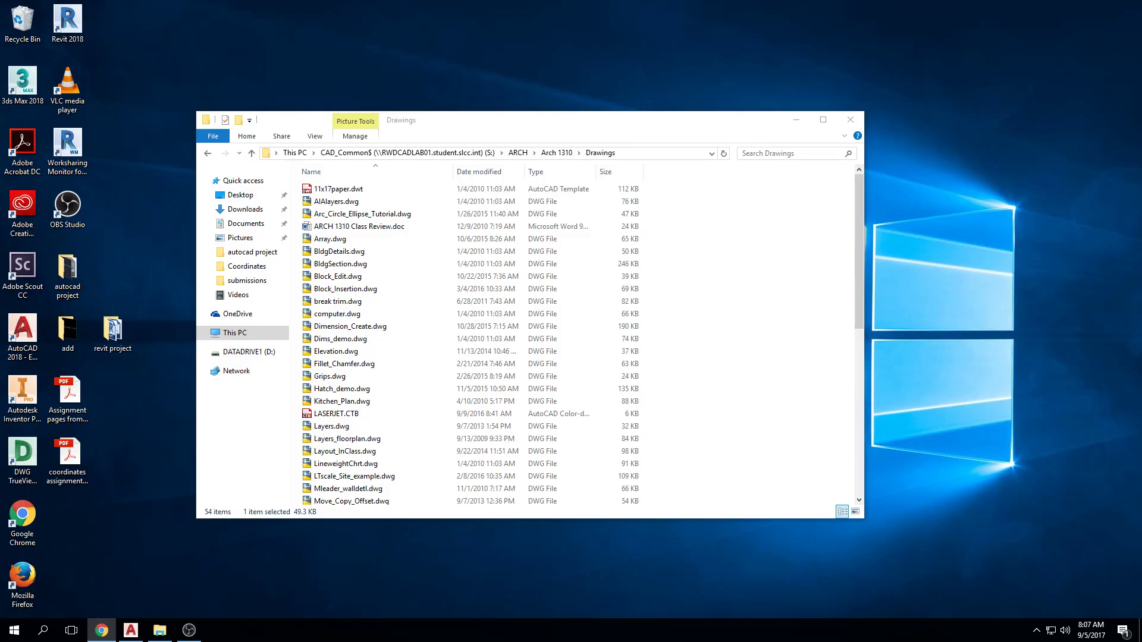
Step: Switch to the course page in Chrome and enlarge the semester schedule preview to show the week 3 entries
left_click(131, 630)
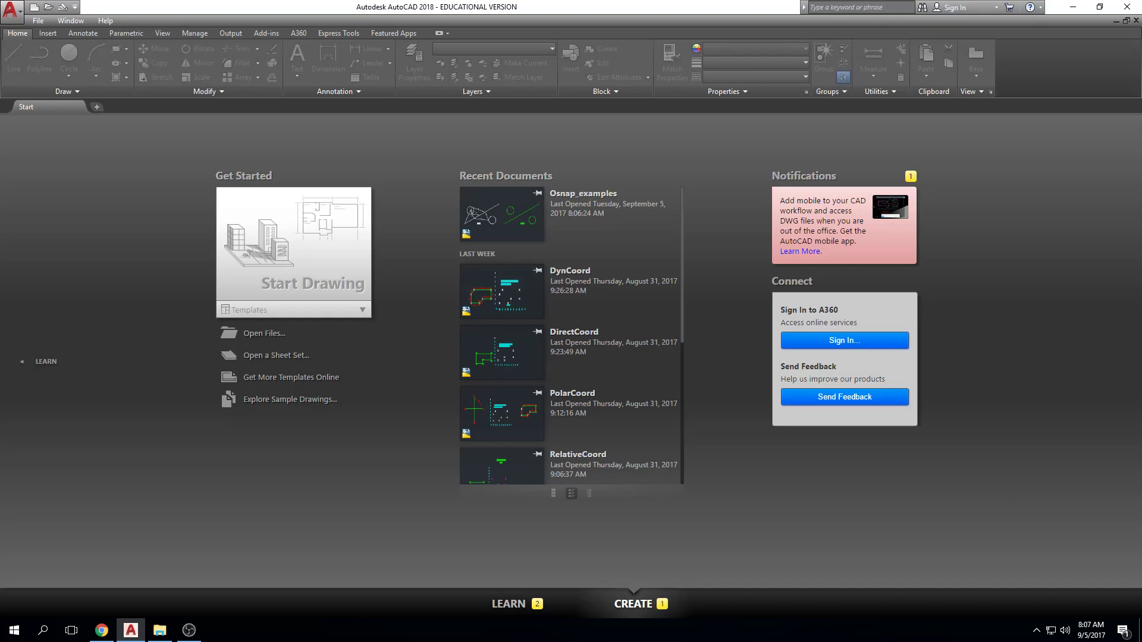
key("alt+Tab")
double_click(726, 12)
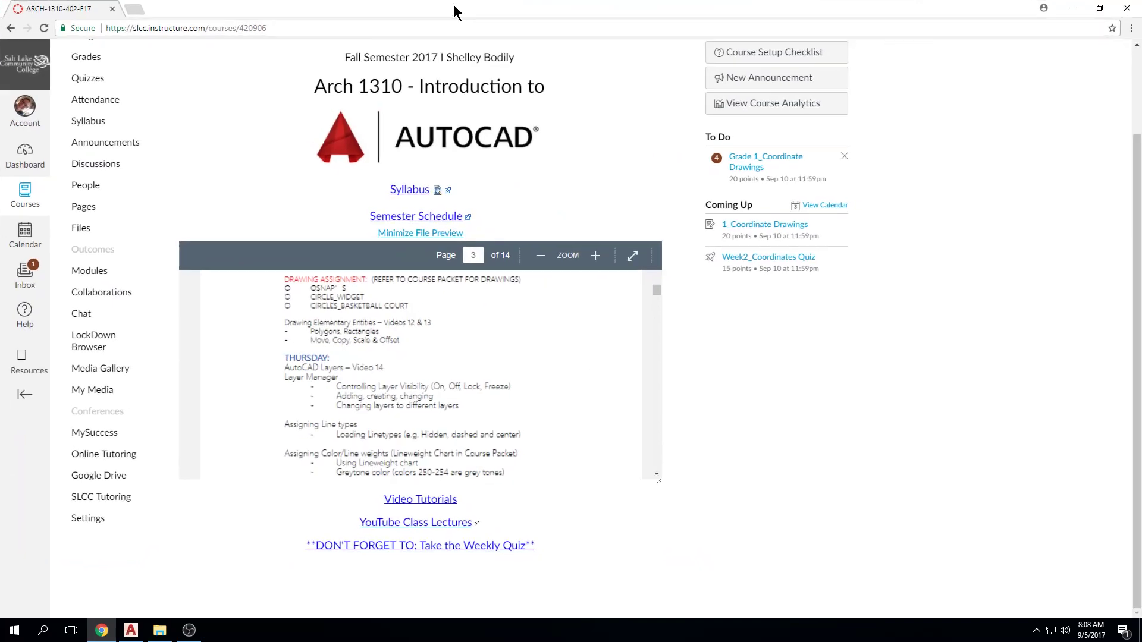
left_click_drag(660, 480, 660, 605)
scroll(540, 422, "up", 3)
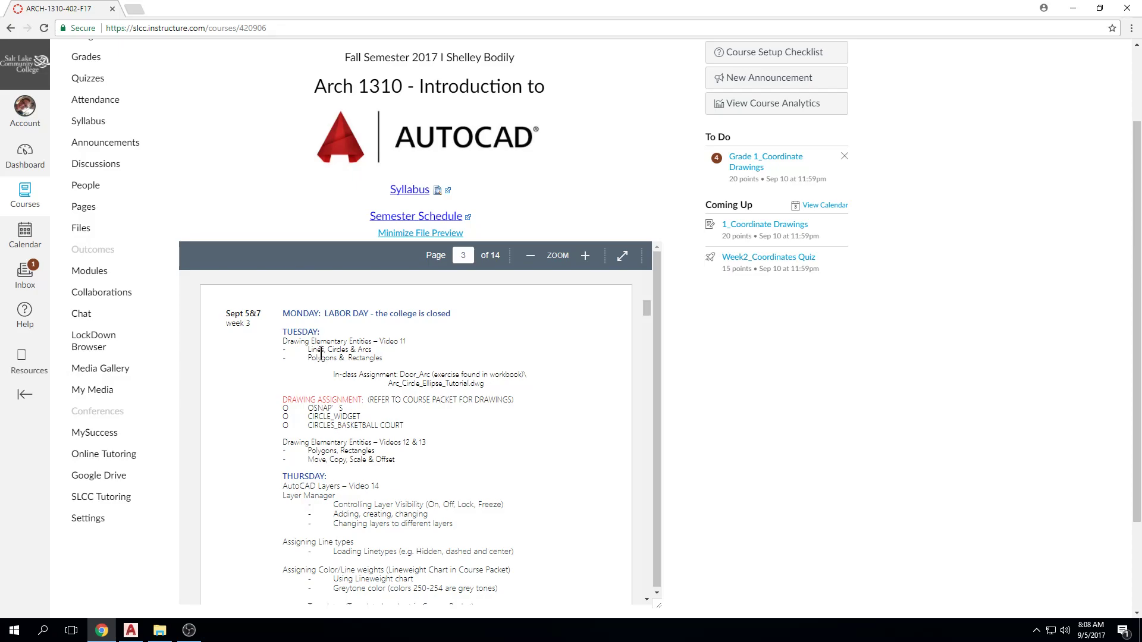
Step: Review the week 3 Tuesday and Thursday topics in the semester schedule and return to AutoCAD
left_click_drag(347, 358, 386, 358)
left_click(379, 364)
scroll(551, 482, "down", 2)
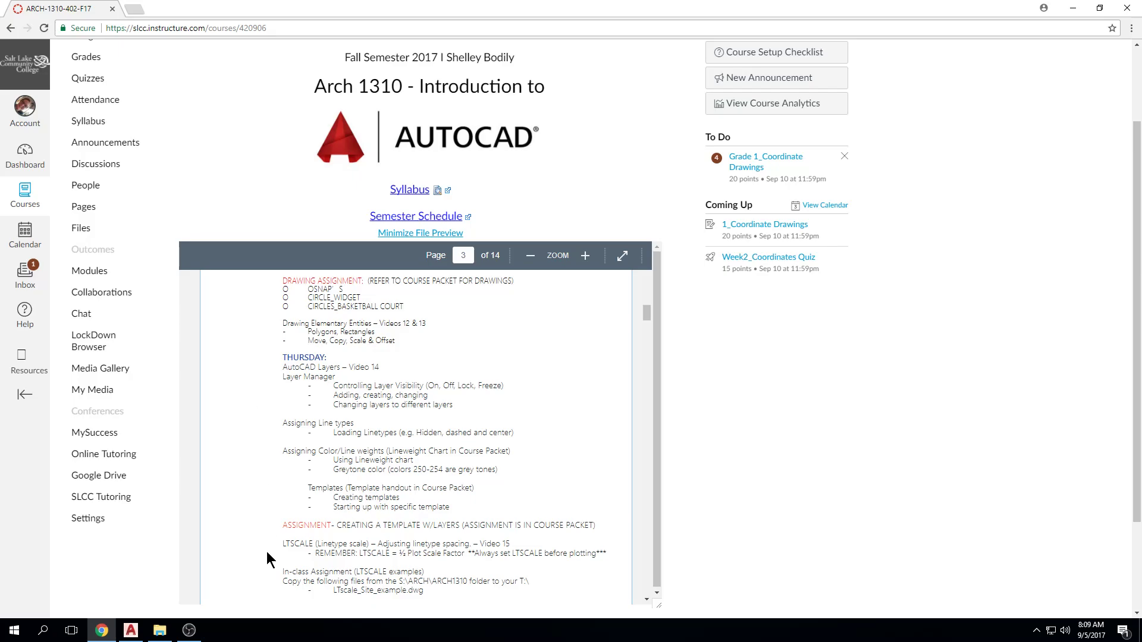
left_click_drag(396, 10, 411, 45)
key("alt+Tab")
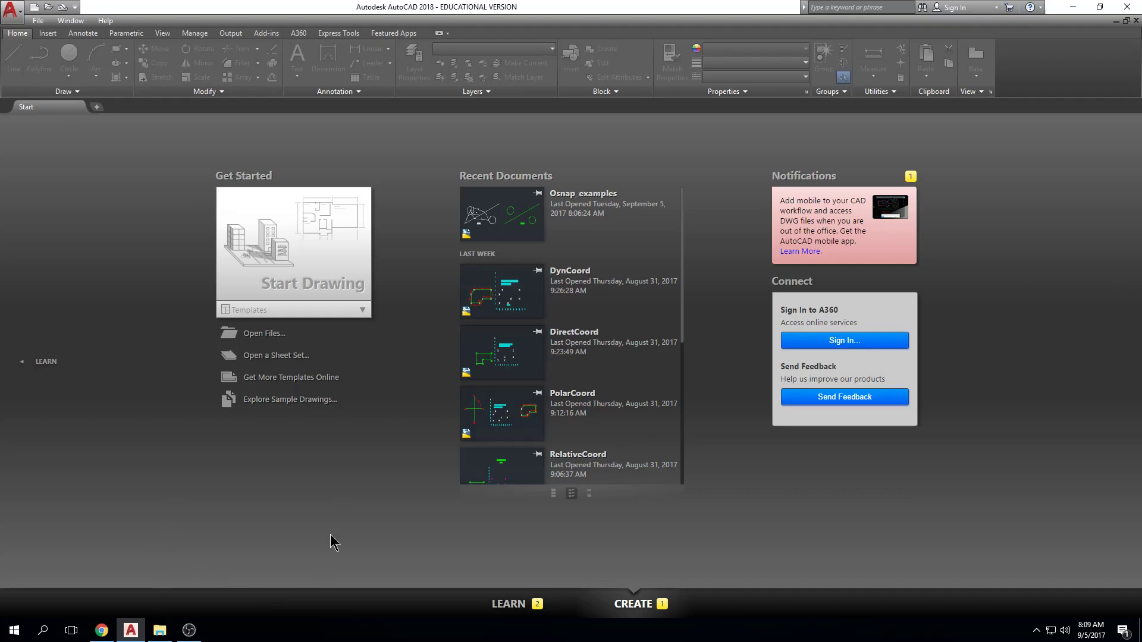
Step: Open Arc_Circle_Ellipse_Tutorial.dwg from the Arch 1310 Drawings folder in File Explorer as read-only
left_click(160, 630)
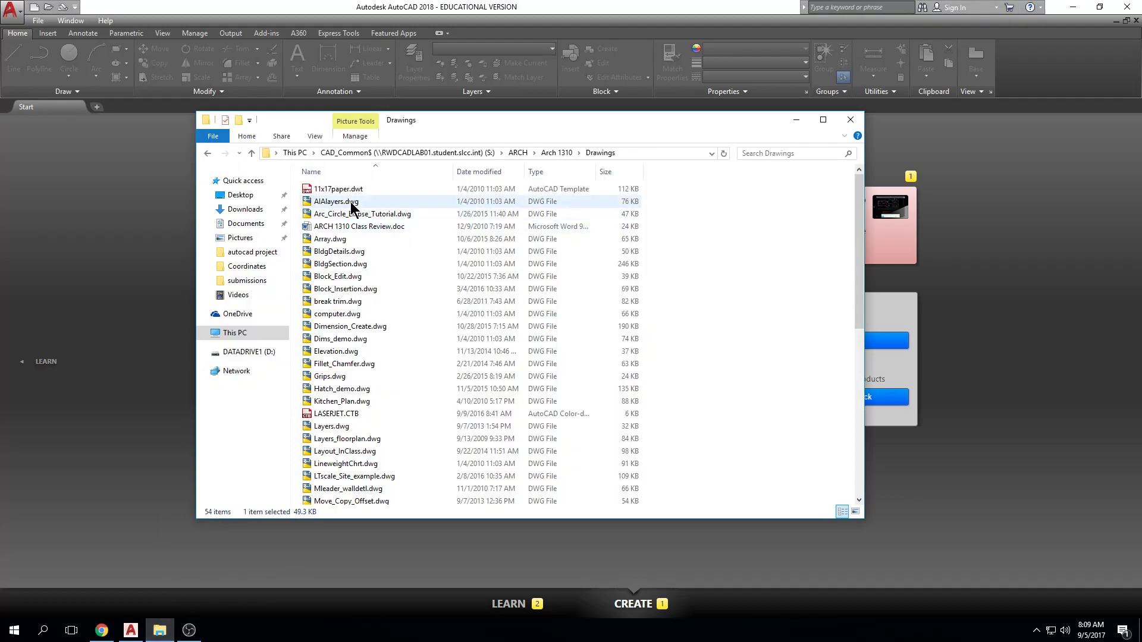
left_click(379, 215)
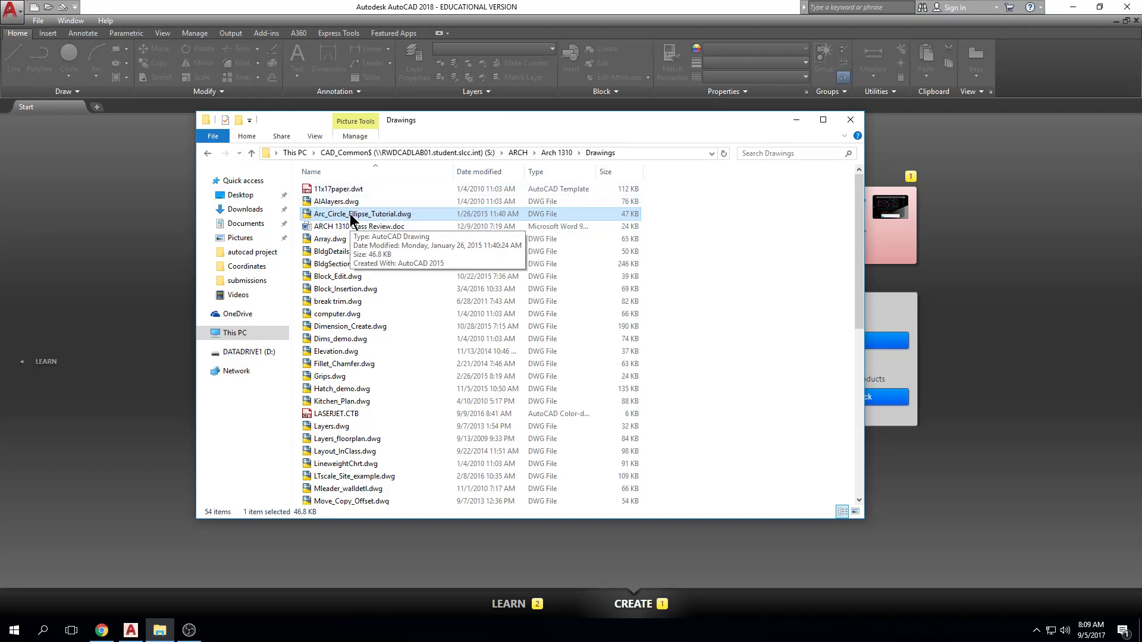
double_click(351, 215)
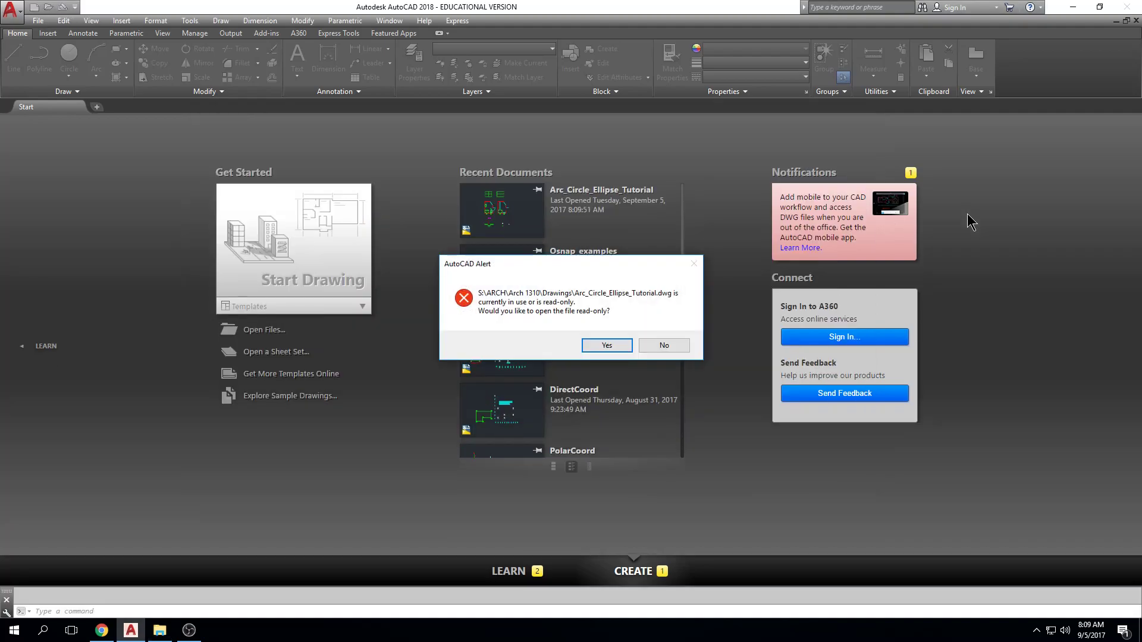
left_click(605, 343)
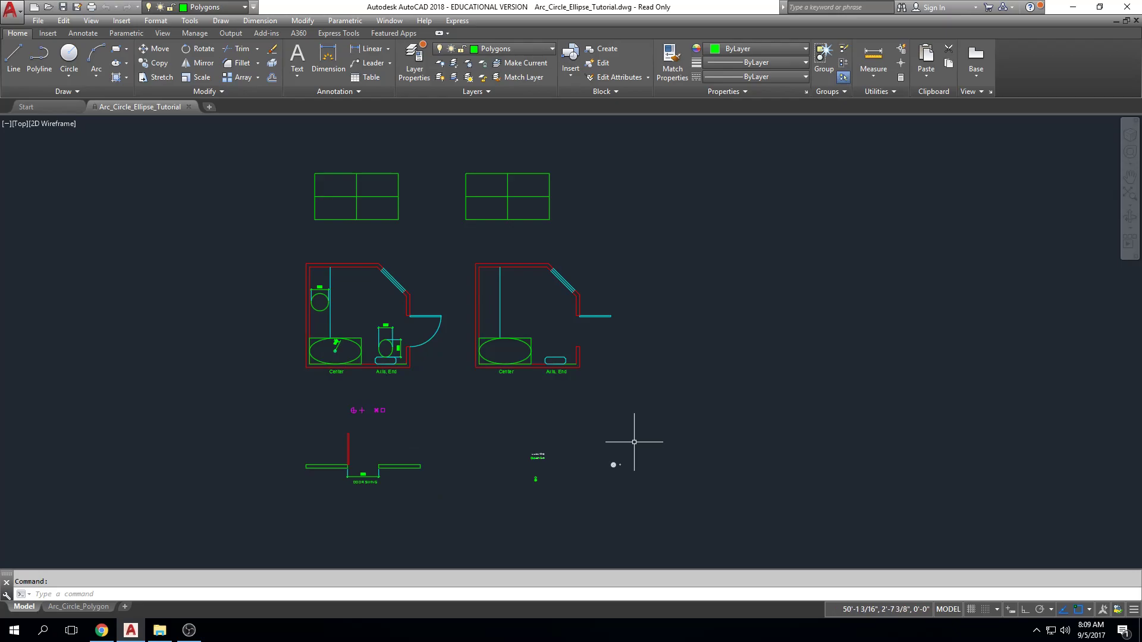
Step: Look through the drawing files in the Drawings folder in File Explorer and return to the open tutorial drawing
left_click(162, 633)
left_click(348, 243)
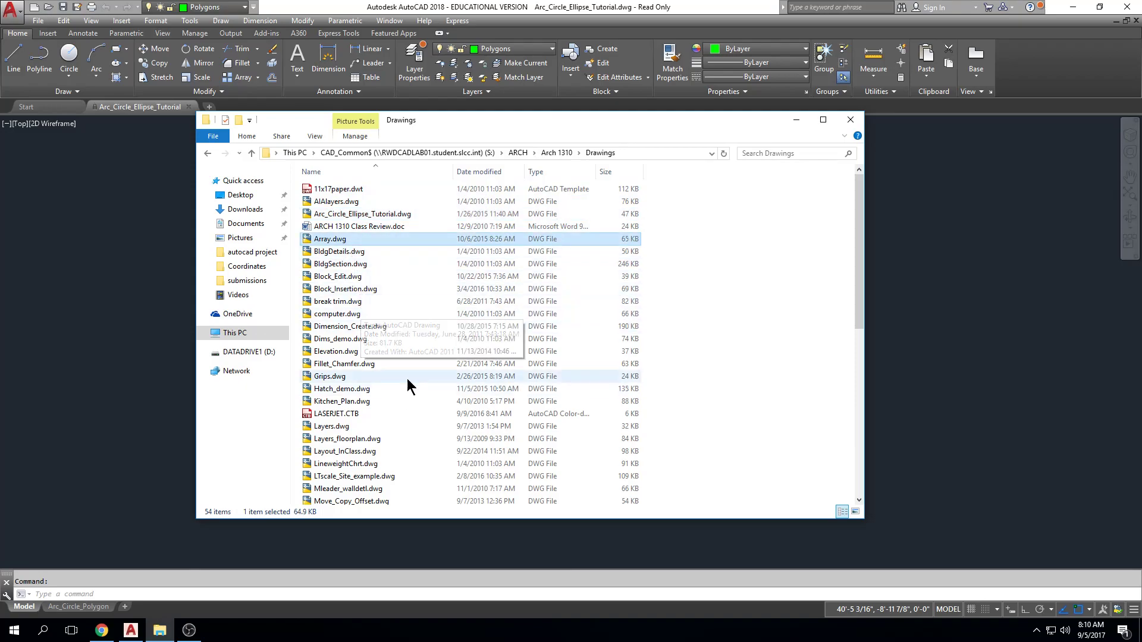
left_click(391, 402)
scroll(387, 396, "down", 4)
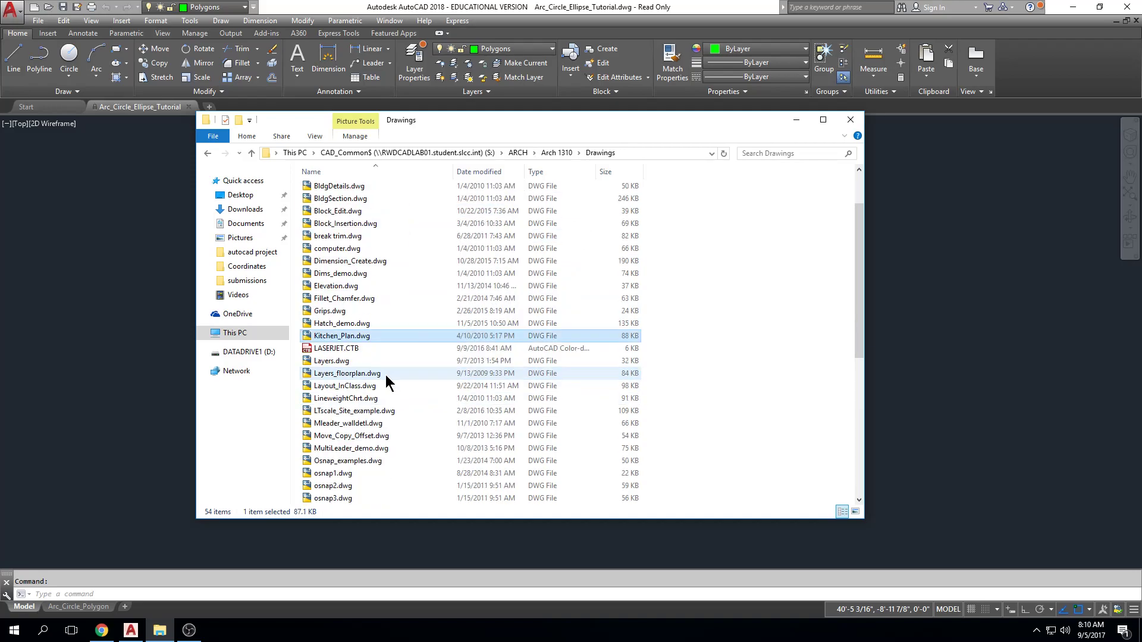
left_click(382, 399)
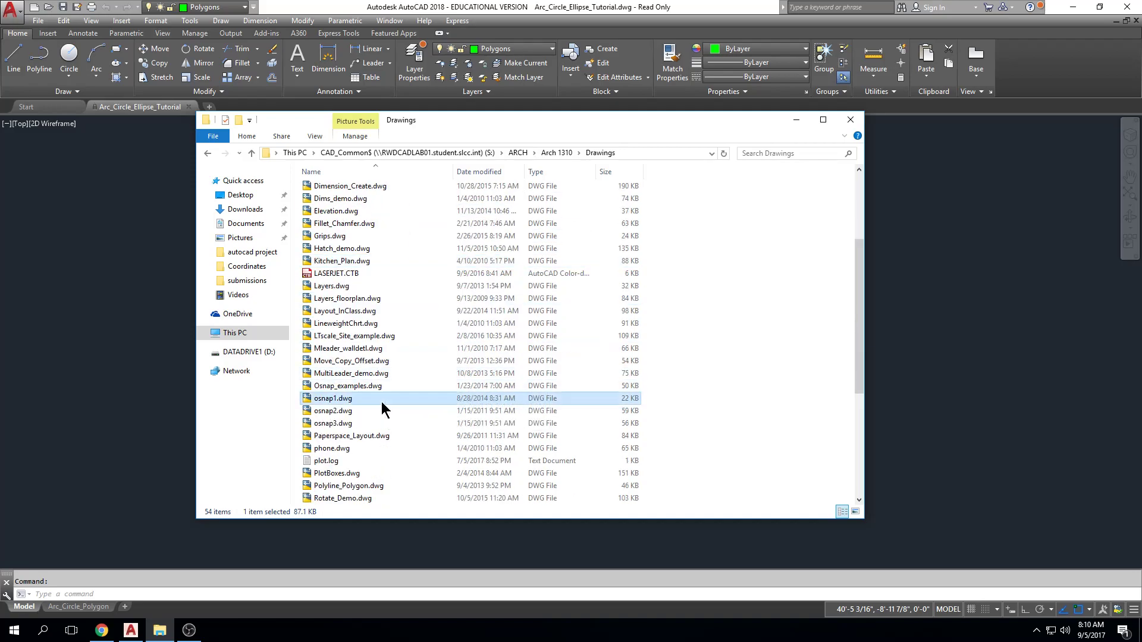
scroll(369, 431, "down", 4)
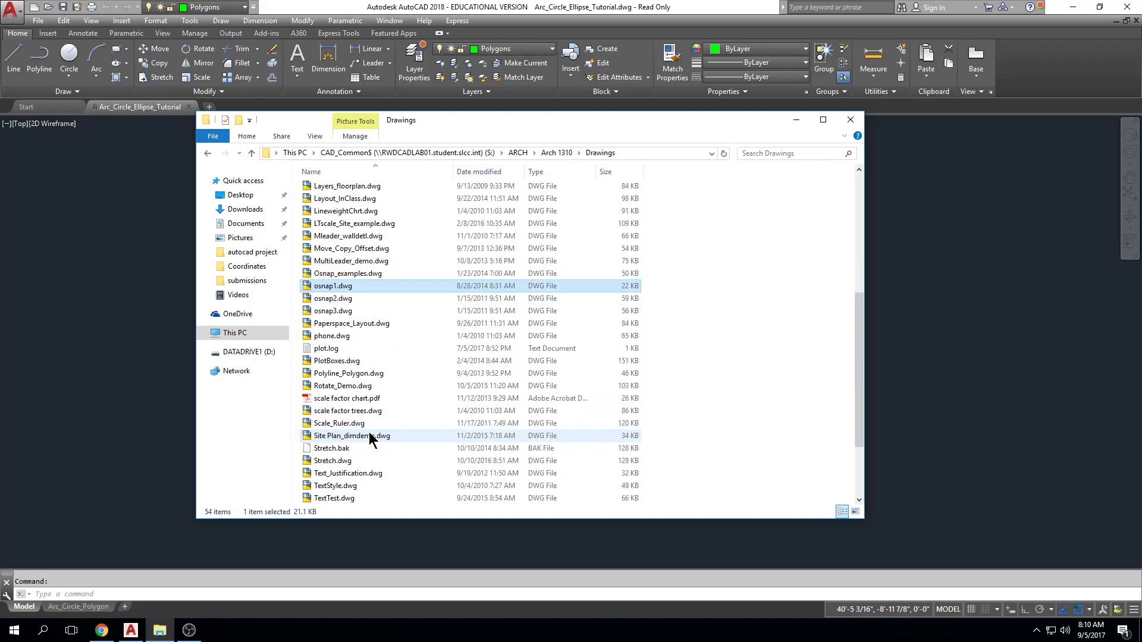
scroll(368, 432, "up", 8)
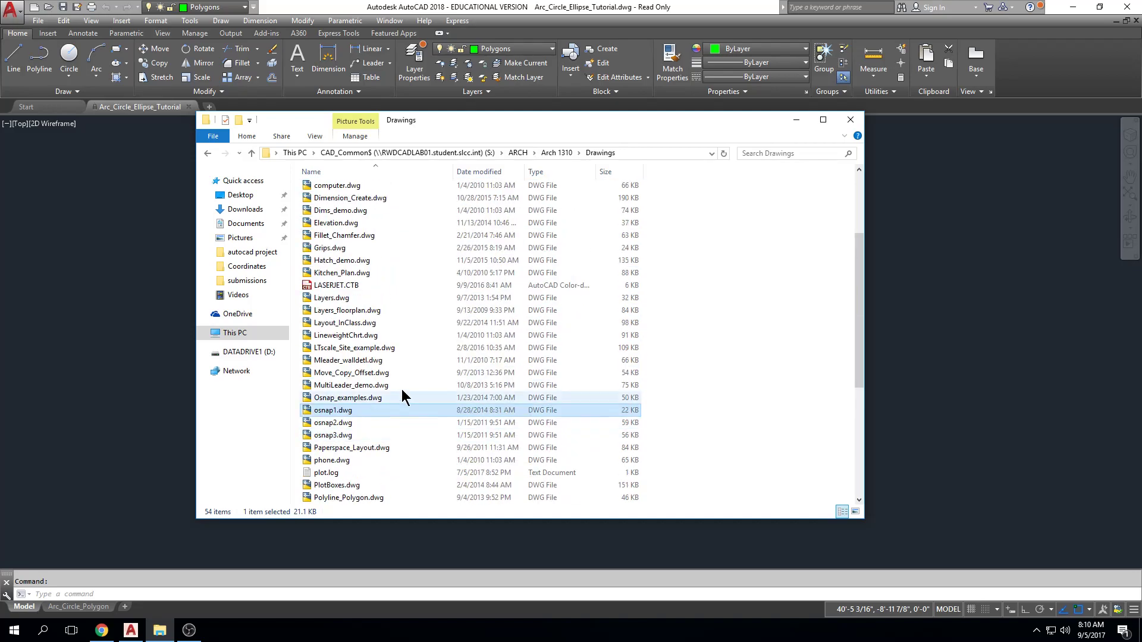
left_click(794, 122)
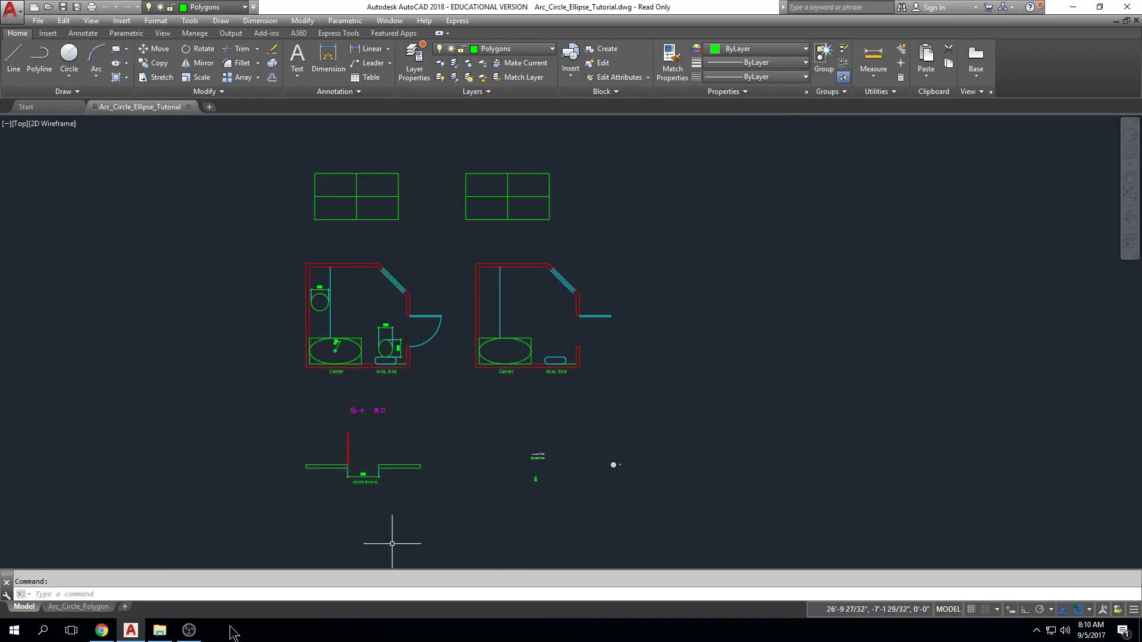
Step: View the contents of the parent Arch 1310 folder in File Explorer and return to the drawing
left_click(158, 631)
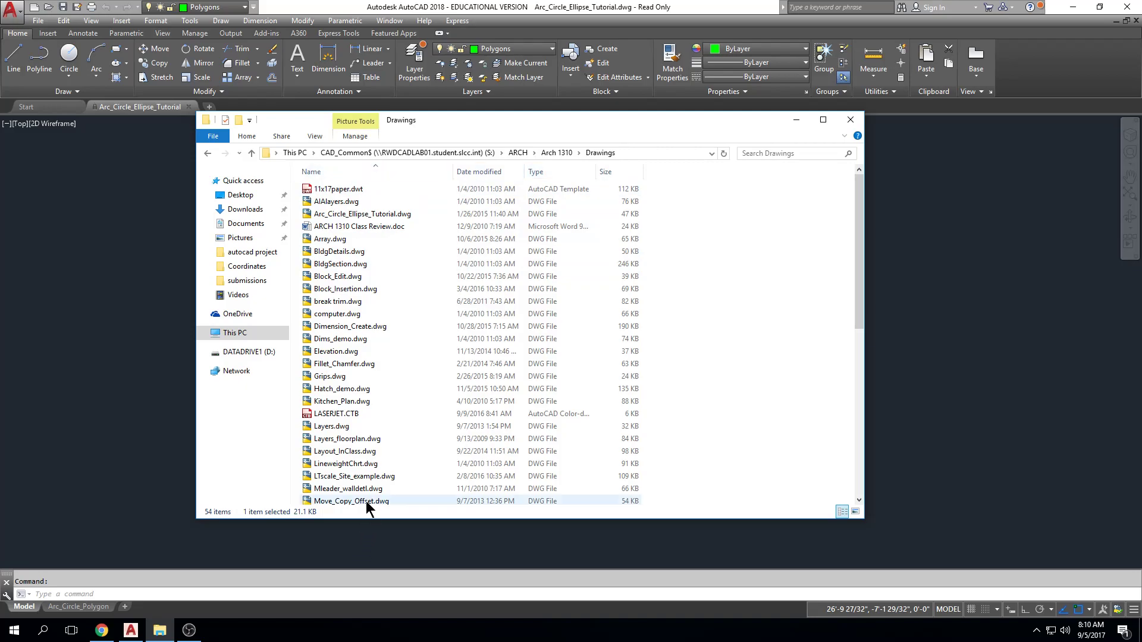
left_click(208, 153)
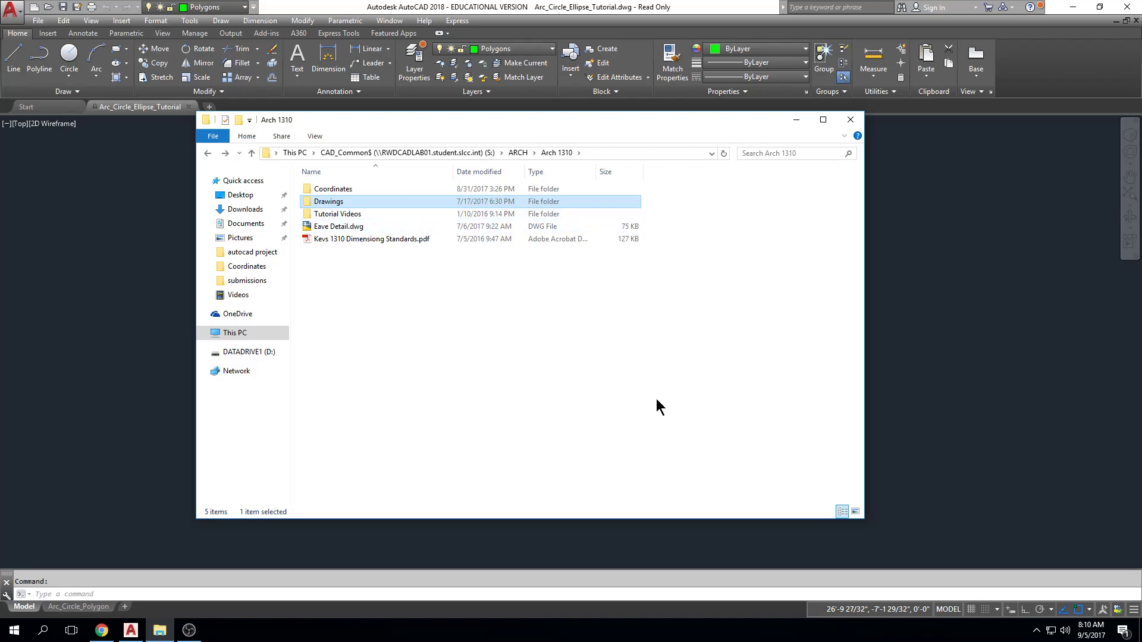
left_click(794, 119)
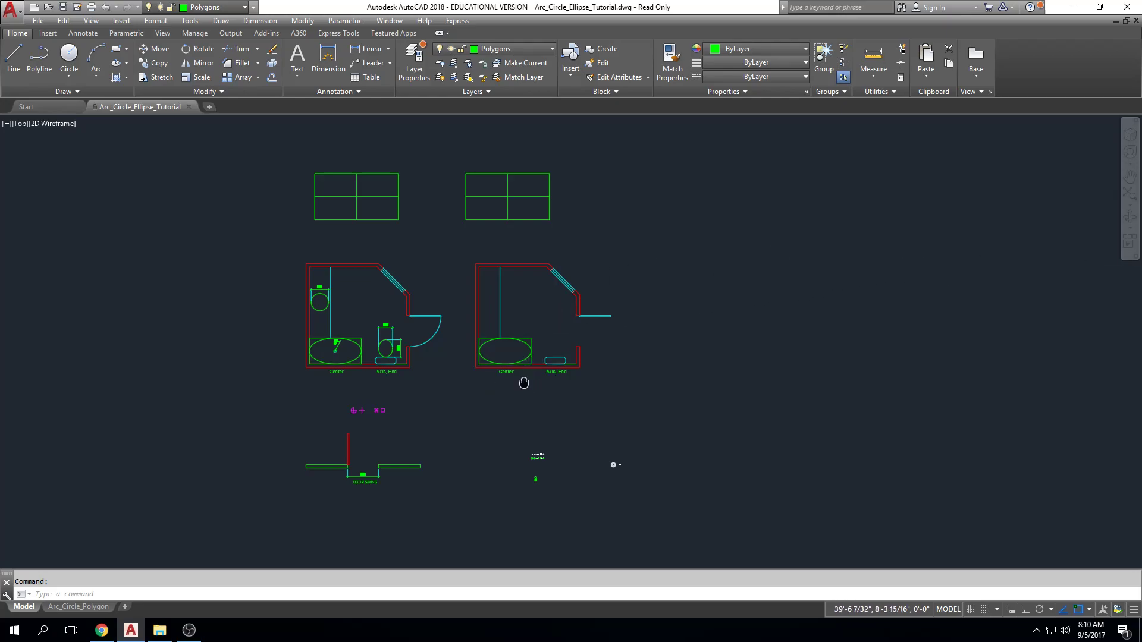
Step: Examine the tutorial drawing's magenta symbols, door swing exercise and small practice shapes below the bathroom plans
middle_click_drag(523, 383, 522, 378)
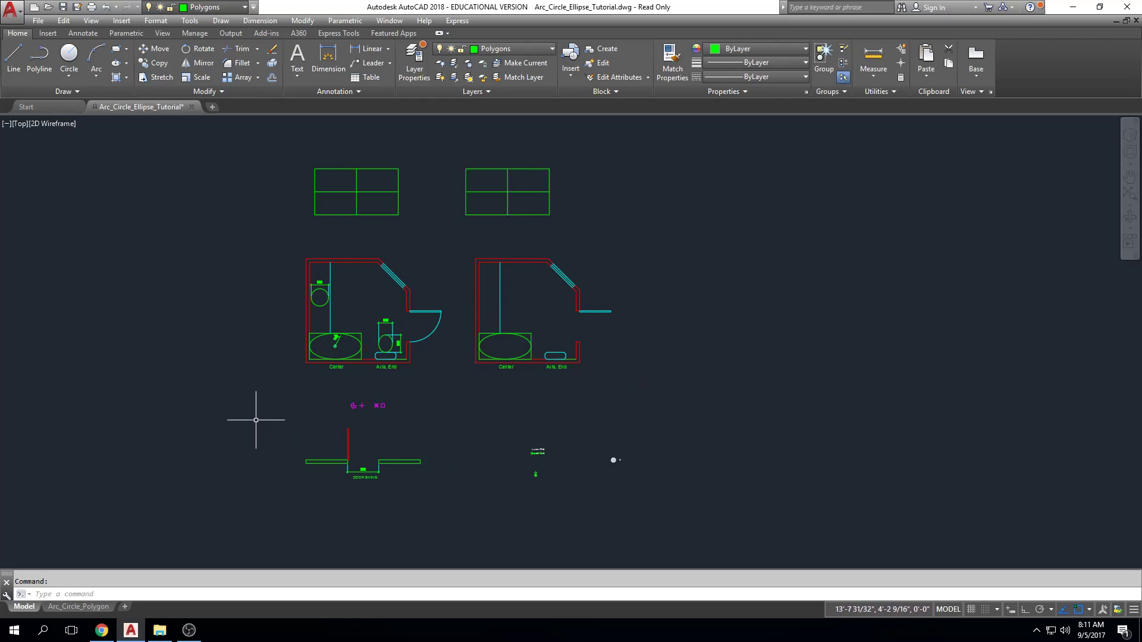
scroll(403, 412, "up", 4)
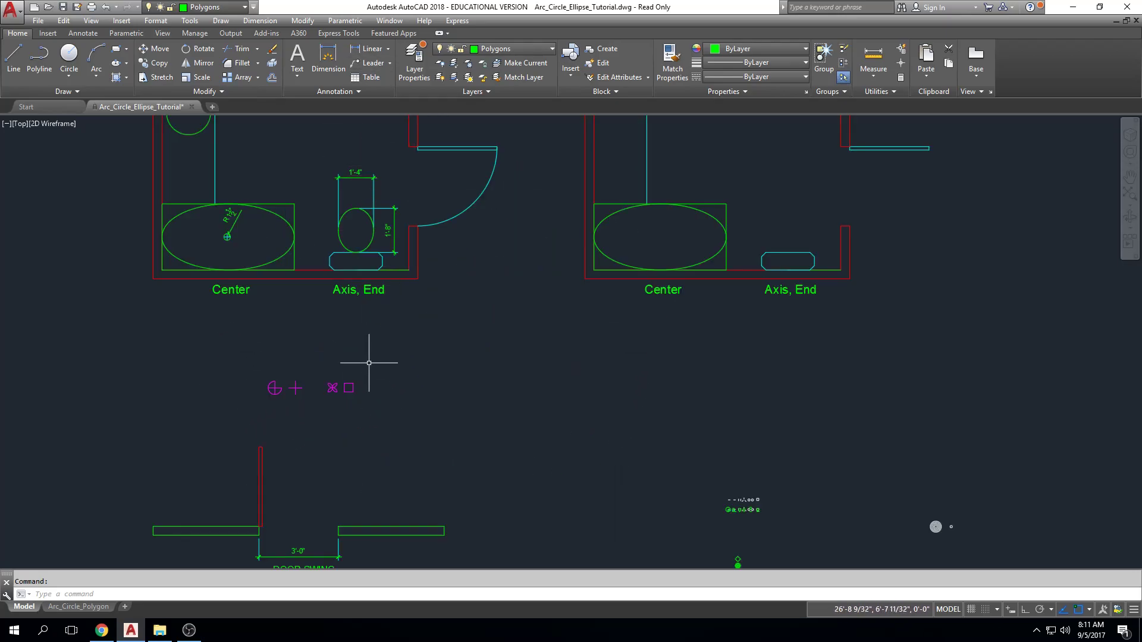
middle_click_drag(369, 363, 457, 244)
scroll(383, 235, "up", 5)
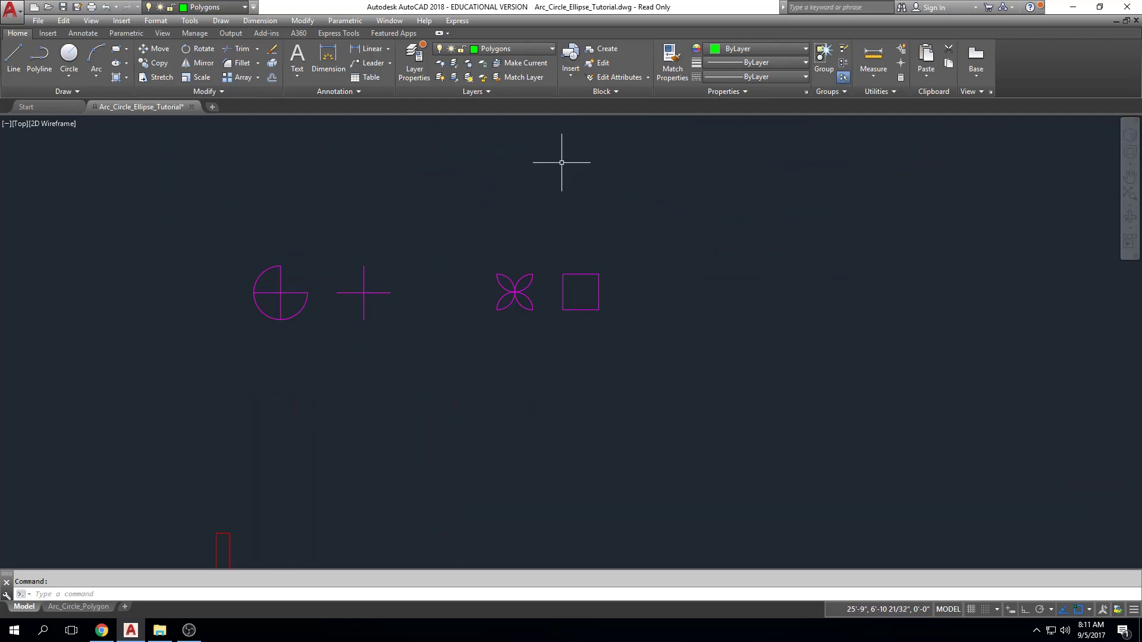
scroll(425, 414, "down", 5)
scroll(612, 375, "down", 2)
middle_click_drag(612, 374, 532, 241)
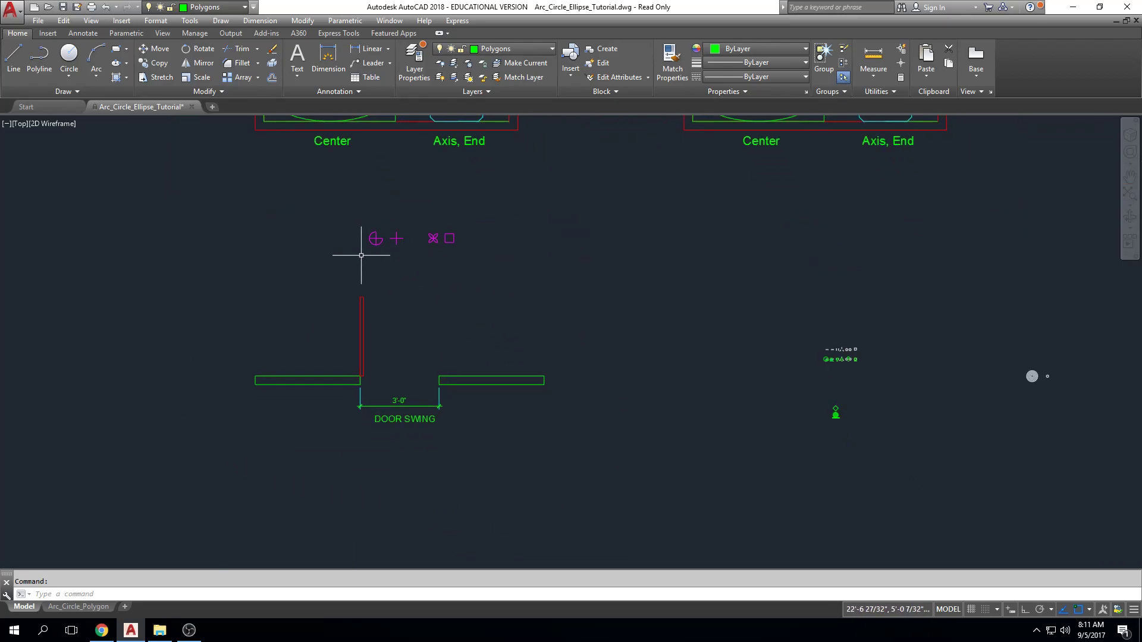
scroll(696, 365, "up", 2)
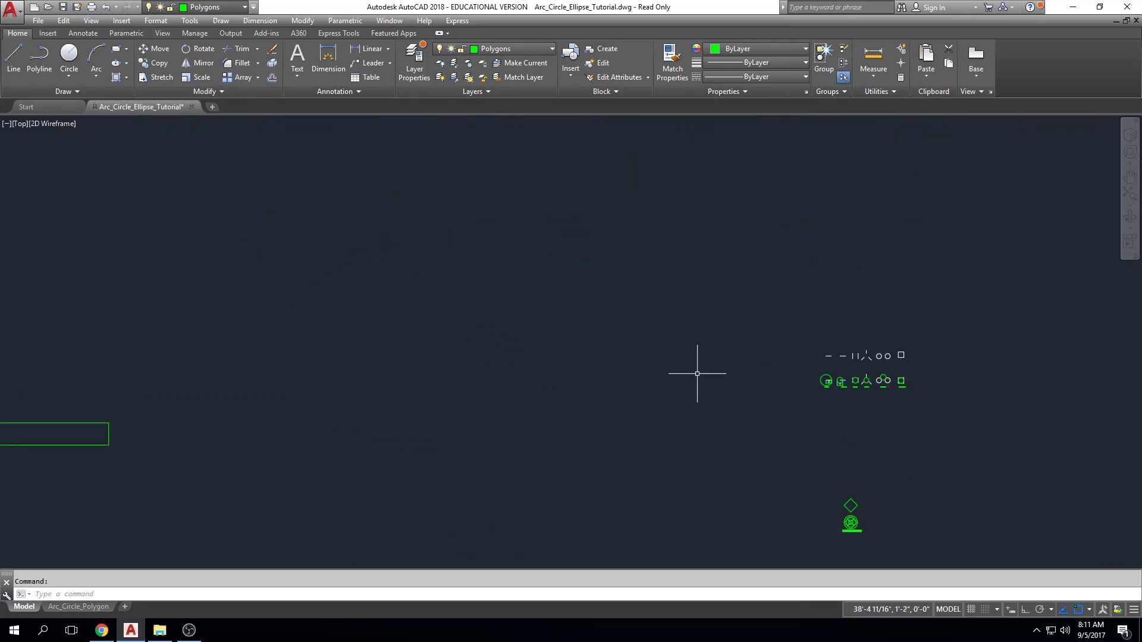
scroll(618, 370, "down", 2)
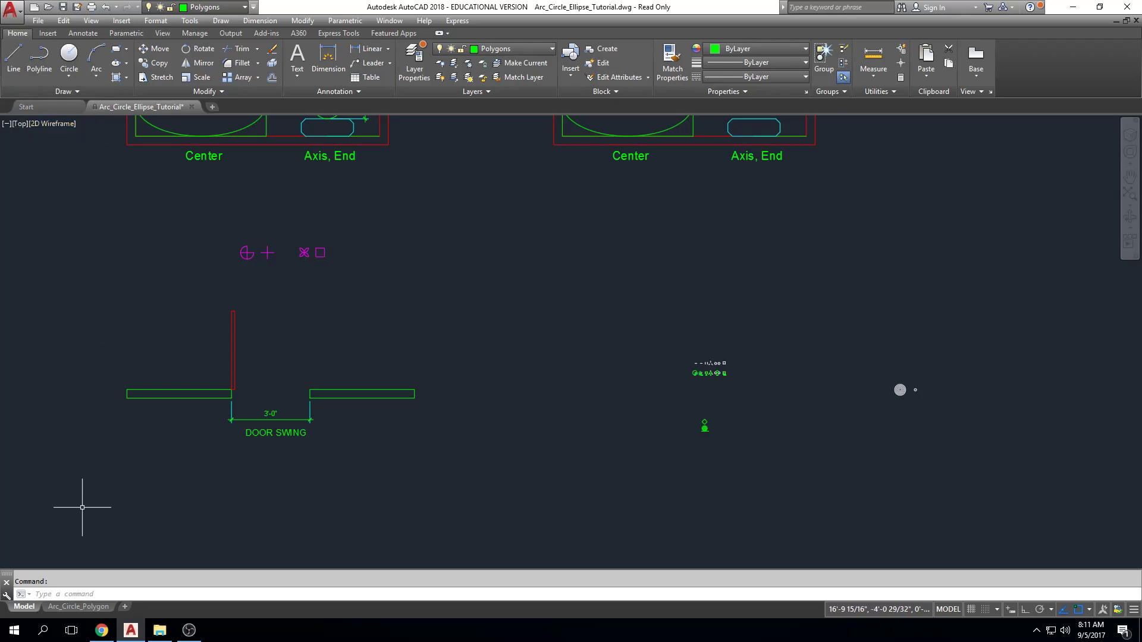
left_click(78, 592)
type("line")
key("Return")
key("Escape")
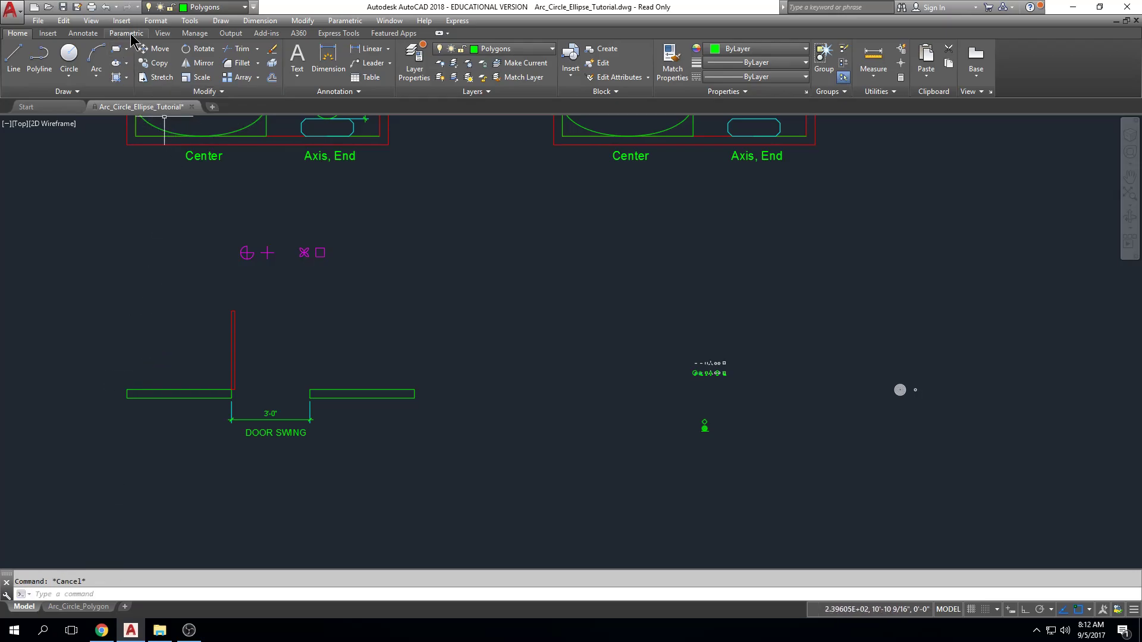
left_click(230, 22)
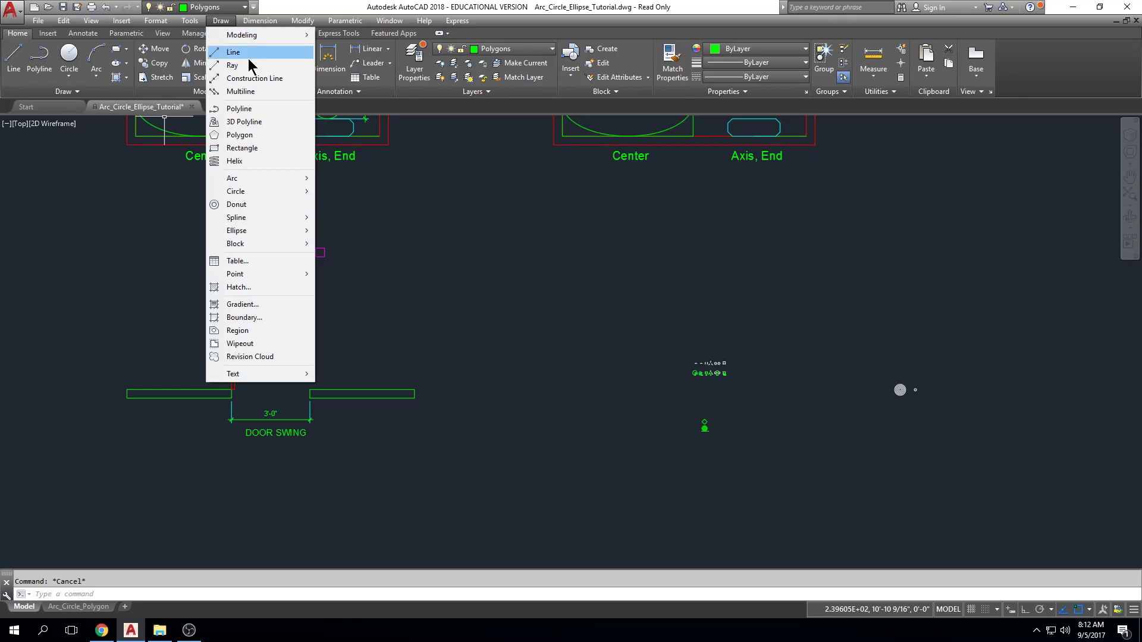
left_click(231, 22)
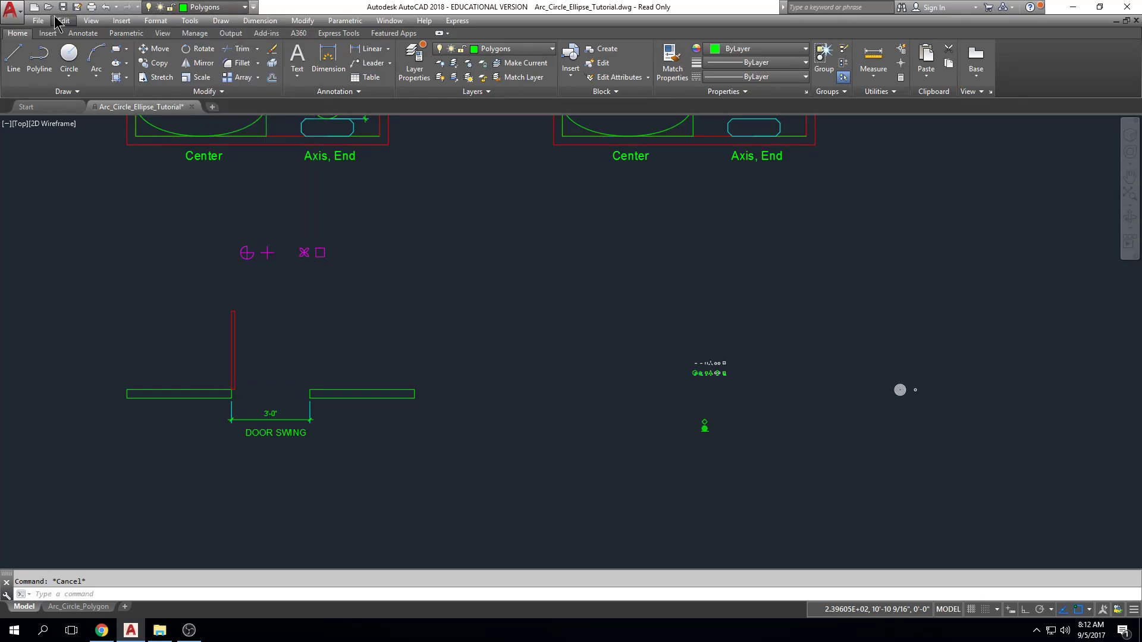
left_click(254, 7)
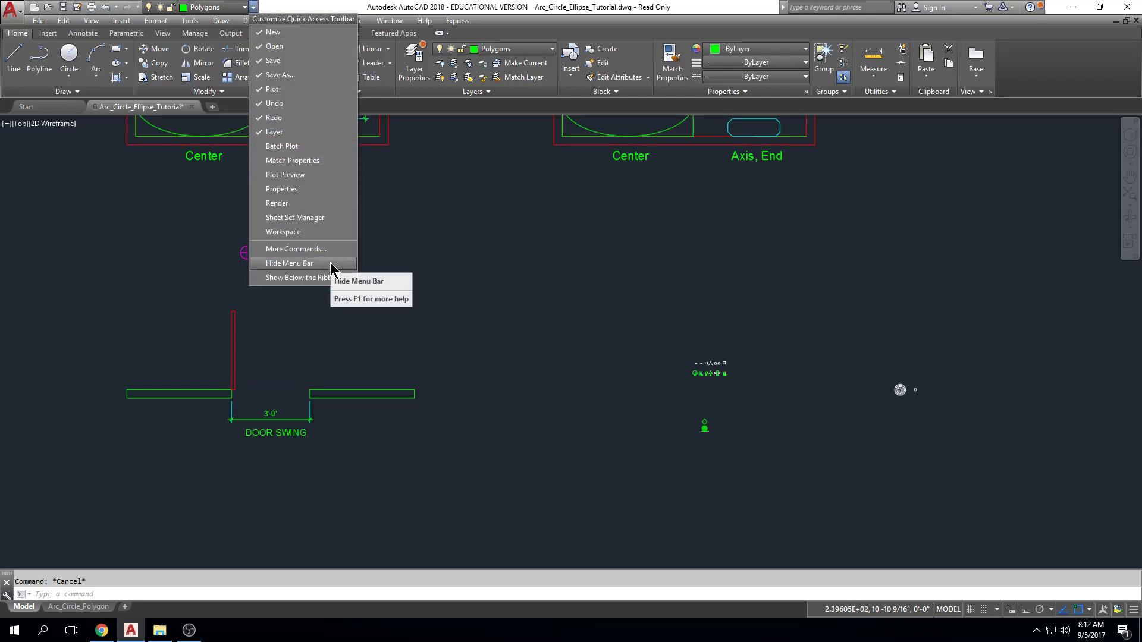
left_click(479, 284)
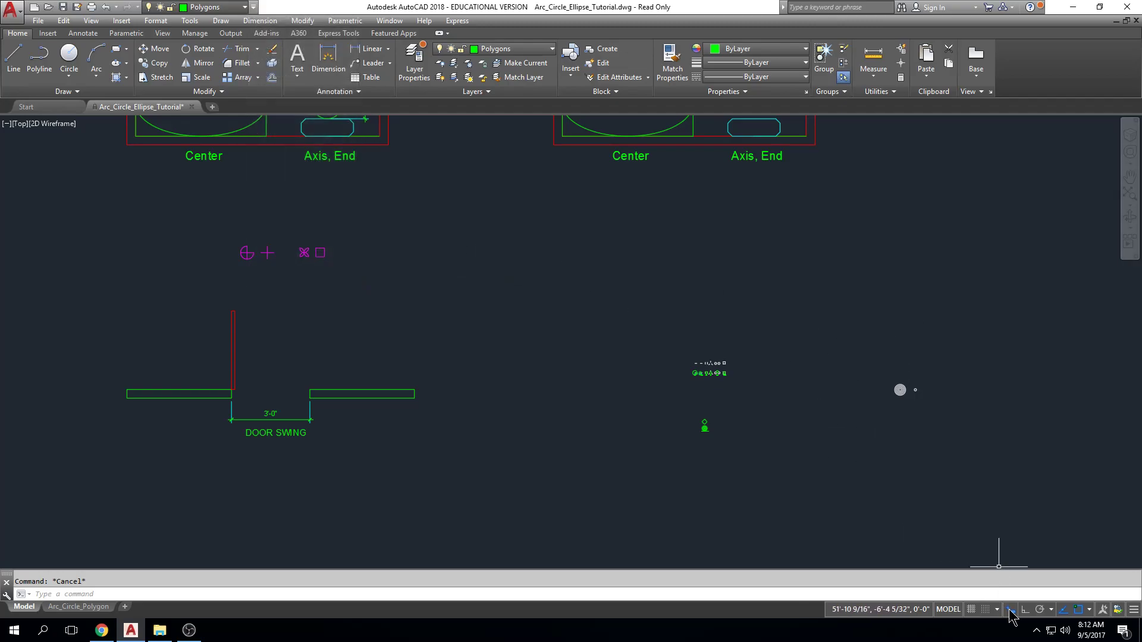
Step: Turn off Dynamic Input during a trial line and cancel the line
type("l")
key("Return")
left_click(522, 357)
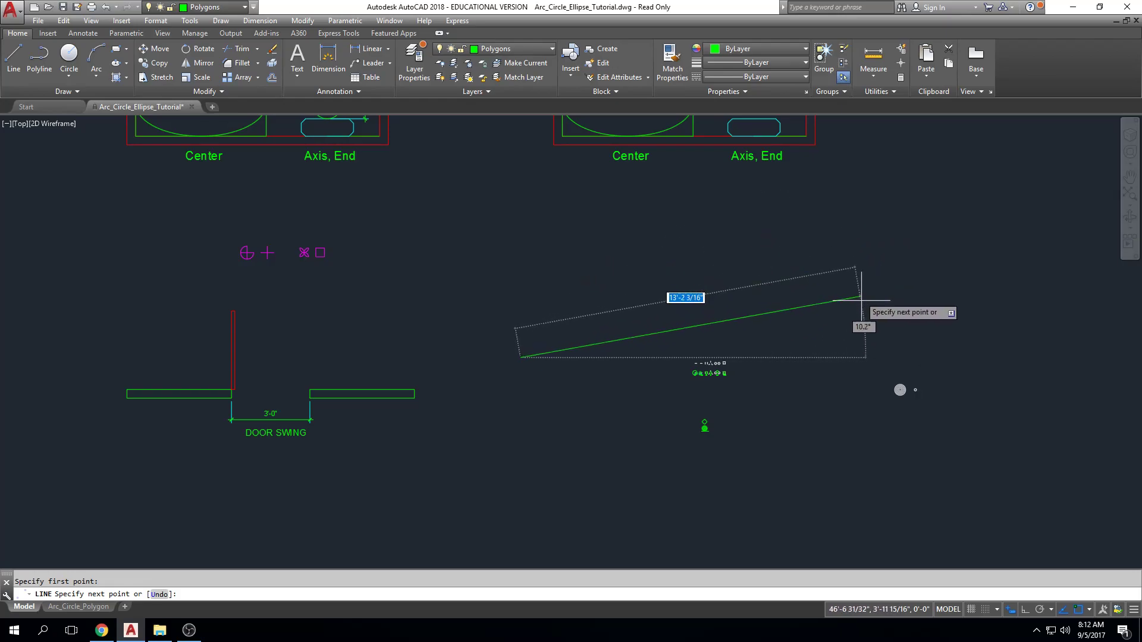
left_click(1009, 610)
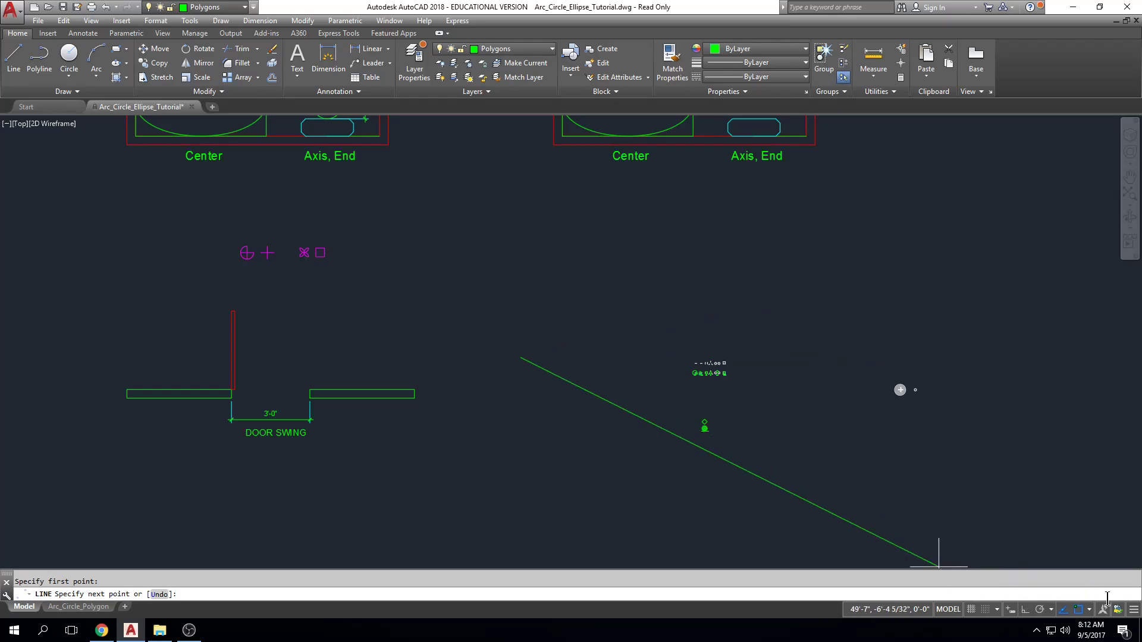
left_click(1133, 610)
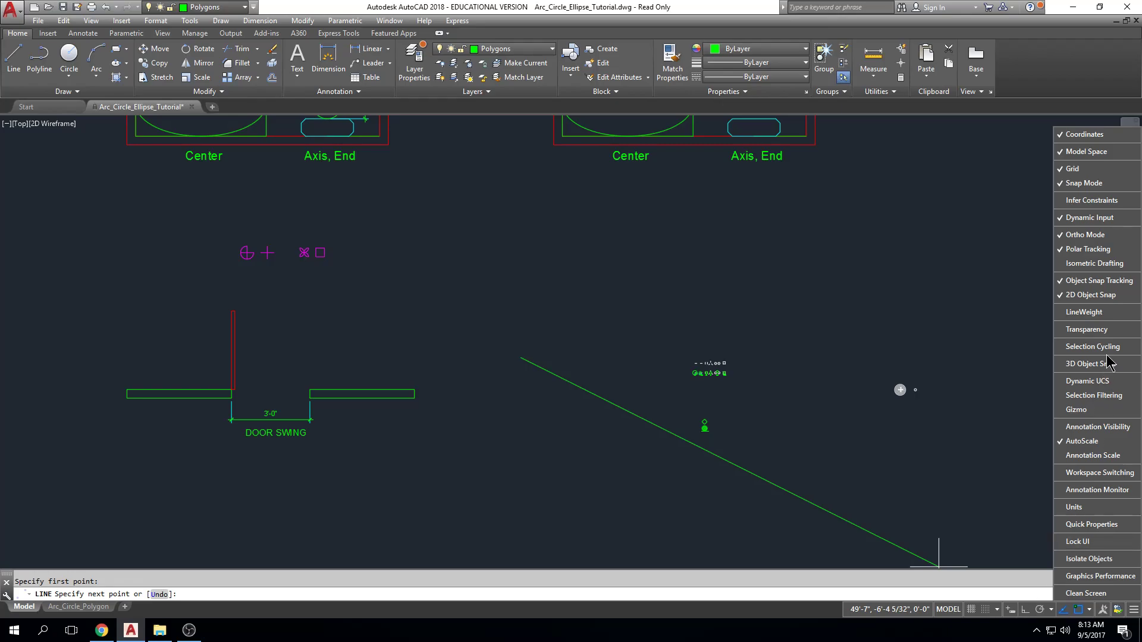
left_click(1090, 218)
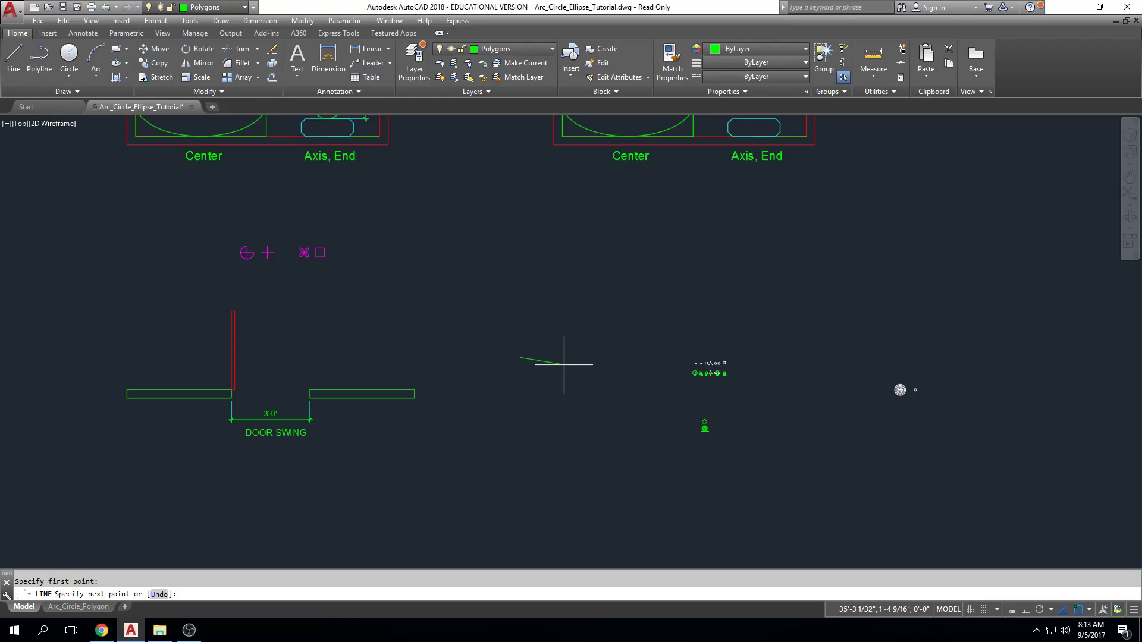
key("Escape")
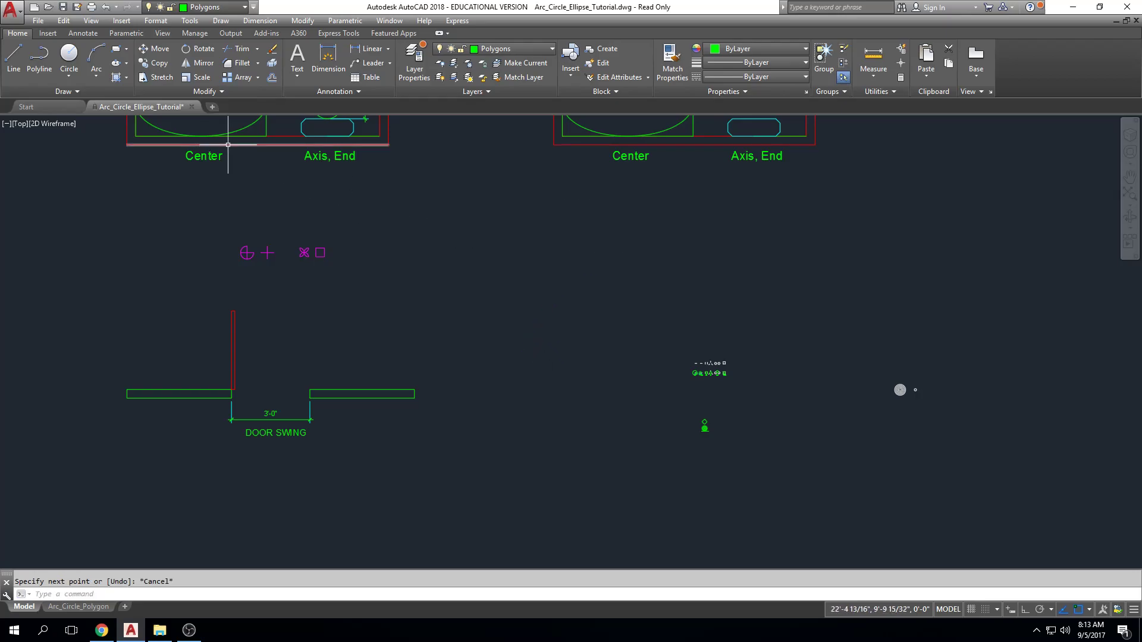
Step: Draw a 10' line sloping slightly downward to the right in the empty area below the right bathroom plan
left_click(18, 68)
left_click(521, 258)
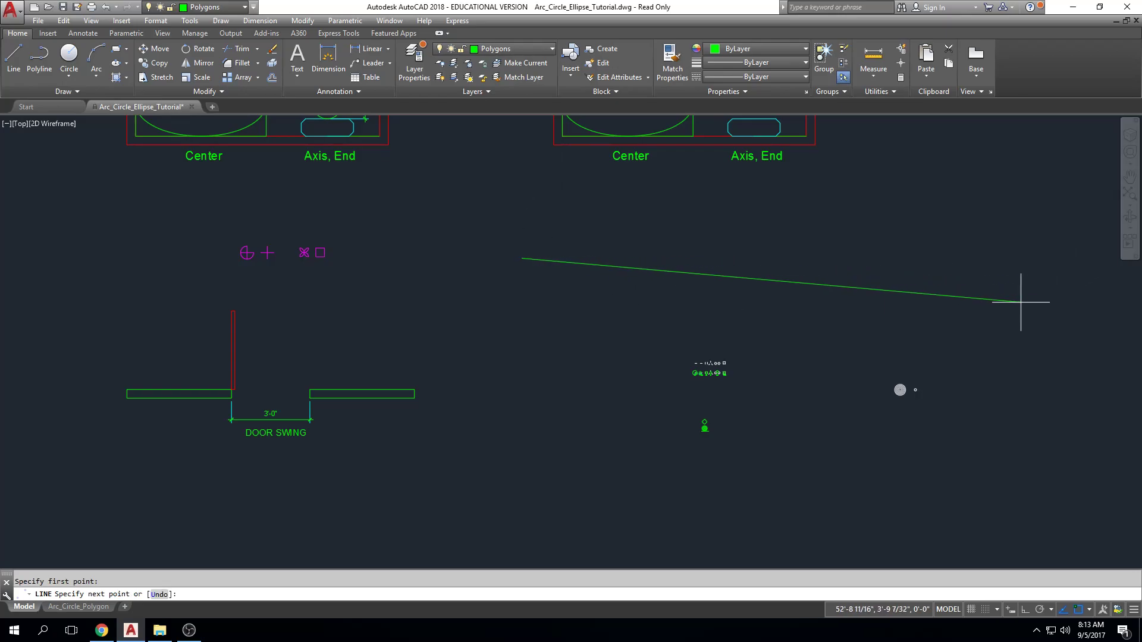
key("Return")
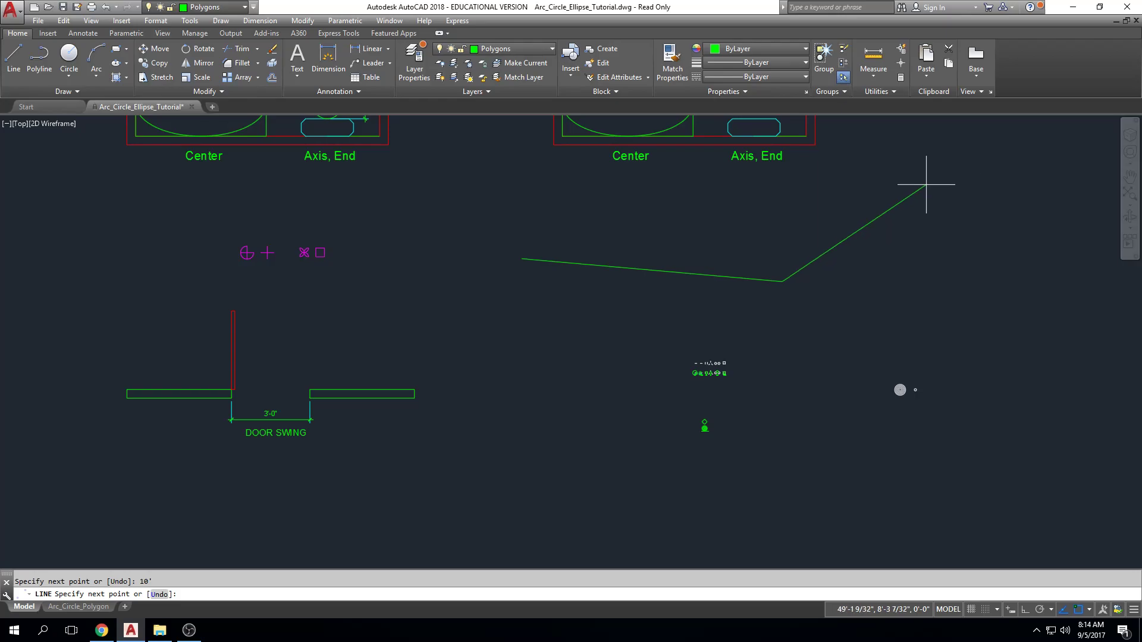
key("Escape")
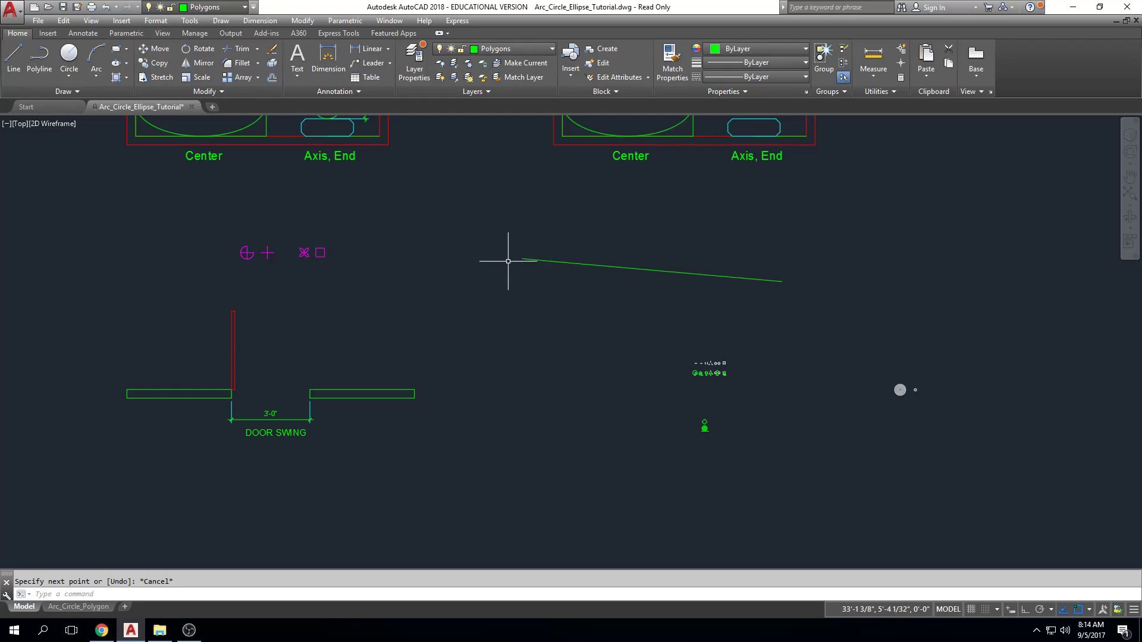
scroll(517, 255, "up", 2)
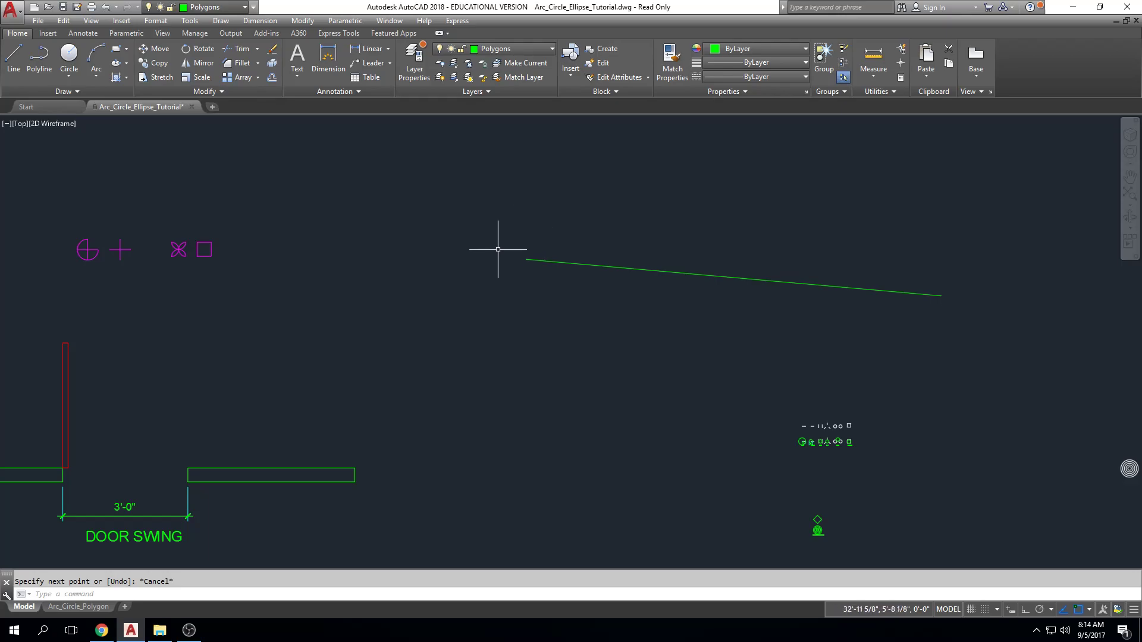
scroll(538, 288, "down", 2)
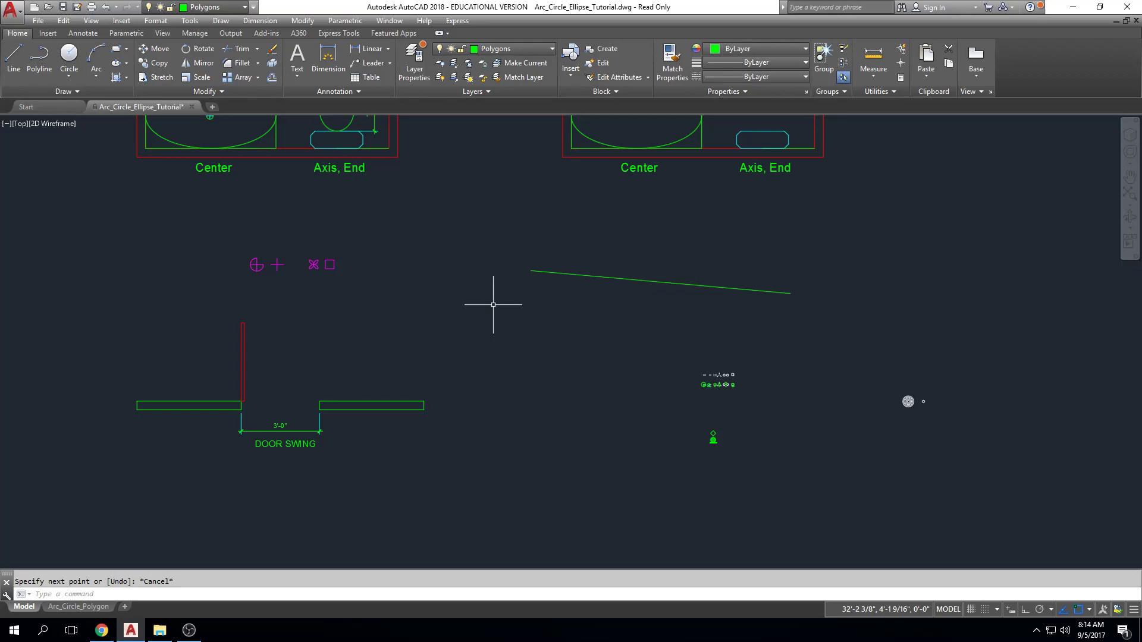
Step: Erase the sloping 10' line below the right bathroom plan
left_click(789, 250)
left_click(702, 333)
key("Delete")
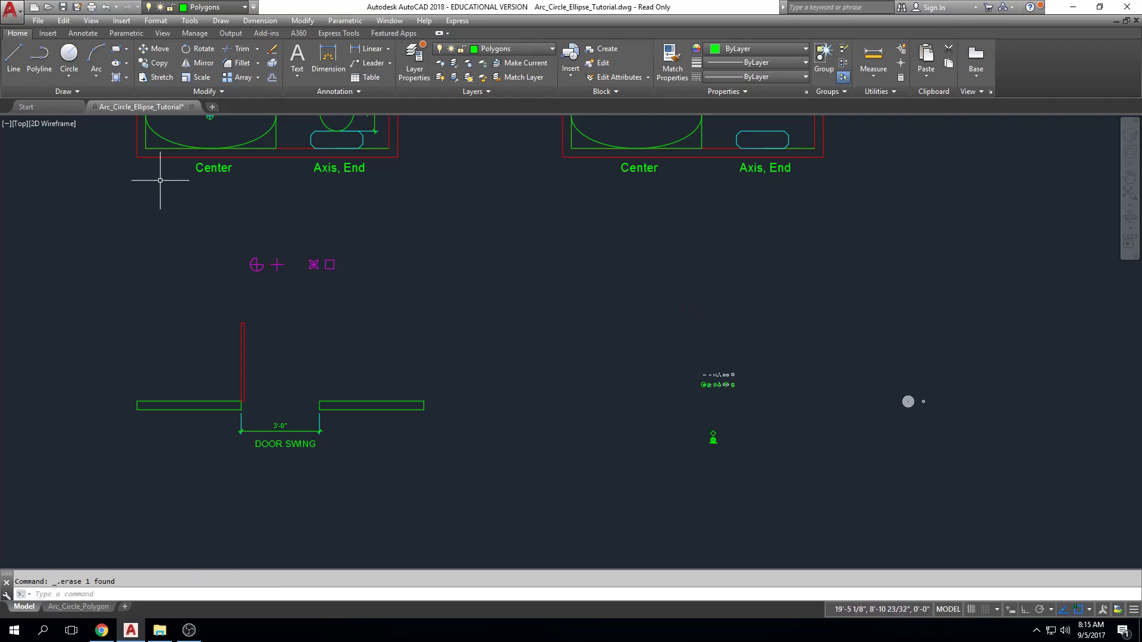
Step: Start a line below the right bathroom plan and turn Ortho on to preview horizontal and vertical directions
left_click(13, 57)
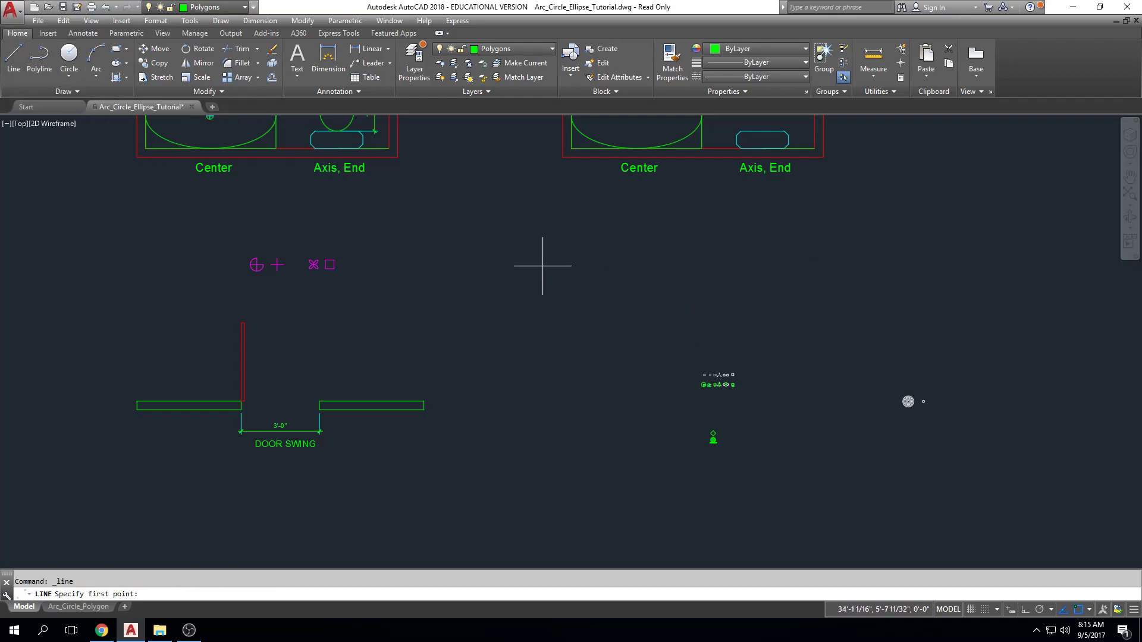
left_click(530, 306)
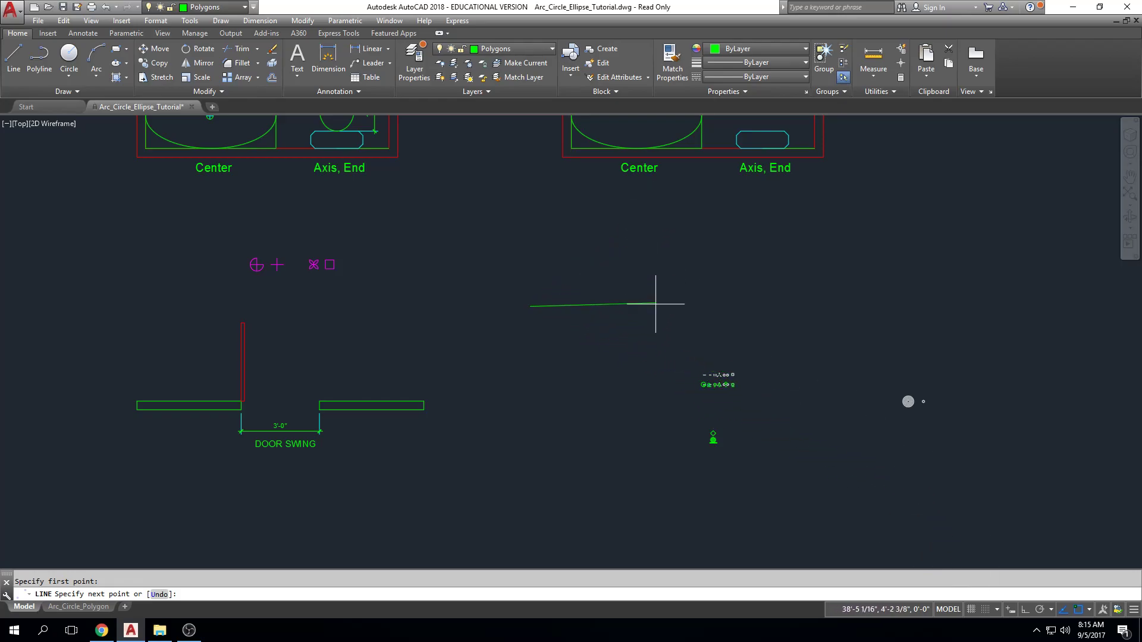
left_click(1024, 609)
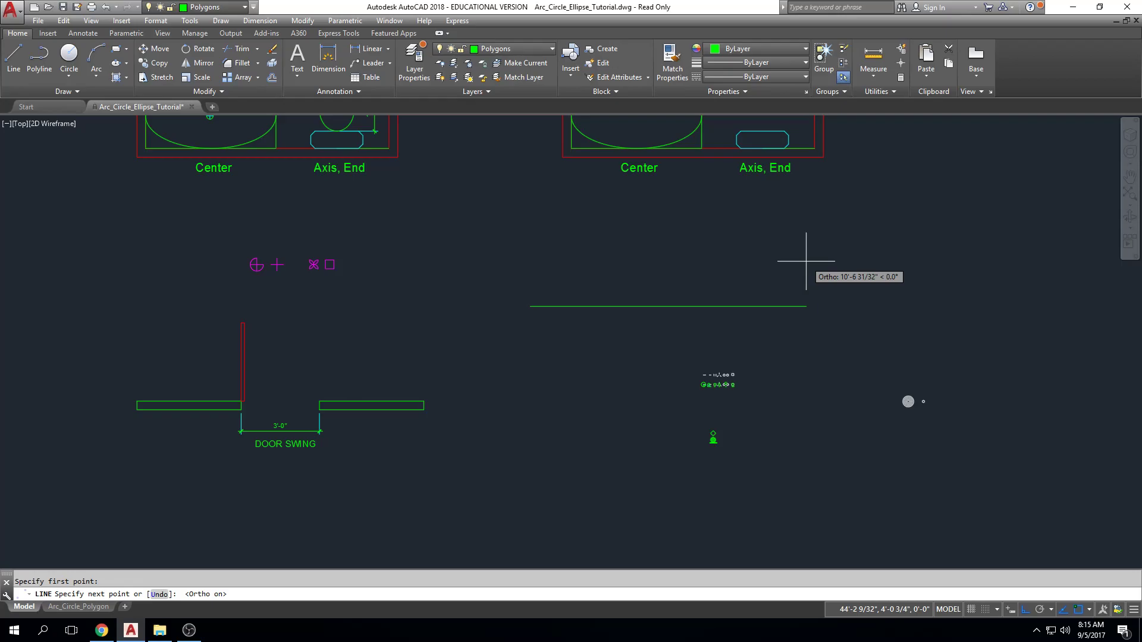
scroll(794, 260, "down", 2)
middle_click_drag(794, 260, 763, 531)
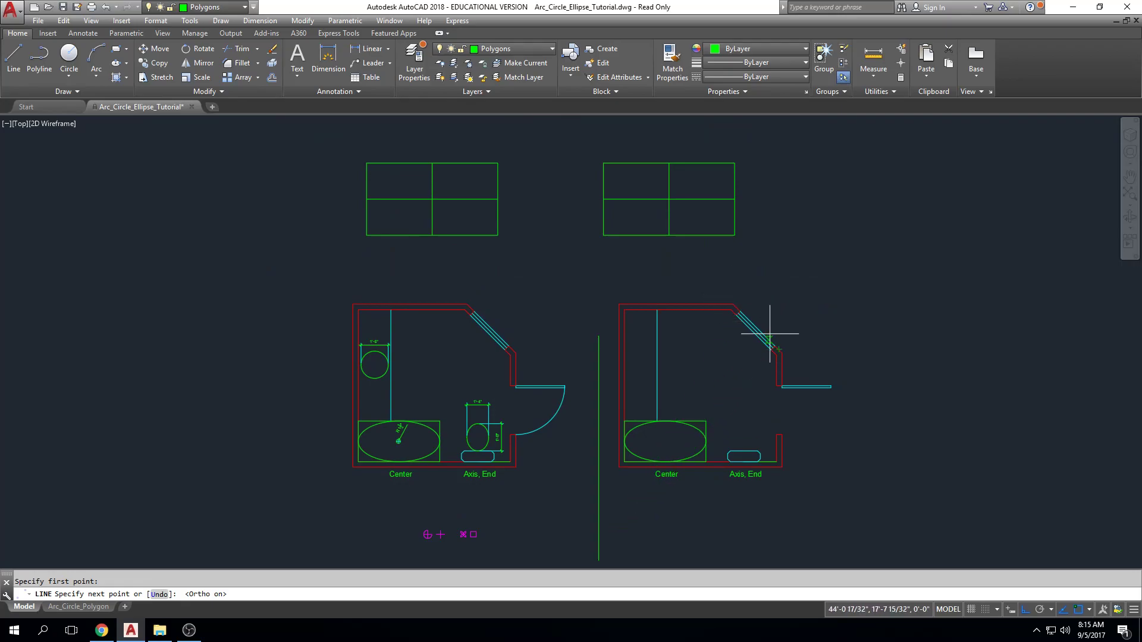
scroll(805, 387, "up", 4)
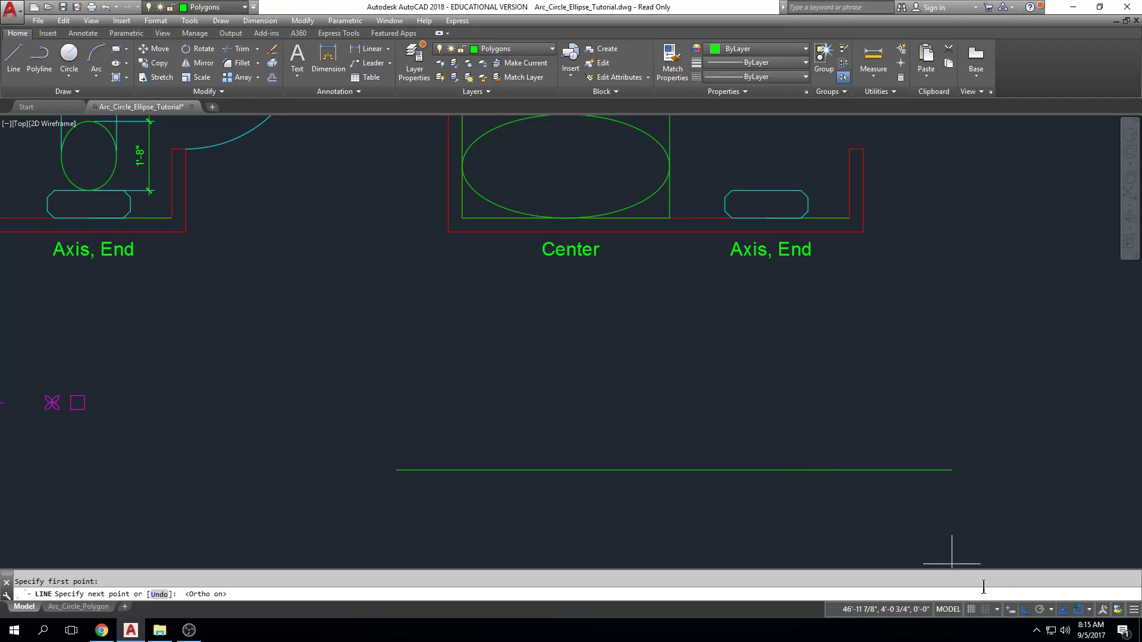
Step: Turn Ortho off and finish the line freehand as a nearly horizontal segment about 6' long
left_click(1026, 610)
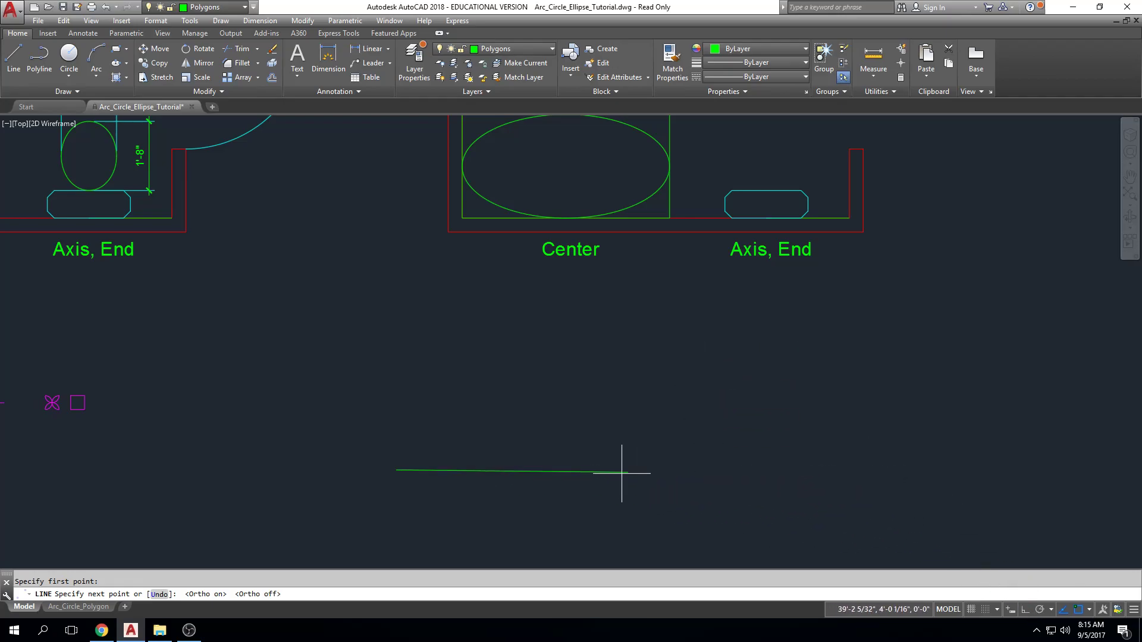
scroll(637, 464, "up", 2)
middle_click_drag(638, 464, 800, 394)
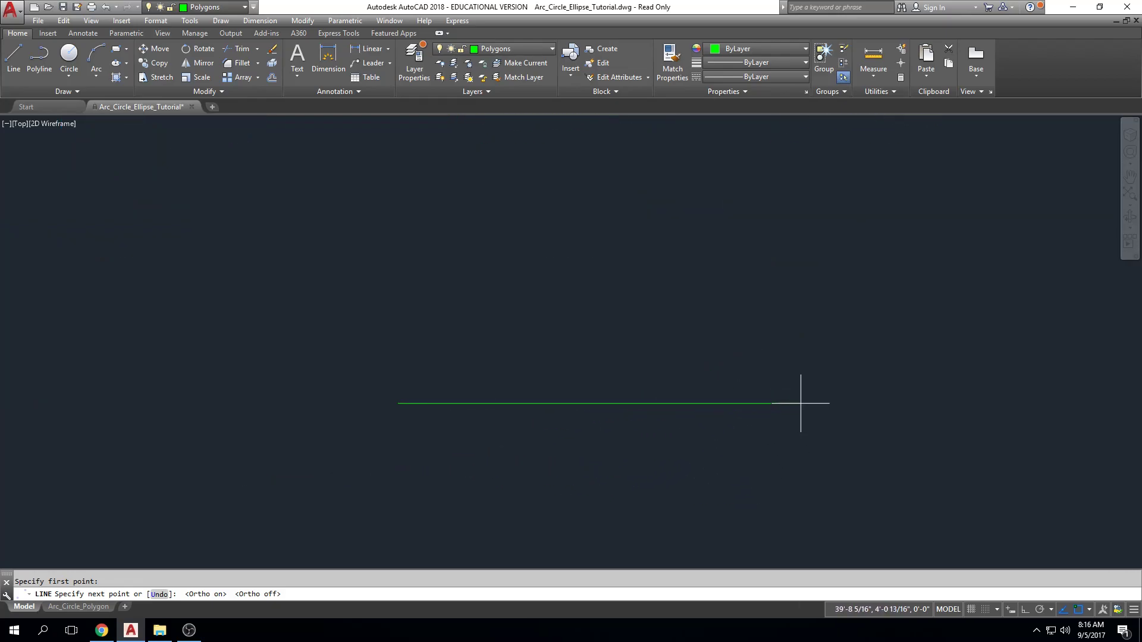
left_click(800, 403)
key("Escape")
scroll(688, 444, "up", 5)
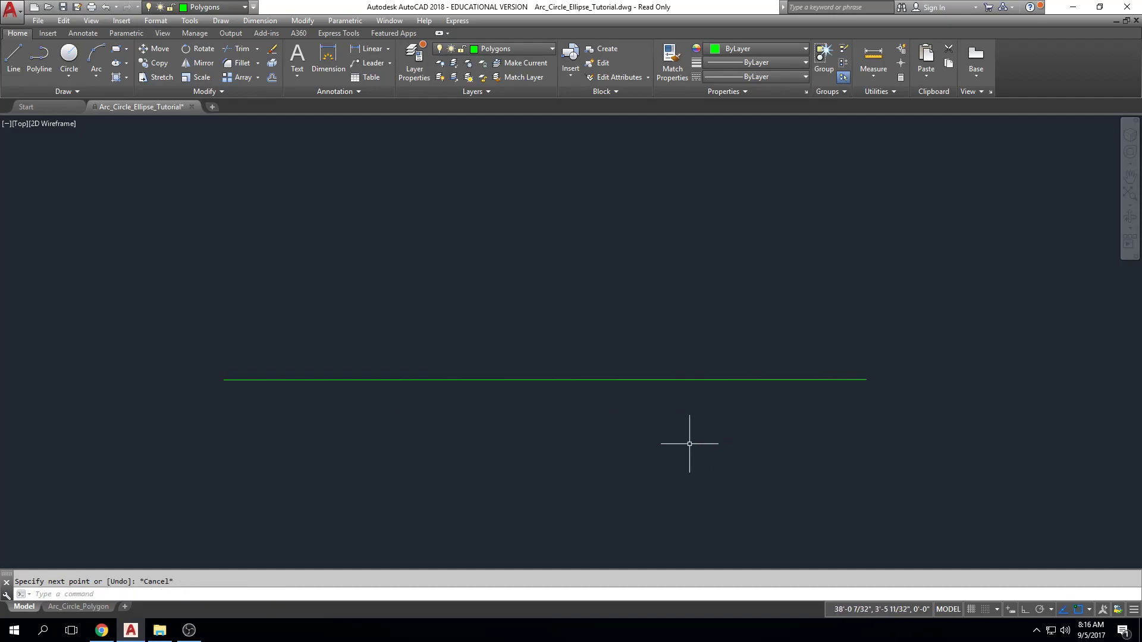
scroll(503, 337, "down", 5)
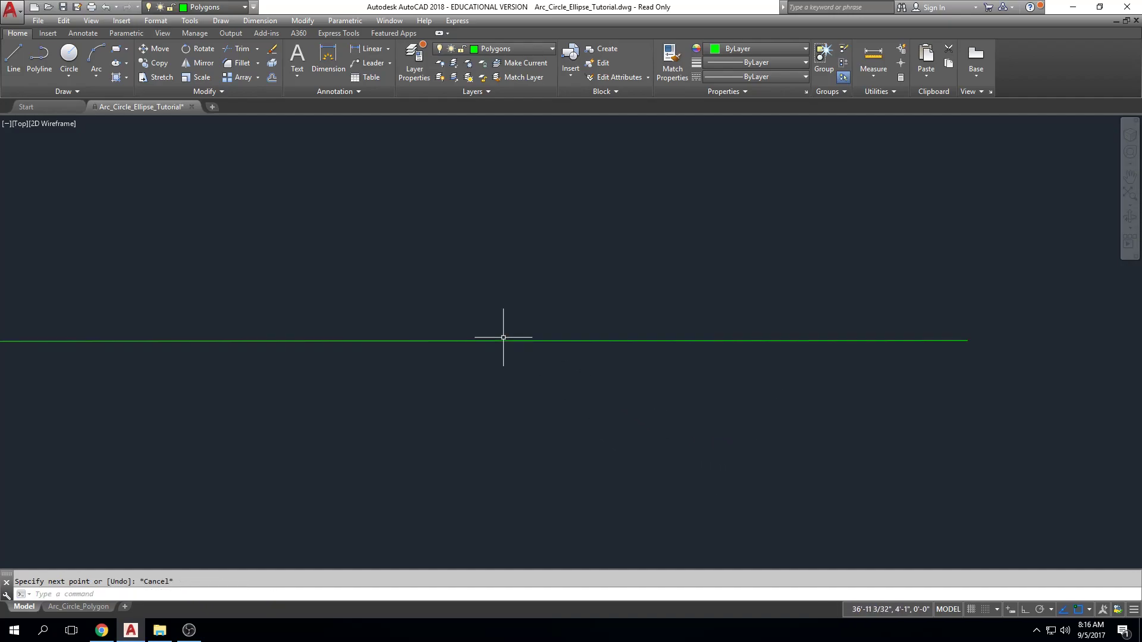
Step: Turn Ortho on and draw a truly horizontal line alongside the nearly horizontal one, extending slightly past its right end
type("l")
key("Return")
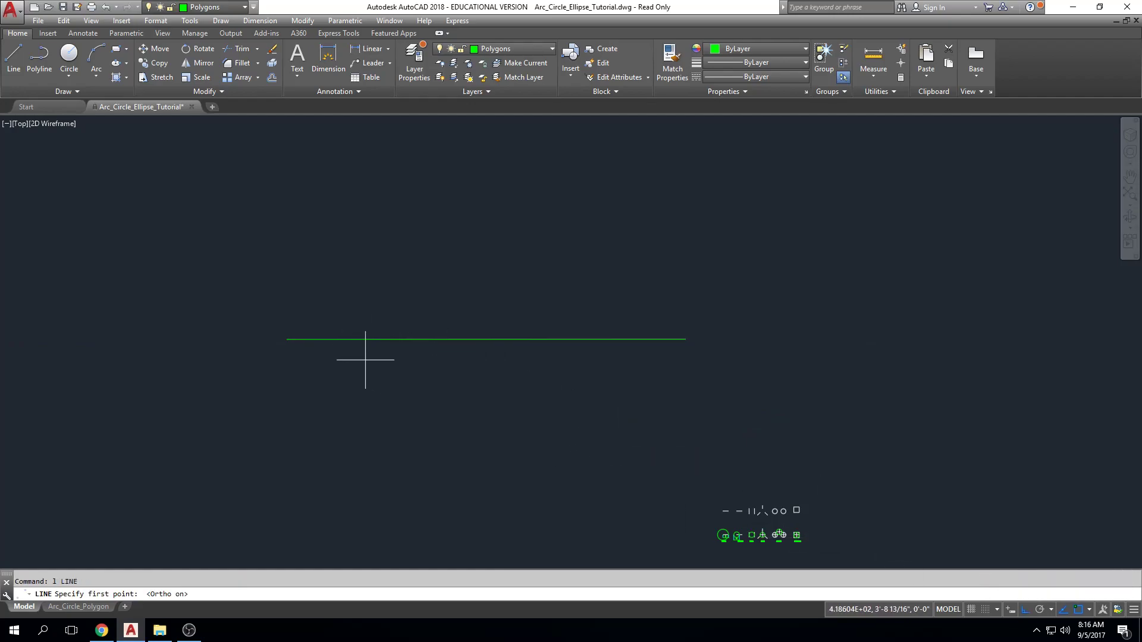
left_click(291, 339)
scroll(687, 336, "up", 3)
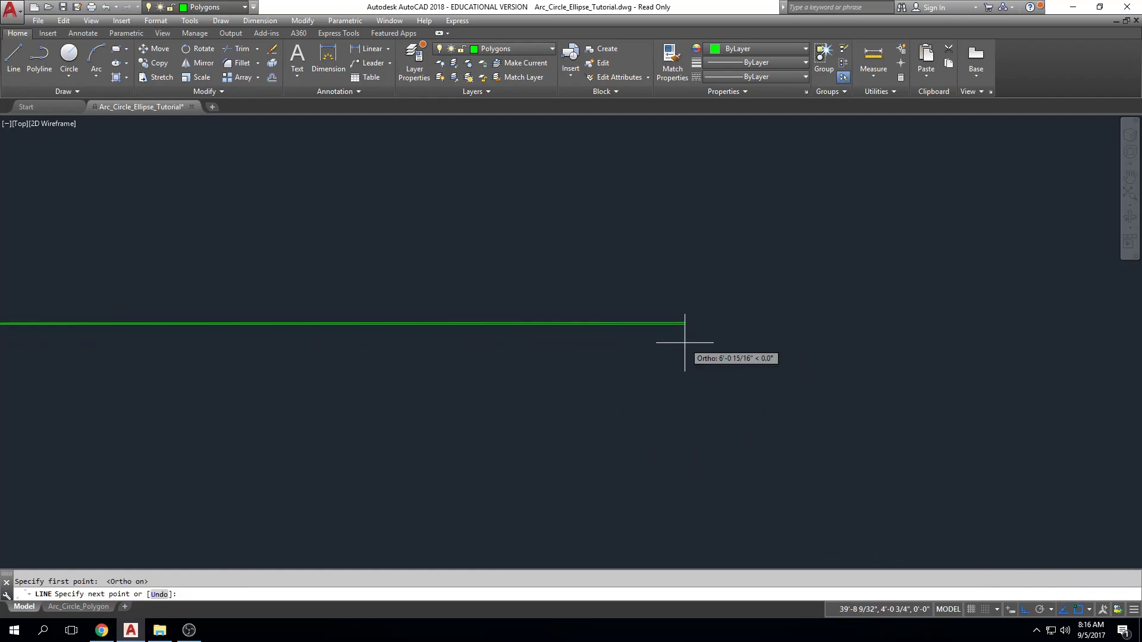
scroll(685, 322, "up", 2)
left_click(969, 348)
key("Escape")
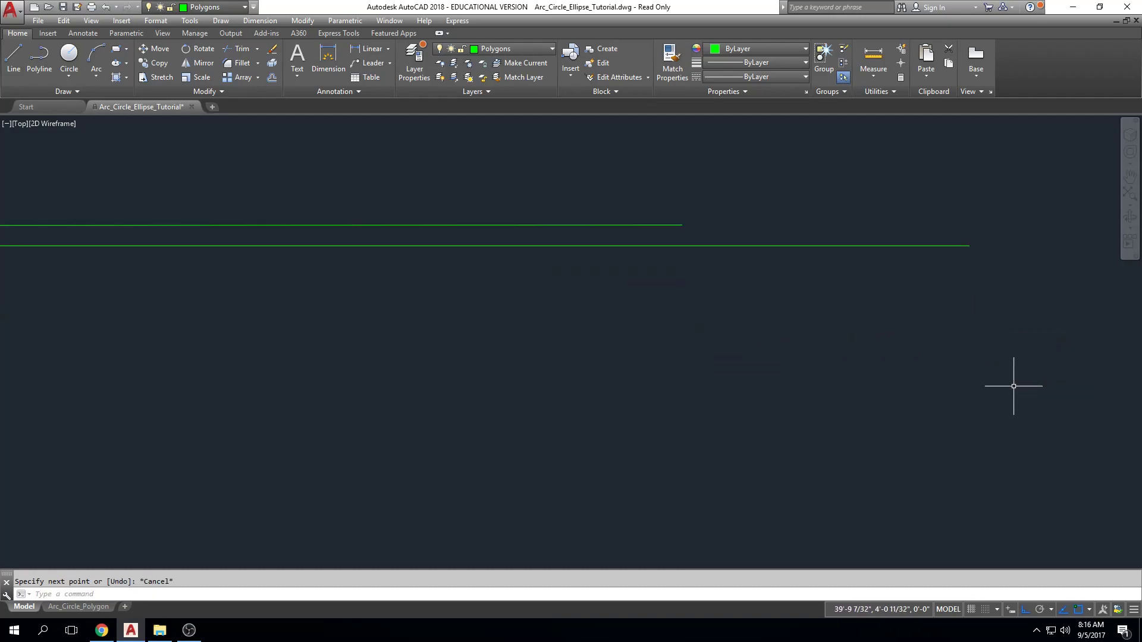
Step: Erase both the nearly horizontal line and the Ortho line beside it
left_click(670, 225)
scroll(713, 367, "down", 5)
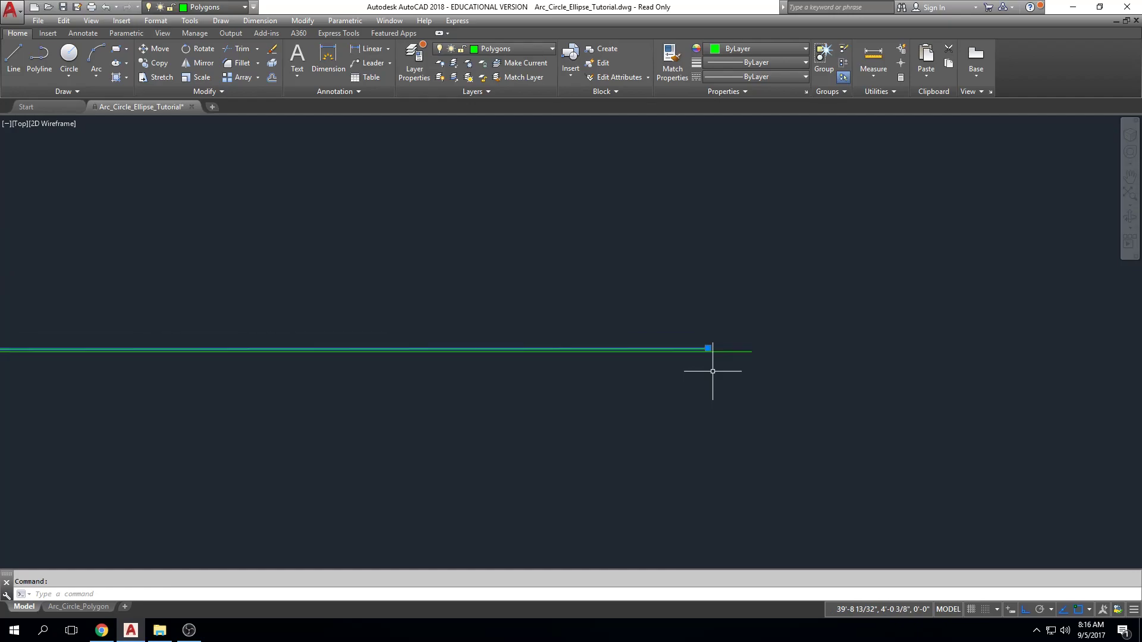
left_click(824, 302)
left_click(731, 371)
key("Delete")
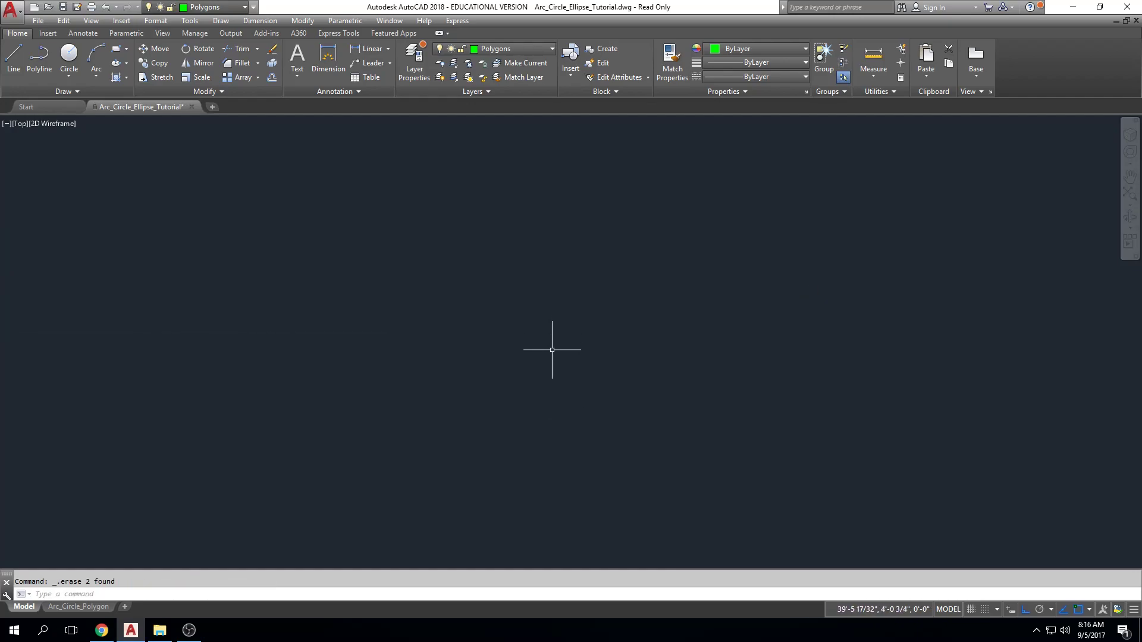
Step: Start a new line below the right bathroom plan and toggle Ortho off and on several times, leaving it on
middle_click(552, 349)
middle_click(552, 349)
scroll(670, 466, "up", 2)
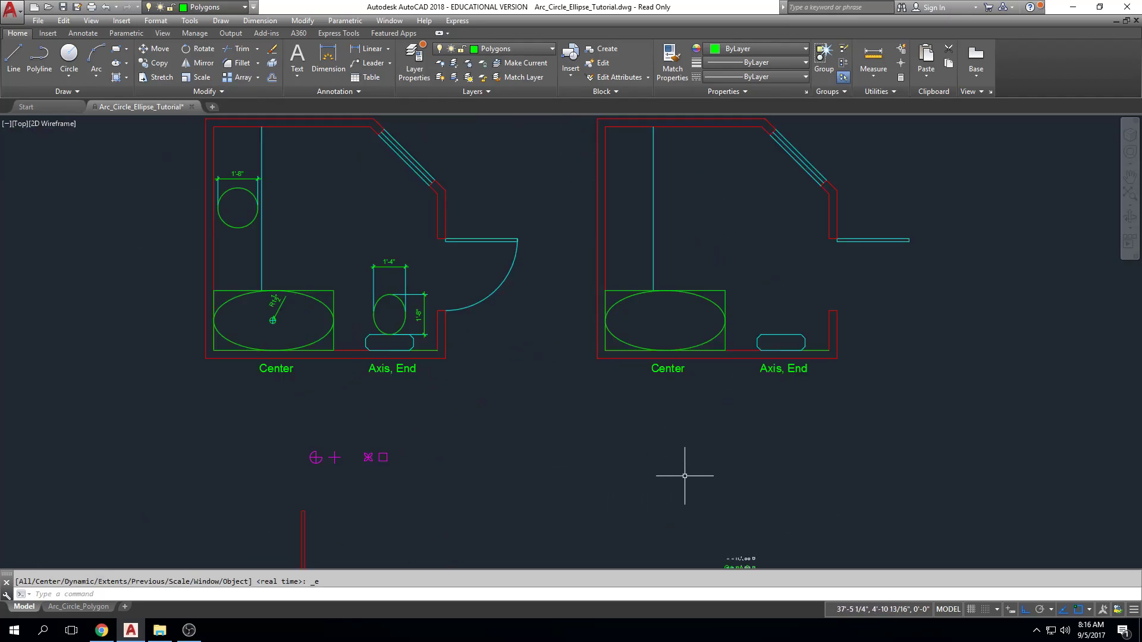
middle_click_drag(703, 478, 701, 406)
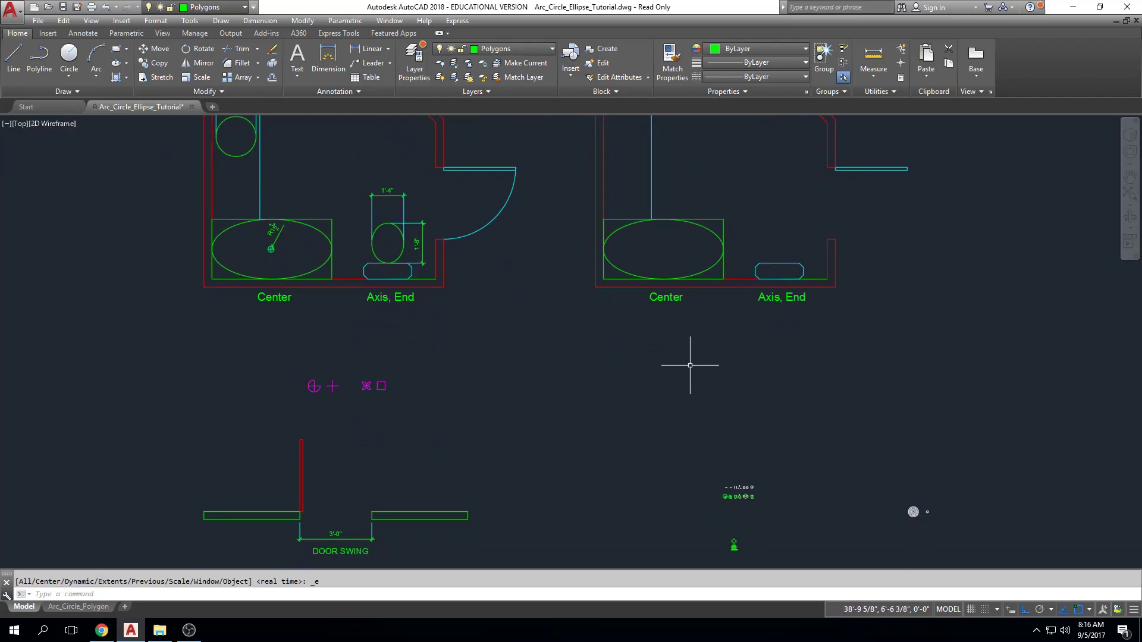
left_click(13, 58)
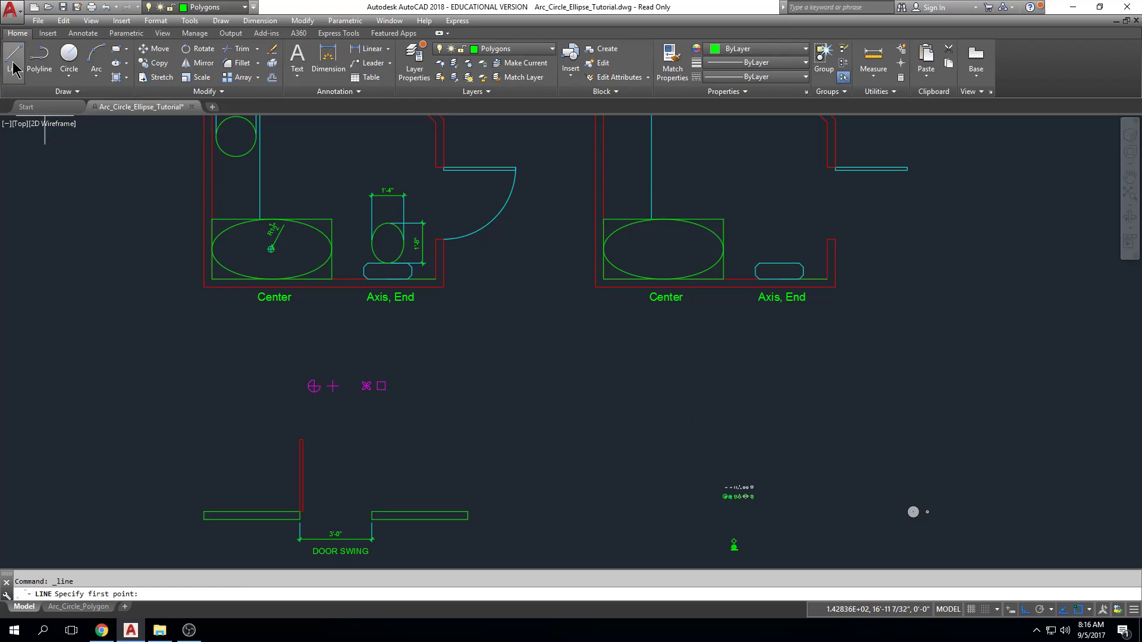
left_click(685, 407)
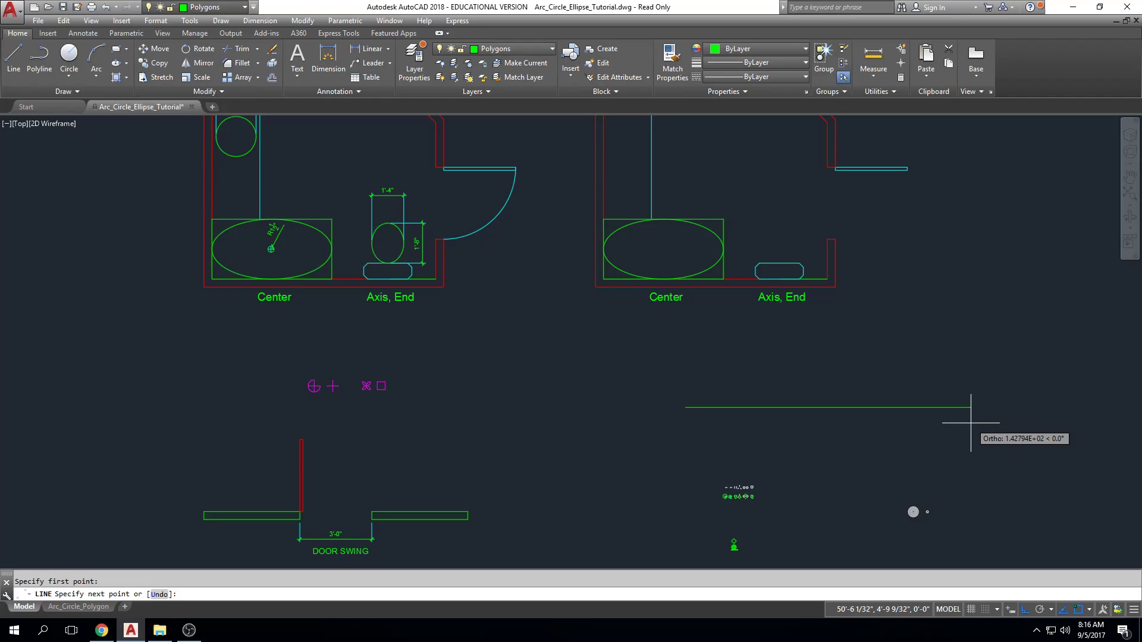
key("F8")
key("F8")
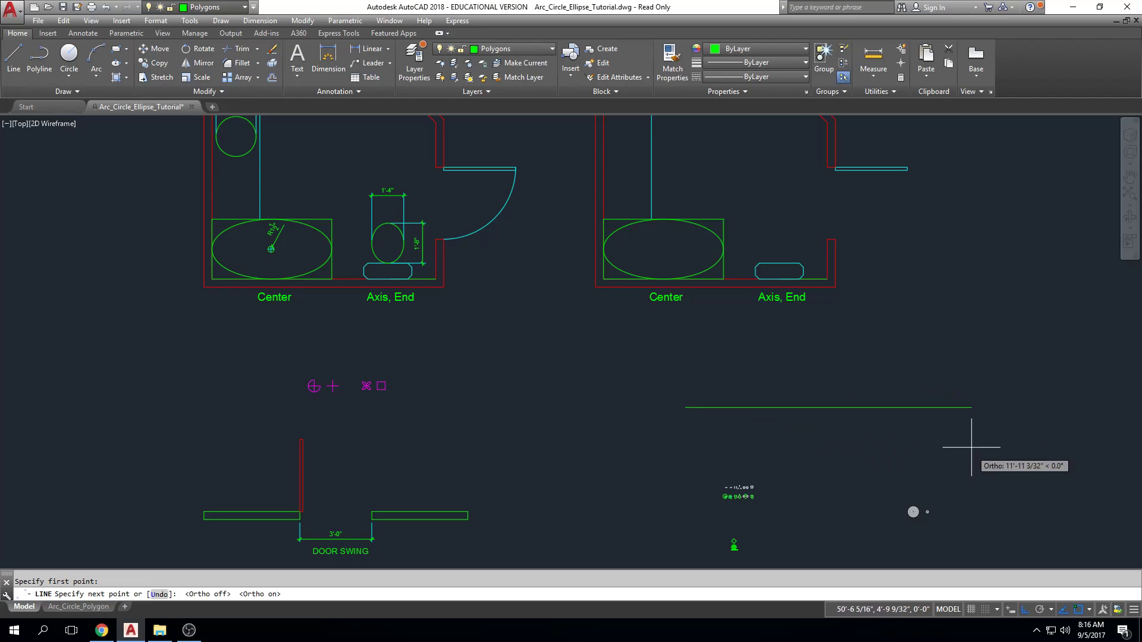
key("F8")
key("F8")
key("F8")
key("F8")
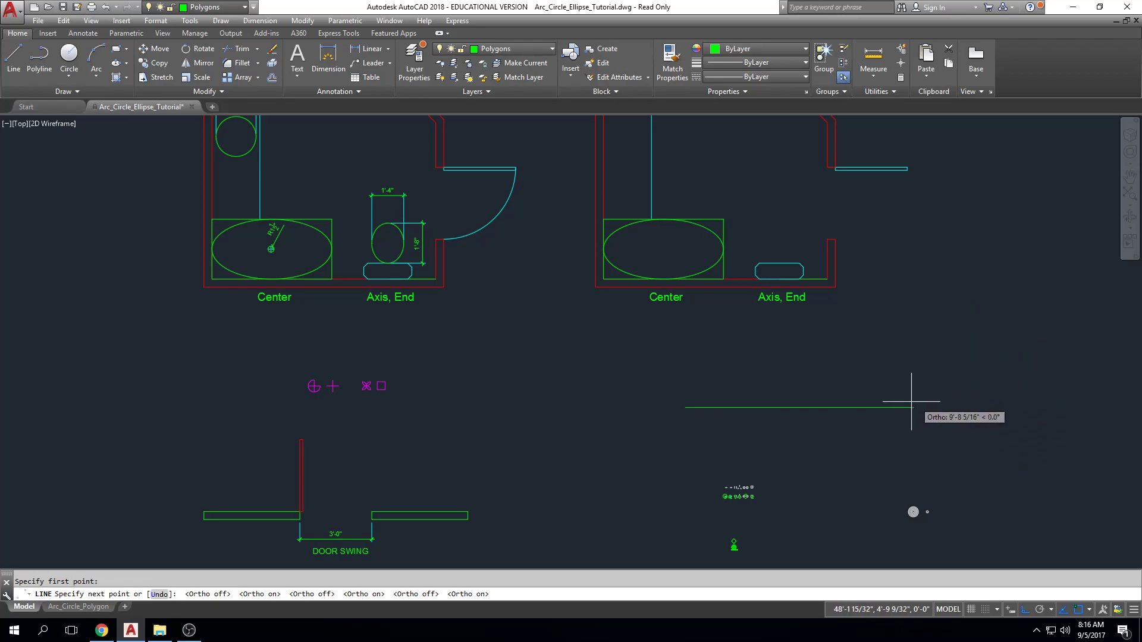
Step: Draw connected orthogonal segments 10' to the right, 1' up and 12' to the left
type("10'")
key("Return")
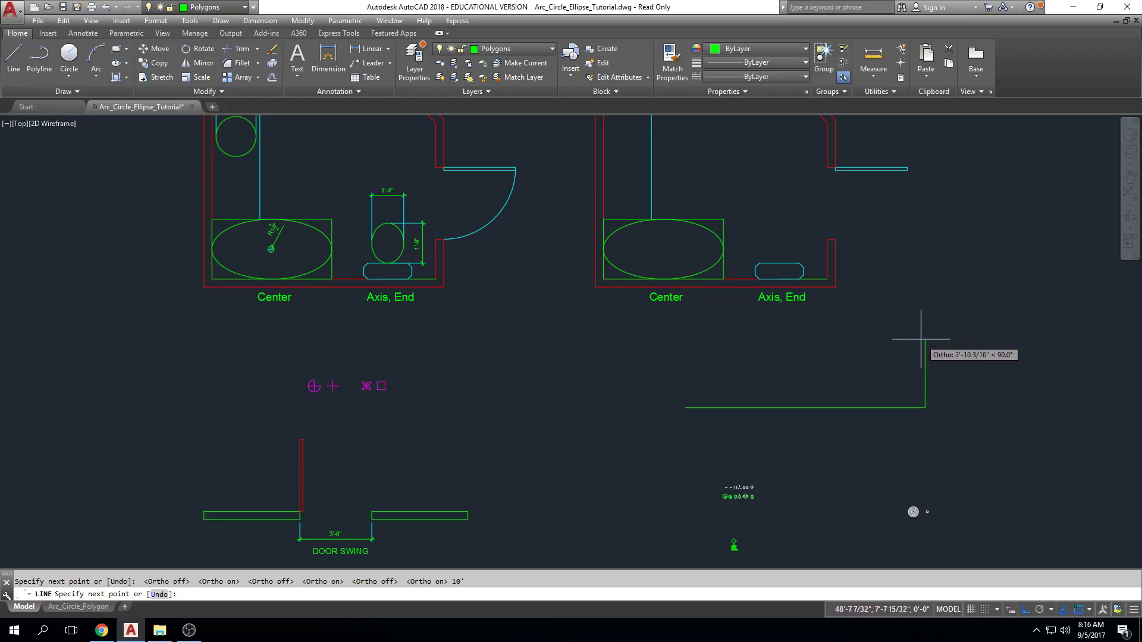
type("1'")
key("Return")
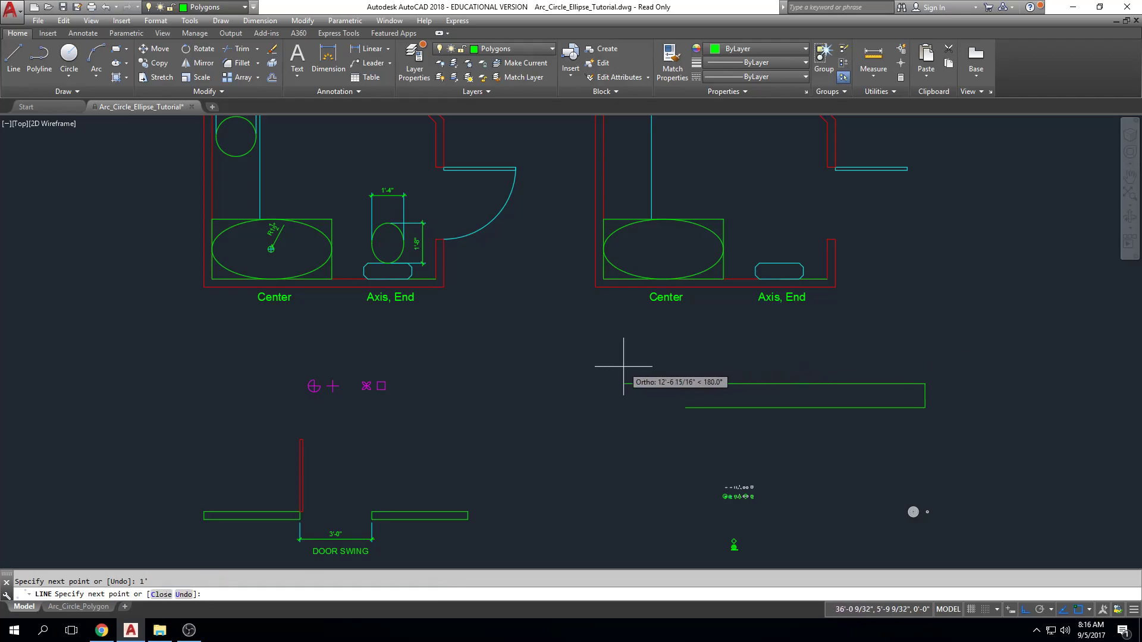
type("12'")
key("Return")
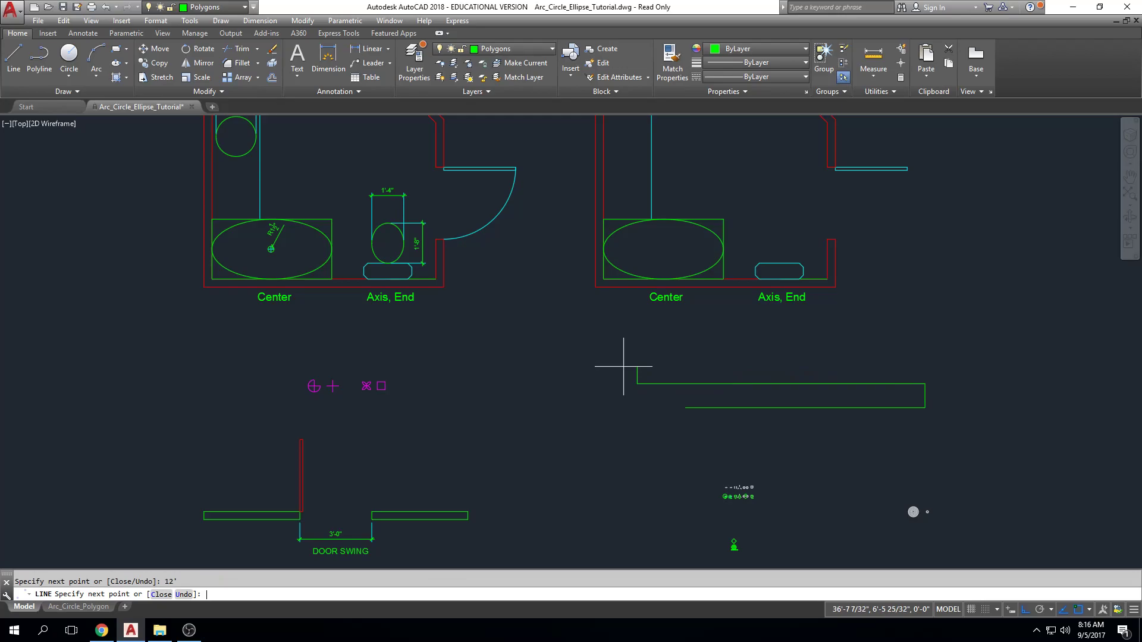
Step: Continue the outline freehand up, left, down and right, and close it with a diagonal to the first line's start point
left_click(607, 327)
left_click(550, 327)
left_click(545, 466)
left_click(635, 466)
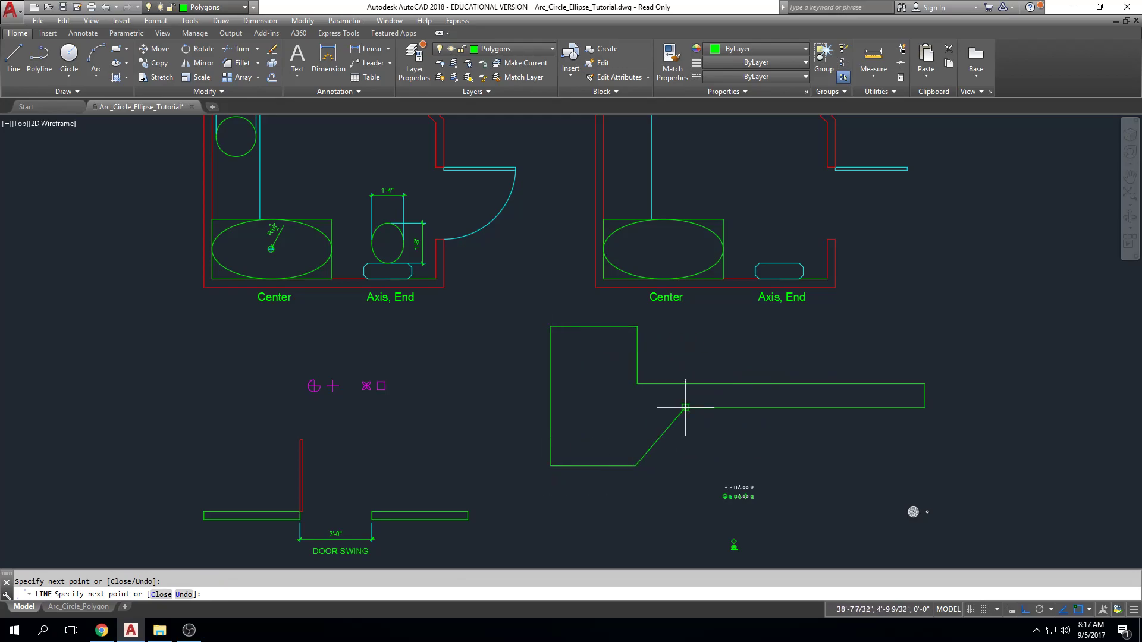
left_click(685, 408)
key("Escape")
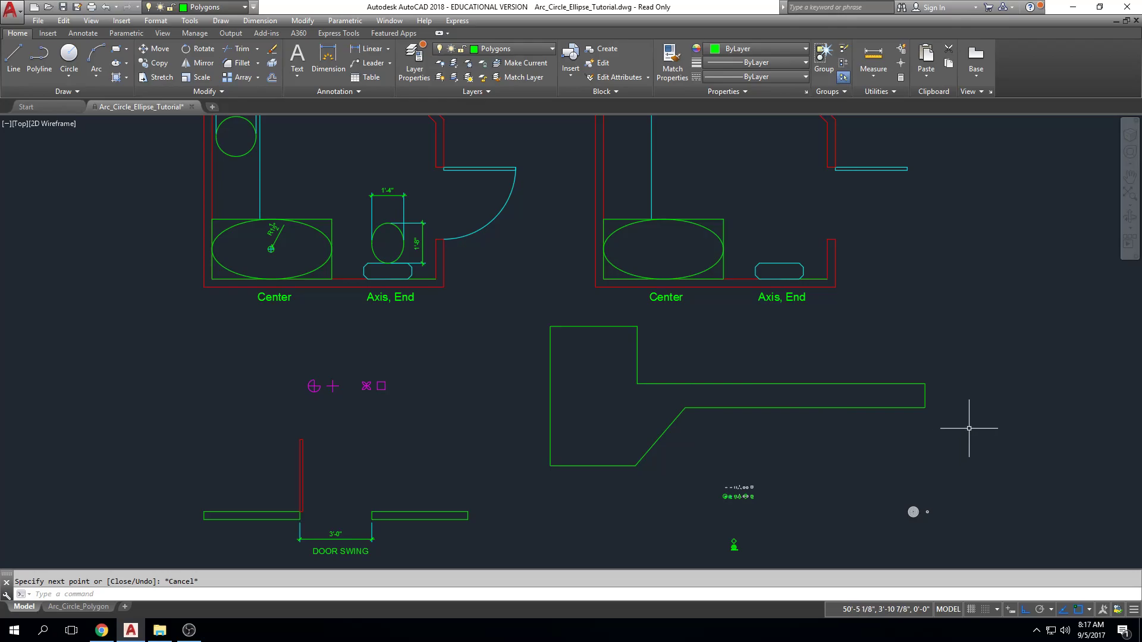
Step: Add a linear dimension for the right wall's thickness, placed beyond its outer end in the door swing drawing
scroll(376, 345, "up", 5)
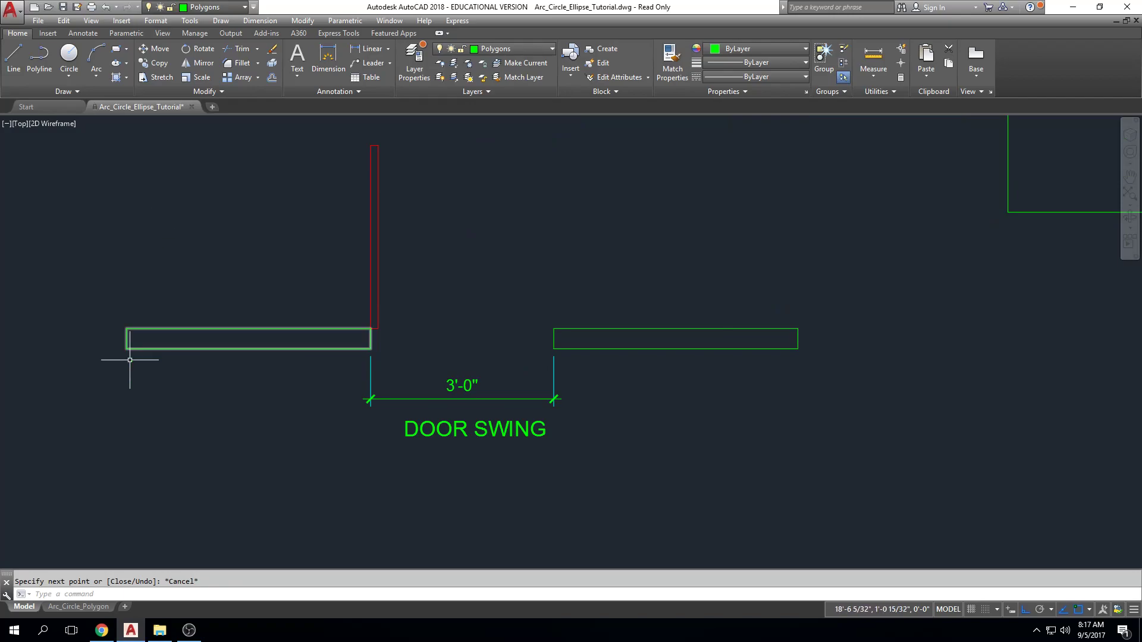
key("Escape")
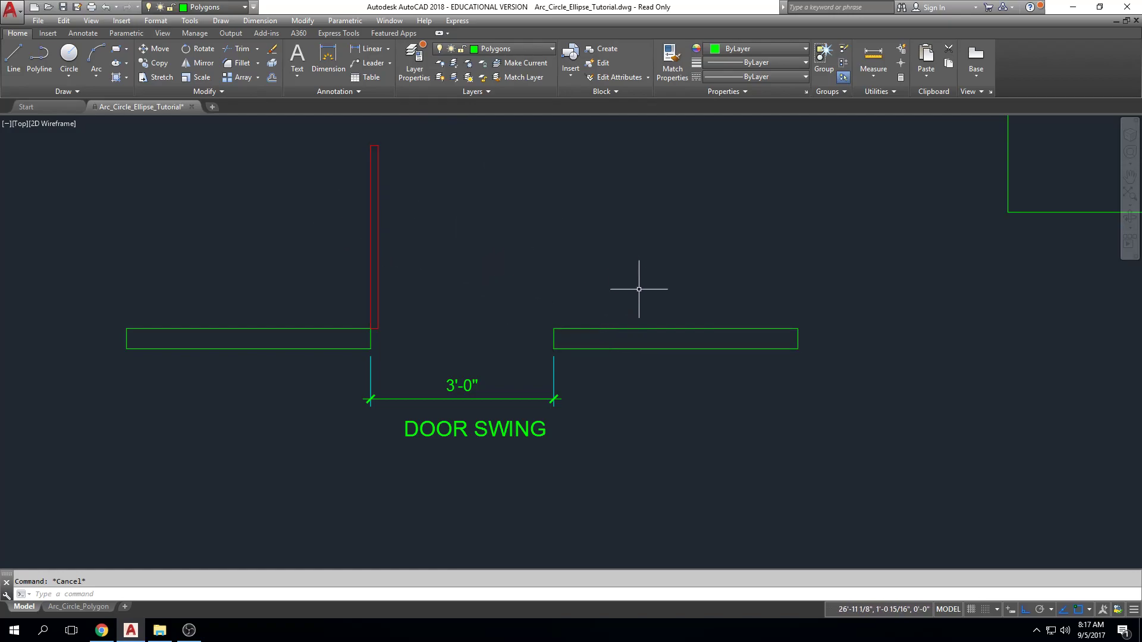
scroll(639, 289, "down", 2)
middle_click_drag(632, 283, 586, 289)
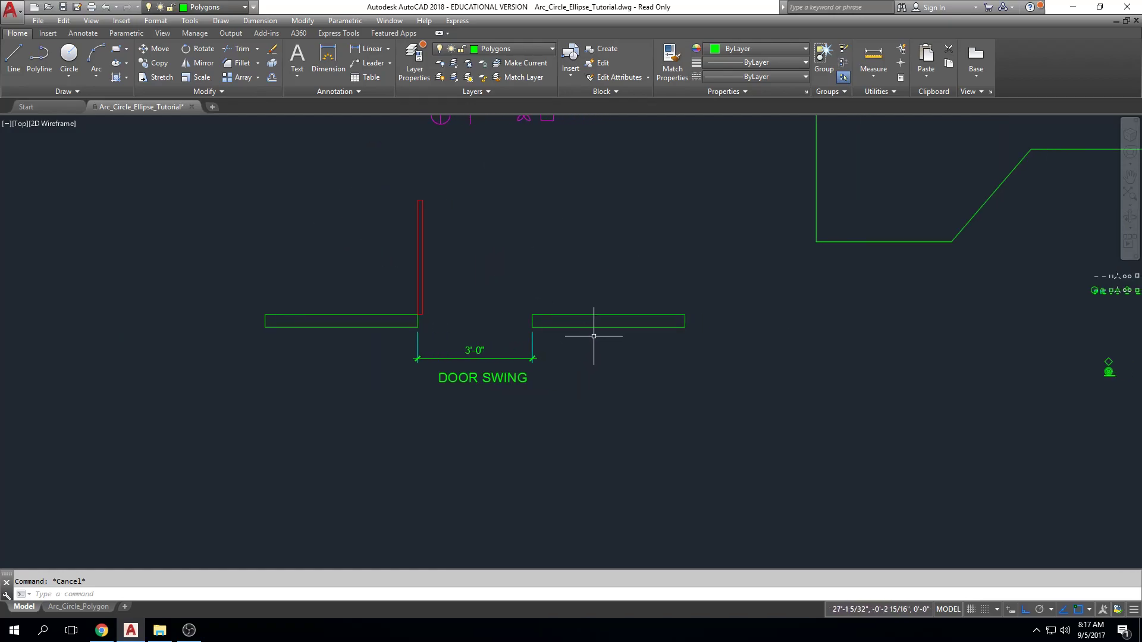
left_click(349, 52)
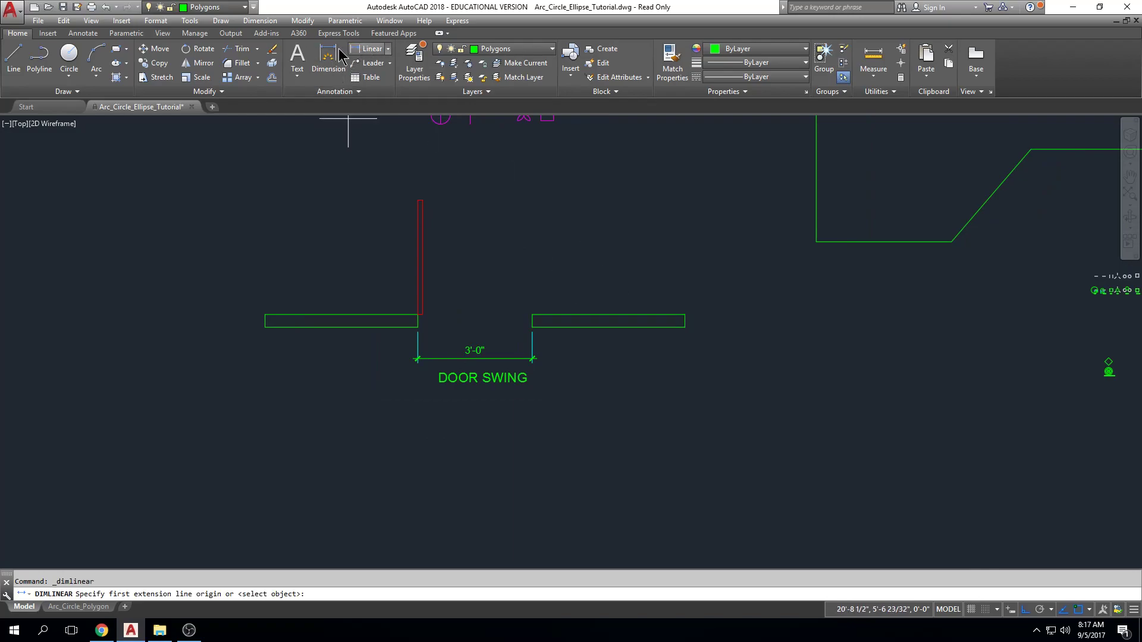
scroll(681, 326, "up", 5)
left_click(708, 189)
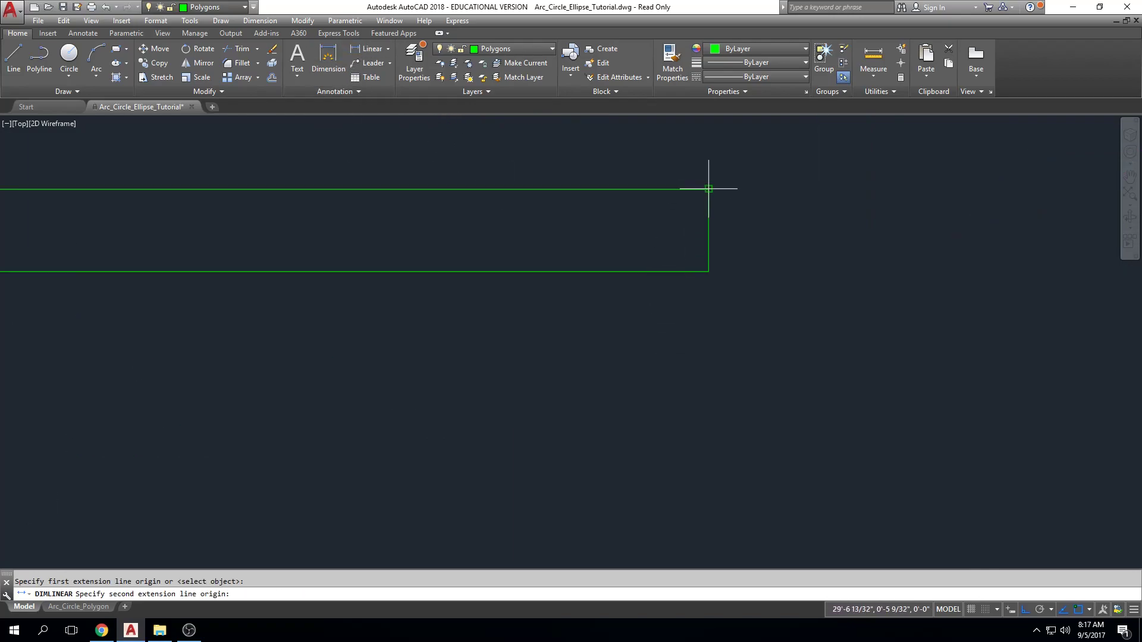
left_click(708, 272)
scroll(734, 268, "down", 6)
left_click(827, 280)
Step: Dimension the right wall's length along its lower edge, with the dimension line aligned to the door opening's dimension
key("Return")
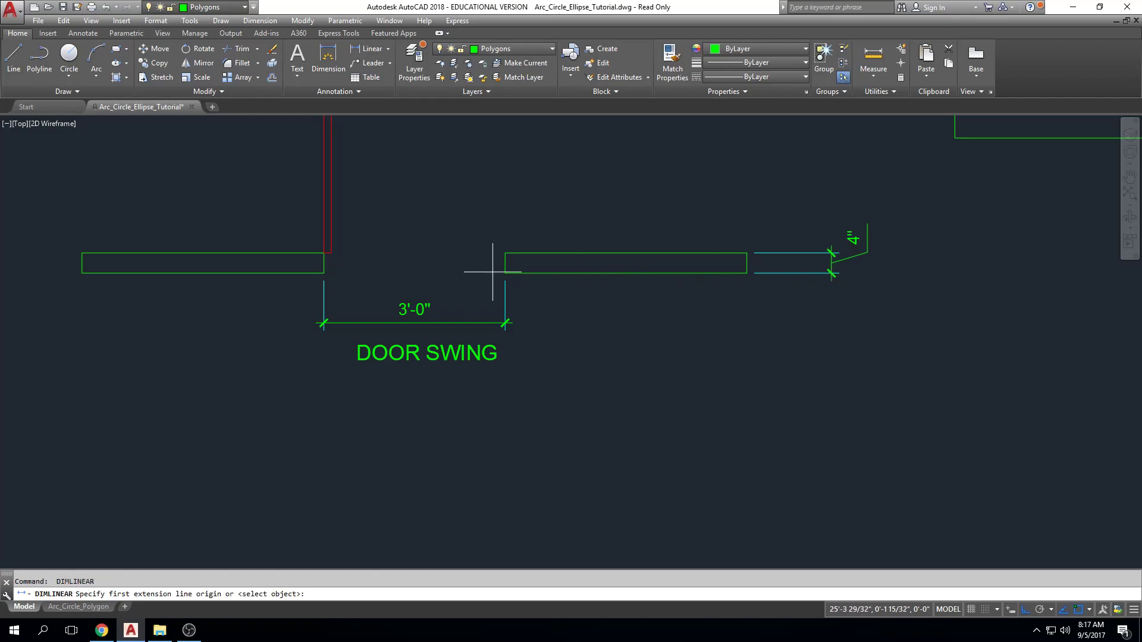
left_click(505, 272)
left_click(746, 273)
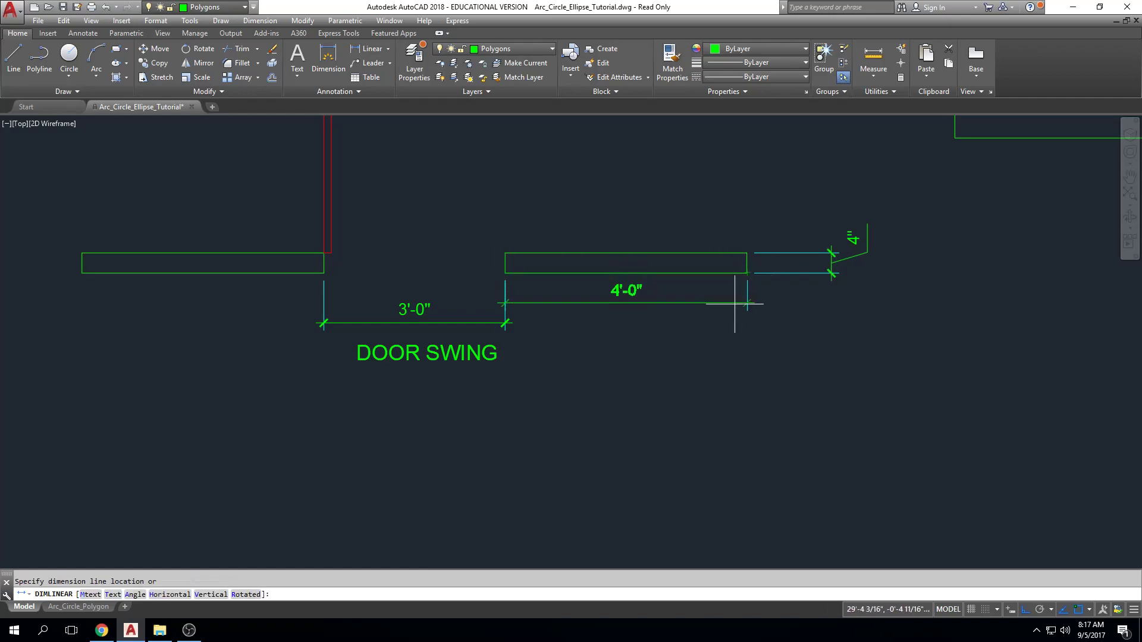
left_click(505, 323)
key("Escape")
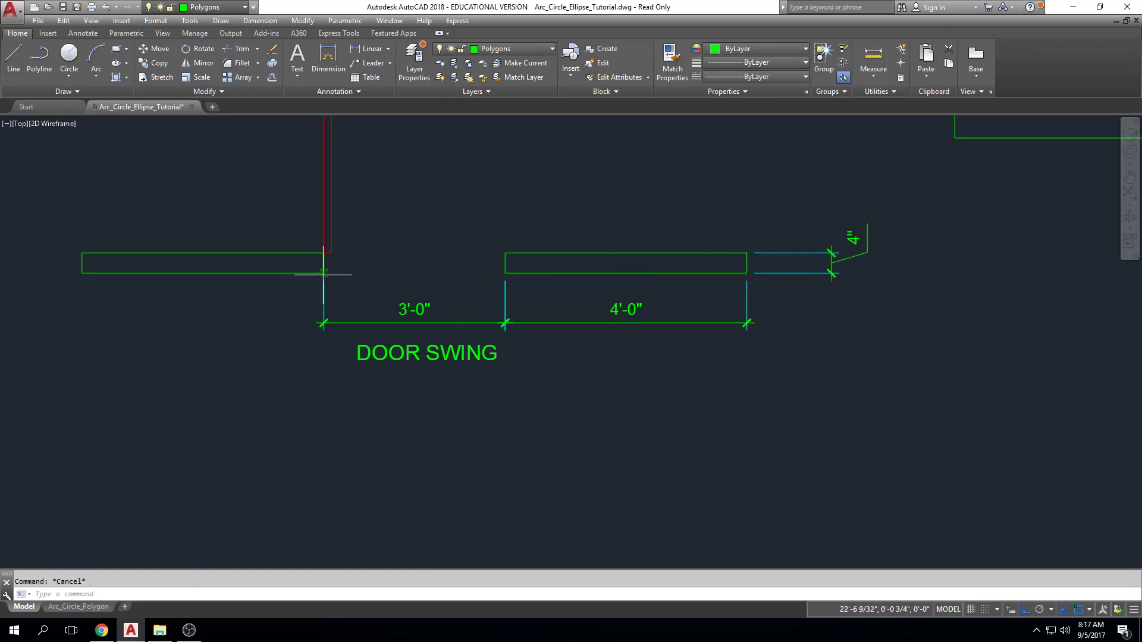
Step: Dimension the left wall's length along its lower edge, in line with the door opening's dimension
key("Return")
left_click(324, 273)
left_click(82, 273)
left_click(319, 323)
key("Escape")
Step: Add a vertical linear dimension for the red door panel's length, placed on its left side
mouse_move(360, 241)
middle_mouse_down()
mouse_move(323, 263)
mouse_move(291, 361)
middle_mouse_up()
key("Return")
left_click(288, 273)
left_click(284, 193)
left_click(236, 184)
key("Escape")
scroll(551, 287, "down", 2)
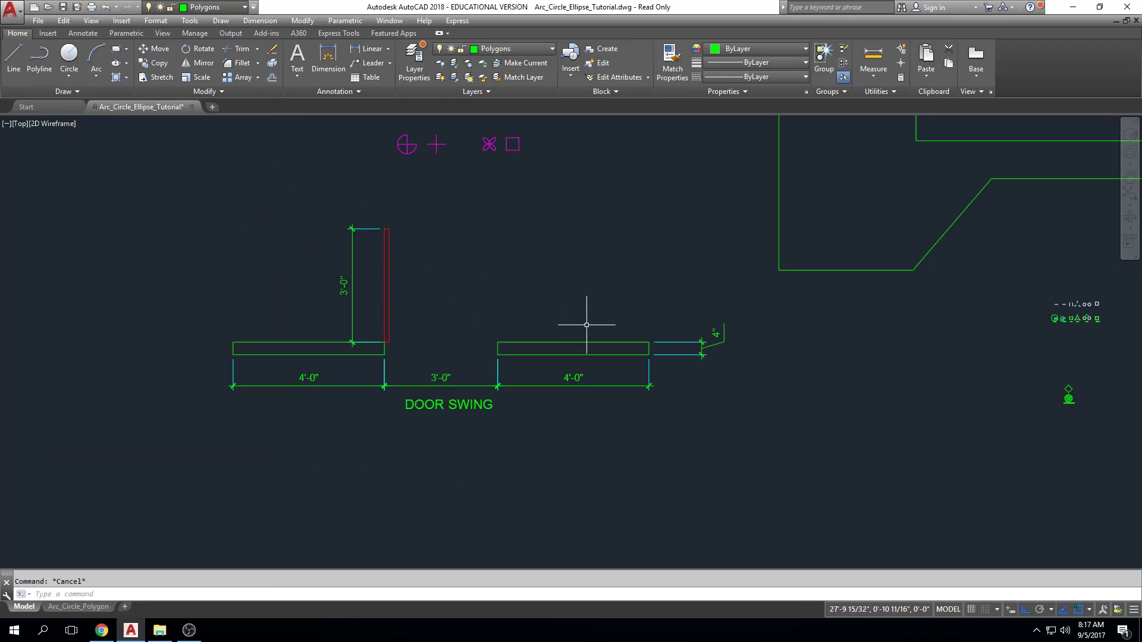
Step: Start a line, check that Object Snap Tracking is among the status bar's customization options, and toggle tracking off and on
scroll(588, 323, "up", 2)
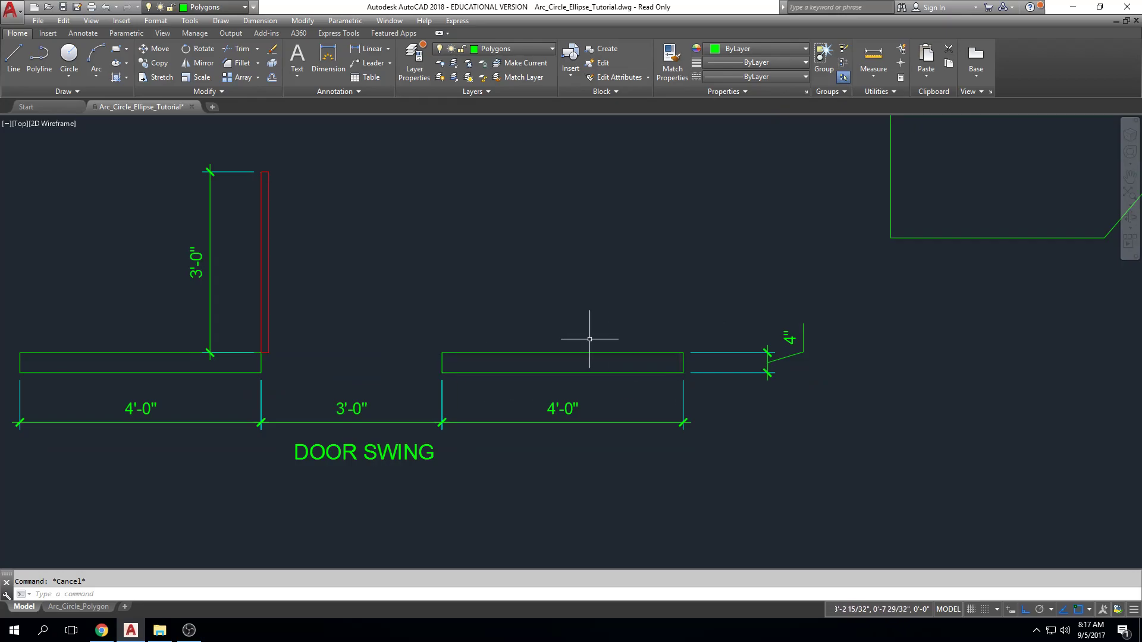
middle_click_drag(862, 353, 841, 351)
left_click(10, 64)
mouse_move(346, 346)
middle_mouse_down()
mouse_move(377, 279)
mouse_move(384, 163)
middle_mouse_up()
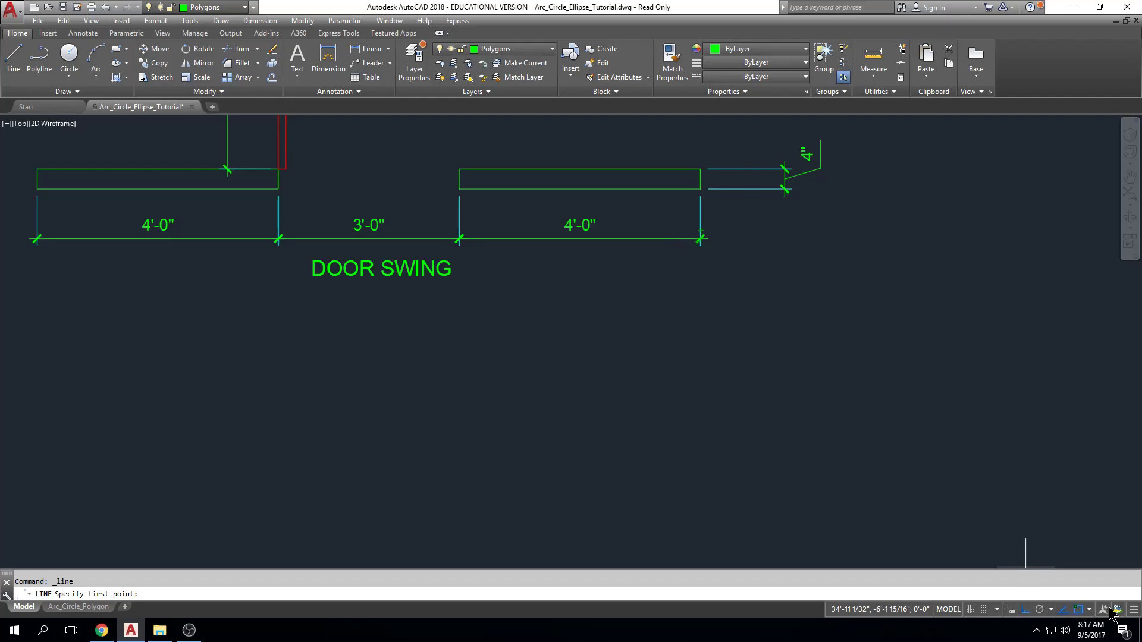
left_click(1132, 610)
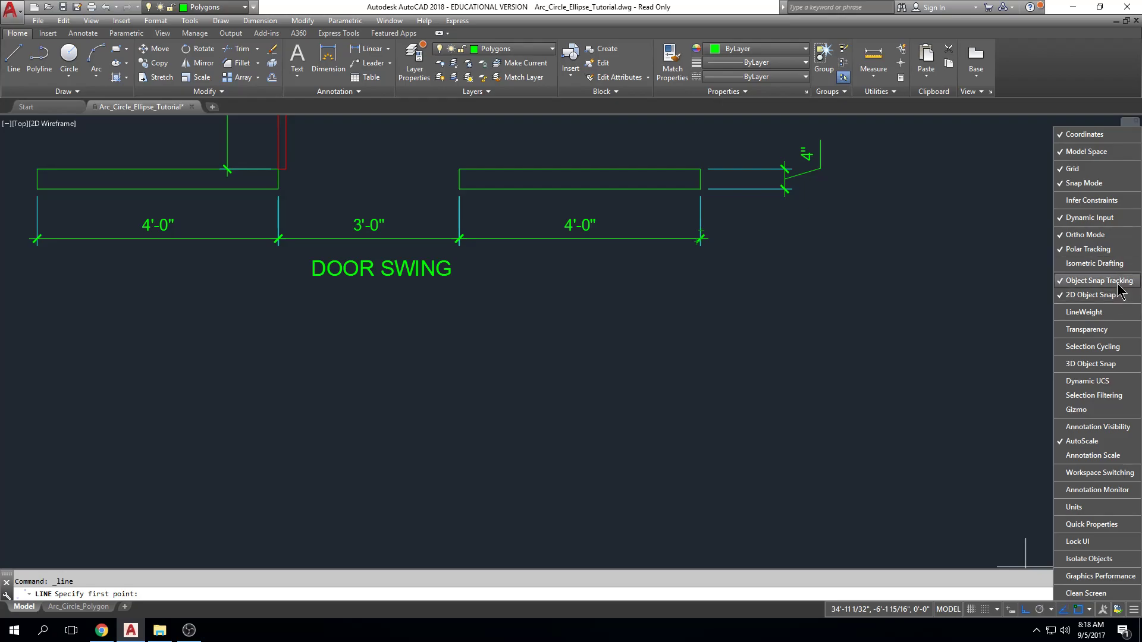
left_click(943, 448)
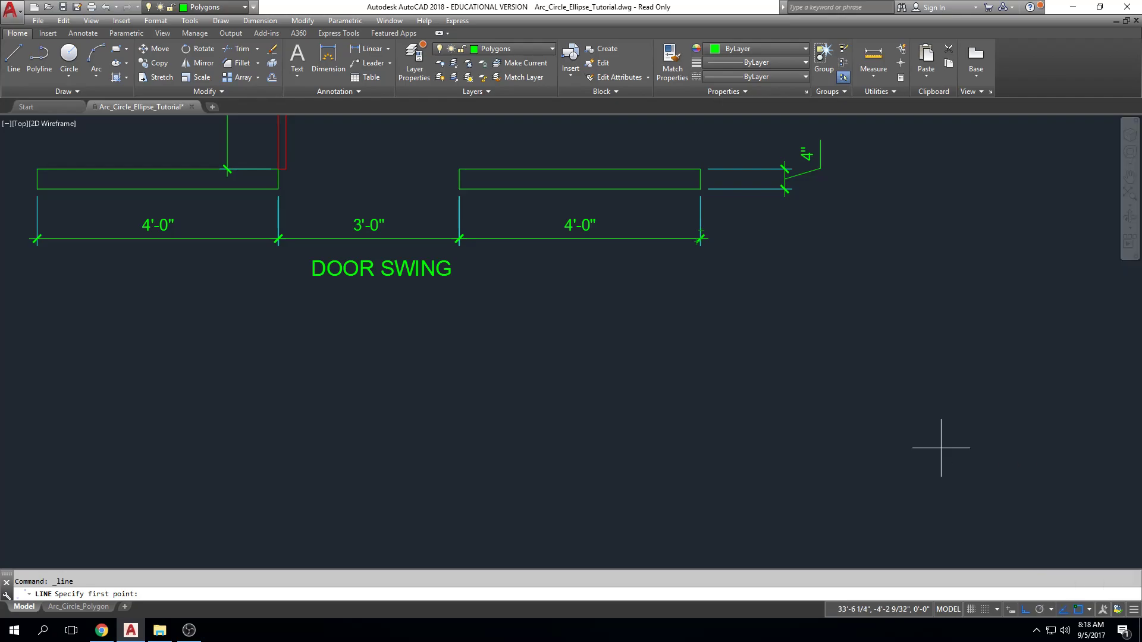
left_click(1064, 610)
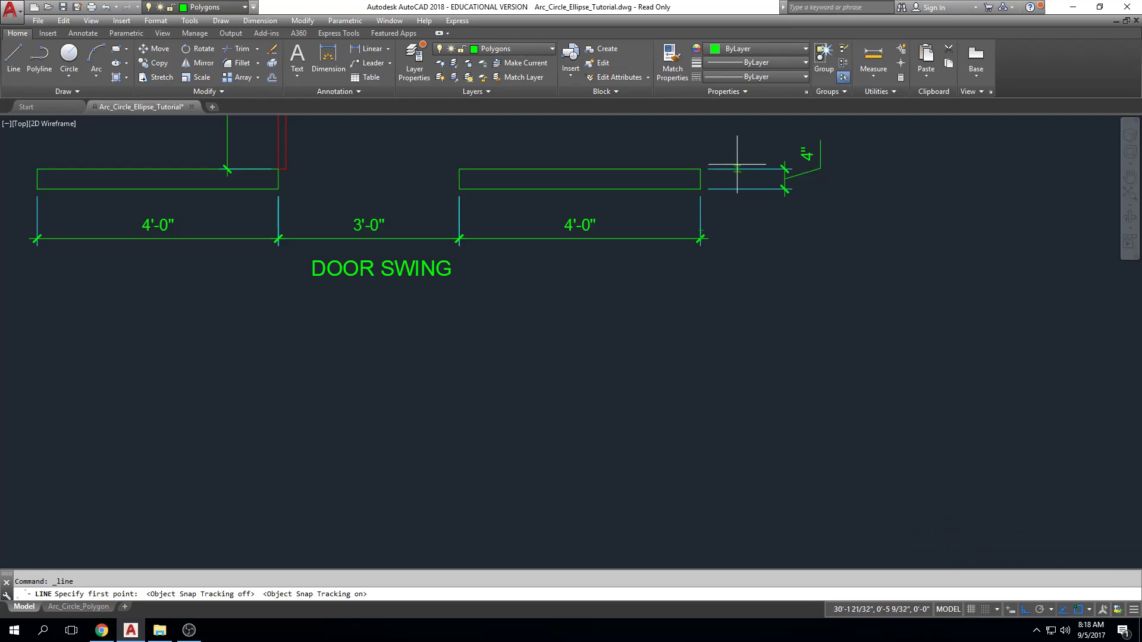
Step: Try starting a line where tracking from the door panel's midpoint meets tracking from the right wall's inner upper corner
left_click(17, 62)
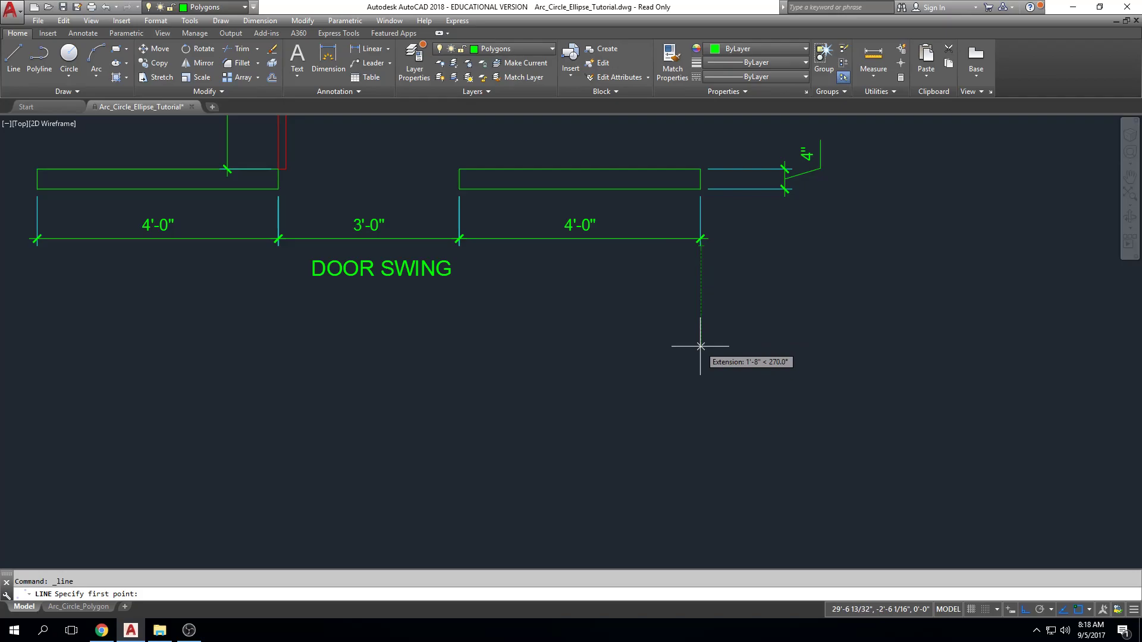
middle_click_drag(521, 296, 548, 374)
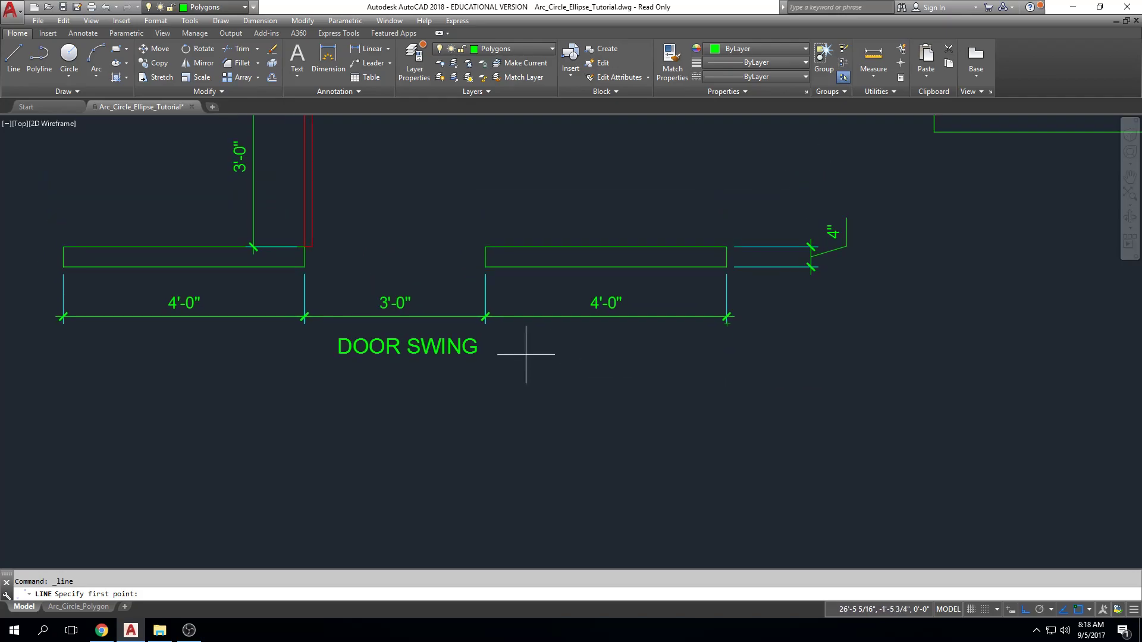
scroll(349, 262, "up", 2)
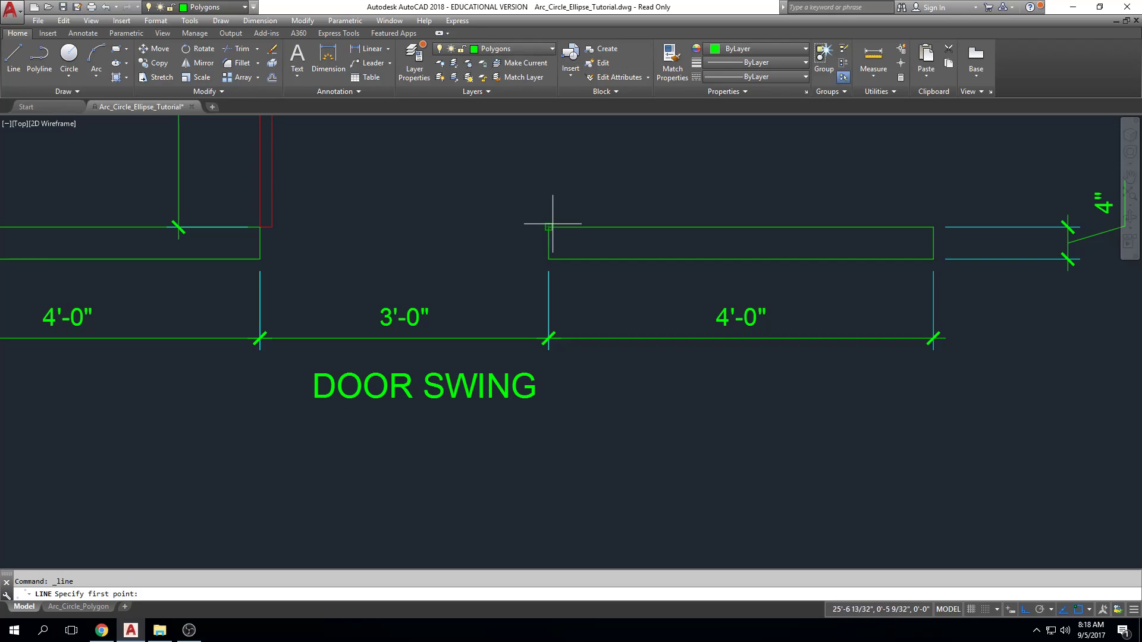
middle_click_drag(548, 226, 551, 375)
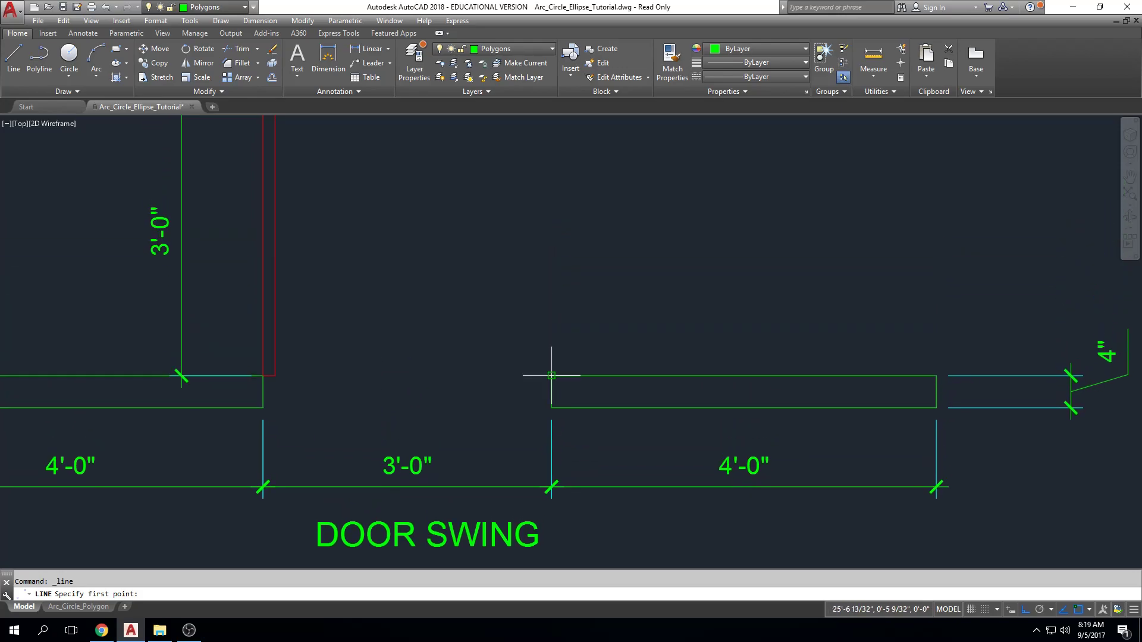
scroll(551, 376, "down", 2)
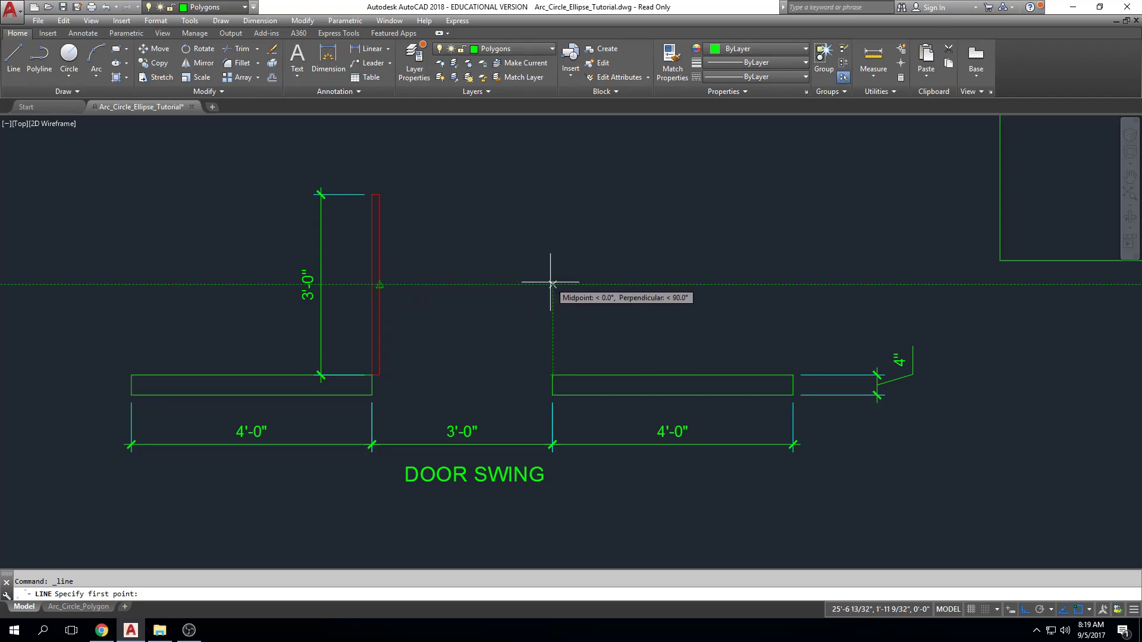
left_click(552, 284)
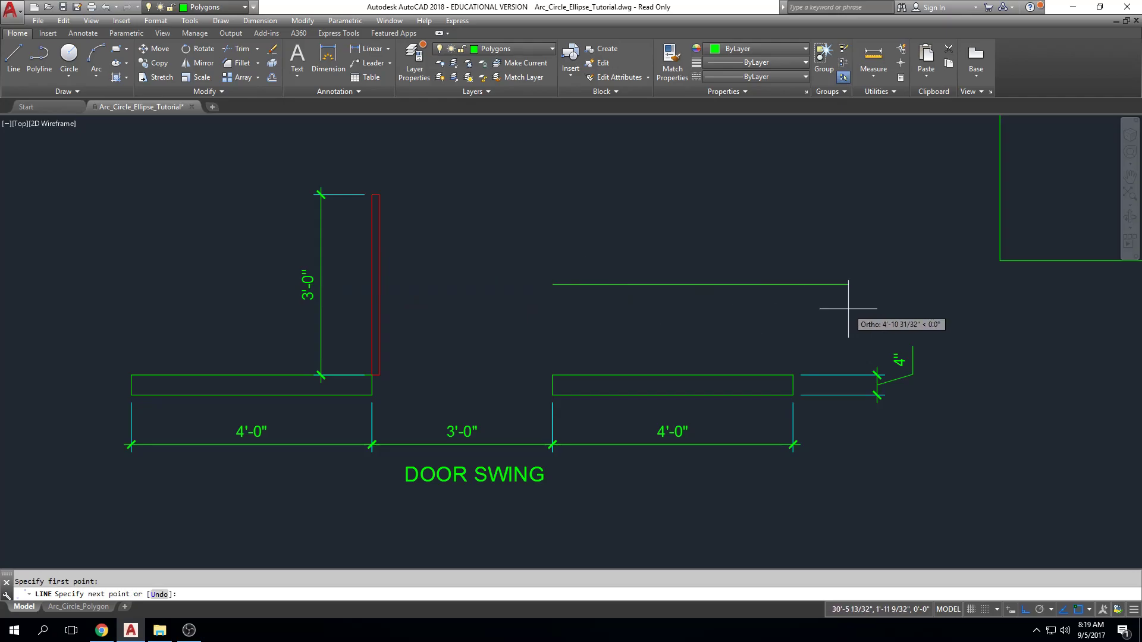
key("Escape")
Step: Below the right wall, draw a line 4' to the left from a point aligned with its outer end, followed by 4" down
scroll(836, 415, "down", 2)
key("Return")
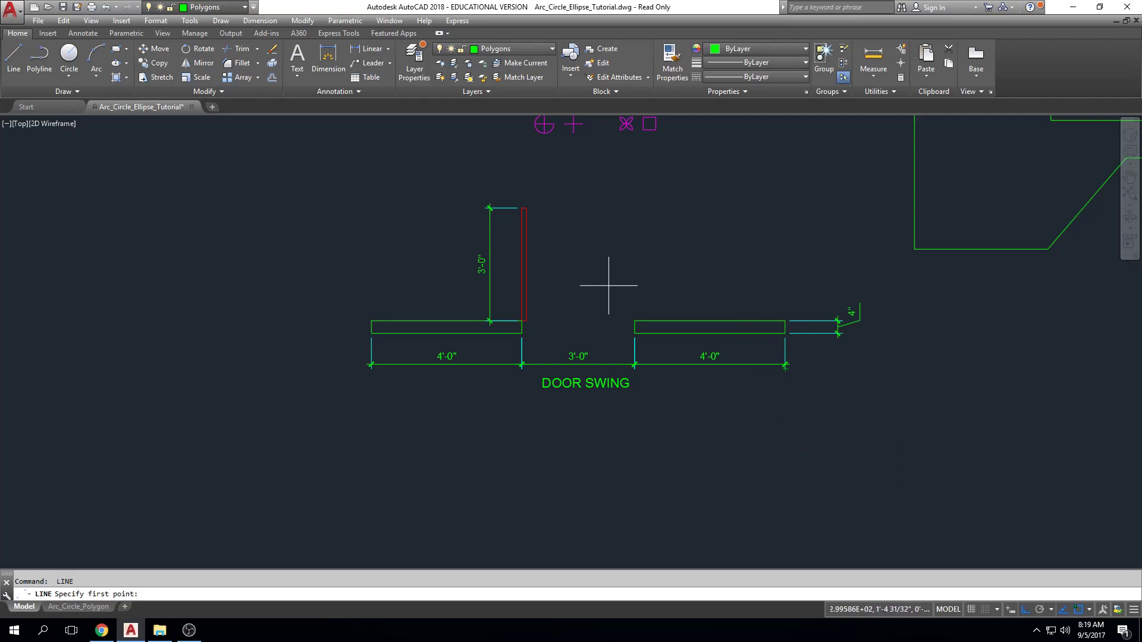
left_click(785, 443)
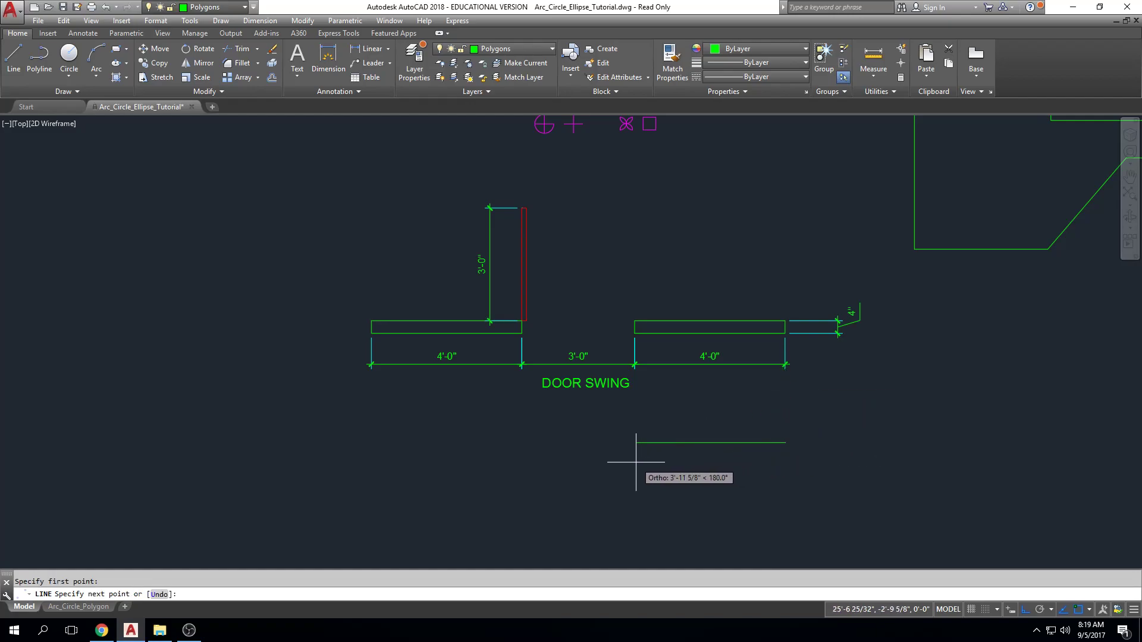
type("4'")
key("Return")
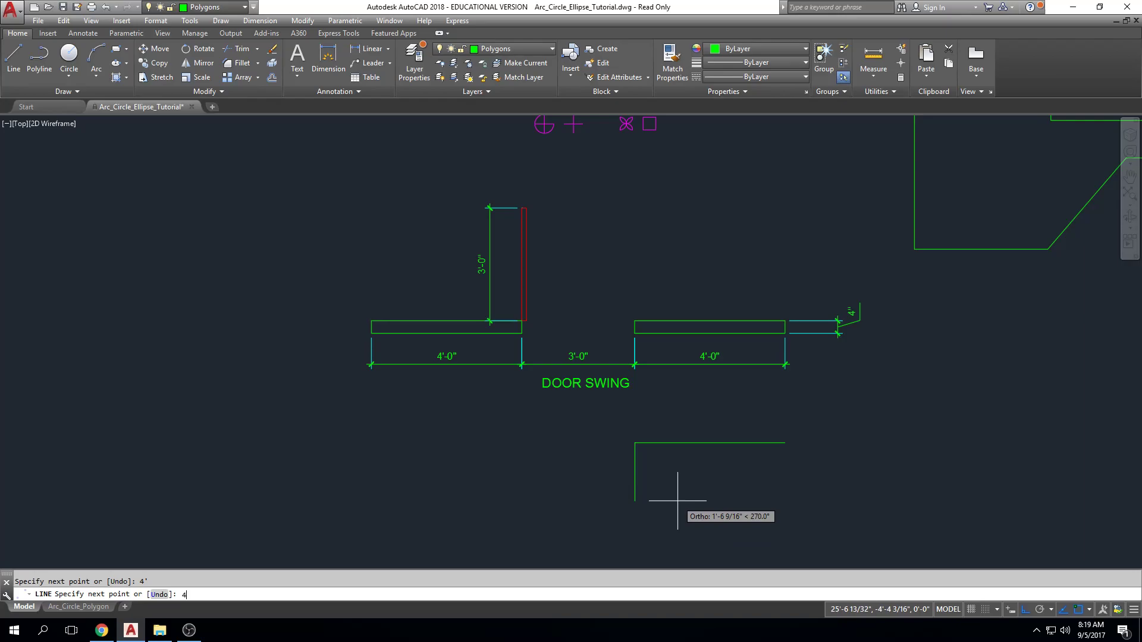
type("4")
key("Return")
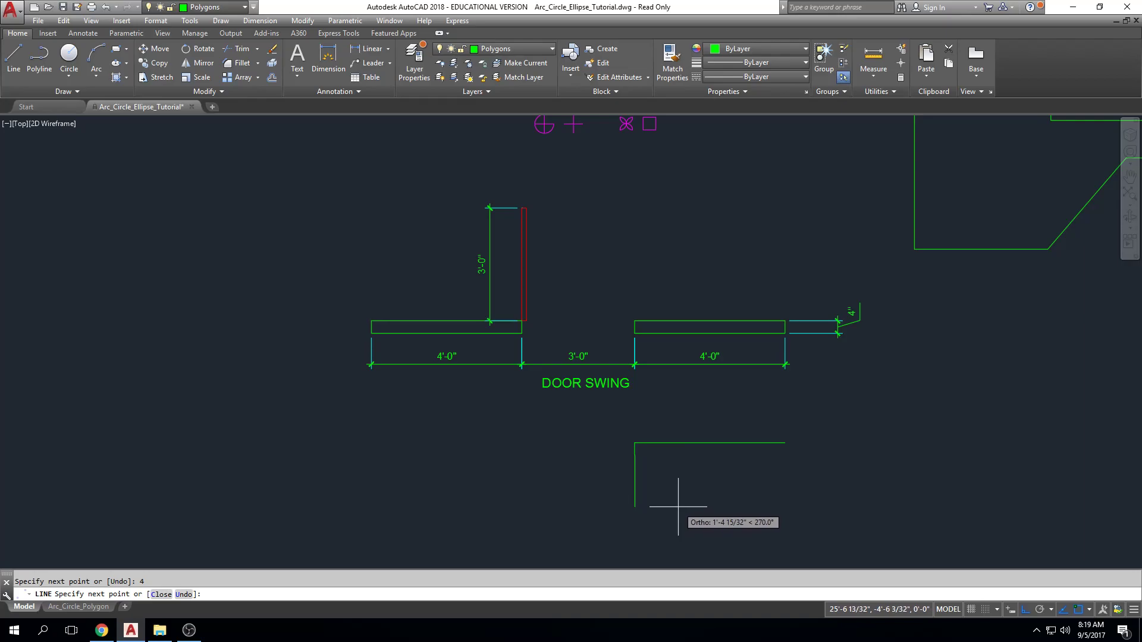
Step: Toggle Ortho off and back on, draw the lower edge 4' to the right, and close the rectangle up to its start point
scroll(634, 481, "up", 2)
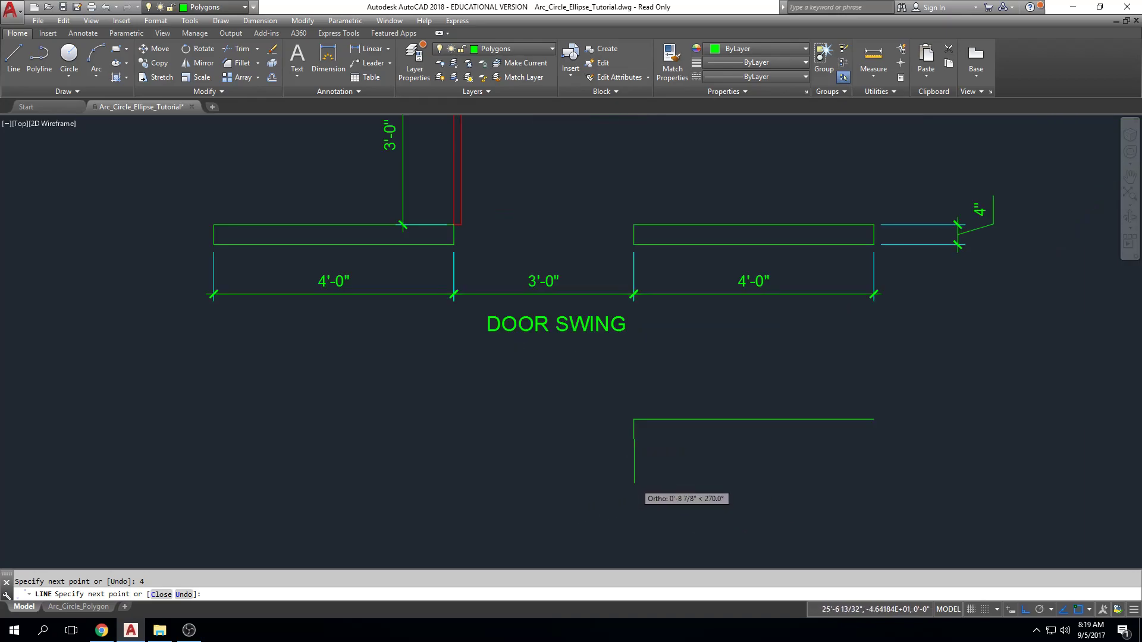
scroll(635, 483, "up", 2)
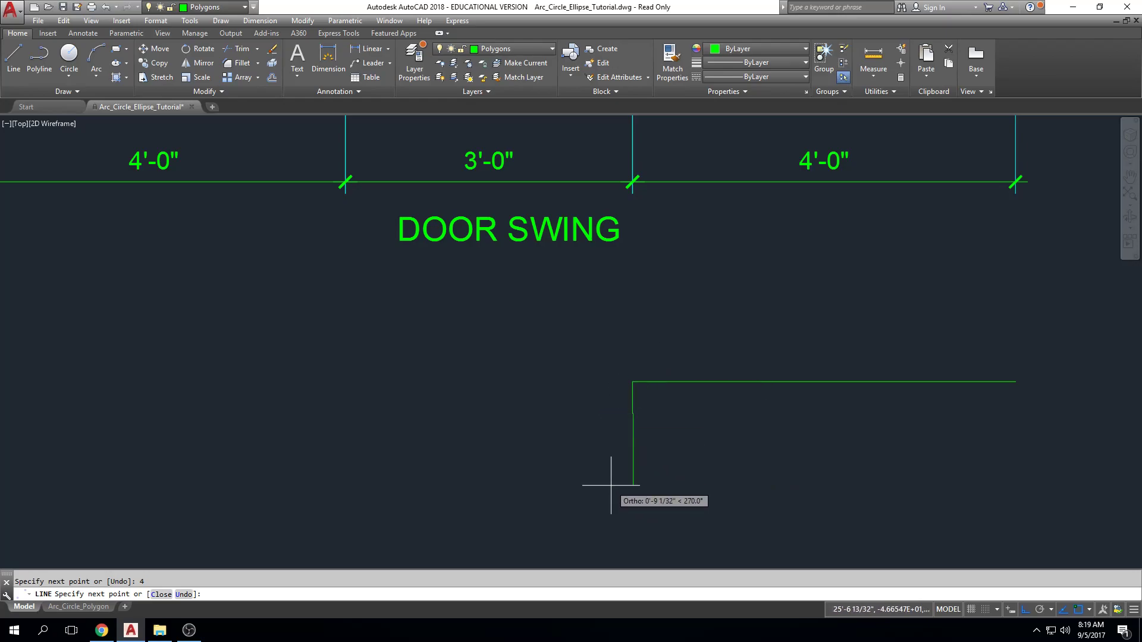
left_click(1031, 610)
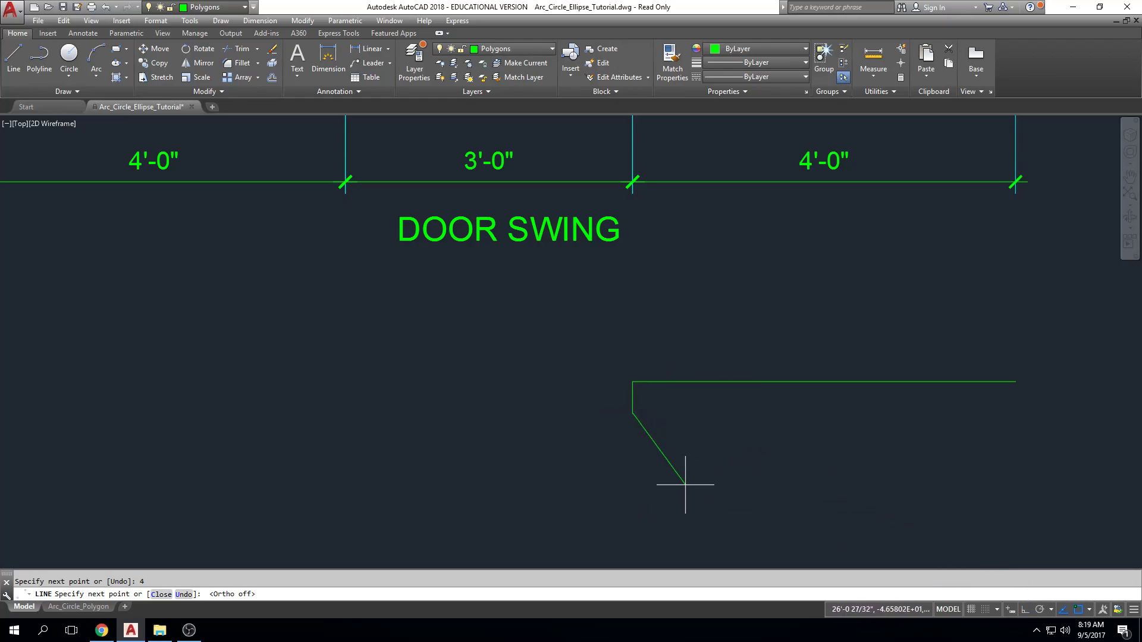
left_click(1025, 609)
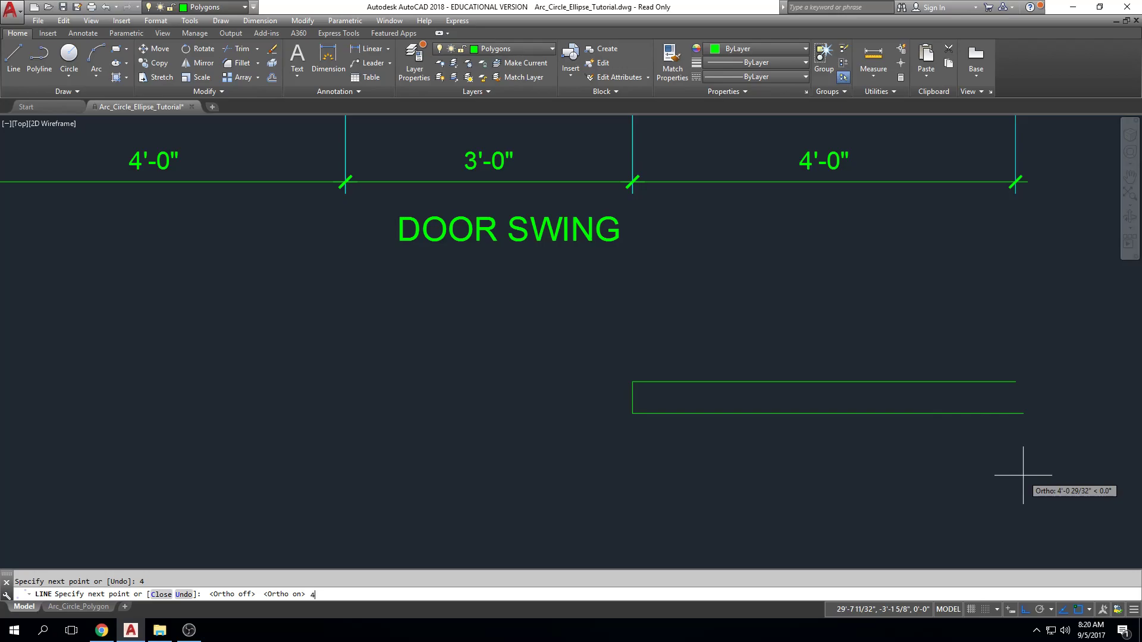
type("'")
key("Return")
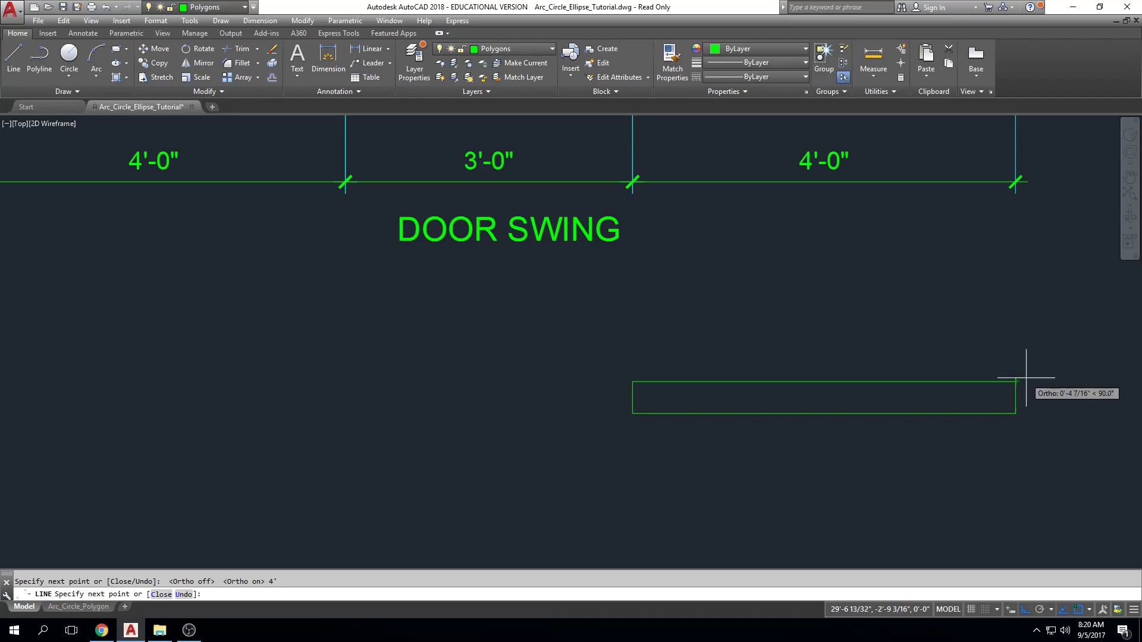
scroll(1017, 381, "up", 2)
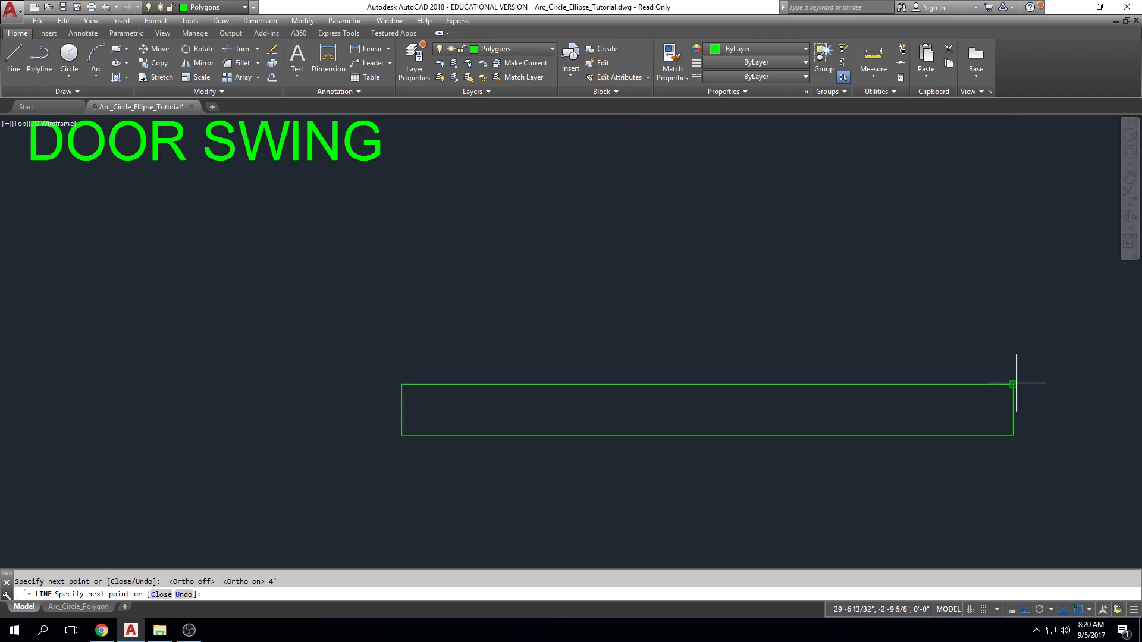
key("Escape")
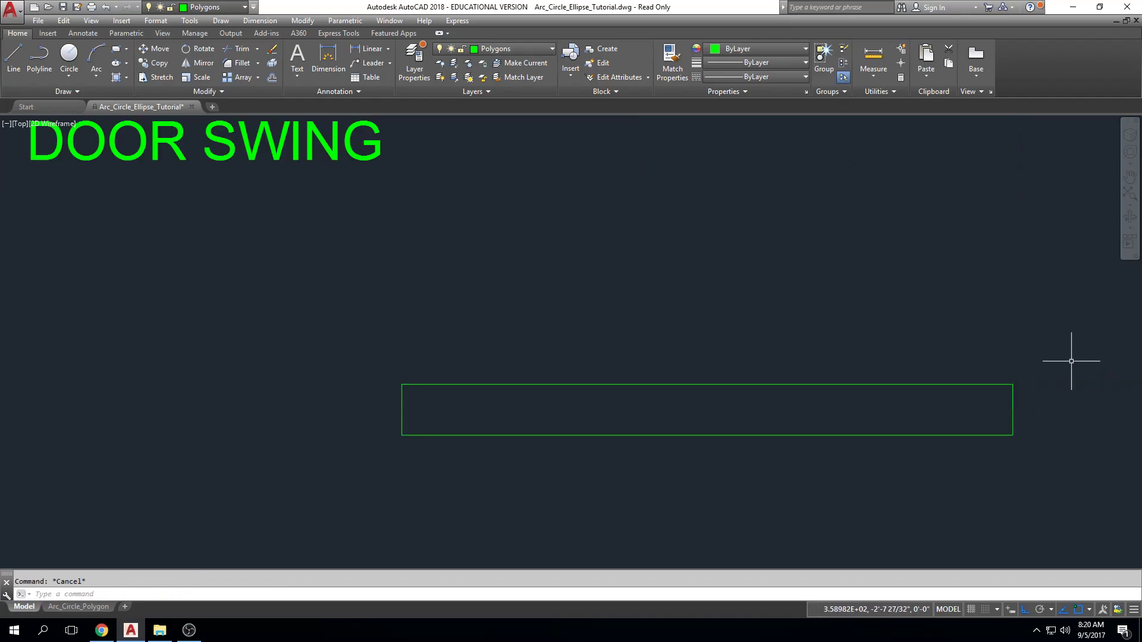
Step: Below the redrawn wall rectangle, draw a horizontal line from a point aligned with its left end to a point tracked from its right end
scroll(1070, 361, "down", 4)
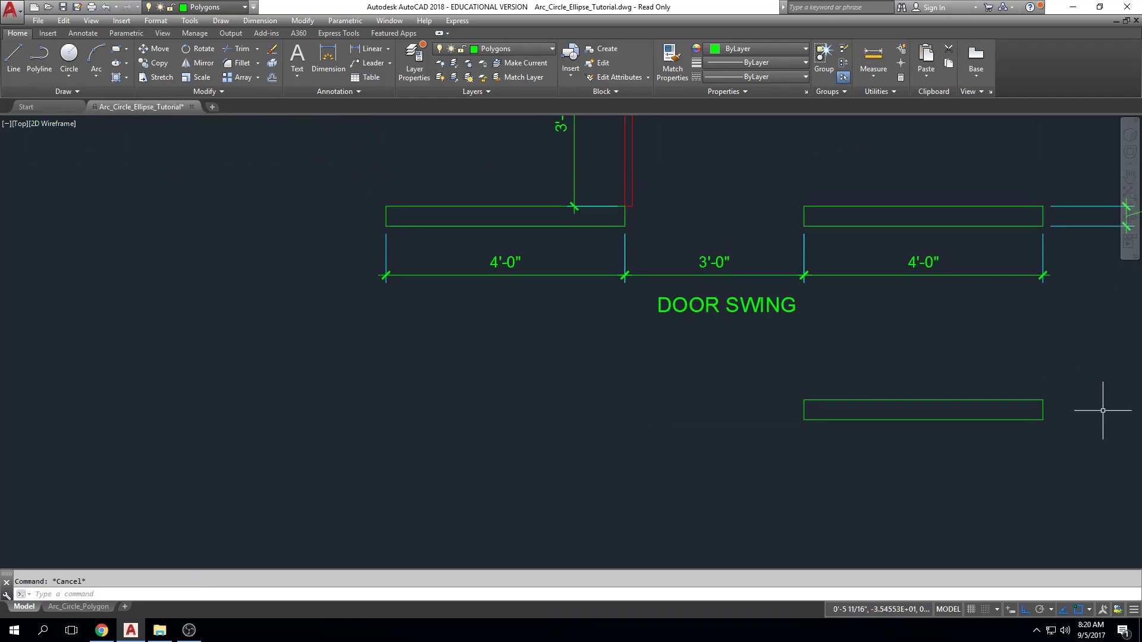
middle_click_drag(1014, 469, 949, 408)
scroll(750, 402, "up", 2)
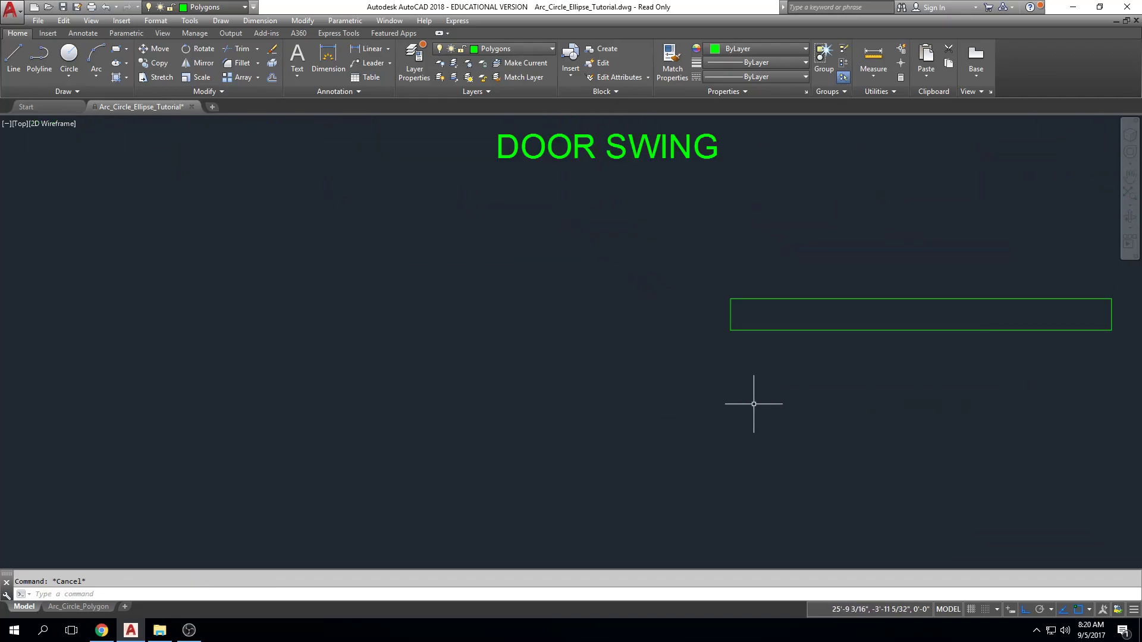
left_click(13, 59)
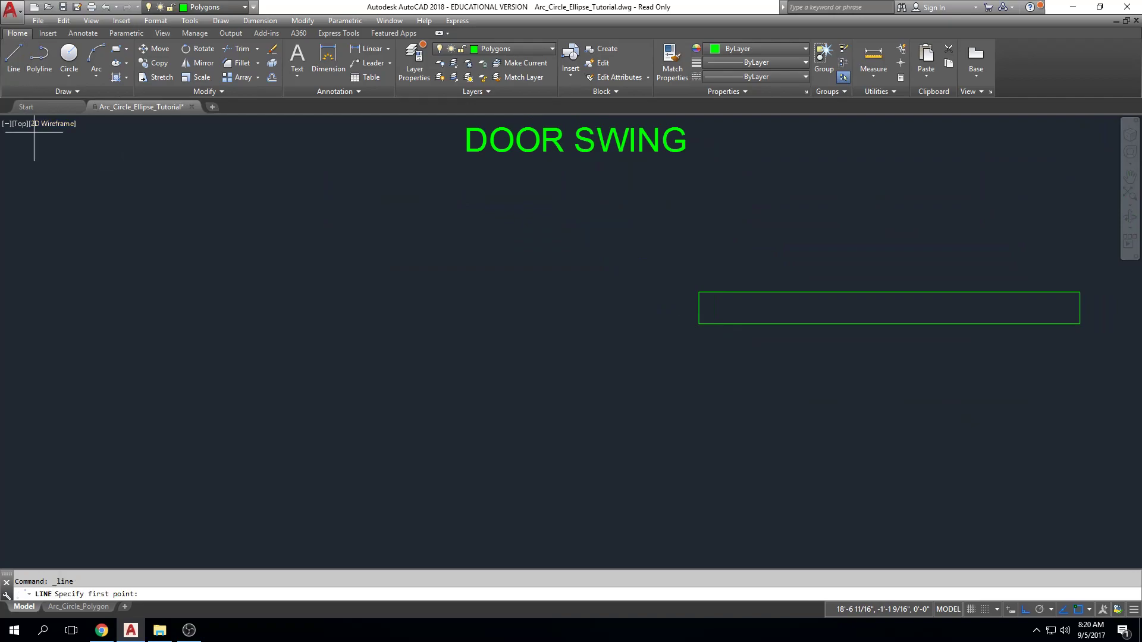
left_click(699, 324)
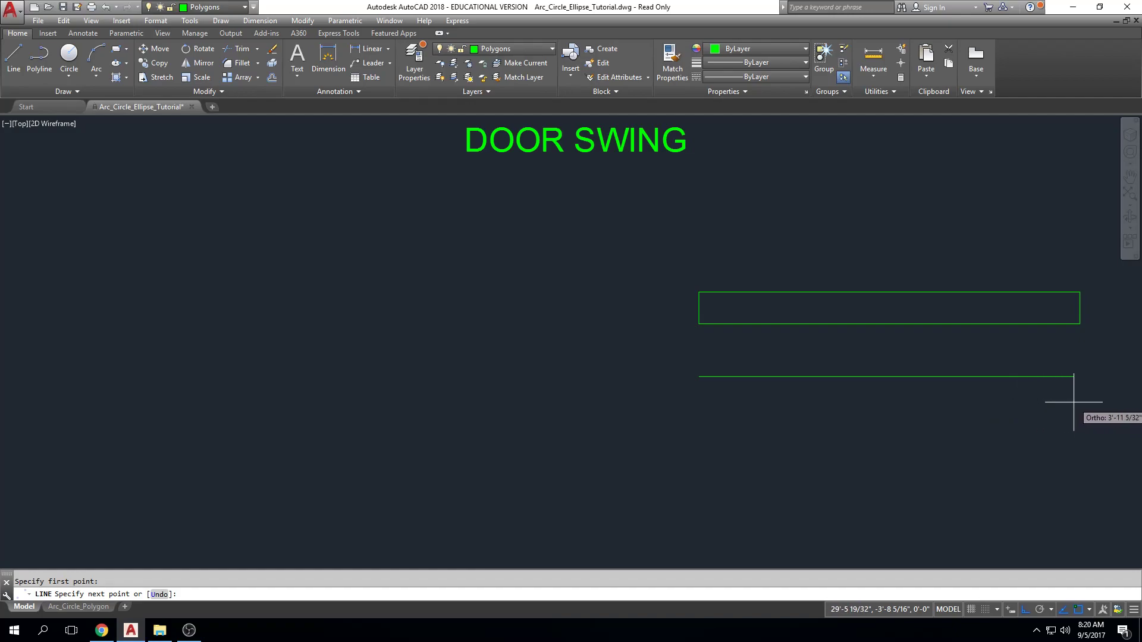
middle_click_drag(1073, 402, 969, 414)
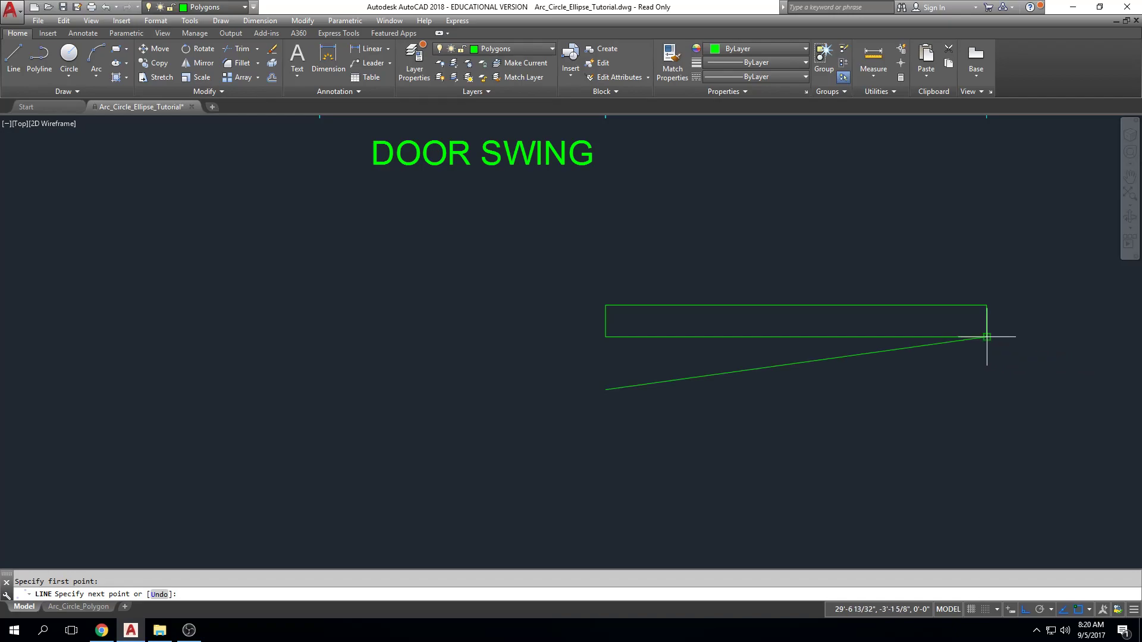
left_click(988, 368)
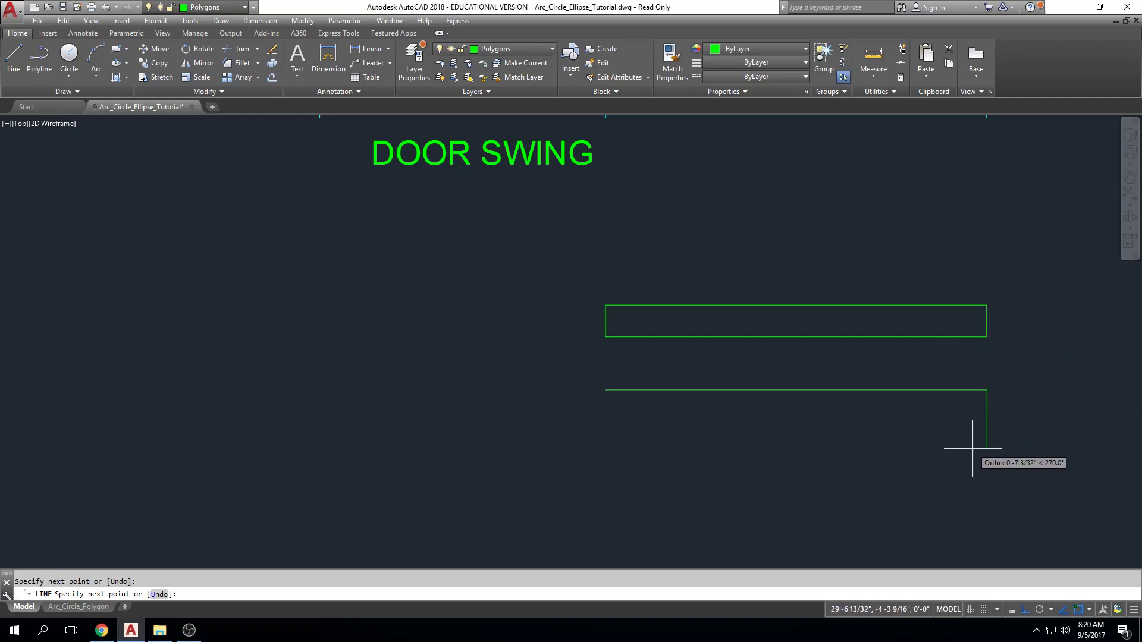
Step: Draw the right edge 4" down, the lower edge left to below the start point, and close the rectangle up to that point
type("4")
key("Return")
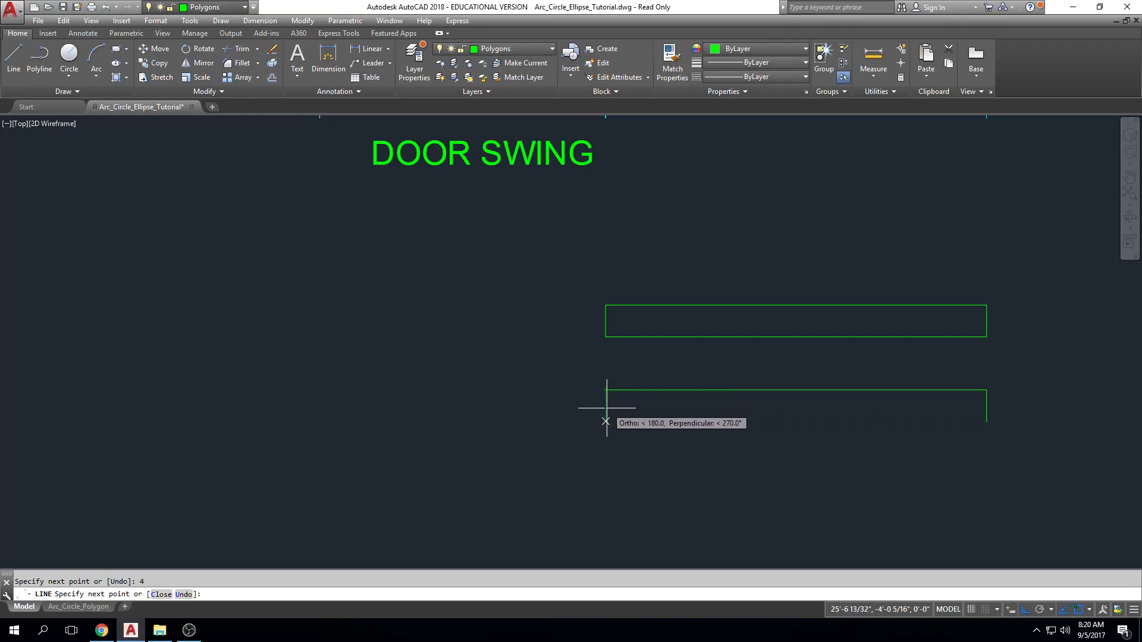
left_click(606, 421)
left_click(608, 392)
key("Return")
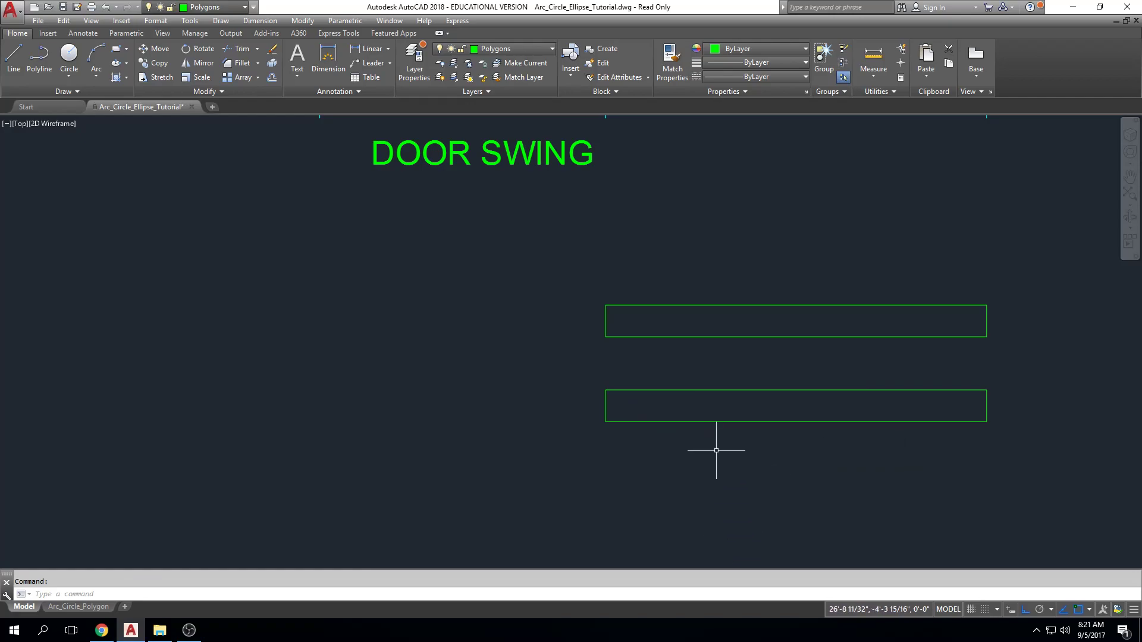
Step: With the Rectangle command, draw a freehand rectangle below the two narrow ones, its lower left corner aligned with their left ends
scroll(637, 421, "down", 3)
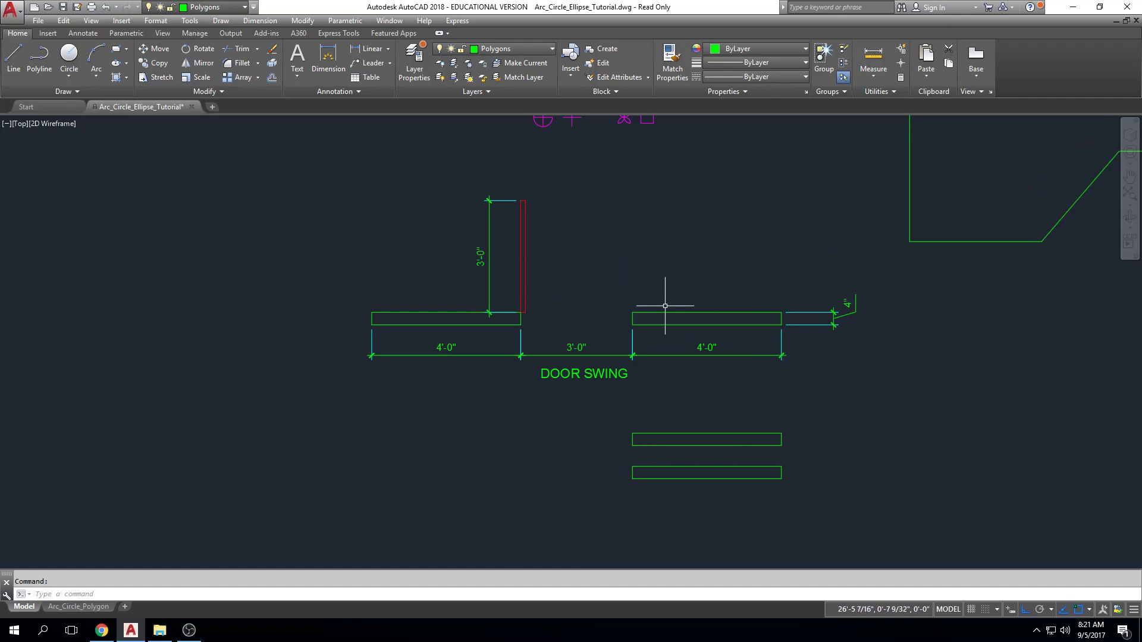
middle_click_drag(694, 334, 701, 336)
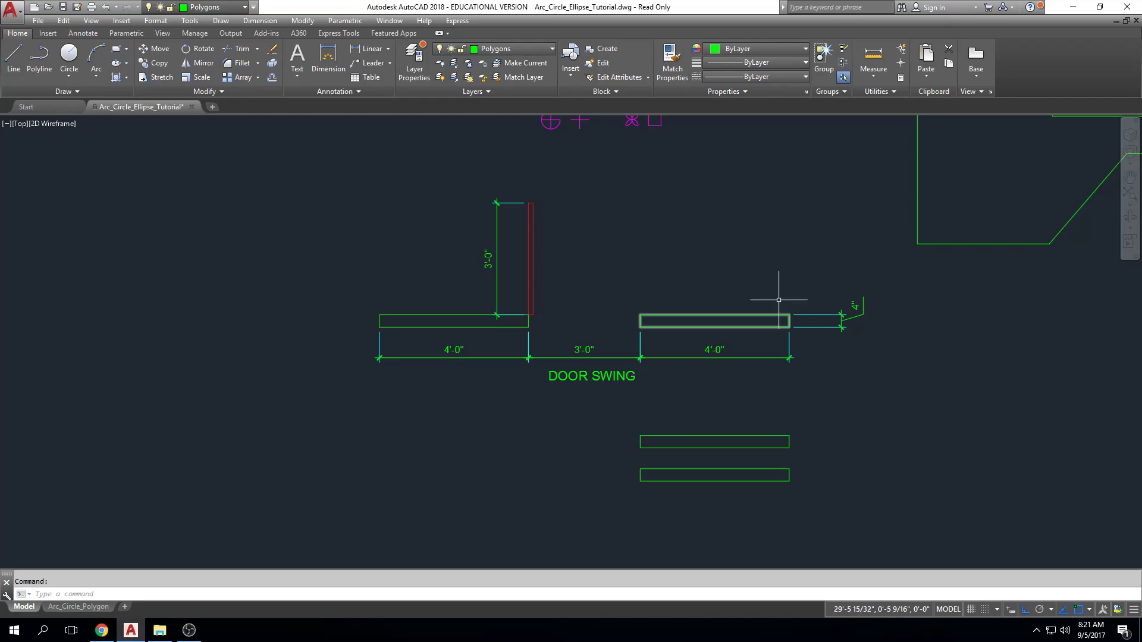
left_click(117, 53)
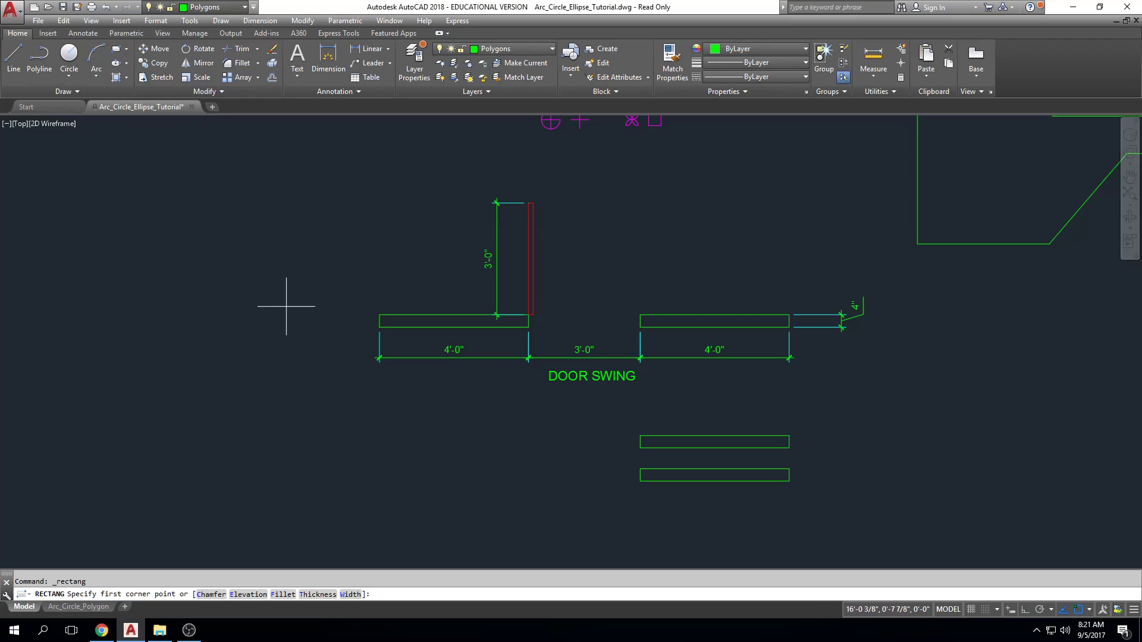
mouse_move(339, 296)
middle_mouse_down()
mouse_move(262, 273)
mouse_move(242, 245)
middle_mouse_up()
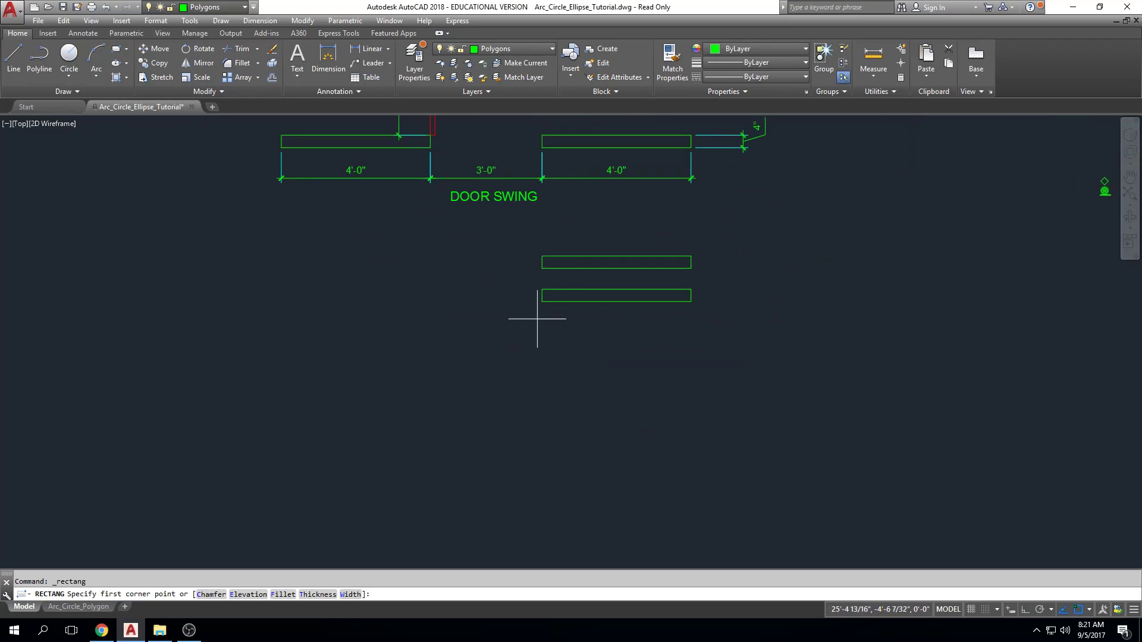
left_click(542, 373)
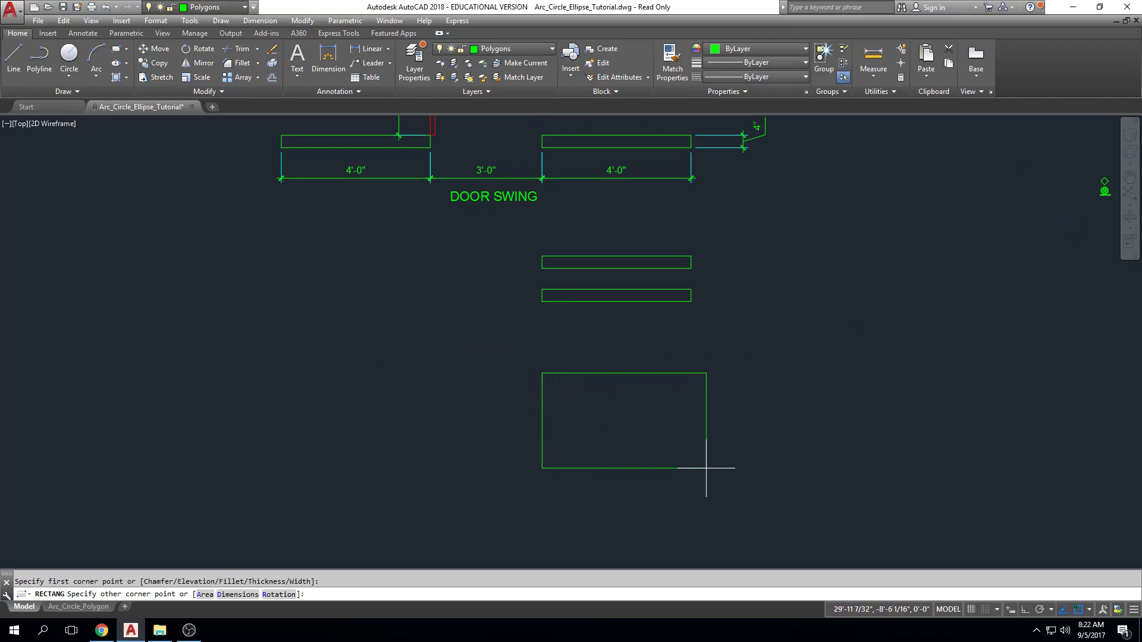
left_click(717, 326)
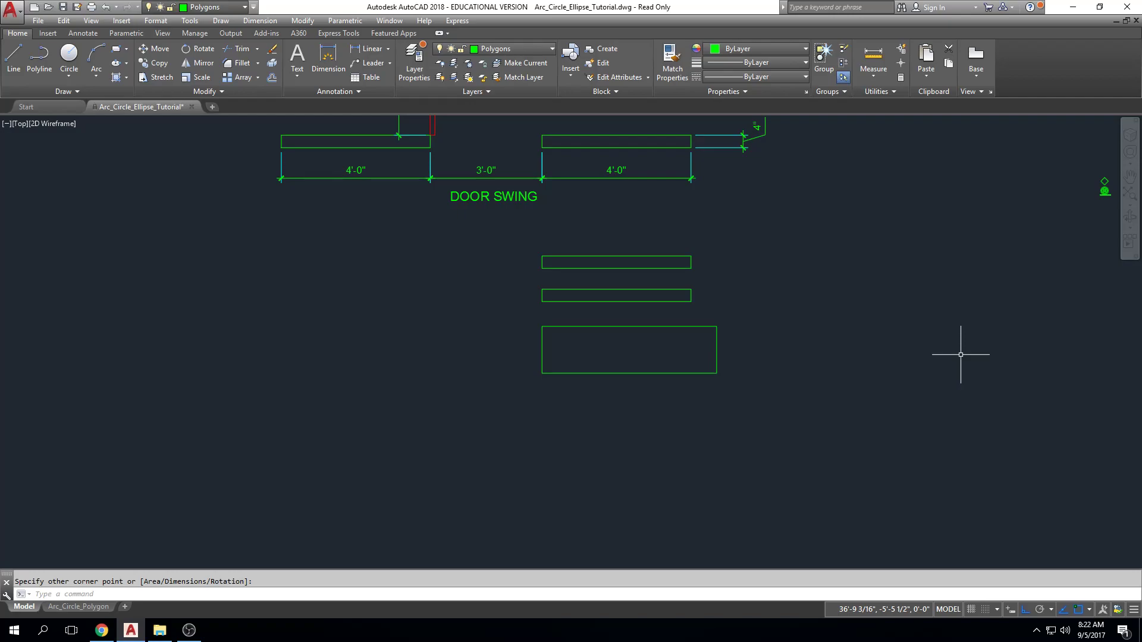
Step: Draw another, narrower but taller freehand rectangle beneath the last one, starting from its lower left corner near the same left alignment
left_click(116, 49)
left_click(541, 483)
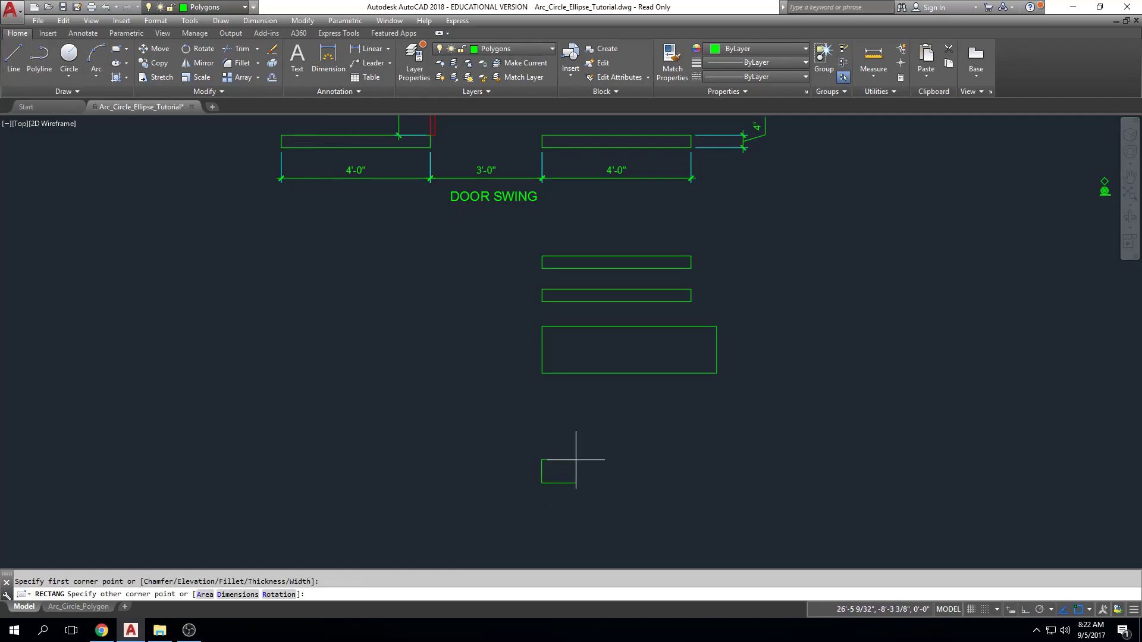
left_click(660, 421)
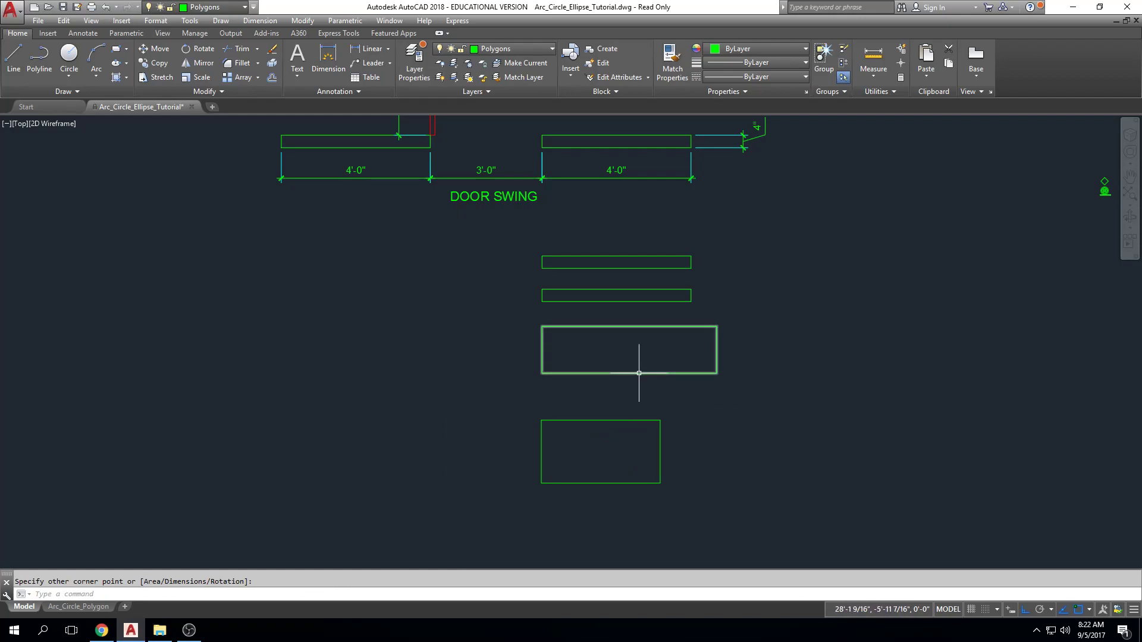
scroll(600, 421, "up", 4)
scroll(602, 423, "down", 2)
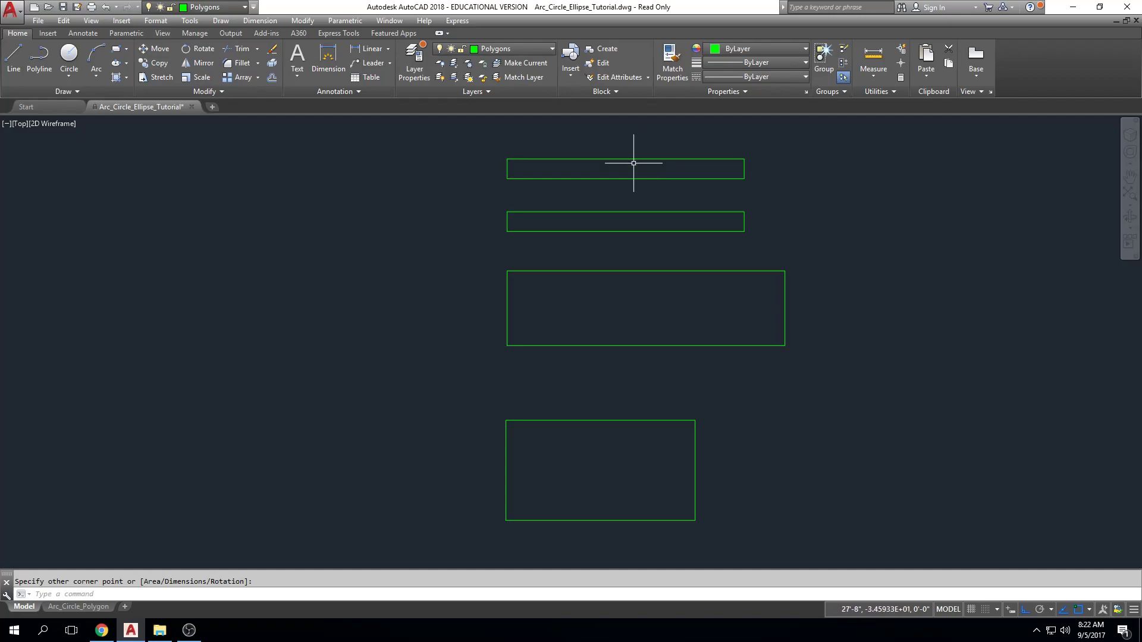
mouse_move(632, 172)
middle_mouse_down()
mouse_move(625, 357)
mouse_move(641, 318)
mouse_move(632, 214)
middle_mouse_up()
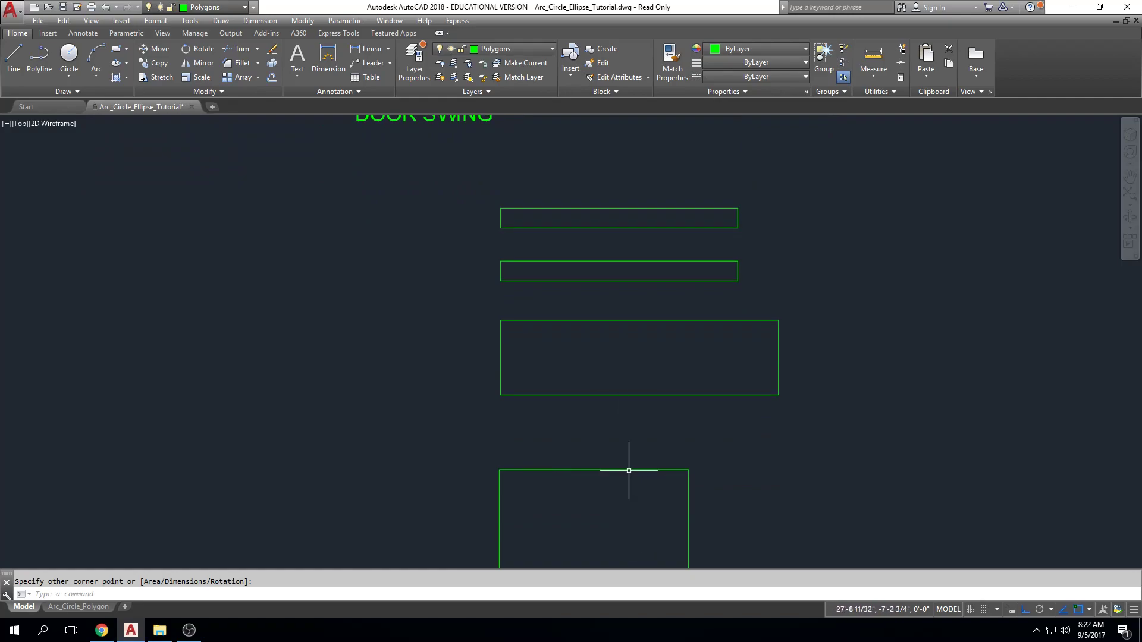
scroll(630, 467, "down", 2)
middle_click_drag(630, 466, 629, 424)
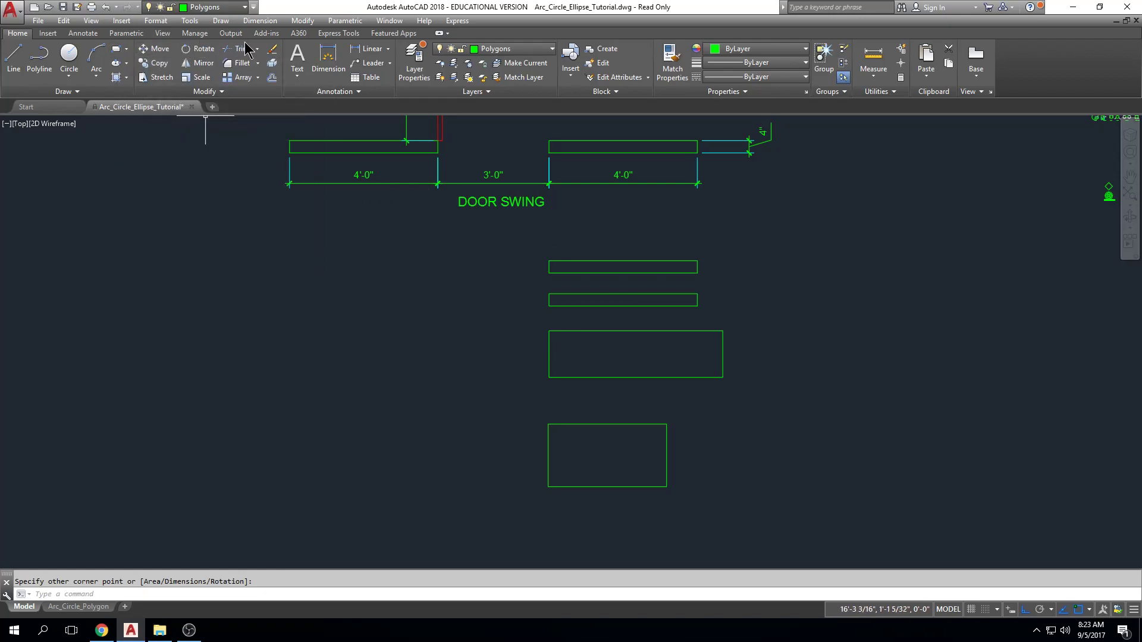
left_click(222, 21)
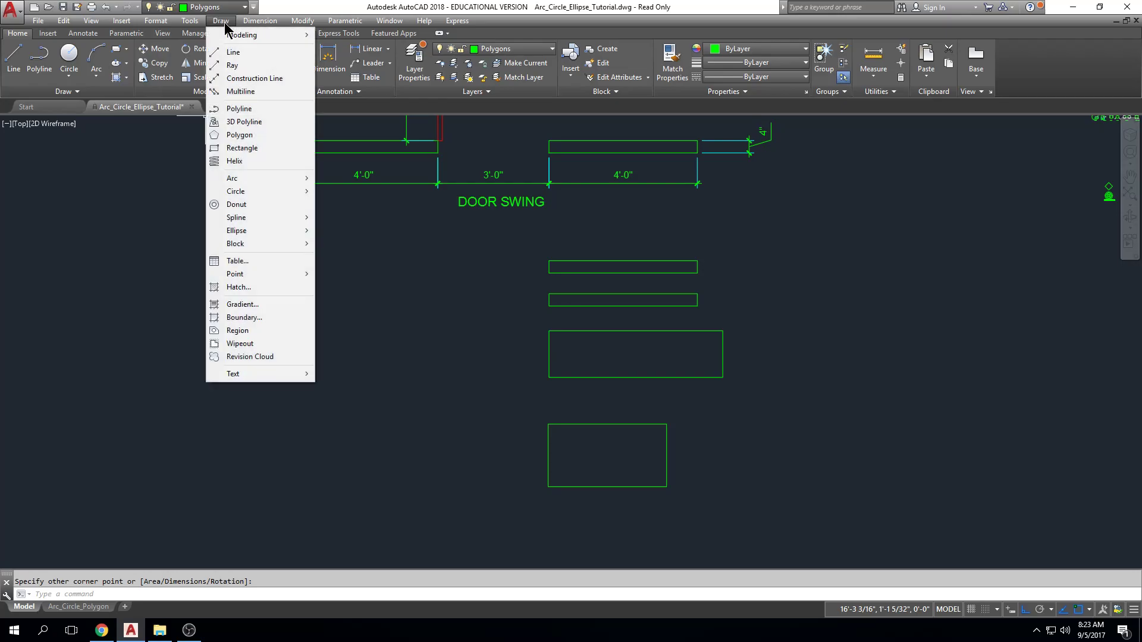
left_click(320, 341)
left_click(279, 476)
left_click(157, 542)
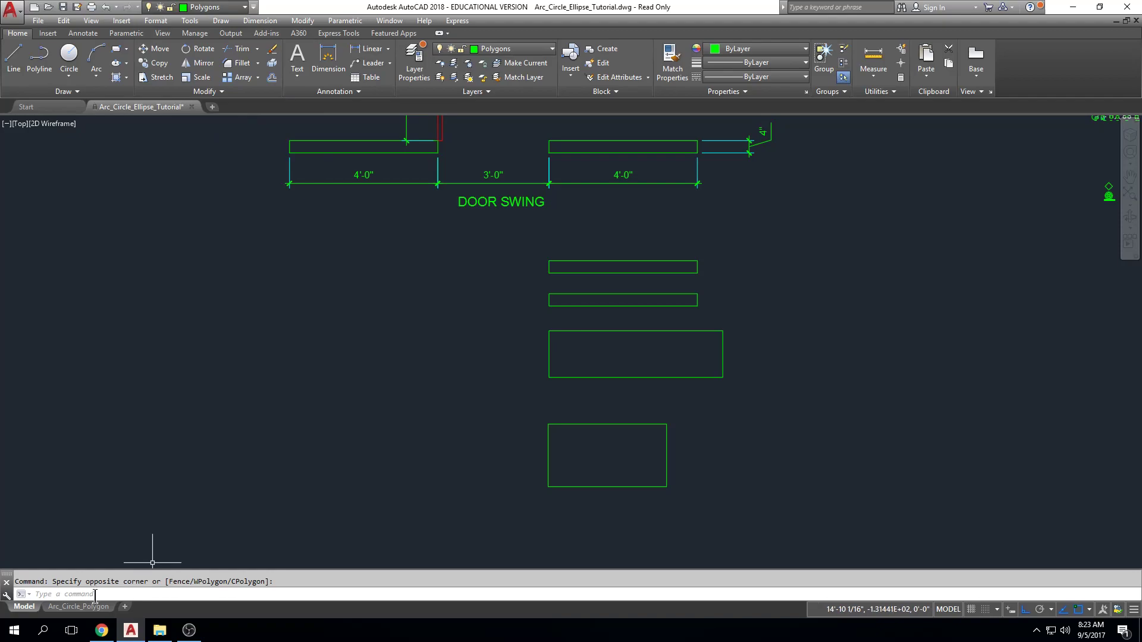
Step: Run REC (RECTANG) and use its Dimensions option to draw a 36 by 36 square up and right of a corner left of the freehand rectangles
type("Re")
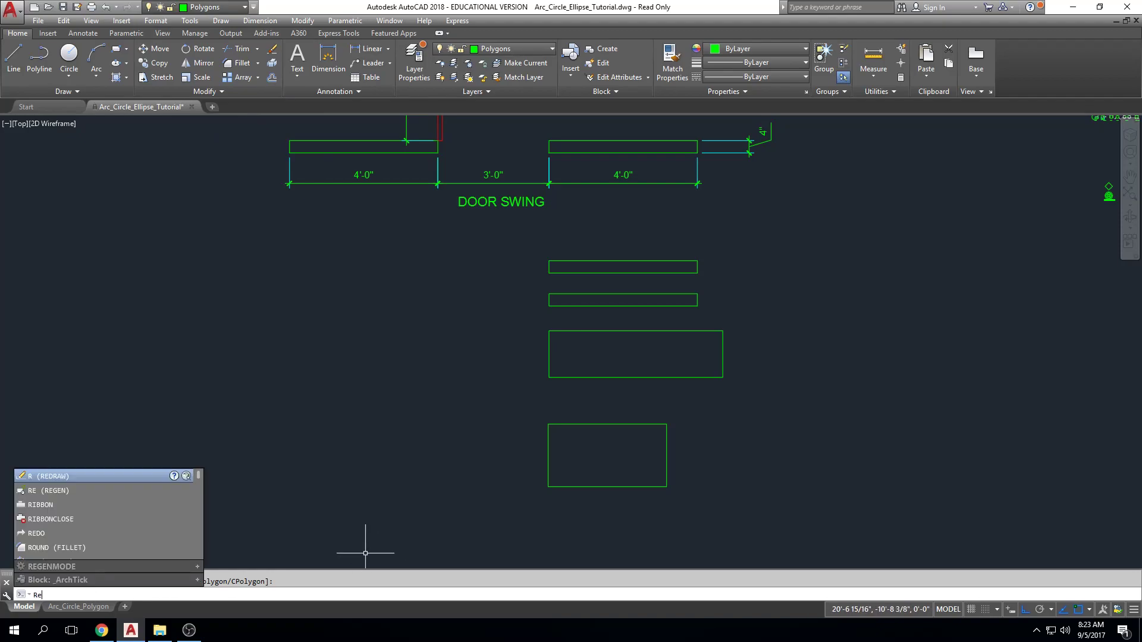
type("c")
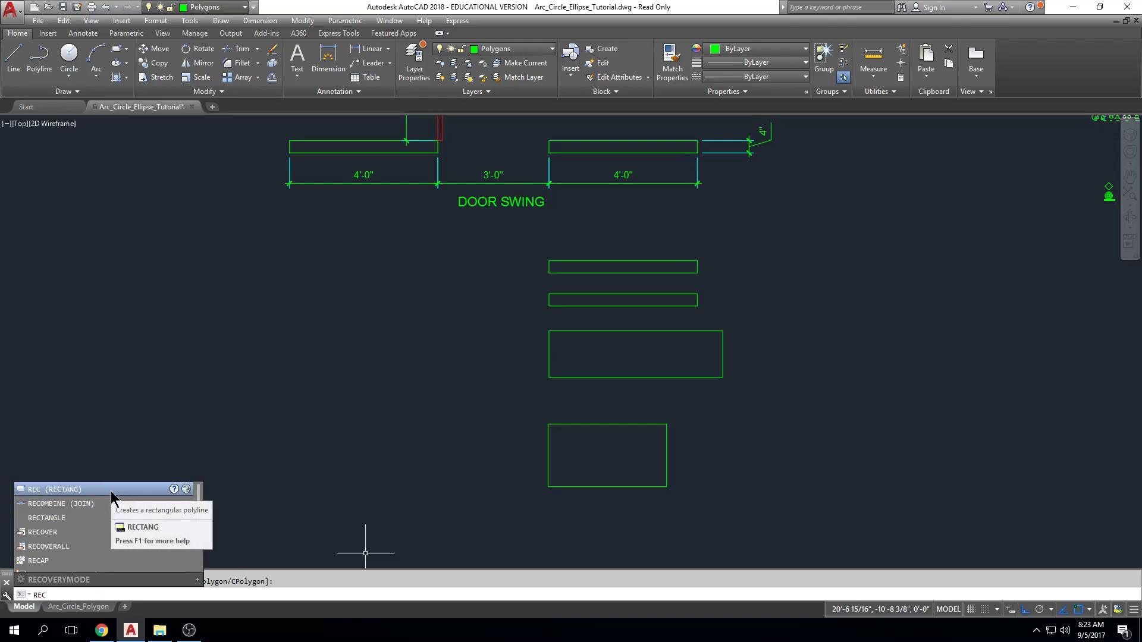
left_click(69, 491)
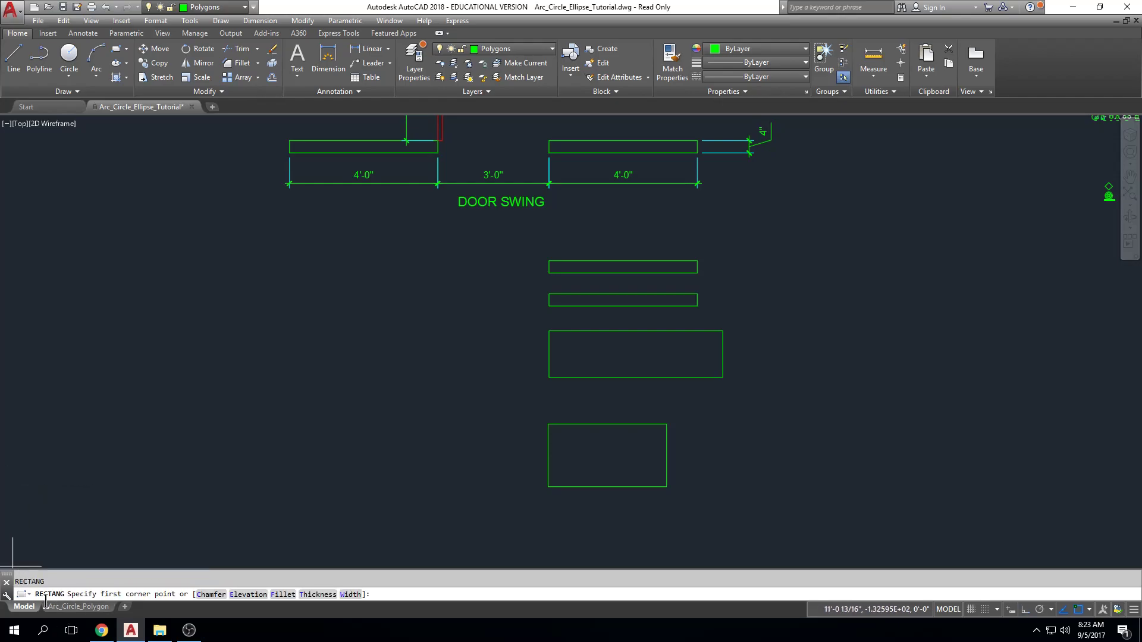
left_click(241, 500)
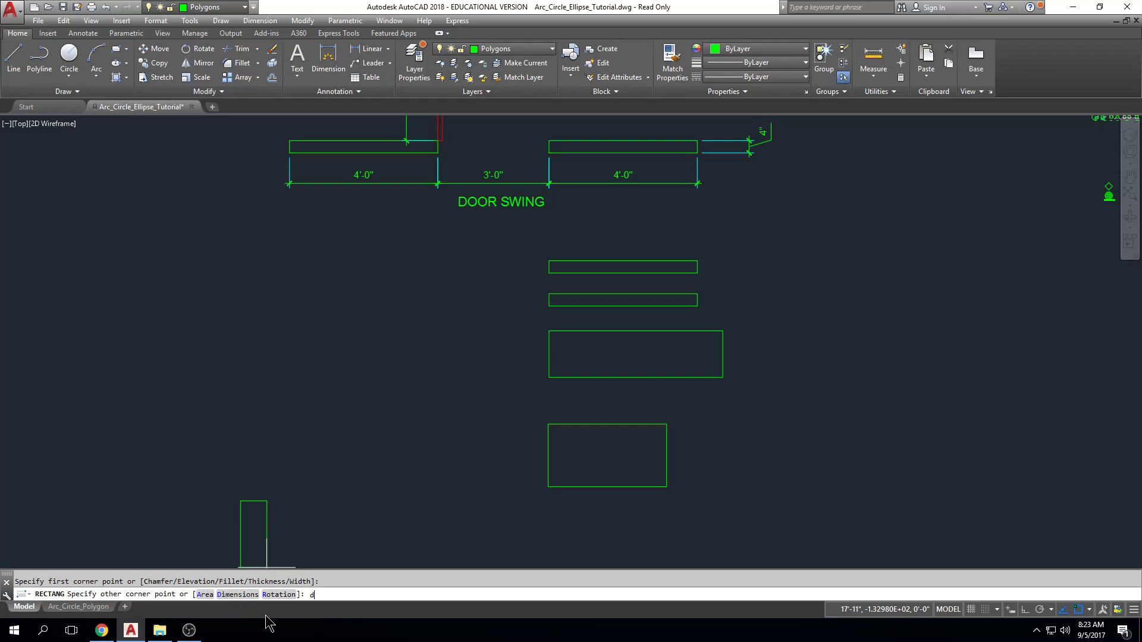
key("Return")
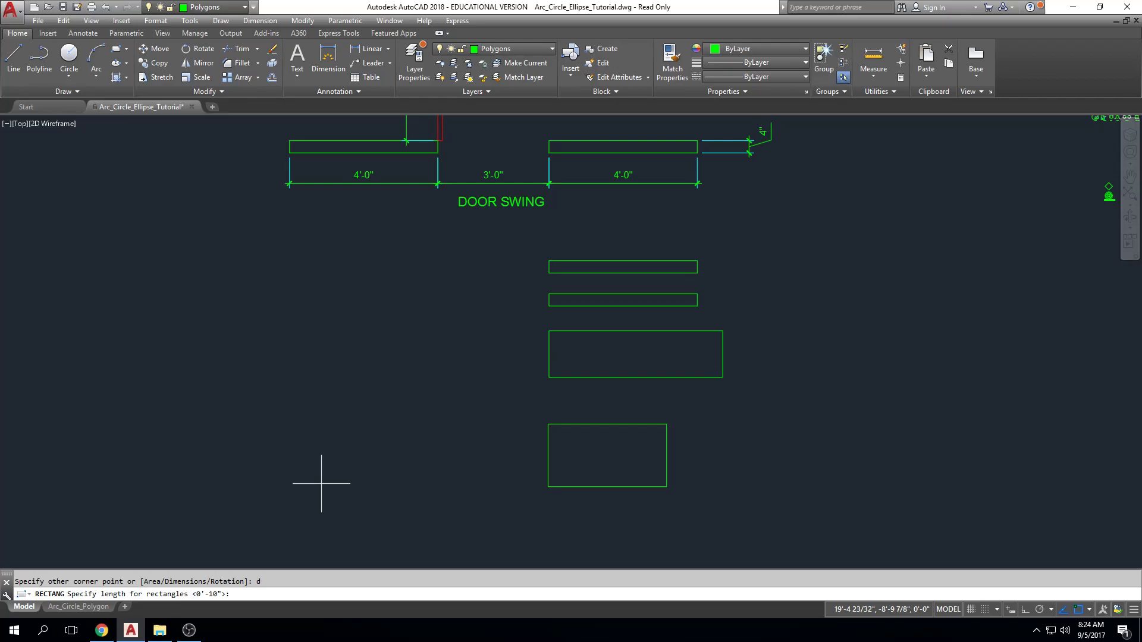
type("36")
key("Return")
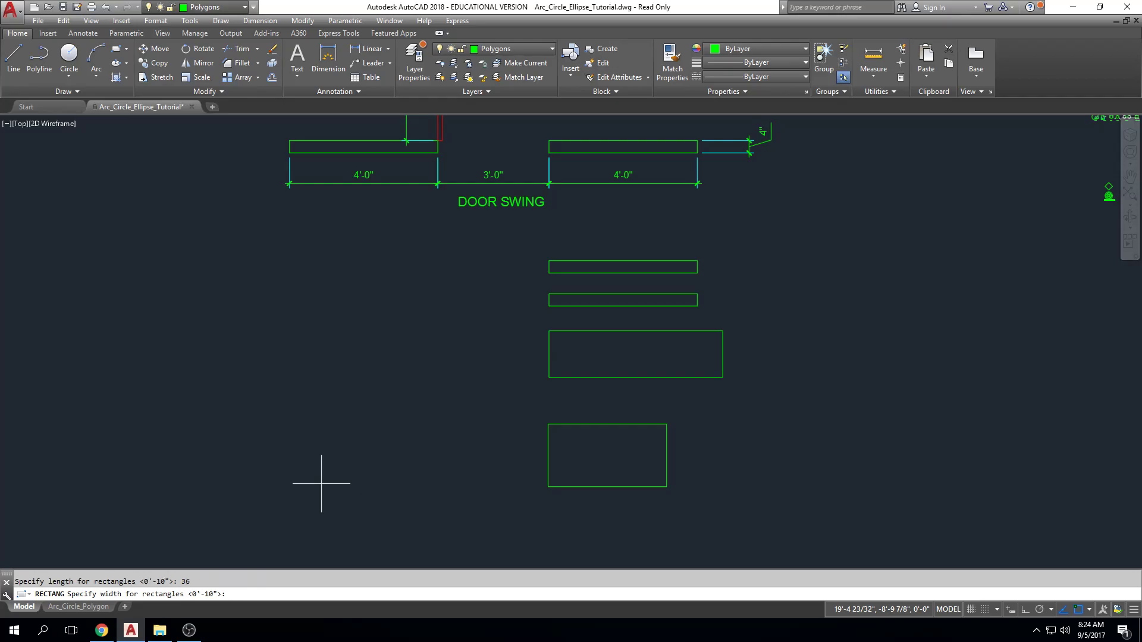
type("36")
key("Return")
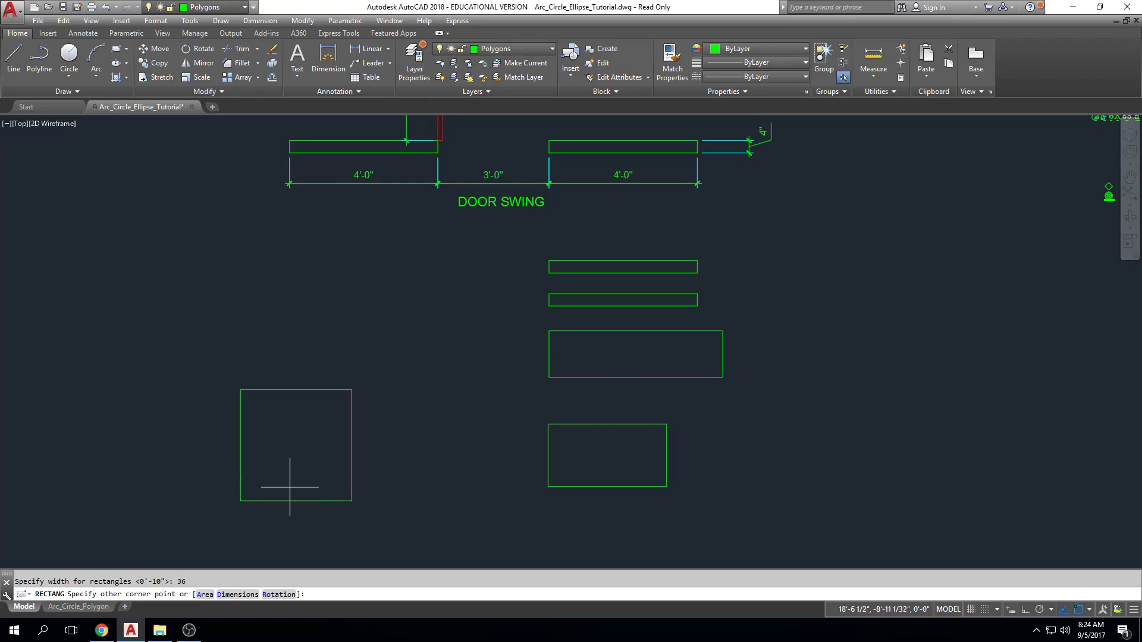
middle_click_drag(313, 446, 474, 286)
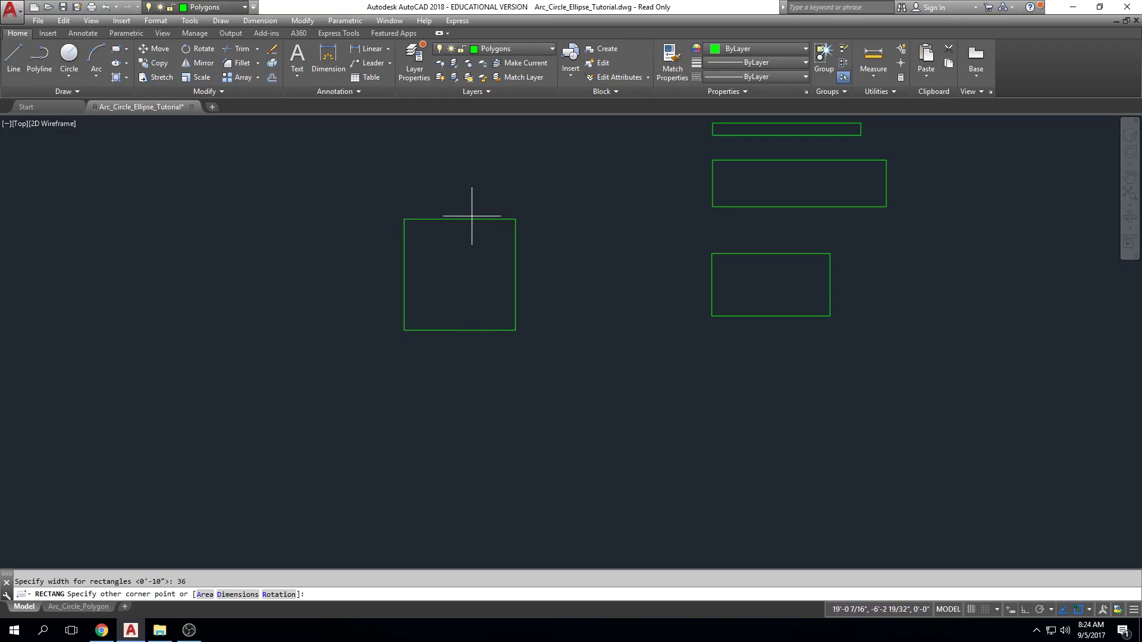
left_click(472, 184)
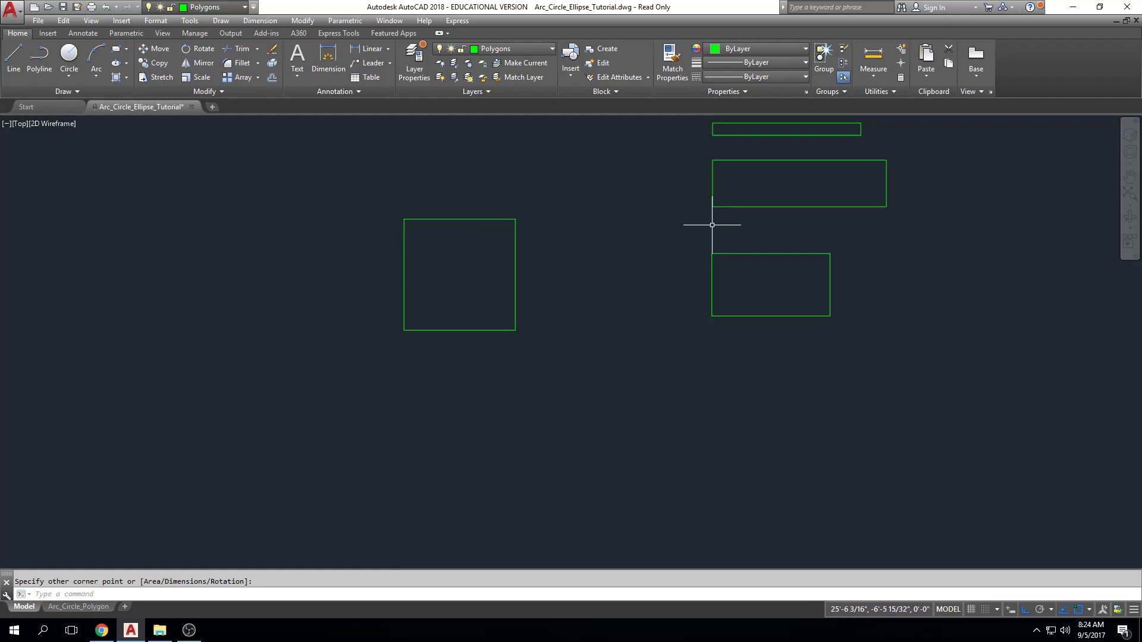
Step: Below the large square, draw a rectangle from a point aligned with its left side to the relative corner @6,6
left_click(118, 52)
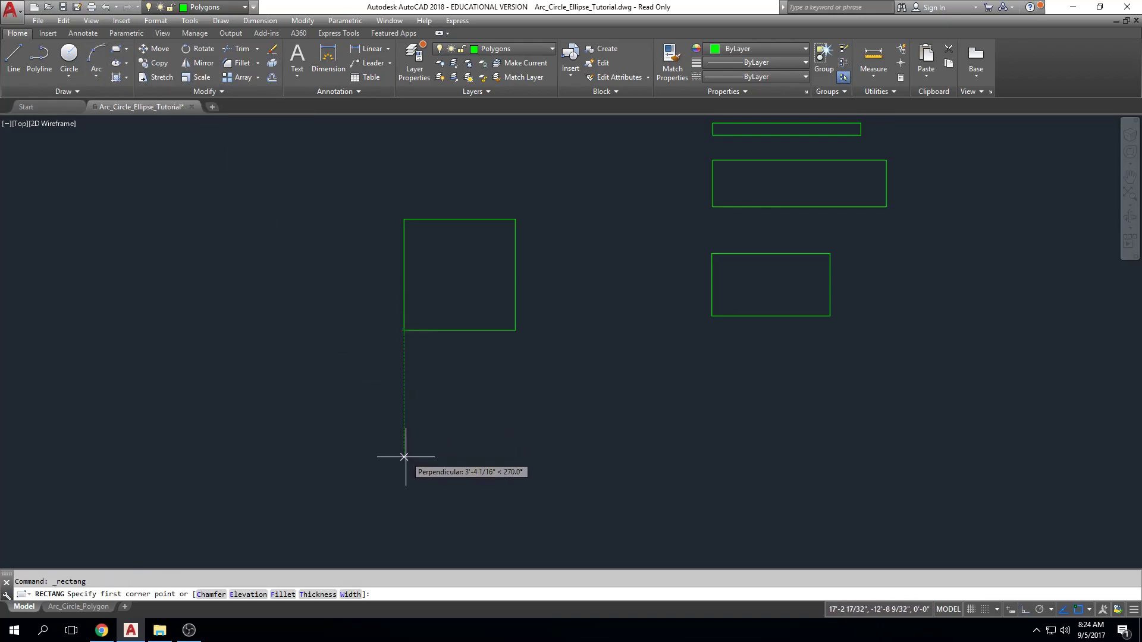
left_click(404, 488)
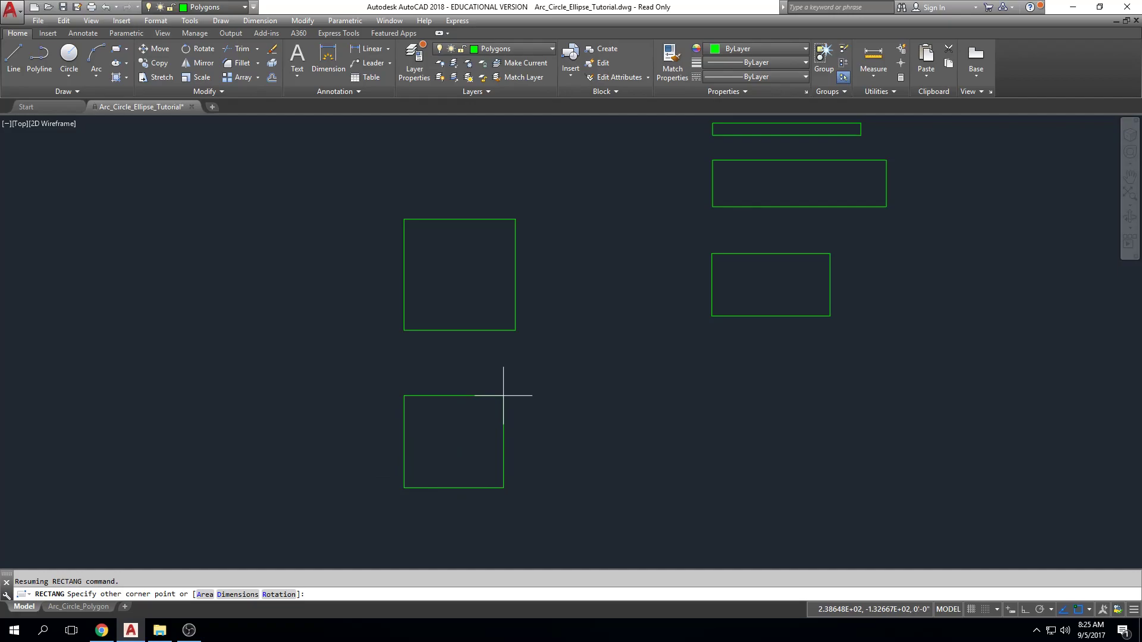
type("@6,6")
key("Return")
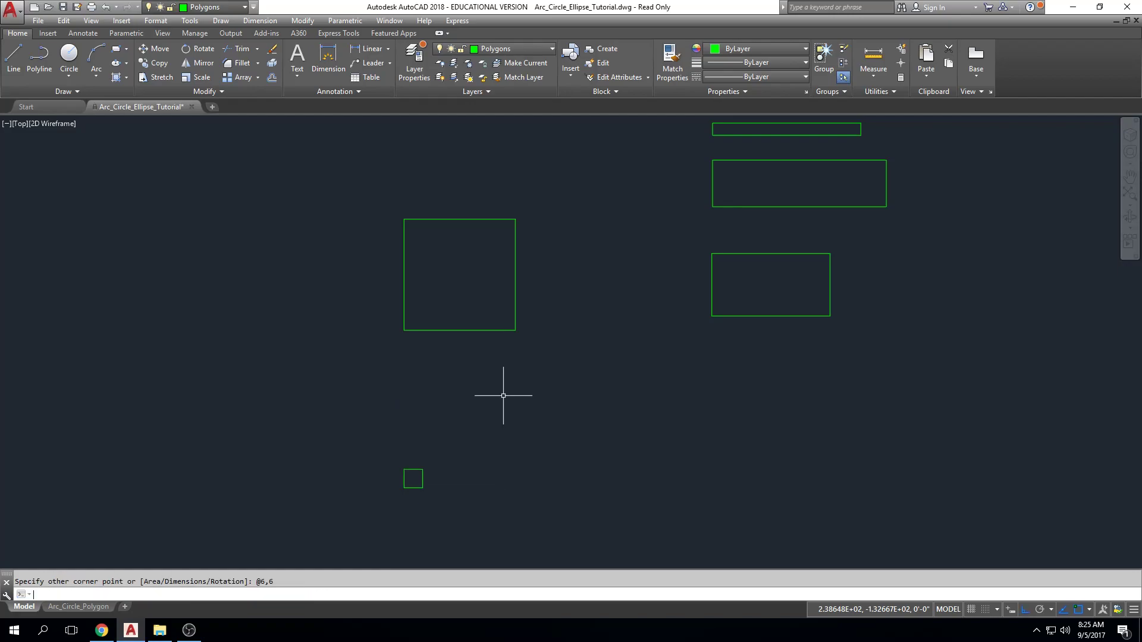
scroll(416, 486, "up", 5)
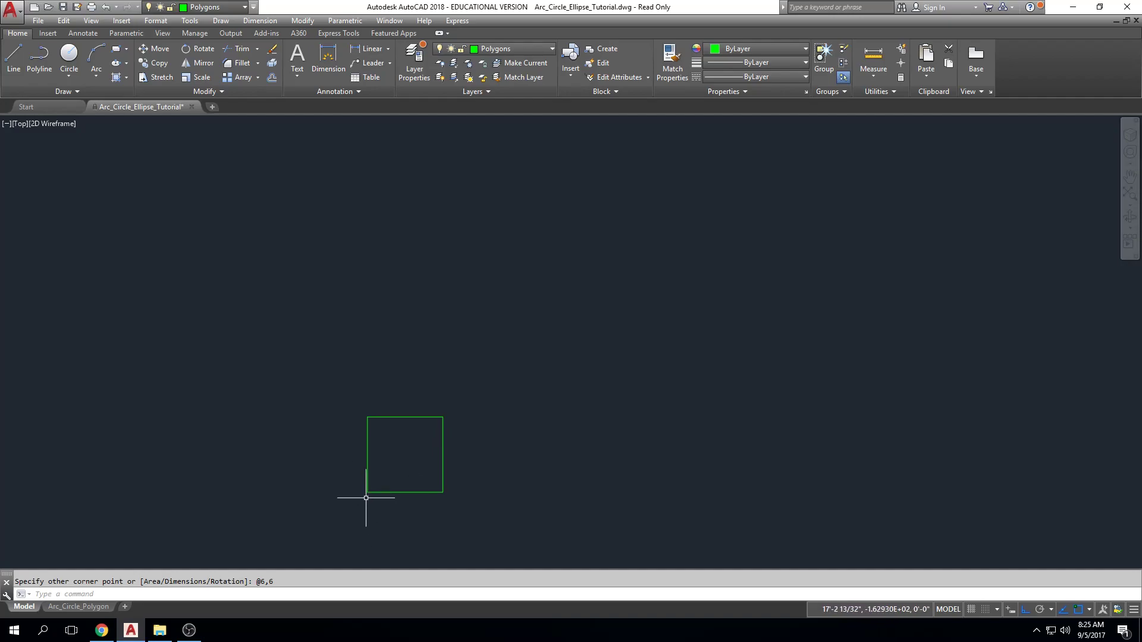
scroll(370, 462, "down", 2)
scroll(370, 443, "down", 5)
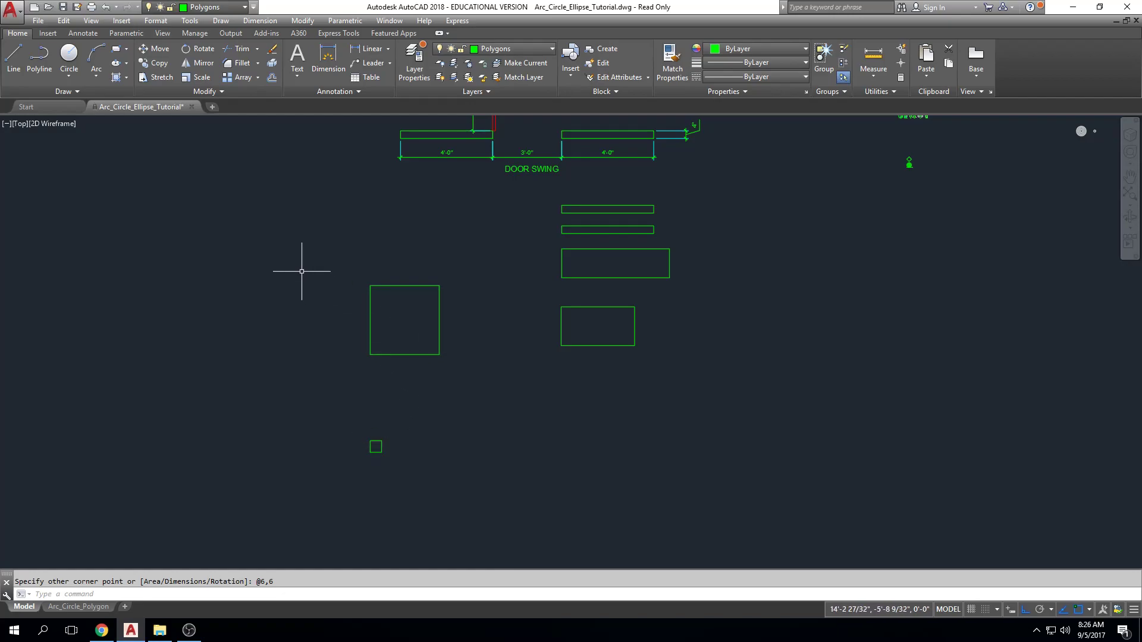
Step: With the Rectangle command, draw a roughly square freehand rectangle up and left of the 36 by 36 square
left_click(117, 49)
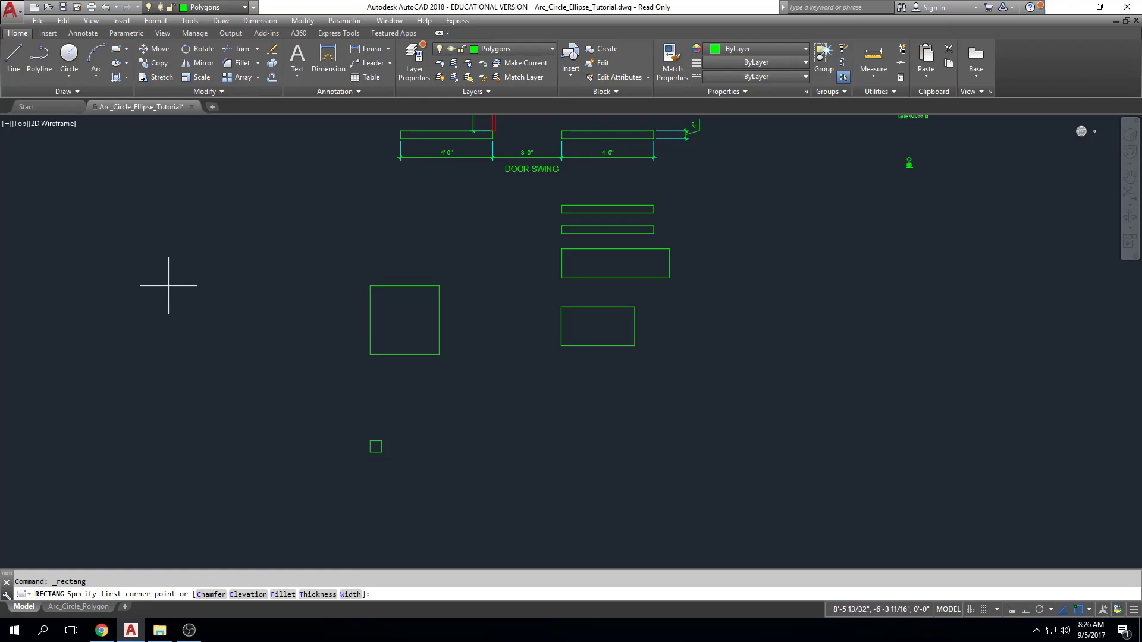
left_click(169, 286)
left_click(253, 203)
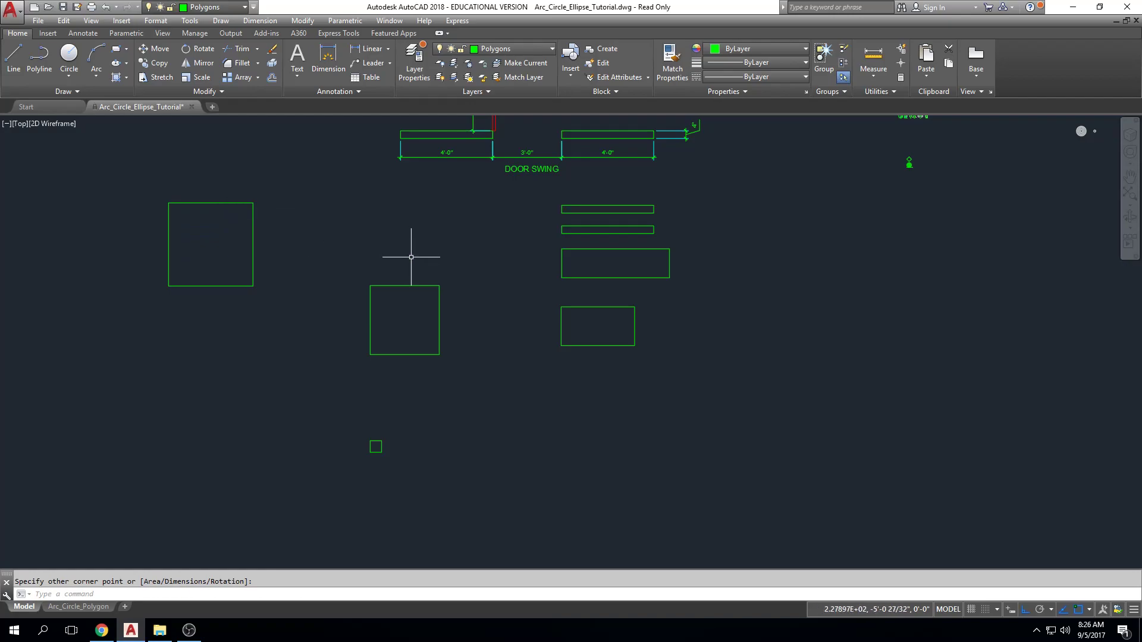
left_click(116, 50)
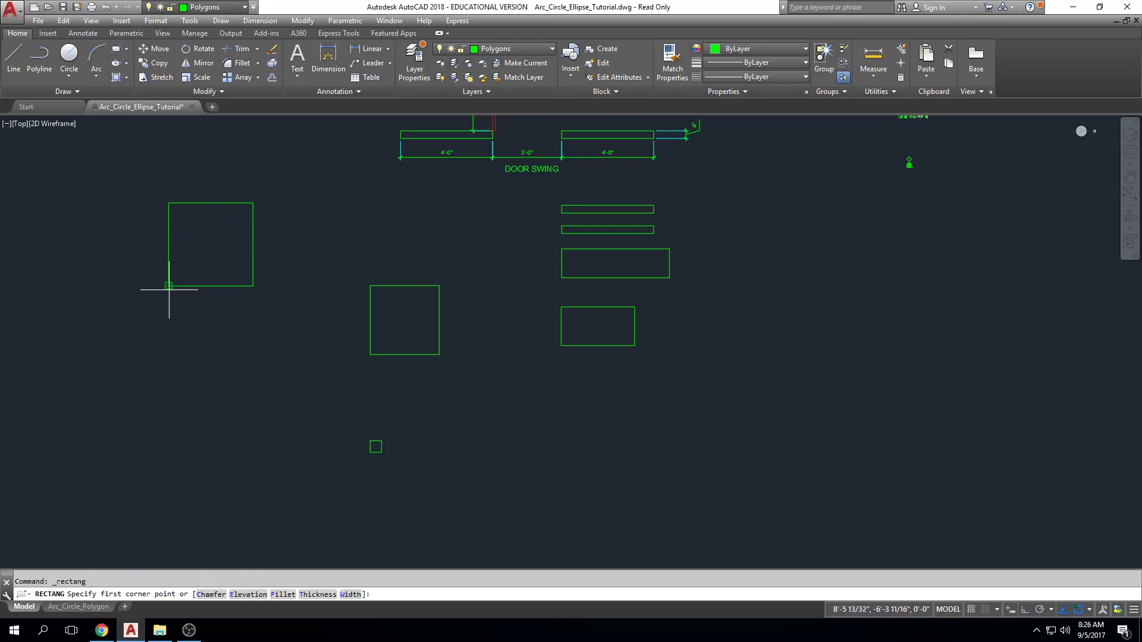
left_click(169, 390)
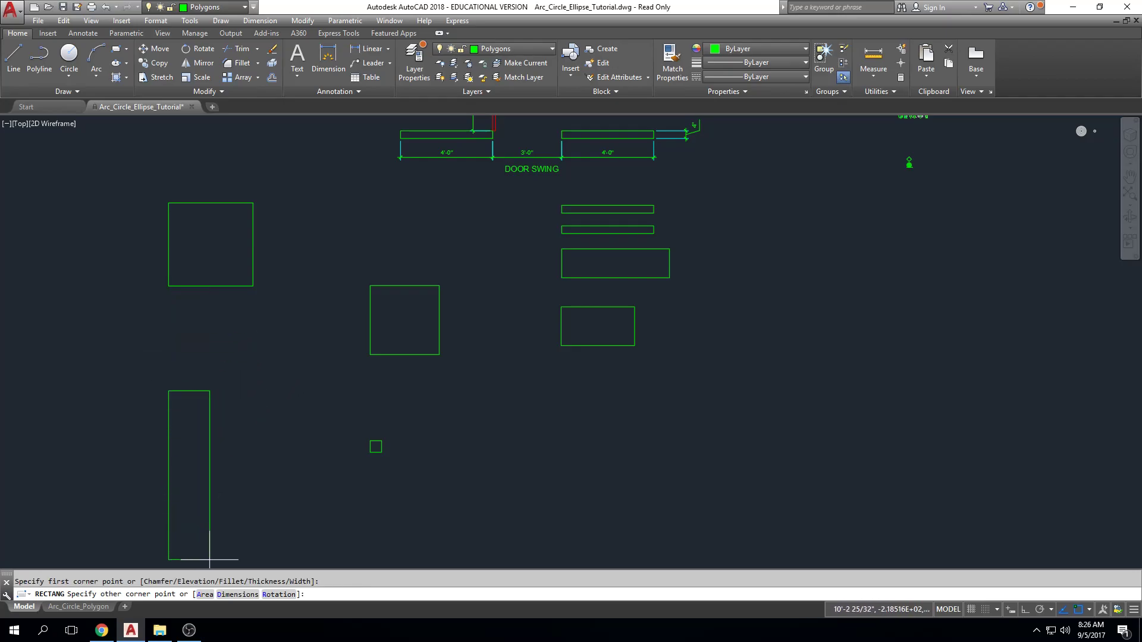
left_click(245, 595)
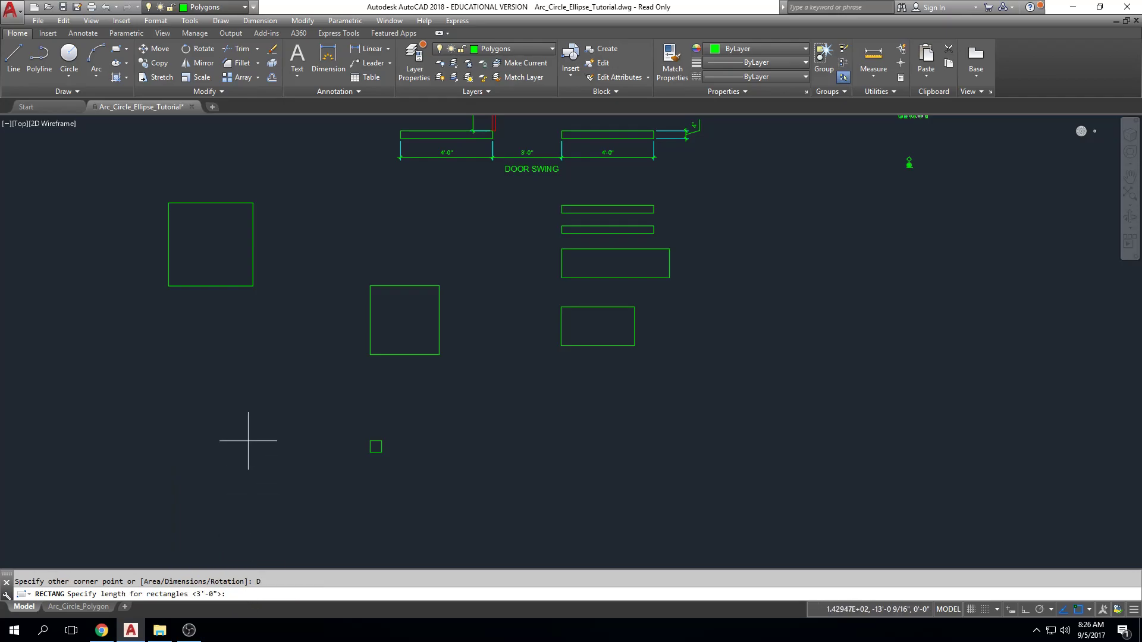
type("24,24")
key("Return")
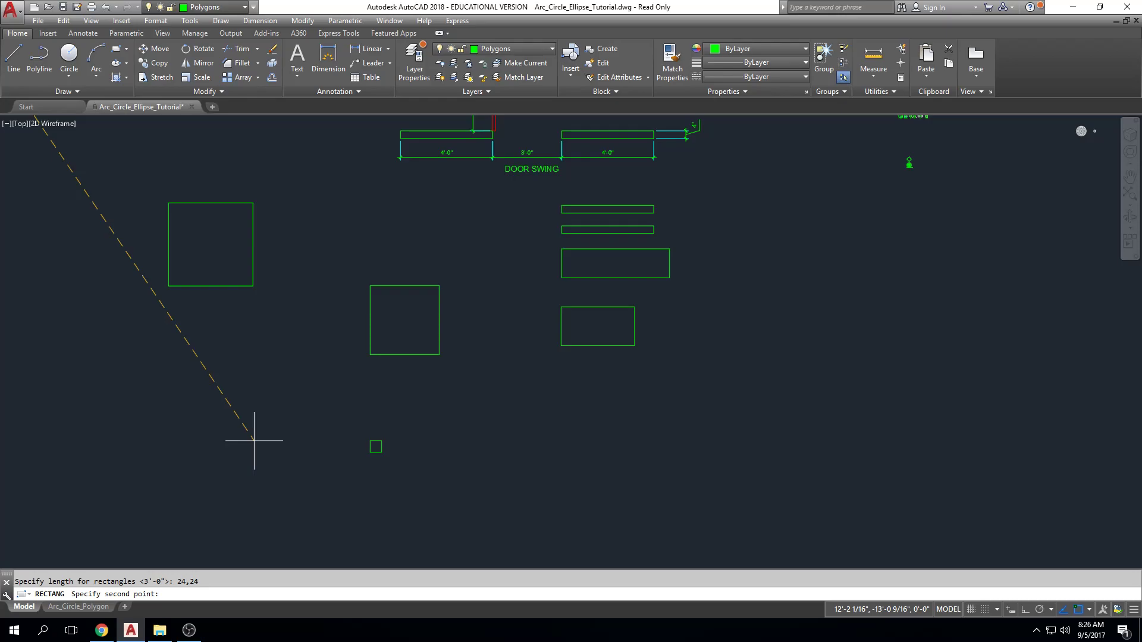
scroll(254, 441, "down", 2)
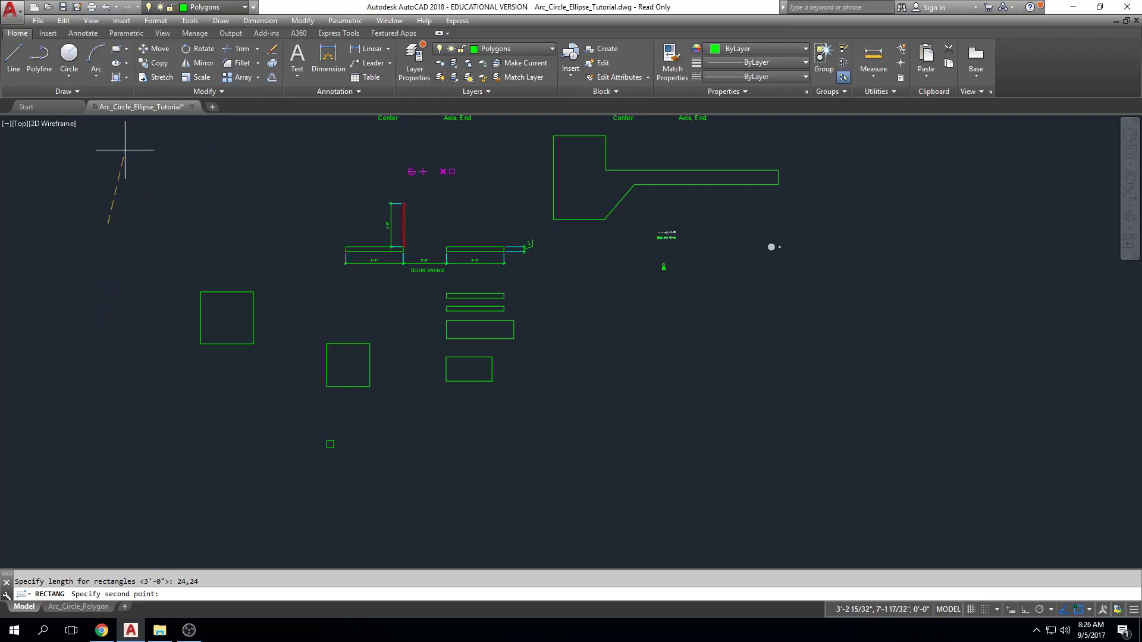
scroll(133, 251, "up", 5)
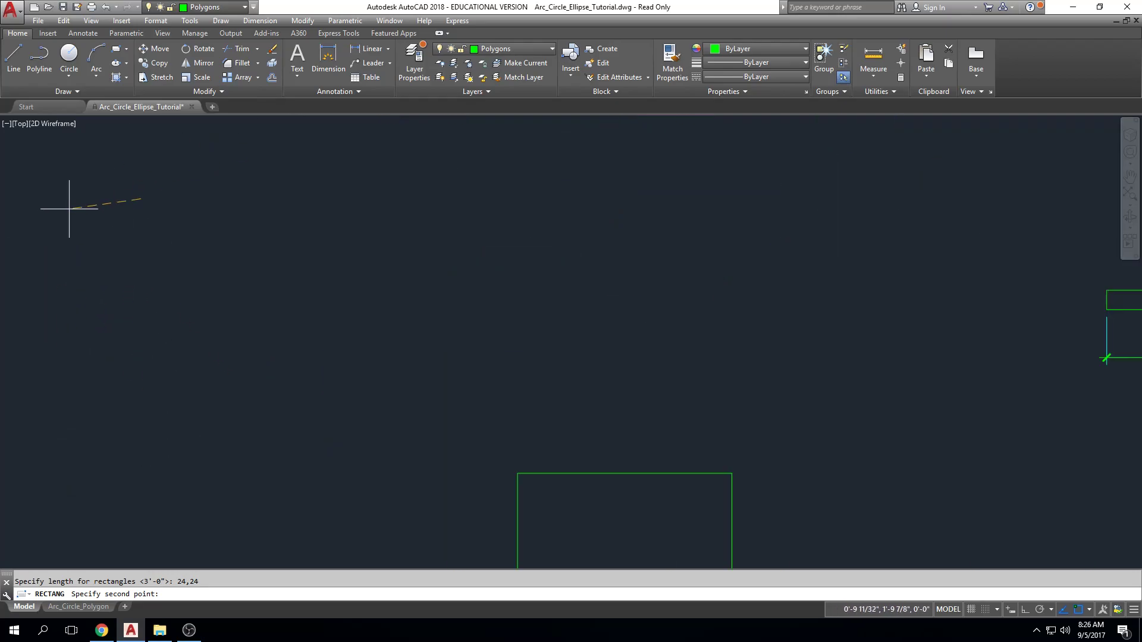
key("Escape")
scroll(262, 286, "down", 6)
scroll(357, 335, "up", 3)
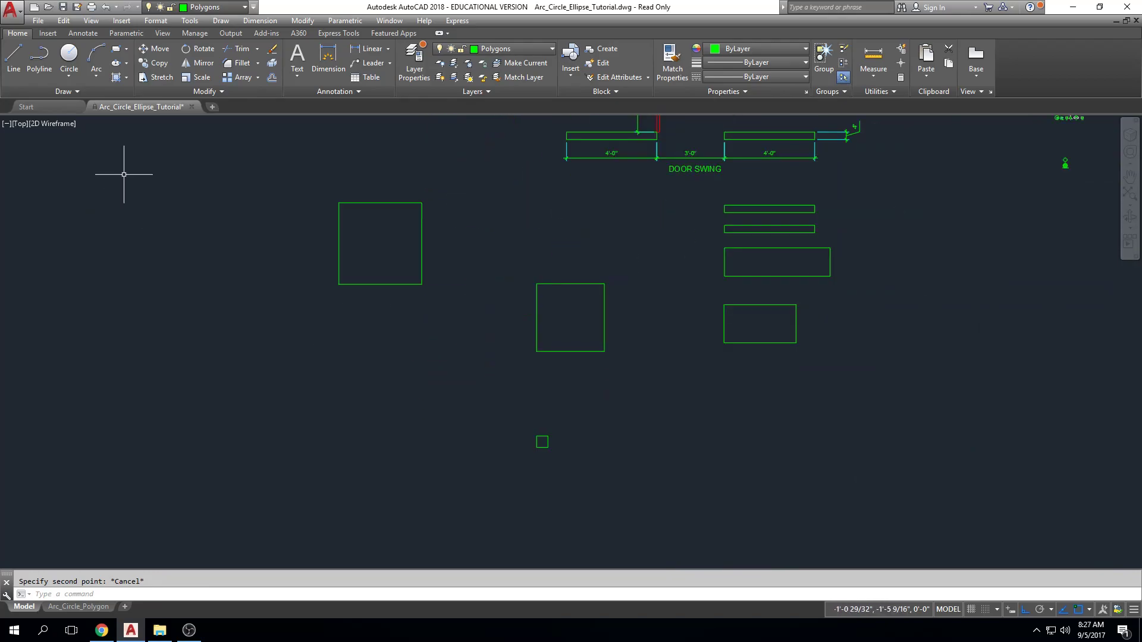
left_click(118, 55)
left_click(344, 465)
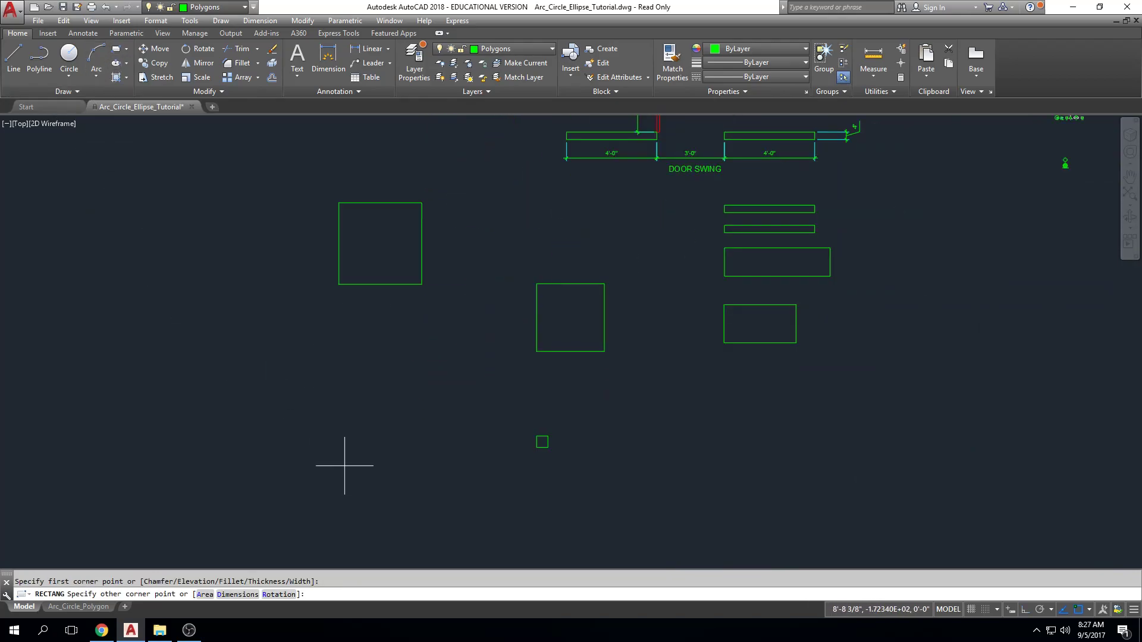
type("@")
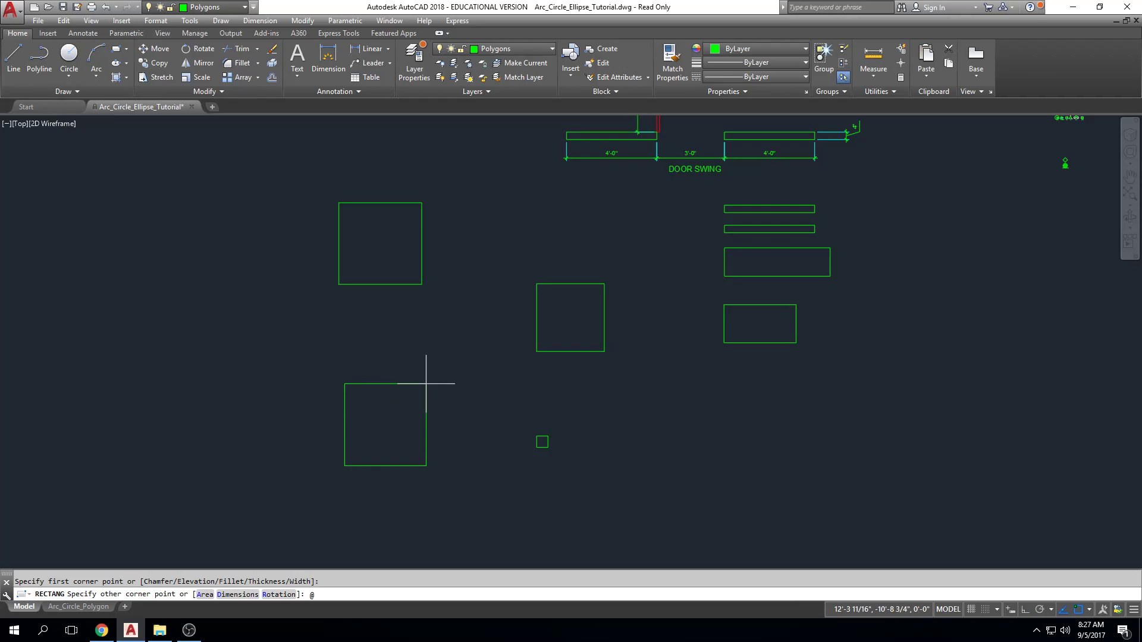
type("12,12")
key("Return")
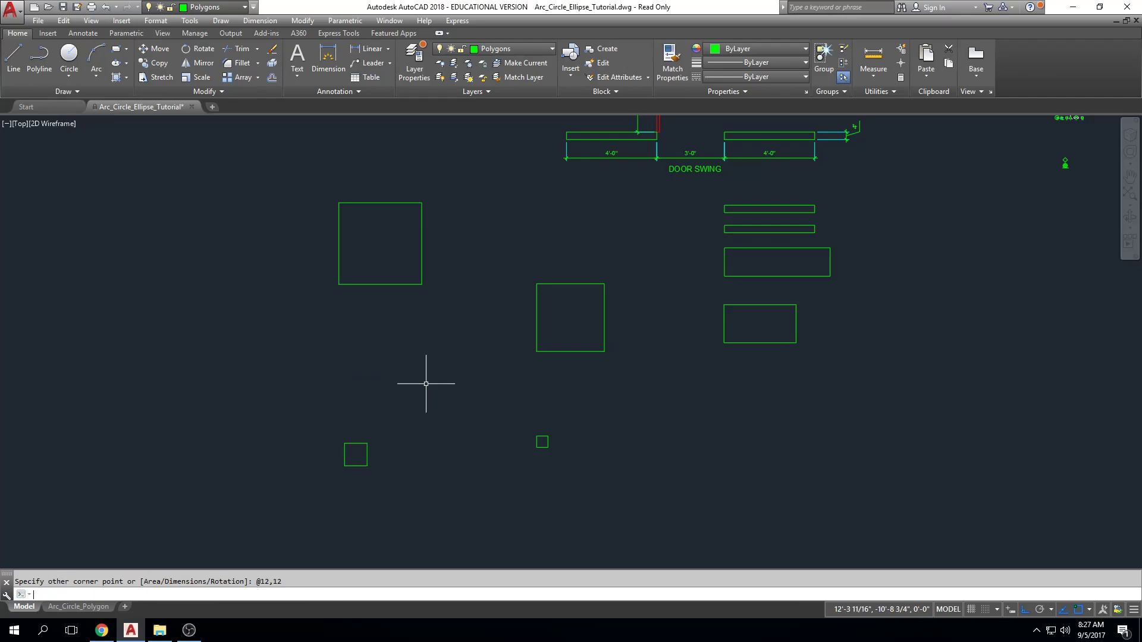
scroll(348, 457, "up", 6)
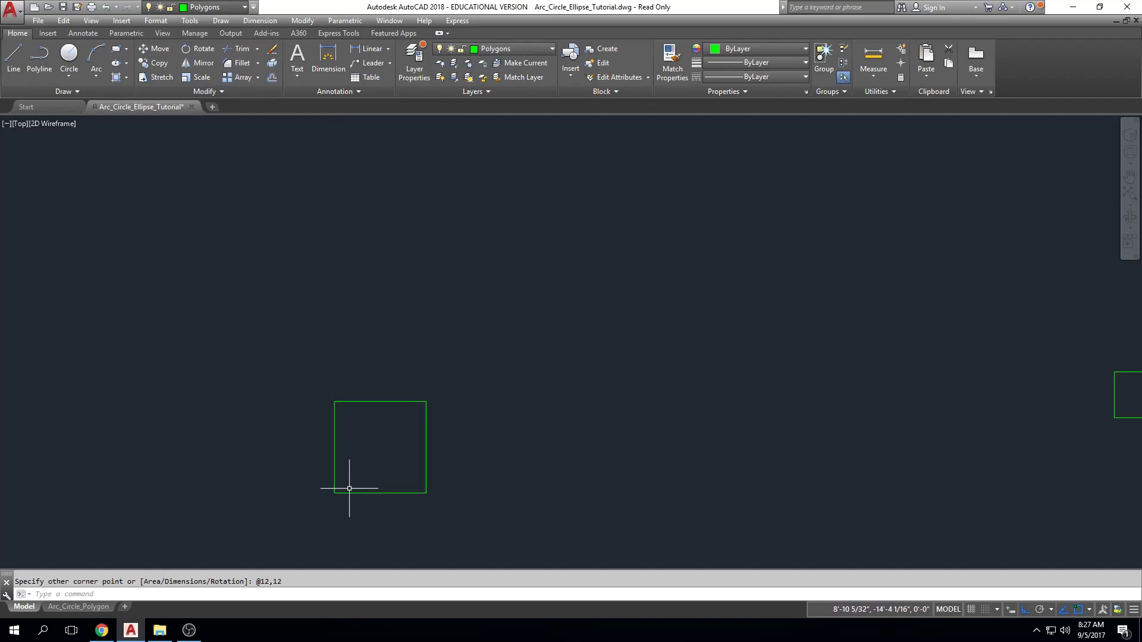
scroll(559, 464, "down", 6)
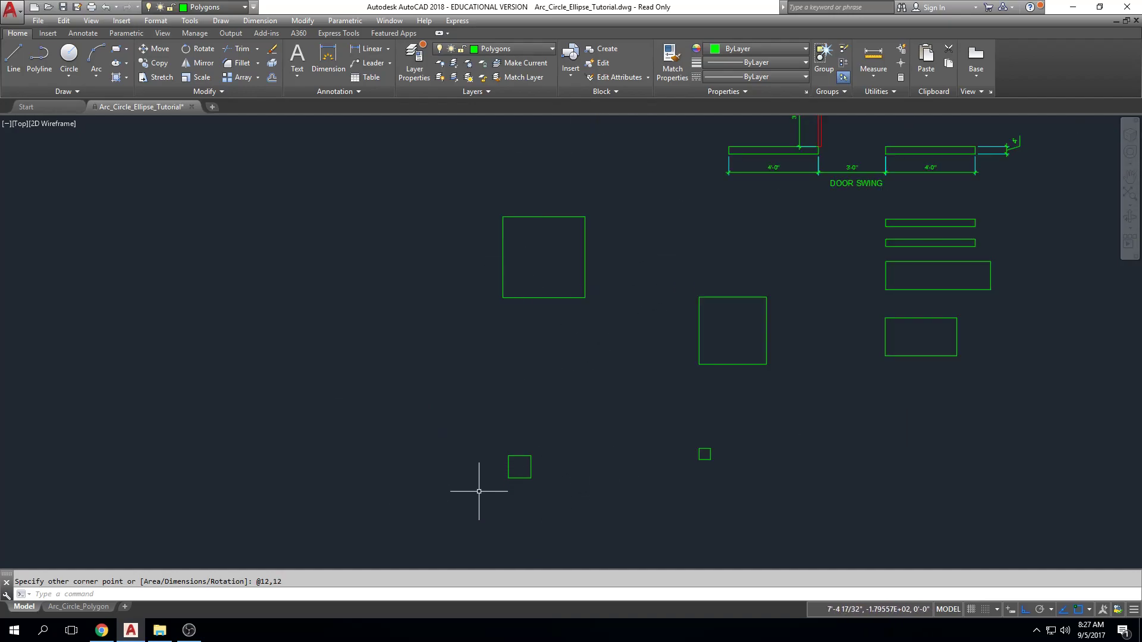
scroll(470, 467, "down", 2)
middle_click_drag(471, 466, 475, 438)
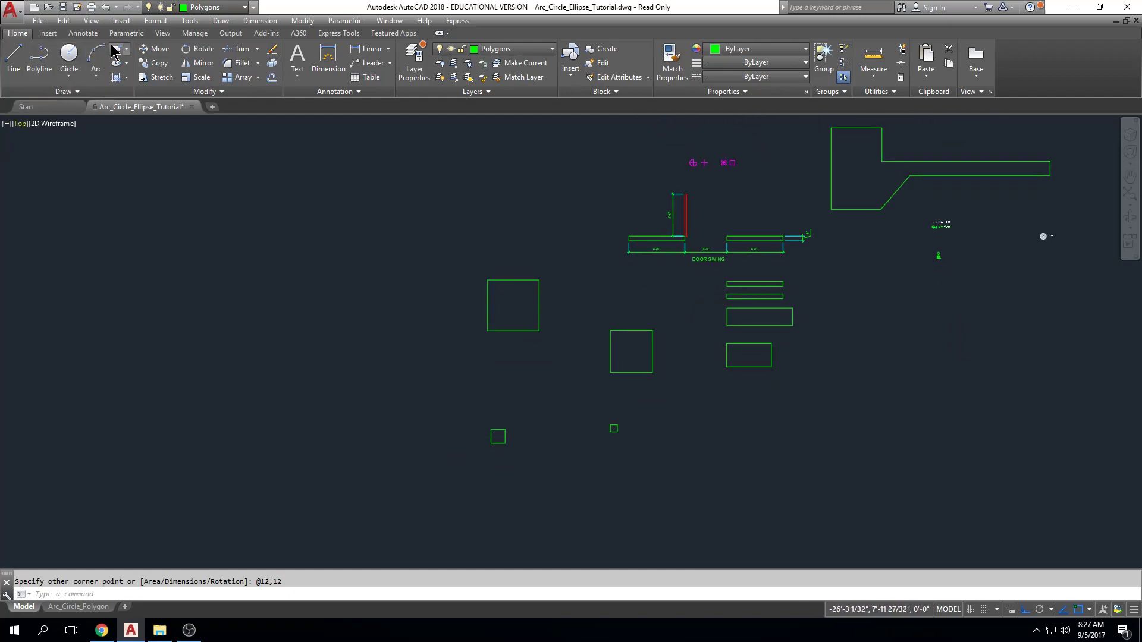
left_click(114, 50)
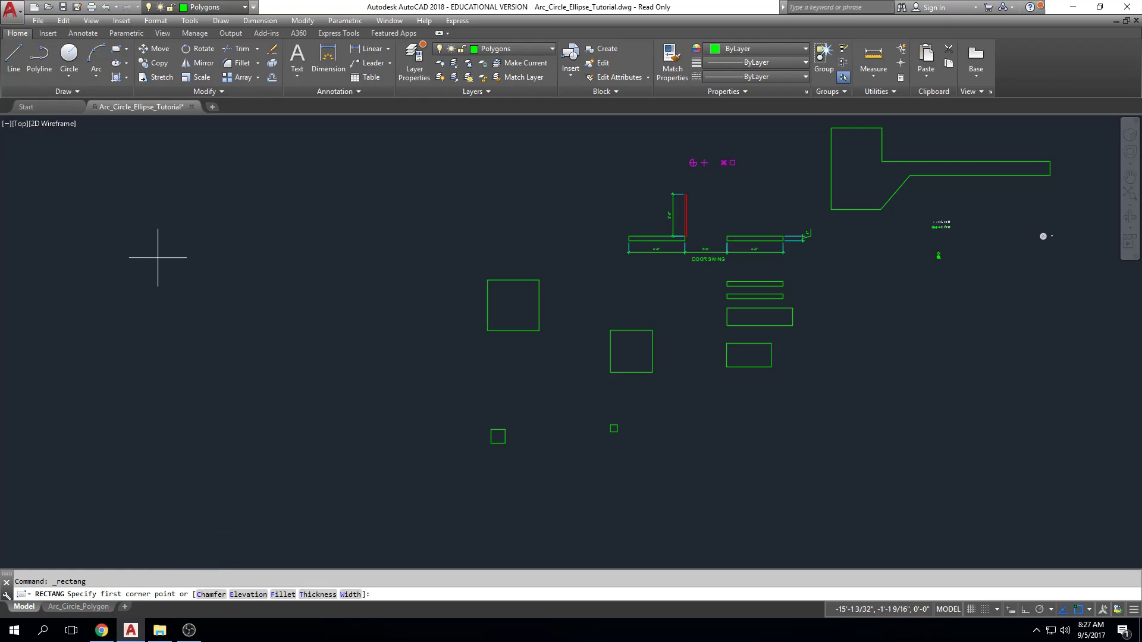
left_click(493, 536)
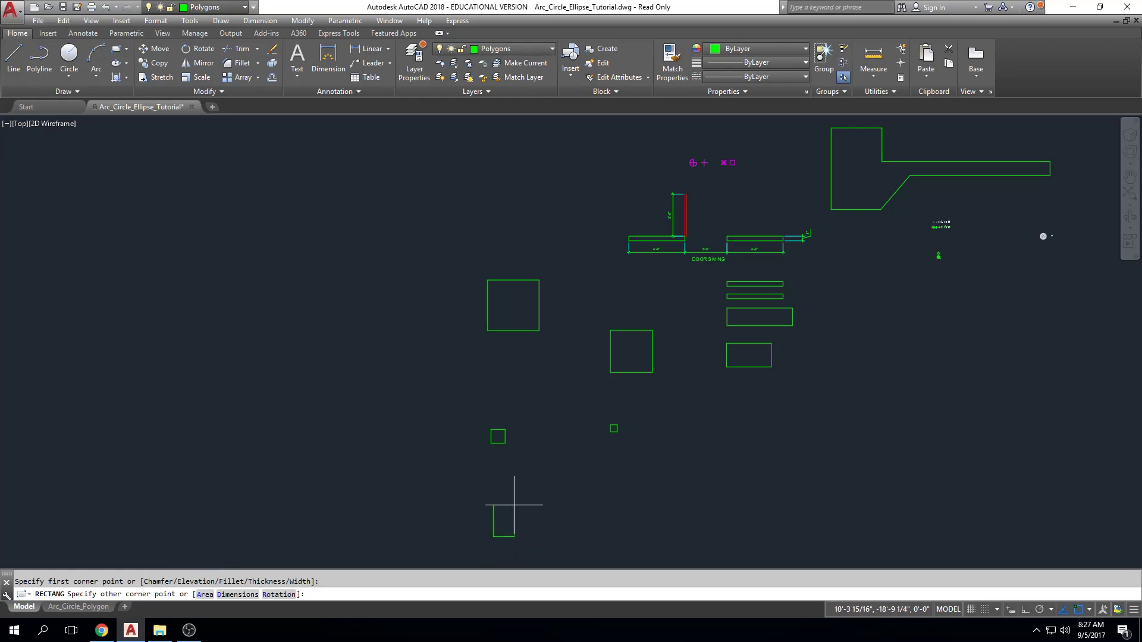
left_click(238, 594)
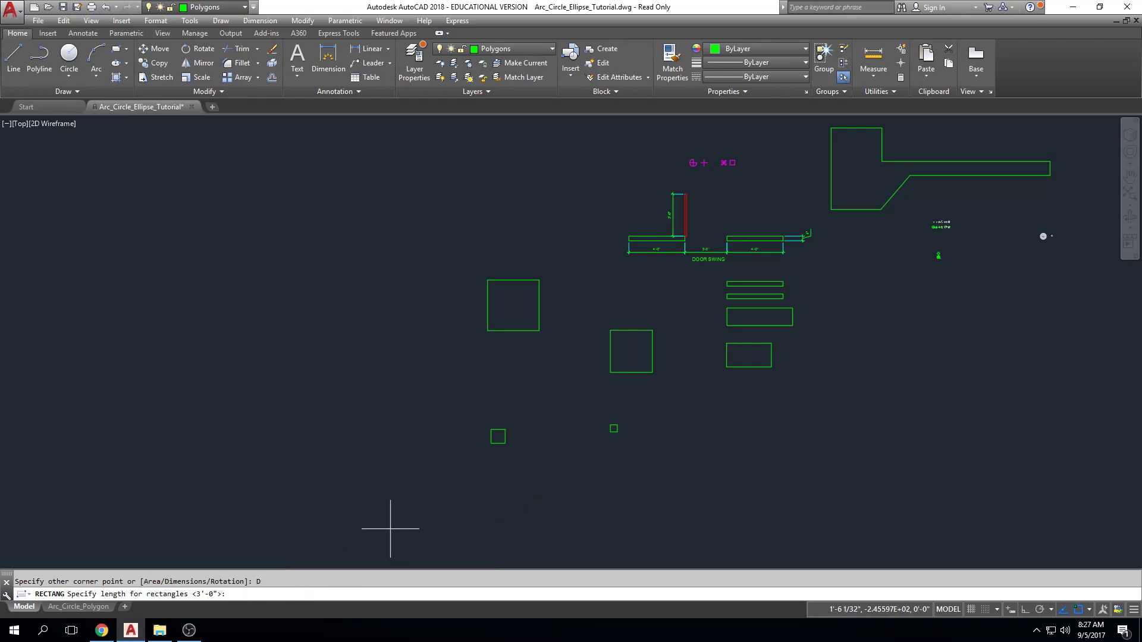
type("16,16")
key("Return")
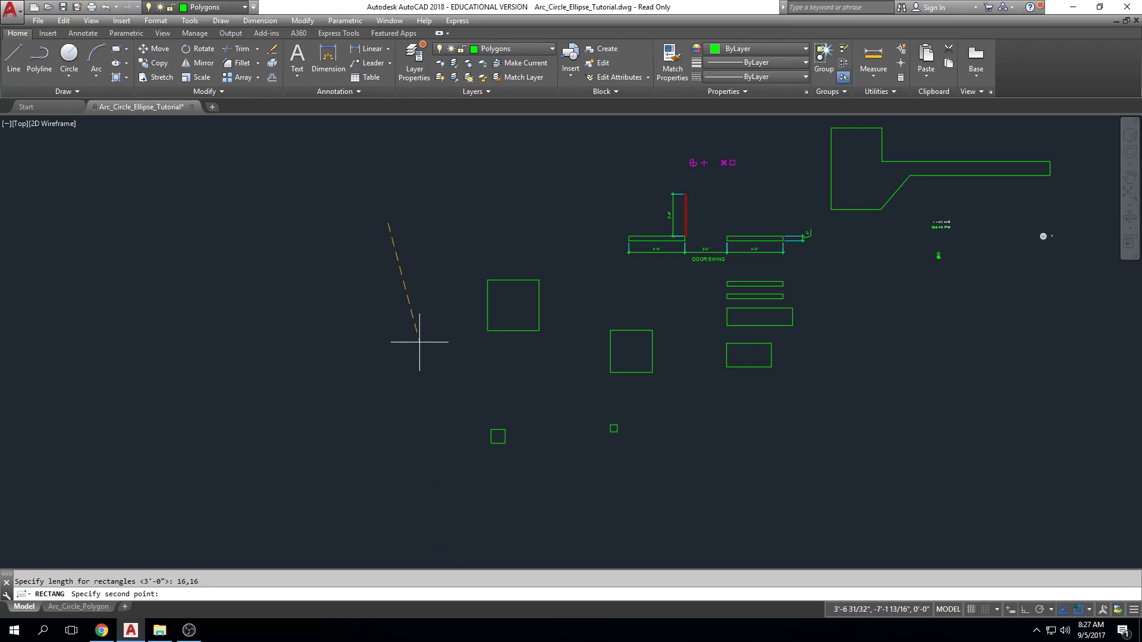
middle_click_drag(408, 255, 421, 349)
scroll(458, 357, "up", 6)
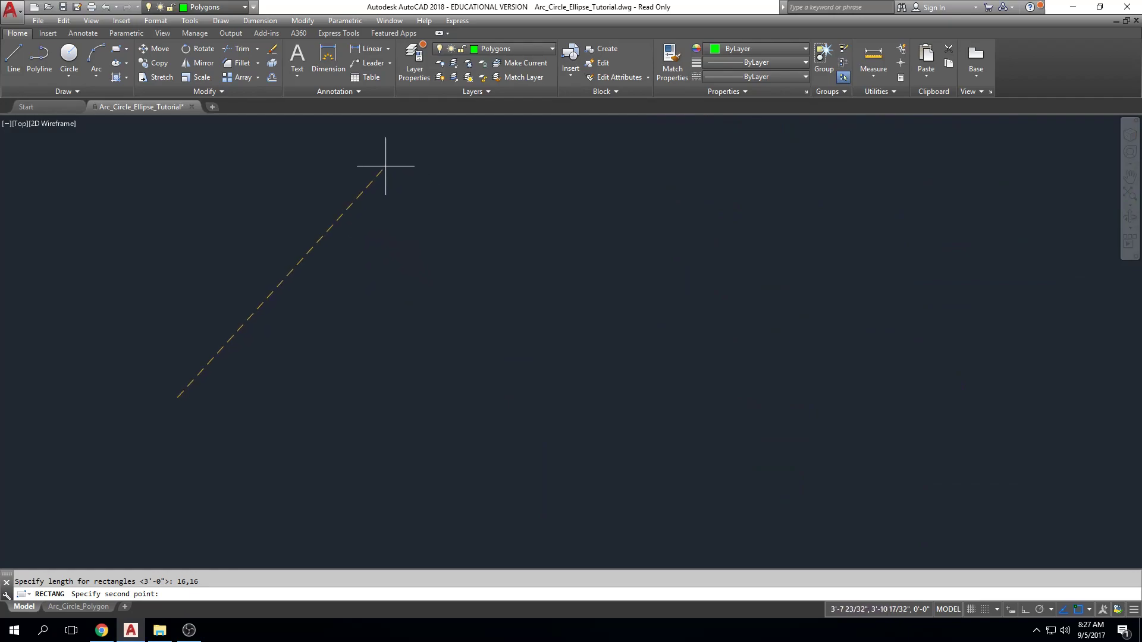
key("Escape")
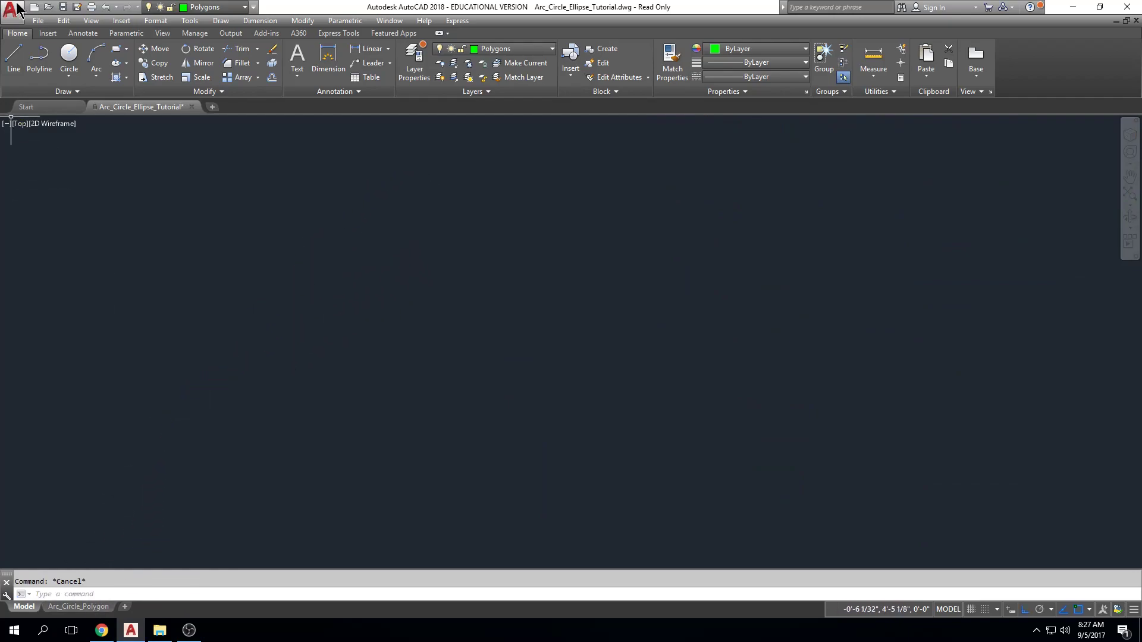
Step: Draw a rectangle with the Dimensions option, length 36 and width 48, up and right of a corner above and left of the freehand square
left_click(468, 435)
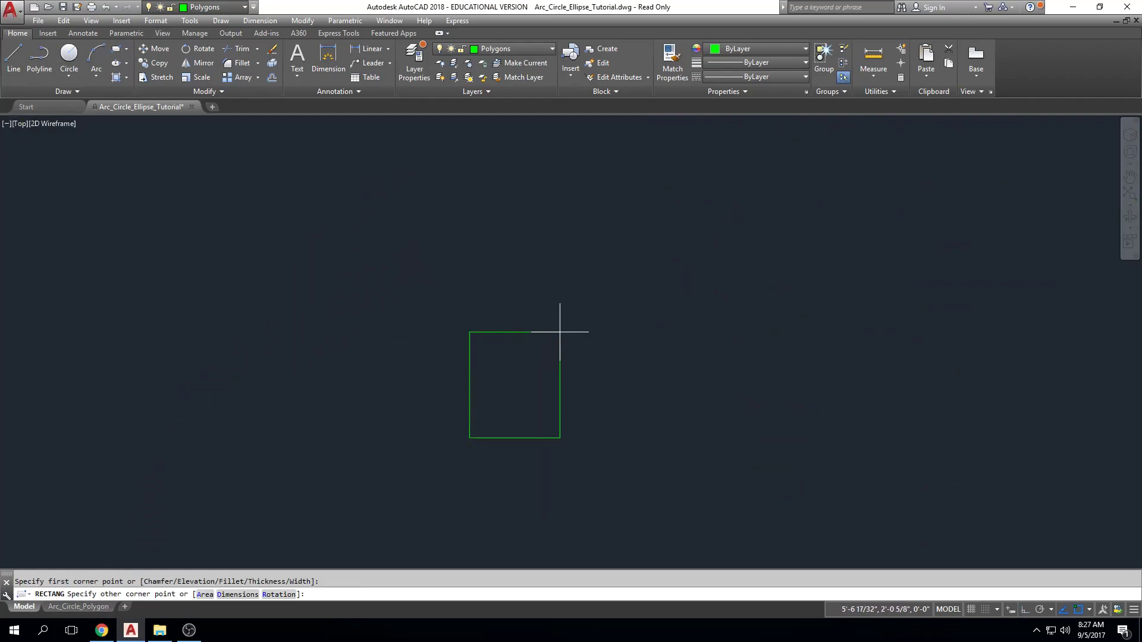
type("D")
key("Return")
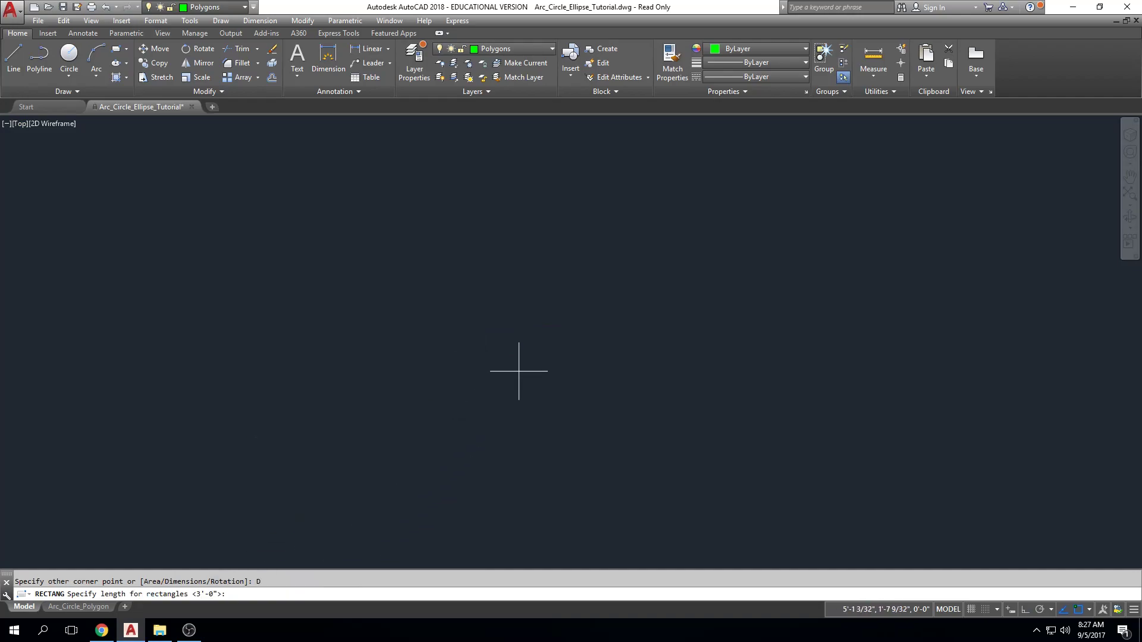
type("36")
key("Return")
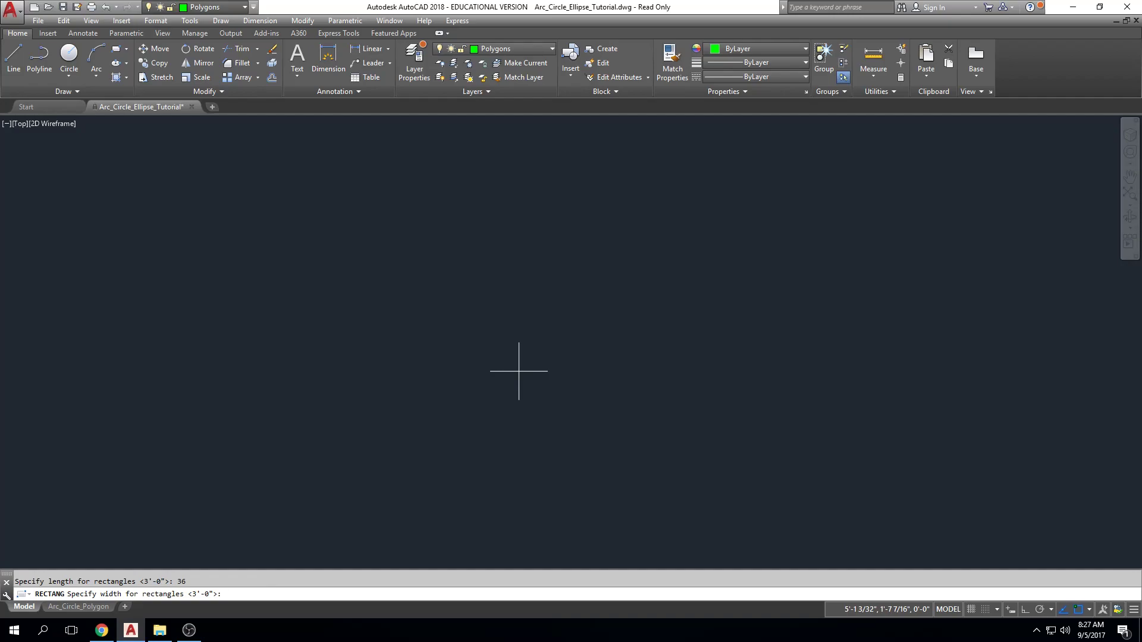
type("48")
key("Return")
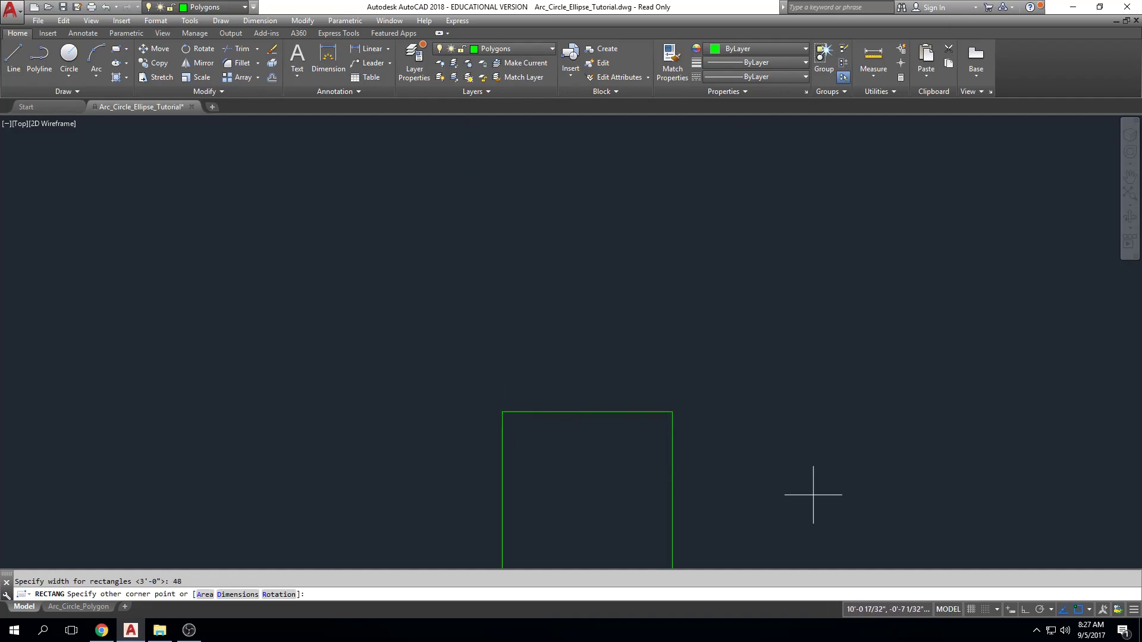
scroll(644, 405, "down", 1)
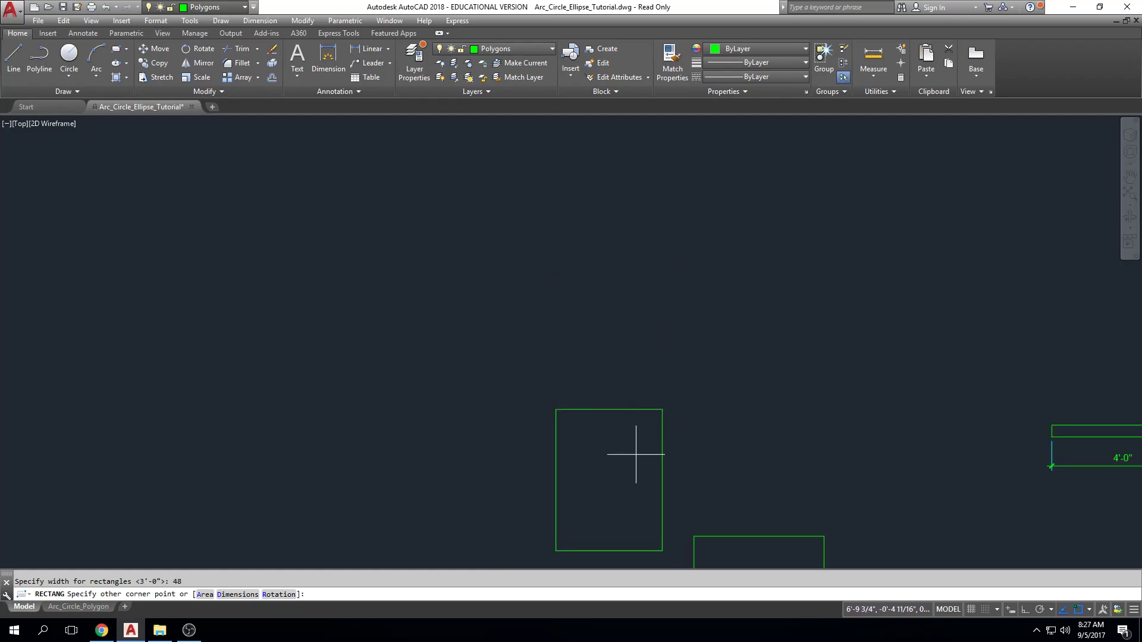
left_click(628, 338)
Step: Erase the 36 by 48 rectangle, the freehand square and the 36 by 36 square left of the narrow rectangles
scroll(815, 356, "down", 2)
middle_click_drag(815, 357, 572, 295)
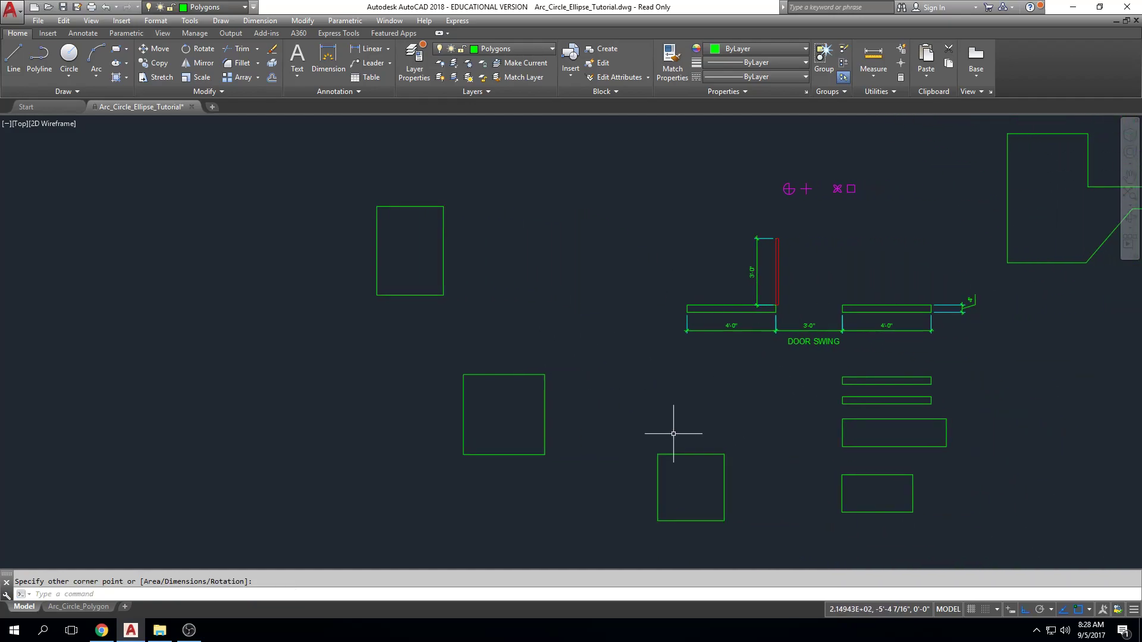
middle_click_drag(673, 434, 579, 434)
left_click(435, 154)
left_click(288, 390)
key("Delete")
left_click(673, 421)
left_click(560, 524)
key("Delete")
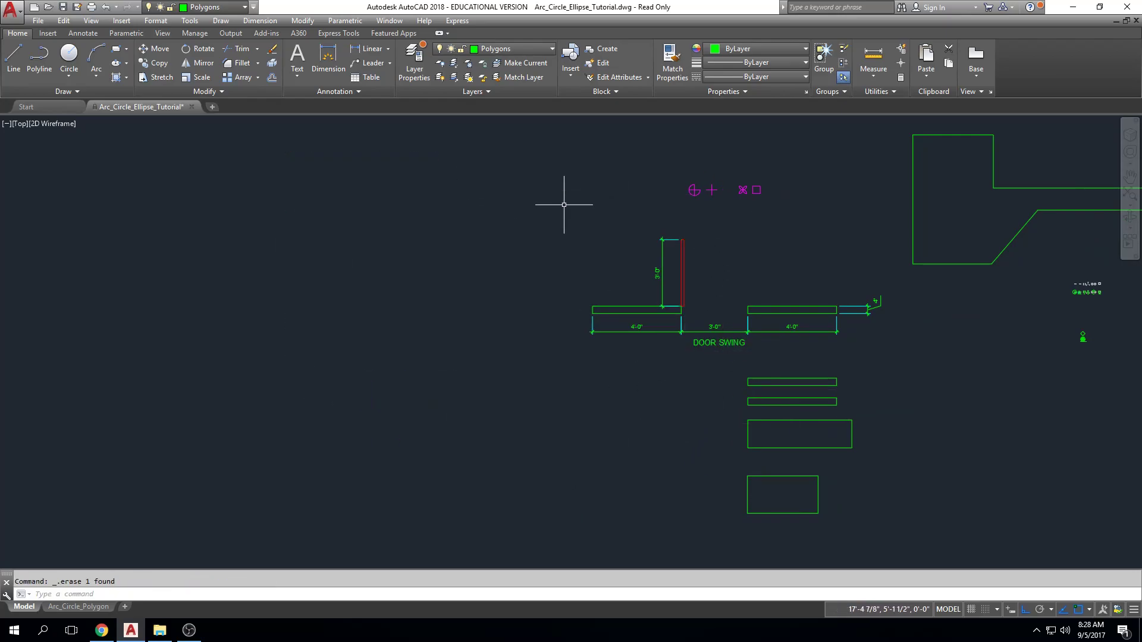
Step: Erase the two wide freehand rectangles beneath the two narrow ones under the door swing
left_click(880, 422)
left_click(695, 521)
key("Delete")
Step: Move the two narrow rectangles straight down, away from the DOOR SWING title, keeping them aligned with the right wall
left_click(874, 361)
left_click(730, 427)
type("m")
key("Return")
left_click(803, 404)
left_click(824, 449)
key("Escape")
Step: Examine the door swing detail up close, including the red door, its joint with the left wall and the narrow rectangles below
scroll(740, 321, "up", 2)
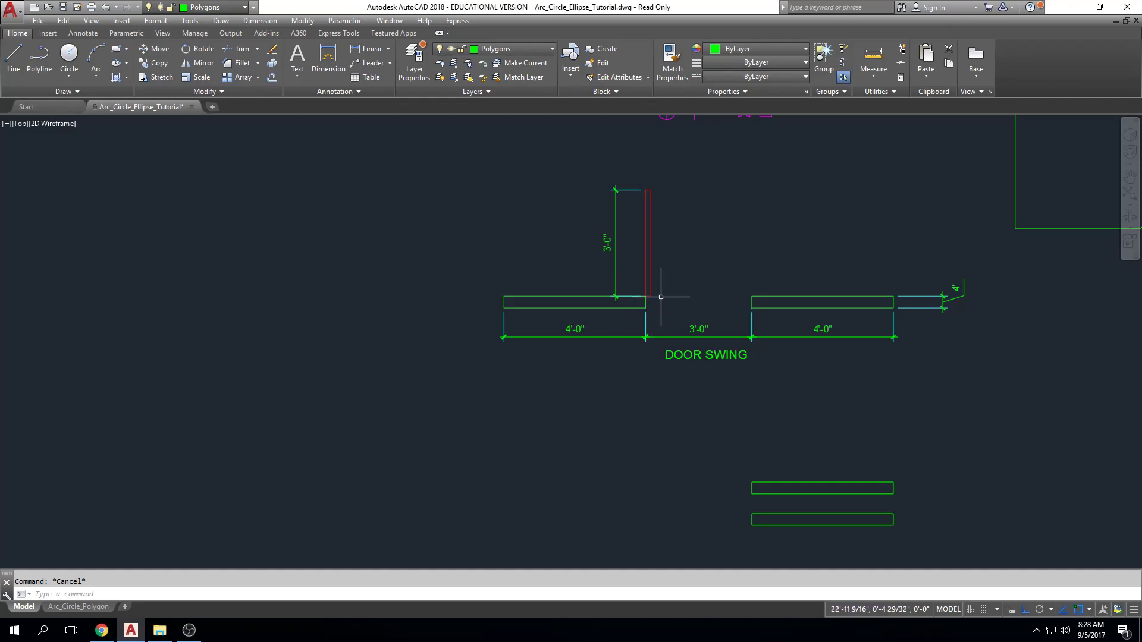
scroll(660, 296, "up", 6)
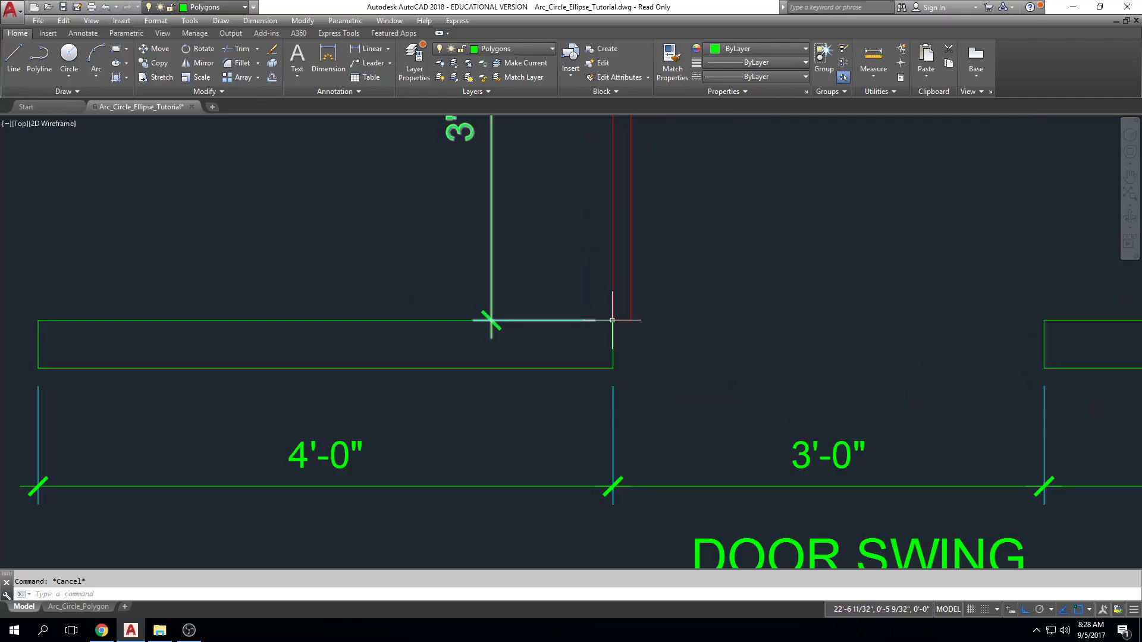
middle_click_drag(612, 319, 601, 458)
scroll(602, 458, "down", 2)
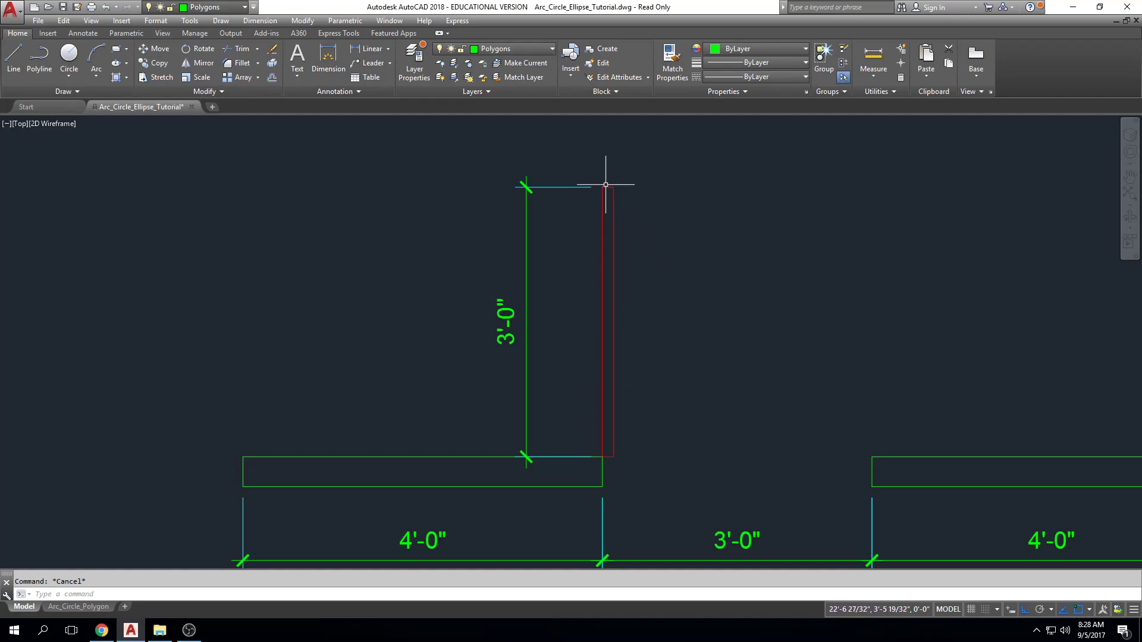
scroll(618, 436, "down", 2)
middle_click_drag(768, 473, 708, 316)
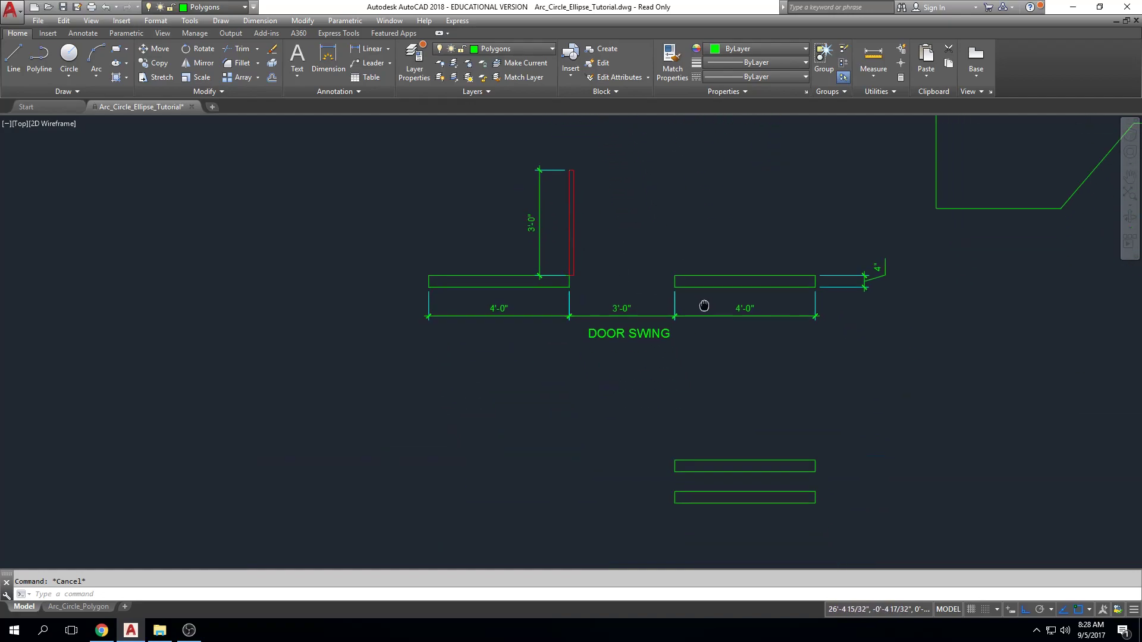
middle_click_drag(667, 462, 658, 407)
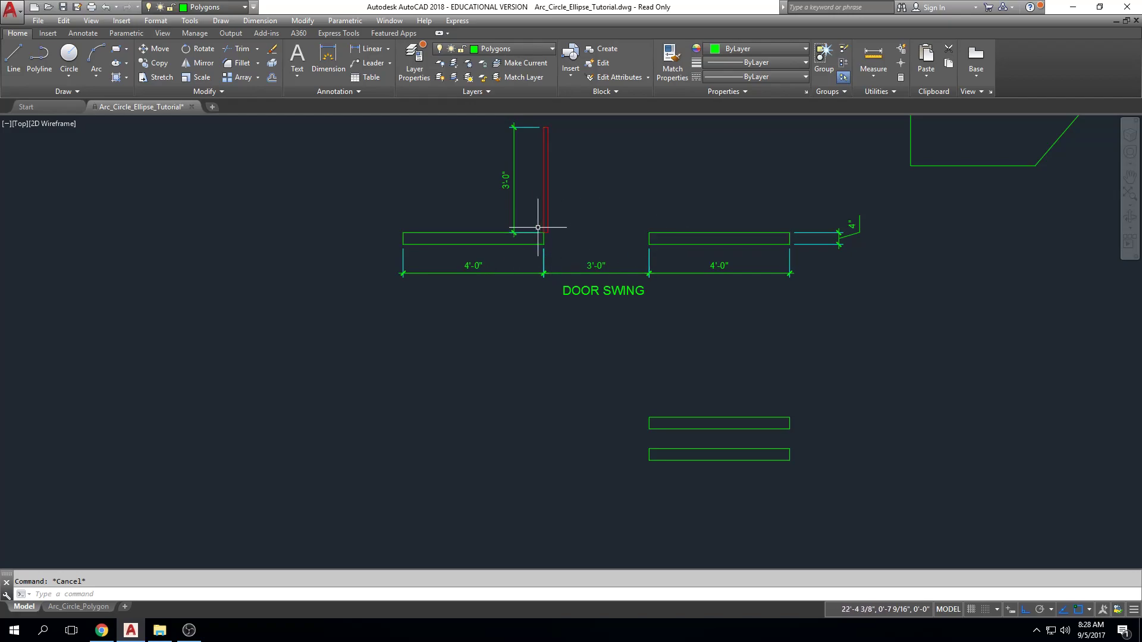
middle_click_drag(847, 444, 805, 461)
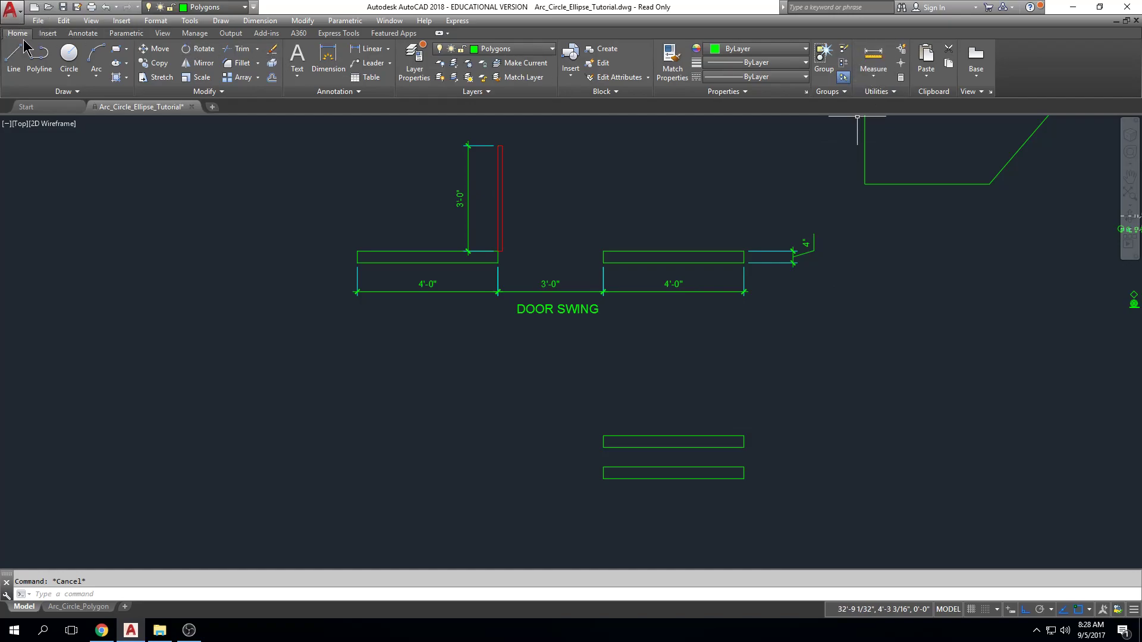
Step: Measure the length of the right wall's upper edge in the door swing detail
left_click(873, 60)
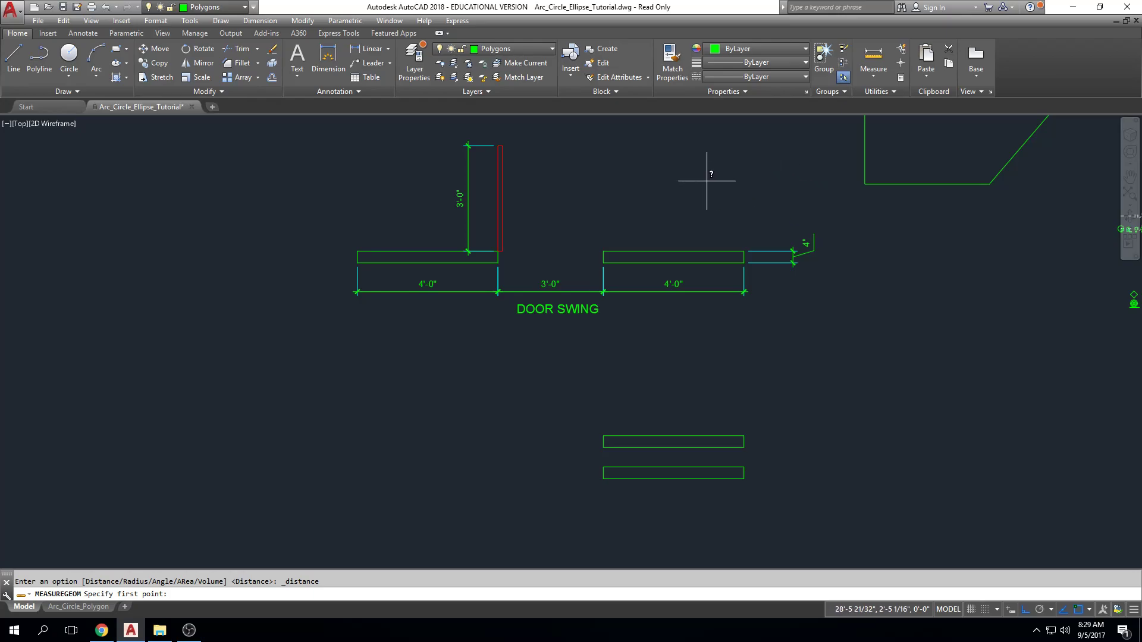
left_click(603, 250)
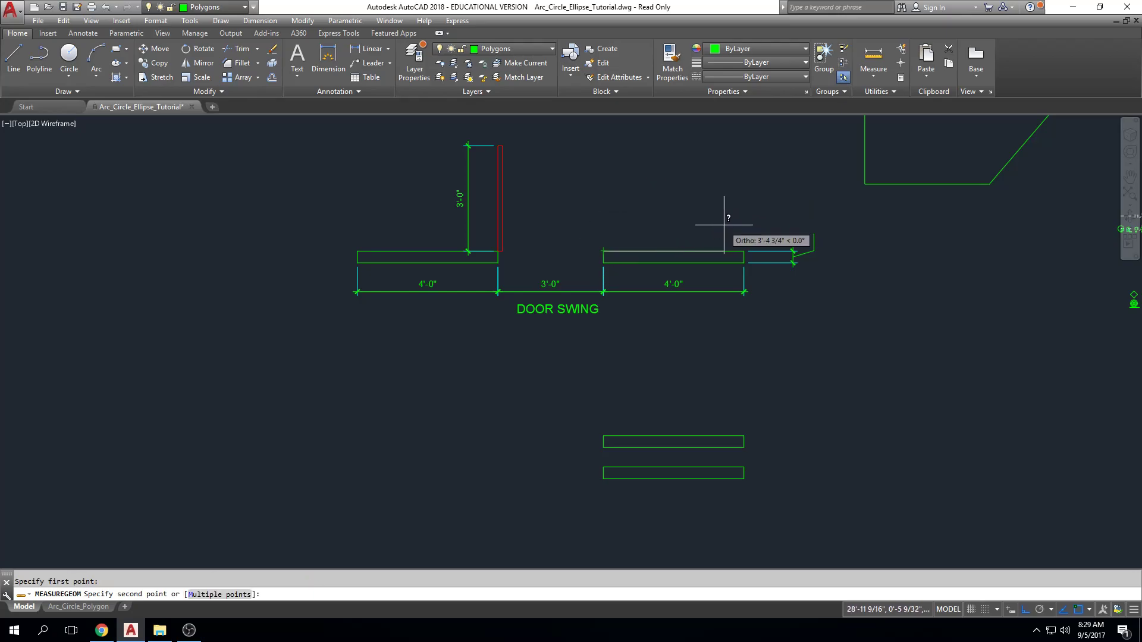
scroll(727, 226, "up", 2)
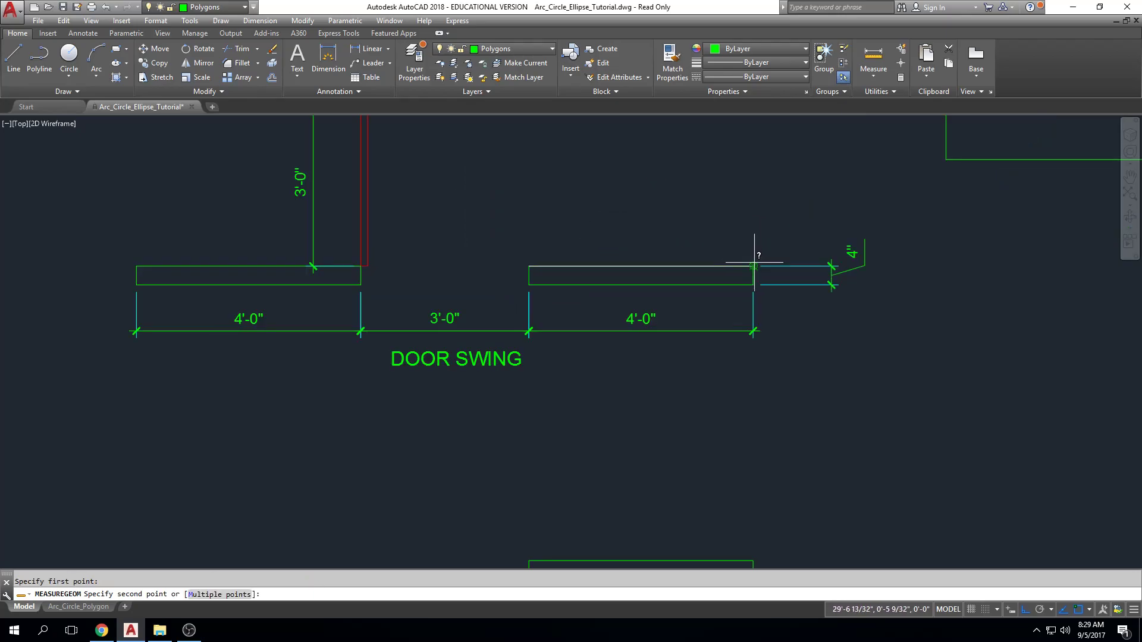
left_click(754, 267)
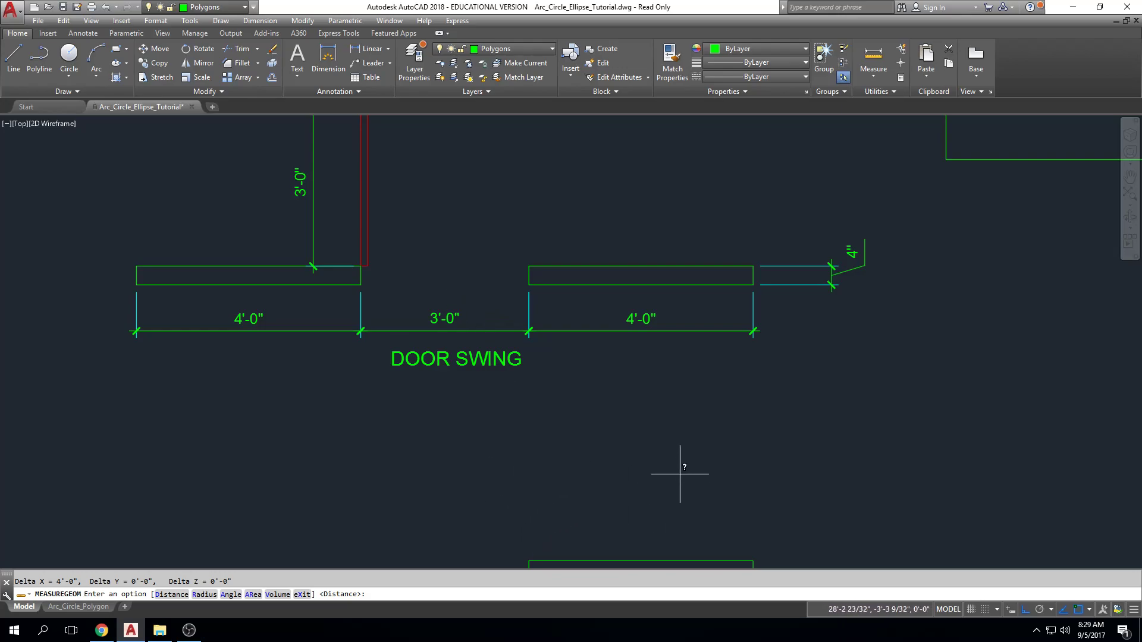
key("Escape")
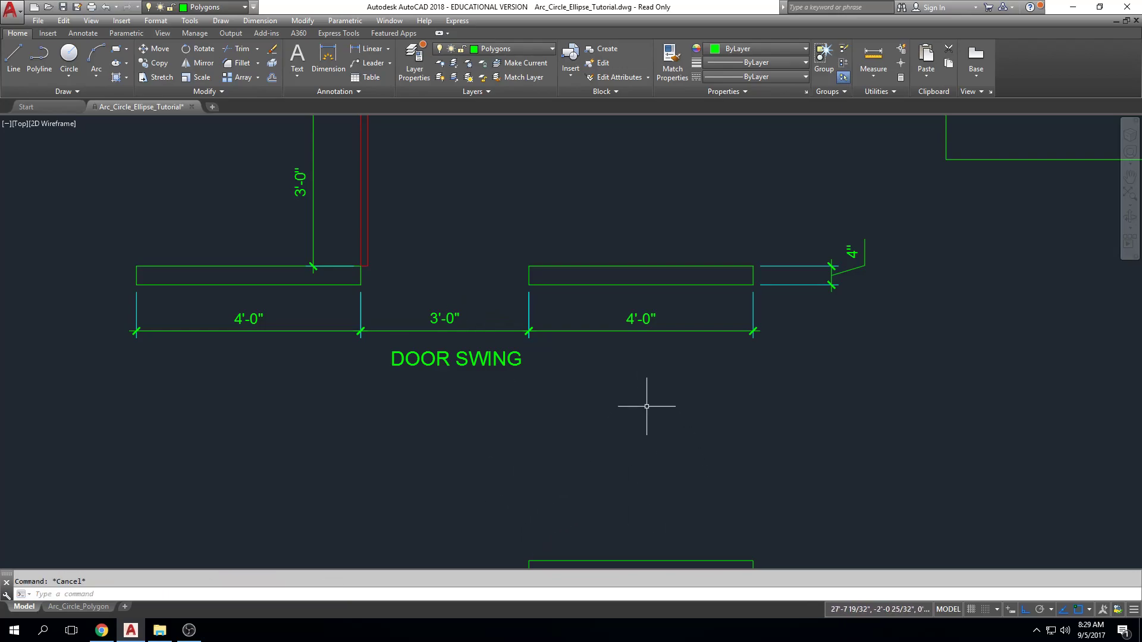
Step: Measure the thickness of the right wall along its end at the door opening
left_click(865, 59)
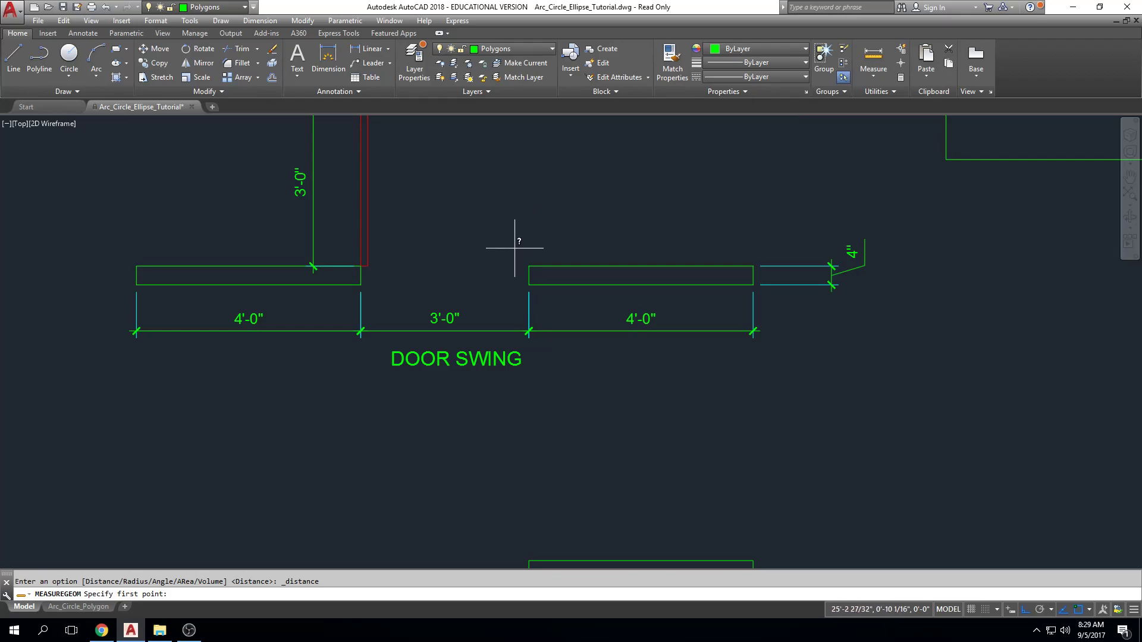
left_click(528, 274)
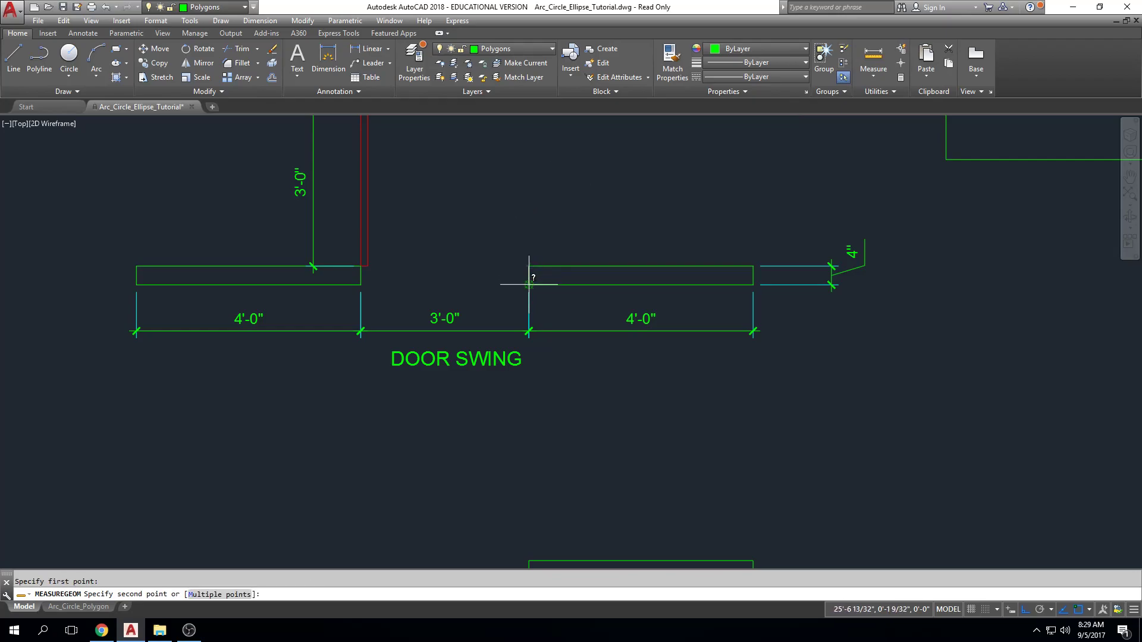
left_click(529, 283)
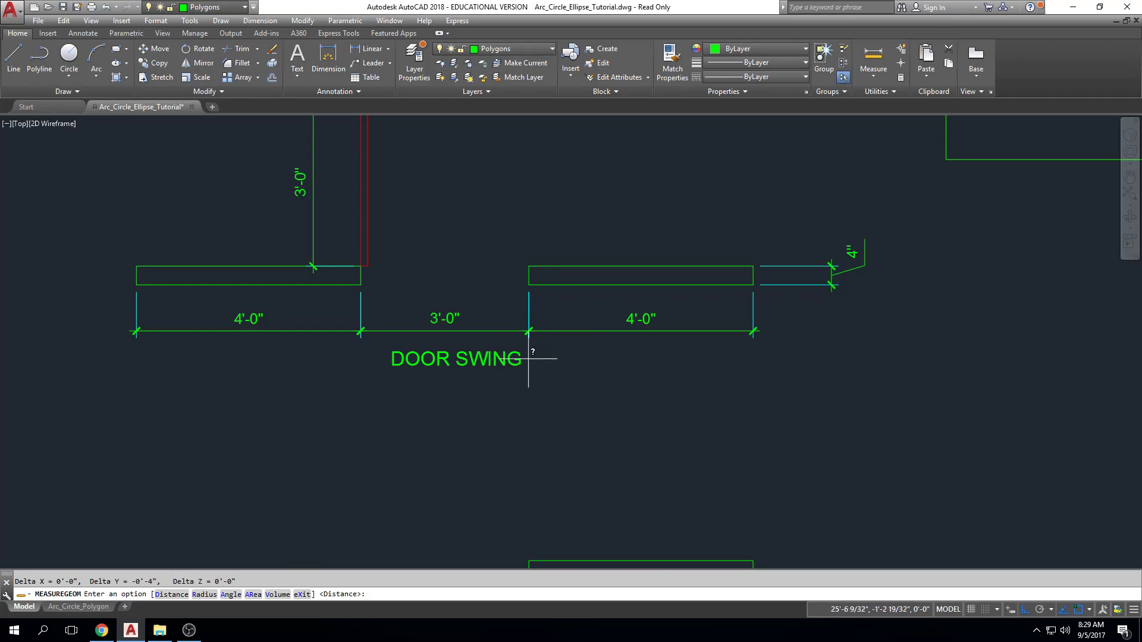
Step: Measure the upper edge of the upper narrow rectangle below the DOOR SWING title
left_click(870, 60)
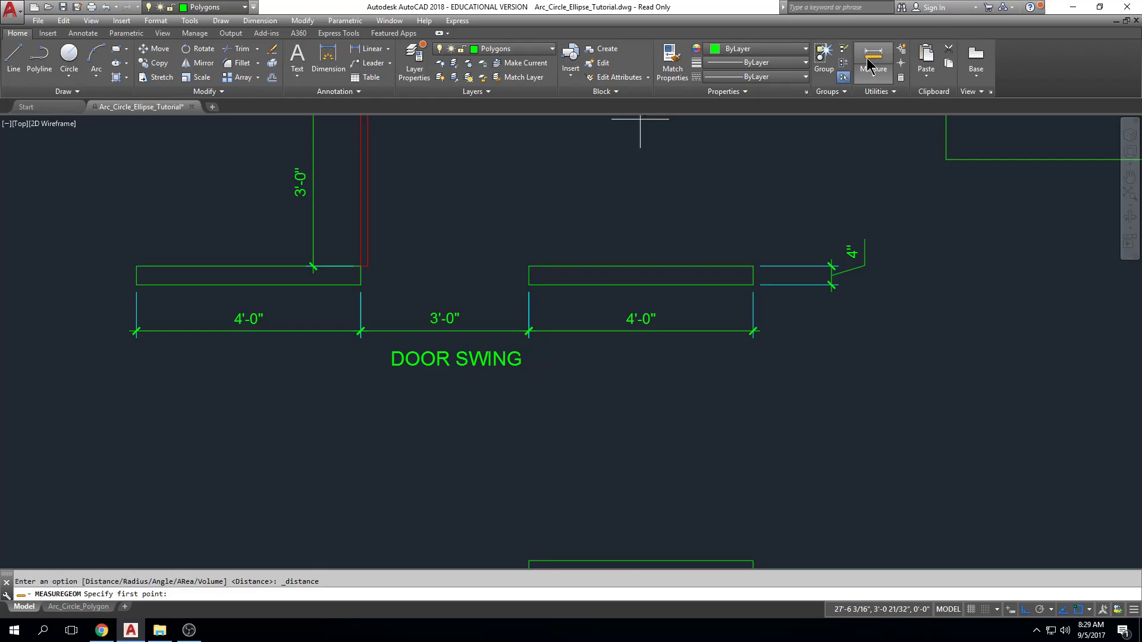
middle_click_drag(671, 358, 676, 227)
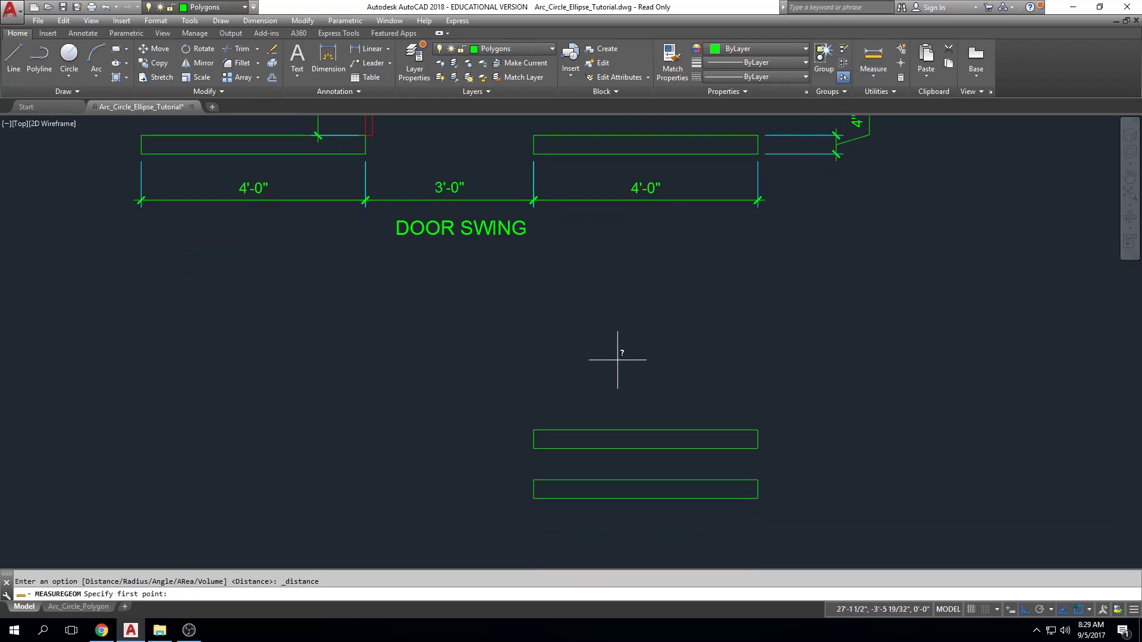
left_click(534, 429)
left_click(754, 432)
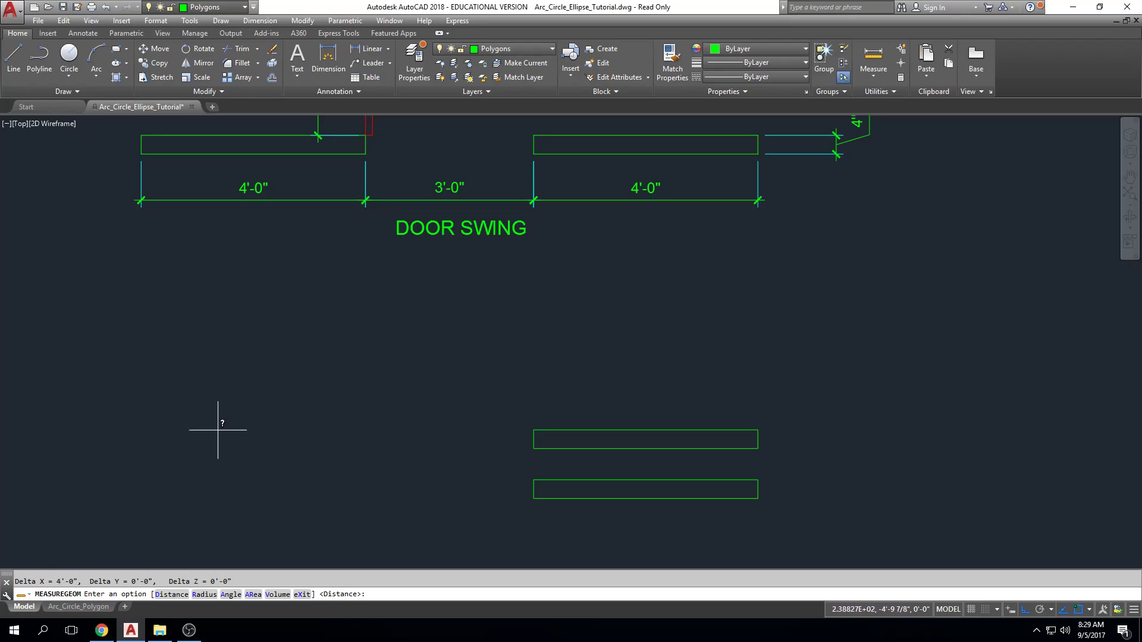
key("Escape")
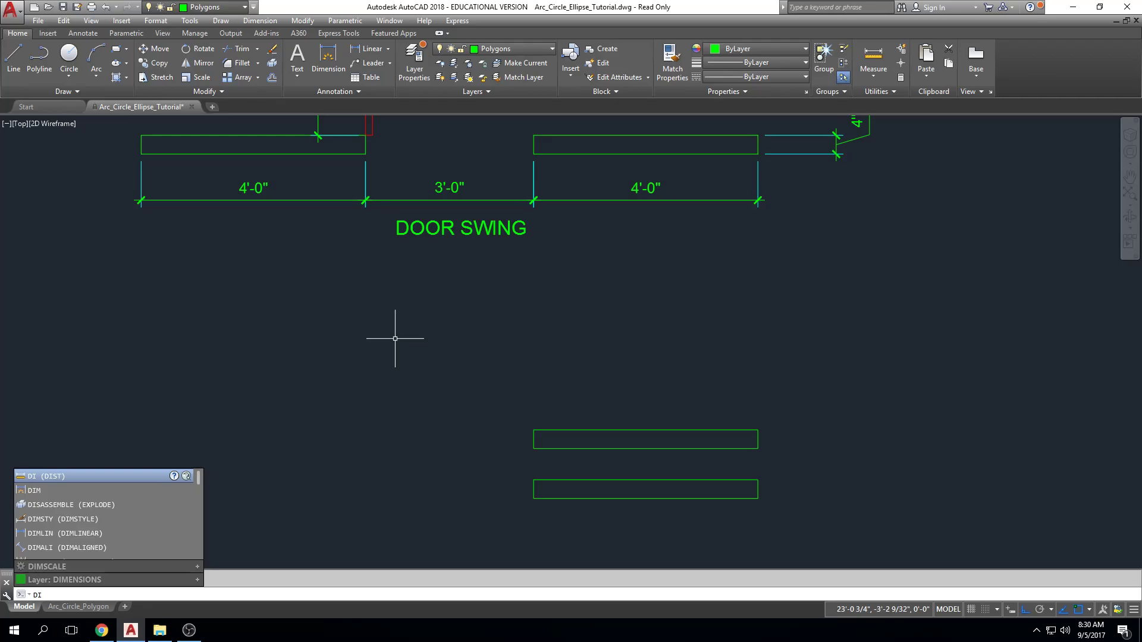
Step: Measure the upper narrow rectangle's upper edge again, this time with the DIST command
key("Return")
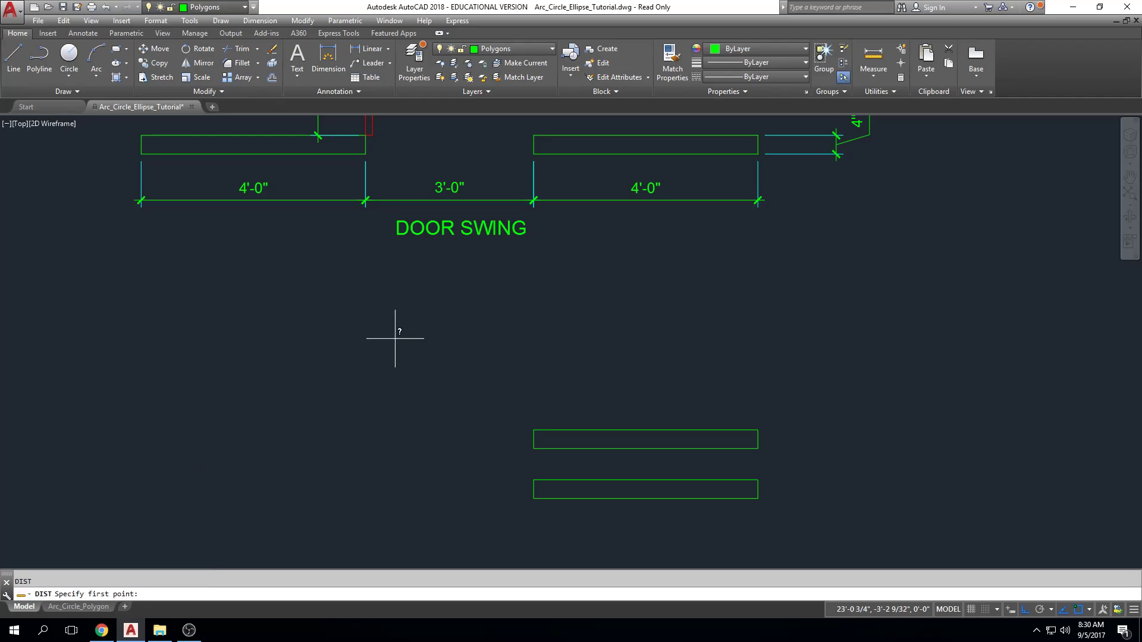
left_click(533, 429)
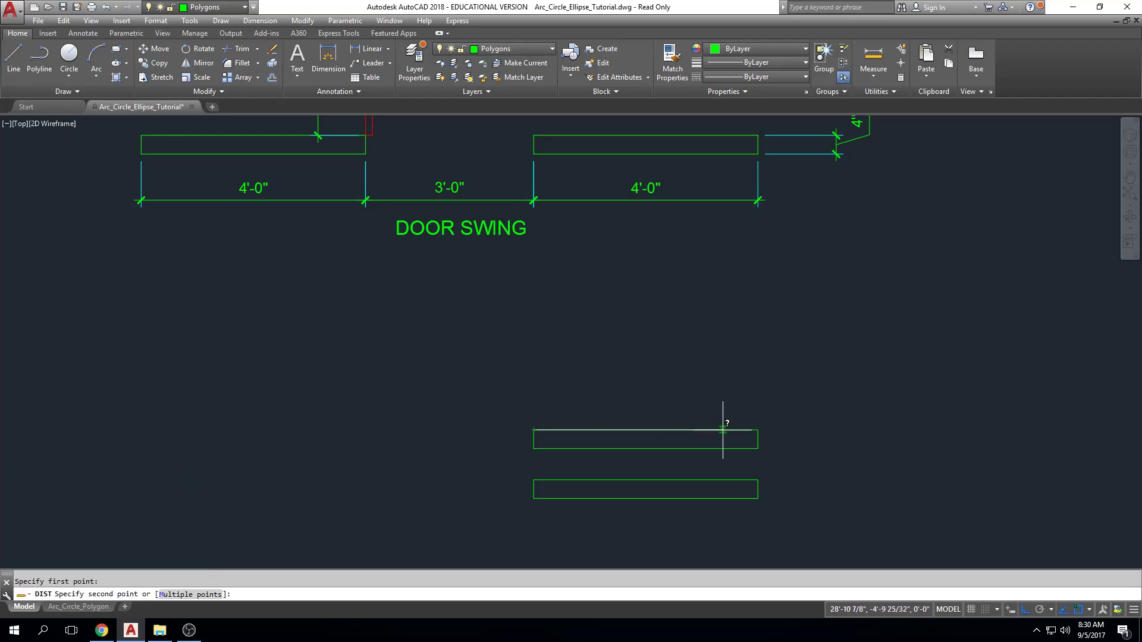
left_click(757, 429)
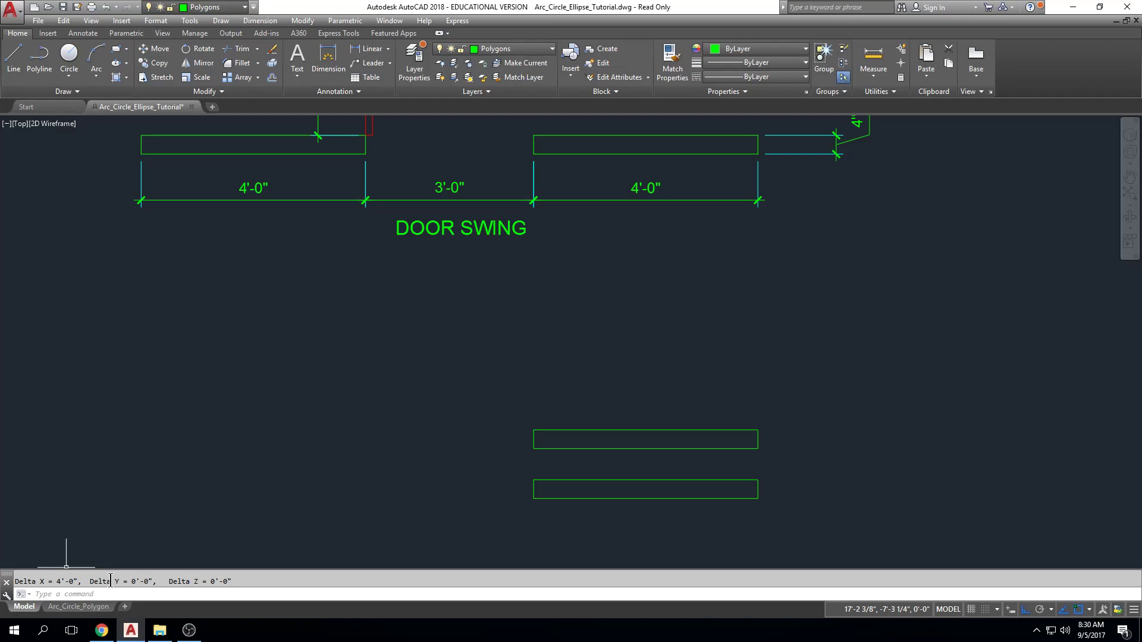
key("Escape")
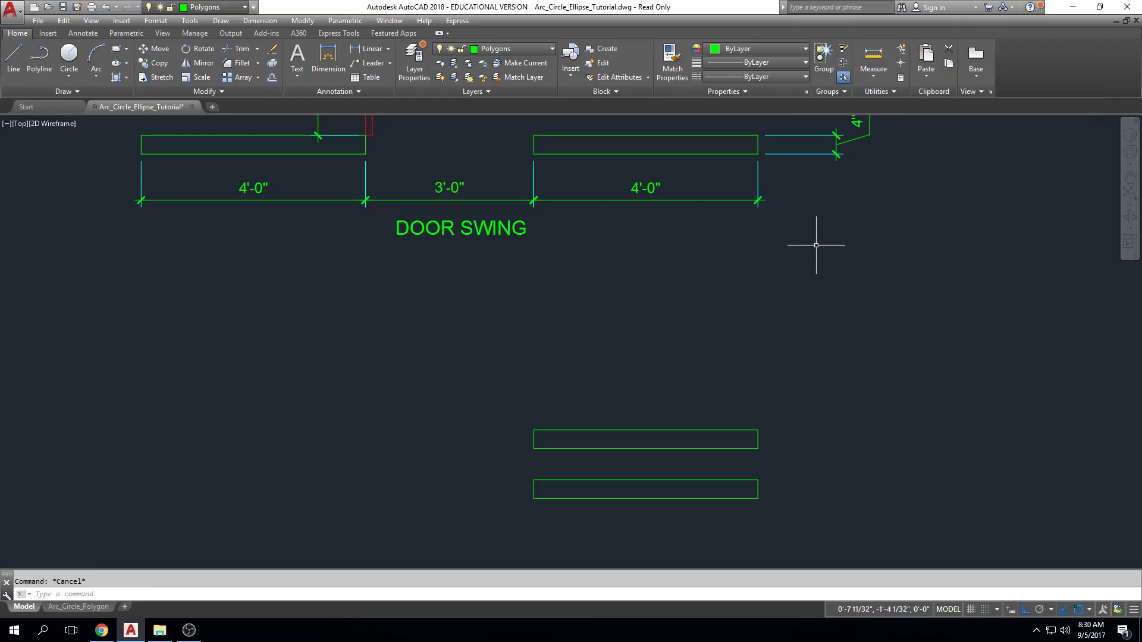
Step: Examine the door, its joint with the left wall and the opening, comparing them with the two narrow rectangles below
scroll(841, 374, "down", 3)
middle_click_drag(840, 375, 778, 427)
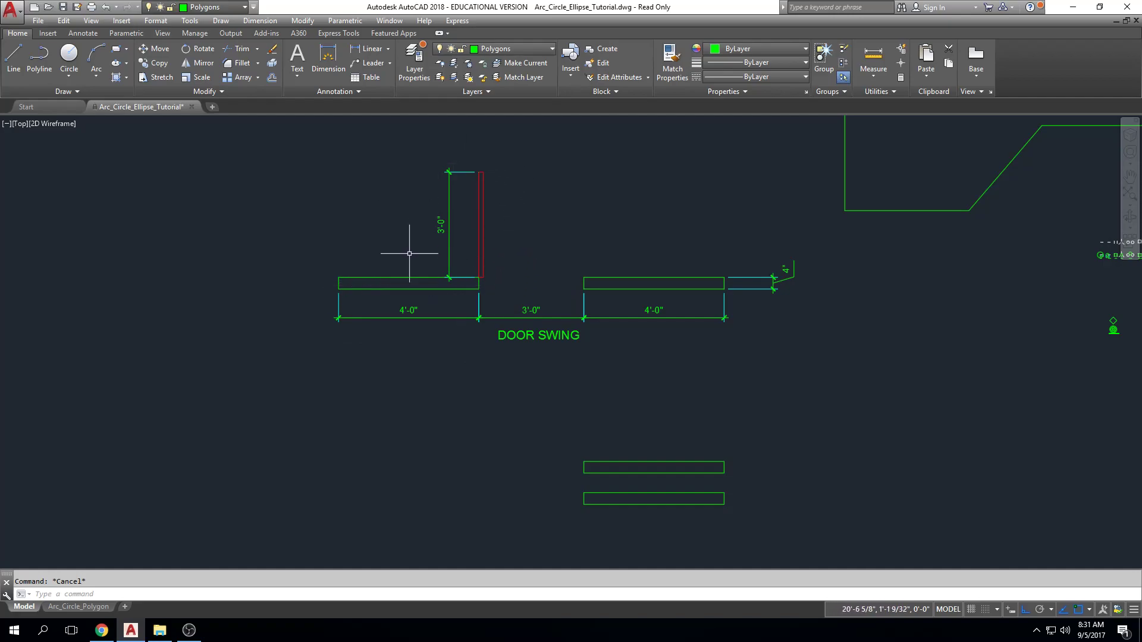
middle_click_drag(551, 449, 581, 438)
scroll(577, 434, "up", 2)
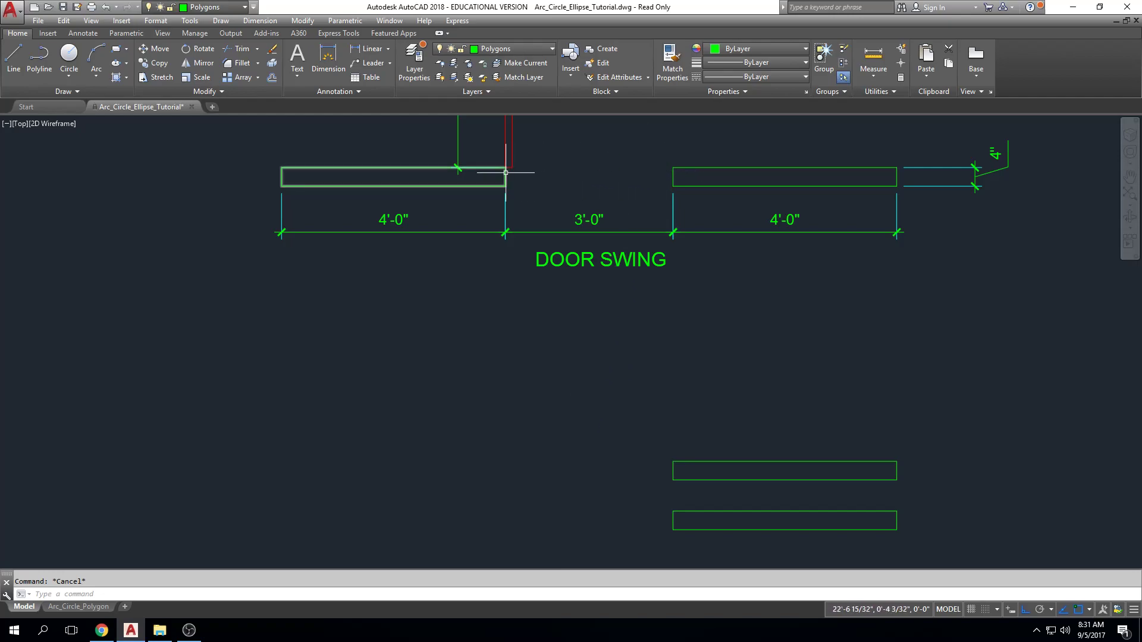
mouse_move(752, 369)
middle_mouse_down()
mouse_move(683, 387)
mouse_move(706, 227)
middle_mouse_up()
scroll(668, 250, "up", 2)
scroll(644, 267, "down", 2)
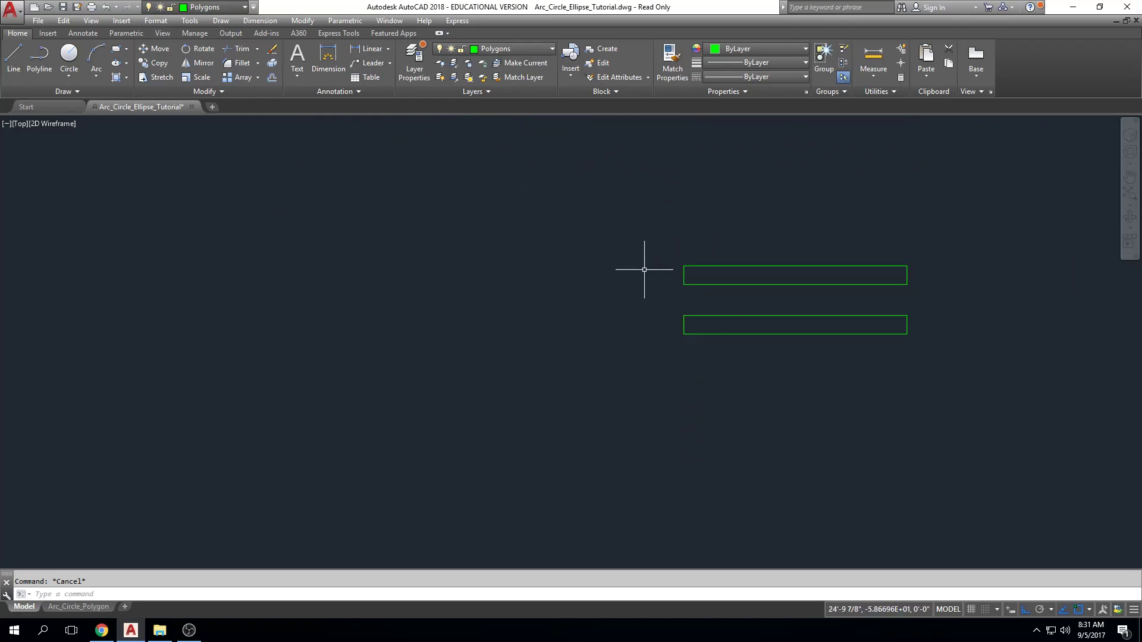
middle_click_drag(685, 269, 693, 311)
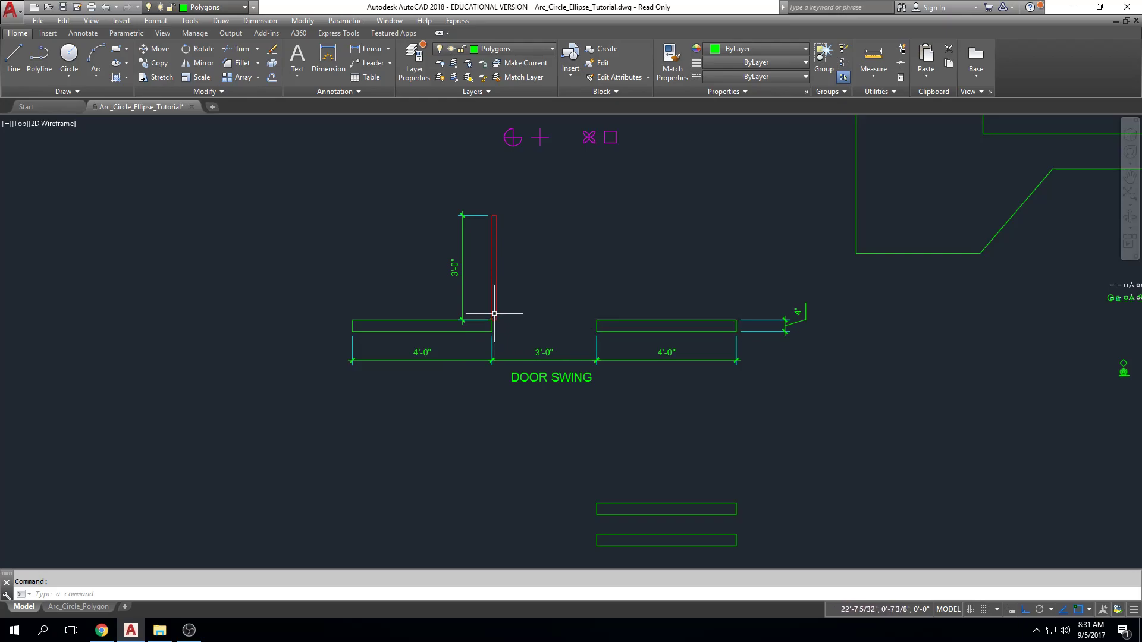
middle_click_drag(591, 510, 591, 453)
scroll(612, 387, "up", 4)
middle_click_drag(612, 387, 677, 391)
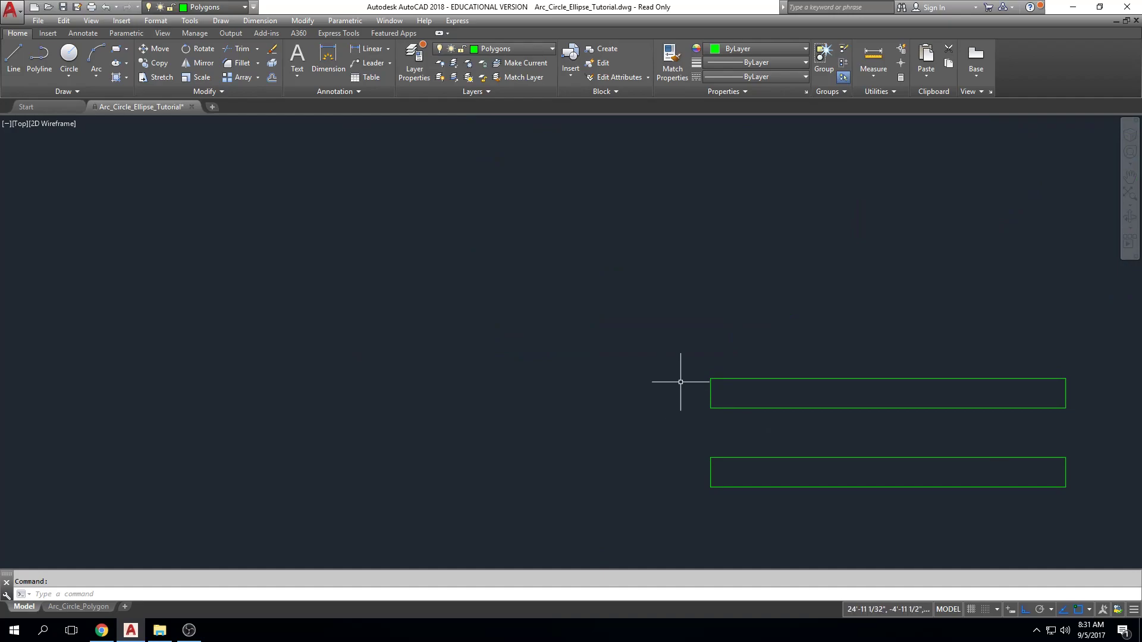
middle_click_drag(663, 245, 676, 296)
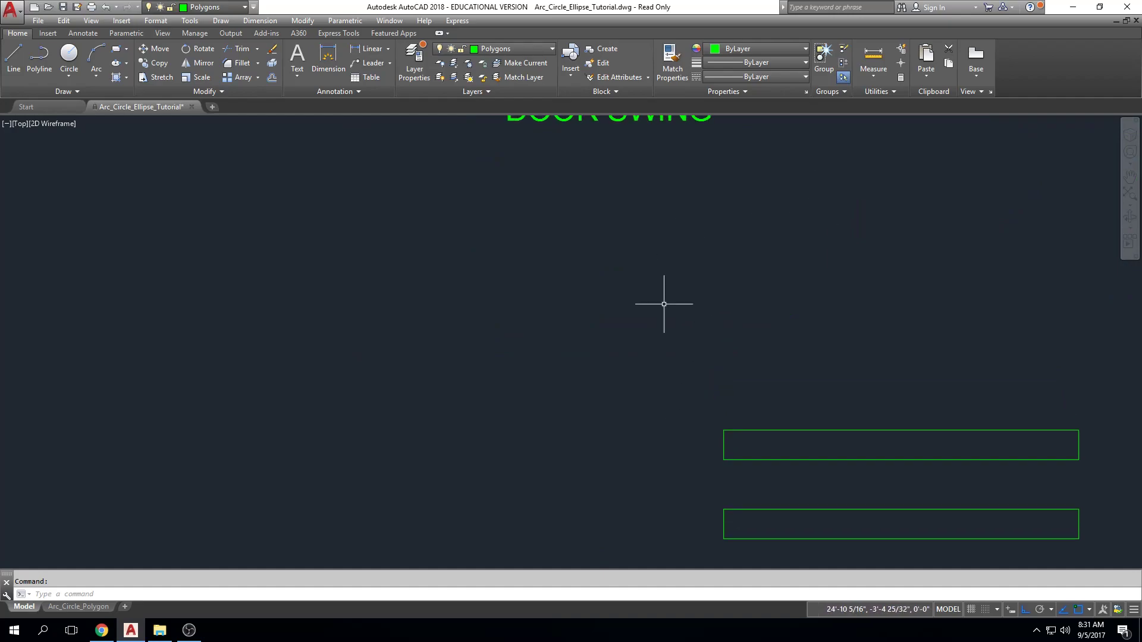
right_click(701, 295)
key("Escape")
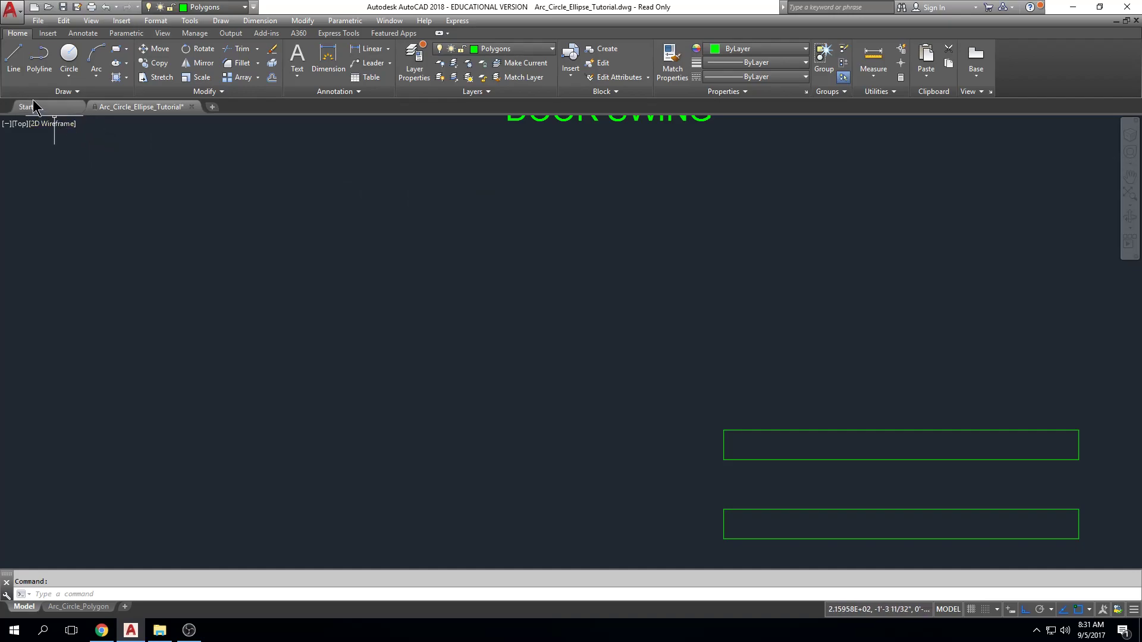
Step: Draw a vertical line starting 36 inches left of the upper narrow rectangle's lower-left corner, erasing the horizontal helper line
left_click(15, 58)
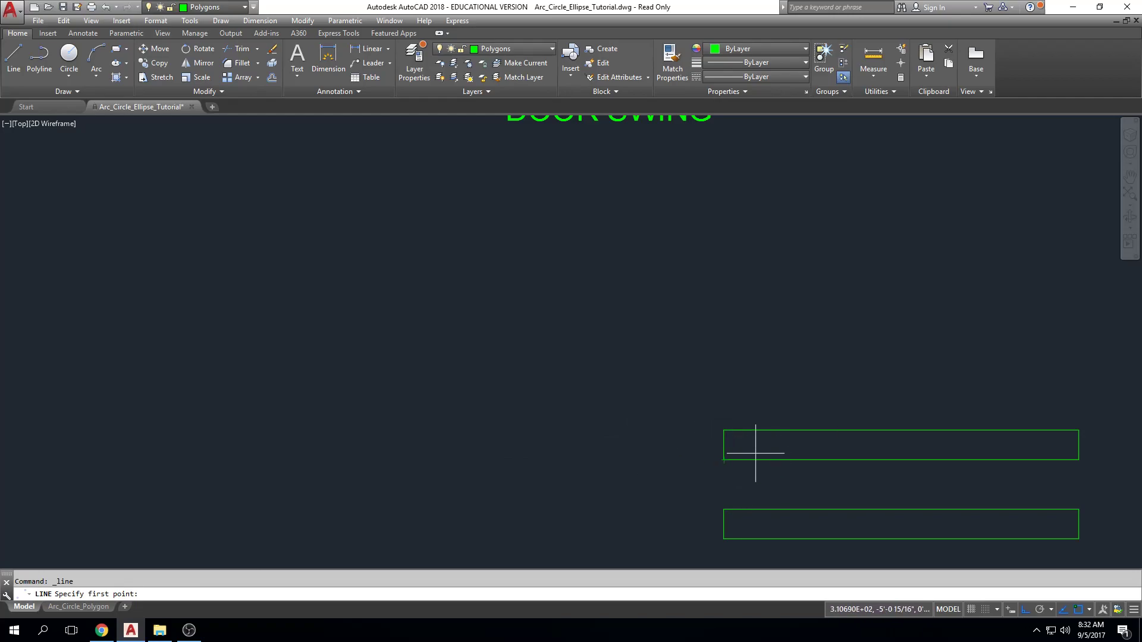
right_click(725, 460, "shift")
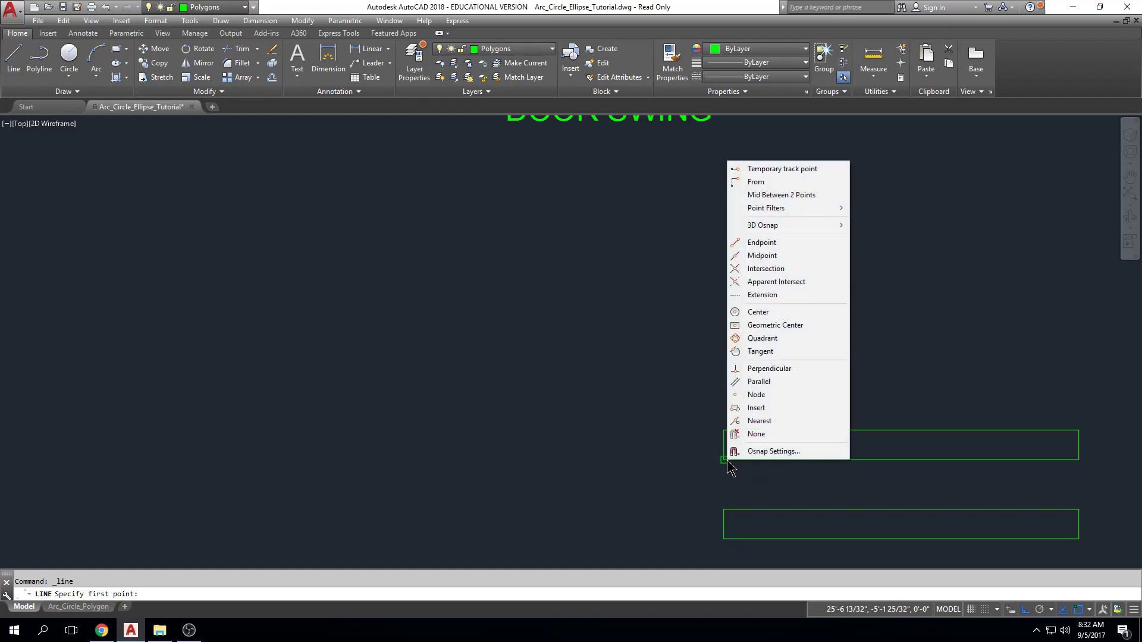
left_click(758, 182)
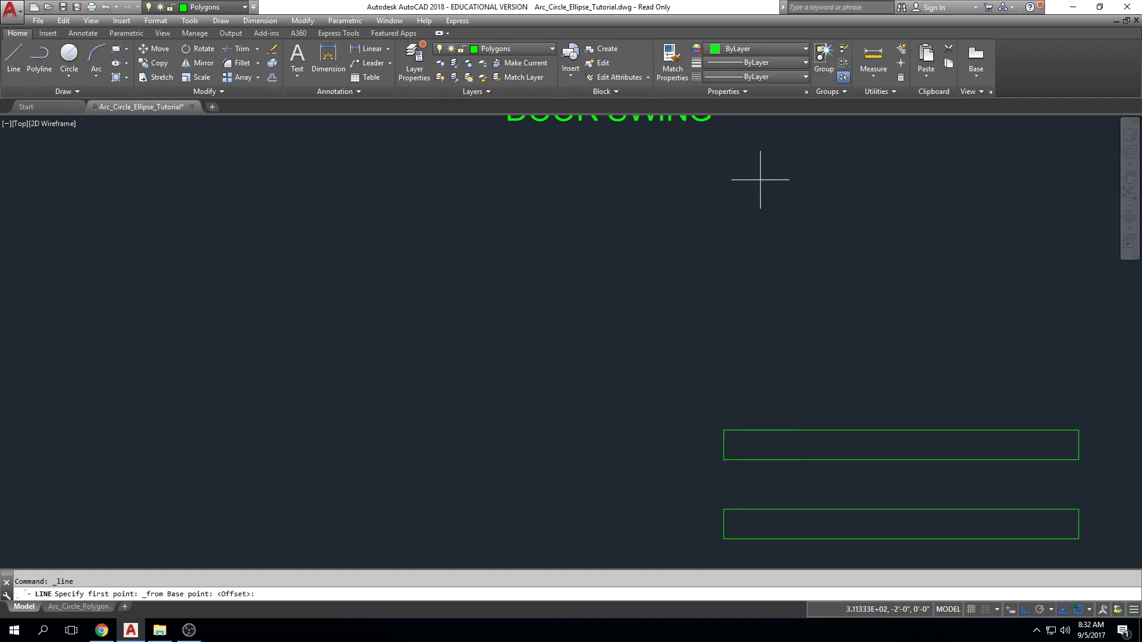
left_click(724, 460)
type("36")
key("Return")
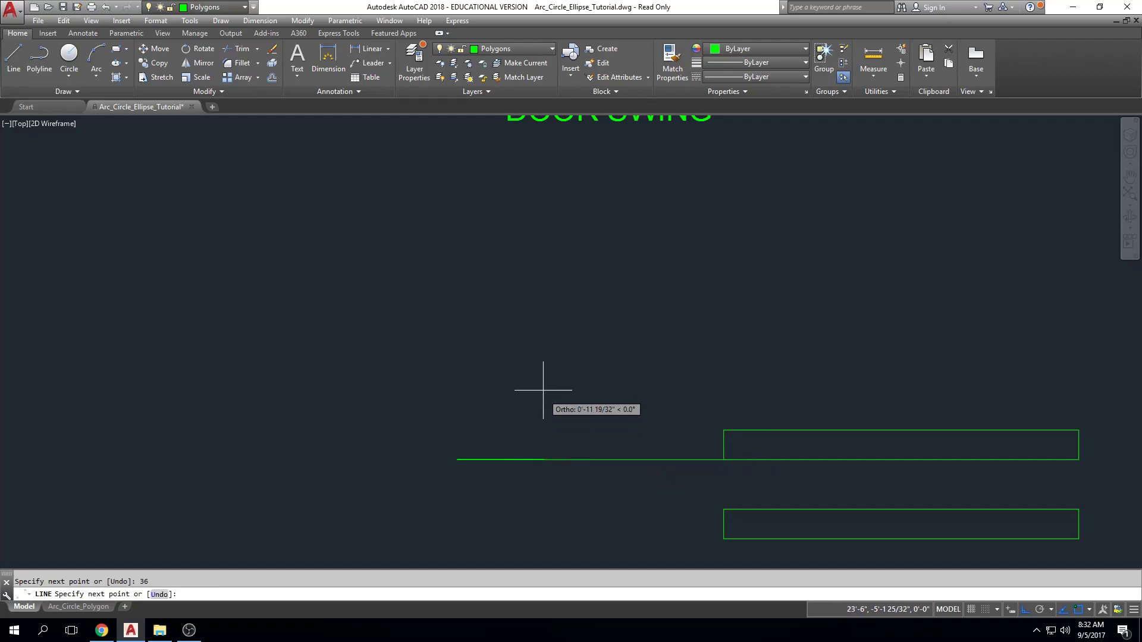
left_click(475, 250)
key("Escape")
left_click(701, 459)
key("Delete")
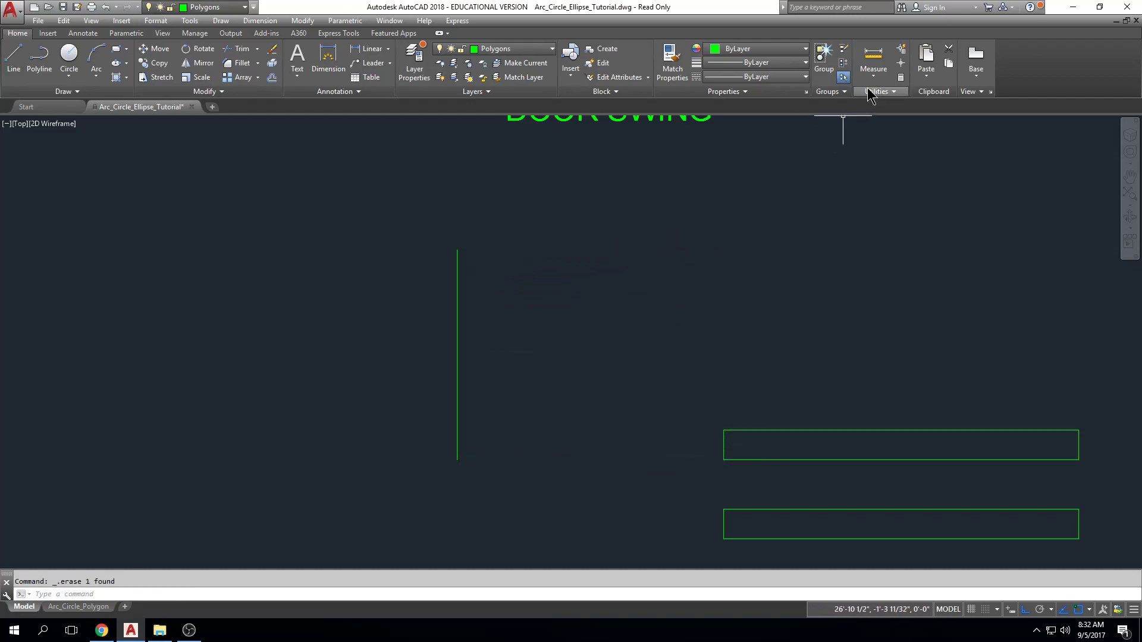
Step: Measure the distance from the upper narrow rectangle's lower-left corner to the foot of the vertical line
left_click(873, 56)
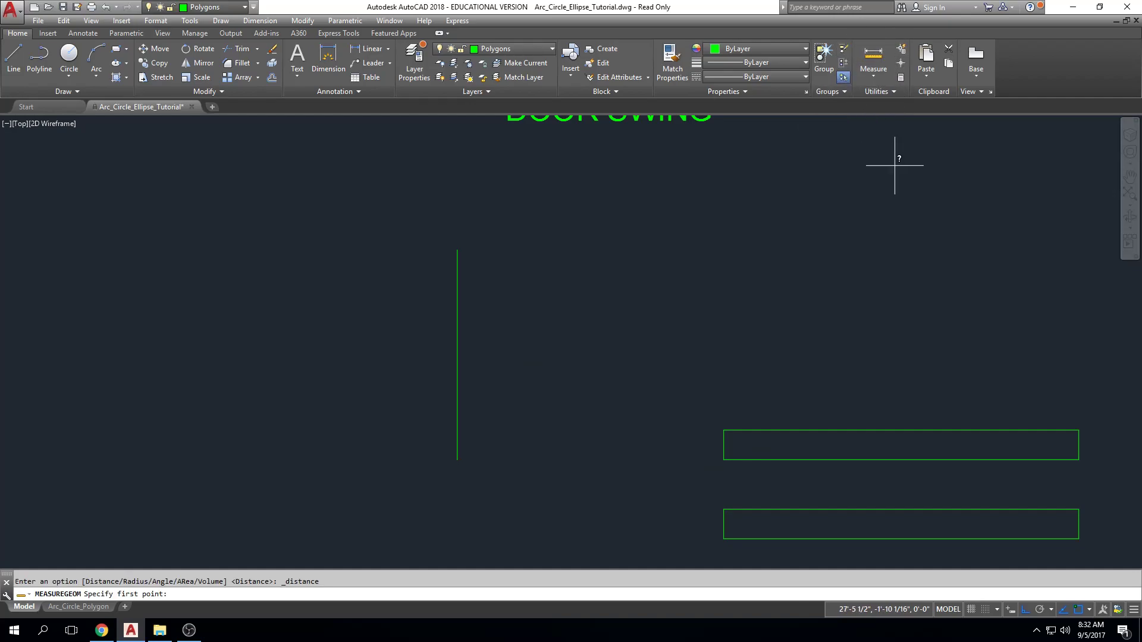
left_click(723, 459)
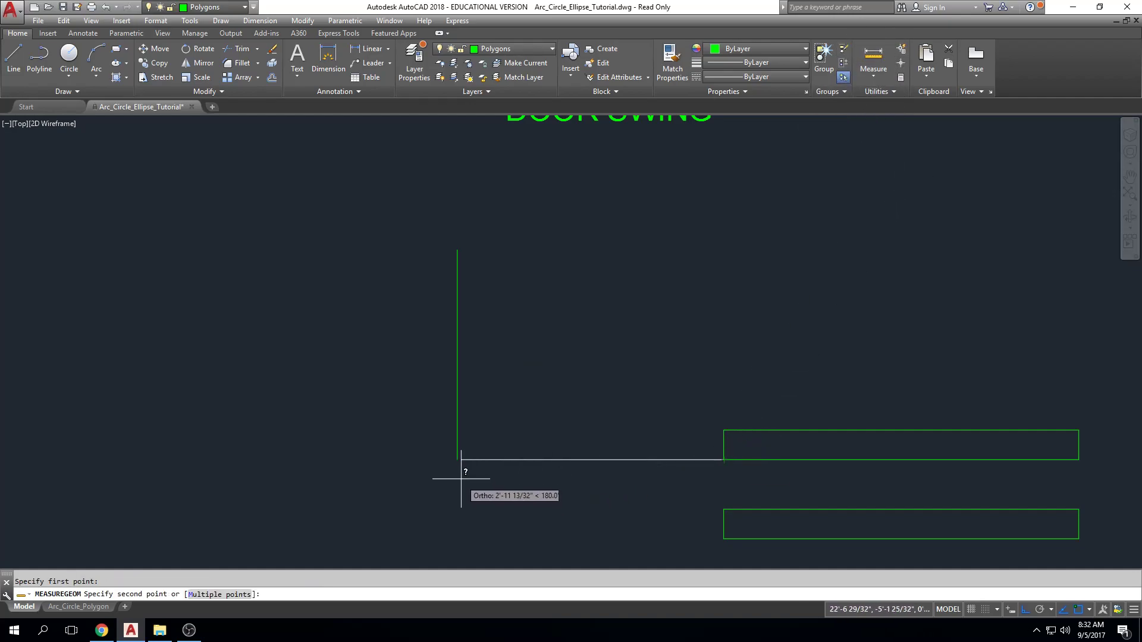
left_click(457, 459)
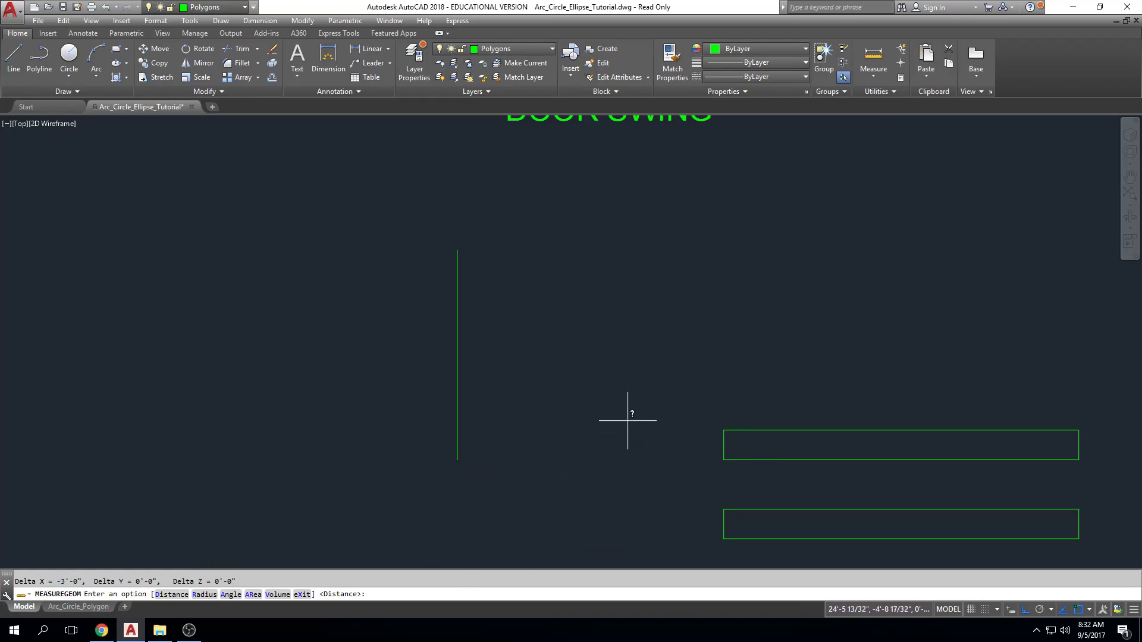
scroll(611, 430, "down", 2)
middle_click_drag(730, 360, 713, 416)
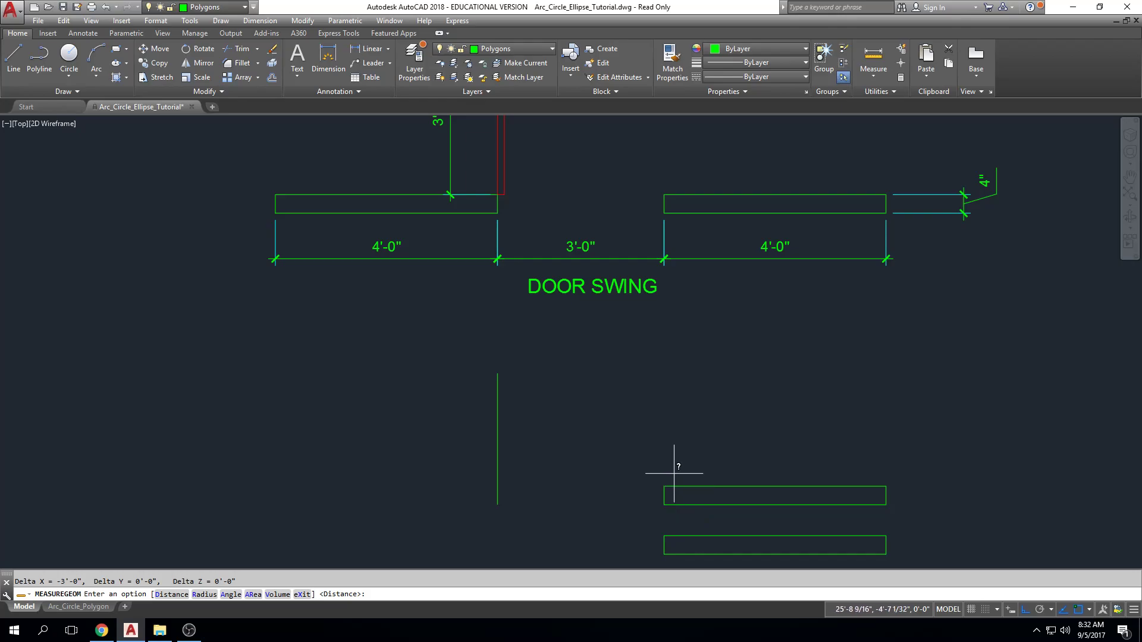
middle_click_drag(673, 474, 679, 420)
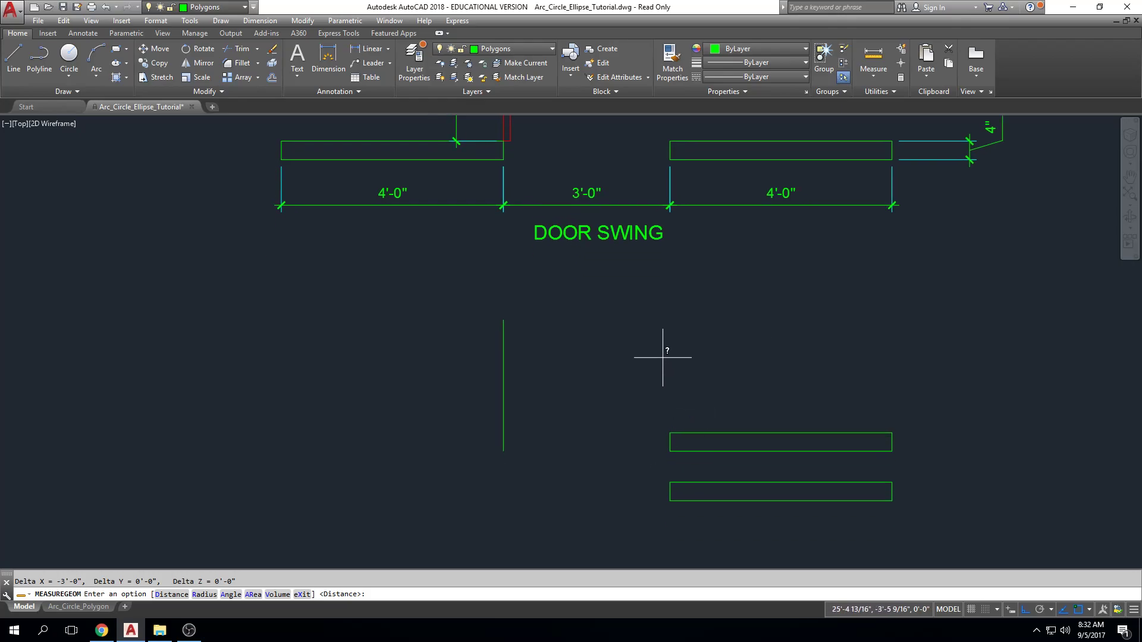
Step: Erase the practice vertical line left of the narrow rectangles
key("Escape")
left_click(565, 345)
left_click(453, 392)
key("Delete")
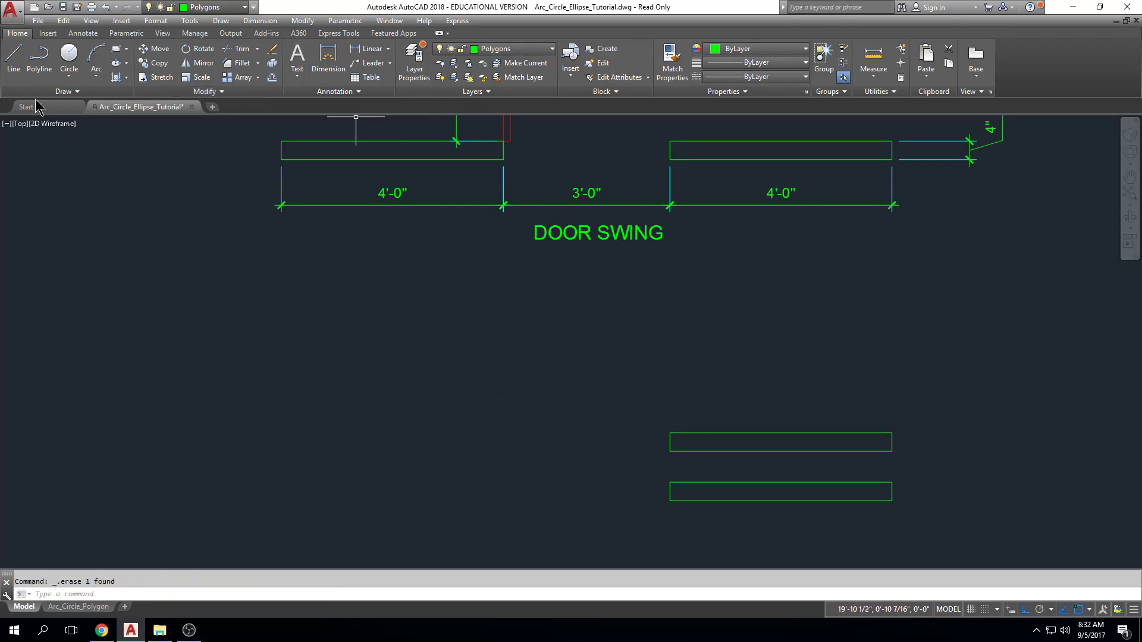
Step: Try starting a line 36 inches left of the upper narrow rectangle's lower-left corner using the From snap
left_click(13, 58)
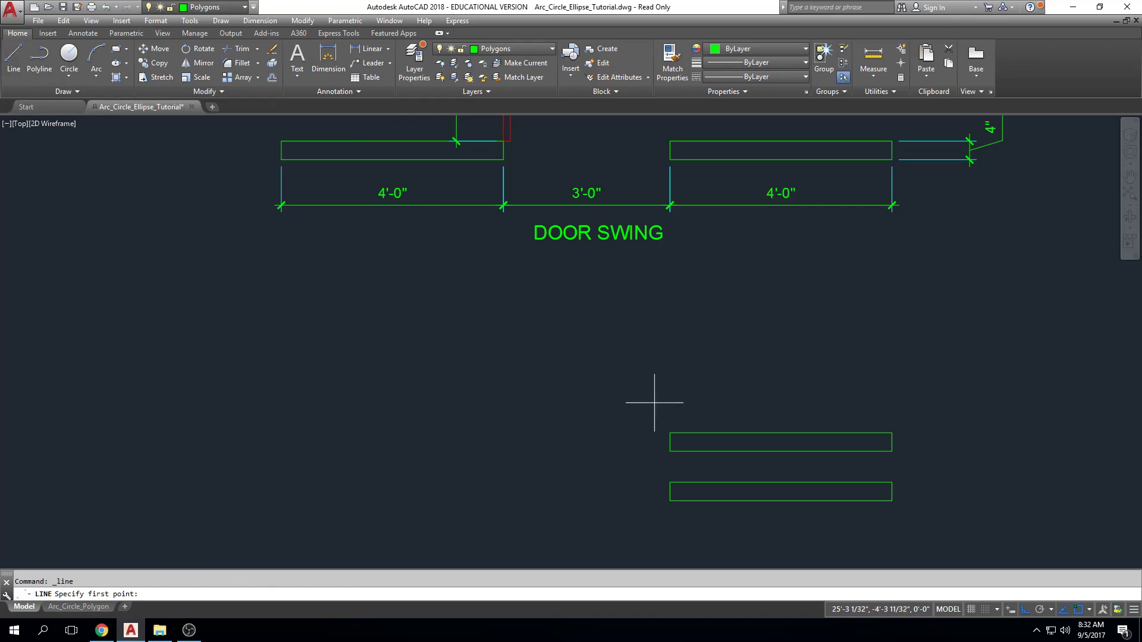
right_click(660, 452, "shift")
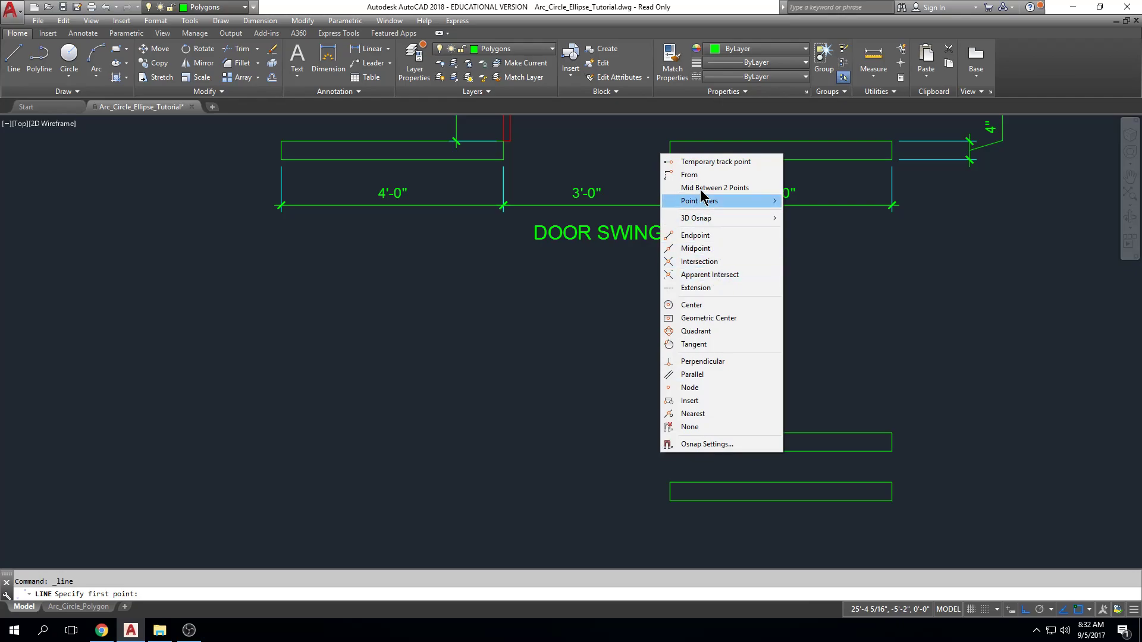
left_click(689, 175)
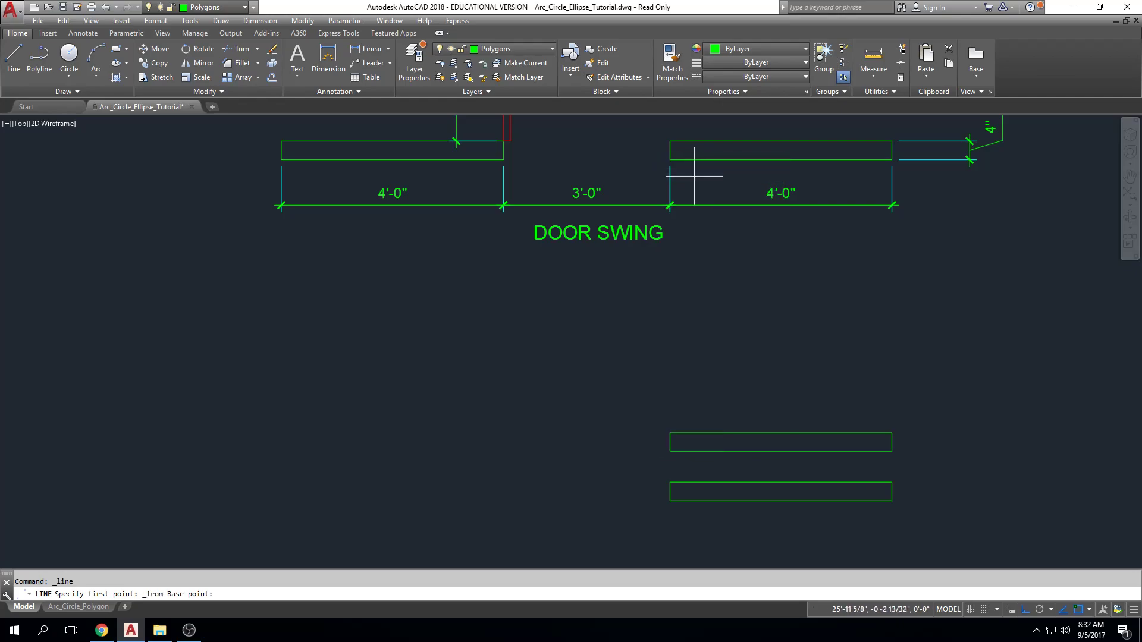
left_click(669, 451)
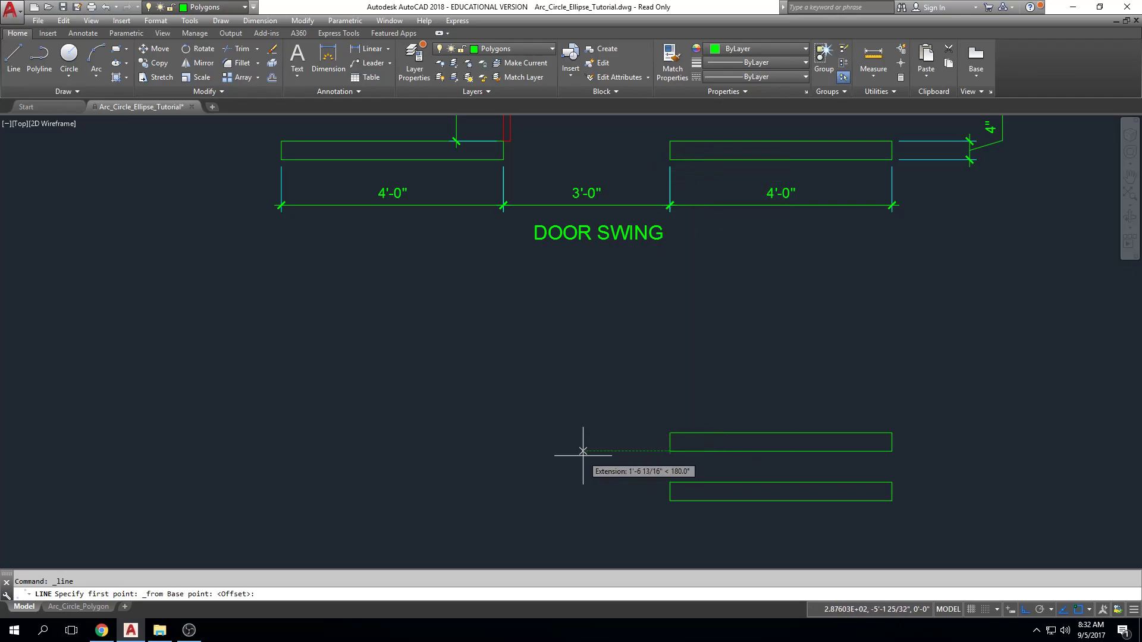
key("Return")
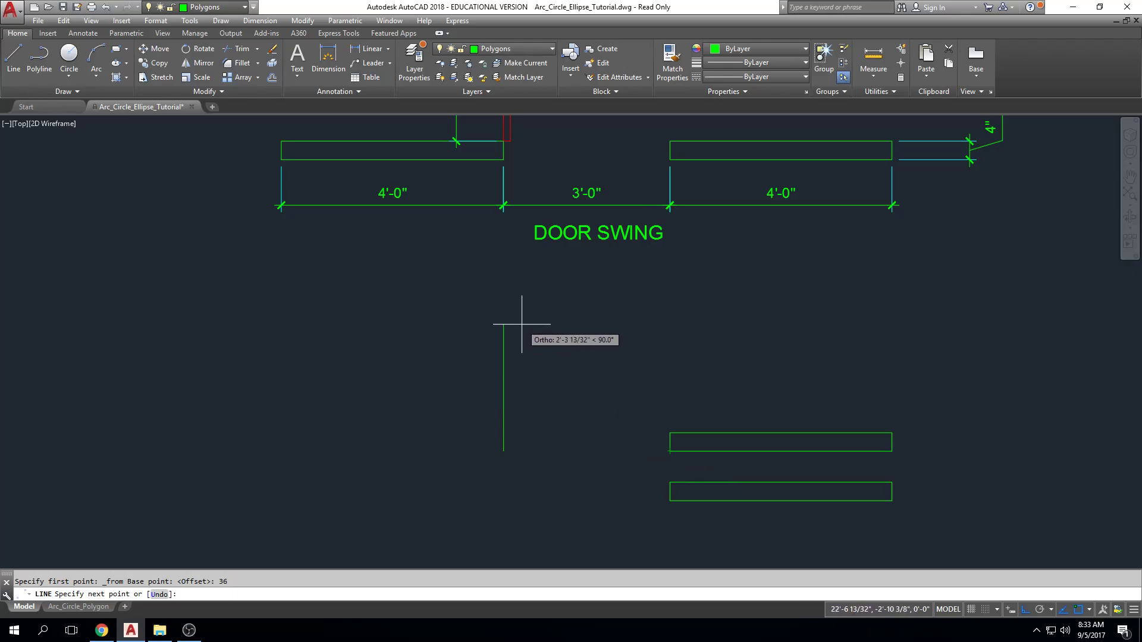
key("Escape")
Step: Draw a closed four-sided practice outline above the right wall, starting at a From offset of 24 inches from the wall's upper-left corner
middle_click_drag(769, 378, 681, 570)
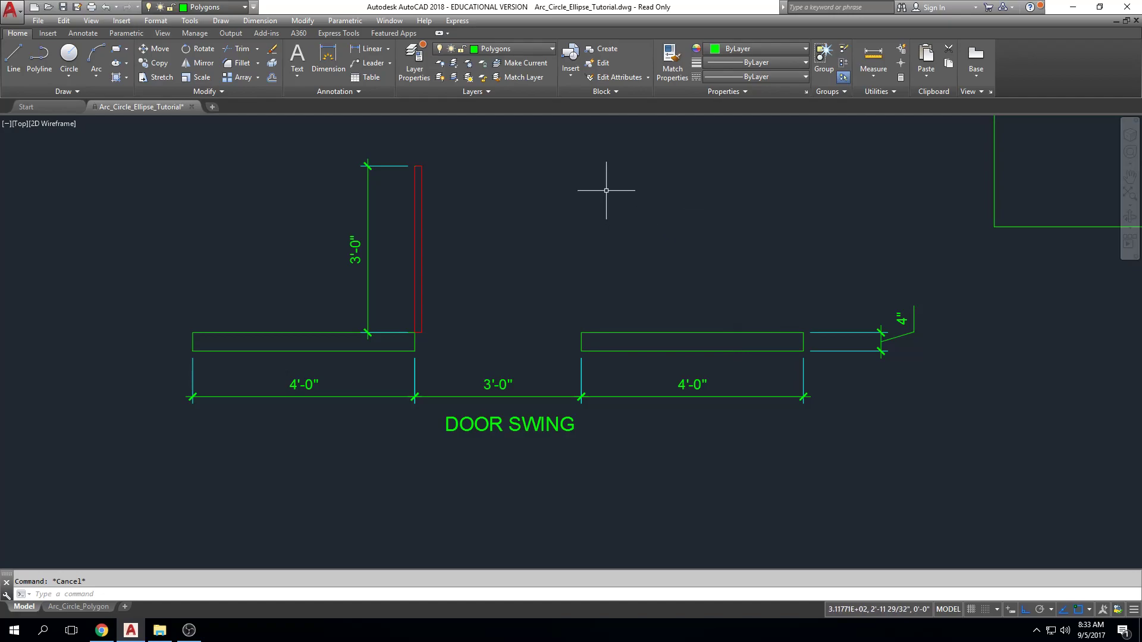
left_click(13, 57)
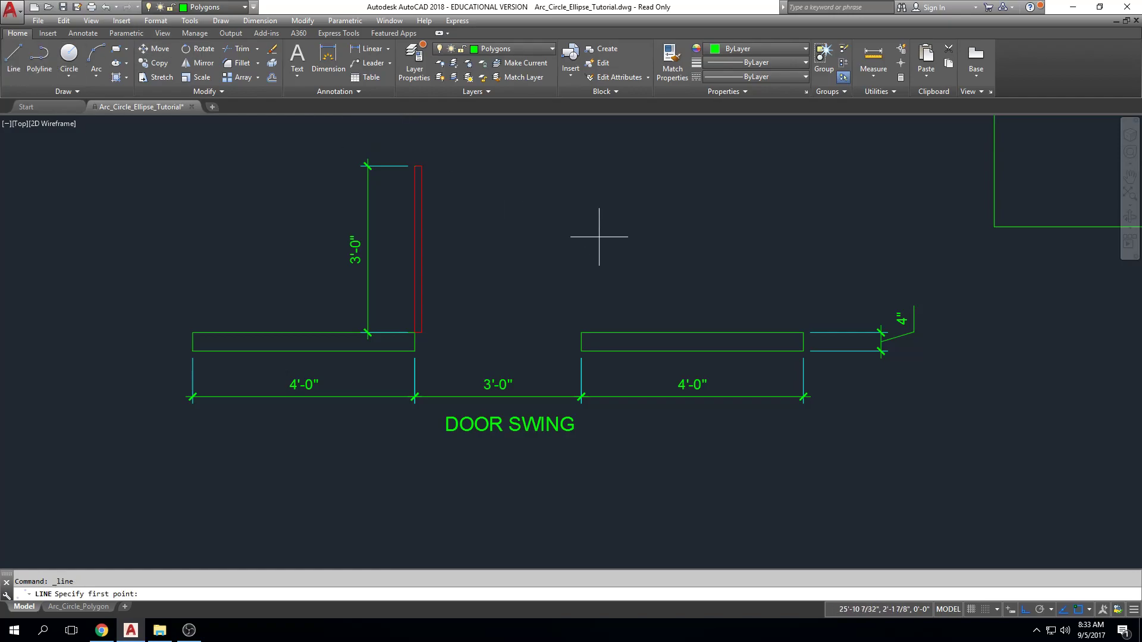
right_click(683, 230, "shift")
left_click(707, 254)
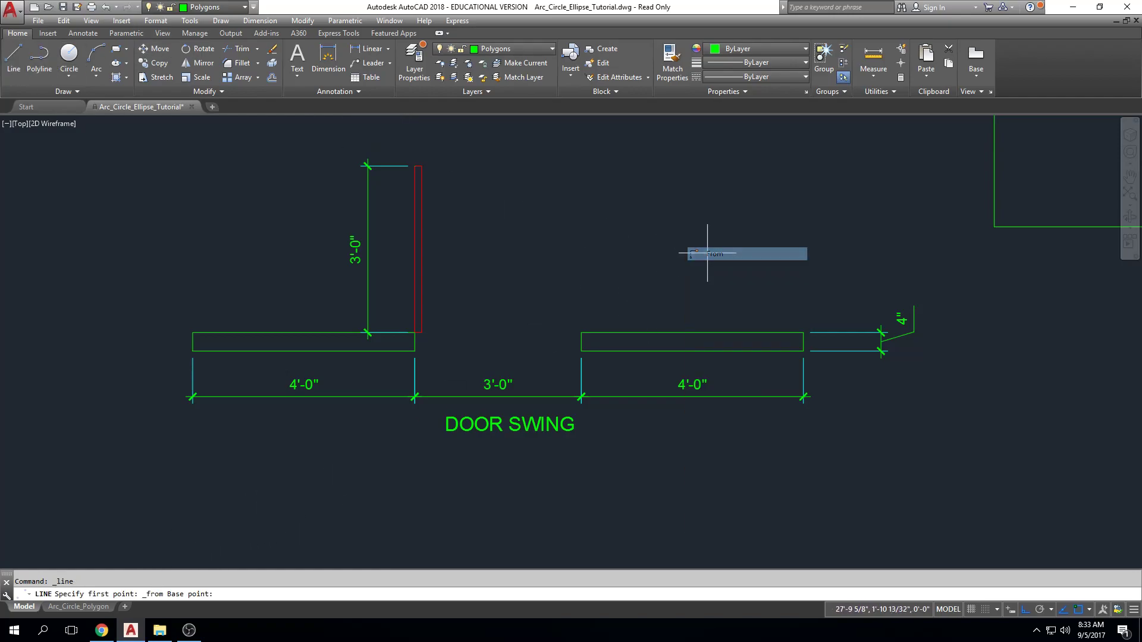
left_click(581, 332)
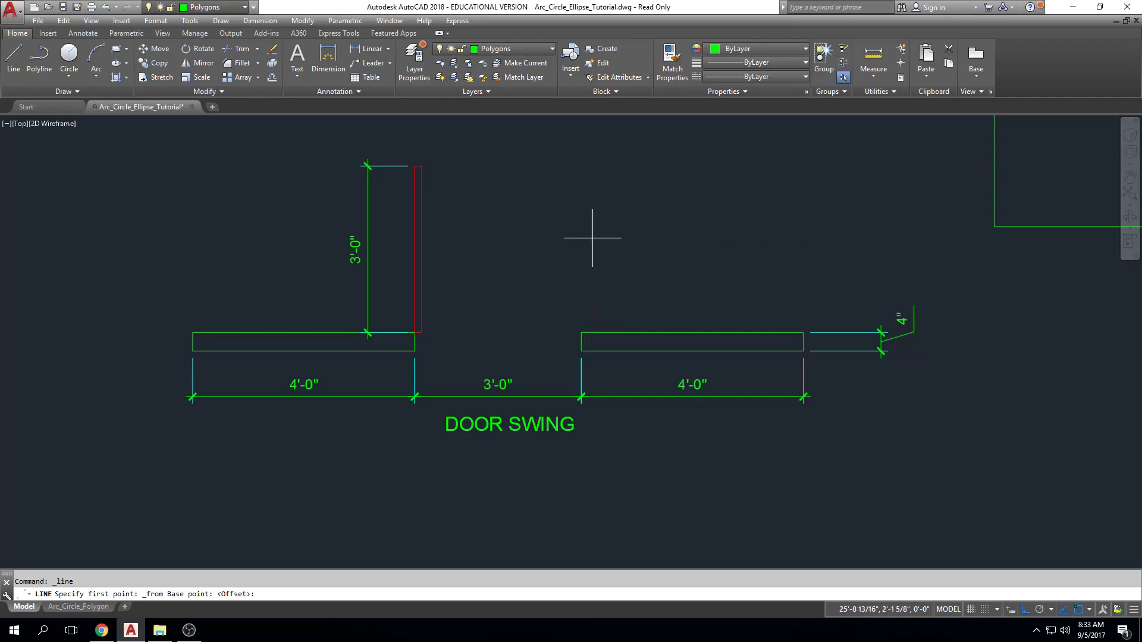
type("24")
key("Return")
left_click(773, 235)
left_click(773, 159)
left_click(584, 160)
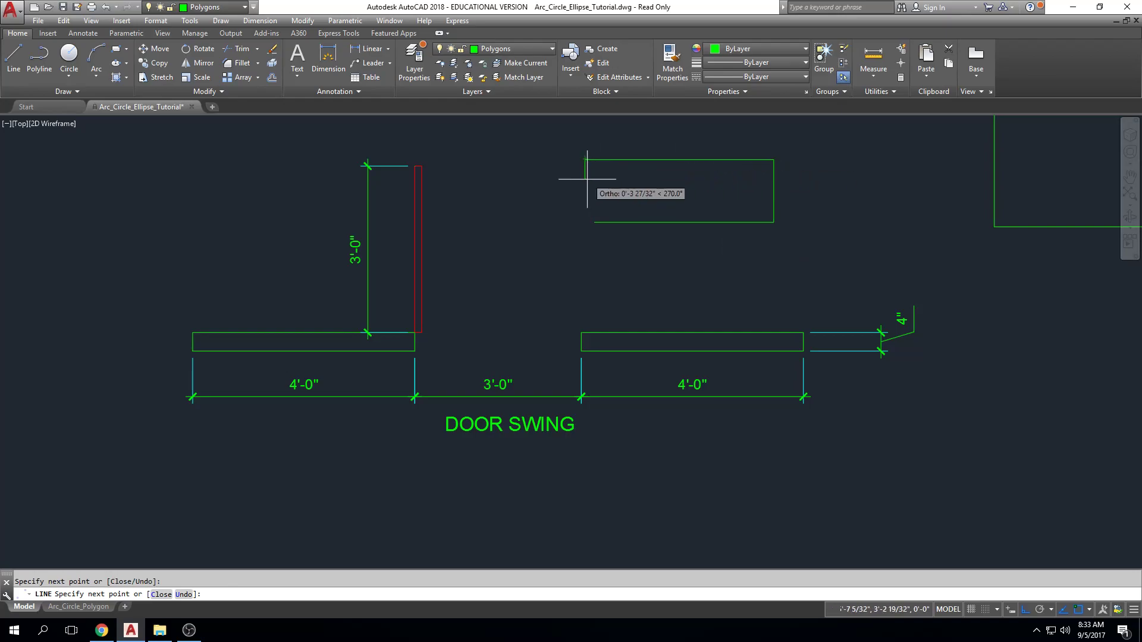
left_click(594, 222)
key("Escape")
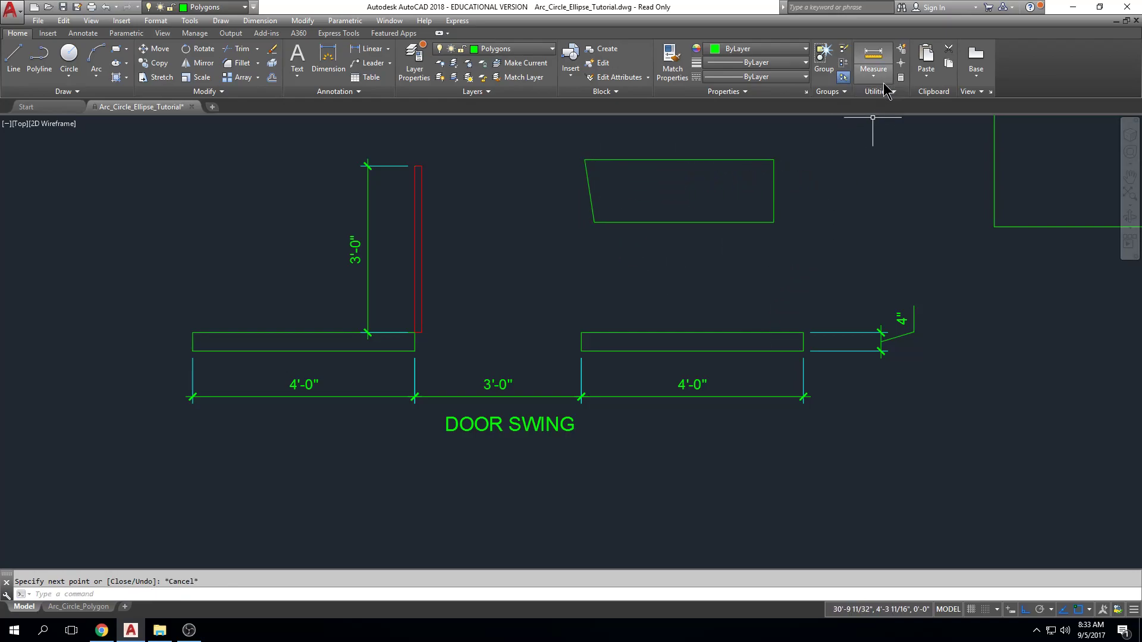
Step: Measure the vertical distance from the practice outline's lower-right corner down to the right wall, and check the Delta Y value
left_click(873, 56)
left_click(773, 221)
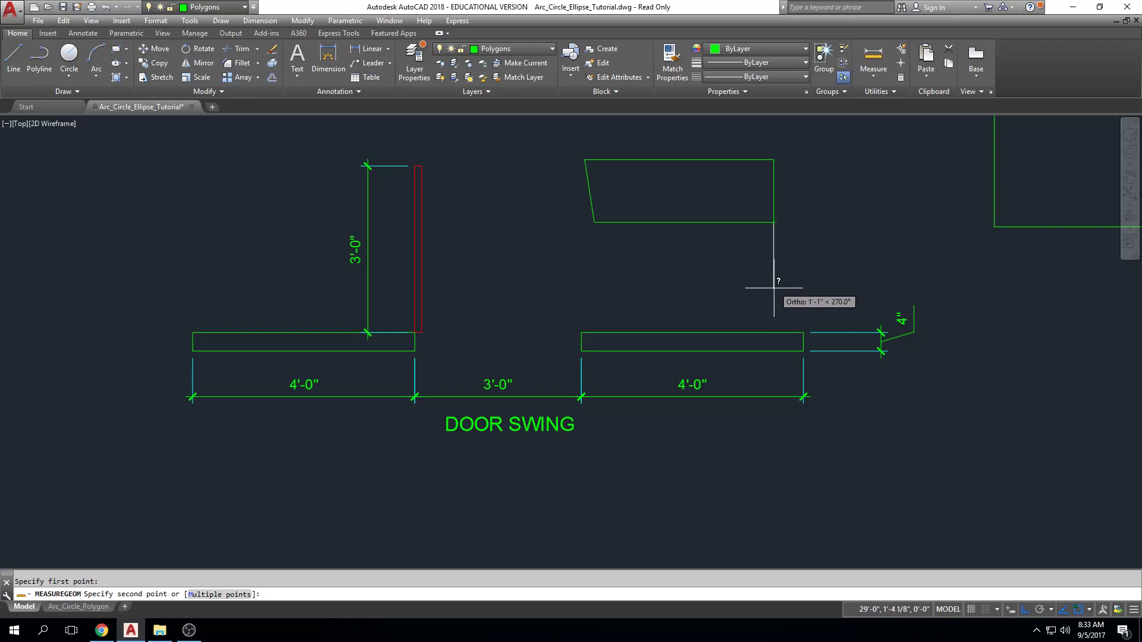
left_click(774, 328)
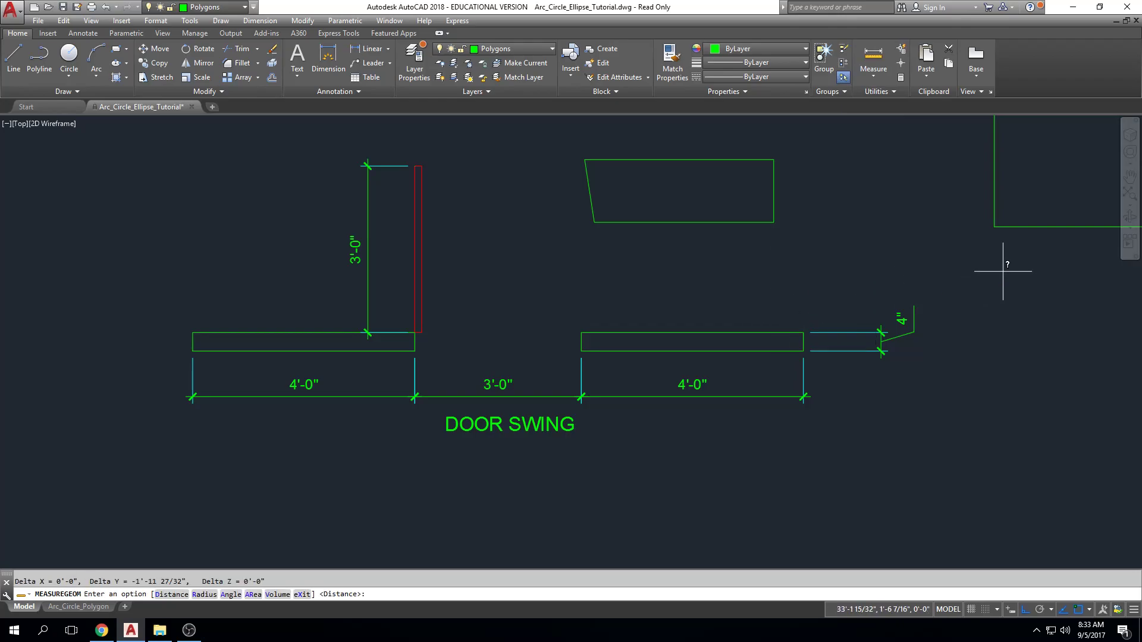
key("Return")
left_click(773, 222)
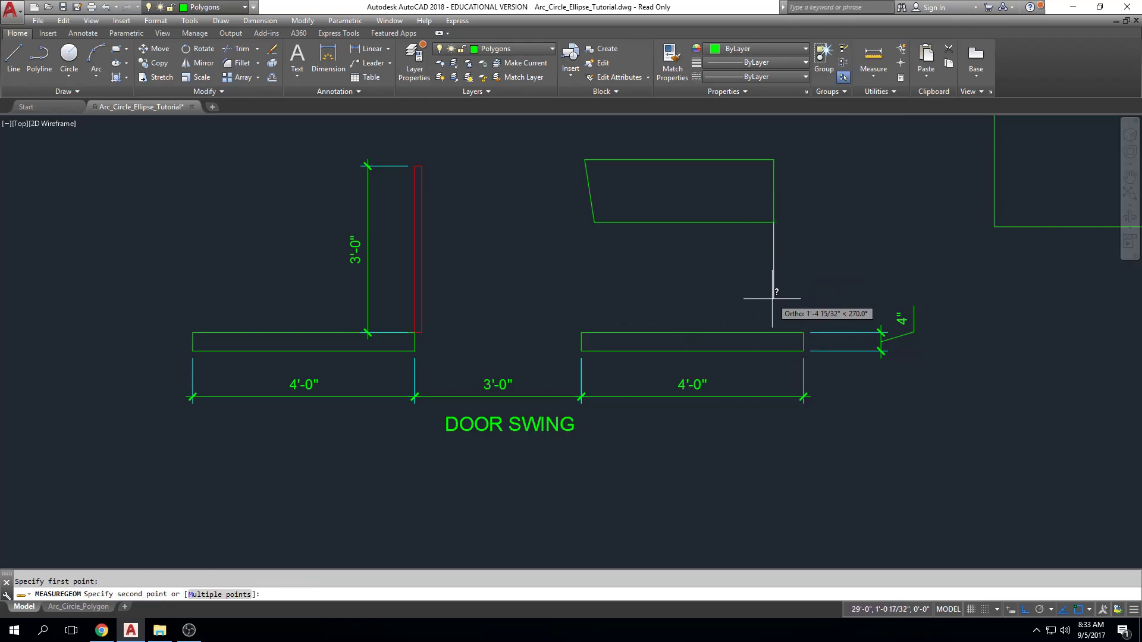
left_click(774, 328)
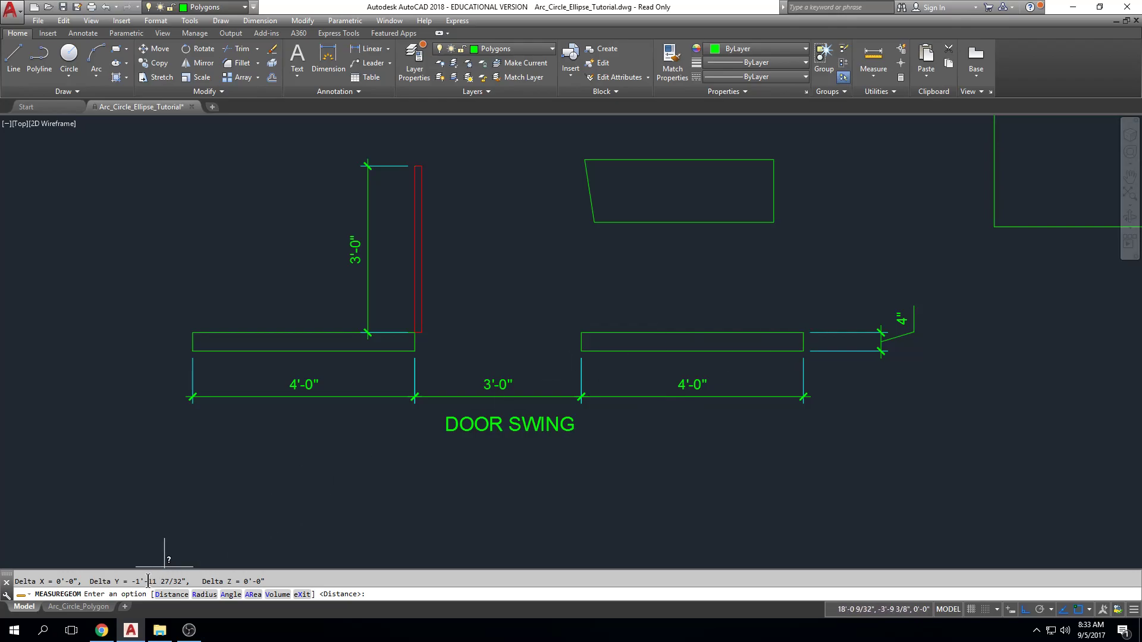
left_click_drag(125, 582, 166, 583)
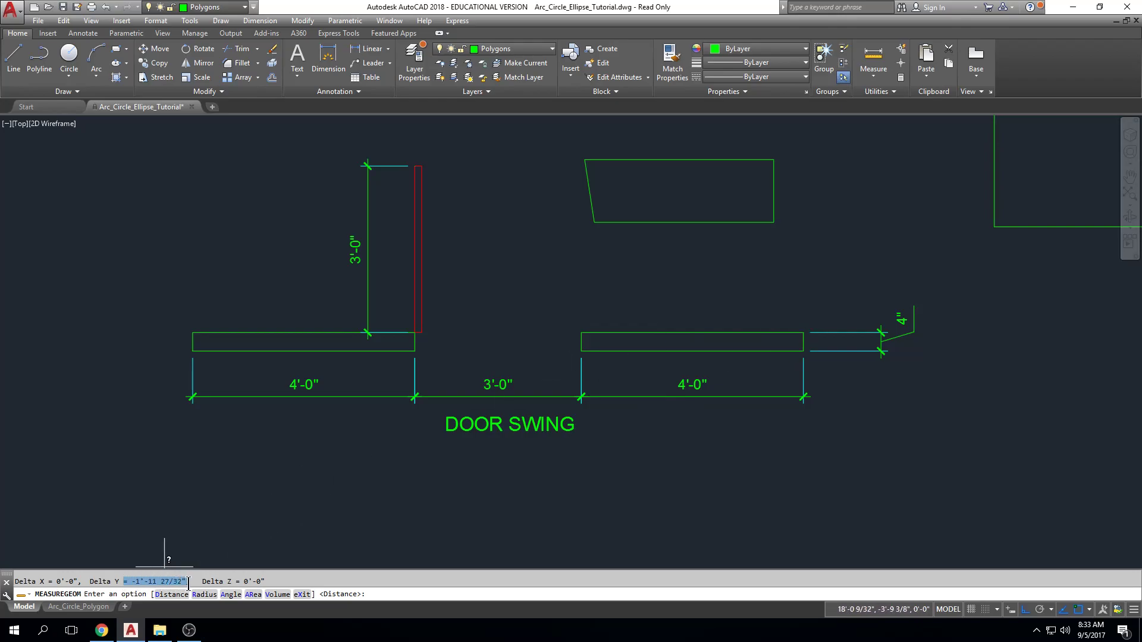
key("Escape")
Step: Erase the four-sided practice outline above the right wall
left_click(822, 131)
left_click(467, 248)
key("Delete")
Step: Draw a short horizontal line starting exactly 24 inches above the right wall's upper-left corner, using the From snap
left_click(8, 58)
scroll(721, 326, "up", 2)
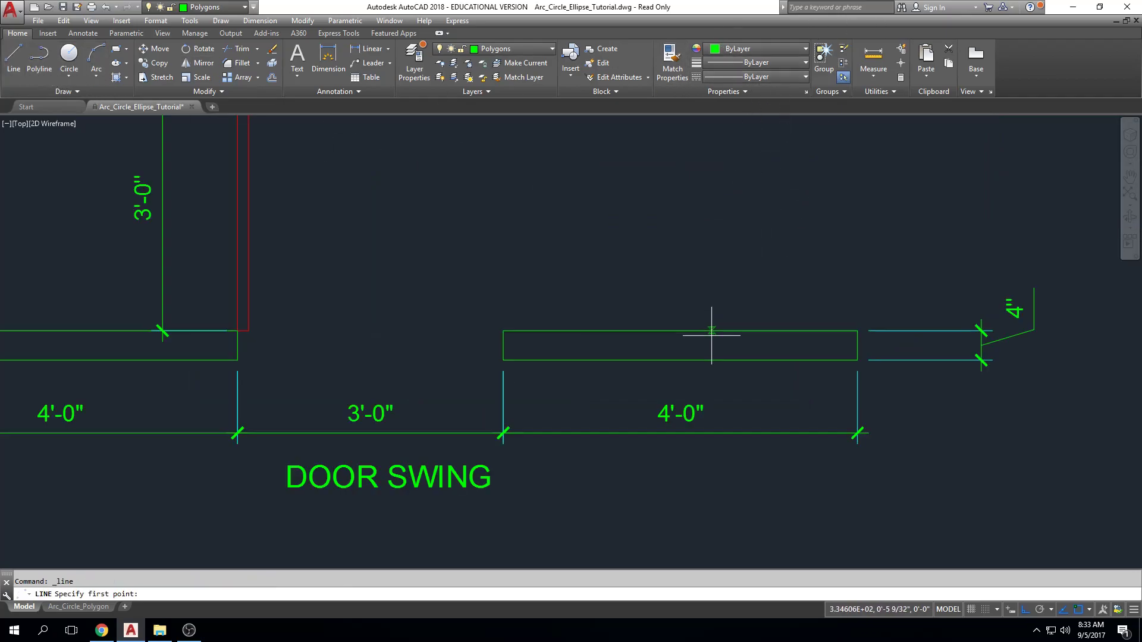
right_click(713, 258, "shift")
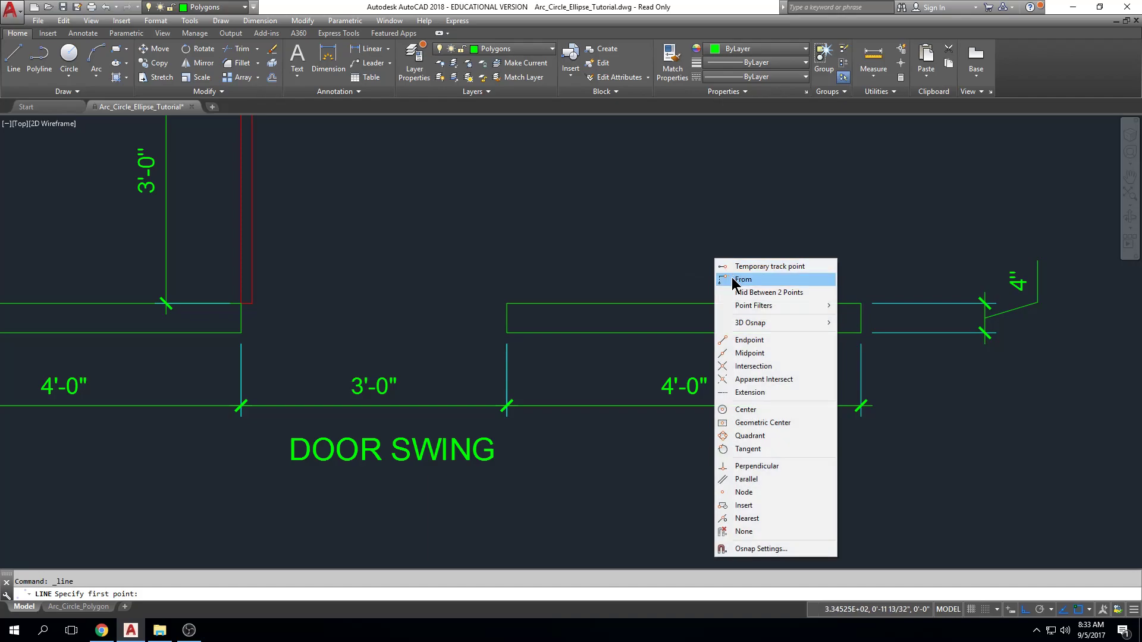
left_click(731, 277)
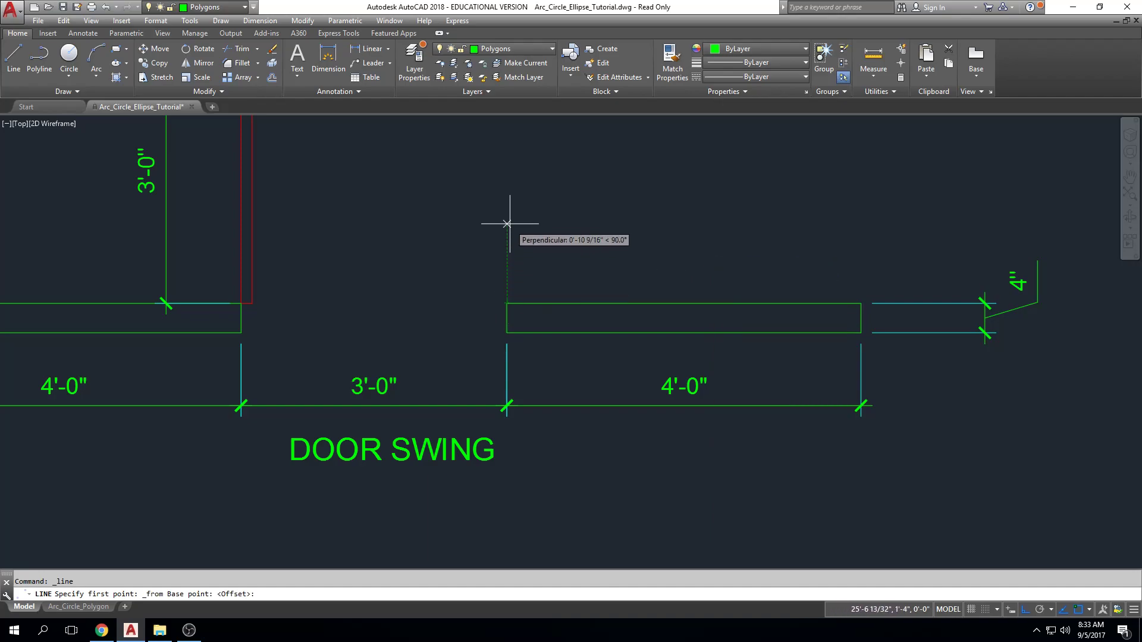
type("24")
key("Return")
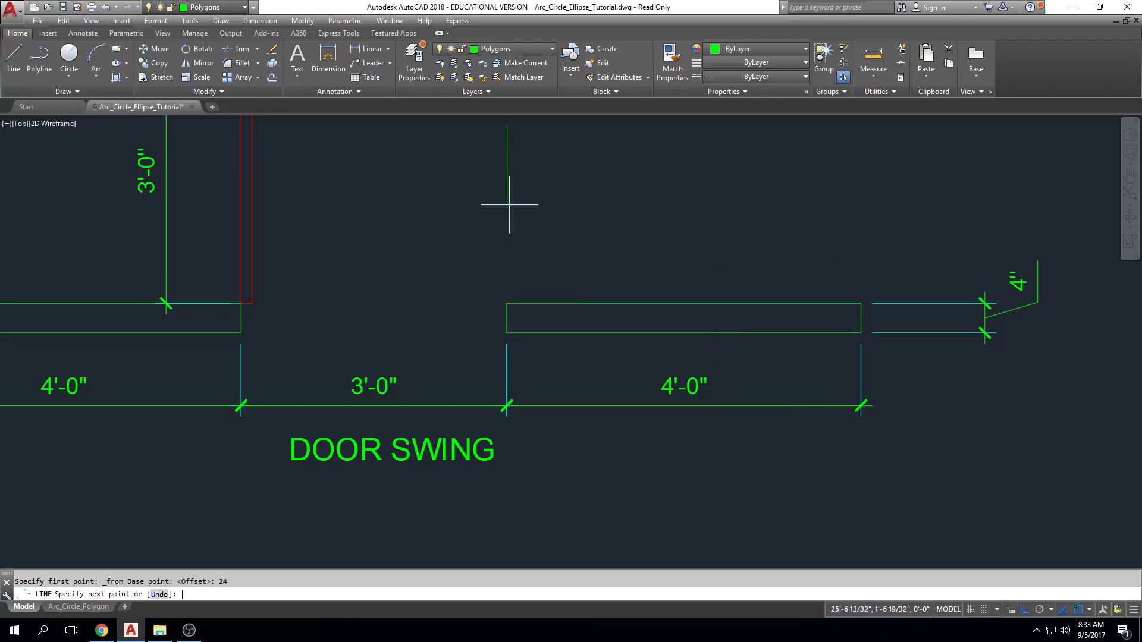
middle_click_drag(555, 173, 555, 221)
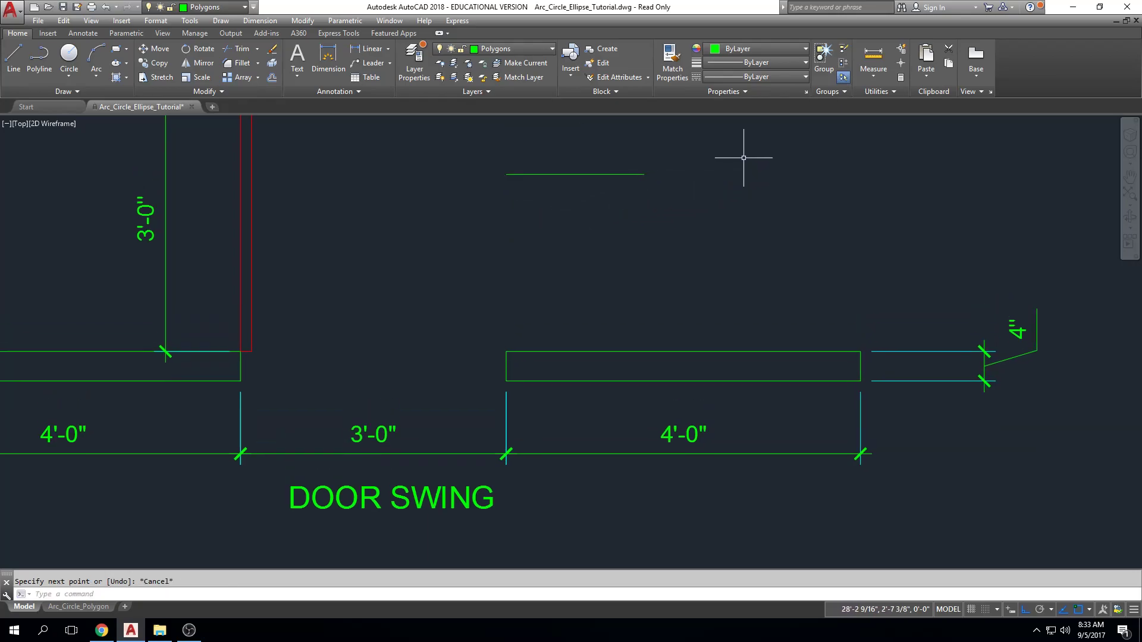
Step: Measure the vertical distance from the short horizontal line's left end to the right wall's upper-left corner
left_click(873, 59)
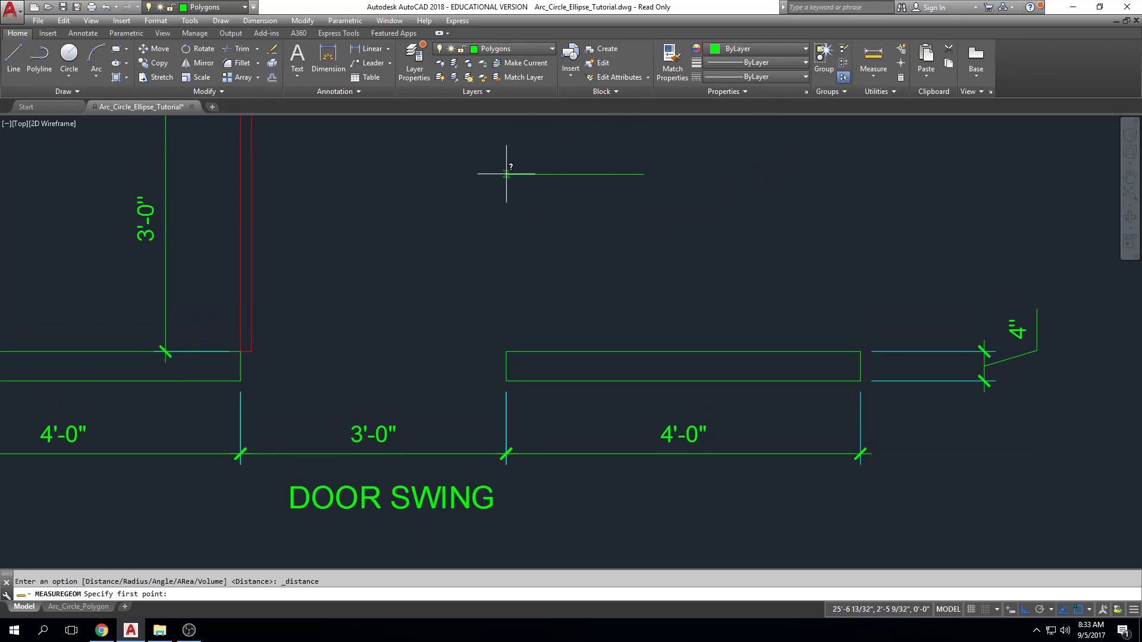
left_click(506, 174)
left_click(506, 351)
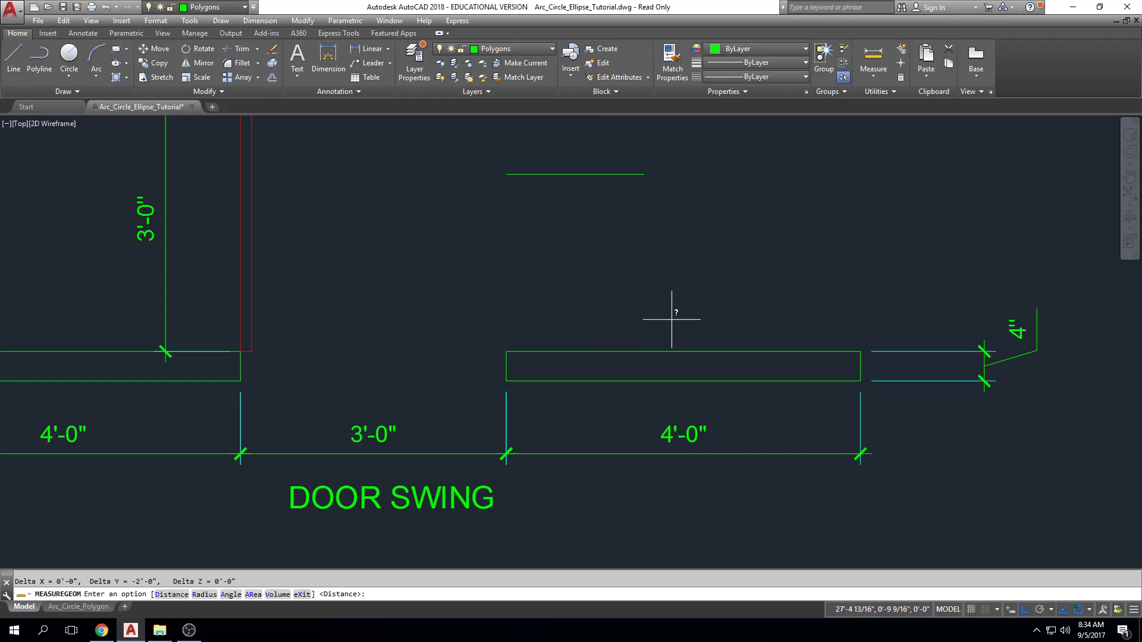
middle_click_drag(743, 213, 744, 283)
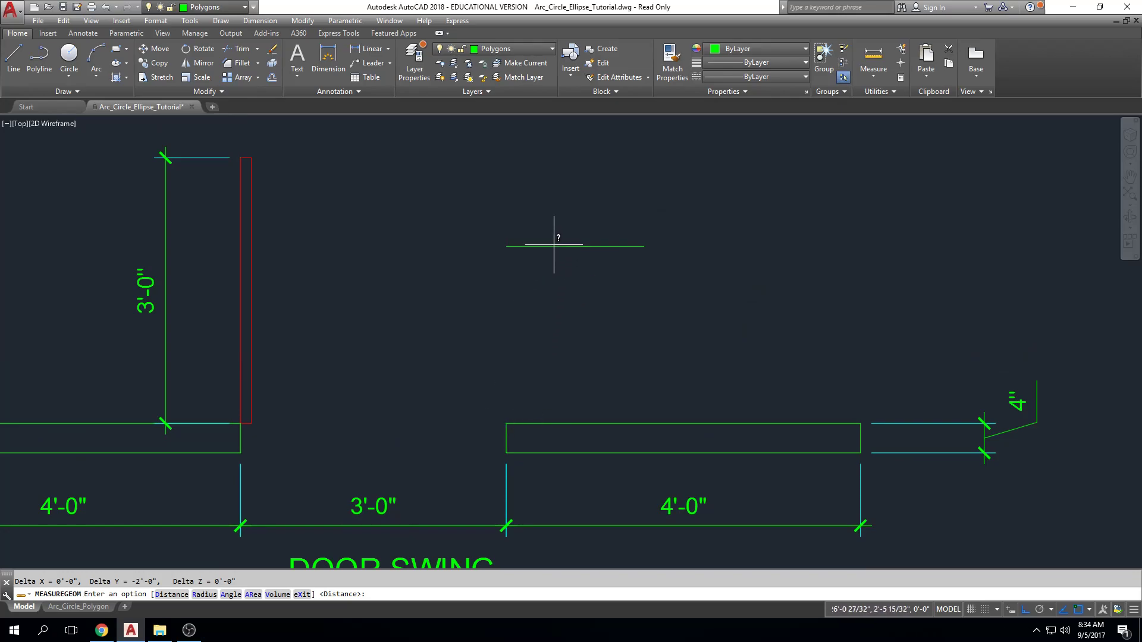
key("Escape")
Step: Draw a 3' horizontal line leftward from the upper narrow rectangle's upper-left corner to span the door opening
scroll(673, 302, "down", 3)
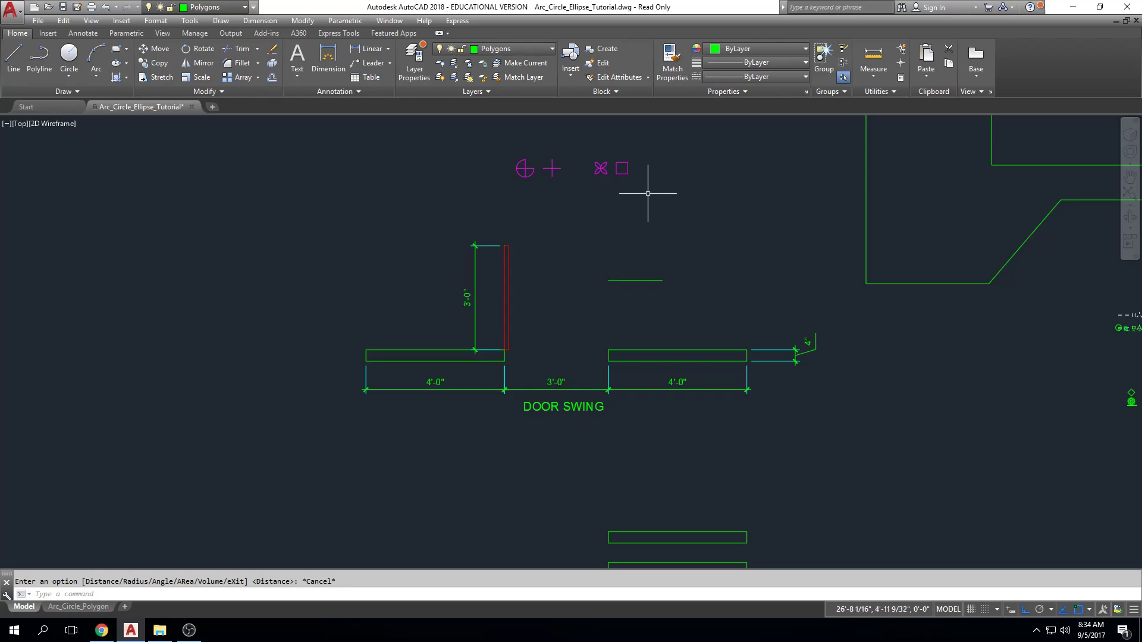
middle_click_drag(558, 347, 657, 266)
scroll(655, 266, "up", 2)
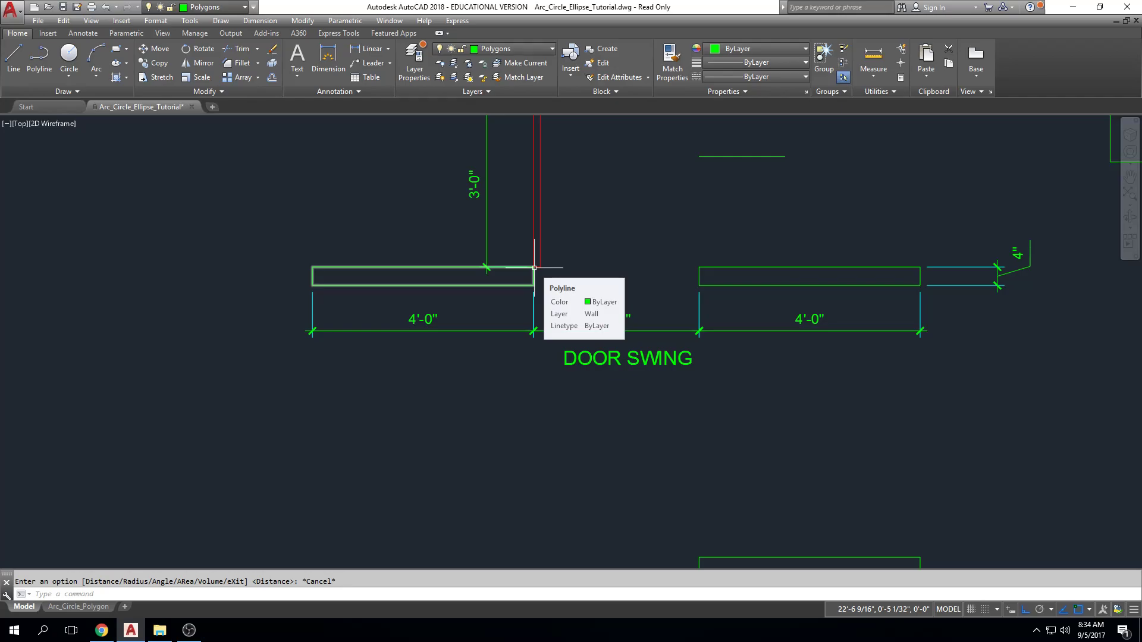
middle_click_drag(658, 364, 667, 257)
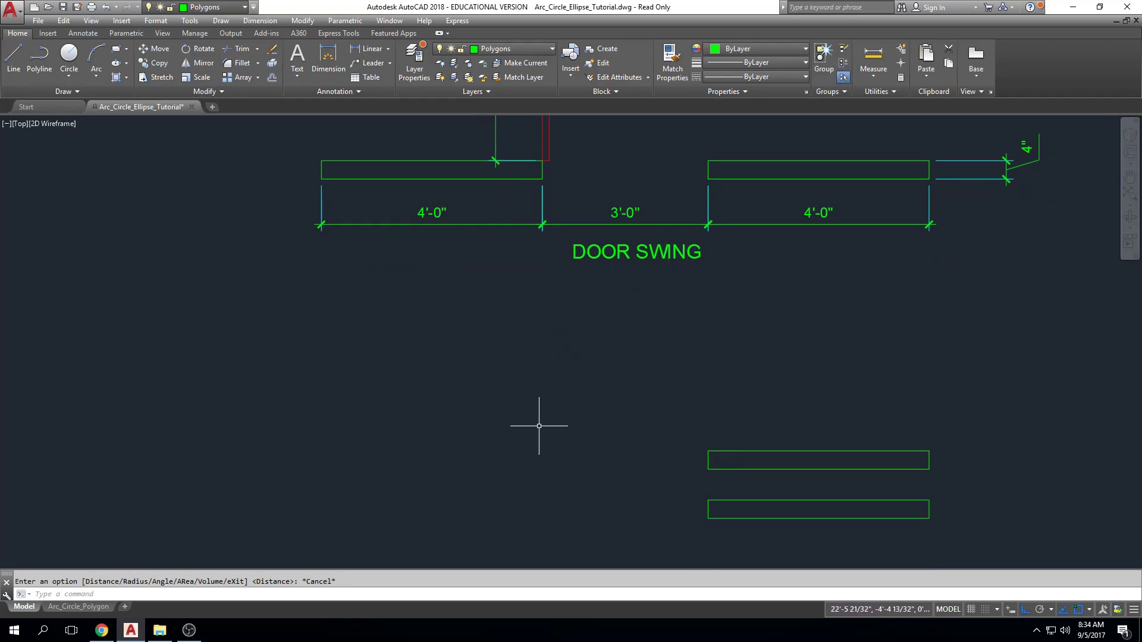
key("Escape")
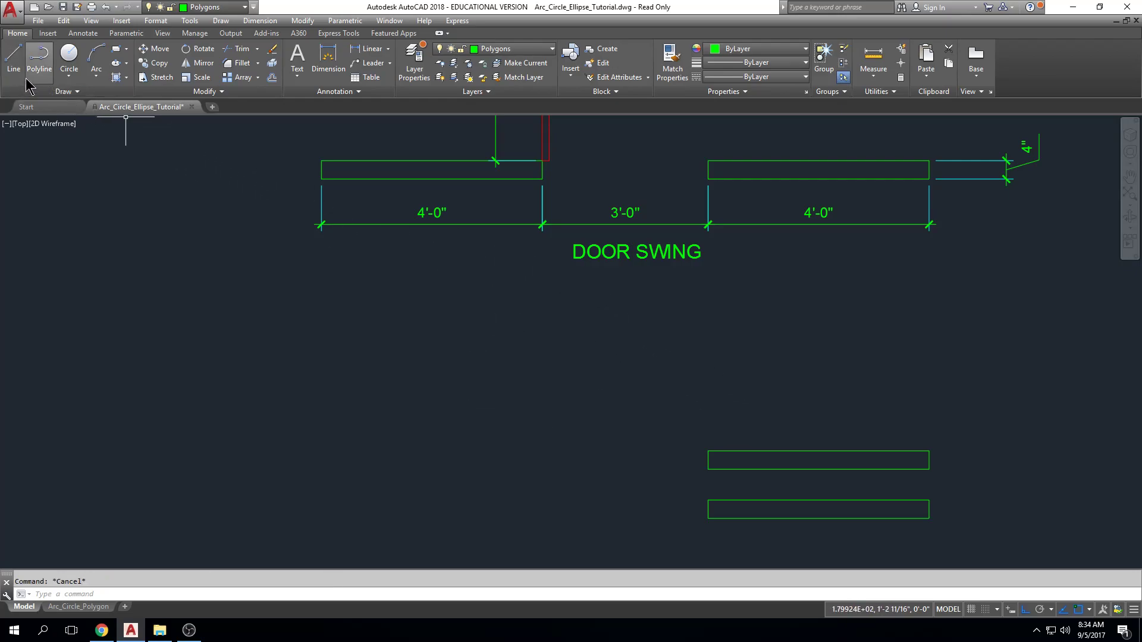
left_click(14, 58)
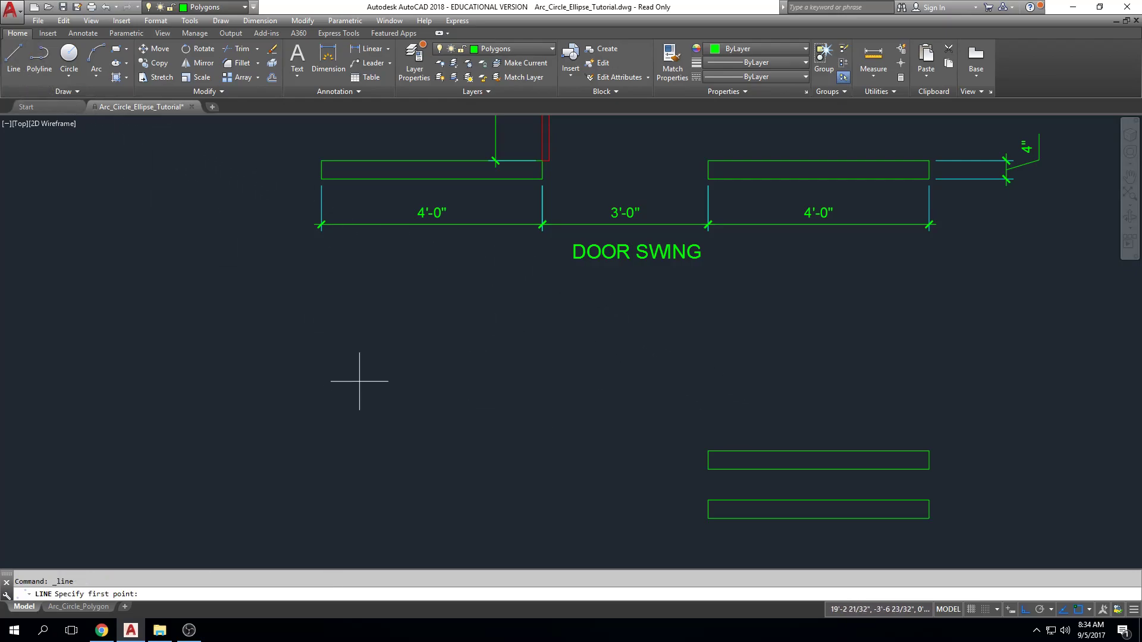
left_click(708, 451)
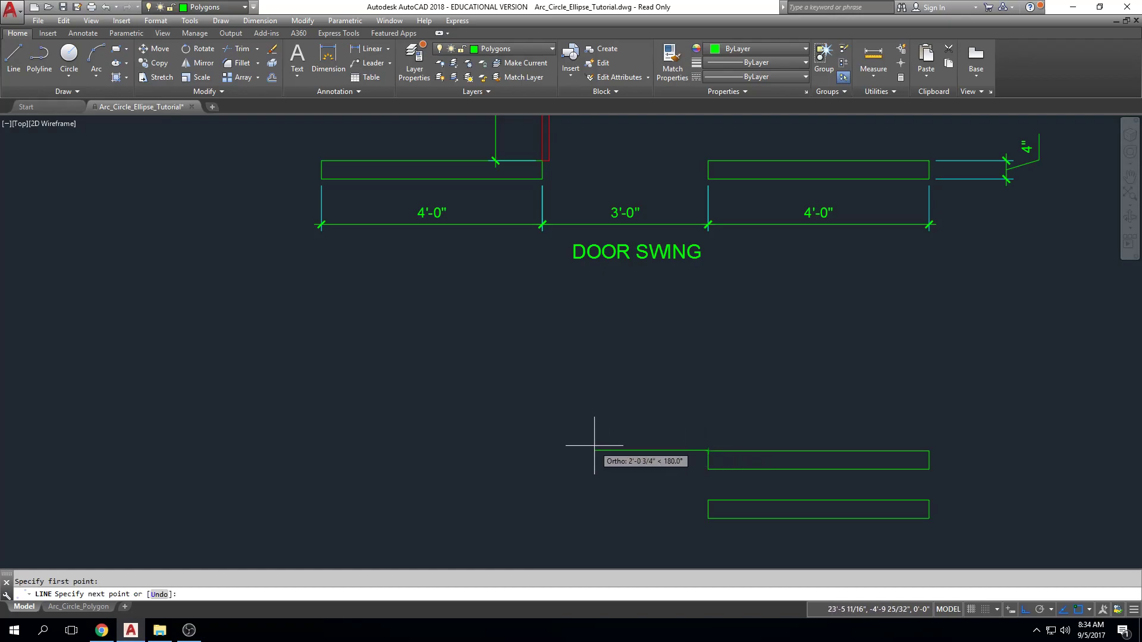
type("3'")
key("Return")
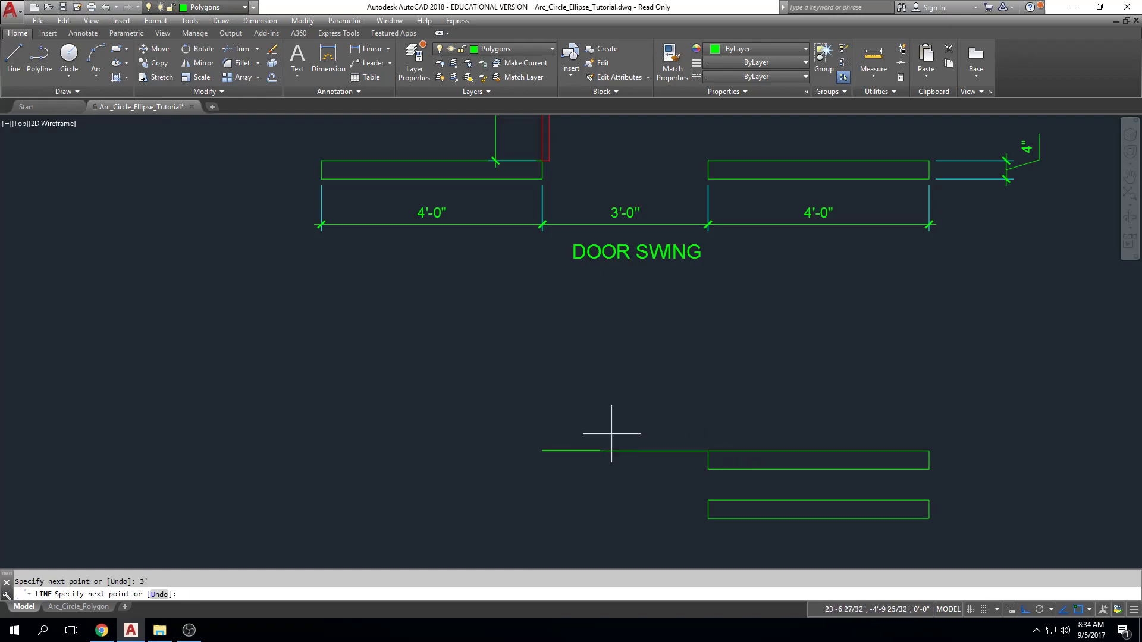
key("Escape")
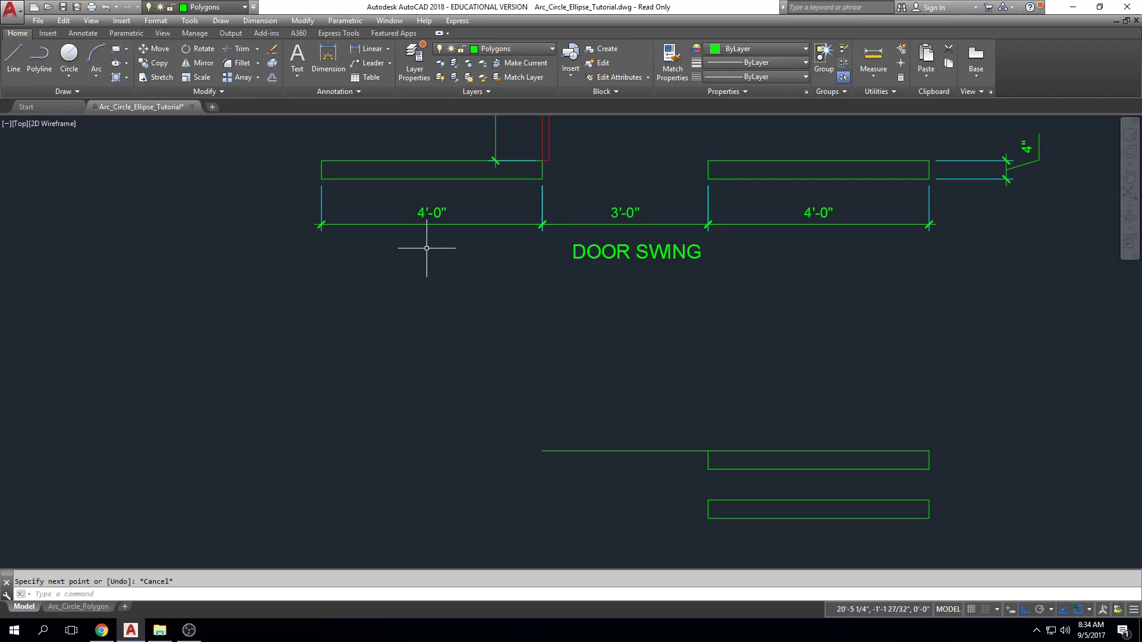
Step: Draw the door as a closed outline 36 inches tall and 2 inches wide, rising from the opening line's left end
scroll(624, 214, "down", 3)
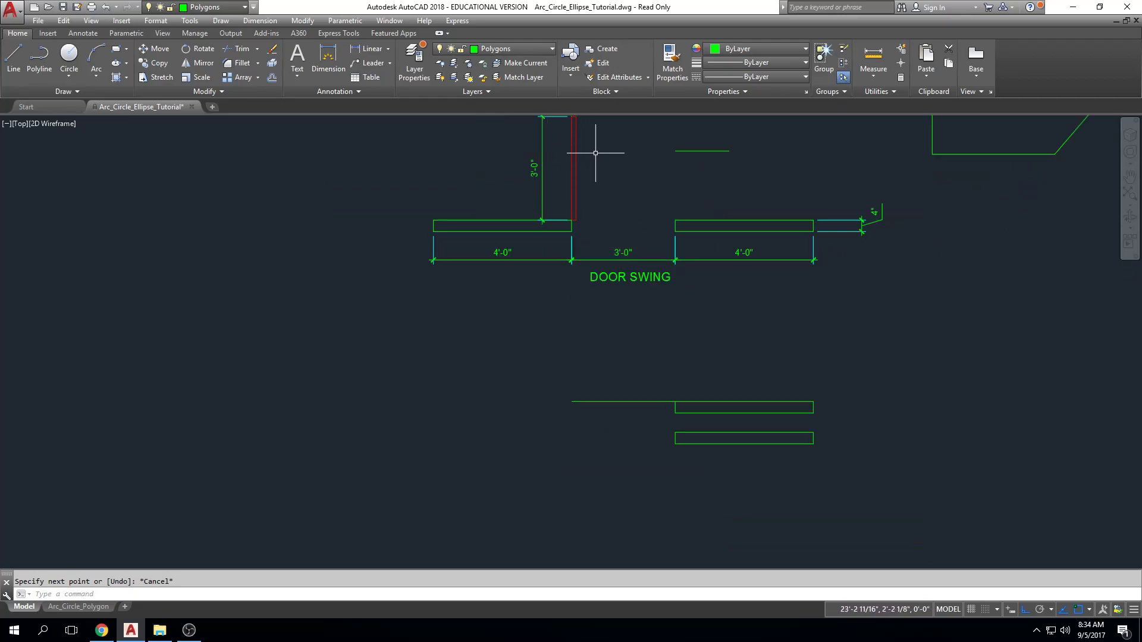
left_click(16, 58)
left_click(574, 400)
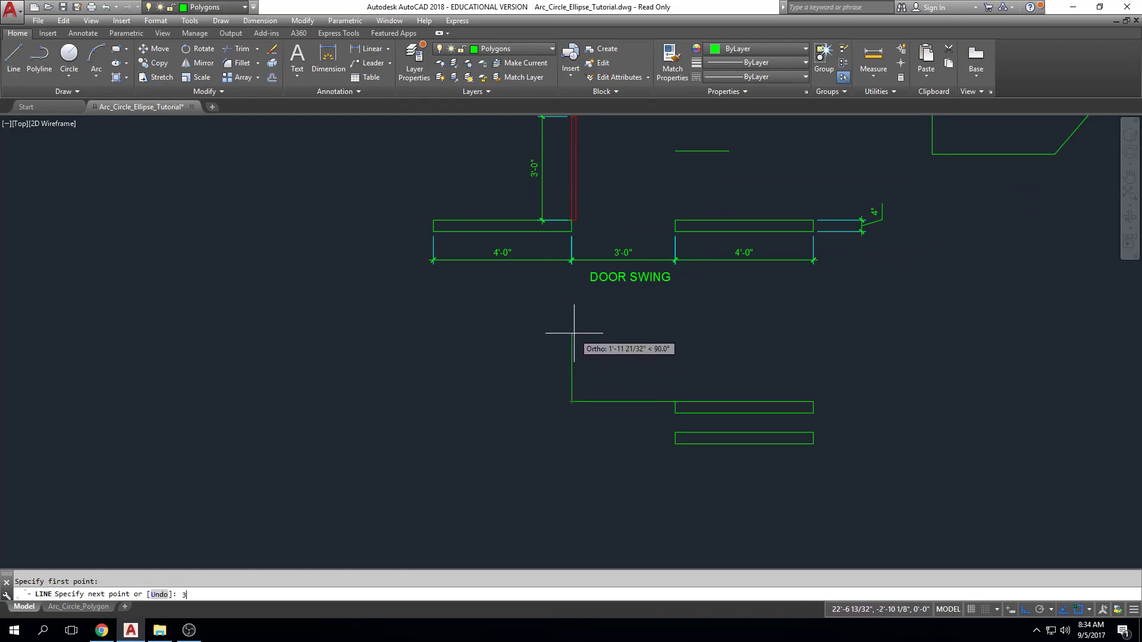
key("Return")
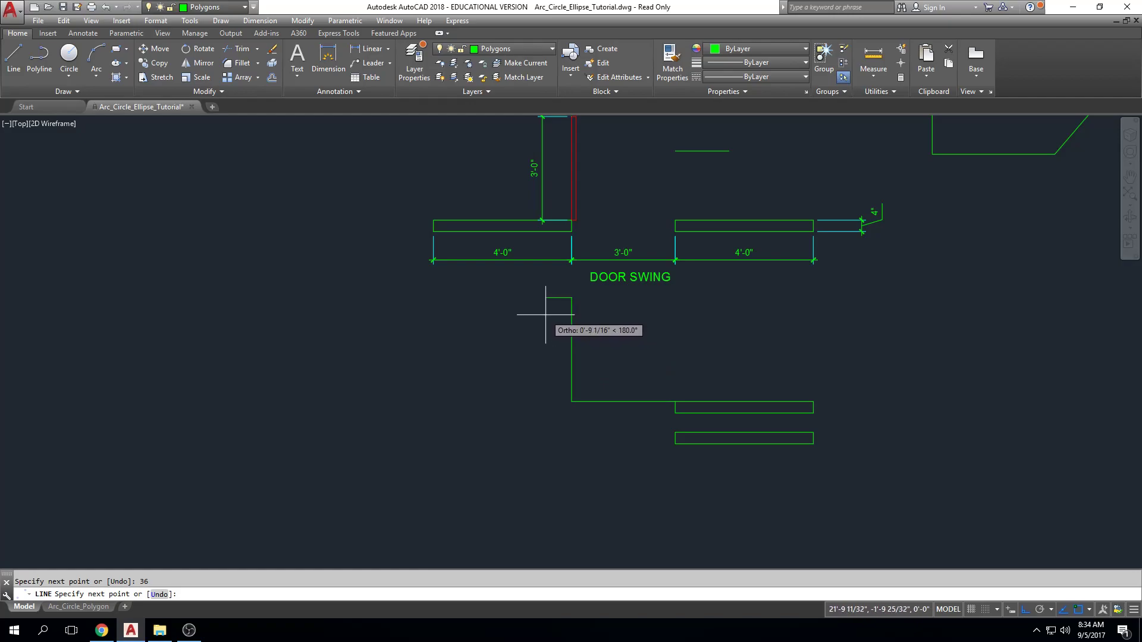
type("2")
key("Return")
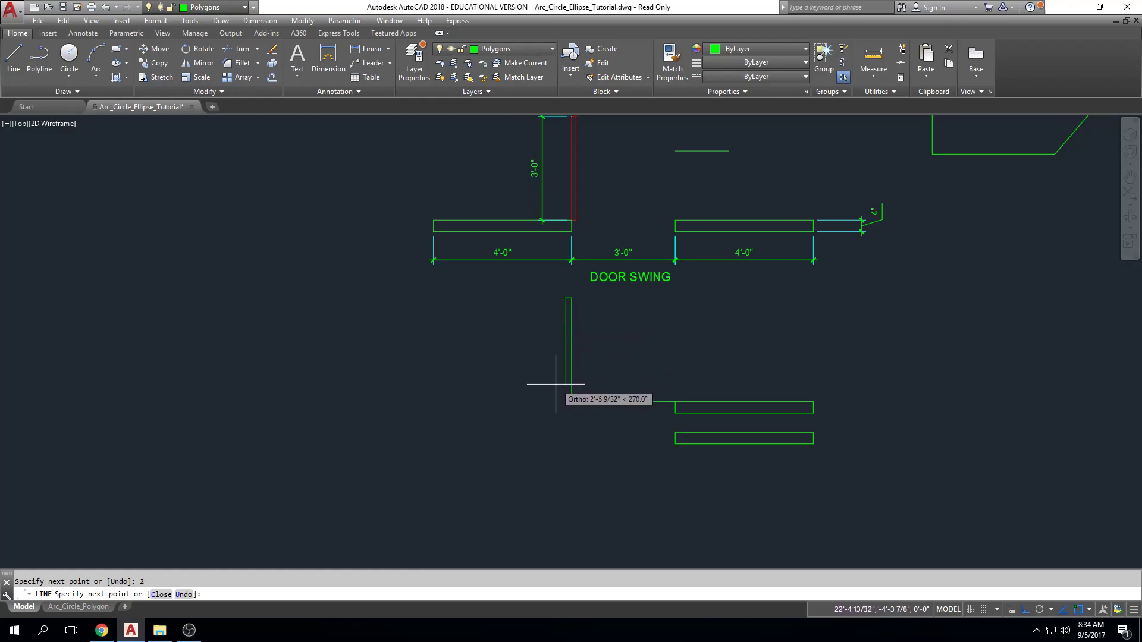
scroll(557, 391, "up", 5)
scroll(568, 409, "up", 2)
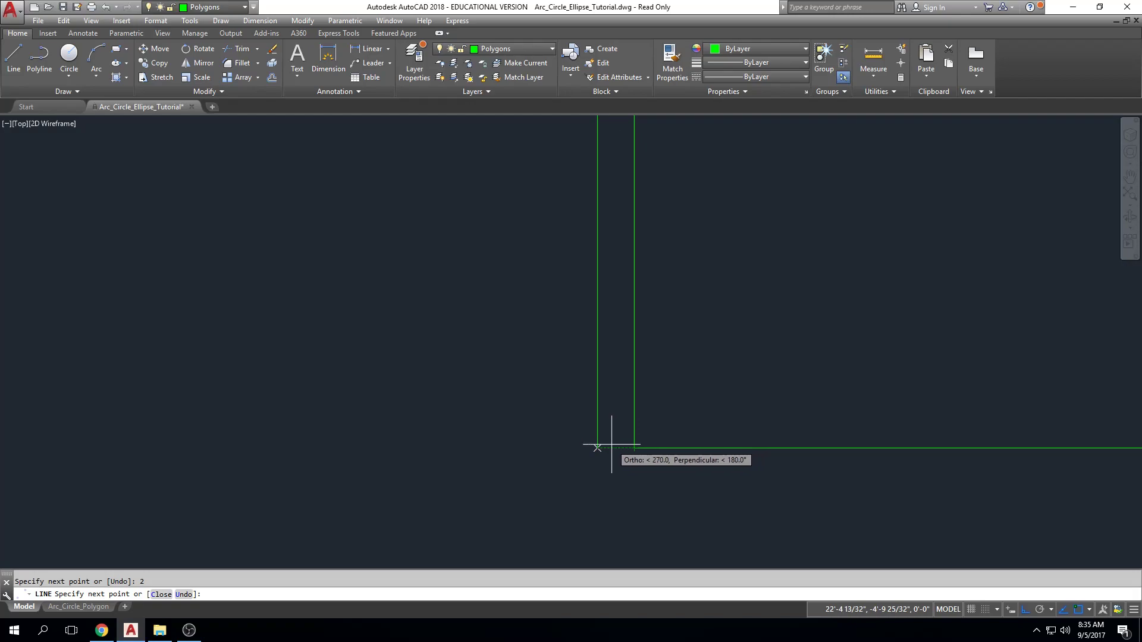
left_click(597, 447)
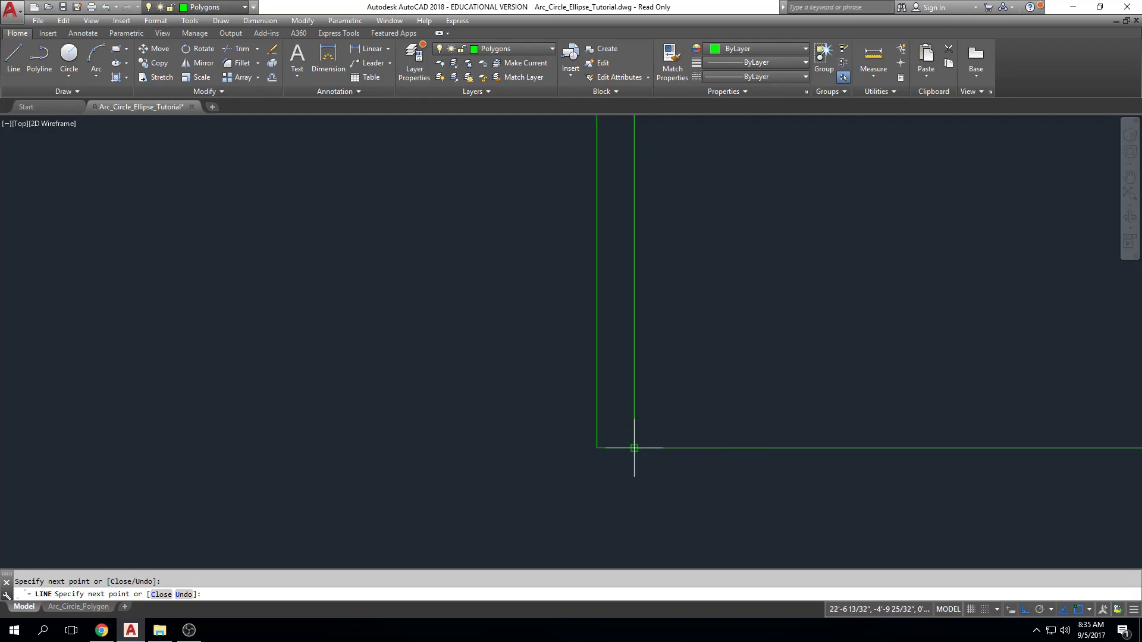
key("Escape")
Step: Erase the 3' horizontal line spanning the redrawn door opening
scroll(865, 418, "down", 5)
scroll(865, 418, "down", 4)
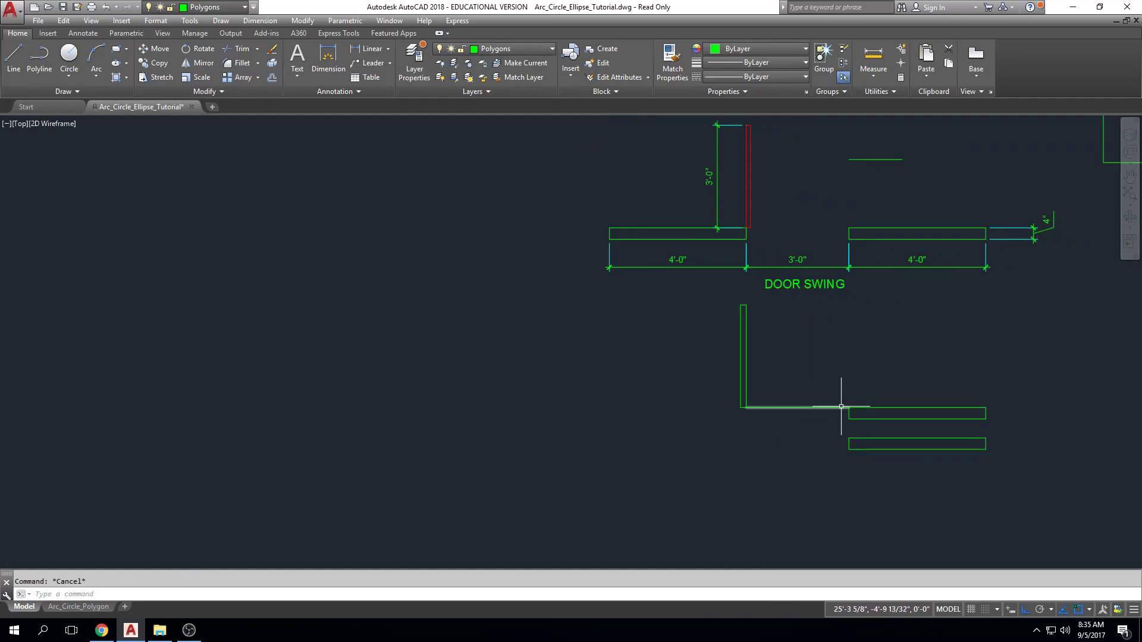
left_click(829, 407)
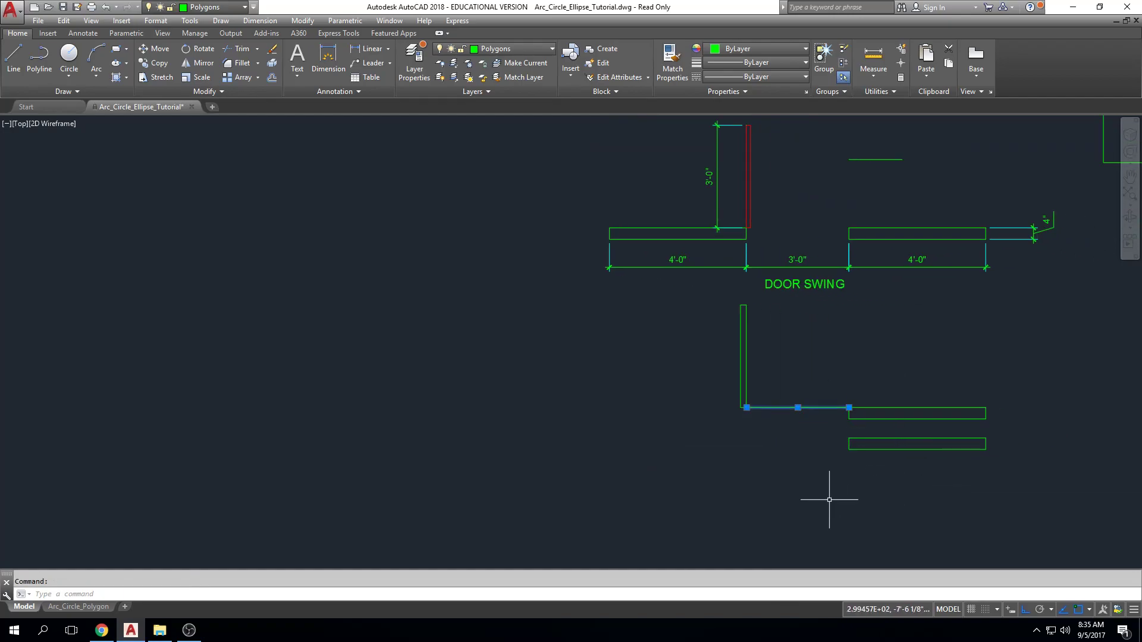
key("Delete")
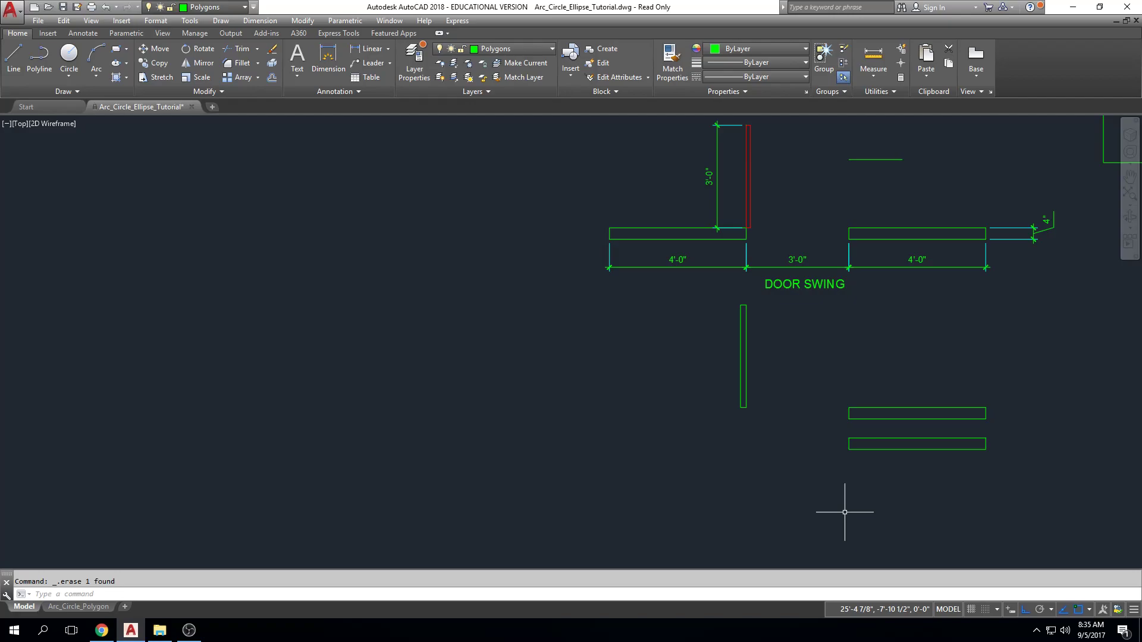
Step: Compare the redrawn door and right wall with the dimensioned door swing above them
scroll(893, 509, "up", 2)
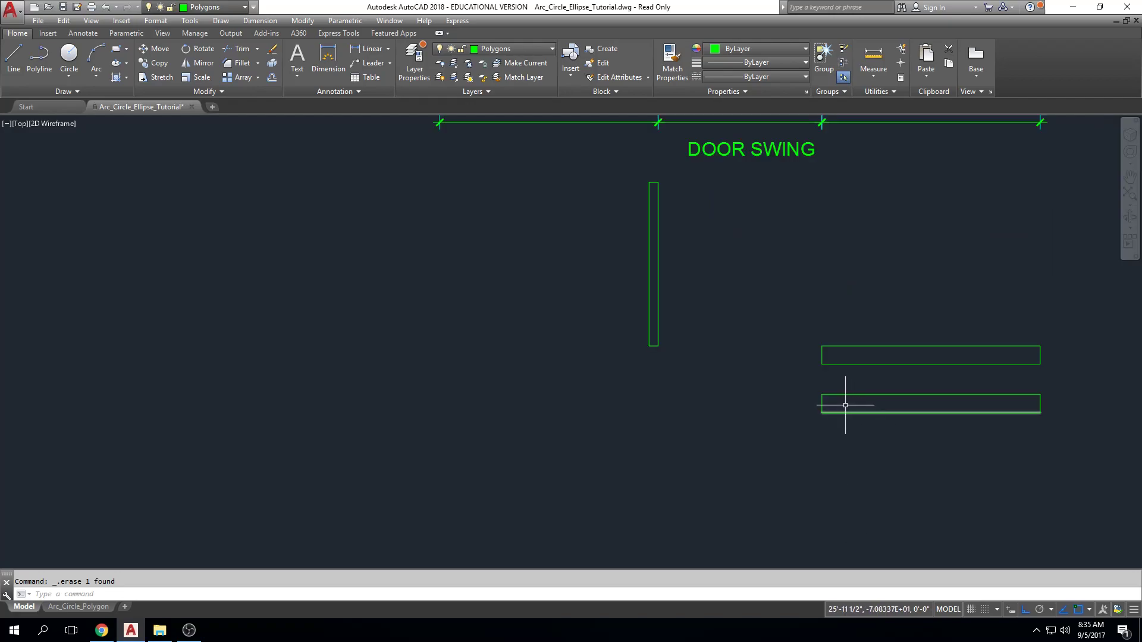
scroll(797, 321, "up", 2)
mouse_move(808, 318)
middle_mouse_down()
mouse_move(561, 319)
mouse_move(568, 294)
middle_mouse_up()
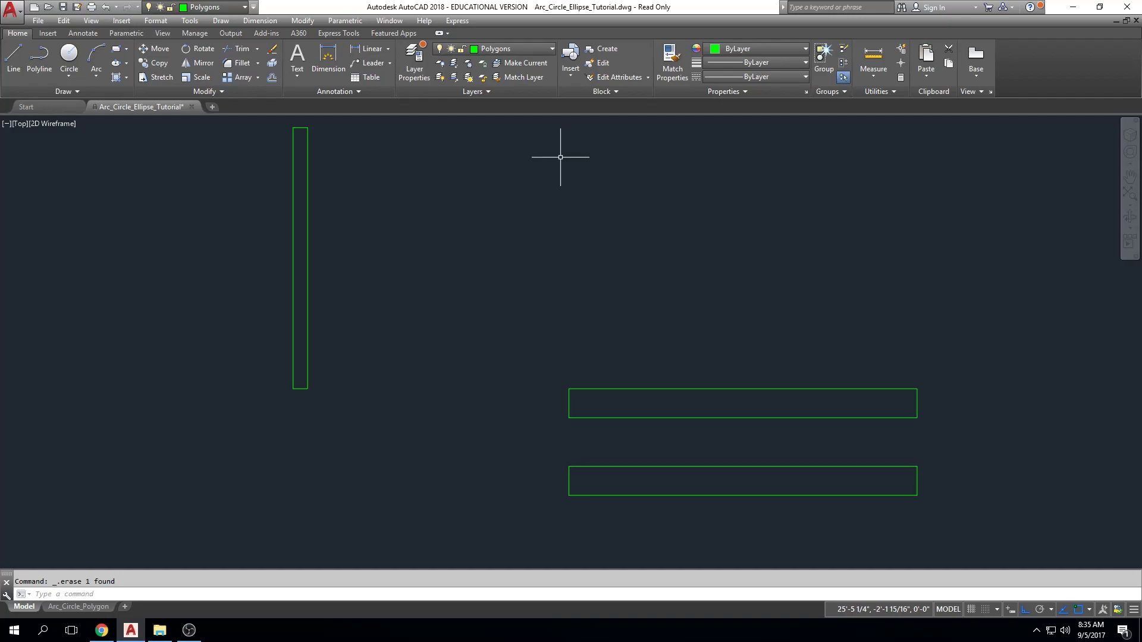
key("Escape")
scroll(515, 225, "down", 2)
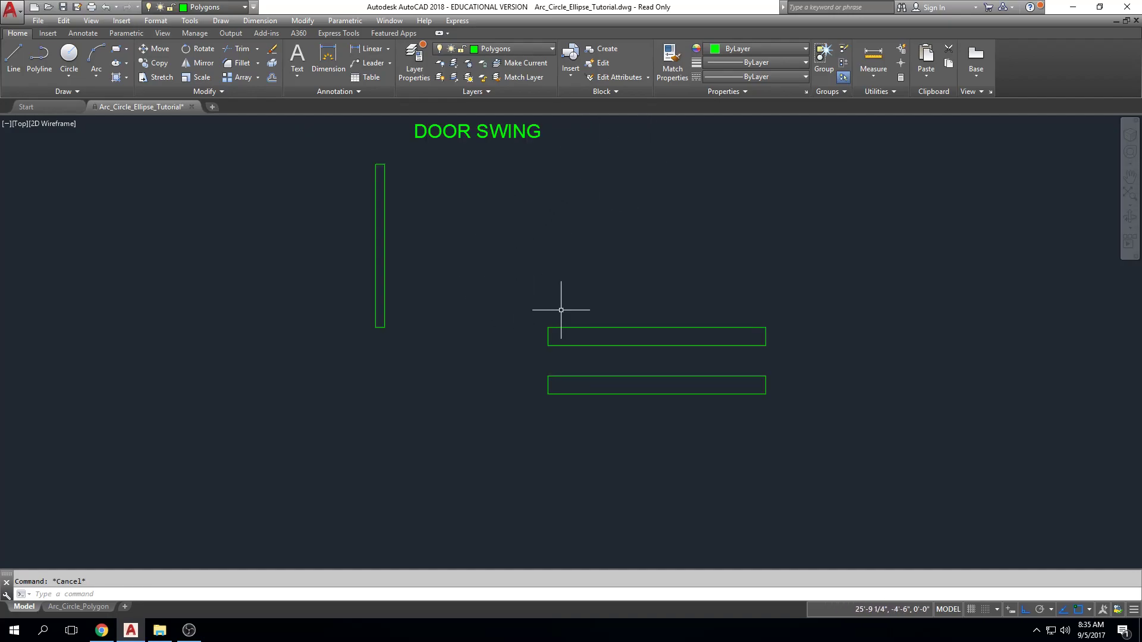
middle_click_drag(559, 309, 587, 338)
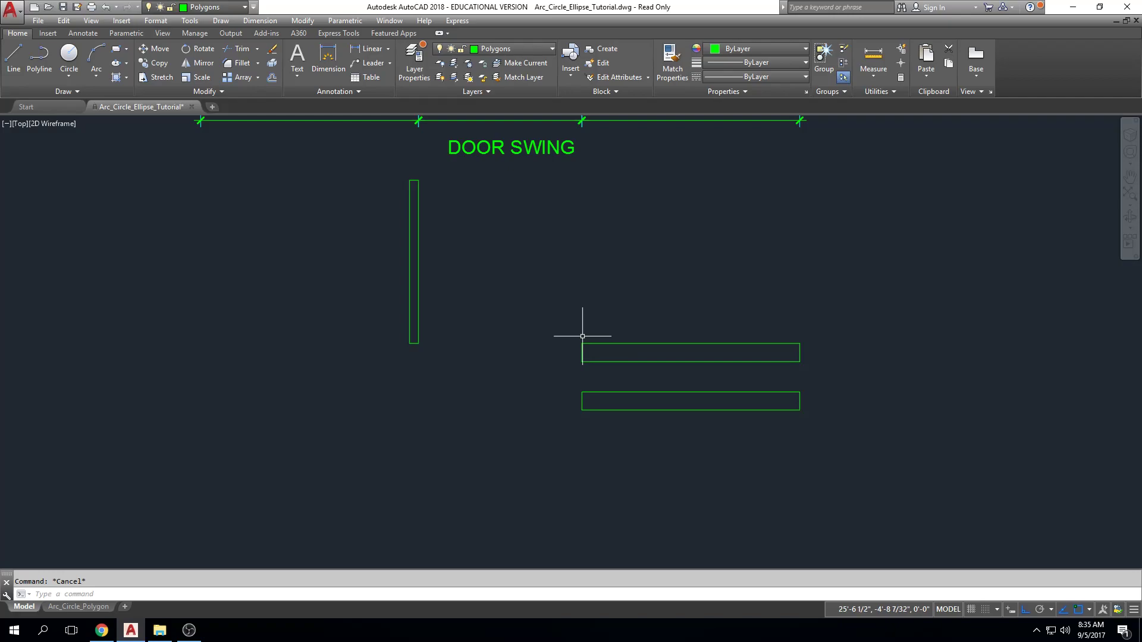
scroll(582, 336, "down", 2)
middle_click_drag(585, 333, 607, 385)
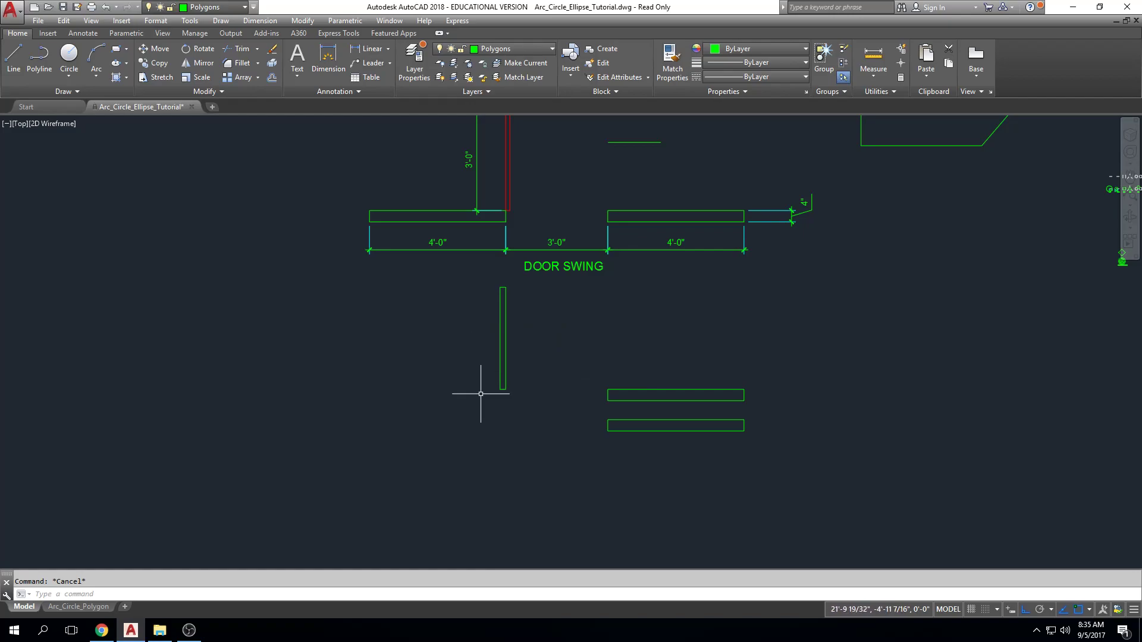
middle_click_drag(541, 212, 534, 248)
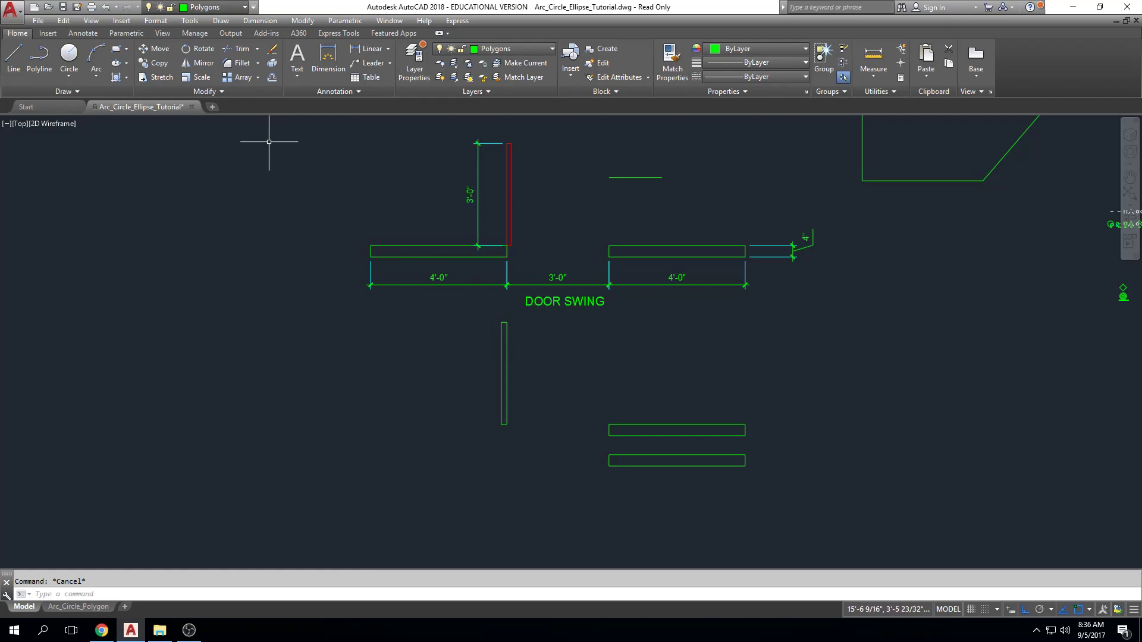
Step: Draw the left wall as a closed outline 4' long and 4 inches thick, extending leftward from the new door's lower-left corner
left_click(12, 71)
scroll(522, 390, "up", 3)
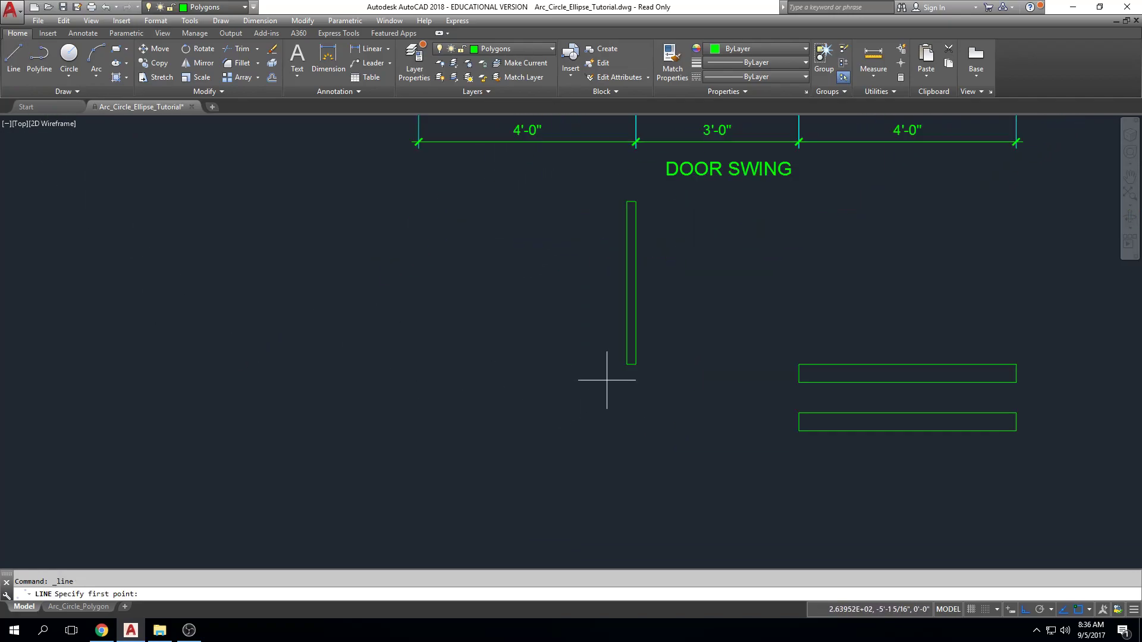
left_click(627, 364)
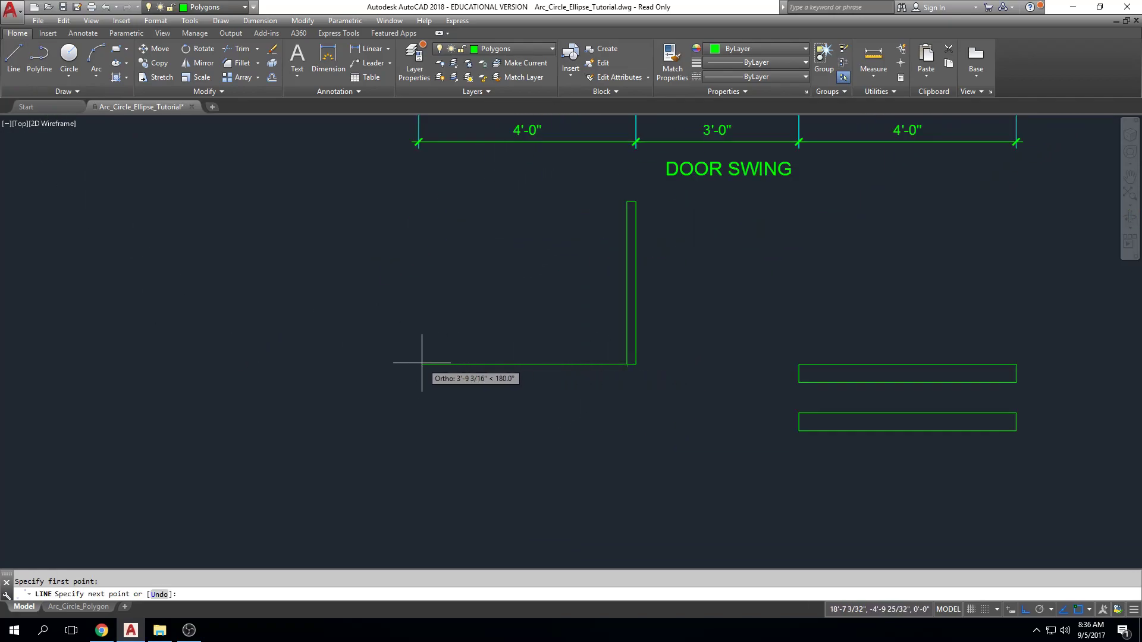
key("Return")
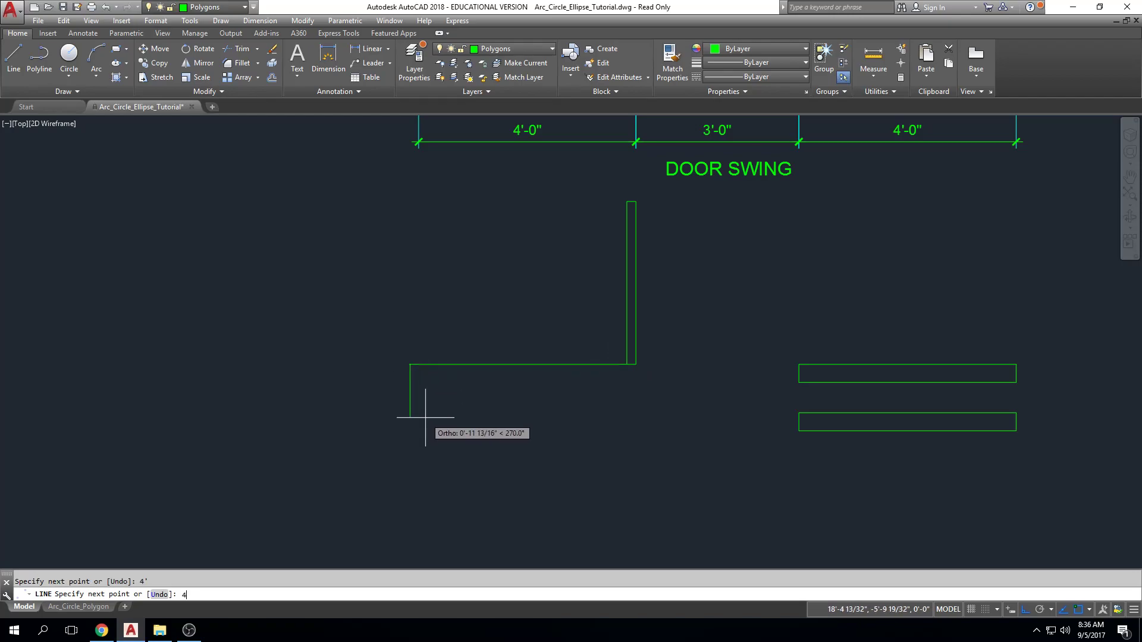
type("4")
key("Return")
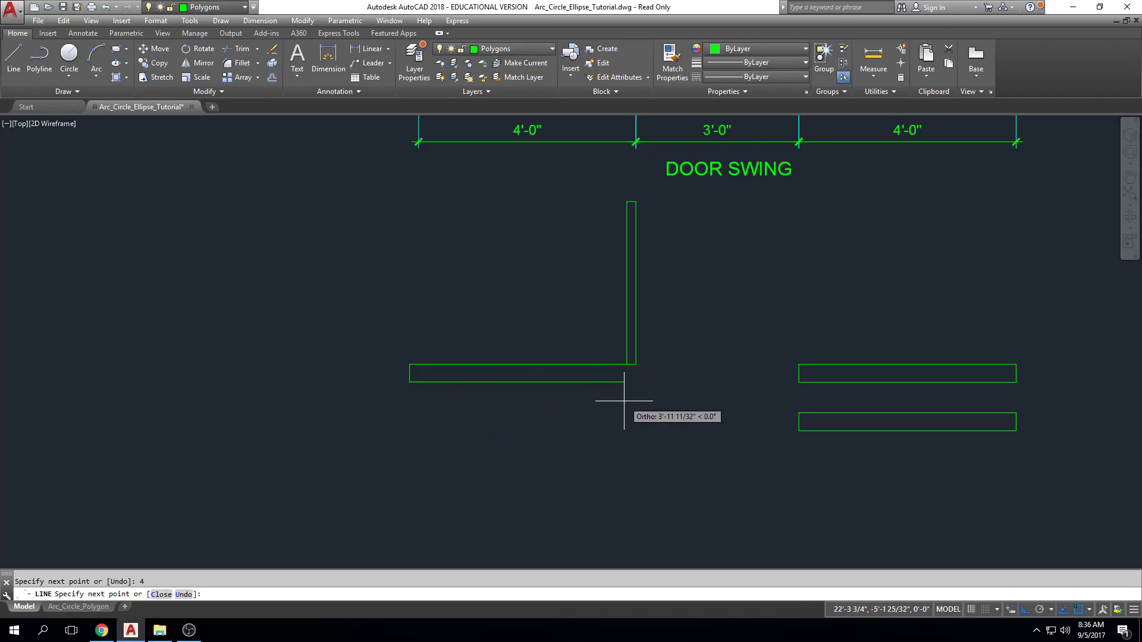
key("Return")
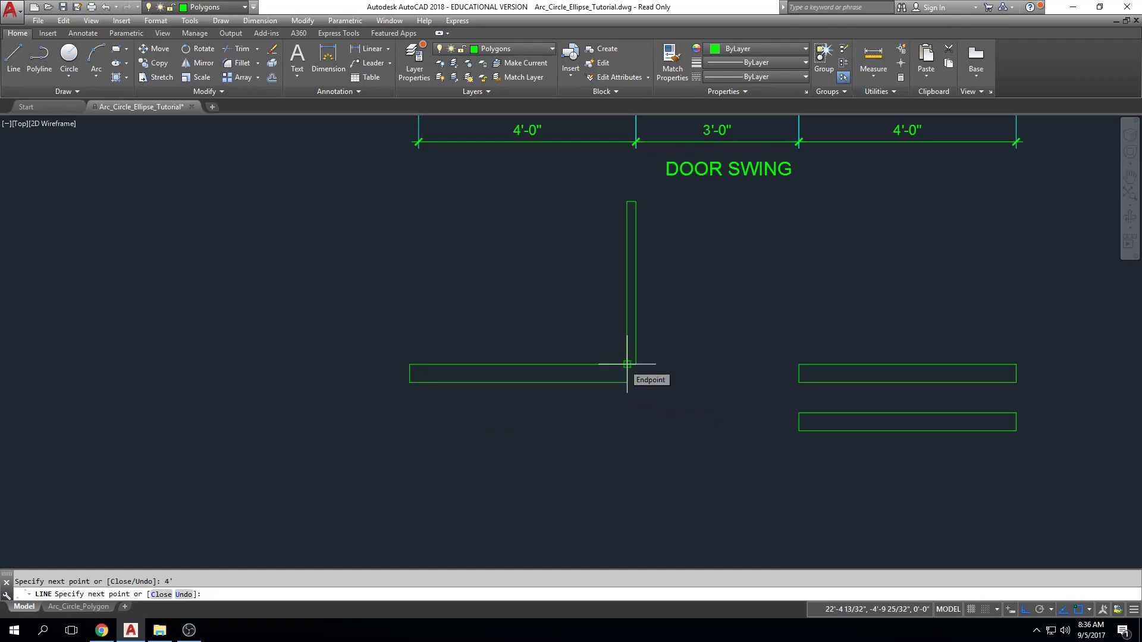
key("Escape")
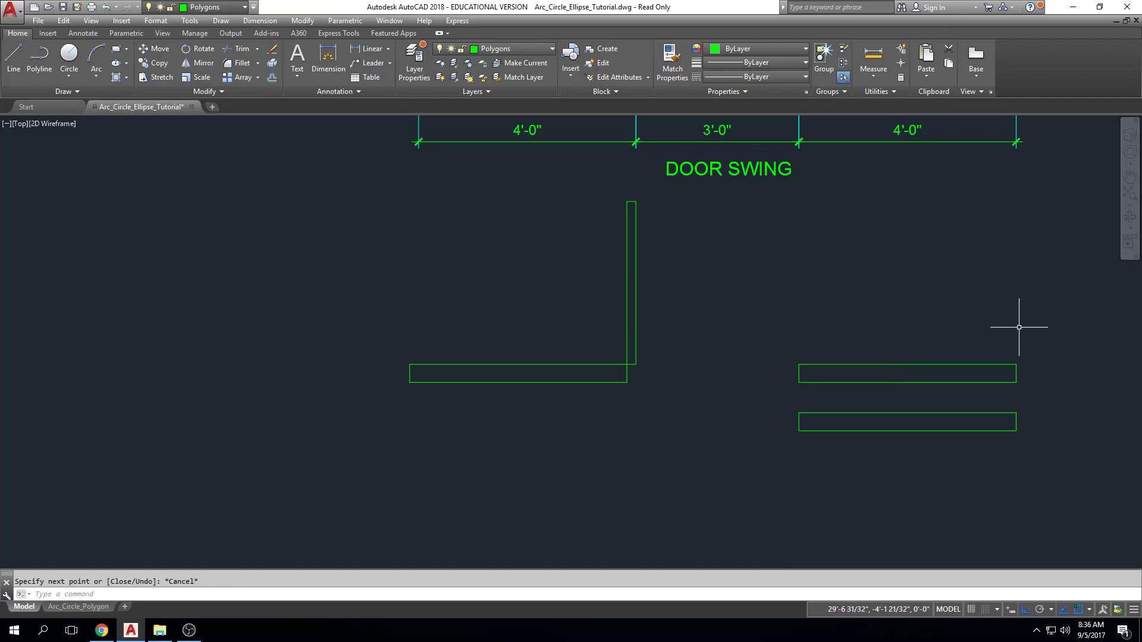
Step: Examine the corner where the red door meets the left wall in the dimensioned door swing
scroll(1015, 324, "down", 4)
middle_click_drag(1015, 324, 916, 348)
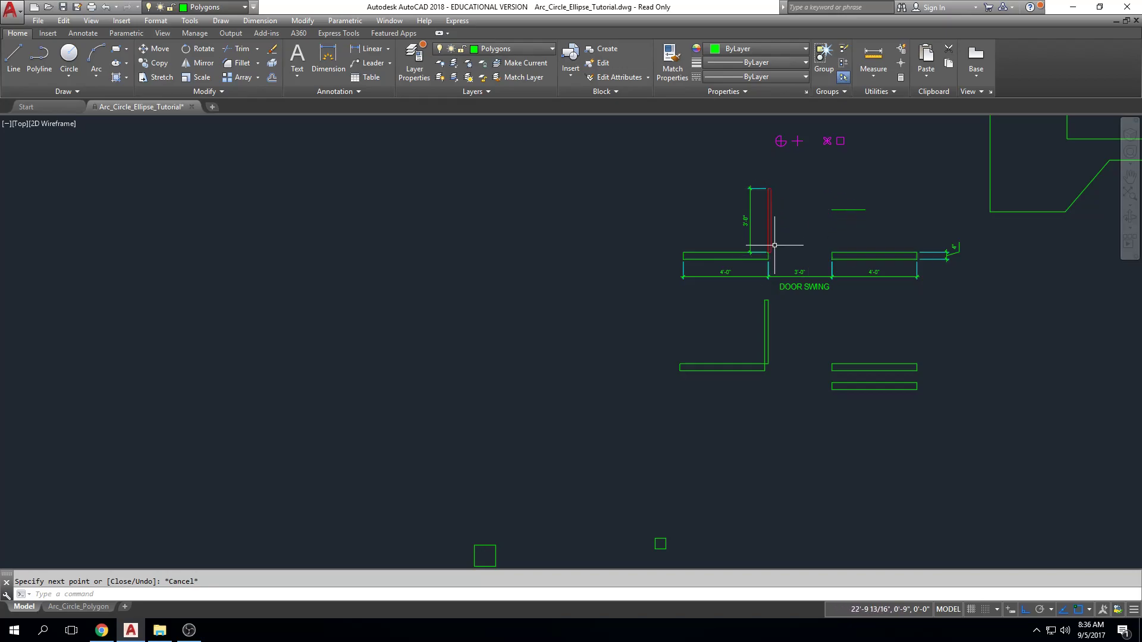
scroll(773, 256, "up", 8)
scroll(753, 241, "up", 6)
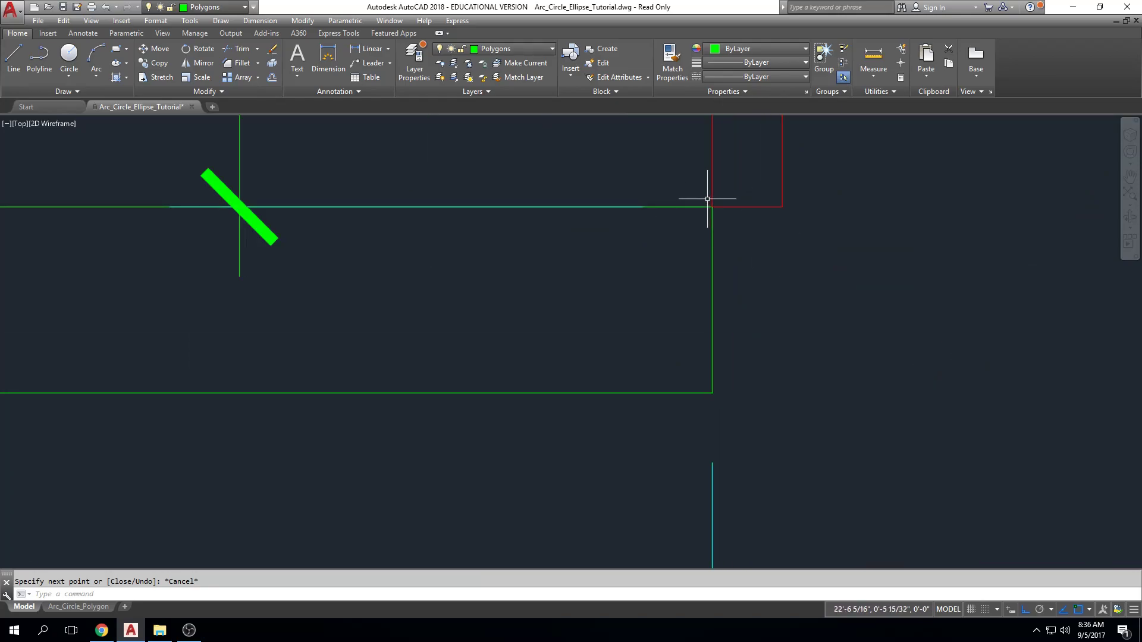
scroll(787, 249, "down", 6)
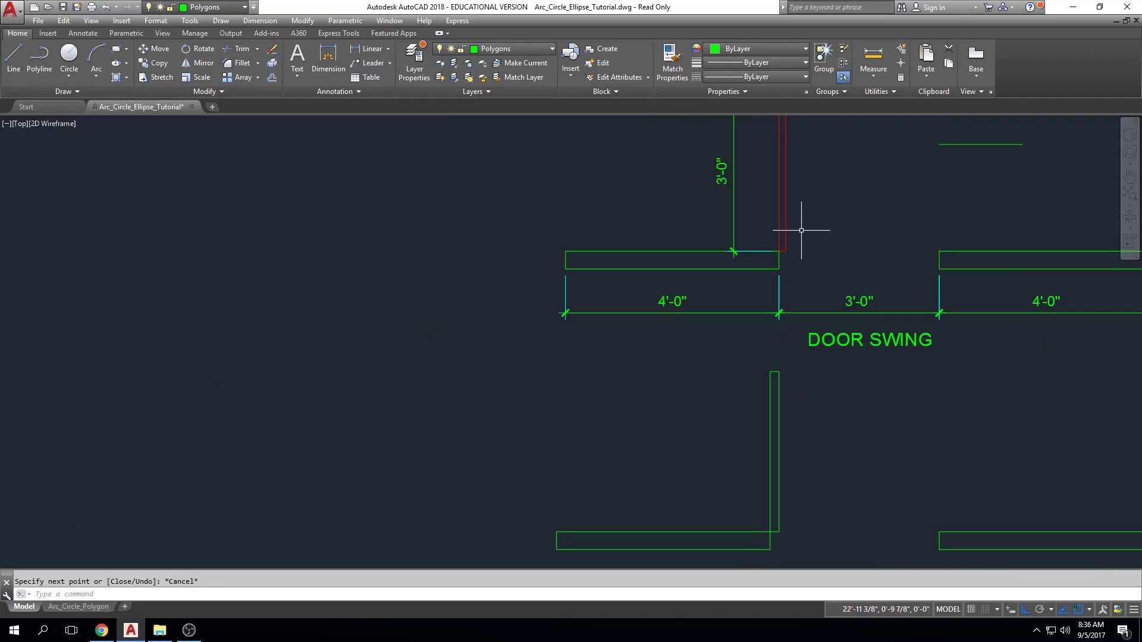
scroll(781, 196, "up", 2)
left_click(851, 222)
left_click(908, 241)
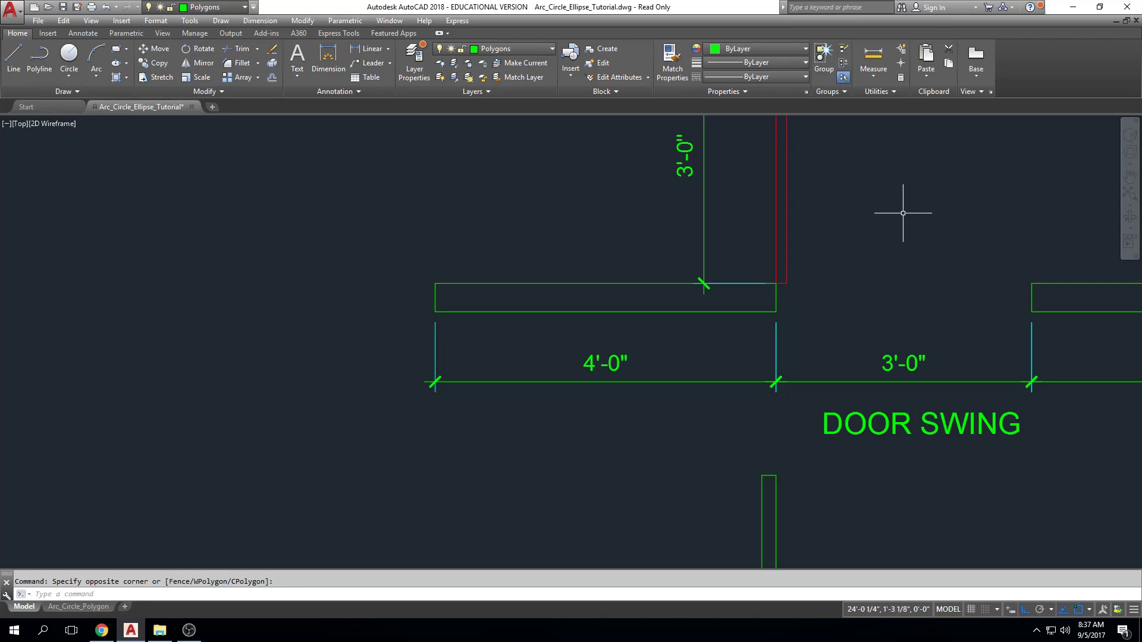
scroll(886, 198, "down", 2)
middle_click_drag(887, 198, 739, 275)
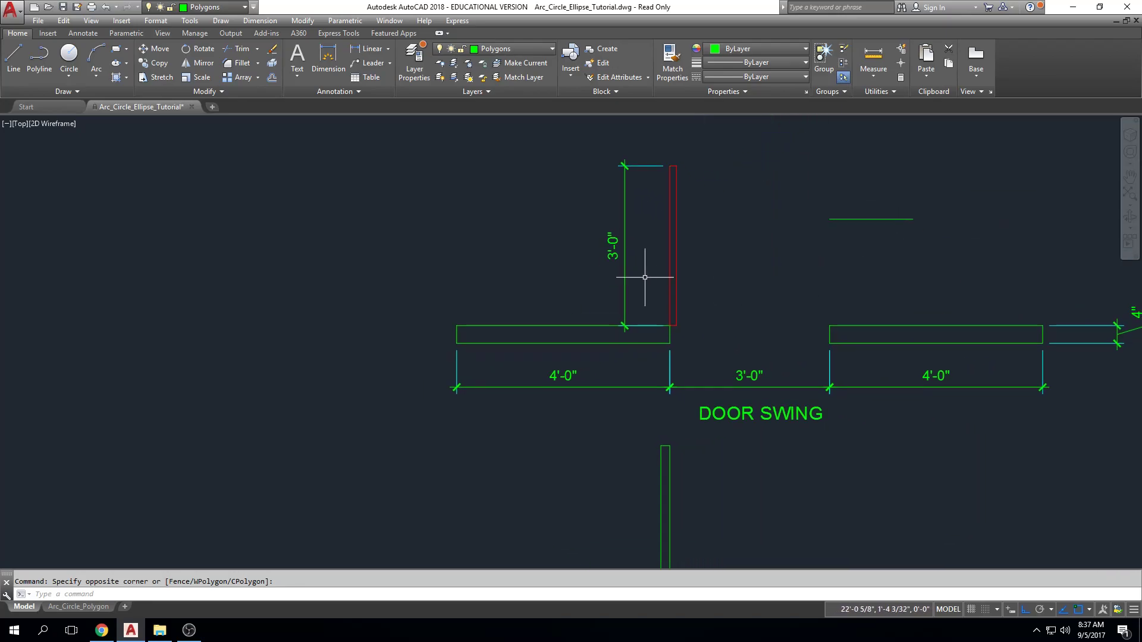
scroll(645, 277, "up", 2)
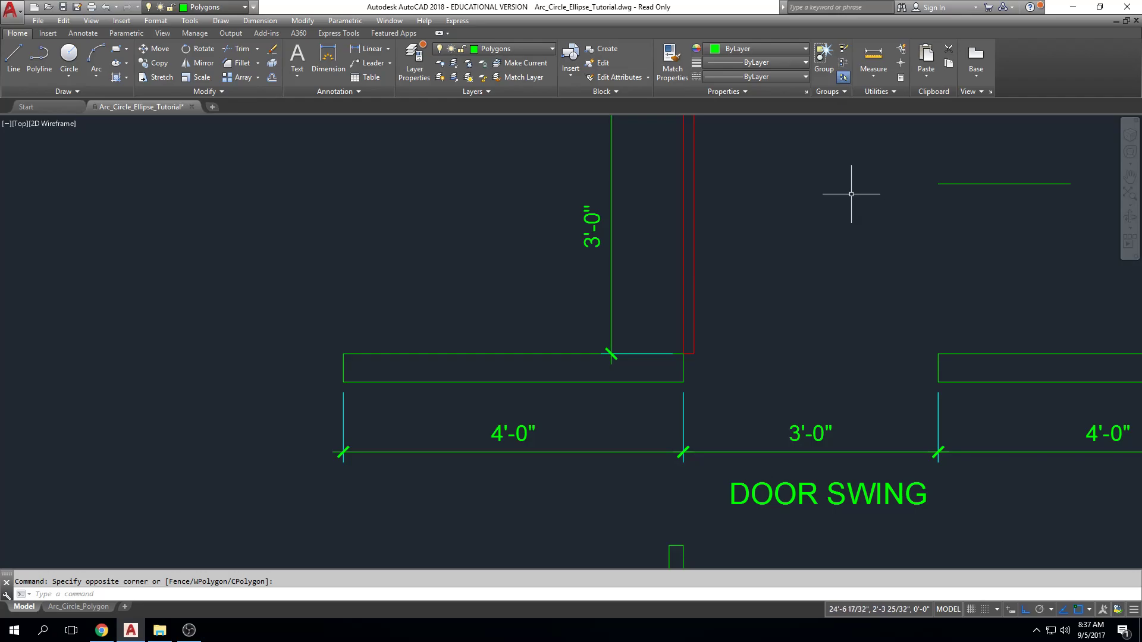
middle_click_drag(808, 244, 622, 280)
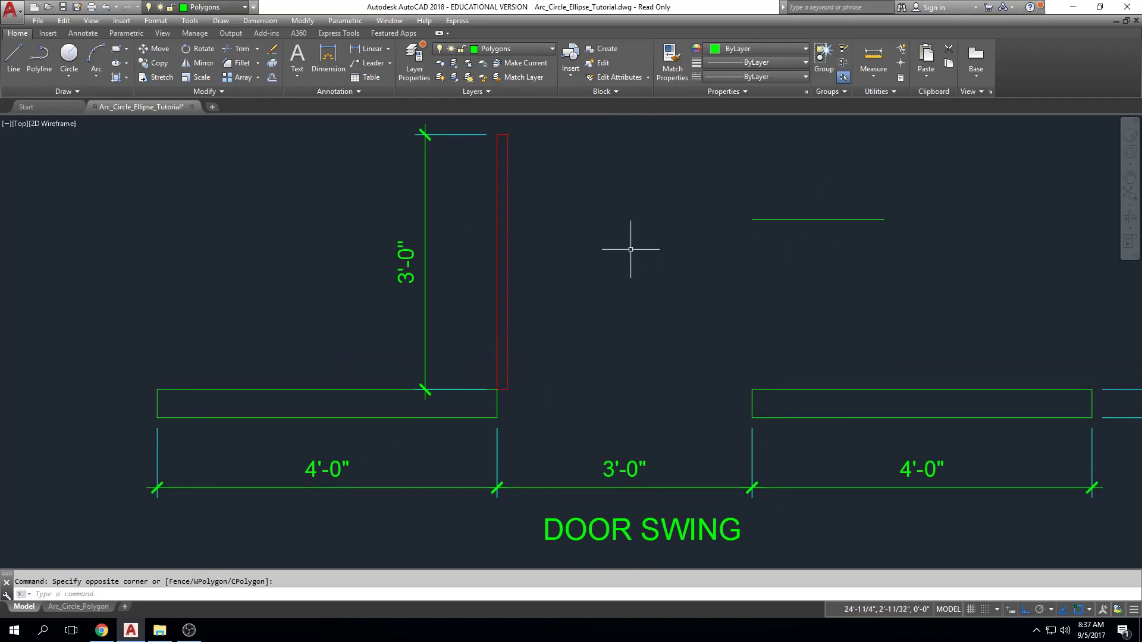
scroll(731, 254, "down", 2)
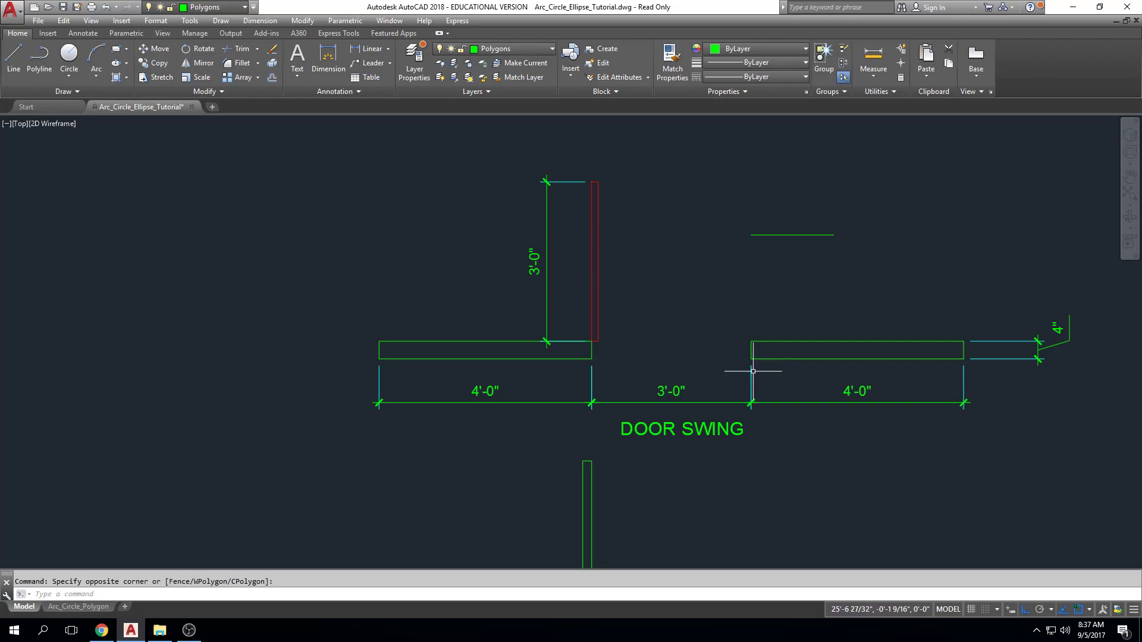
Step: Examine the corner where the redrawn door meets the new left wall and compare it with the dimensioned example
middle_click_drag(754, 370, 748, 292)
middle_click_drag(662, 445, 666, 356)
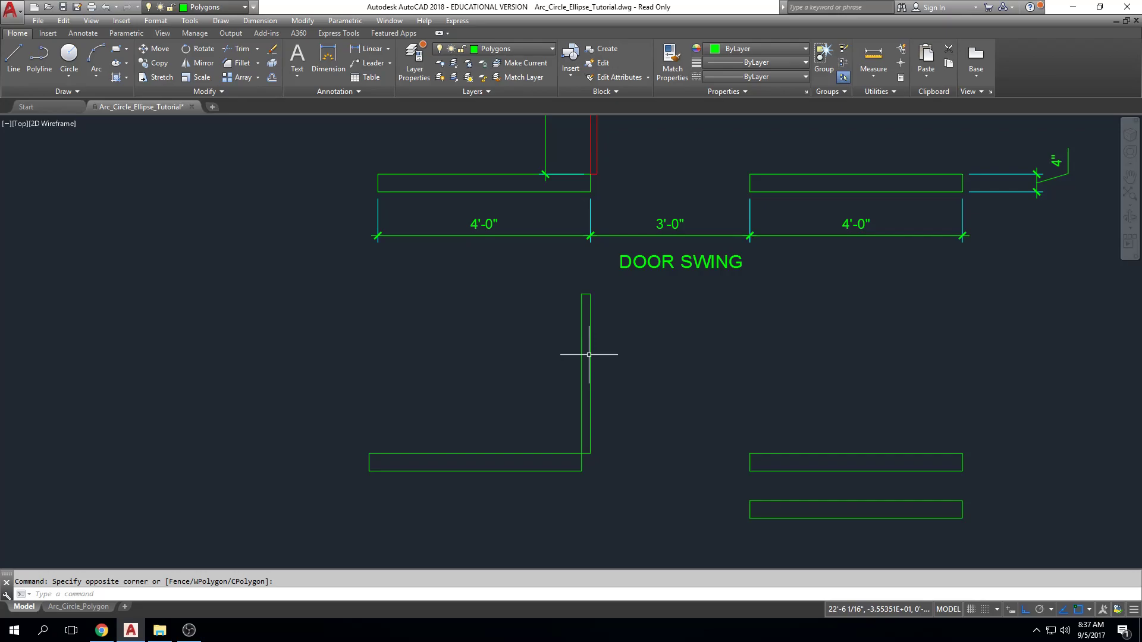
scroll(569, 459, "up", 3)
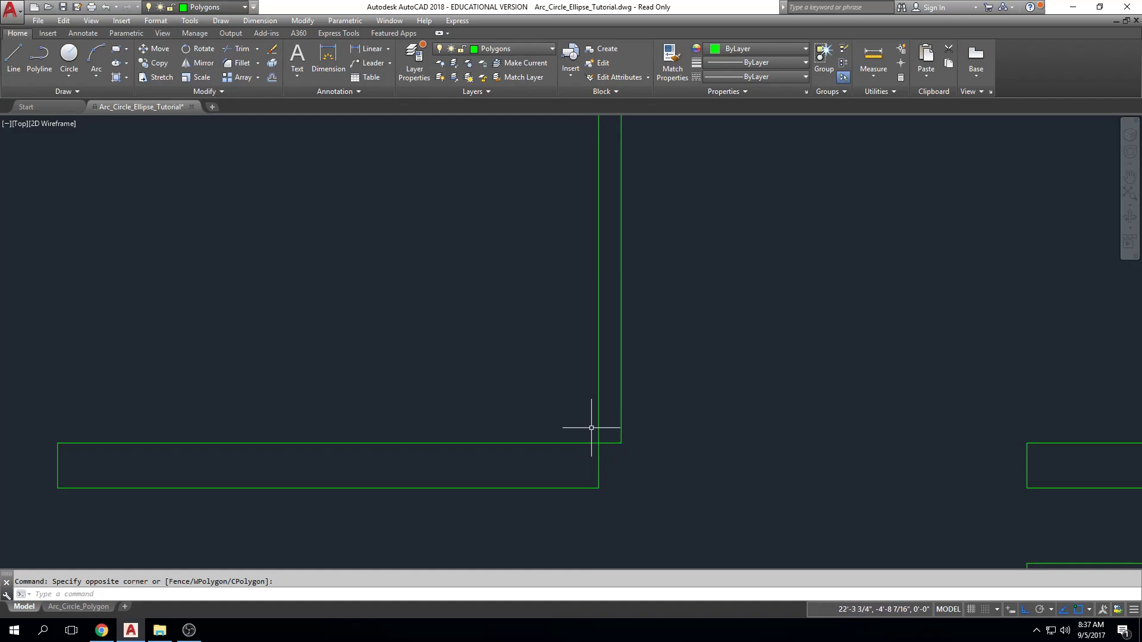
scroll(795, 458, "down", 5)
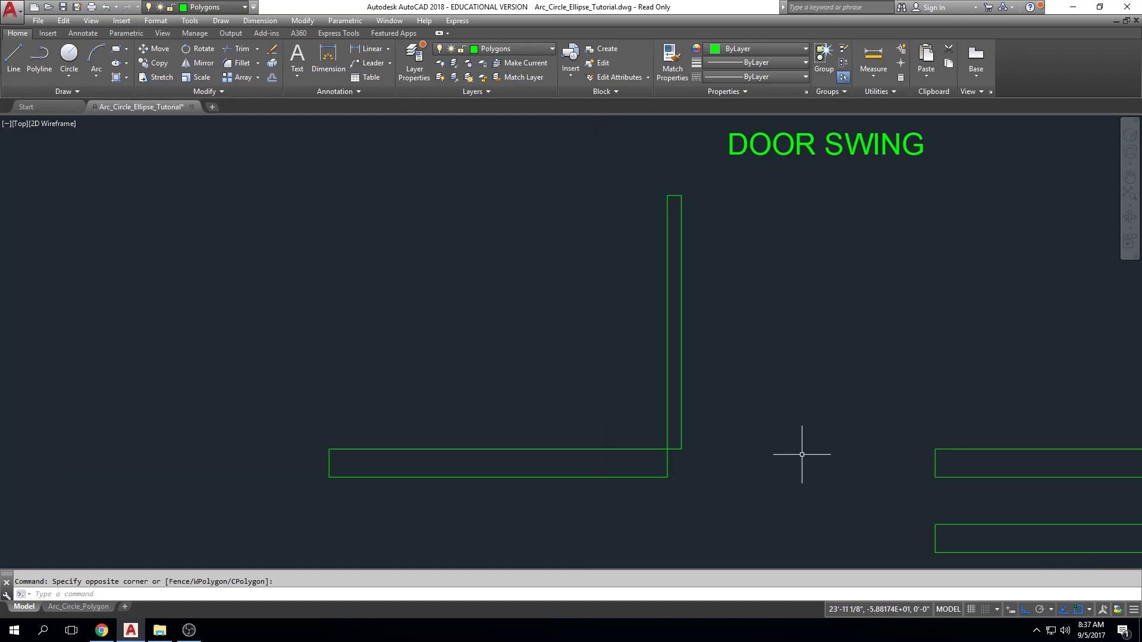
mouse_move(905, 377)
middle_mouse_down()
mouse_move(803, 326)
mouse_move(696, 462)
middle_mouse_up()
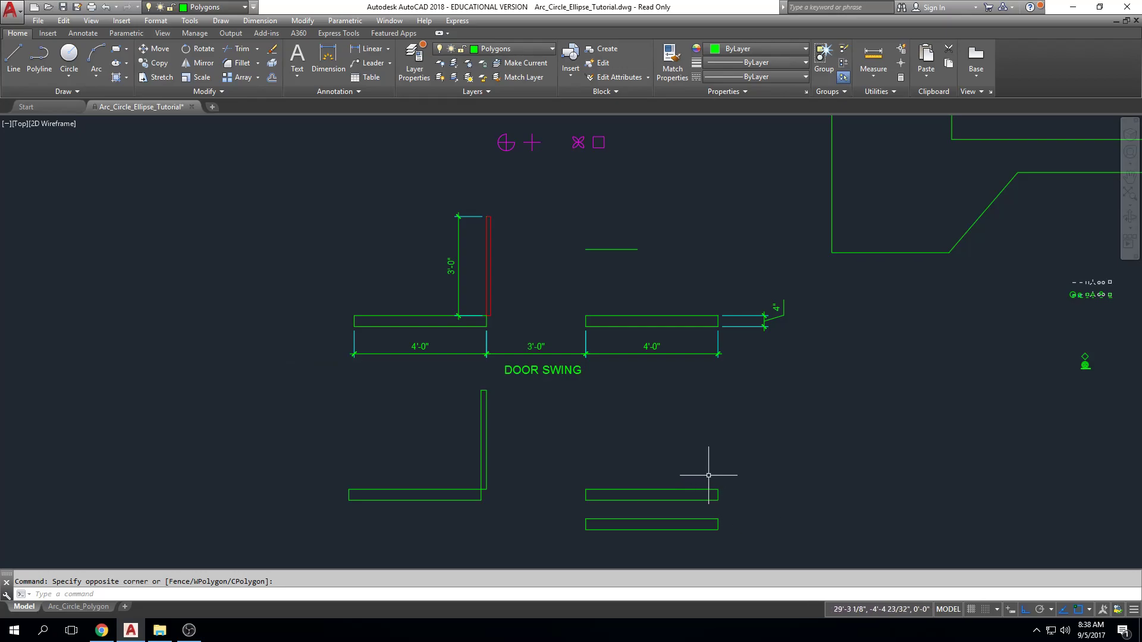
Step: Move the spare wall rectangle straight down, well clear of the redrawn right wall
key("Escape")
scroll(720, 452, "up", 4)
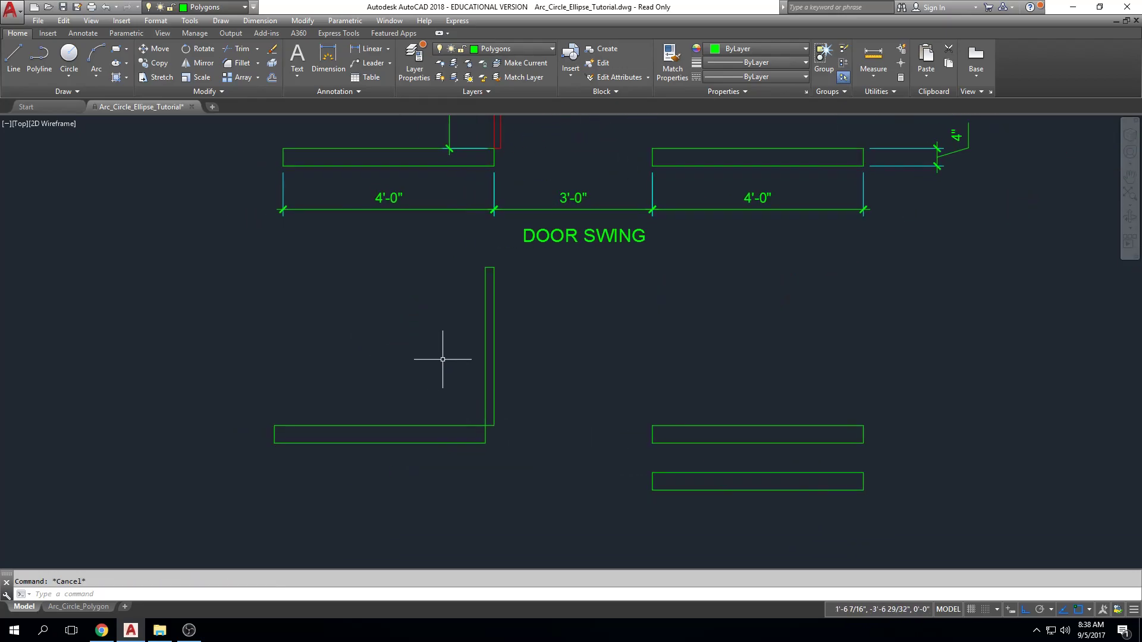
left_click(892, 438)
left_click(619, 502)
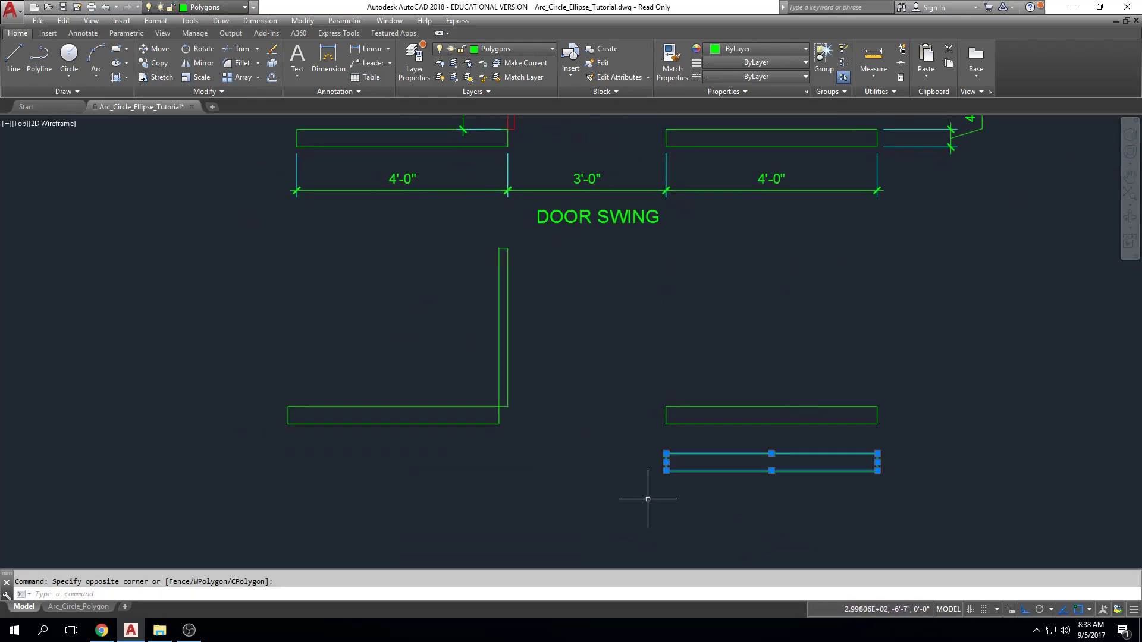
middle_click_drag(619, 502, 565, 463)
type("m")
key("Return")
left_click(894, 383)
left_click(898, 483)
key("Escape")
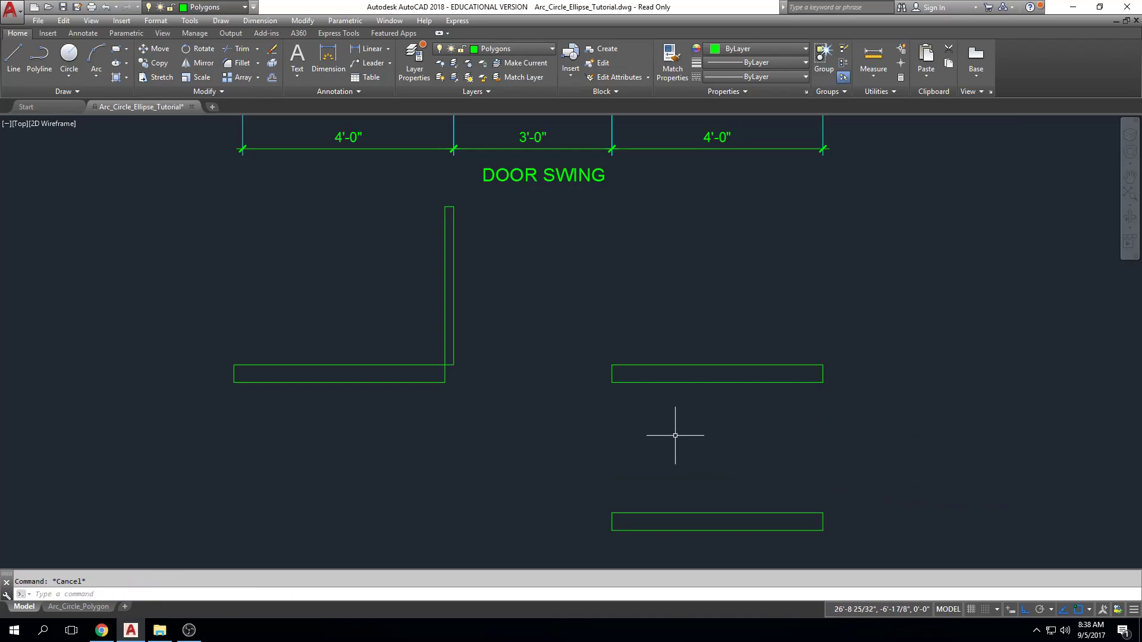
Step: Draw a vertical line about 1'-7" long upward, starting 36 inches left of the spare wall's lower-left corner with the From snap
middle_click_drag(671, 433, 687, 383)
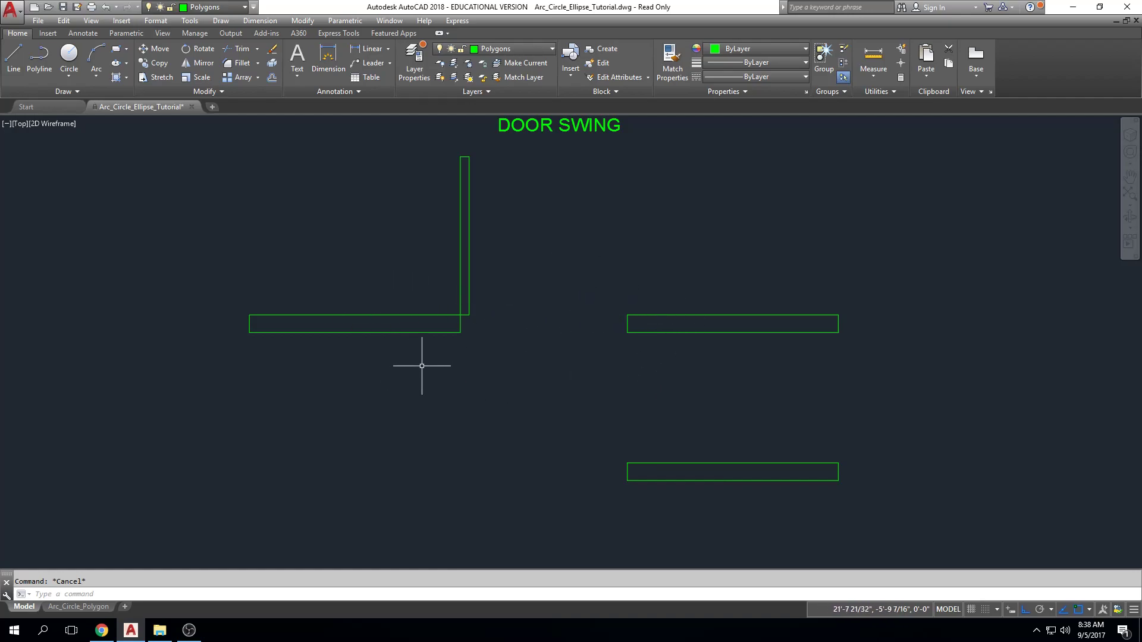
left_click(18, 63)
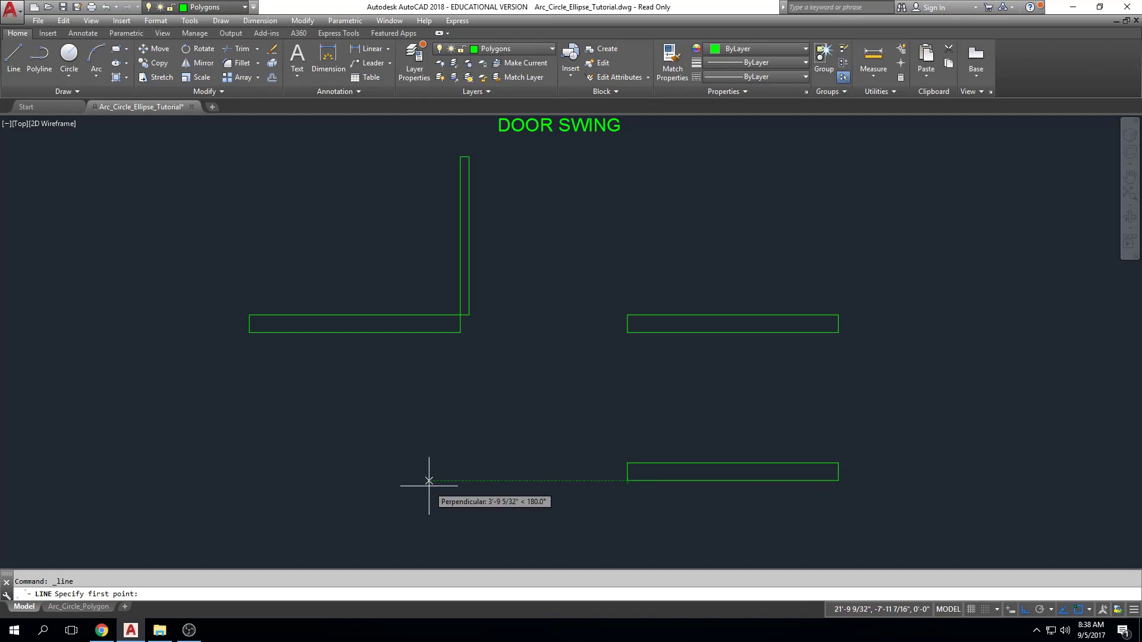
right_click(494, 436, "shift")
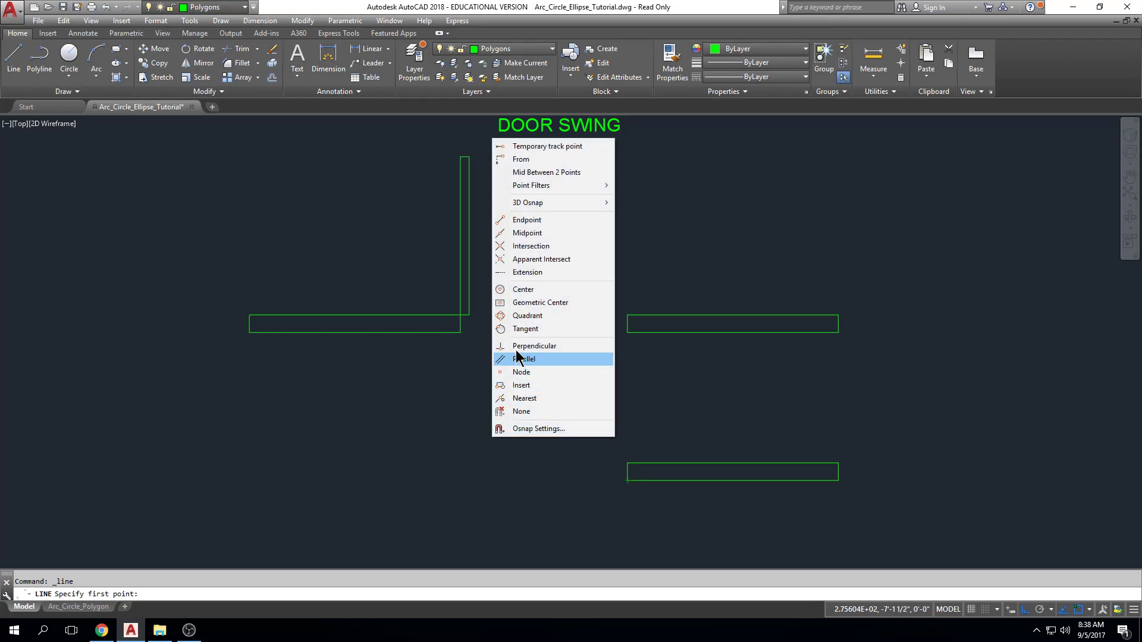
left_click(521, 160)
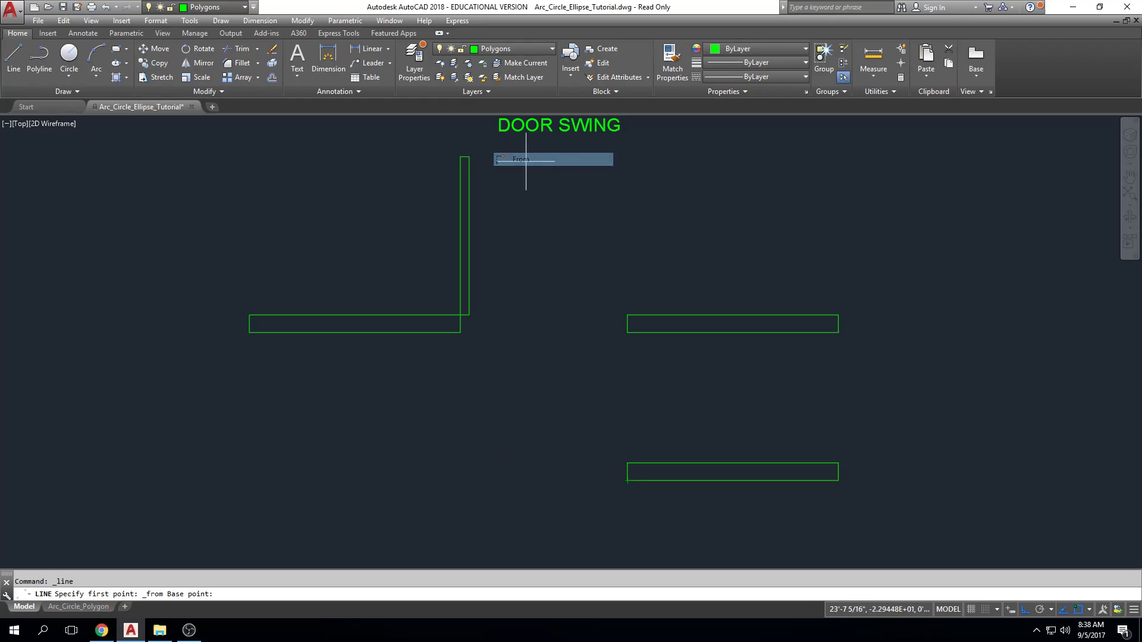
left_click(628, 479)
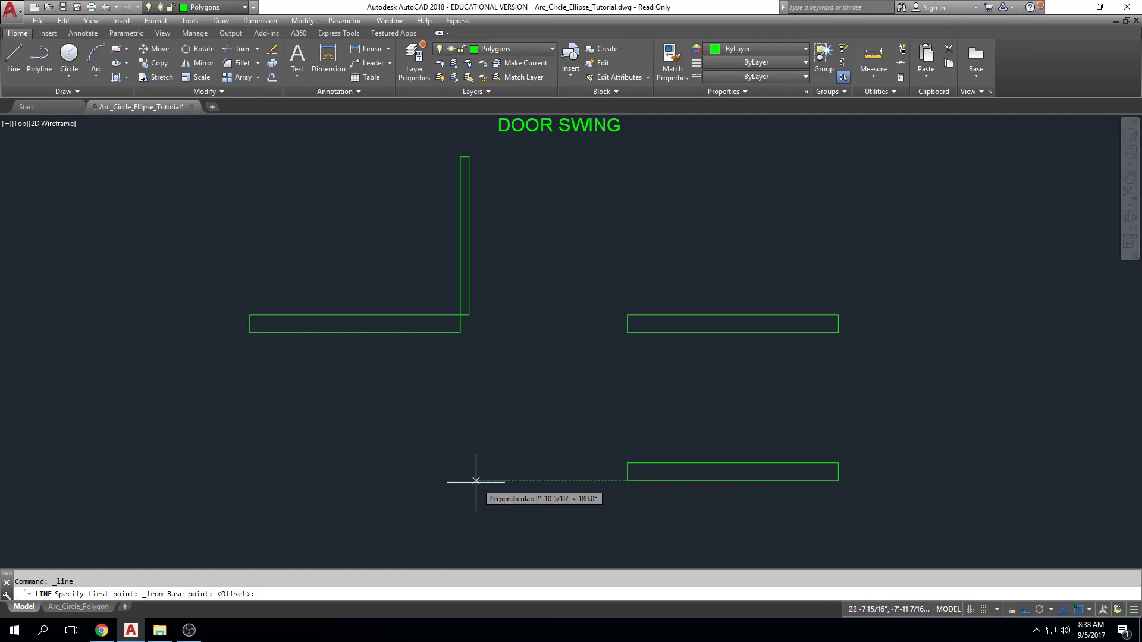
type("36")
key("Return")
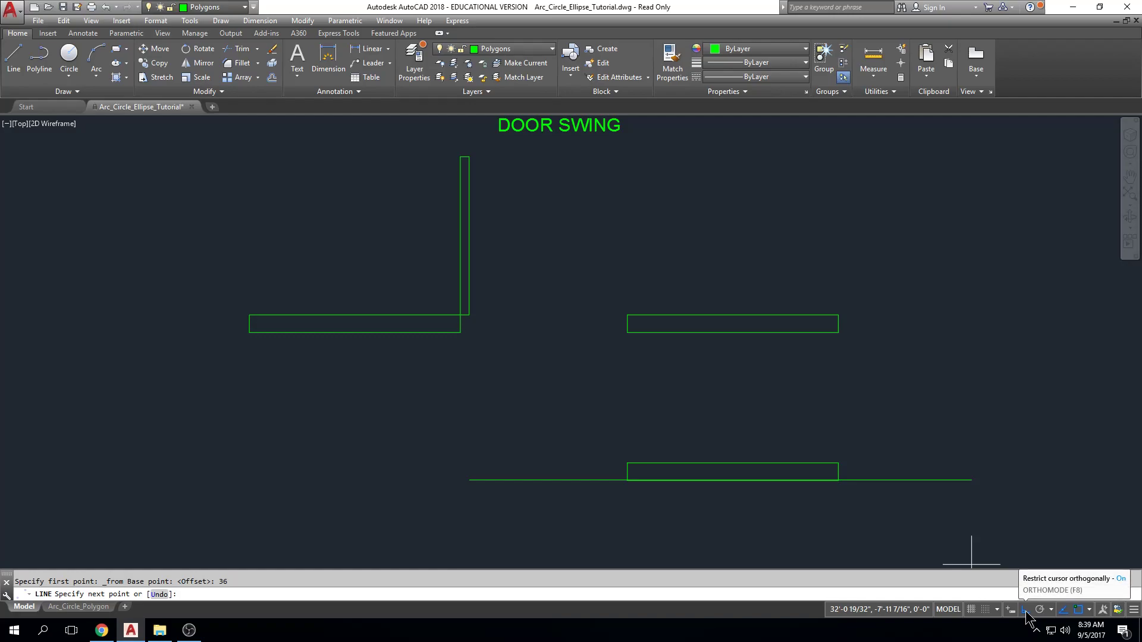
scroll(648, 486, "up", 6)
scroll(745, 492, "up", 4)
scroll(650, 415, "down", 2)
scroll(646, 427, "up", 2)
scroll(621, 231, "up", 3)
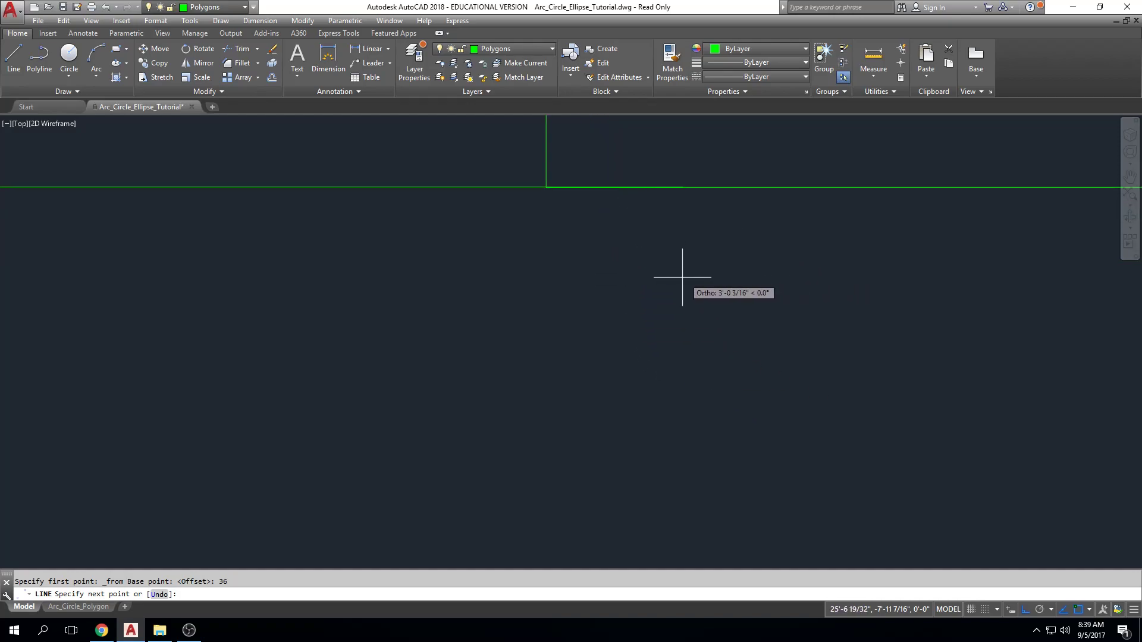
scroll(538, 315, "down", 15)
scroll(408, 353, "down", 4)
middle_click_drag(374, 352, 468, 363)
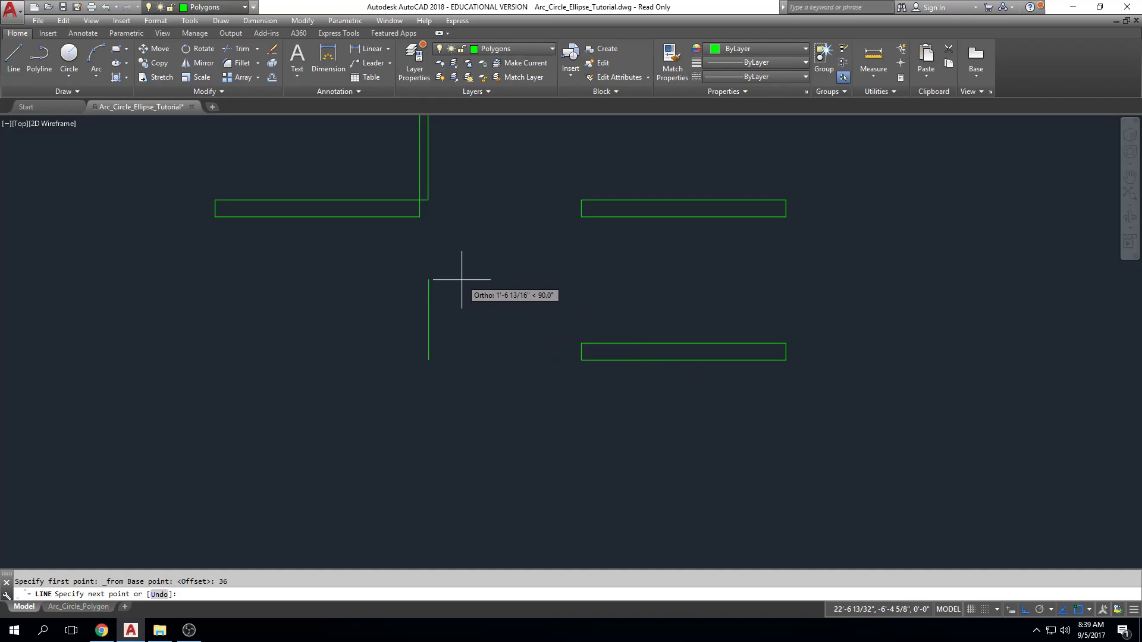
key("Escape")
Step: Measure the horizontal distance from the spare wall's left end to the new vertical line
left_click(872, 57)
left_click(581, 343)
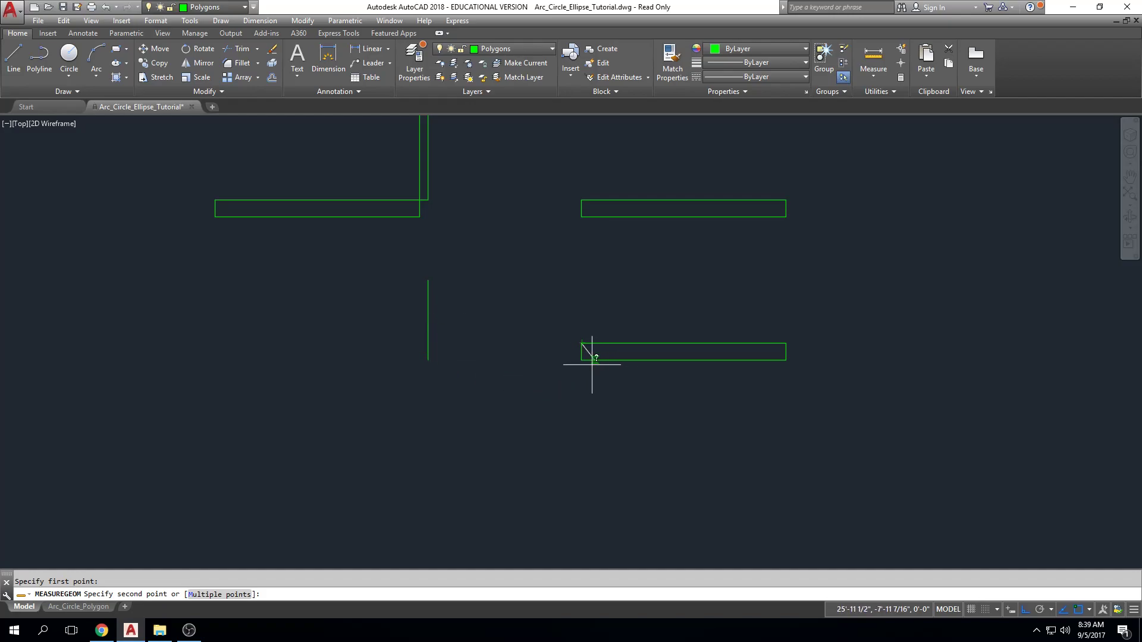
left_click(428, 343)
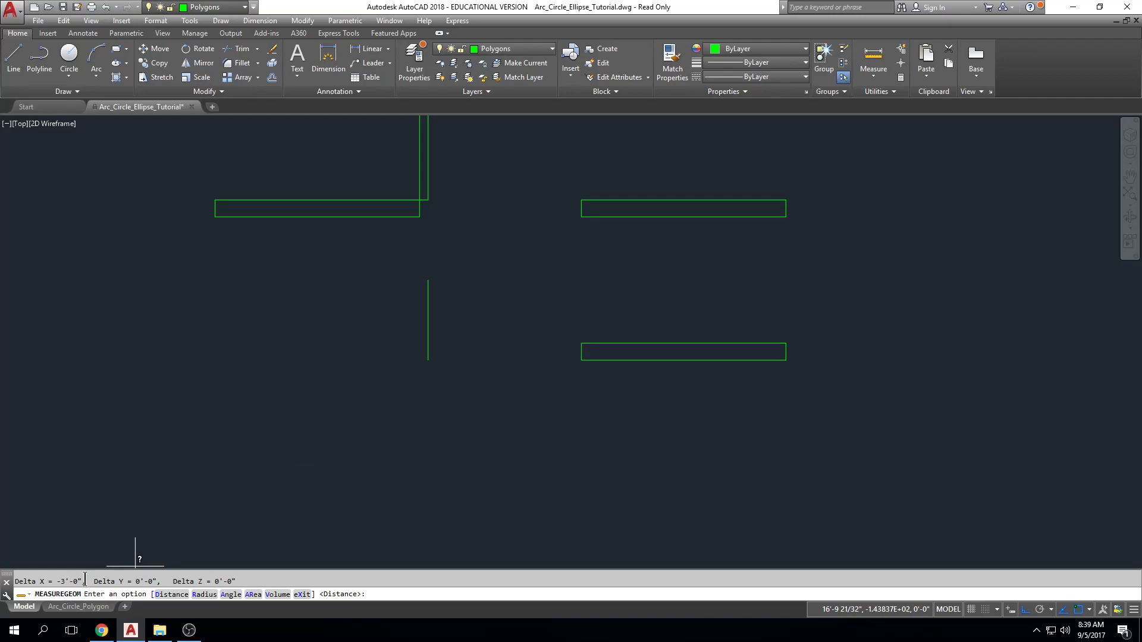
scroll(602, 357, "up", 6)
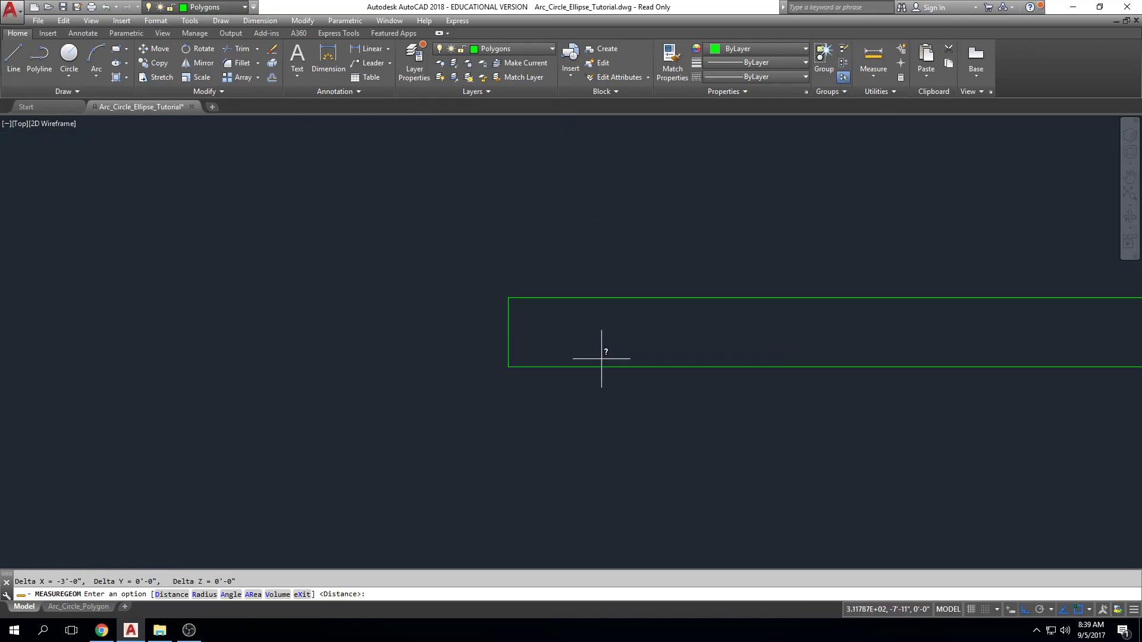
left_click(523, 375)
key("Escape")
Step: Draw a horizontal line from the spare wall's lower-left corner leftward past the vertical line, and inspect where they meet
type("l")
key("Return")
left_click(509, 366)
scroll(416, 386, "down", 2)
middle_click_drag(394, 386, 392, 402)
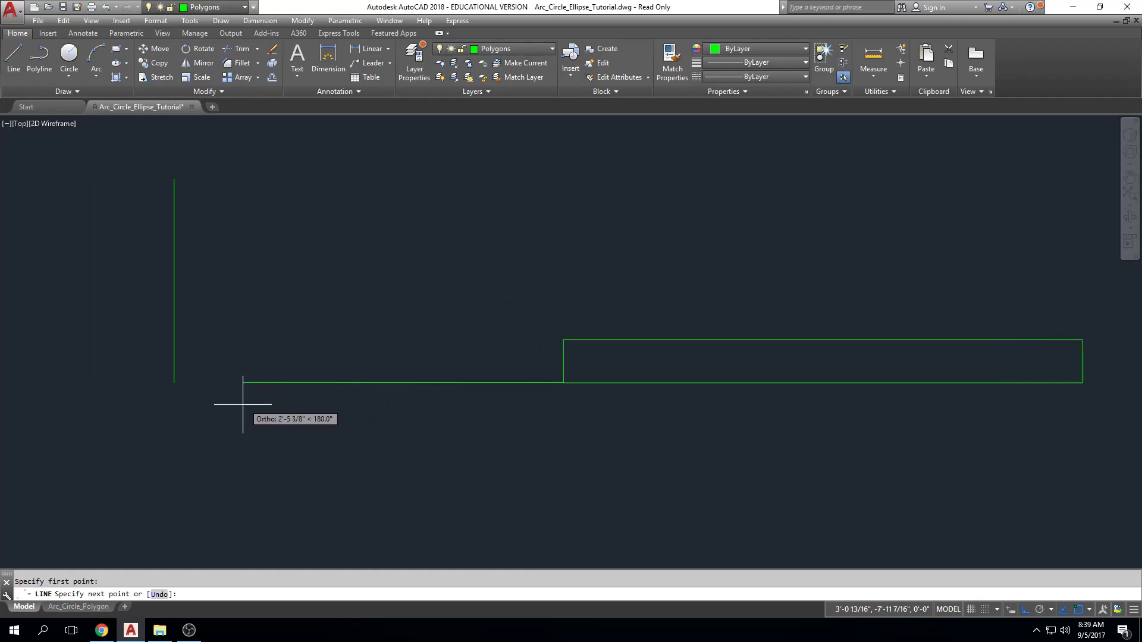
key("Escape")
scroll(172, 381, "up", 3)
scroll(172, 380, "up", 3)
scroll(255, 339, "up", 2)
scroll(336, 253, "up", 3)
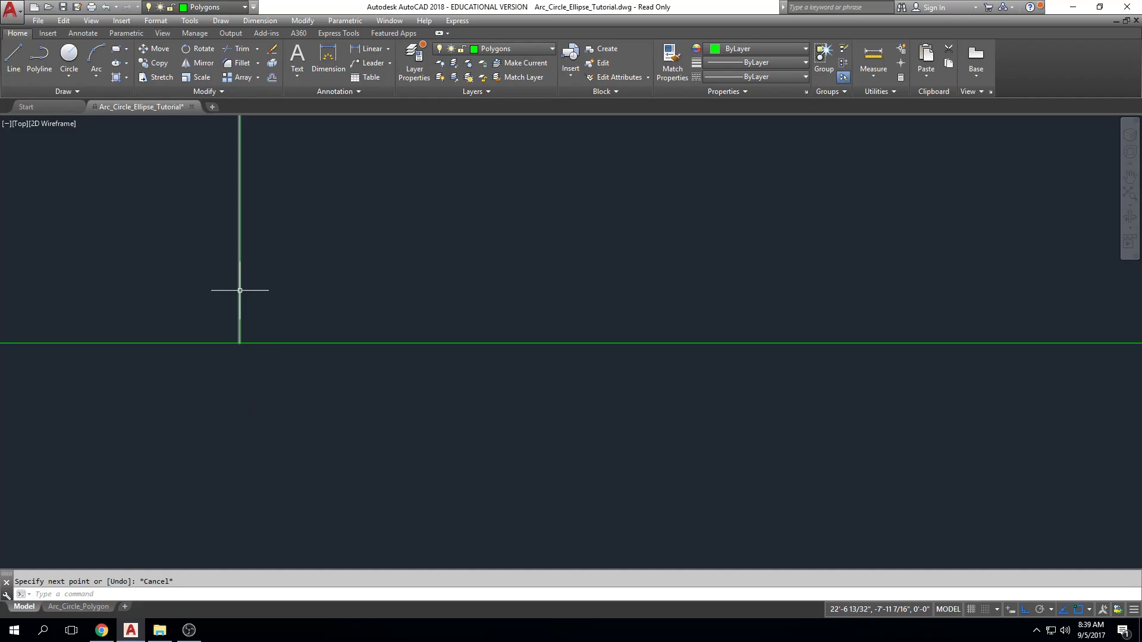
scroll(249, 337, "down", 1)
scroll(416, 378, "down", 5)
middle_click_drag(390, 385, 333, 385)
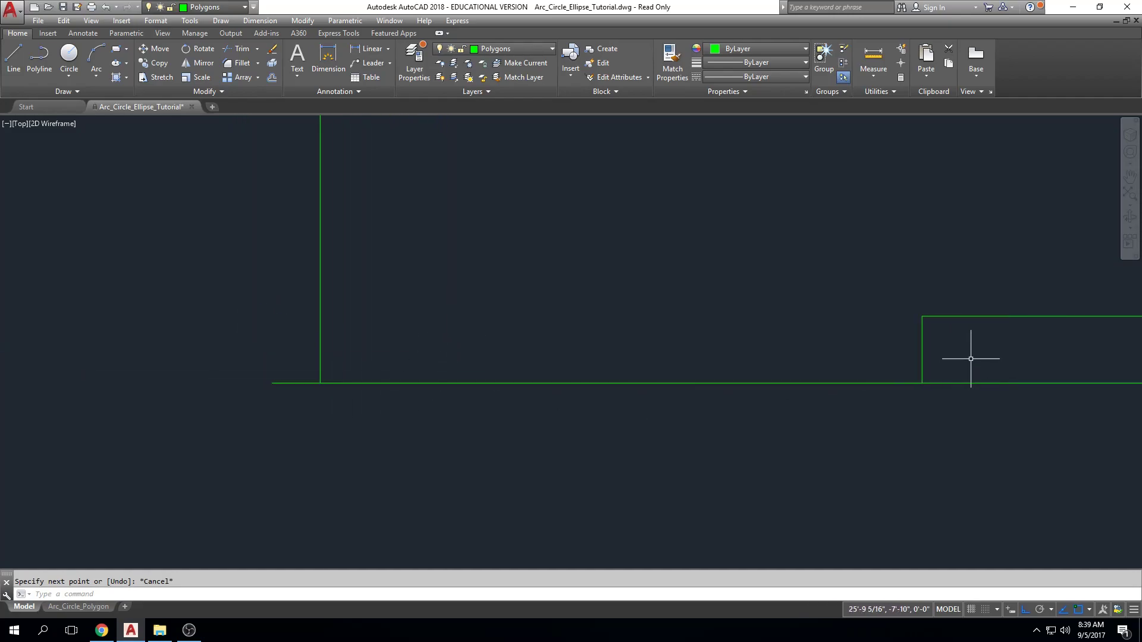
Step: Delete the vertical and horizontal demonstration lines beside the spare wall
left_click(433, 323)
left_click(321, 418)
key("Delete")
Step: Try to draw a rectangle with Ortho on, its first corner offset 36 inches left from the spare wall's lower-left corner
scroll(719, 339, "down", 3)
middle_click_drag(719, 339, 650, 322)
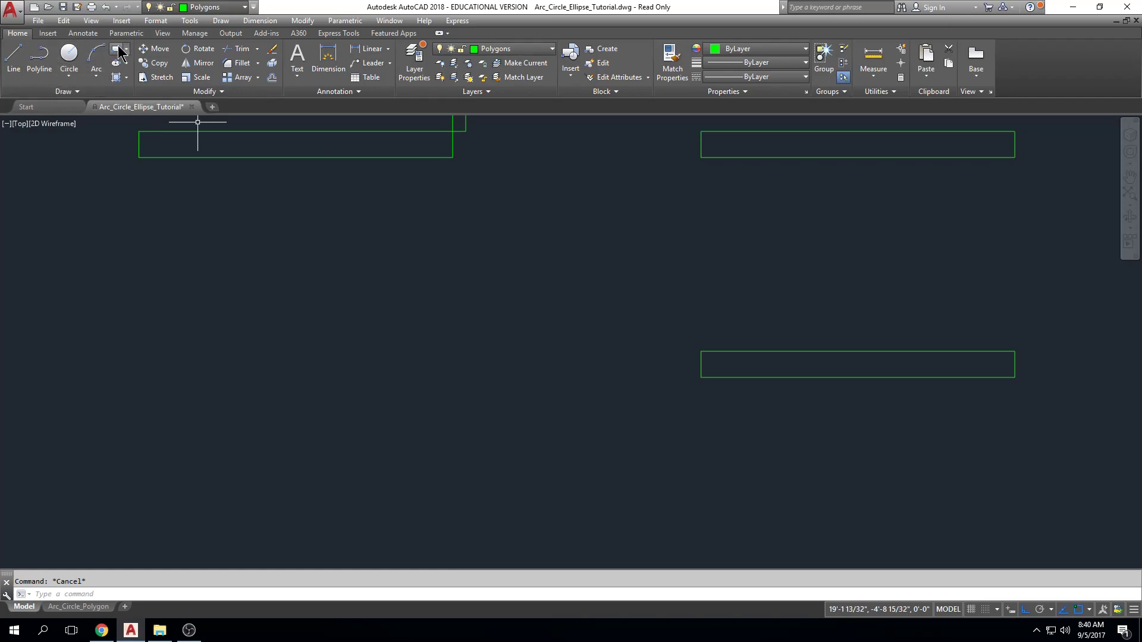
left_click(119, 52)
right_click(643, 306, "shift")
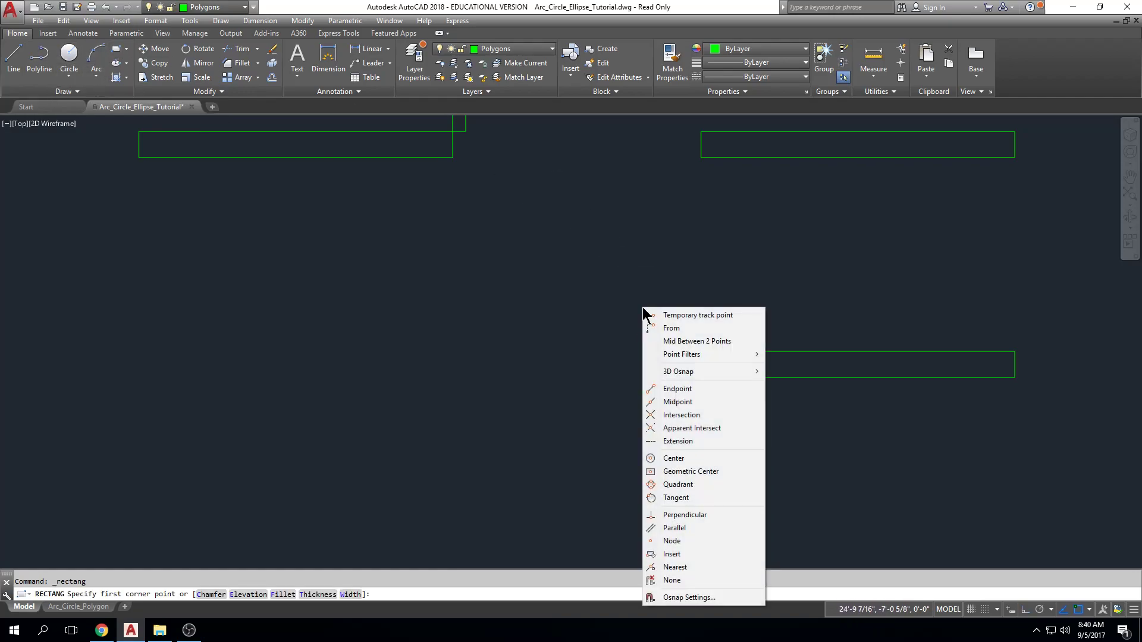
left_click(670, 328)
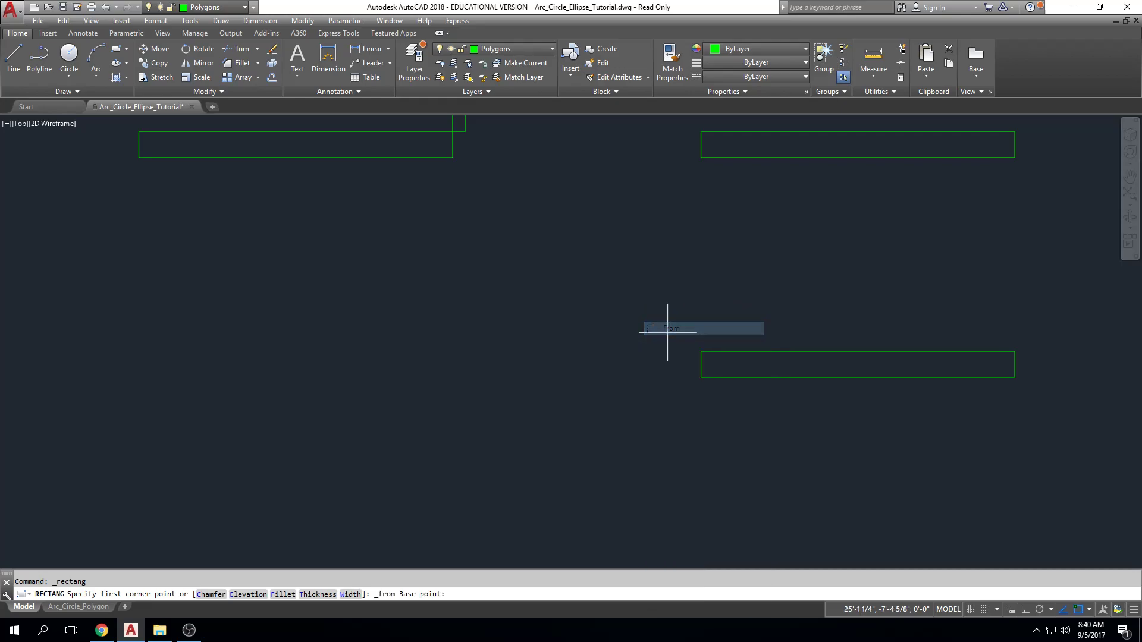
left_click(701, 378)
key("F8")
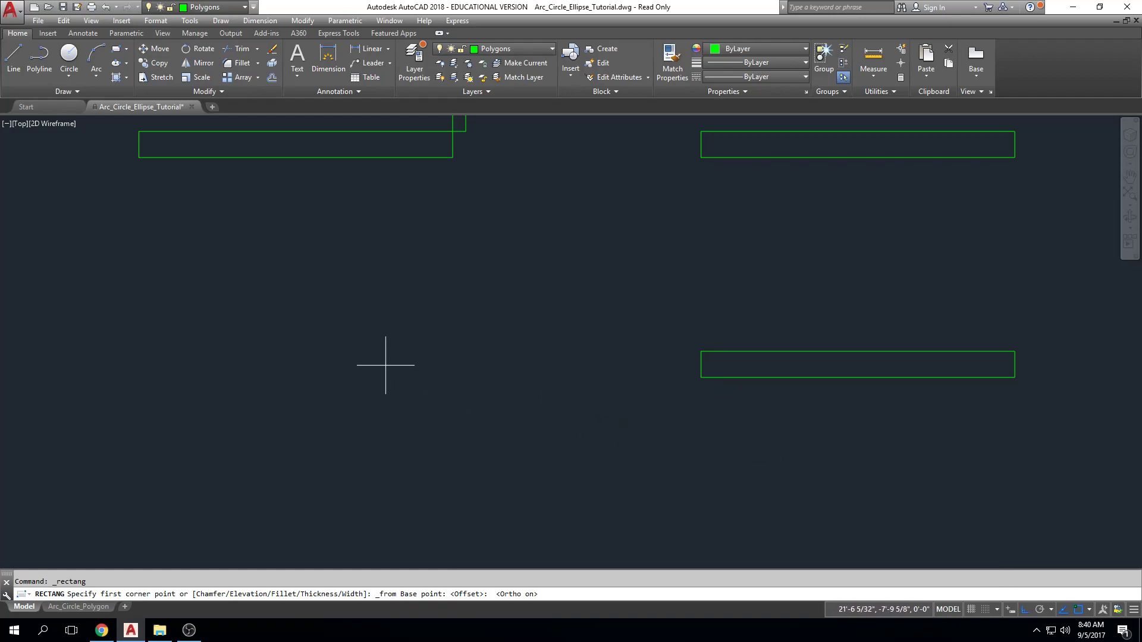
type("36")
key("Return")
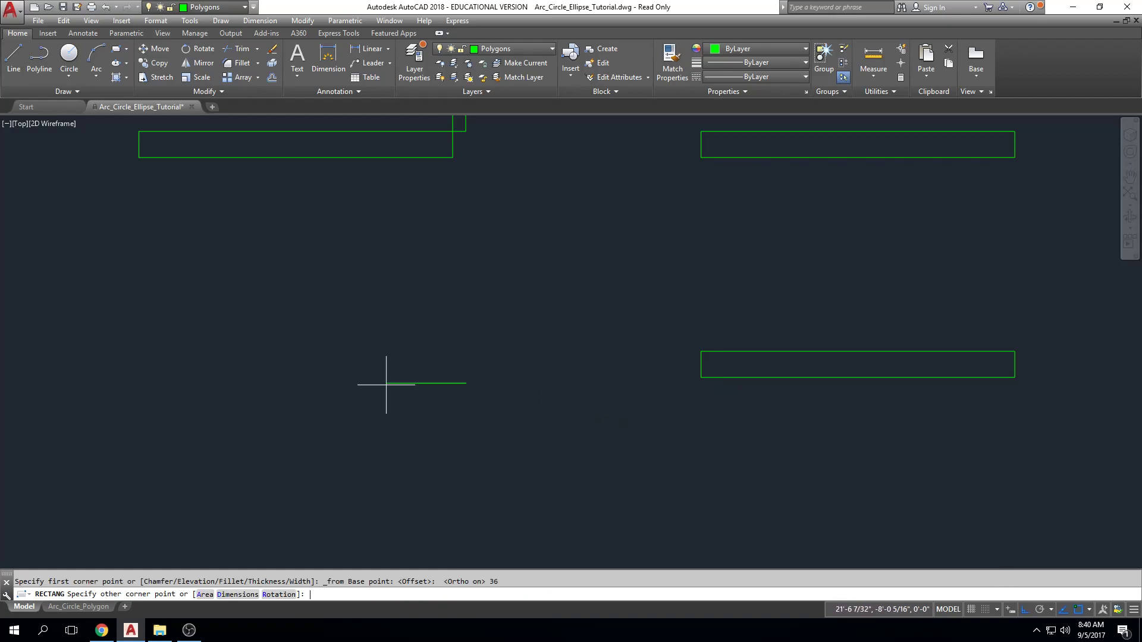
left_click(452, 229)
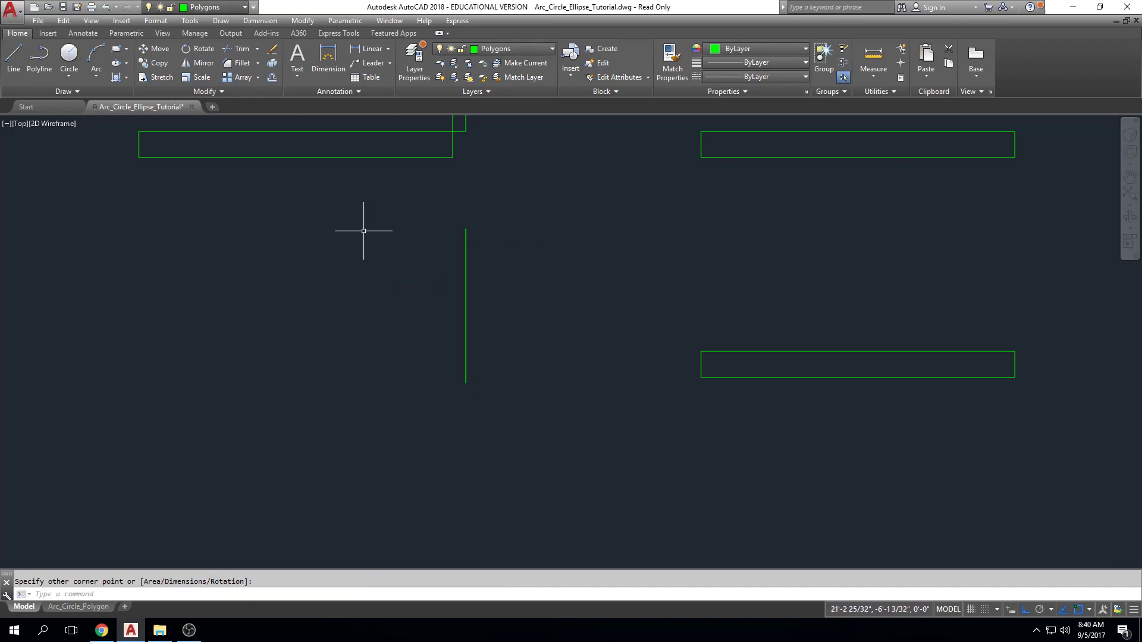
Step: Delete the flat rectangle left of the spare wall
key("Escape")
left_click(500, 264)
left_click(373, 297)
key("Delete")
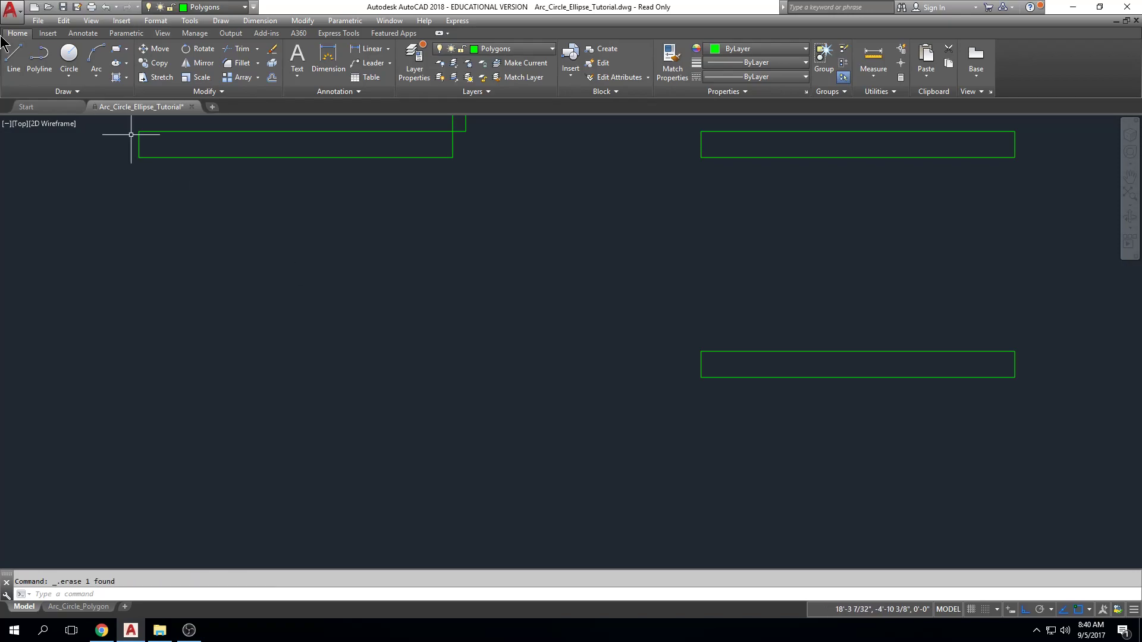
Step: Draw a rectangle up and to the left from a corner offset 36 inches left of the spare wall's upper-left corner
left_click(116, 49)
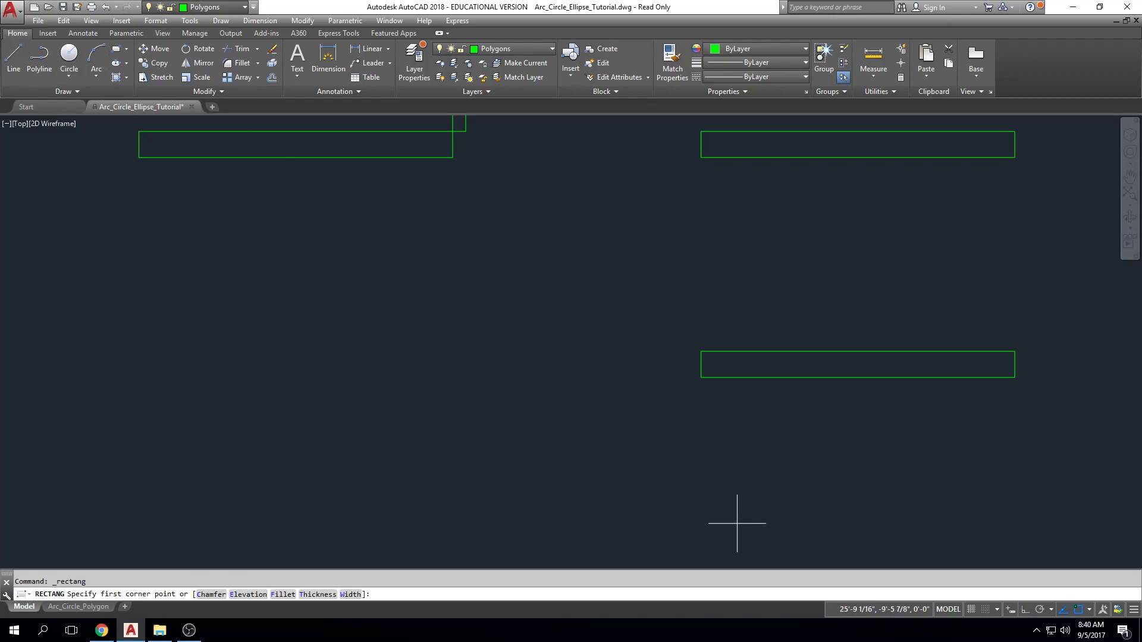
right_click(562, 437, "shift")
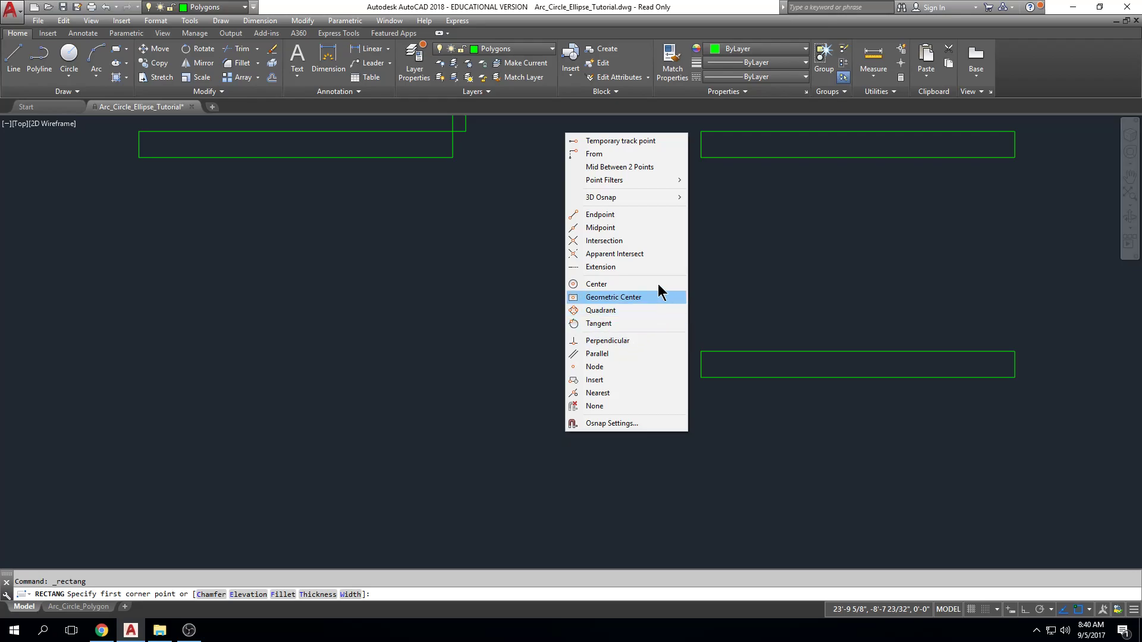
left_click(594, 153)
left_click(700, 352)
type("36")
key("Return")
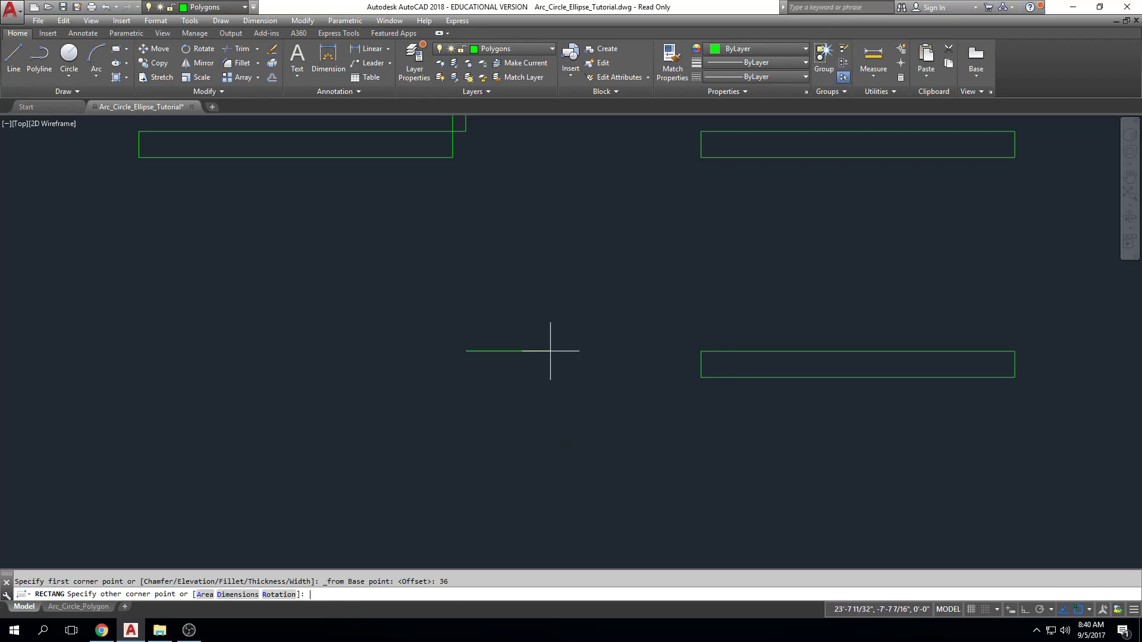
left_click(279, 211)
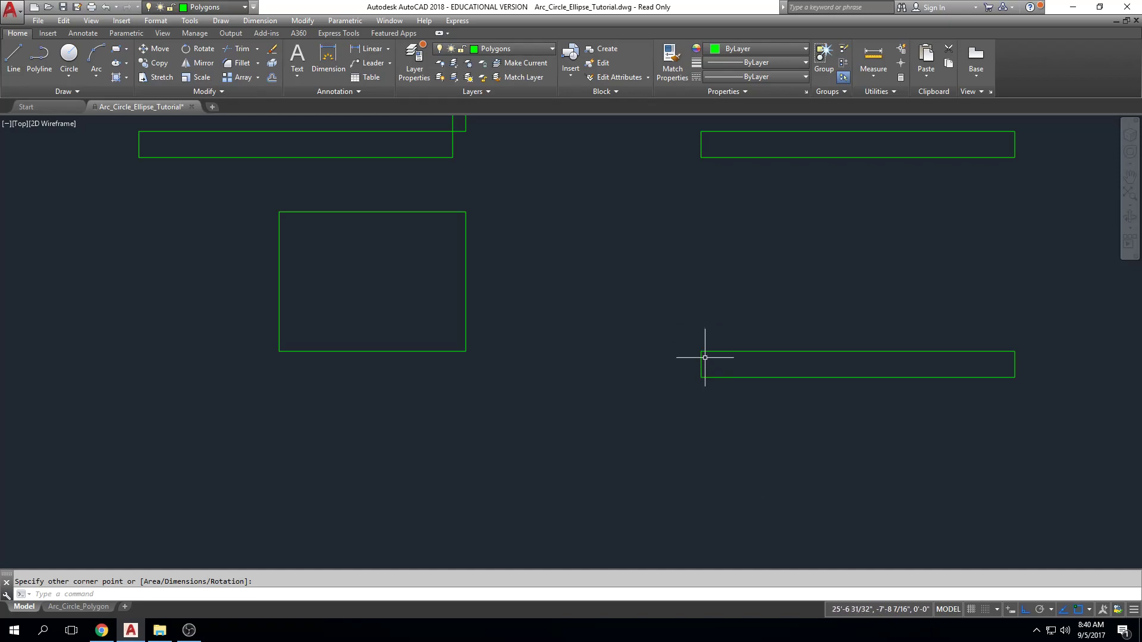
Step: Delete the demonstration rectangle drawn beside the spare wall
key("Escape")
left_click(525, 258)
left_click(445, 323)
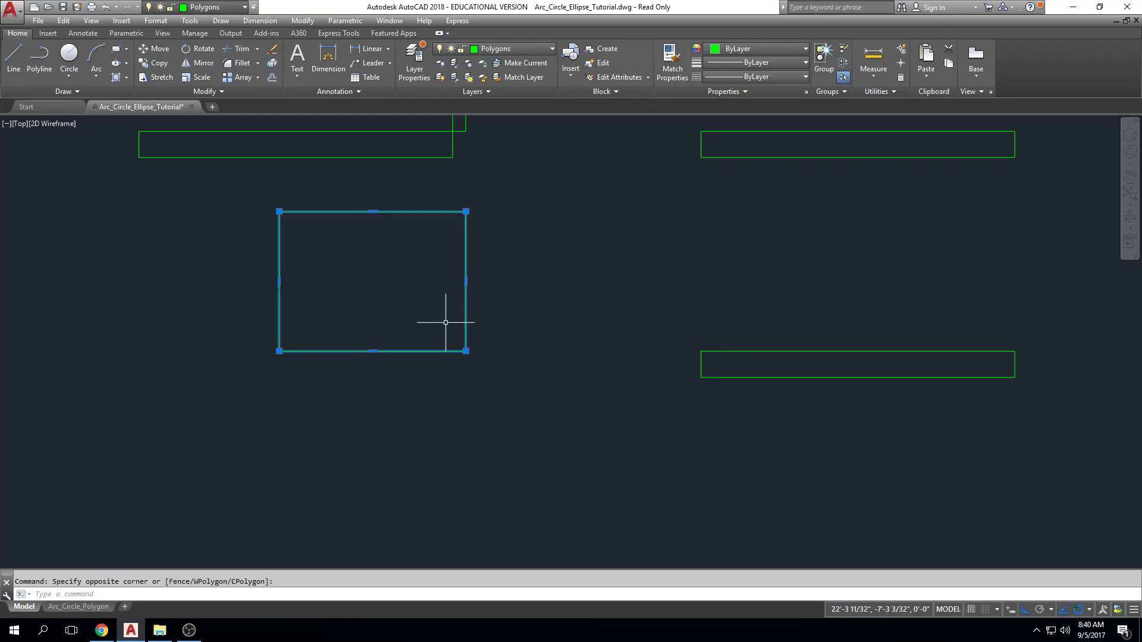
key("Delete")
Step: Draw a center-radius circle with a 12-inch radius in the empty space below and left of the redrawn left wall
scroll(520, 309, "down", 4)
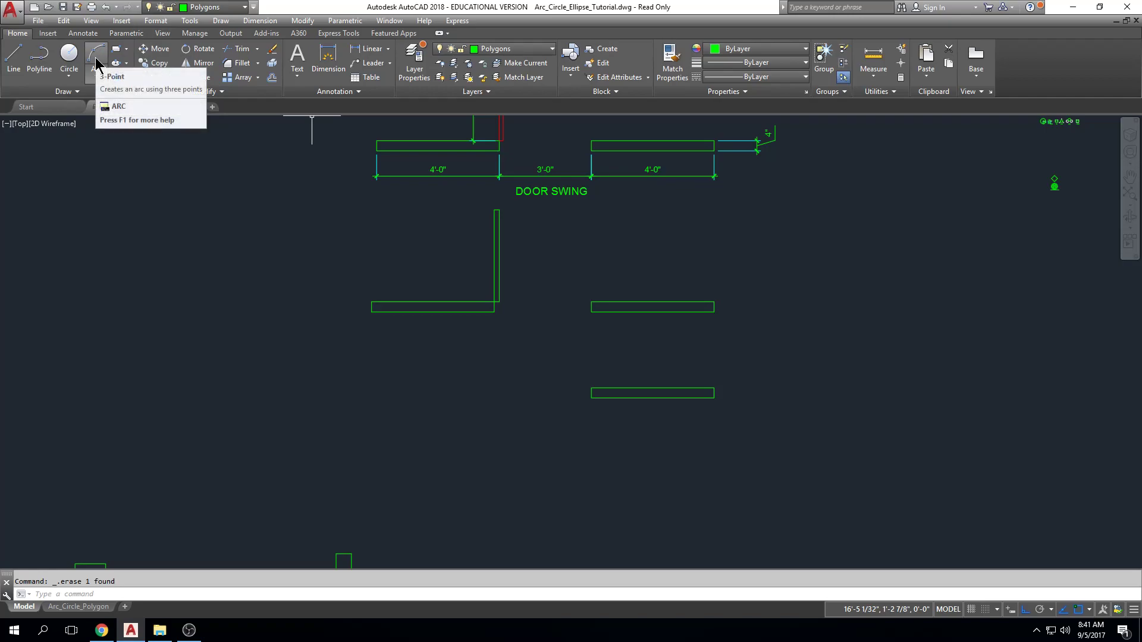
left_click(68, 75)
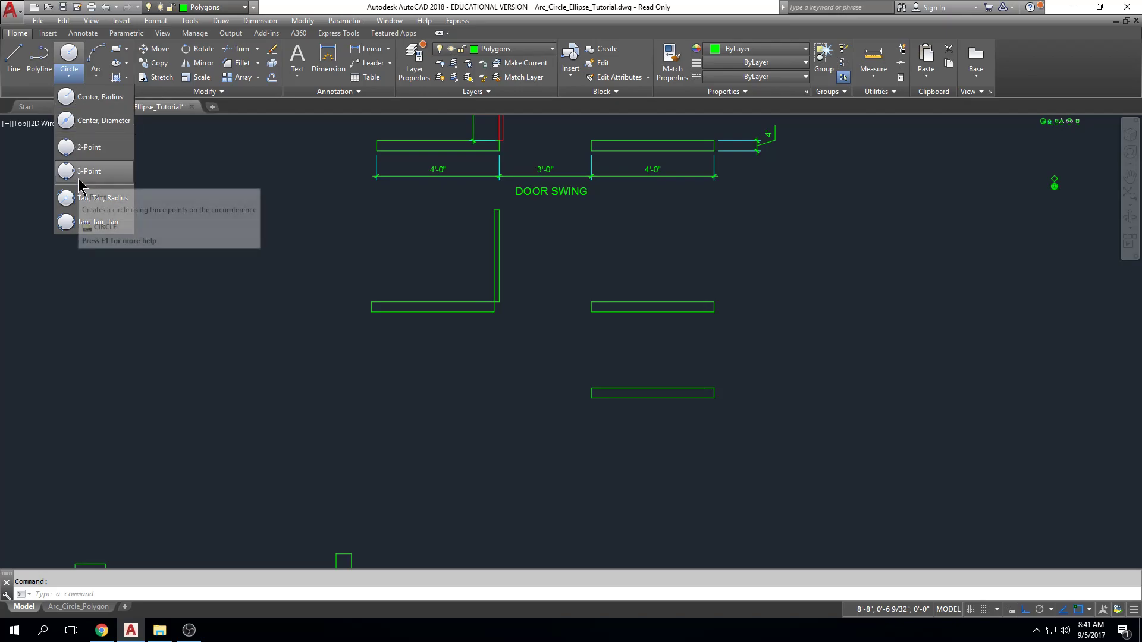
left_click(98, 75)
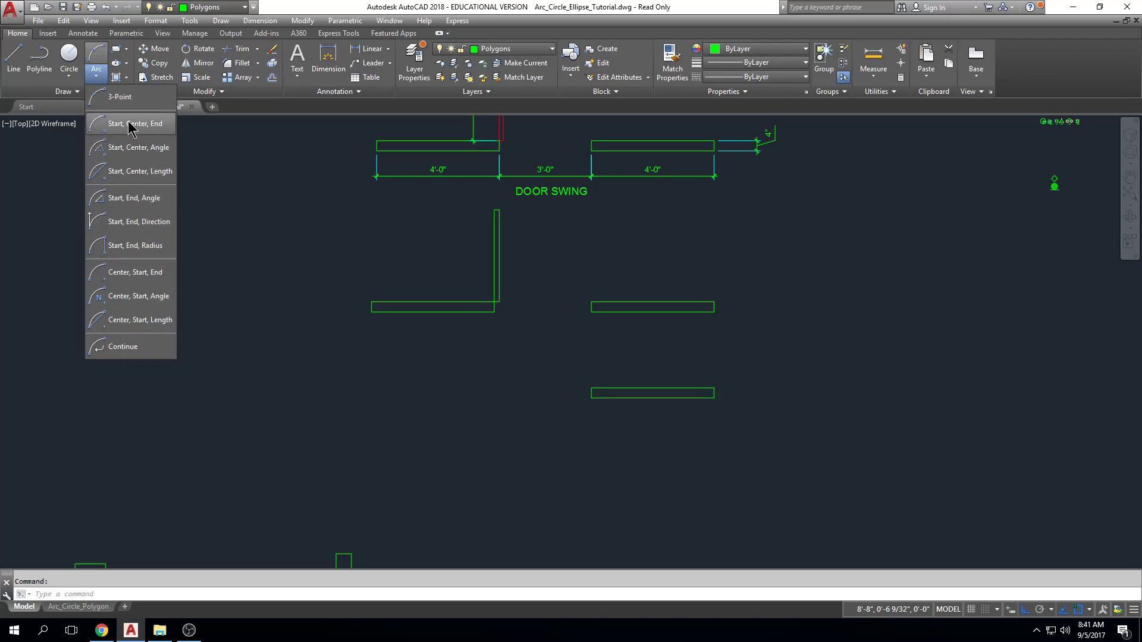
left_click(70, 75)
left_click(69, 75)
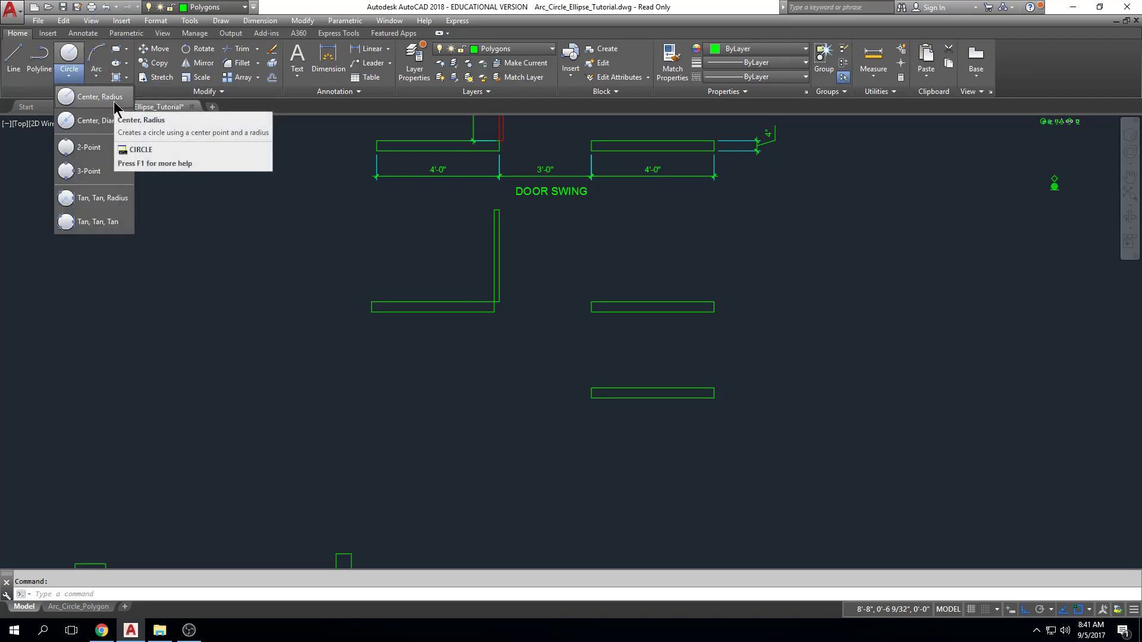
left_click(94, 105)
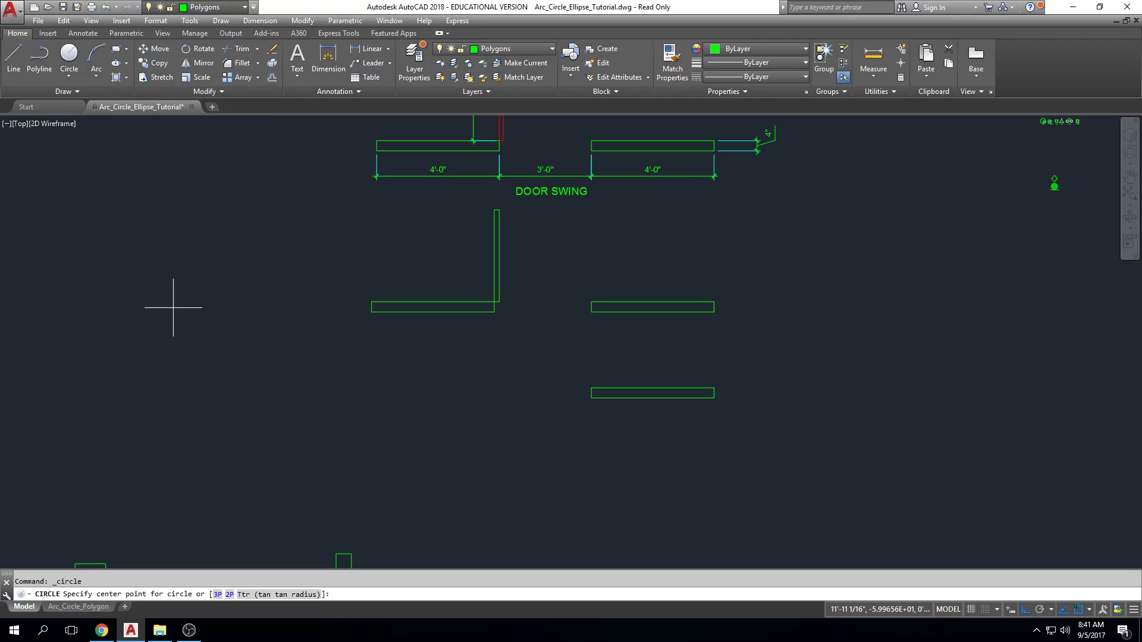
left_click(277, 360)
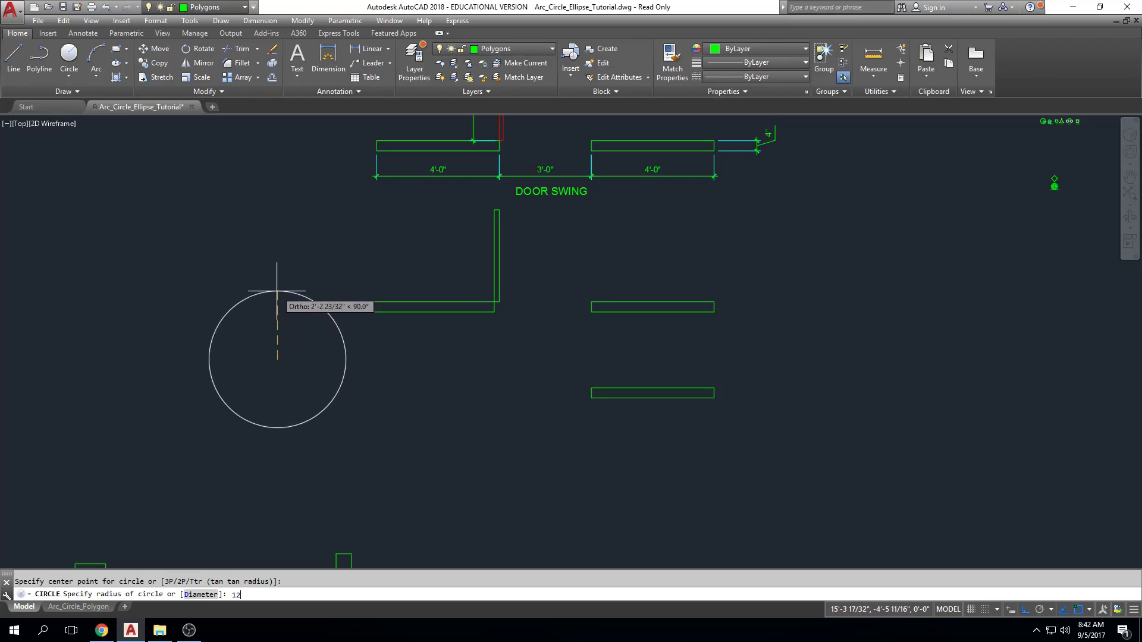
key("Return")
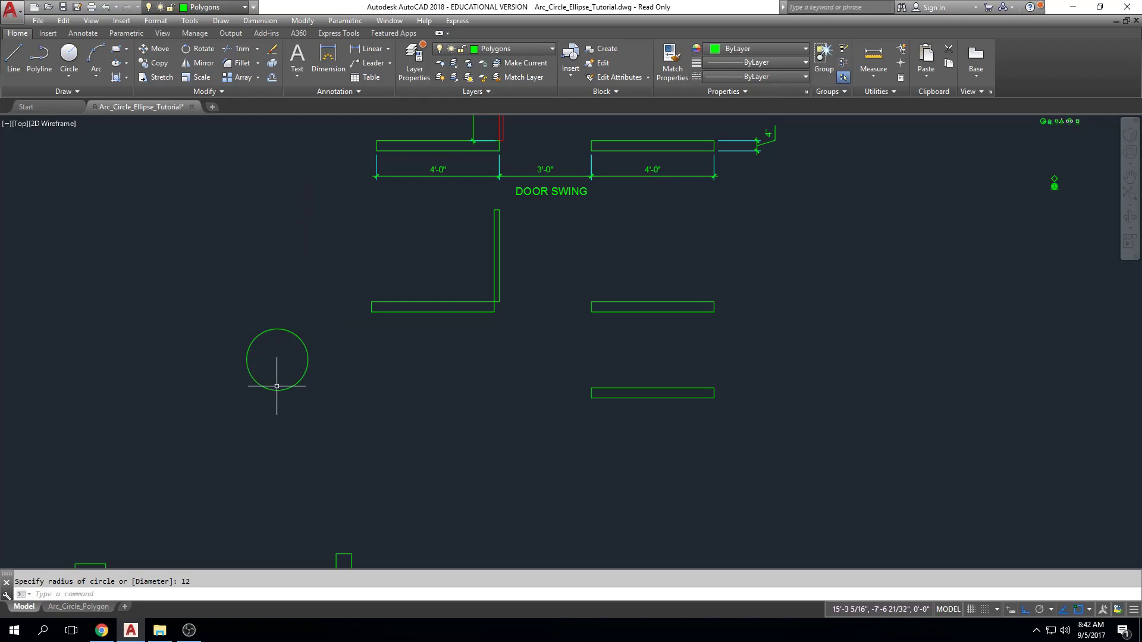
Step: Review the running object snap modes in the drafting settings, including Center and Quadrant
scroll(277, 395, "up", 4)
middle_click_drag(277, 395, 278, 433)
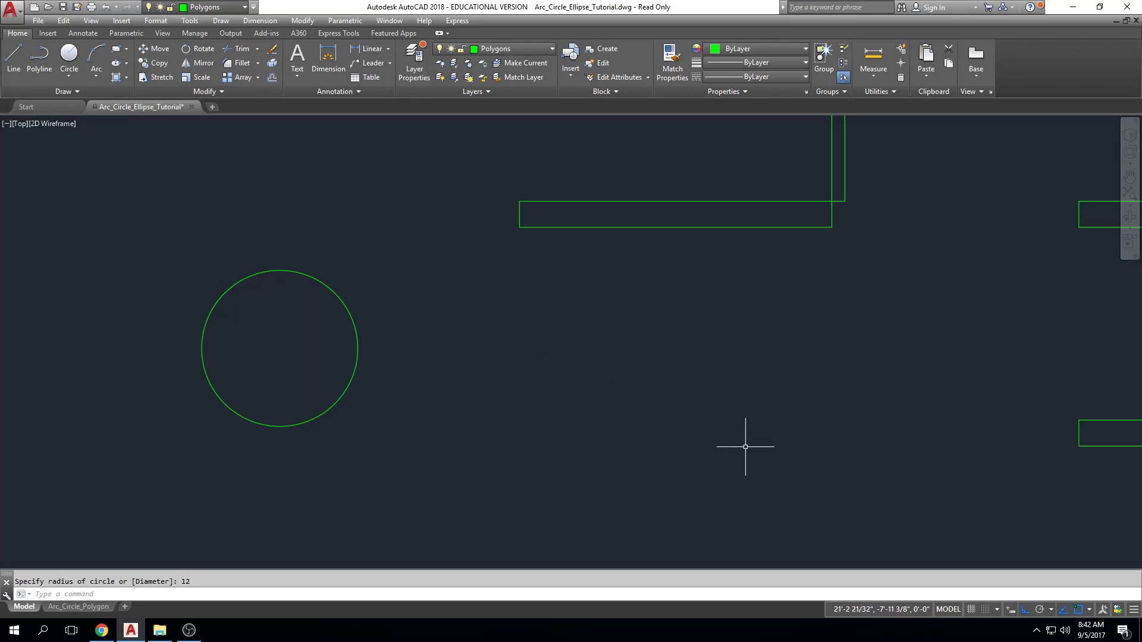
left_click(1090, 608)
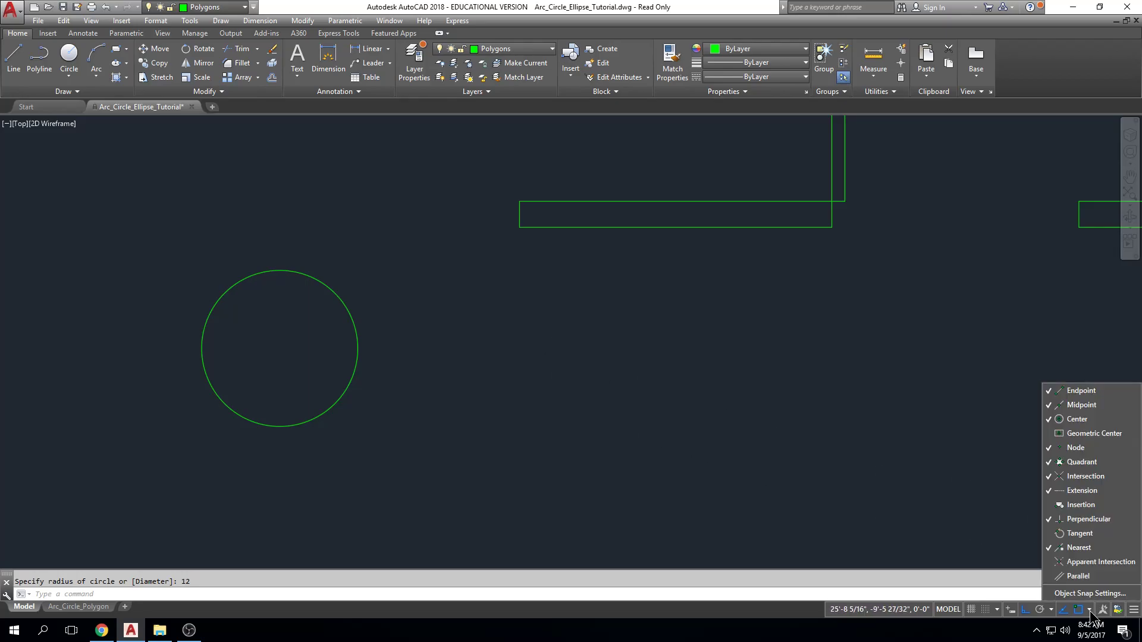
left_click(1089, 593)
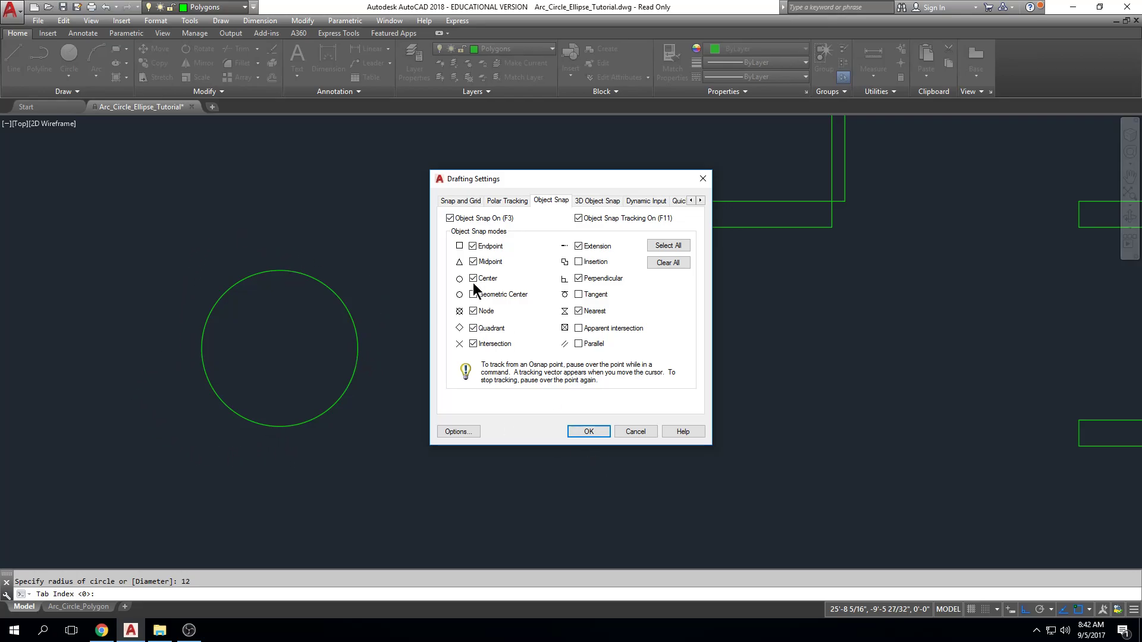
left_click(584, 432)
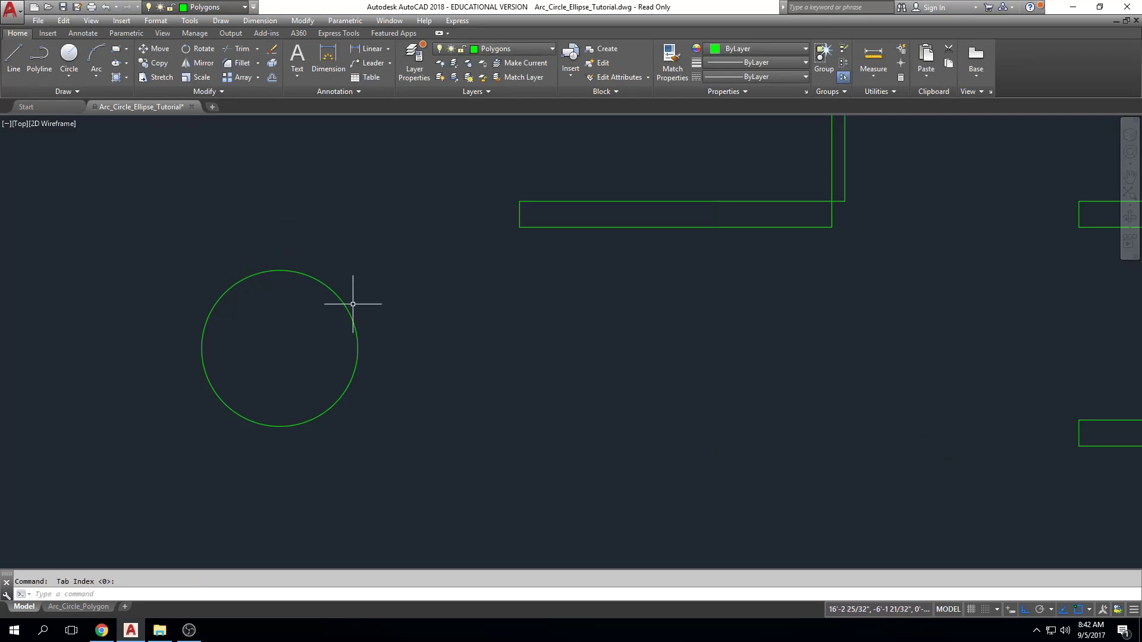
Step: Measure the circle's diameter from its top quadrant to its bottom quadrant
left_click(873, 56)
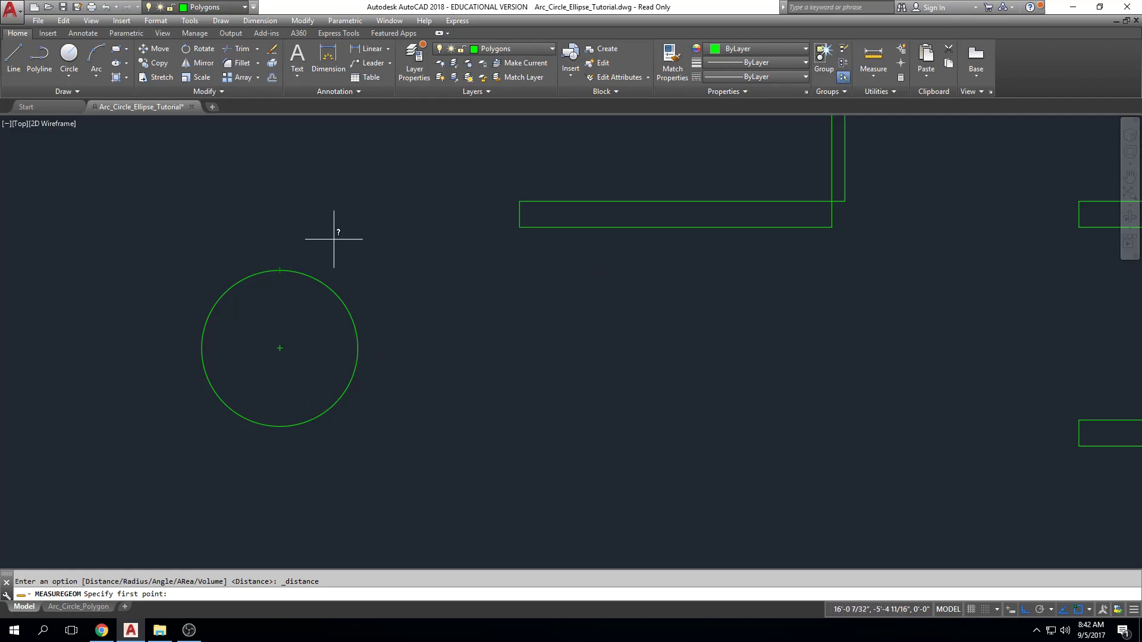
left_click(280, 270)
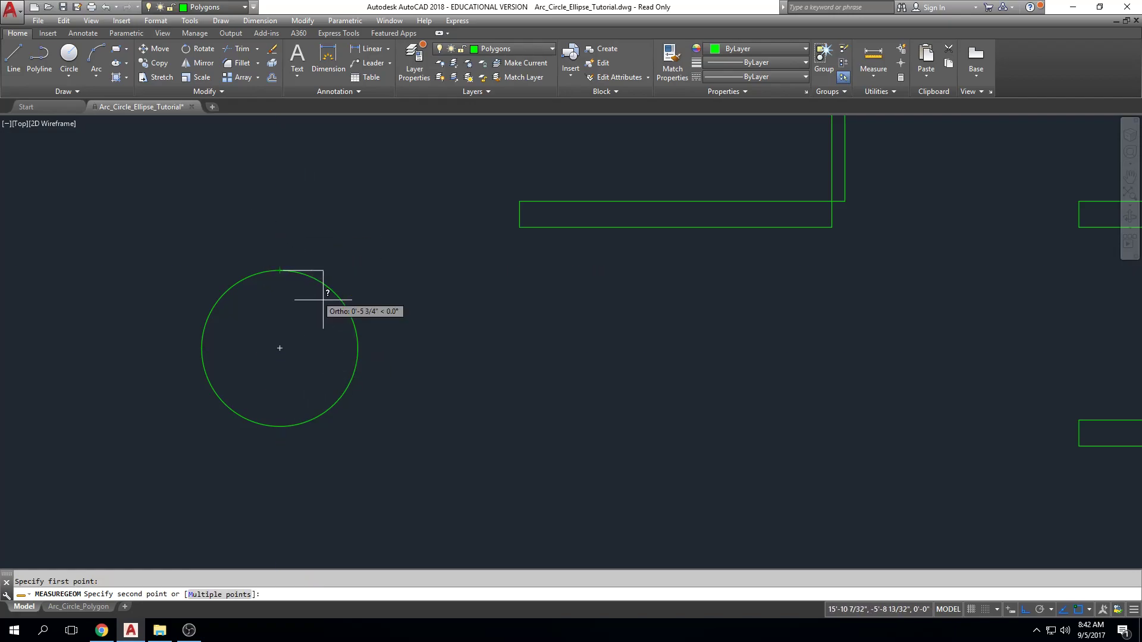
left_click(279, 426)
left_click_drag(132, 581, 165, 580)
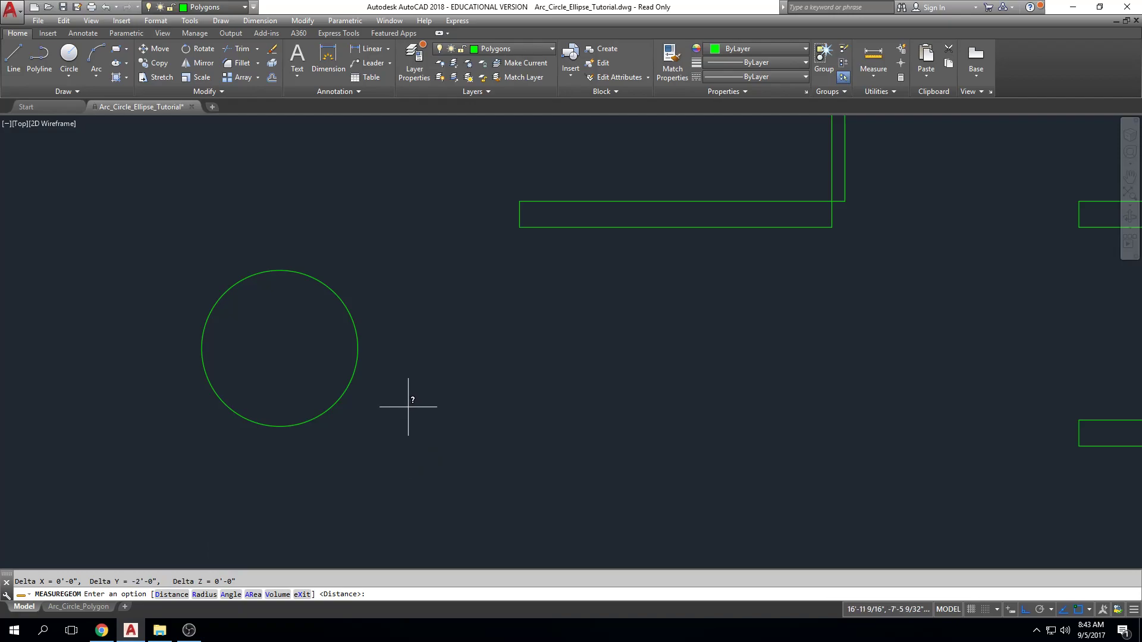
key("Escape")
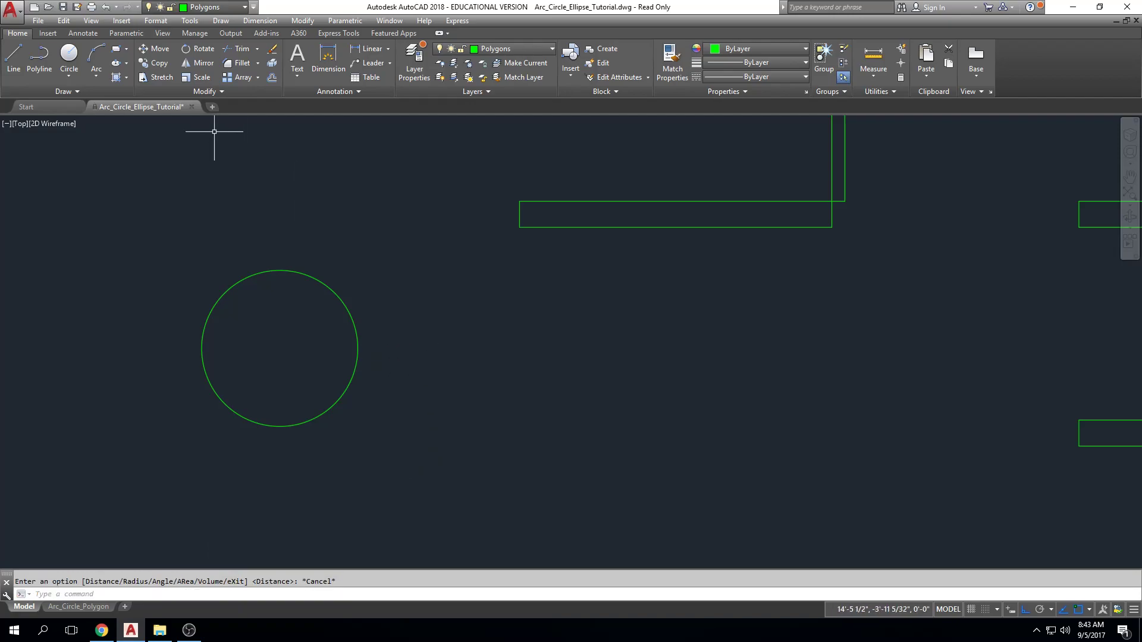
Step: Draw a second center-radius circle with a 24-inch radius to the right of the first one
left_click(69, 59)
left_click(77, 83)
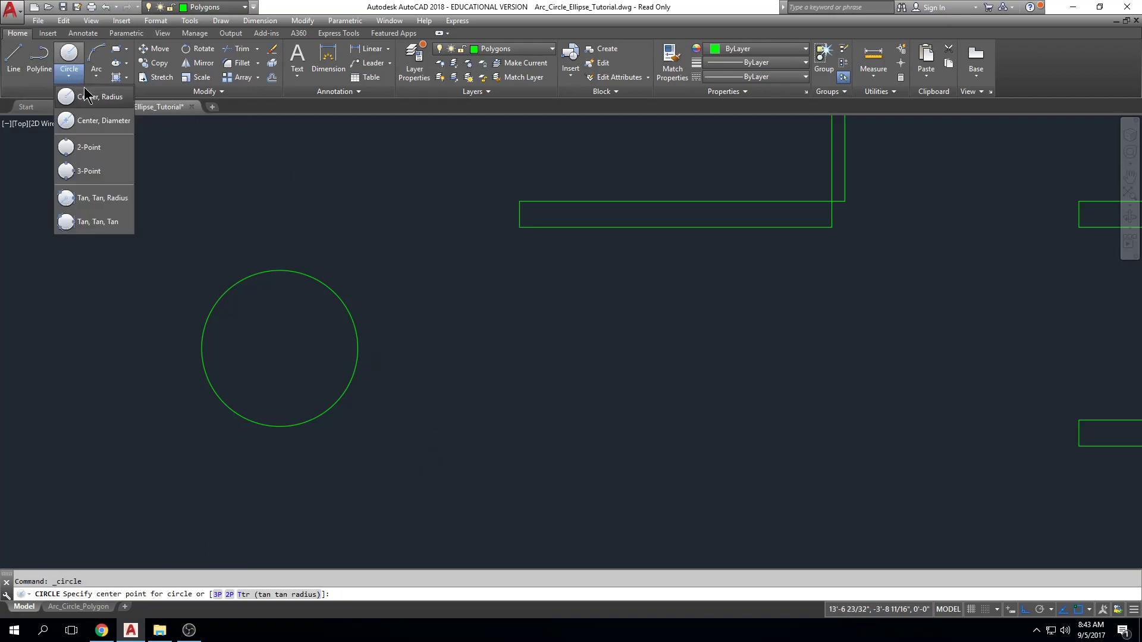
left_click(102, 93)
left_click(541, 360)
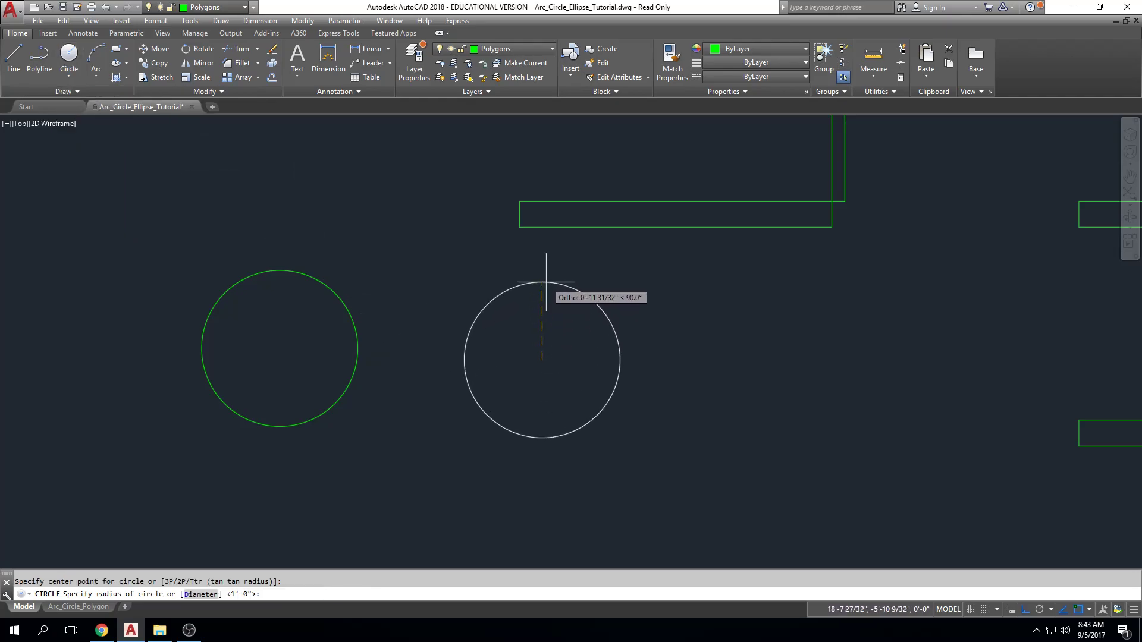
type("24")
key("Return")
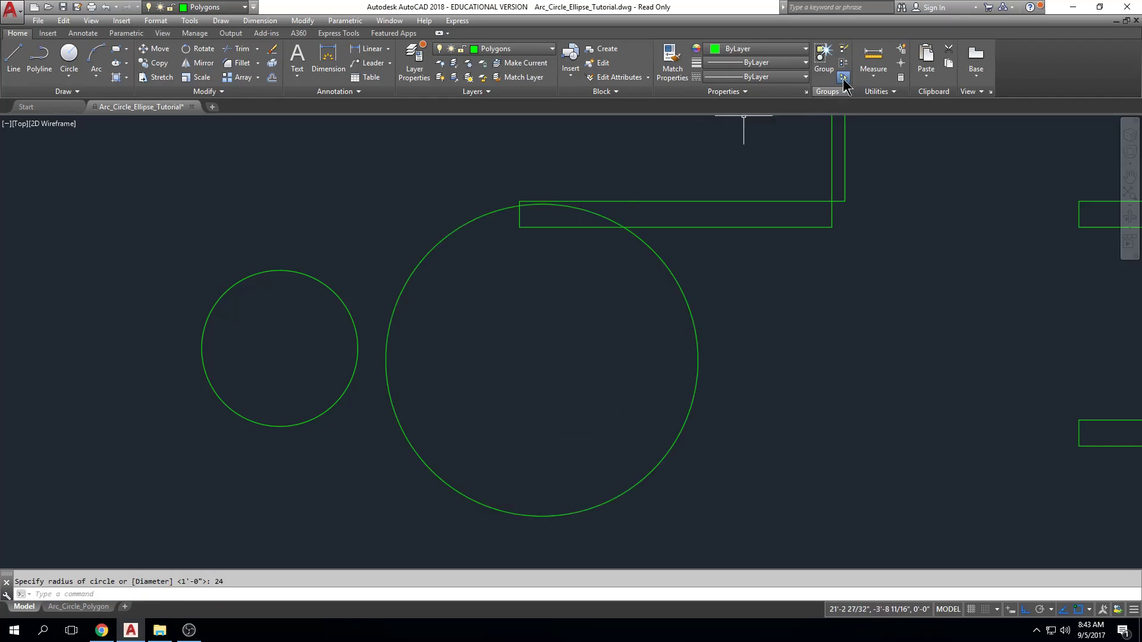
Step: Measure the larger circle's diameter from its left quadrant to its right quadrant
left_click(867, 59)
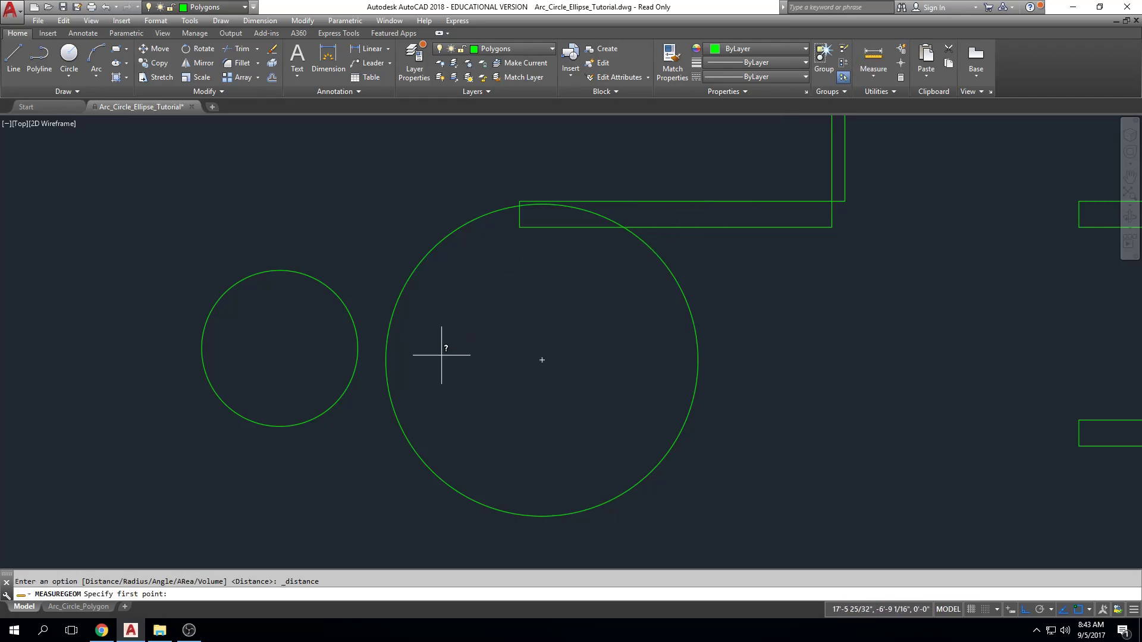
left_click(385, 359)
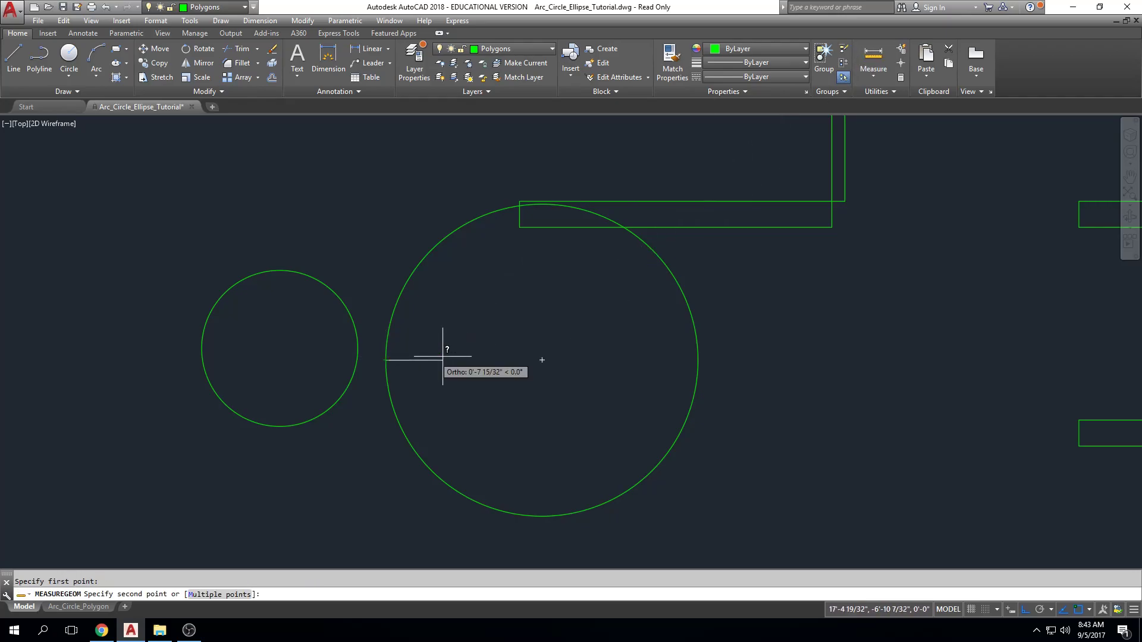
left_click(697, 360)
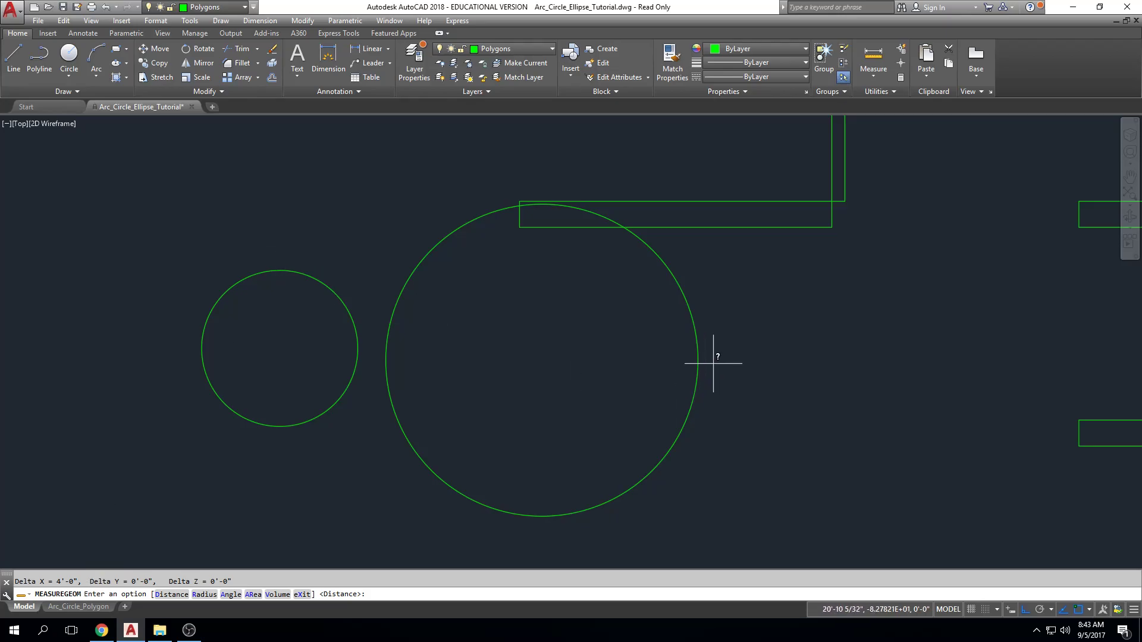
key("Escape")
Step: Delete both demonstration circles beside the left wall
left_click(697, 355)
key("Delete")
left_click(476, 316)
left_click(134, 442)
key("Delete")
Step: Draw a center-diameter circle with a 12-inch diameter to the left of the redrawn door swing
scroll(484, 408, "down", 2)
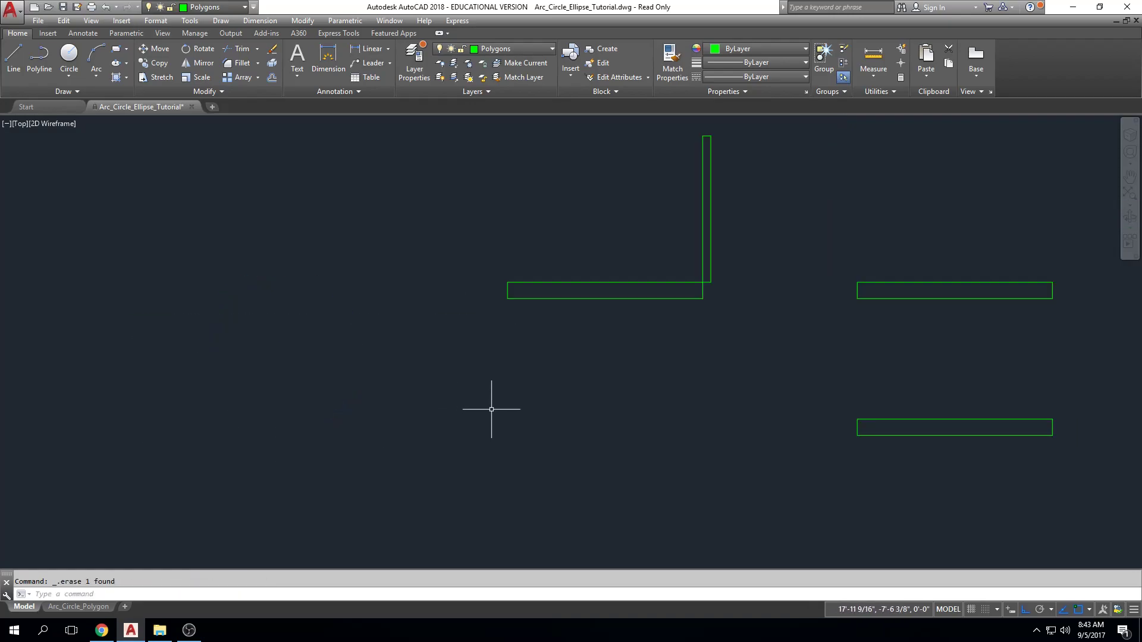
middle_click_drag(679, 309, 527, 318)
scroll(529, 320, "up", 2)
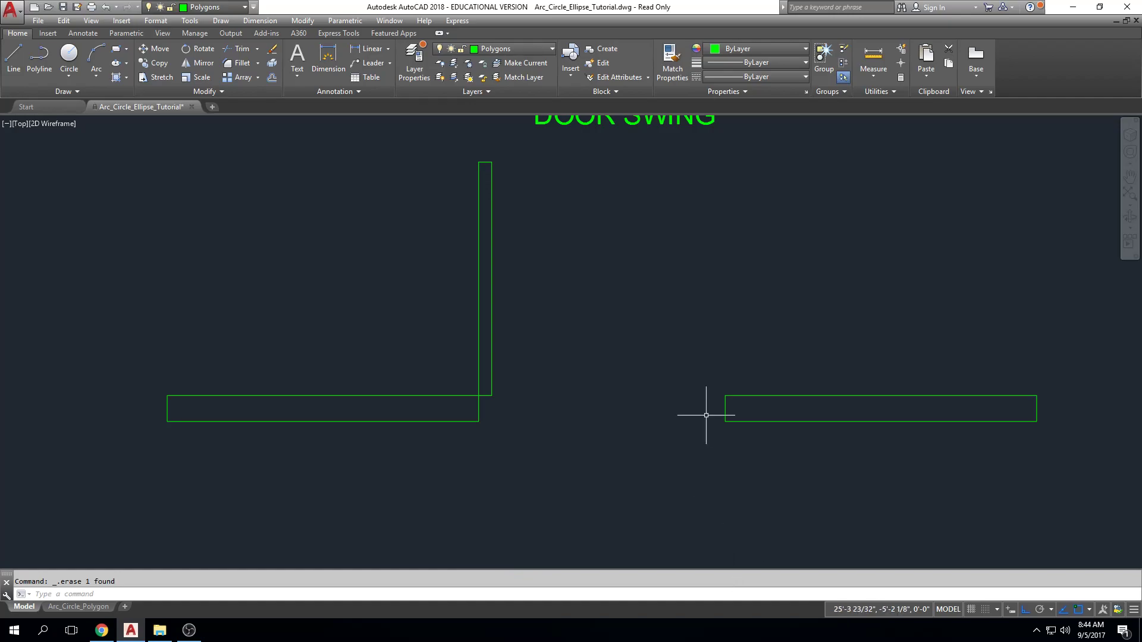
scroll(675, 351, "down", 2)
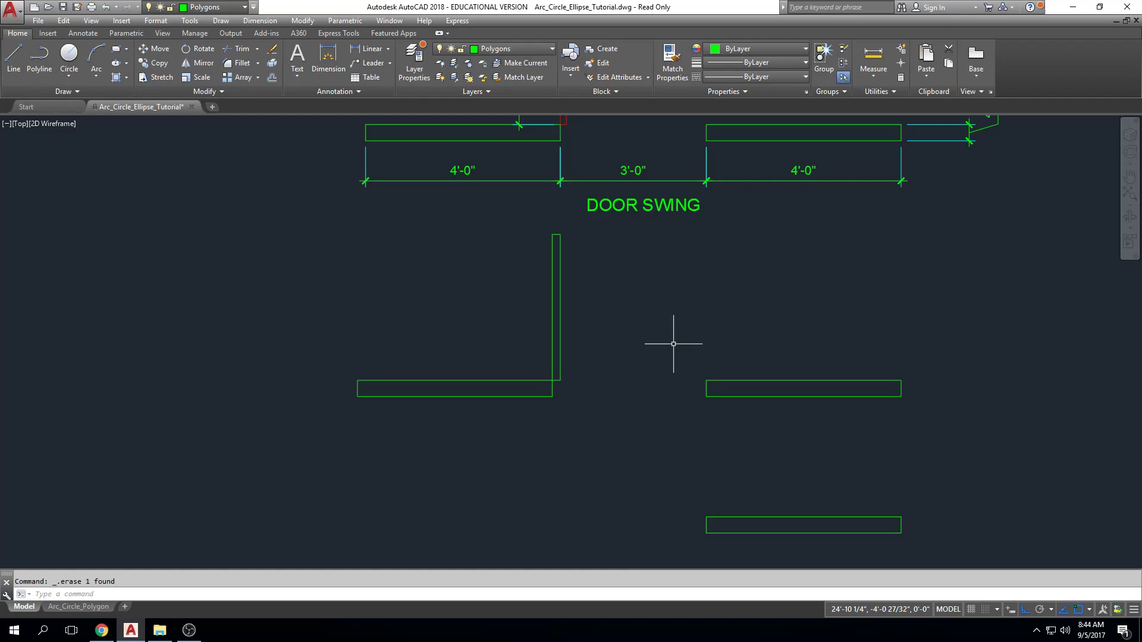
middle_click_drag(628, 296, 584, 350)
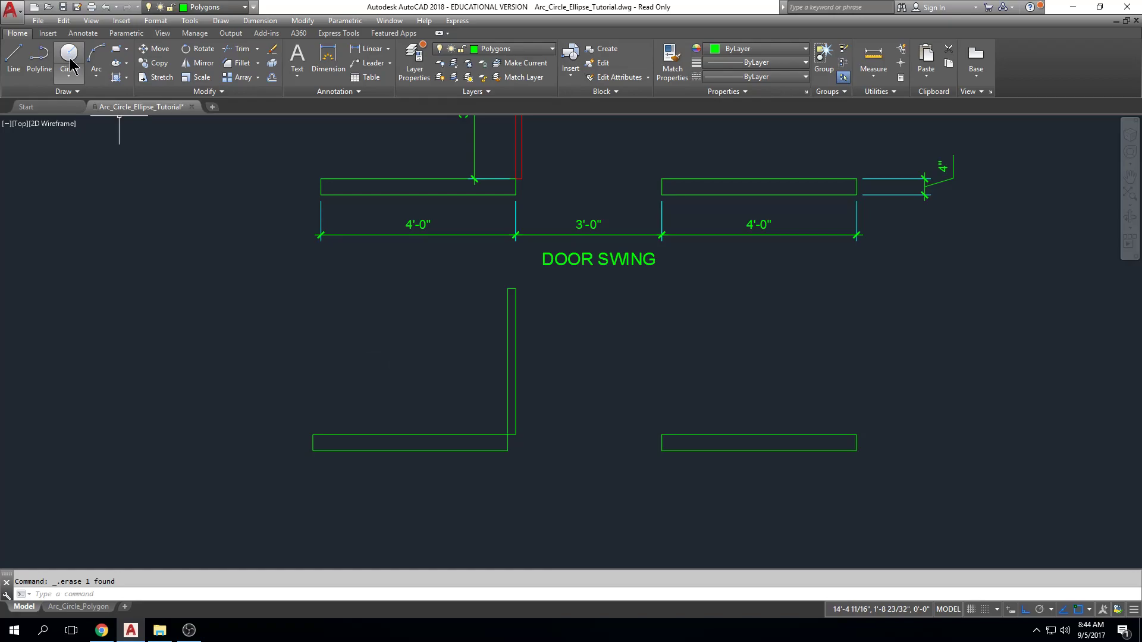
left_click(71, 77)
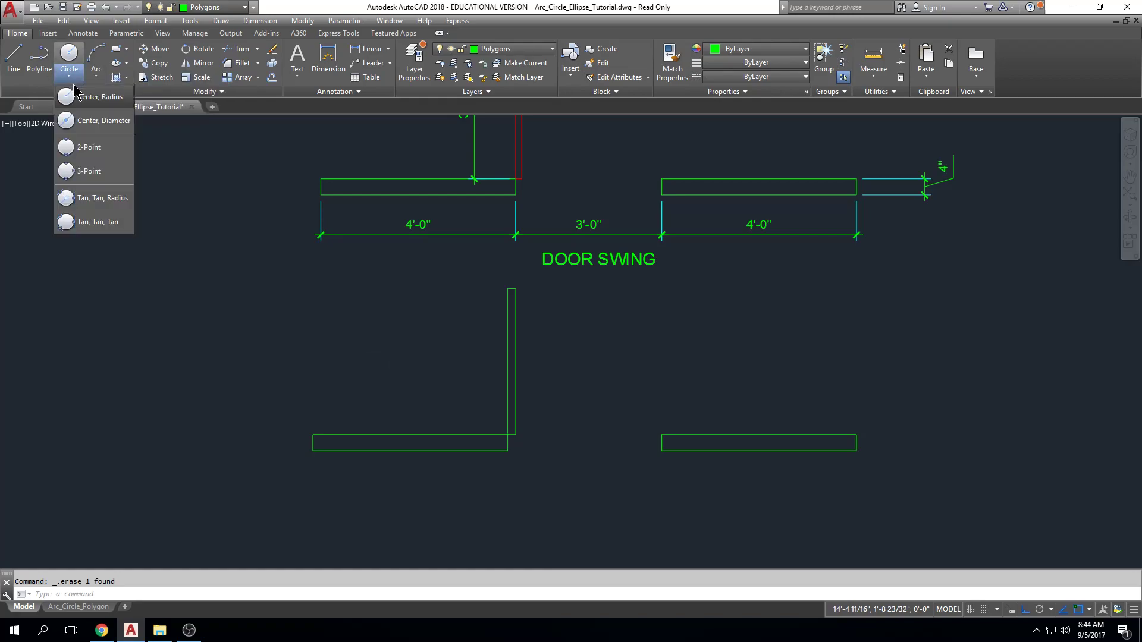
left_click(102, 126)
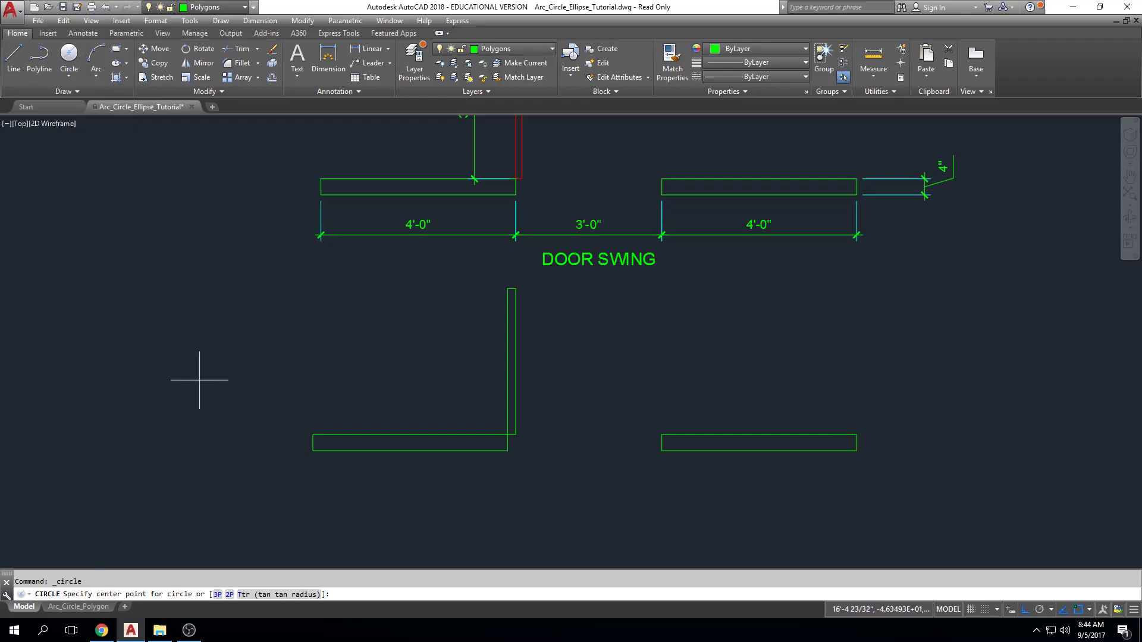
left_click(94, 386)
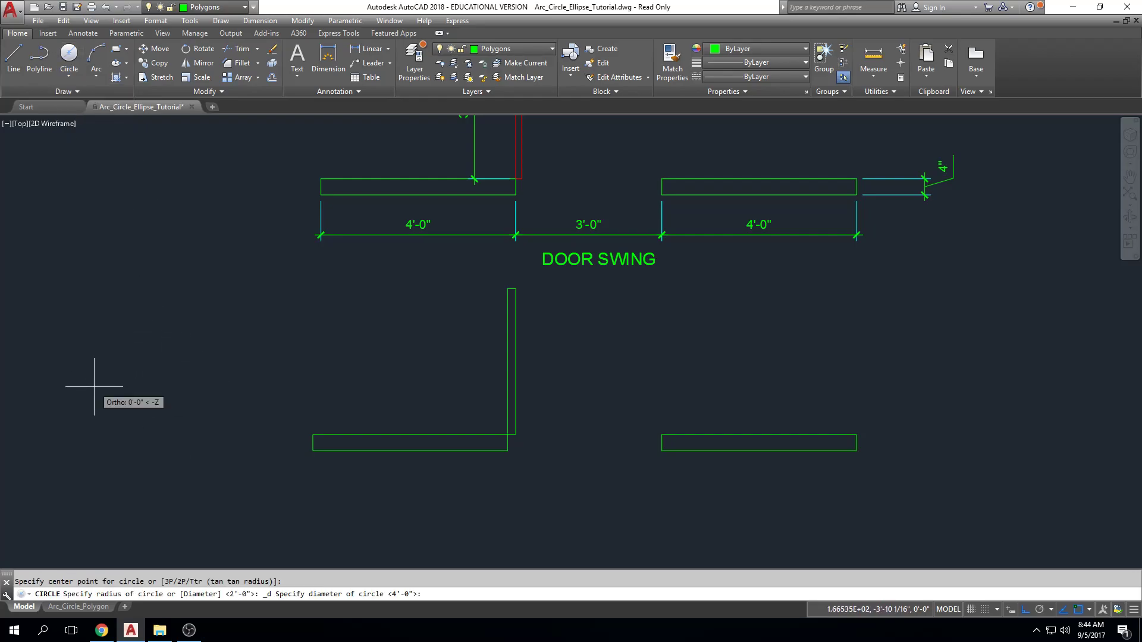
type("12")
key("Return")
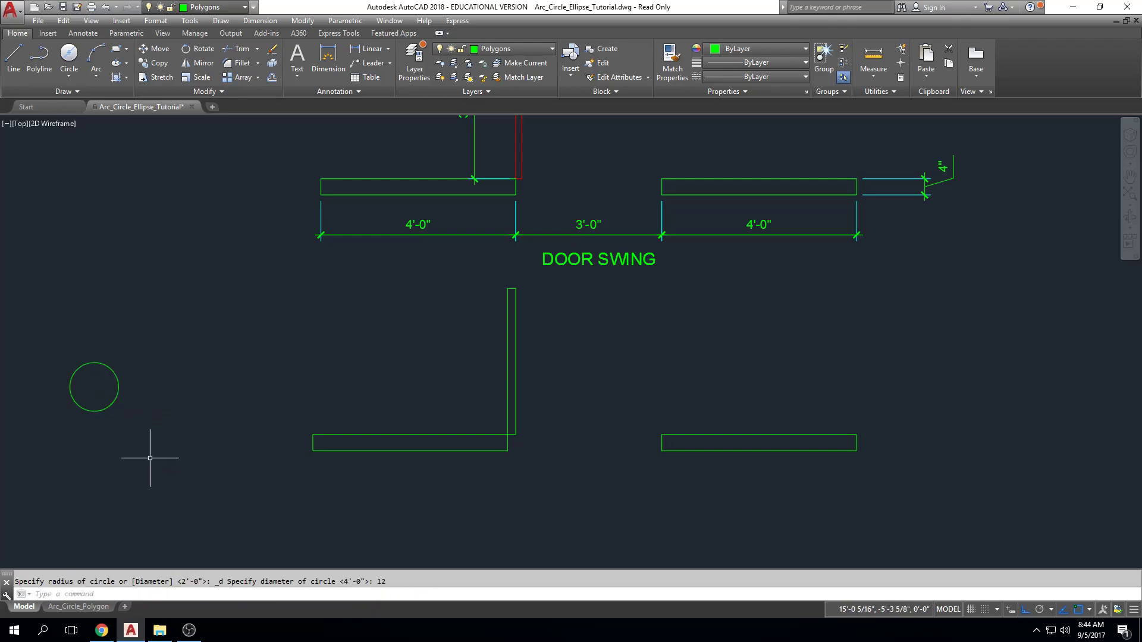
Step: Measure the new circle's diameter between its top and bottom quadrants
middle_click_drag(150, 458, 273, 466)
scroll(196, 377, "up", 4)
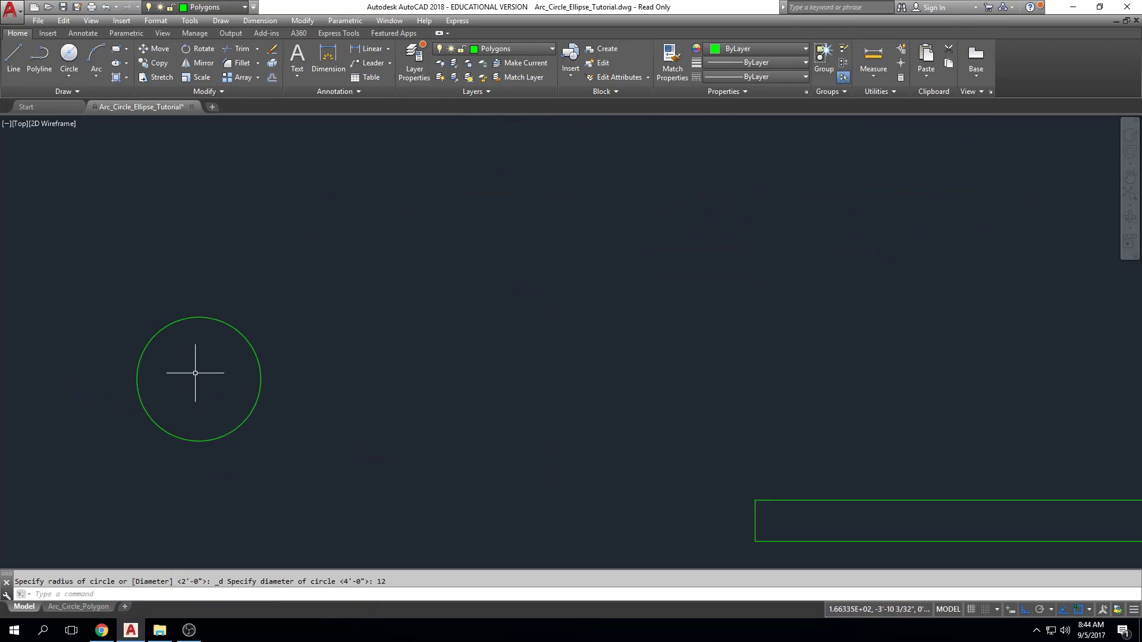
left_click(873, 59)
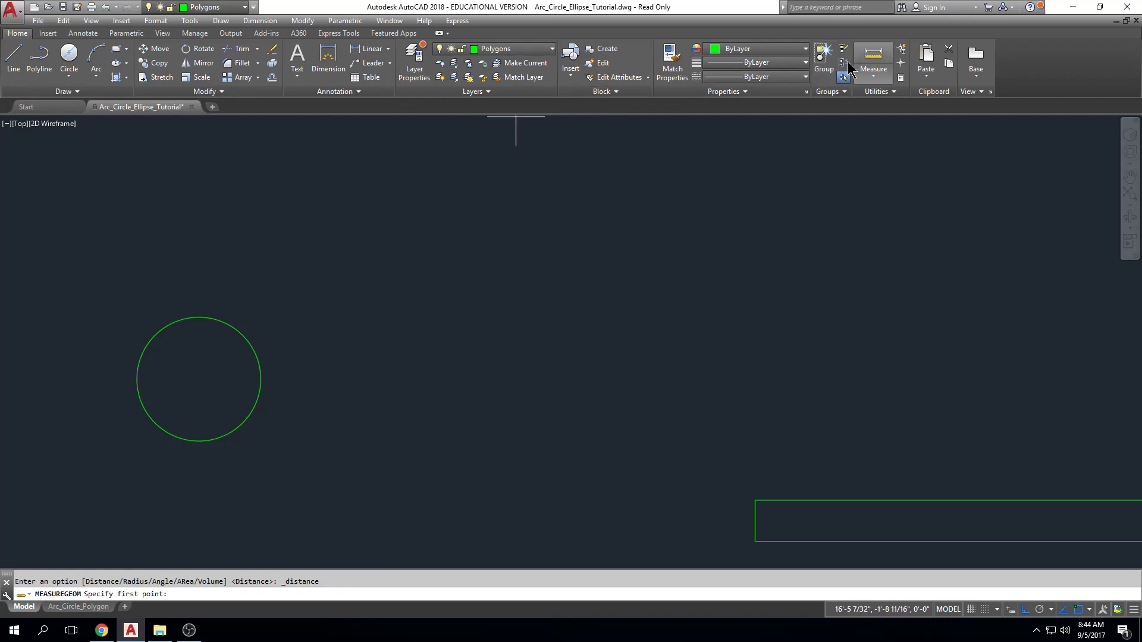
left_click(199, 317)
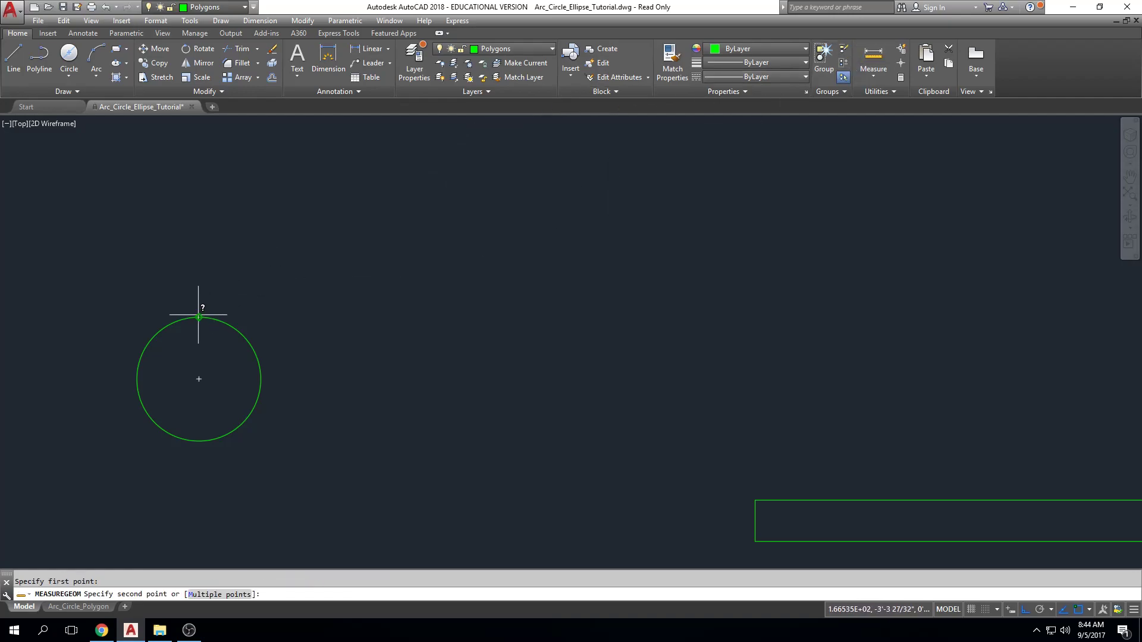
left_click(199, 441)
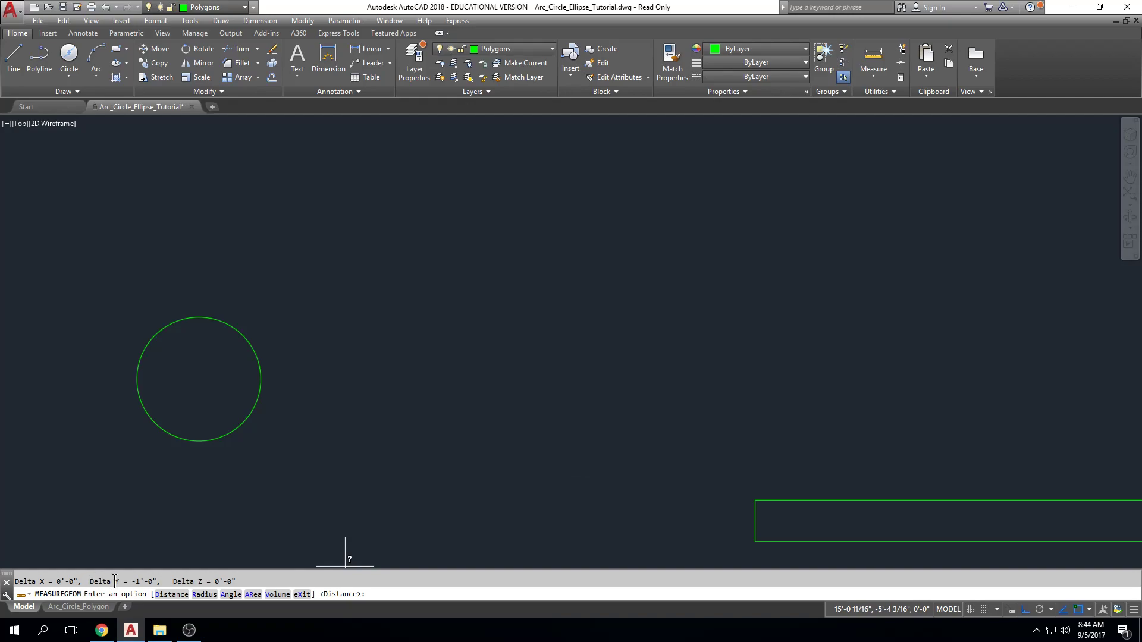
left_click_drag(132, 581, 159, 581)
key("Escape")
Step: Draw a 2-Point circle between the midpoints of the two parallel vertical lines in the upper row of circle exercises
scroll(352, 362, "up", 1)
scroll(357, 361, "down", 1)
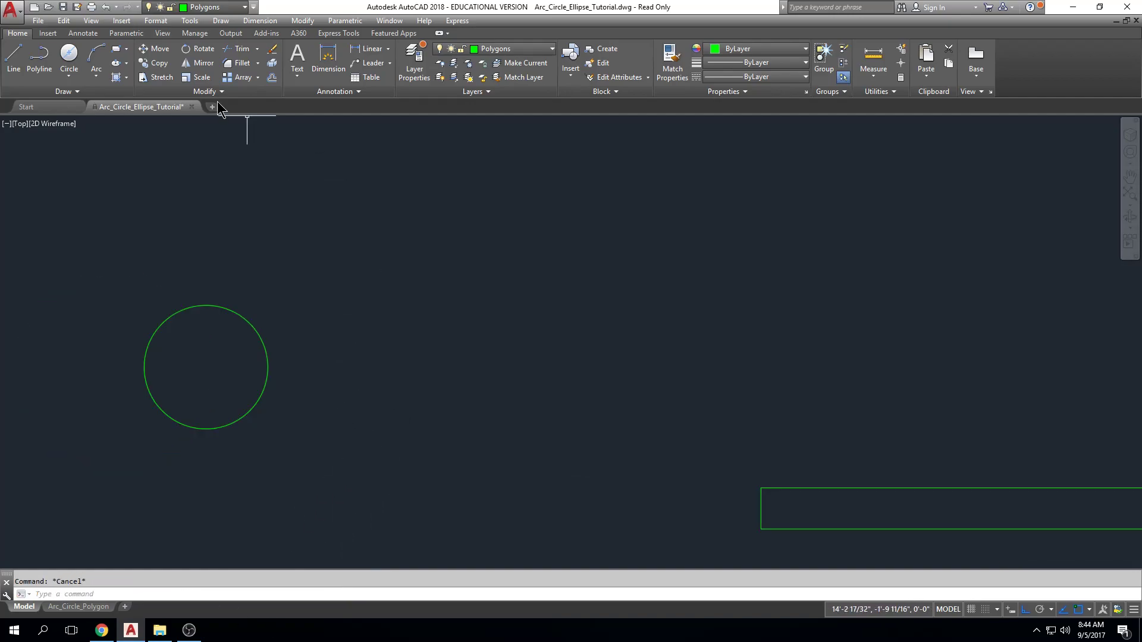
left_click(69, 75)
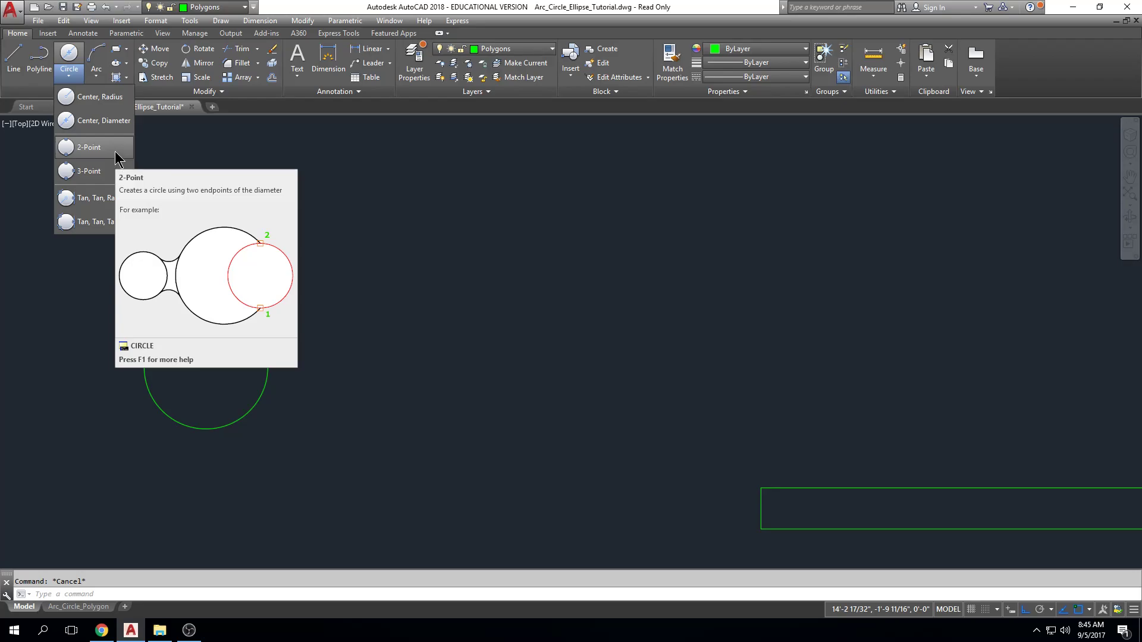
scroll(483, 259, "down", 6)
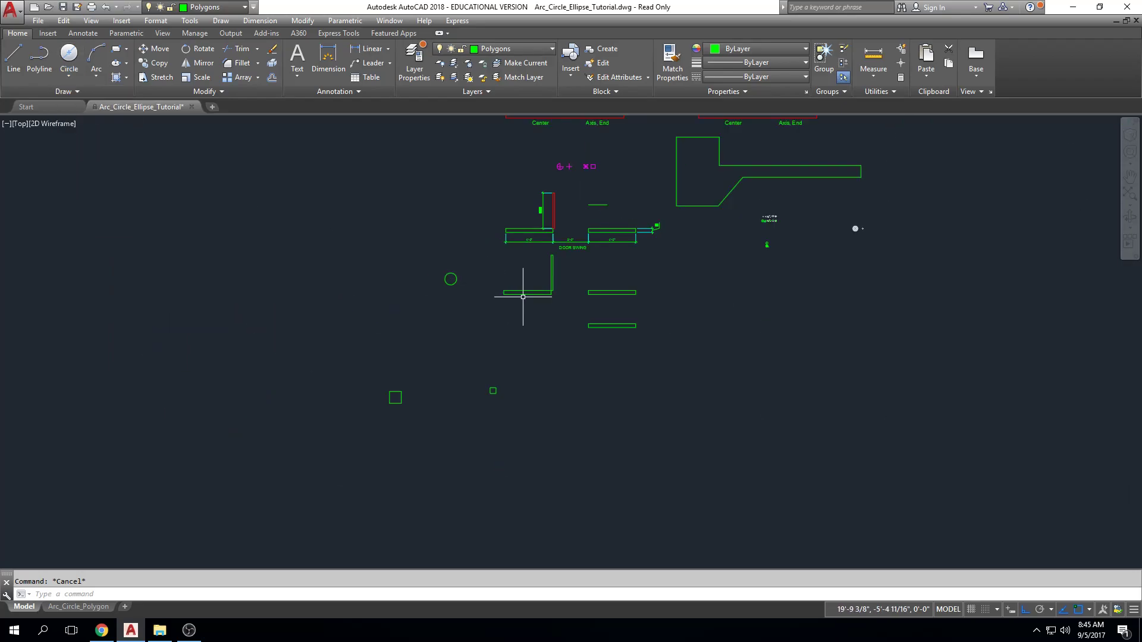
scroll(750, 247, "up", 10)
scroll(714, 248, "up", 4)
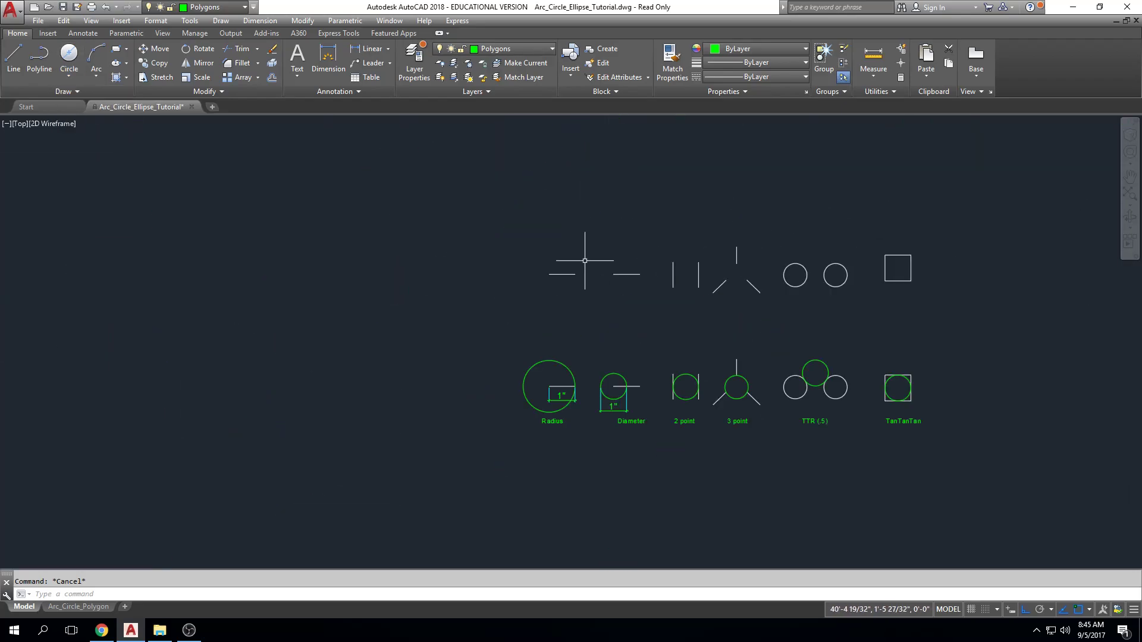
scroll(591, 254, "up", 3)
middle_click_drag(582, 245, 530, 247)
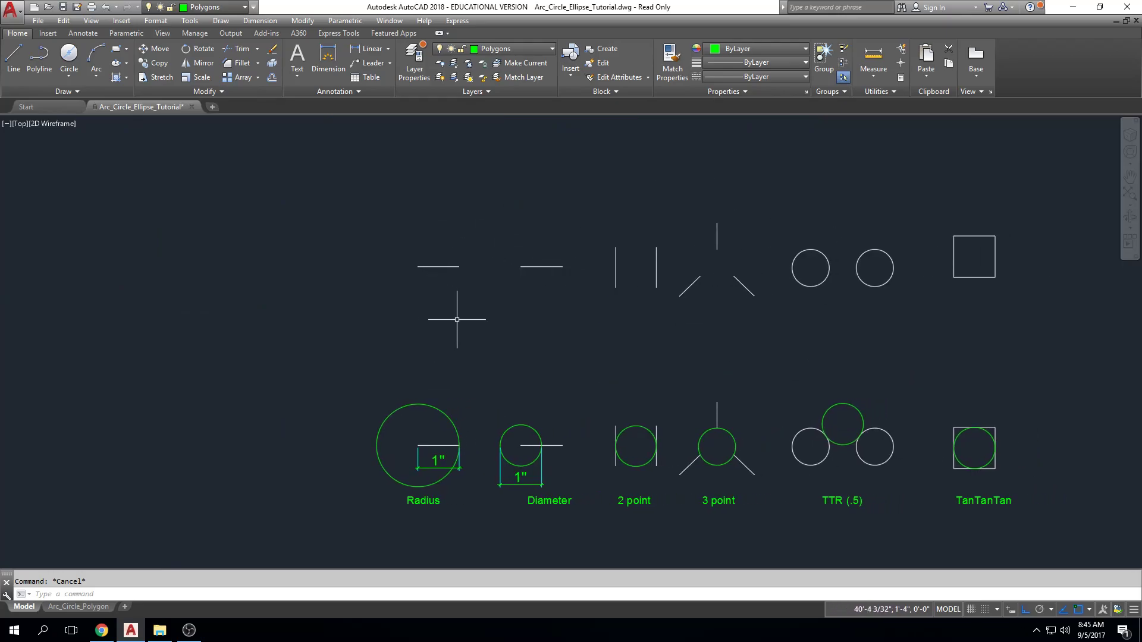
scroll(547, 292, "up", 3)
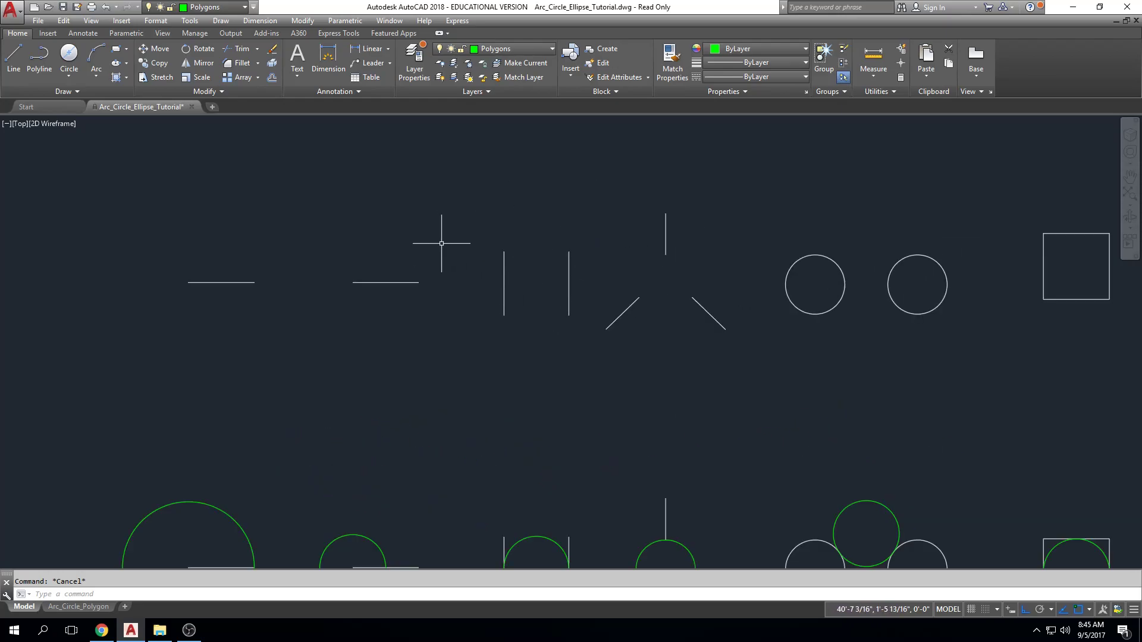
left_click(72, 80)
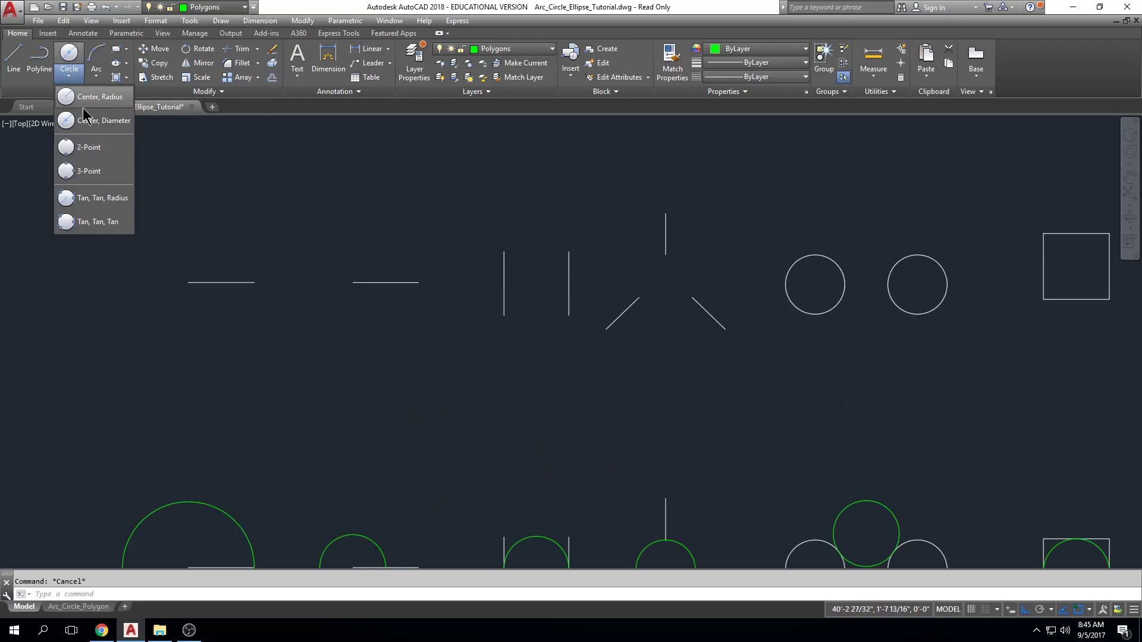
left_click(93, 153)
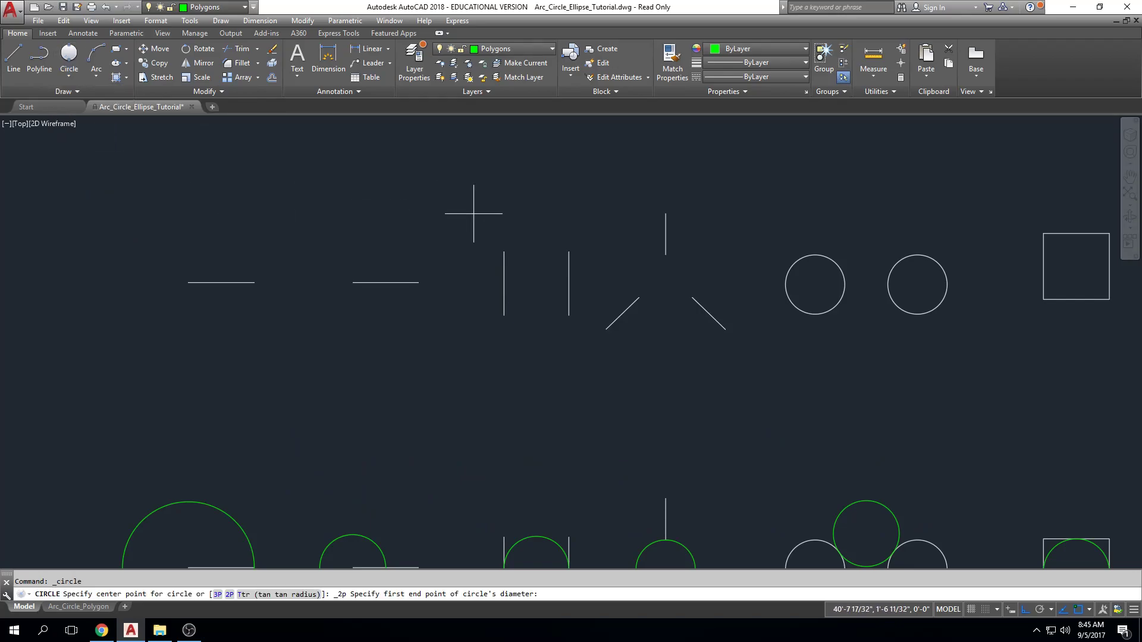
left_click(504, 283)
left_click(566, 280)
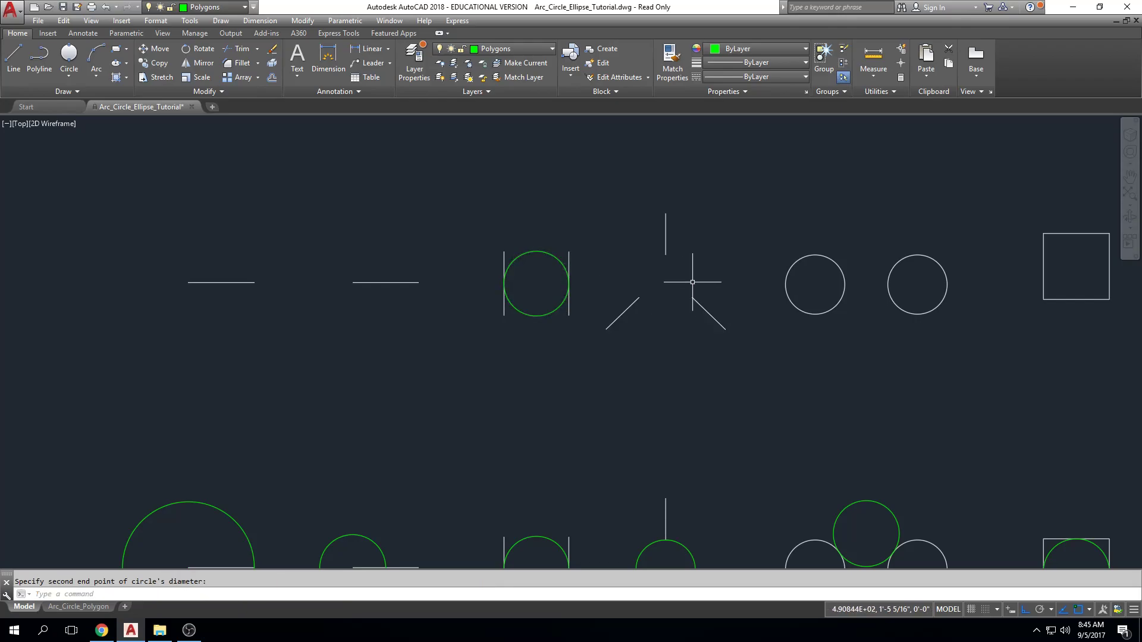
Step: Draw a 3-Point circle through the inner endpoints of the three radiating lines in the upper exercise row
middle_click_drag(693, 288, 532, 280)
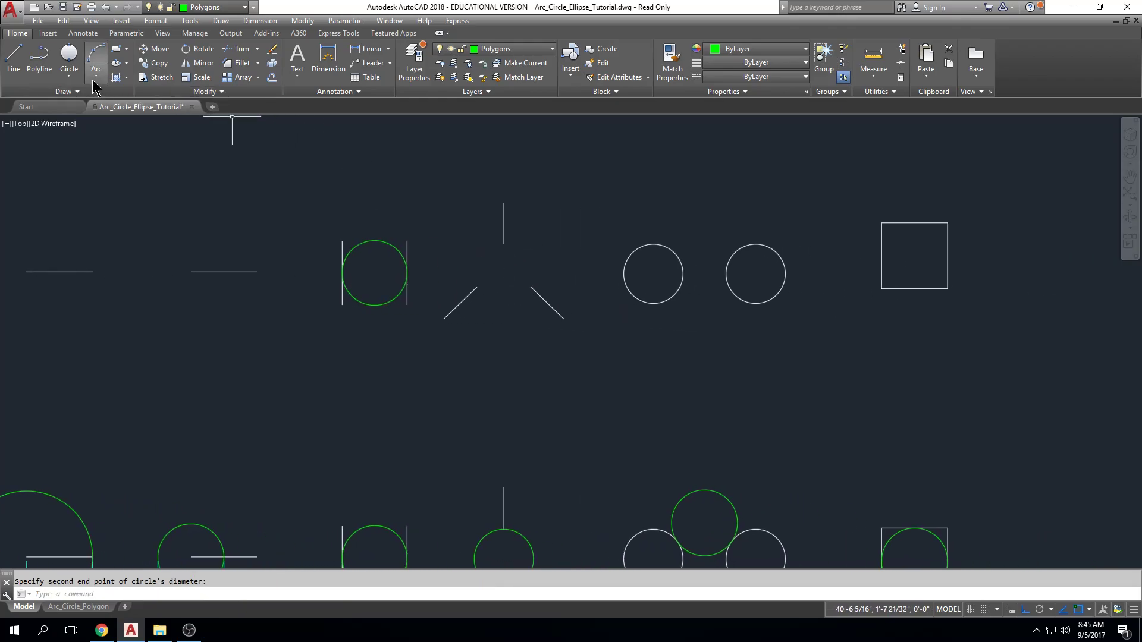
left_click(69, 73)
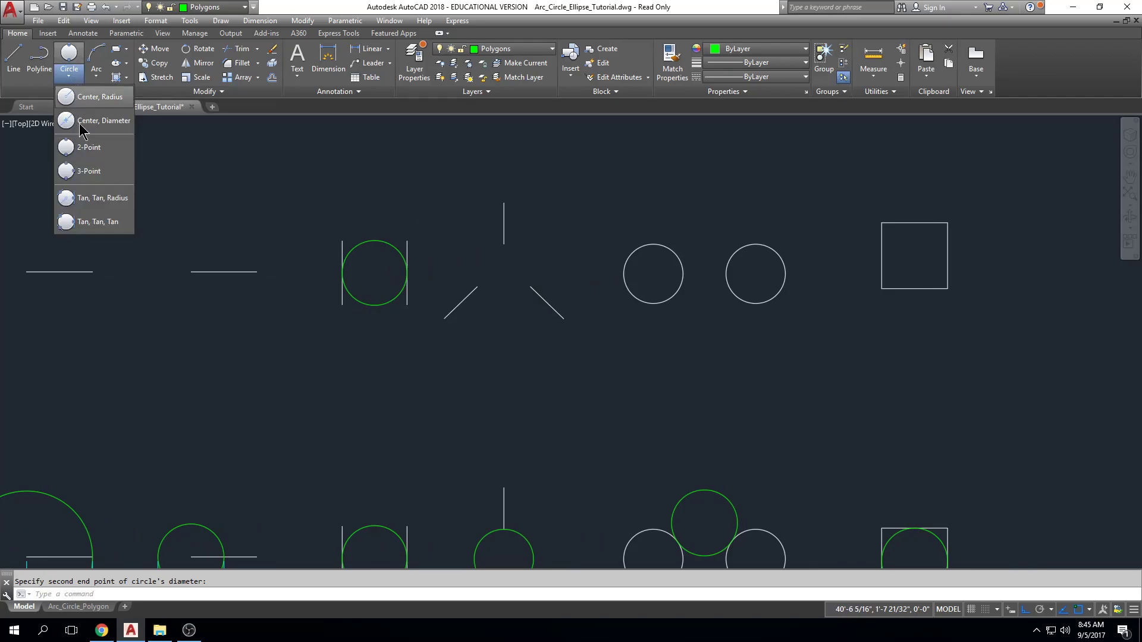
left_click(101, 172)
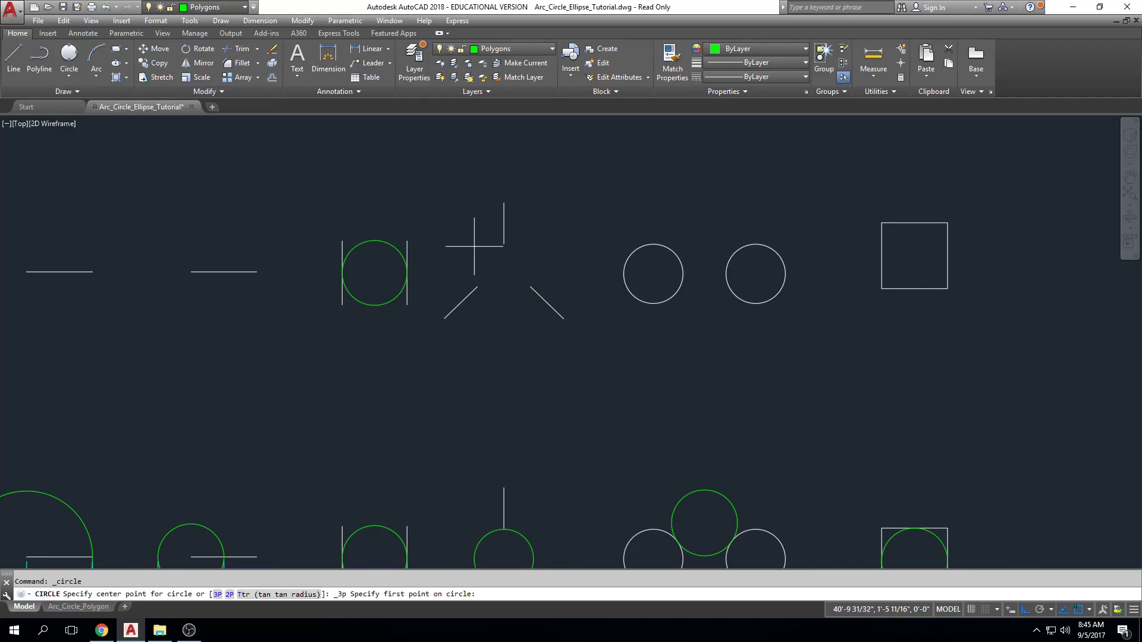
left_click(477, 286)
left_click(504, 244)
left_click(530, 285)
Step: Draw a Center, Radius circle on the dimensioned door swing, centred on the hinge corner with its radius reaching the red door's upper end
scroll(357, 333, "down", 2)
mouse_move(370, 336)
middle_mouse_down()
mouse_move(576, 357)
mouse_move(641, 345)
middle_mouse_up()
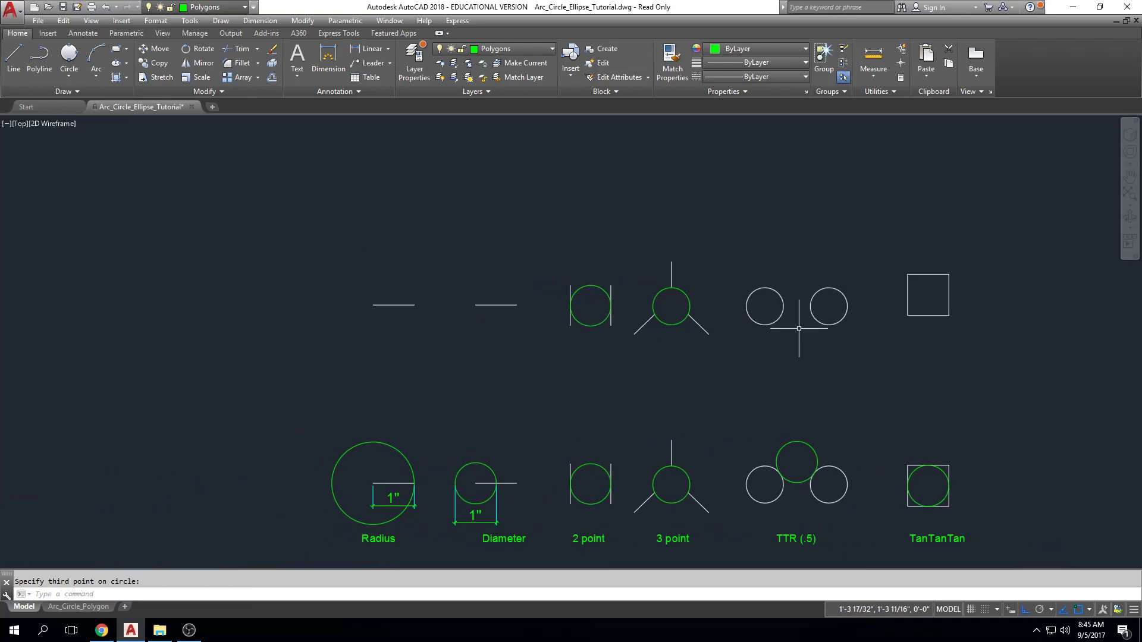
scroll(626, 264, "up", 2)
middle_click_drag(301, 361, 368, 352)
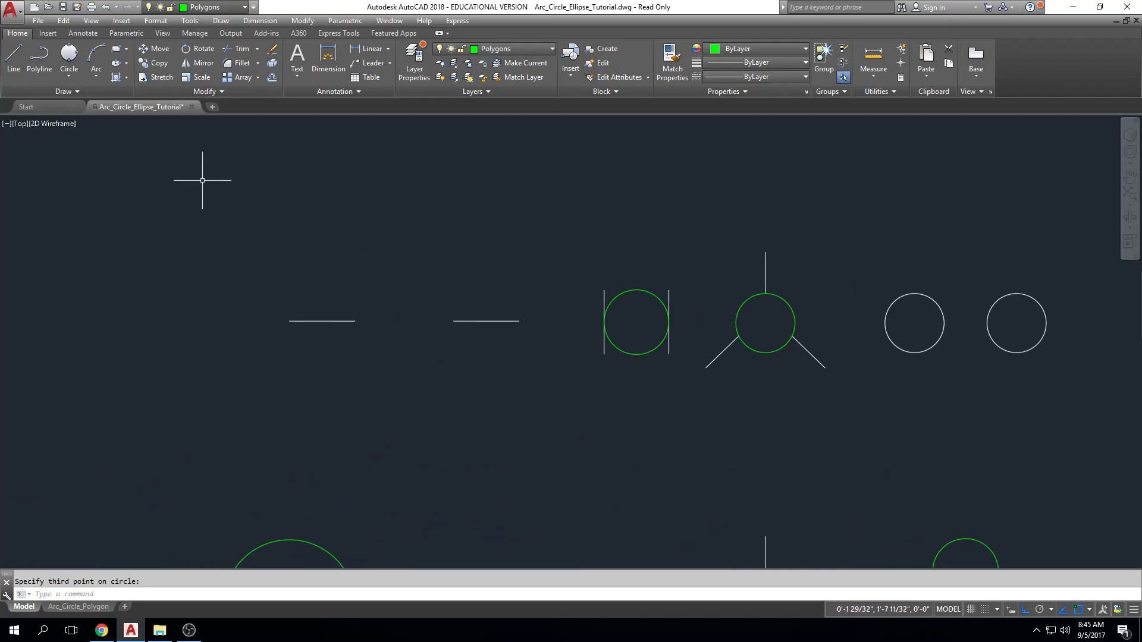
left_click(69, 73)
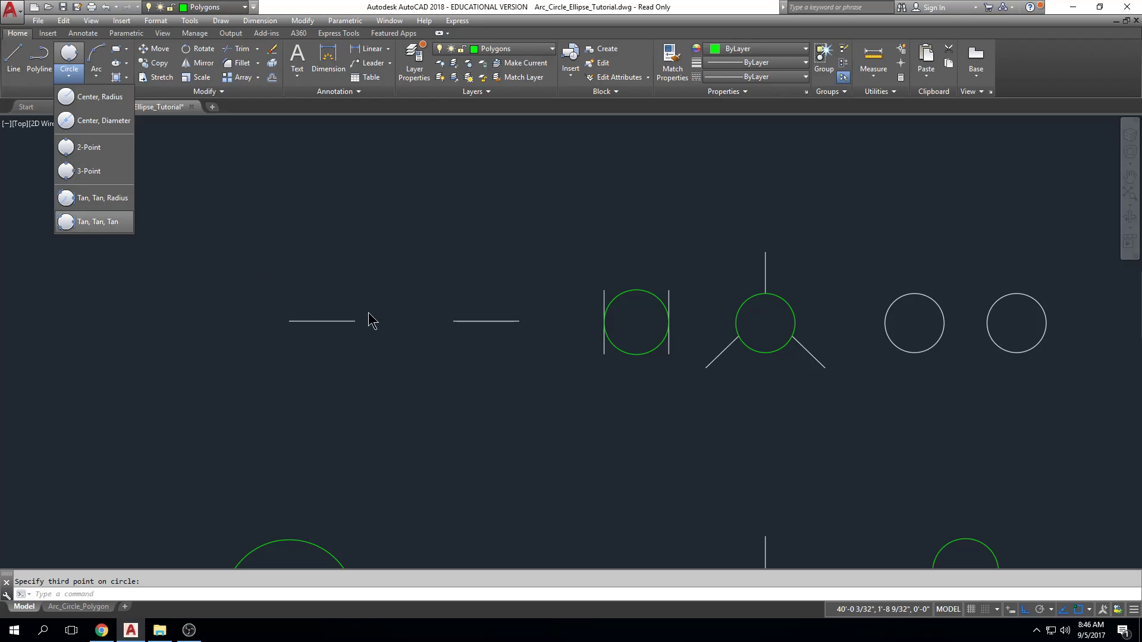
scroll(464, 309, "down", 10)
scroll(387, 289, "down", 4)
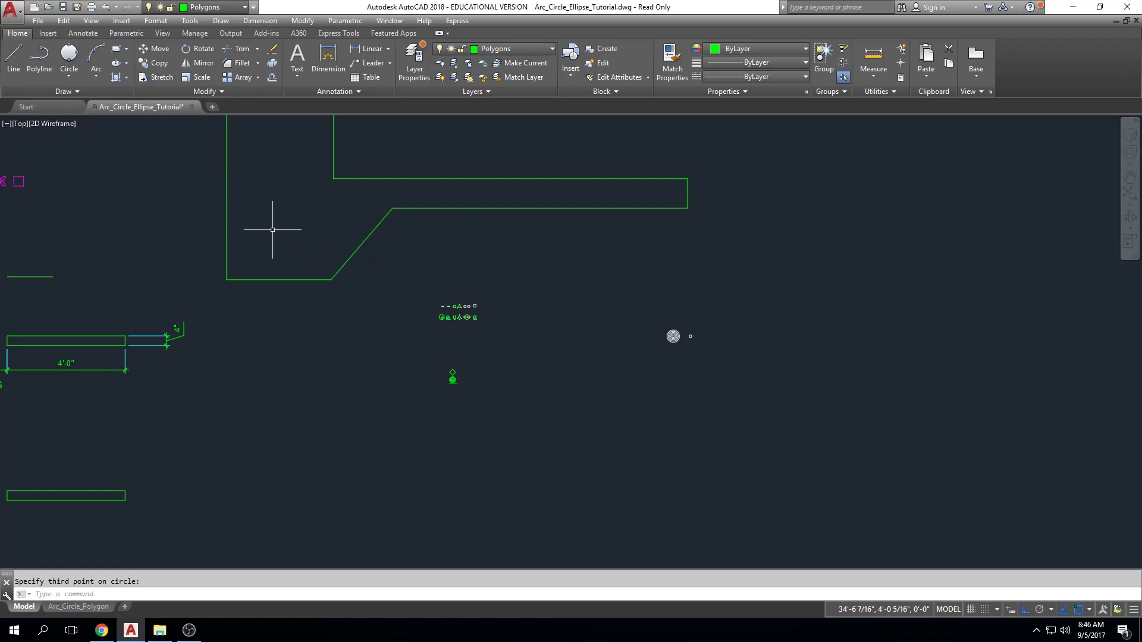
middle_click_drag(20, 374, 304, 351)
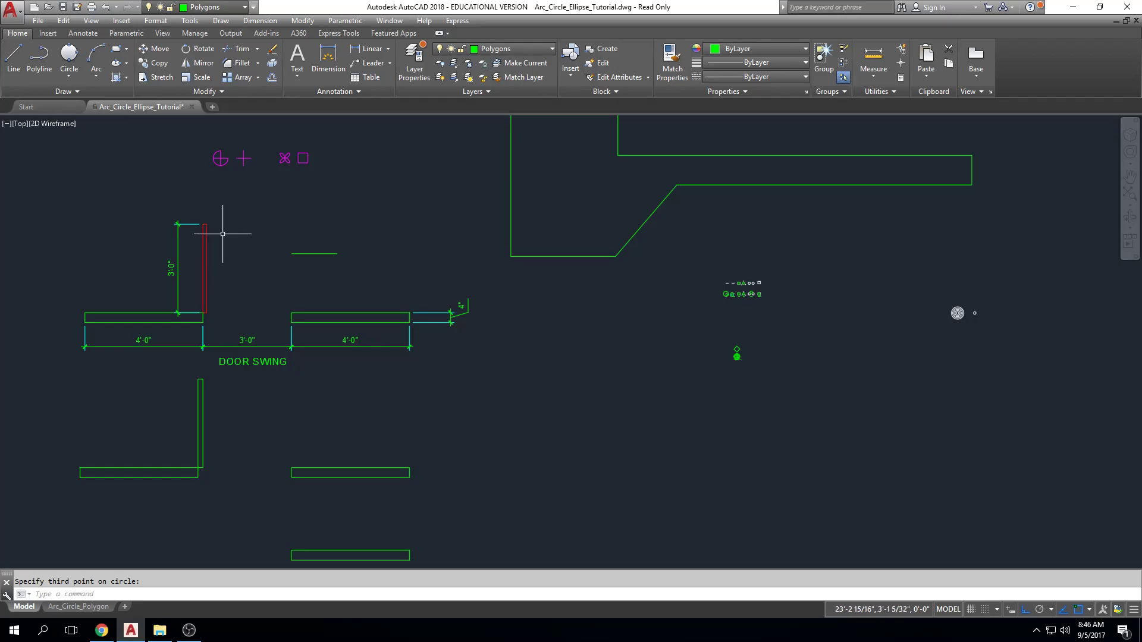
scroll(193, 257, "up", 4)
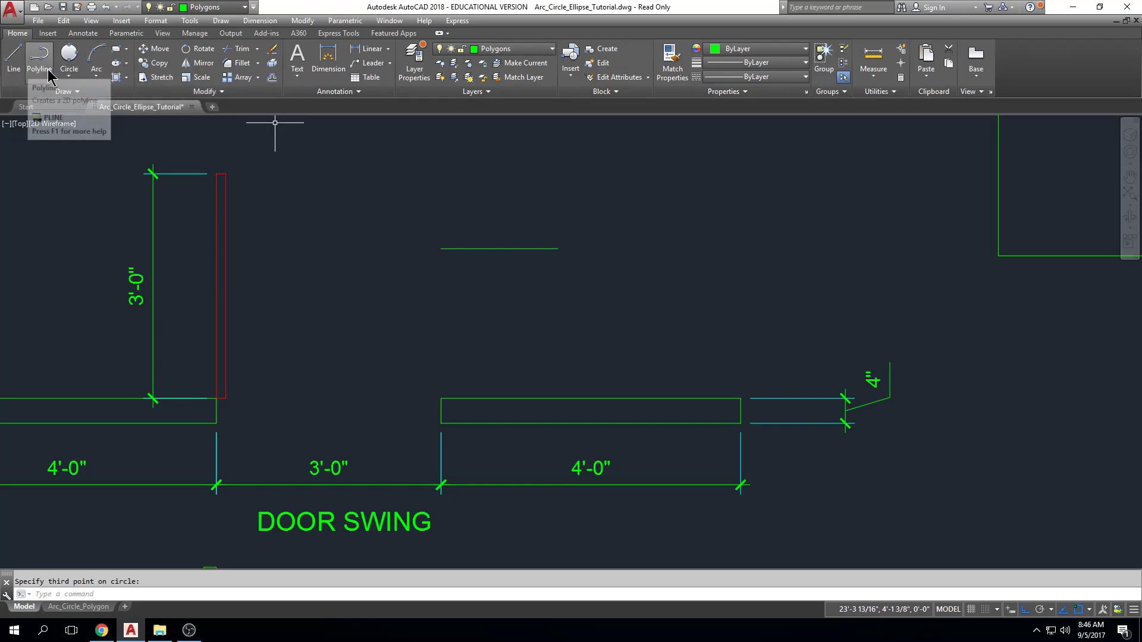
left_click(76, 81)
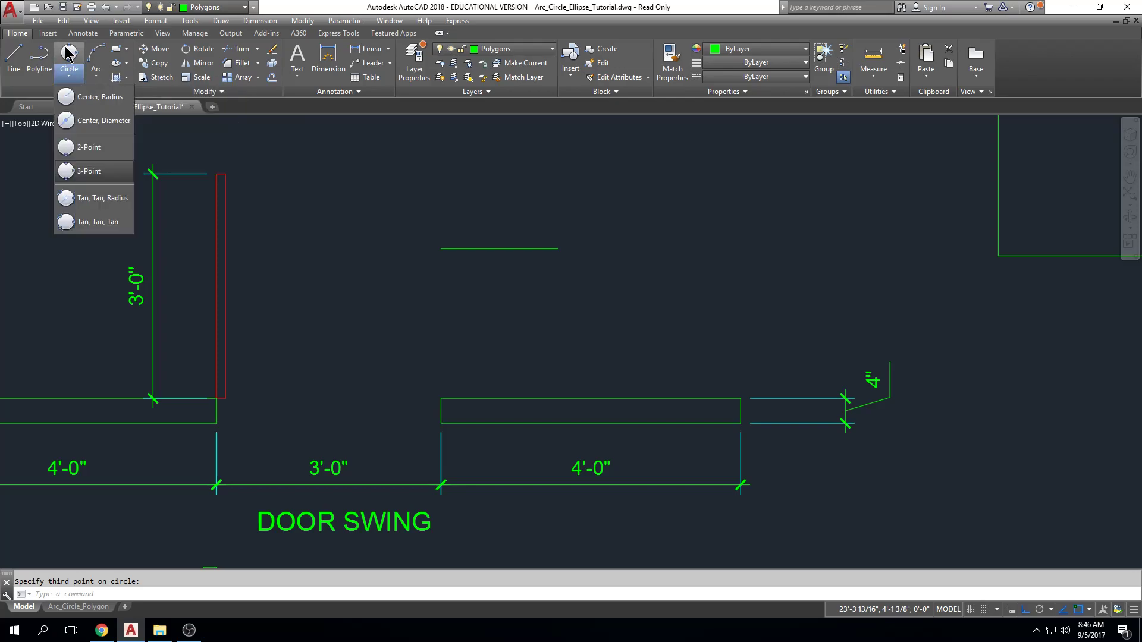
left_click(98, 97)
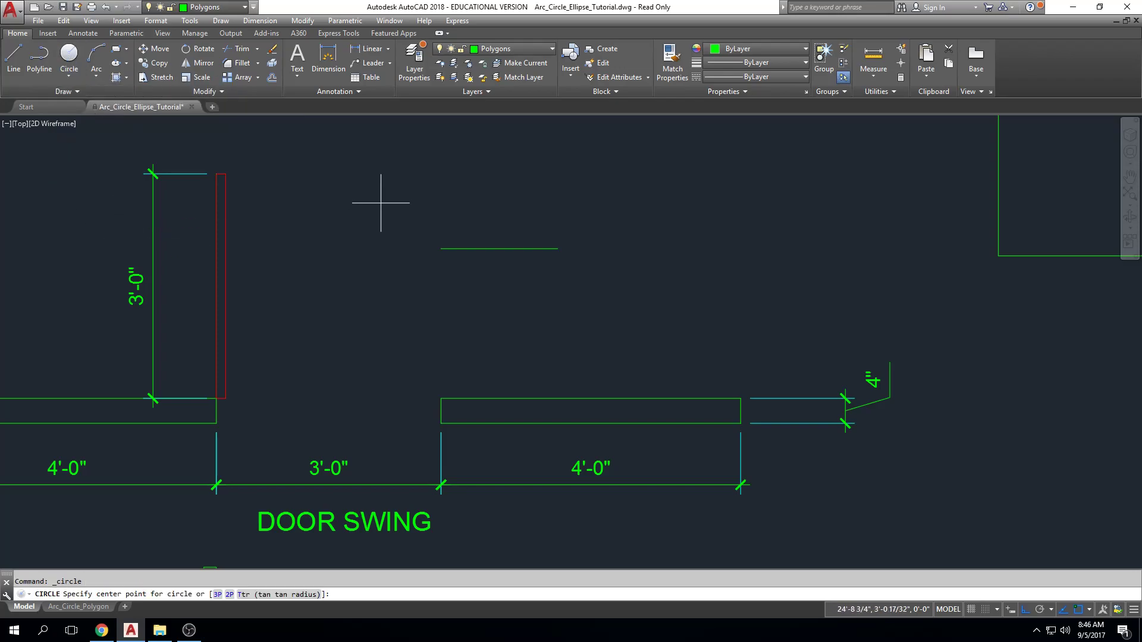
left_click(216, 398)
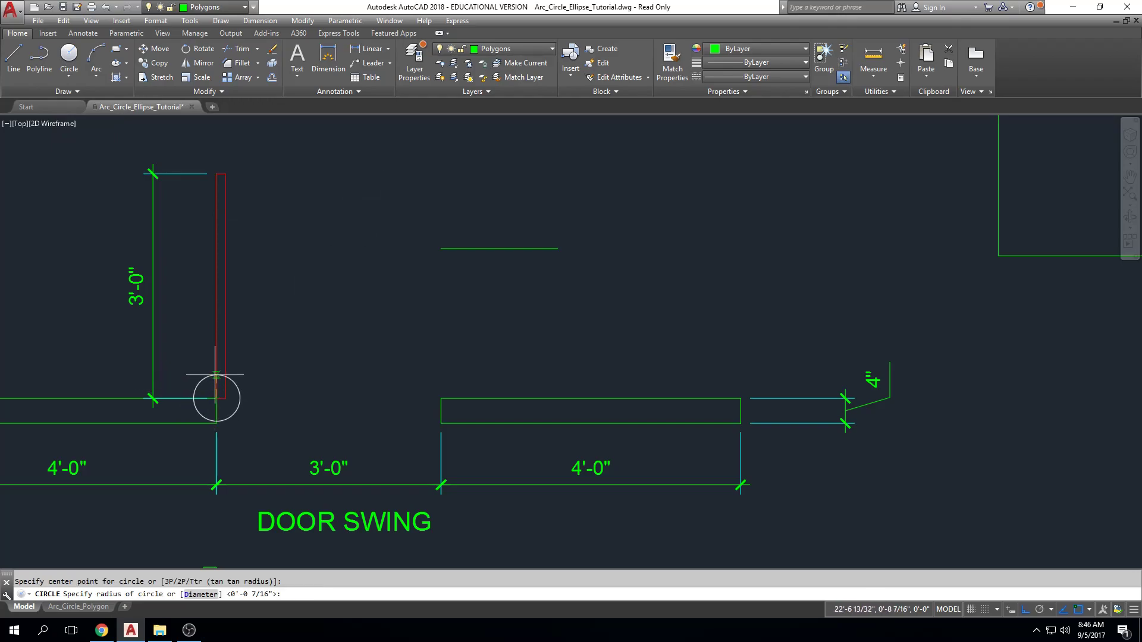
left_click(217, 174)
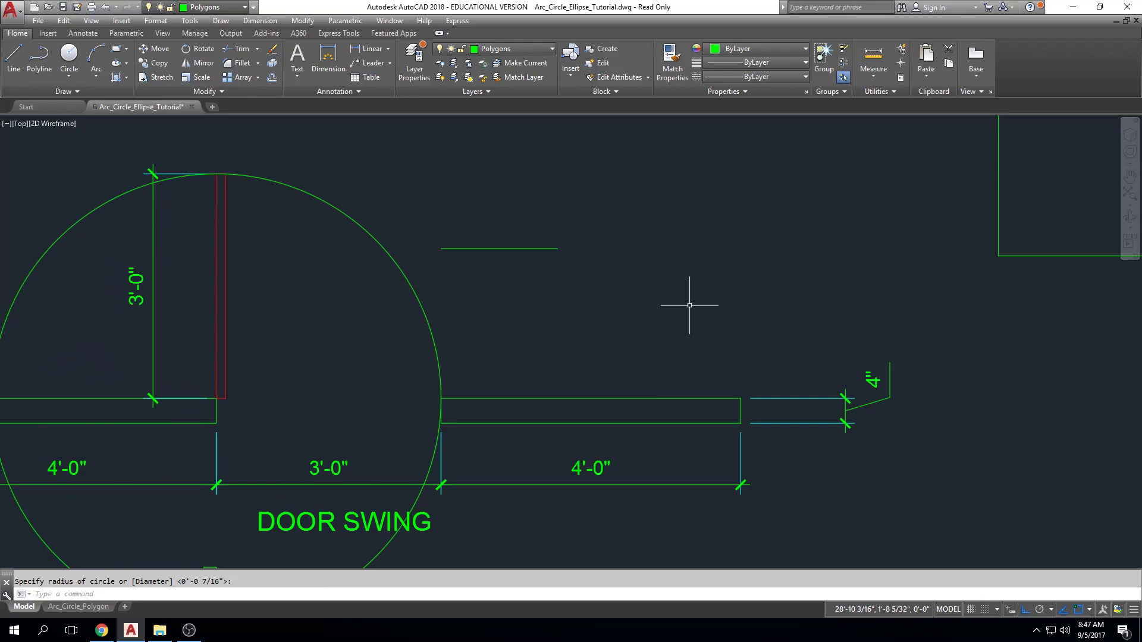
Step: Delete the circle drawn around the door hinge
scroll(591, 331, "down", 4)
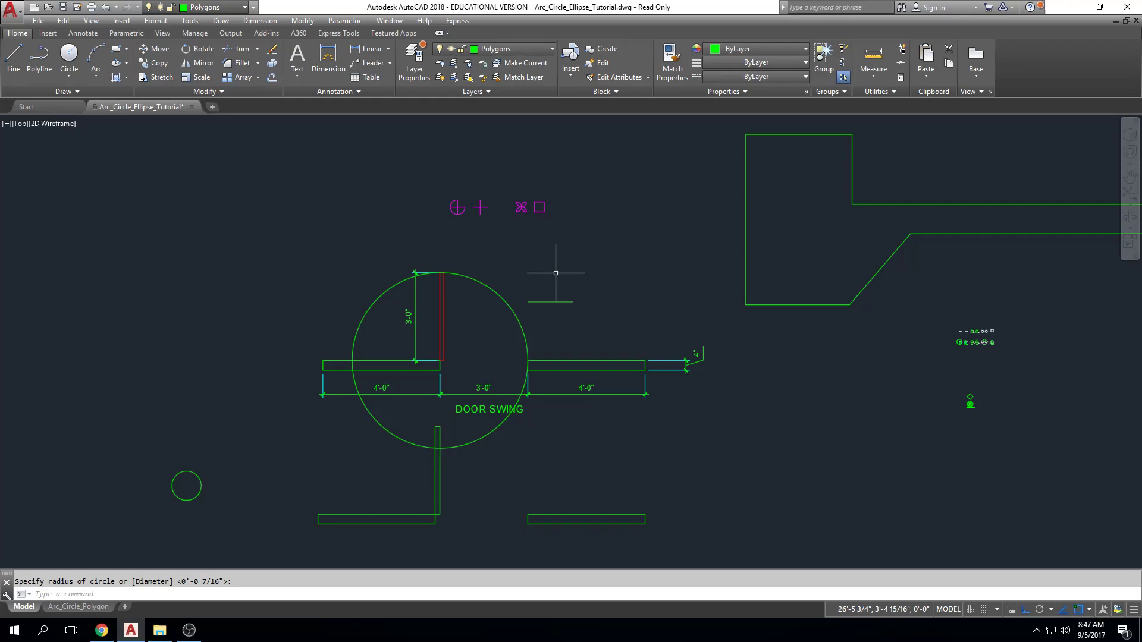
key("Escape")
left_click(508, 306)
key("Delete")
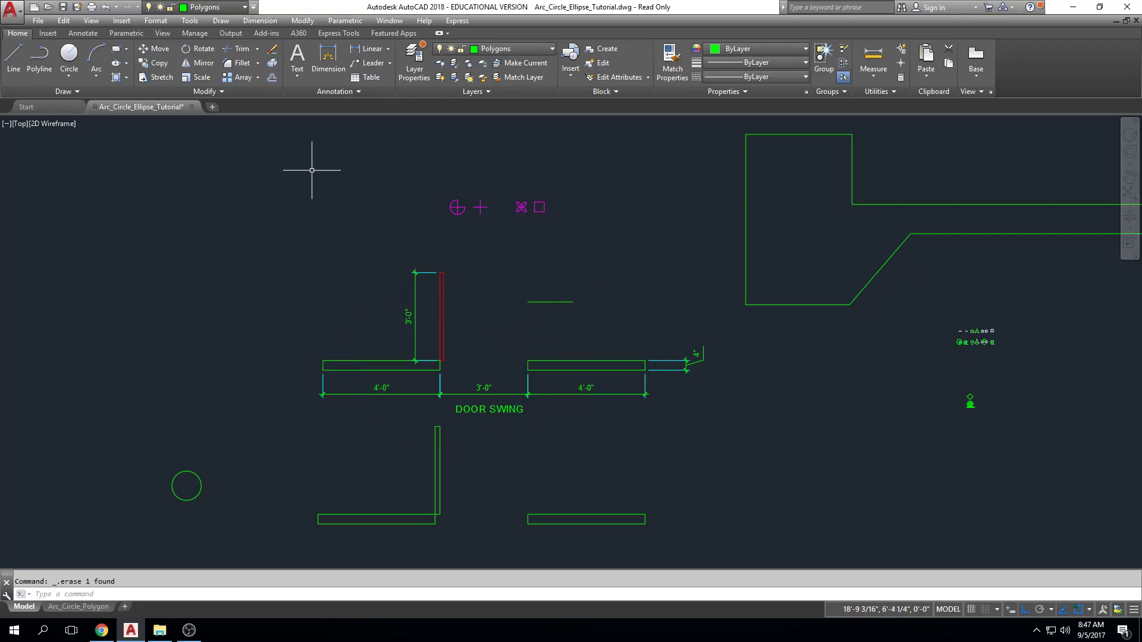
Step: Redraw the 3'-0" Center, Radius circle from the wall's hinge corner to the red door's tip and inspect where it meets the opposite wall
left_click(79, 70)
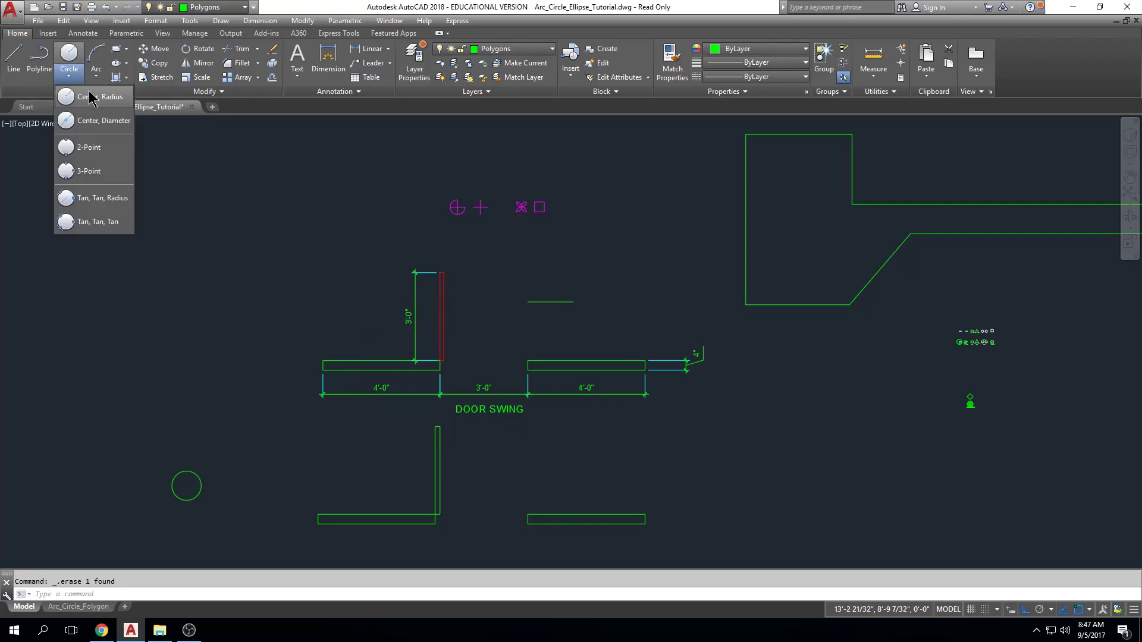
left_click(92, 97)
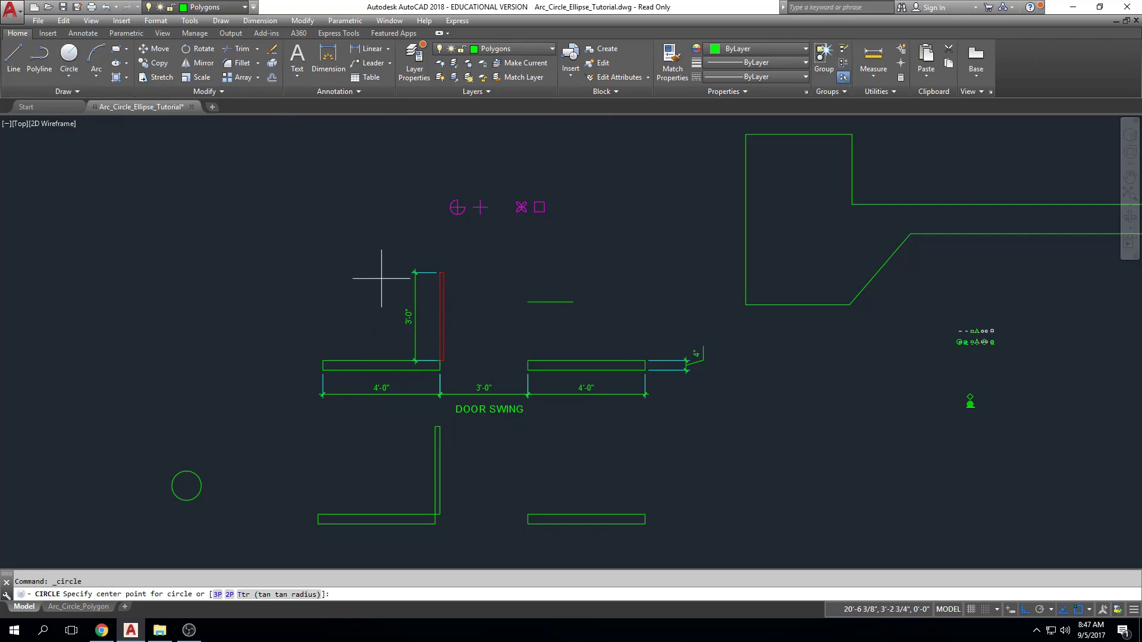
scroll(416, 336, "up", 2)
left_click(455, 376)
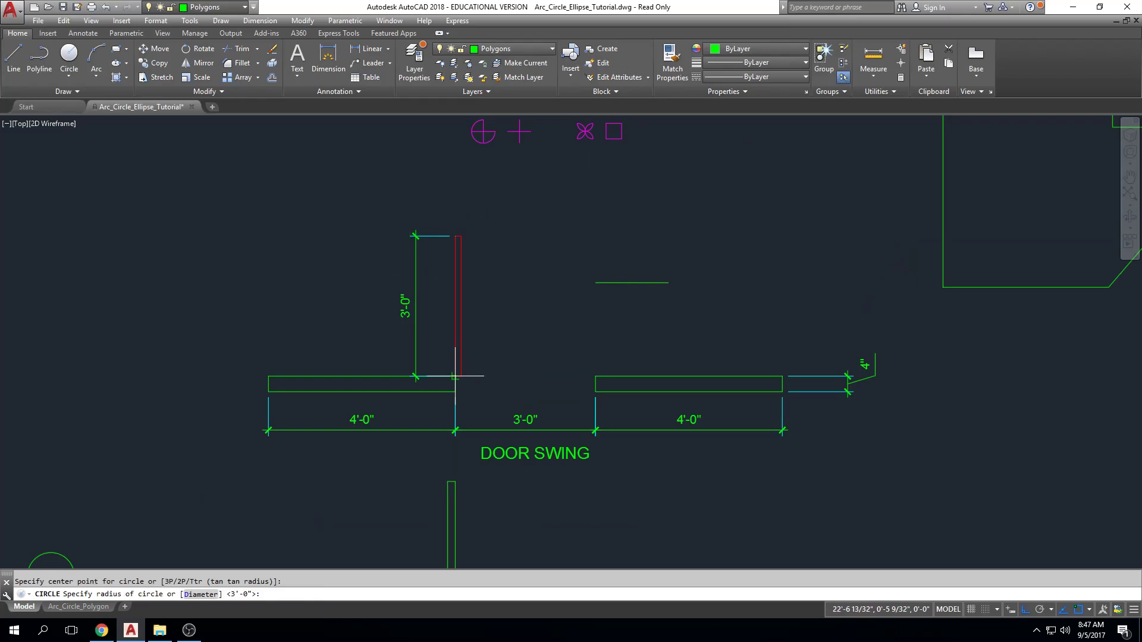
left_click(455, 236)
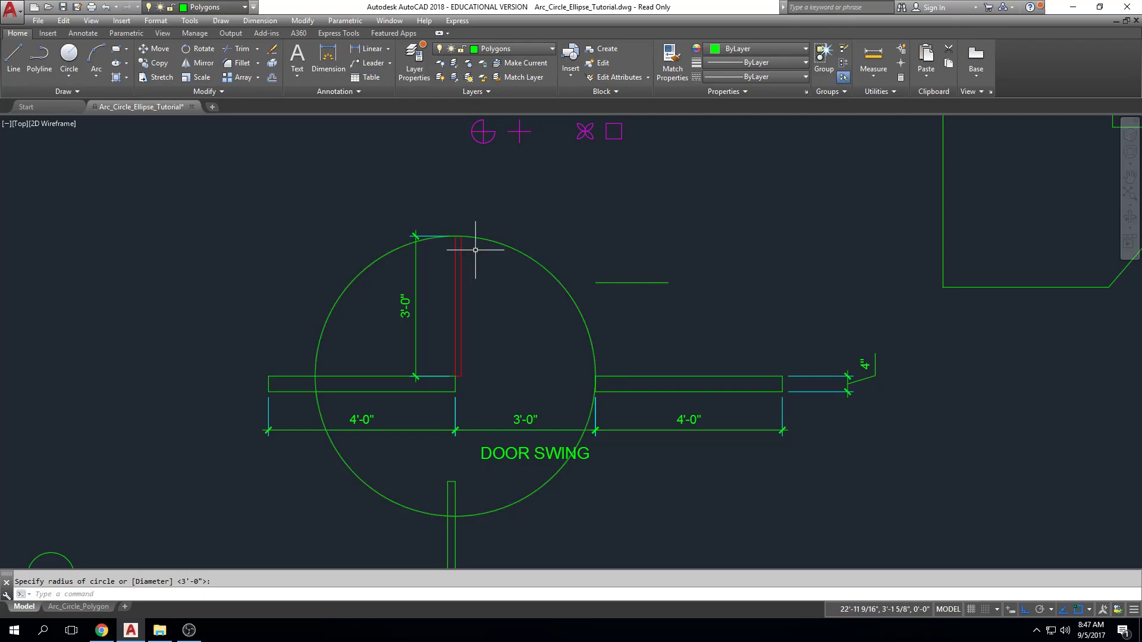
scroll(644, 372, "up", 4)
scroll(481, 379, "up", 2)
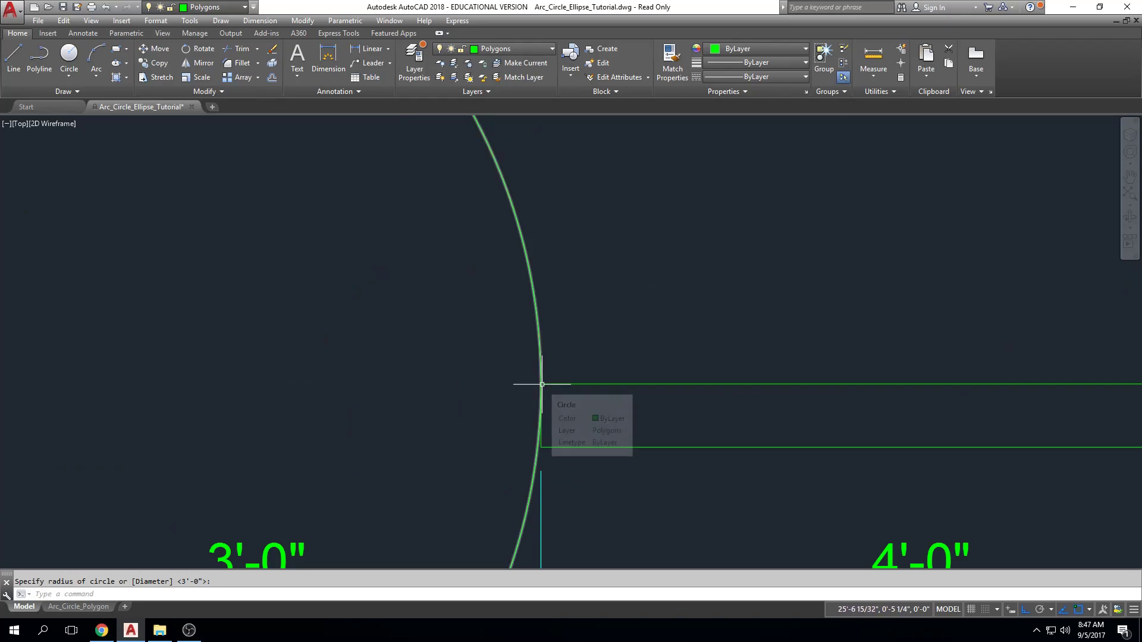
scroll(541, 384, "down", 2)
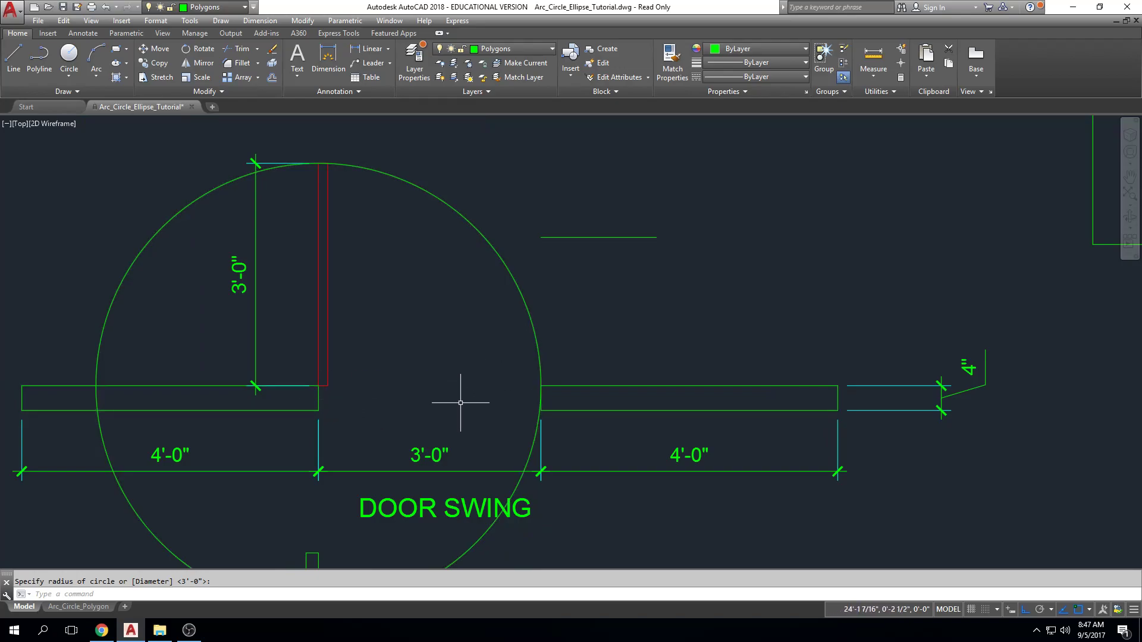
Step: Select the redrawn door-swing circle with crossing windows and delete it
scroll(675, 321, "down", 2)
key("Escape")
scroll(556, 458, "down", 2)
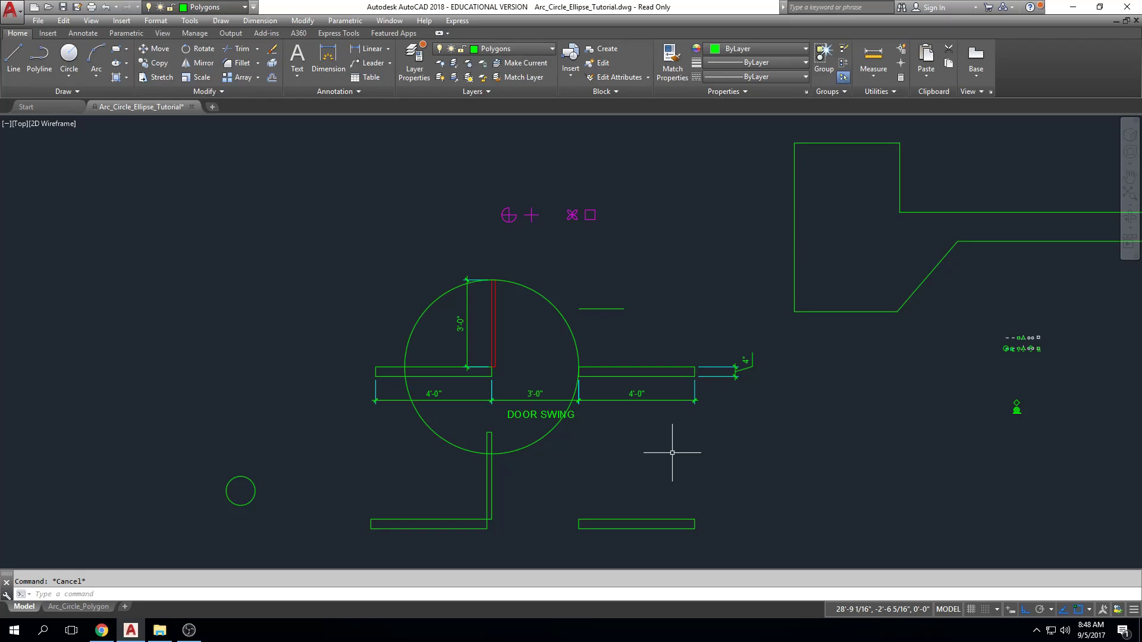
scroll(508, 455, "up", 2)
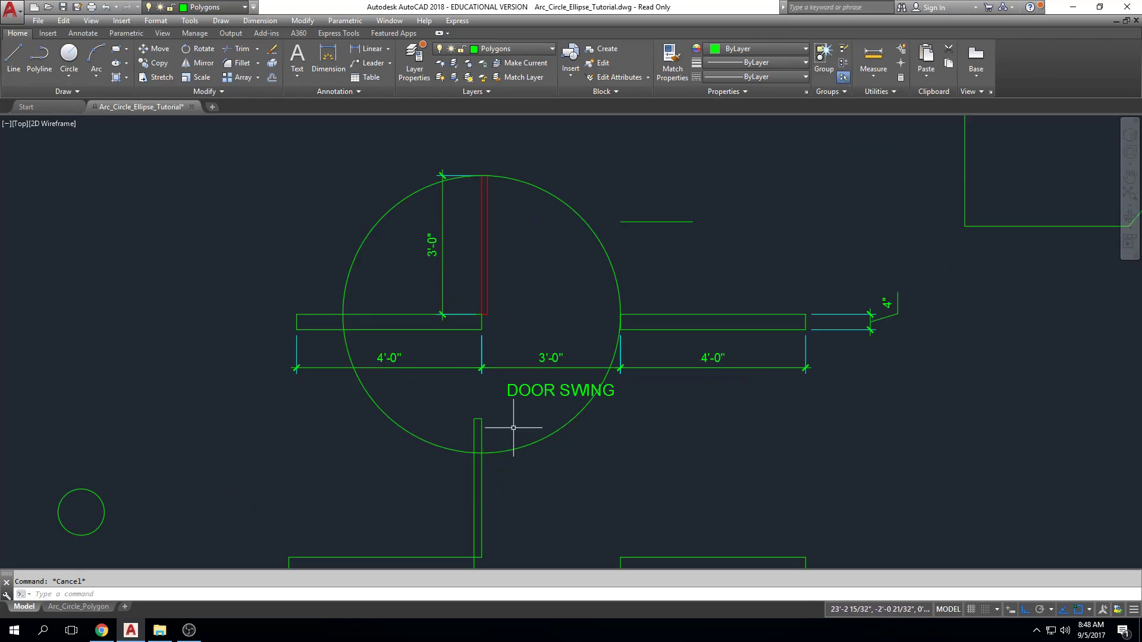
left_click(510, 449)
left_click(828, 548)
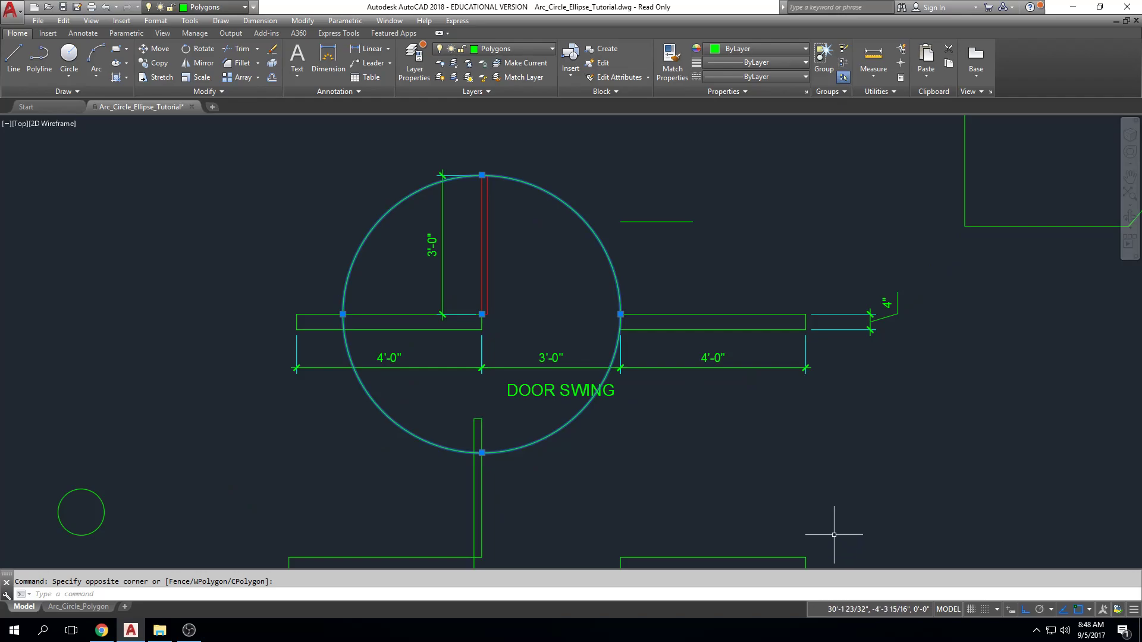
left_click(639, 161)
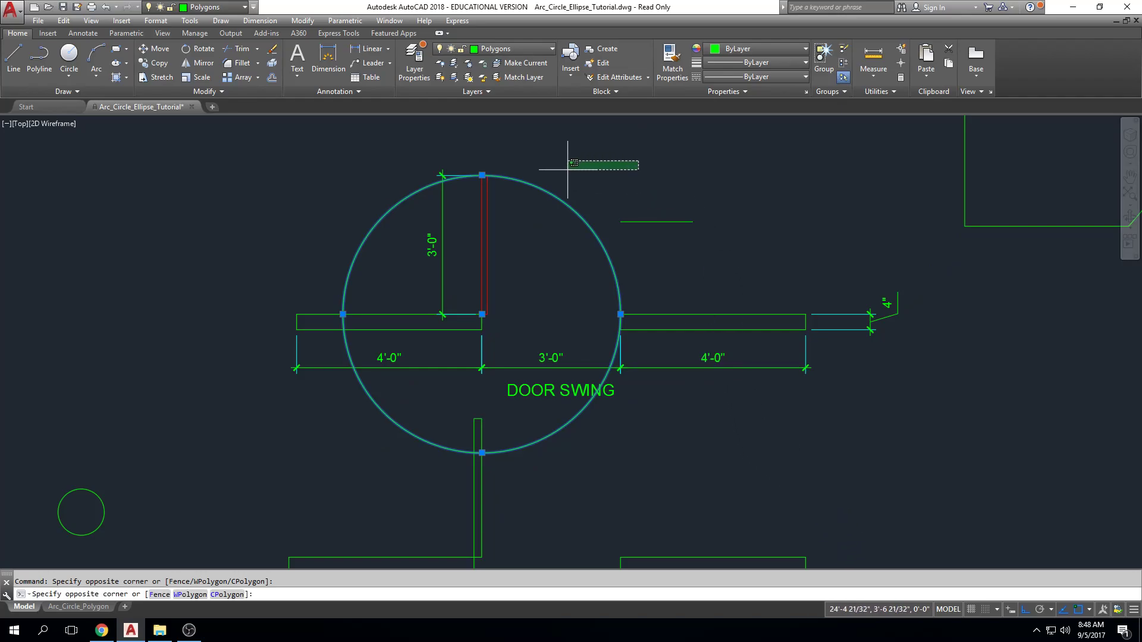
left_click(534, 185)
key("Delete")
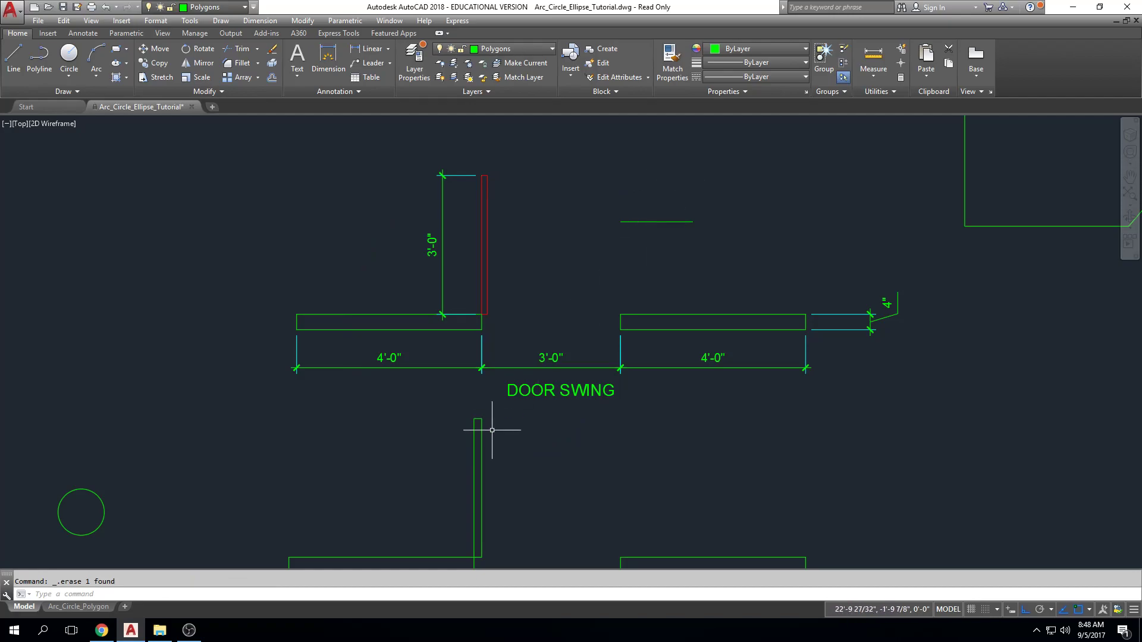
Step: Erase the leftover door outline and its short end lines from the undimensioned wall layout below the DOOR SWING drawing
mouse_move(484, 434)
middle_mouse_down()
mouse_move(525, 244)
mouse_move(632, 298)
mouse_move(632, 321)
mouse_move(636, 273)
mouse_move(640, 329)
mouse_move(695, 332)
mouse_move(687, 339)
middle_mouse_up()
scroll(668, 306, "up", 4)
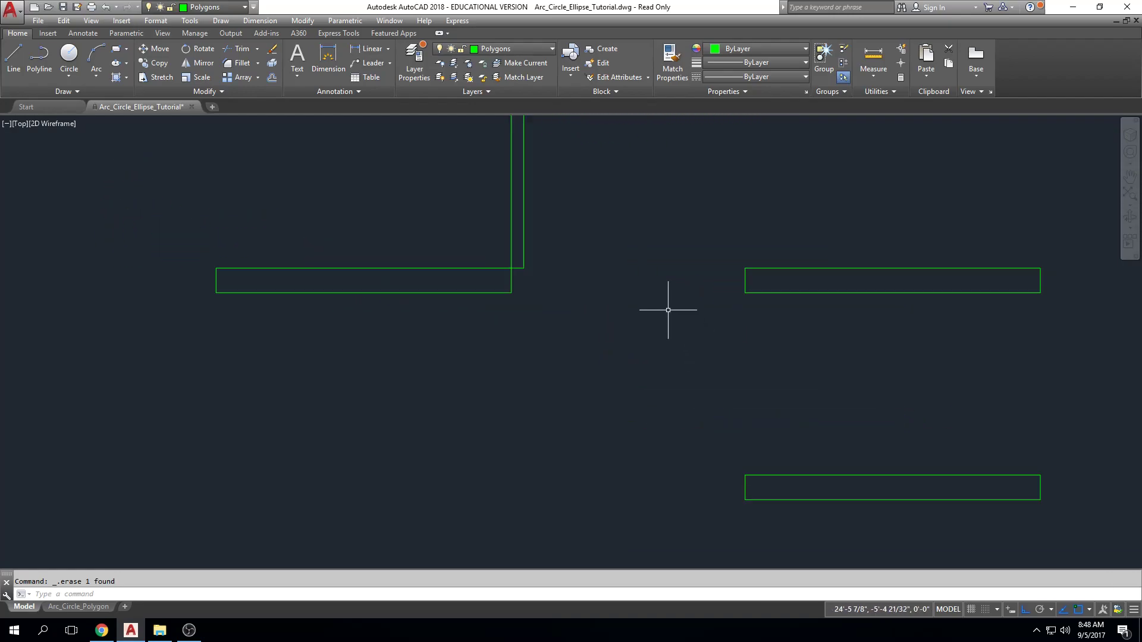
scroll(668, 305, "down", 4)
left_click(670, 191)
left_click(489, 230)
key("Delete")
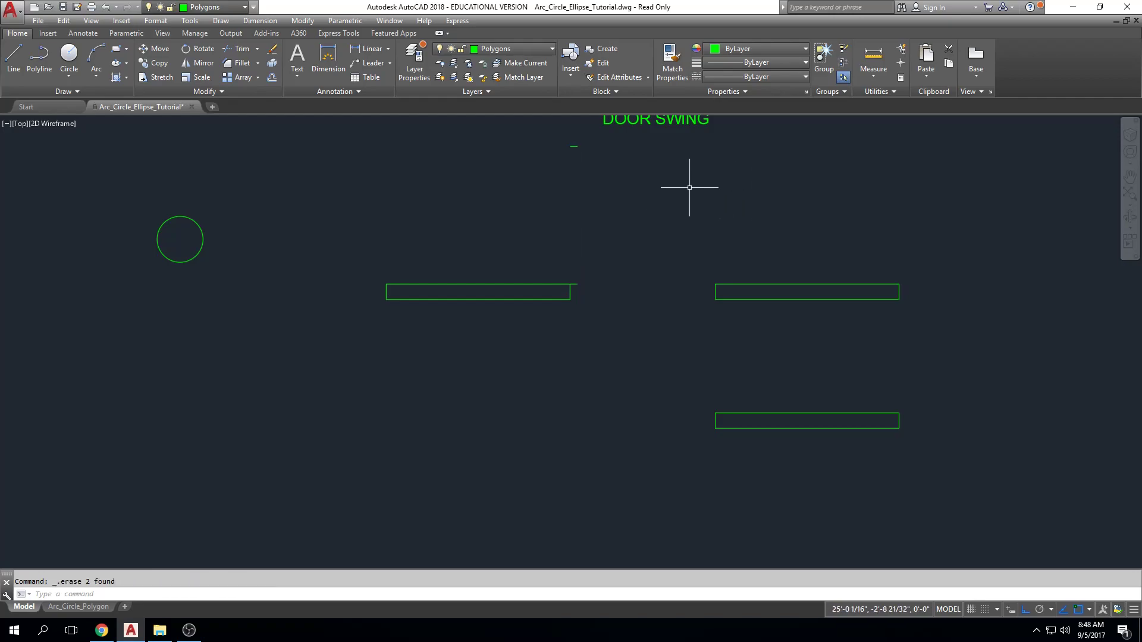
left_click(574, 286)
key("Delete")
left_click(575, 148)
Step: Delete the small circle beside the undimensioned wall layout
left_click(280, 179)
left_click(214, 229)
key("Delete")
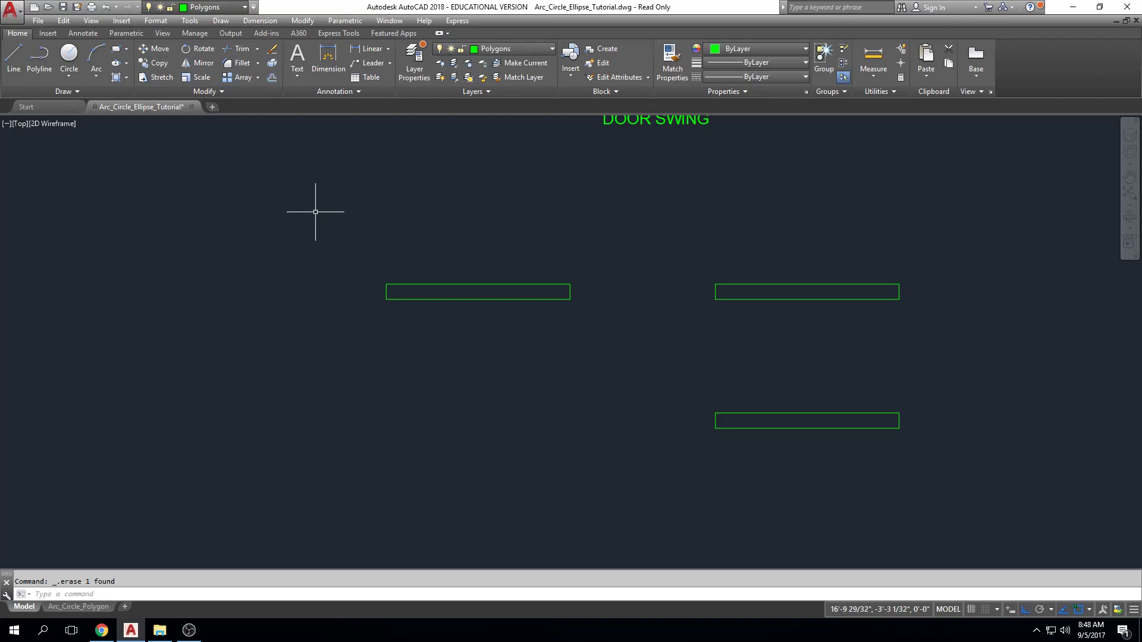
Step: Draw a Center, Radius circle with a radius of about 4'-9" in the empty area beside the undimensioned wall segments
middle_click_drag(267, 286, 486, 325)
scroll(485, 324, "down", 2)
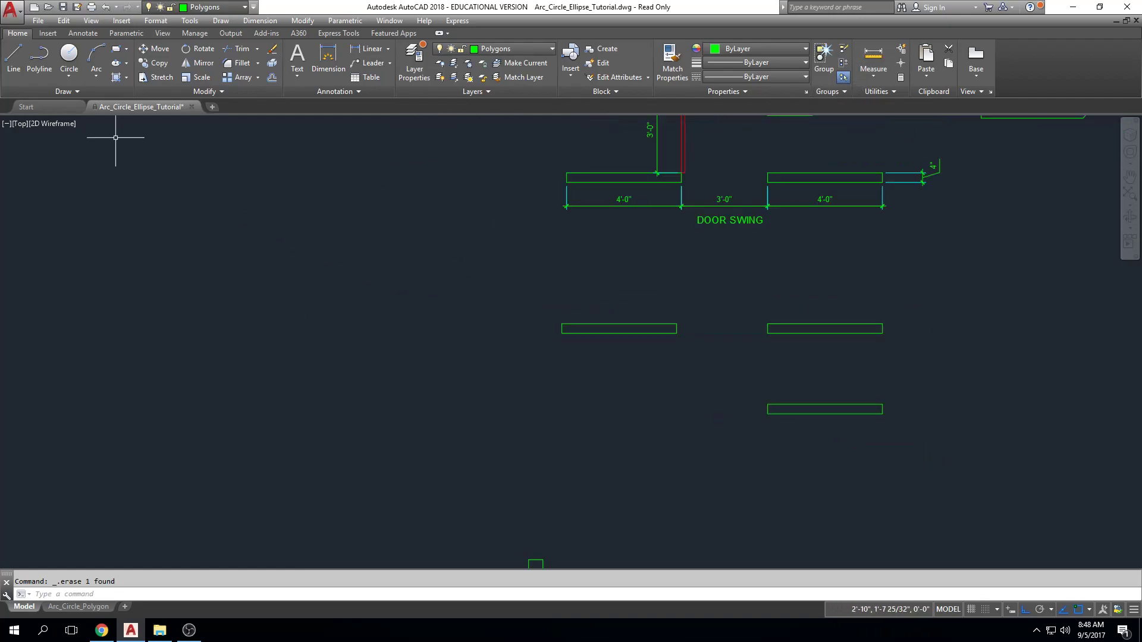
left_click(69, 55)
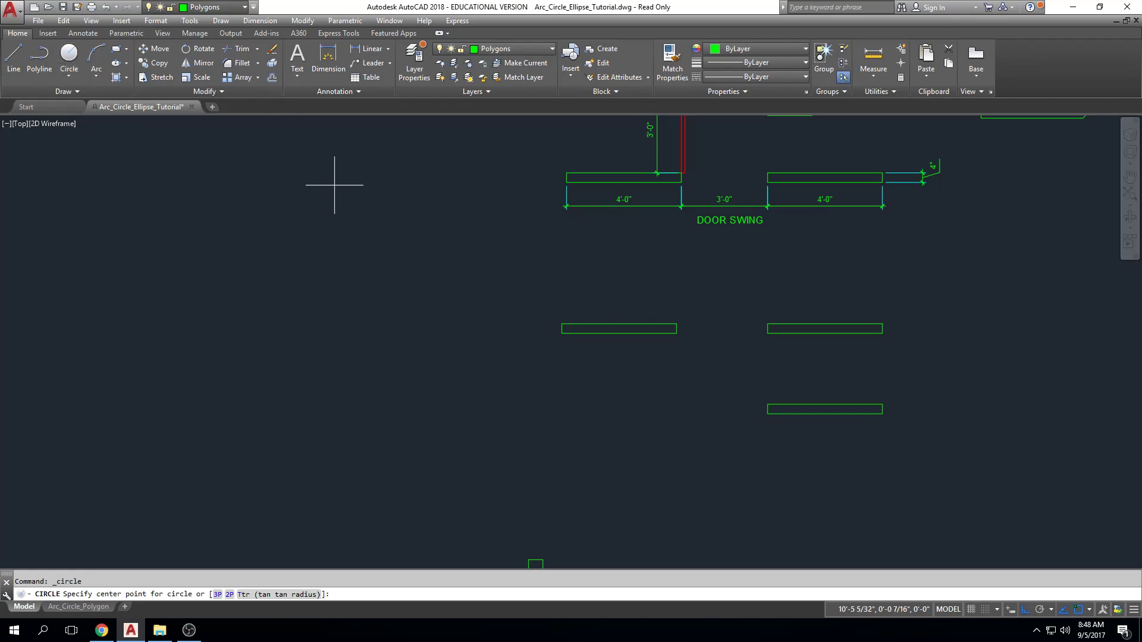
left_click(399, 378)
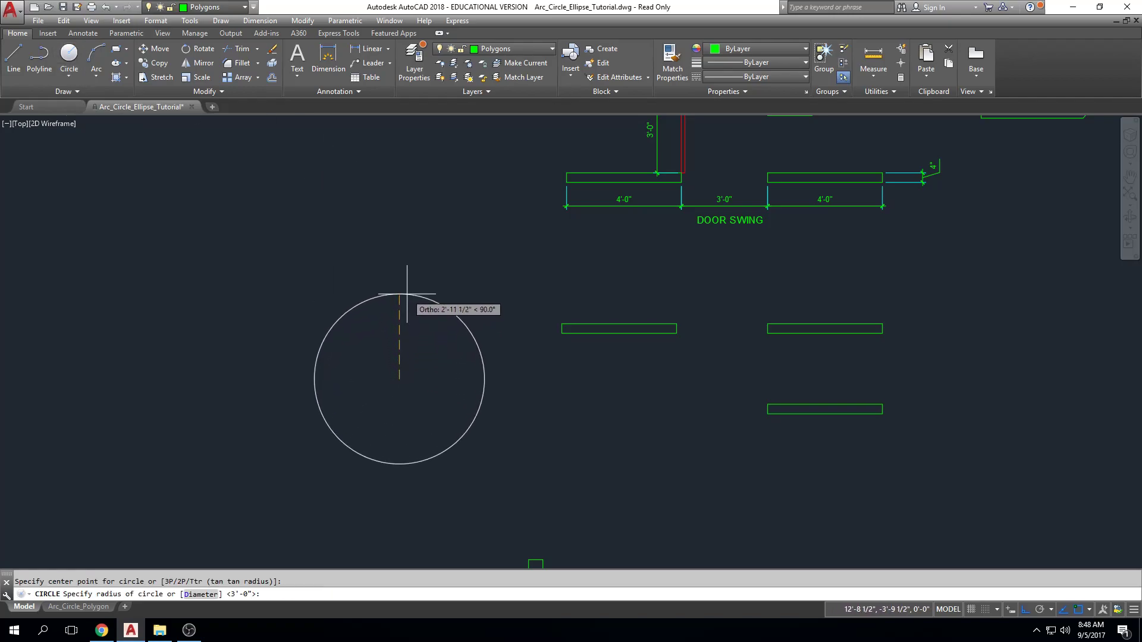
left_click(421, 242)
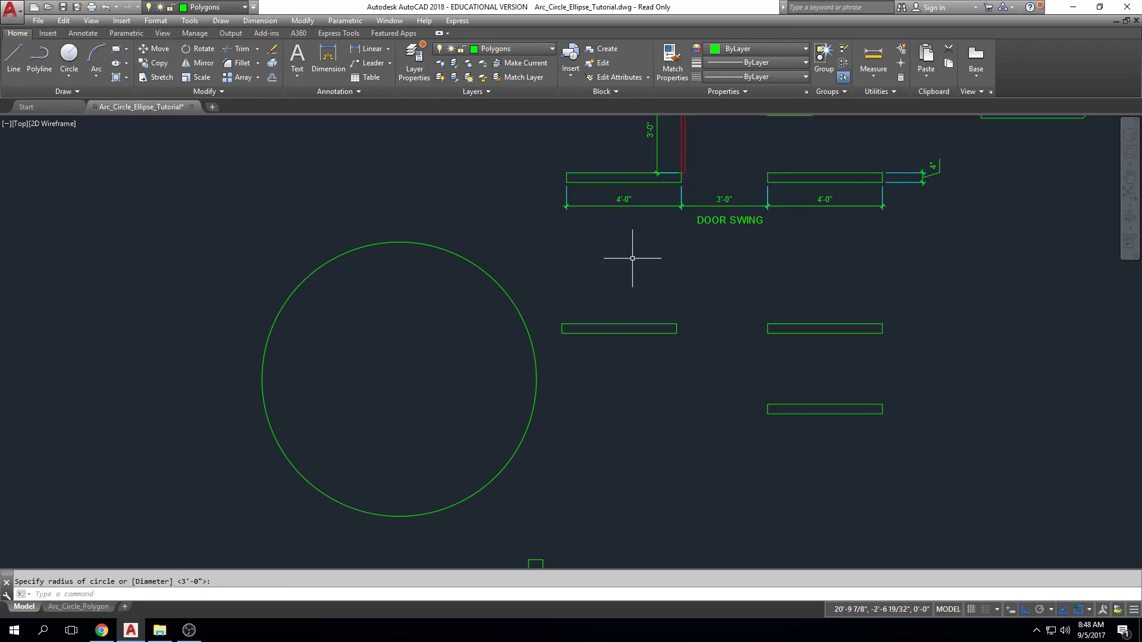
Step: Measure the large circle's diameter vertically from its upper quadrant to its lower quadrant
left_click(874, 60)
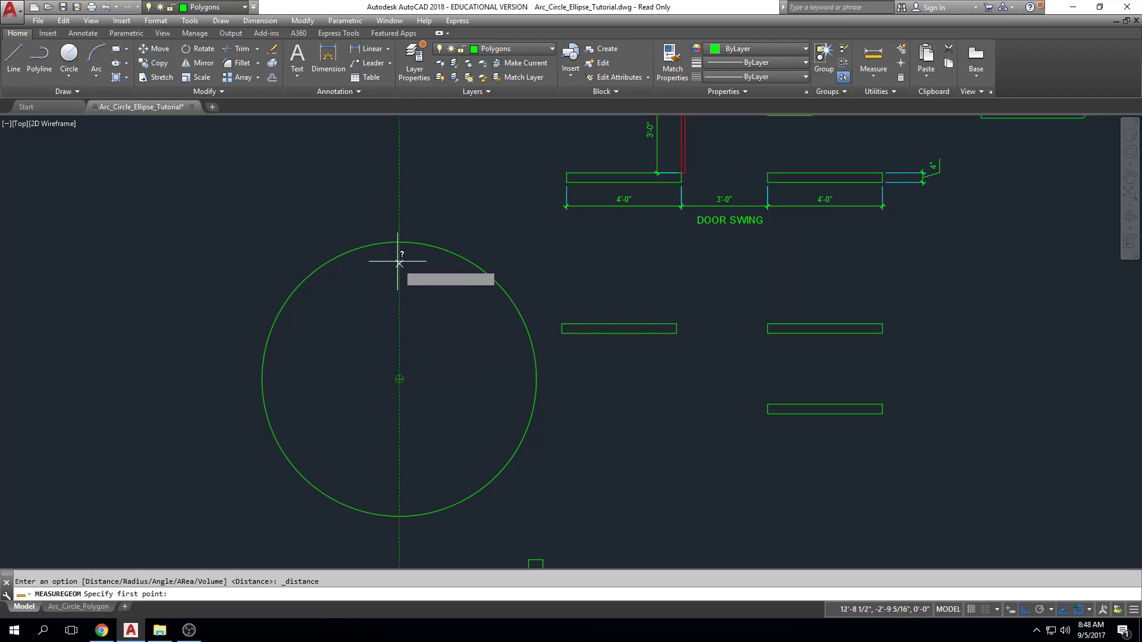
left_click(399, 242)
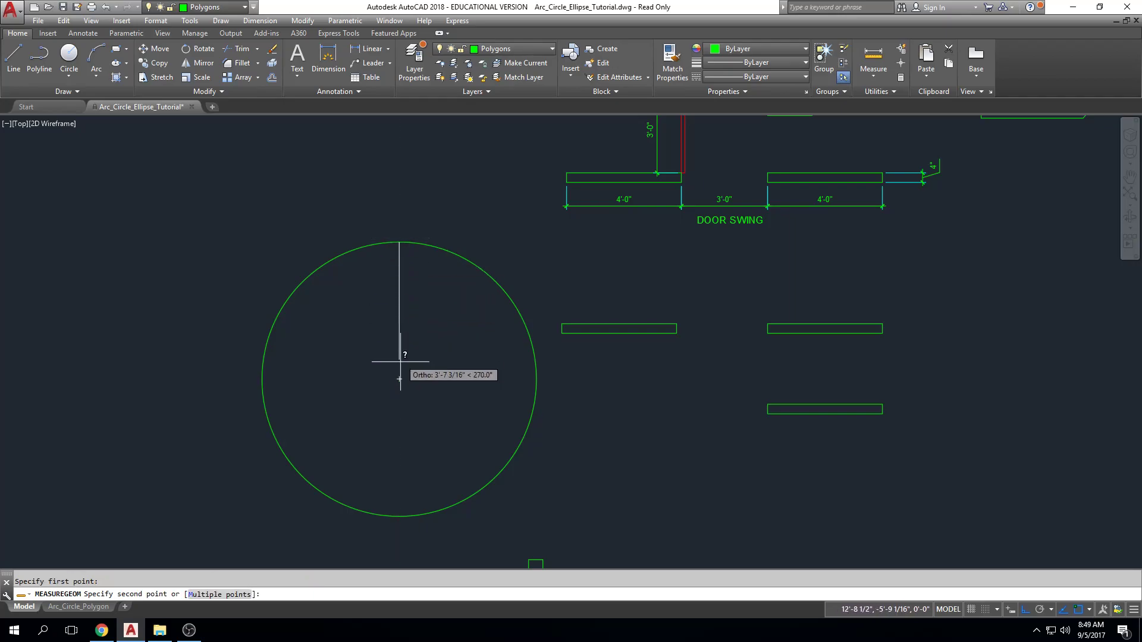
left_click(399, 516)
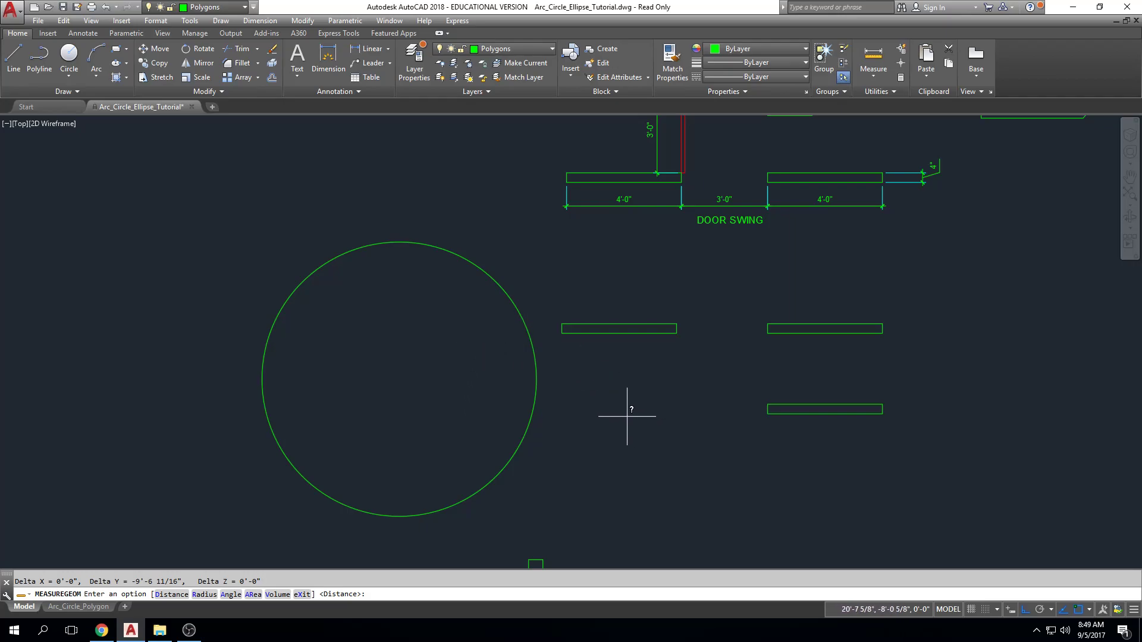
Step: Measure the large circle's radius from its right quadrant to its centre
middle_click_drag(627, 408, 585, 399)
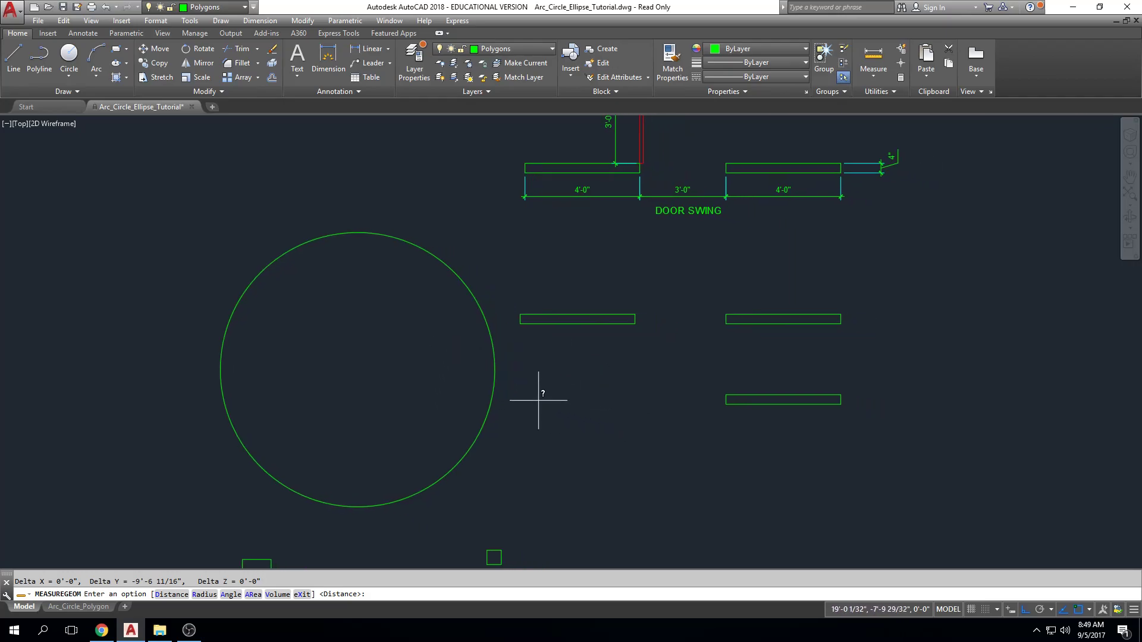
key("Return")
left_click(495, 370)
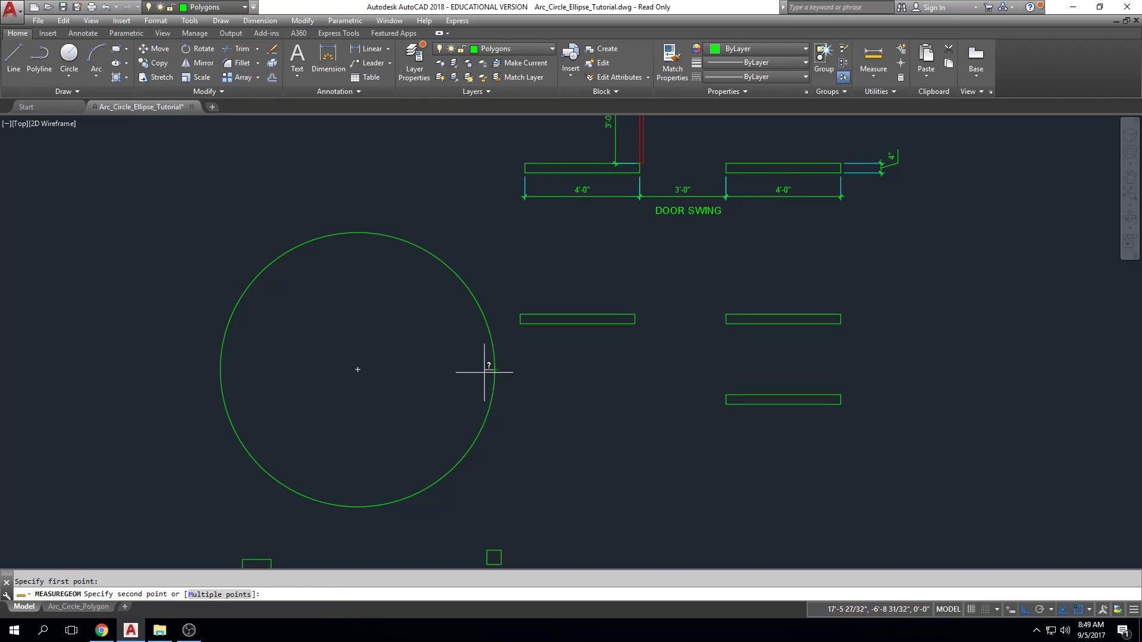
left_click(357, 370)
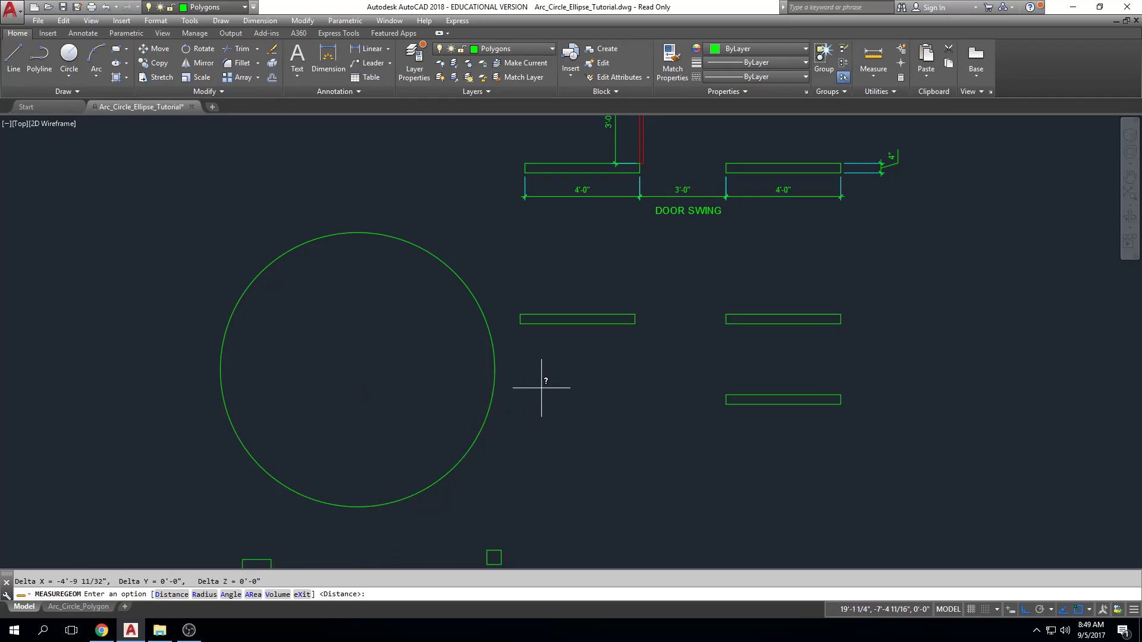
Step: Repeat the radius measurement twice from the large circle's centre out to its right quadrant, and end the measuring
key("Return")
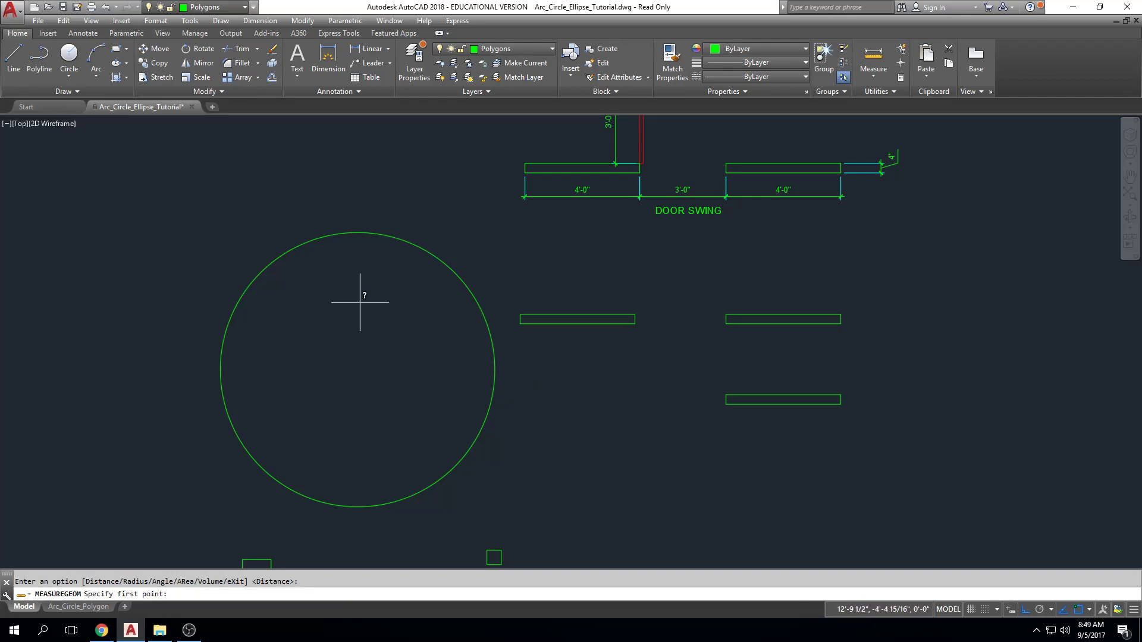
left_click(359, 368)
left_click(497, 368)
key("Return")
left_click(357, 369)
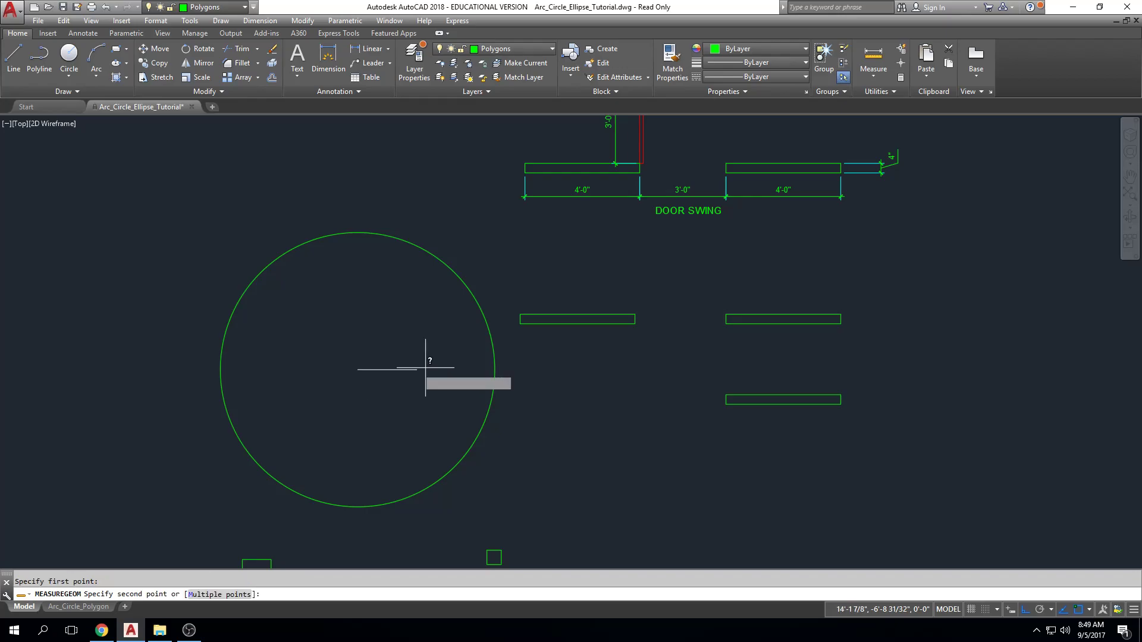
left_click(494, 370)
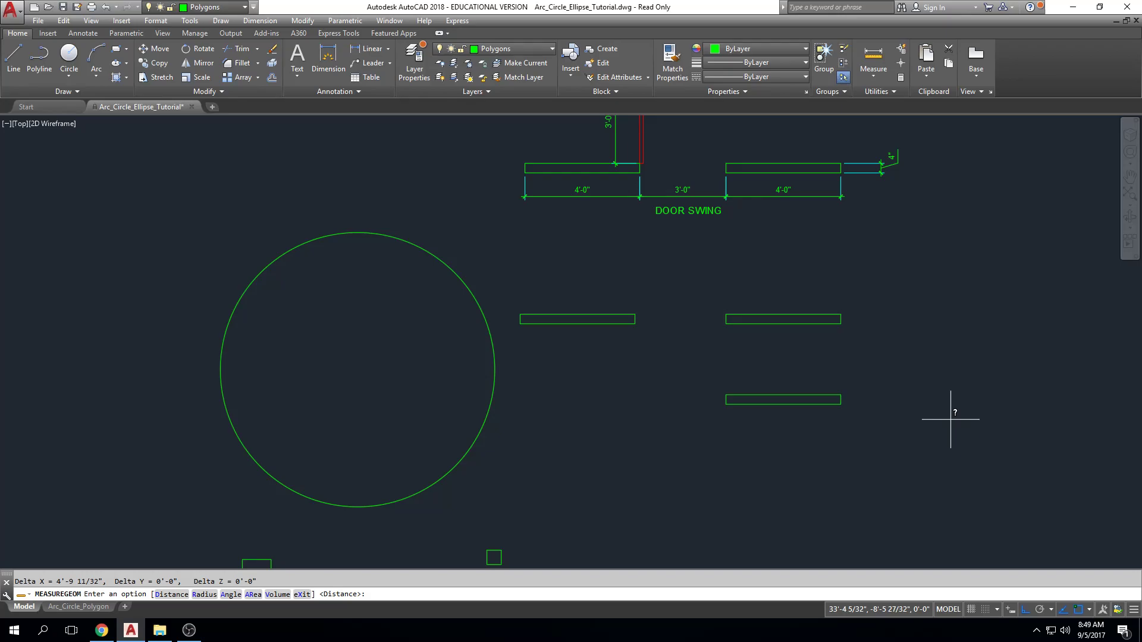
key("Return")
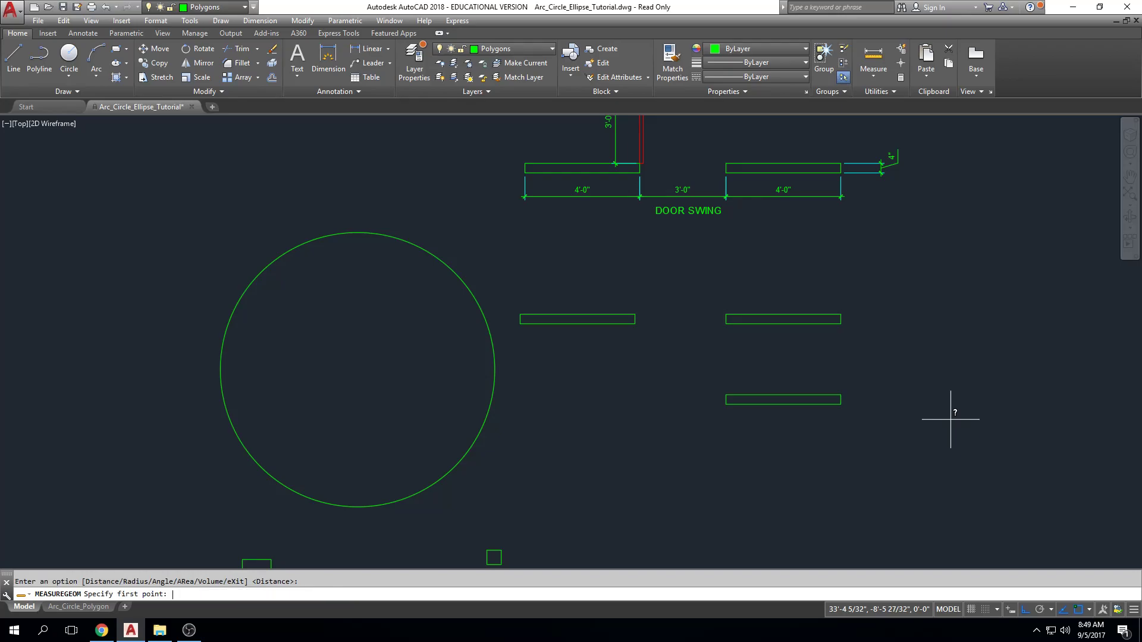
key("Escape")
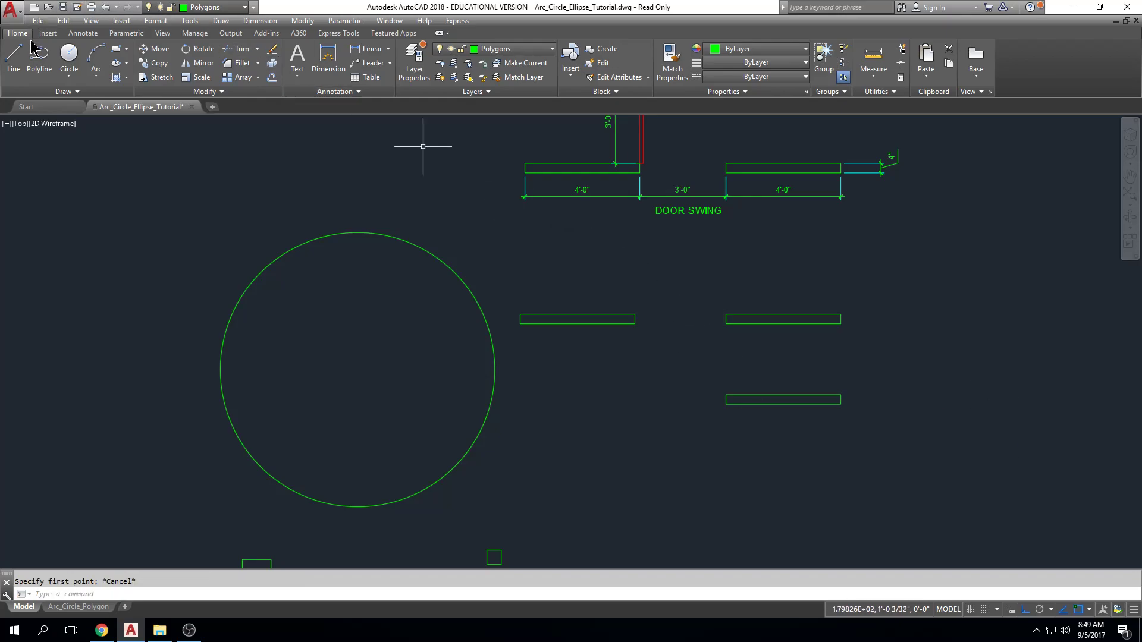
Step: Draw a horizontal line in the empty area to the right of the undimensioned wall segments
left_click(13, 57)
middle_click_drag(945, 289, 684, 306)
left_click(682, 307)
left_click(910, 307)
key("Escape")
Step: Draw a second horizontal line below the first one, starting directly beneath its left end
key("Return")
left_click(681, 373)
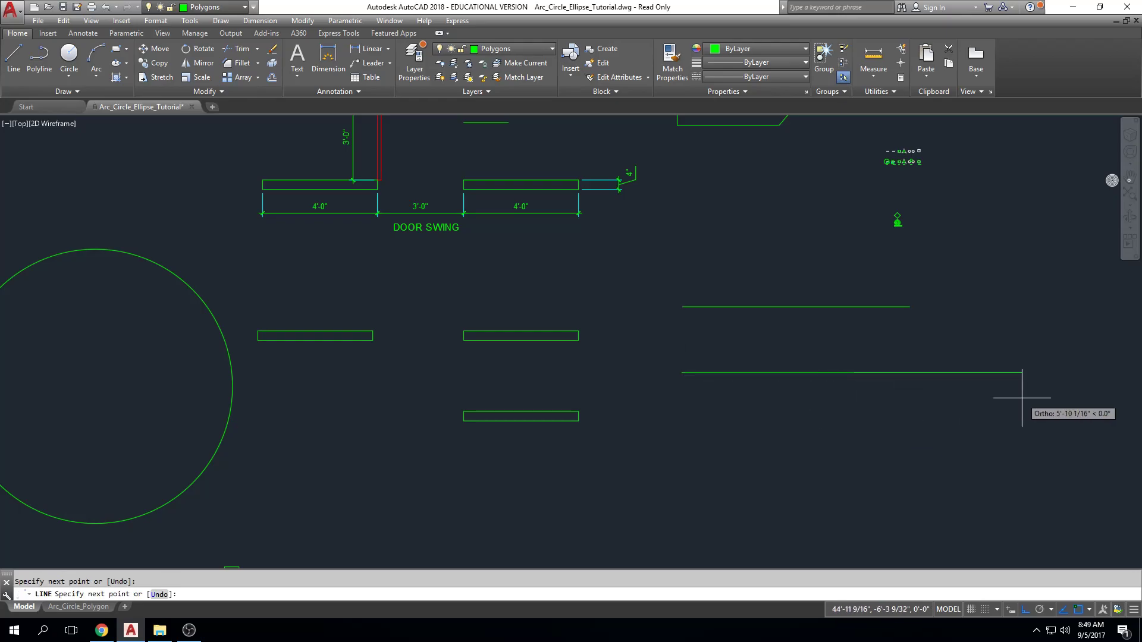
Step: Draw another horizontal line below the two existing loose lines
key("Escape")
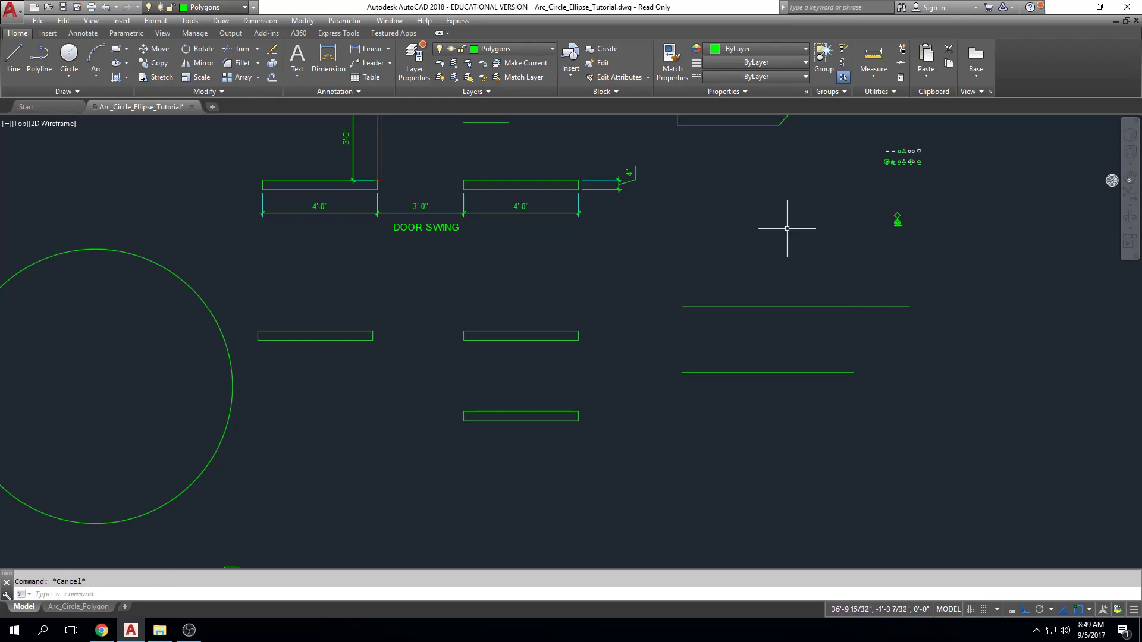
middle_click_drag(757, 251, 752, 234)
key("Return")
left_click(723, 477)
left_click(861, 474)
key("Escape")
Step: Draw a horizontal line above the long arm of the green L-like outline
middle_click_drag(1002, 283, 932, 529)
key("Return")
left_click(839, 207)
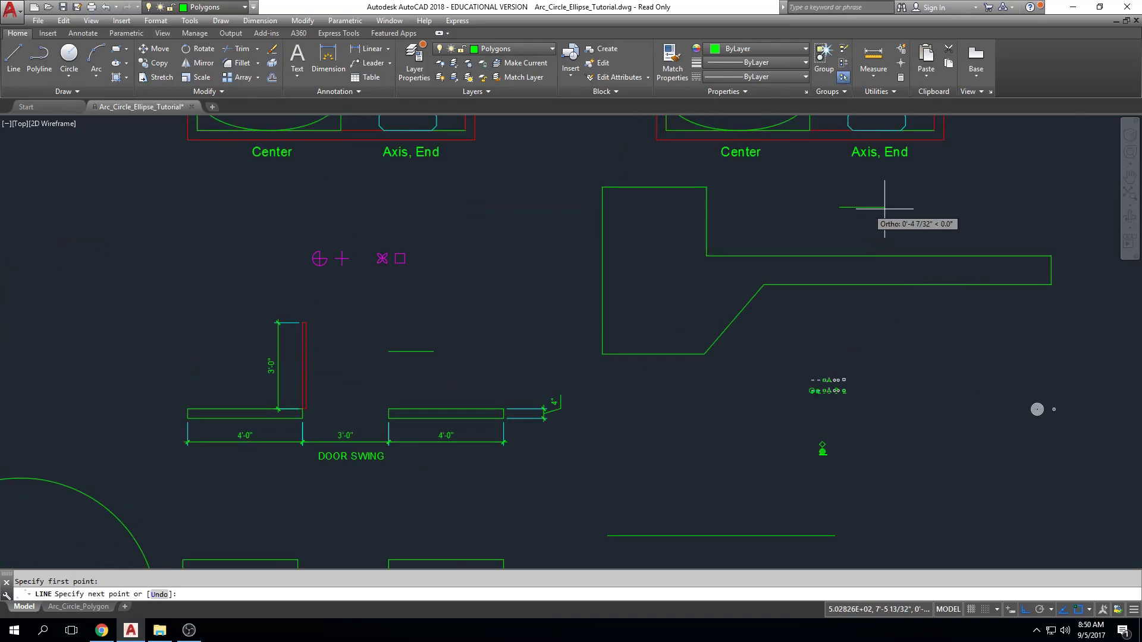
left_click(1047, 200)
key("Return")
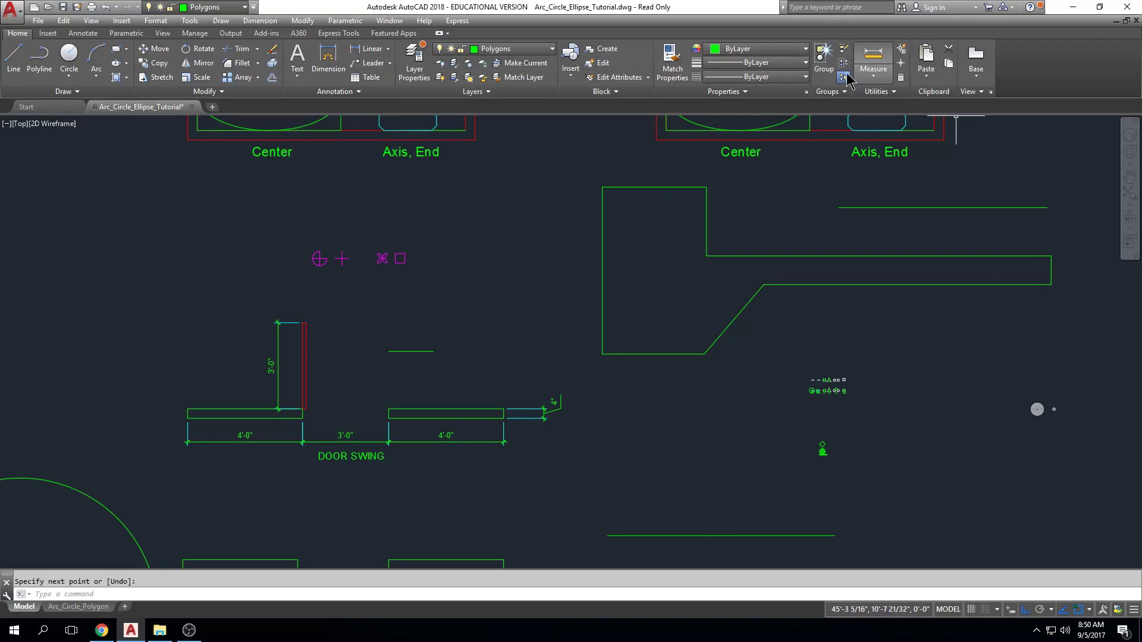
Step: Erase the large circle below the door swing drawing
middle_click_drag(766, 262, 738, 269)
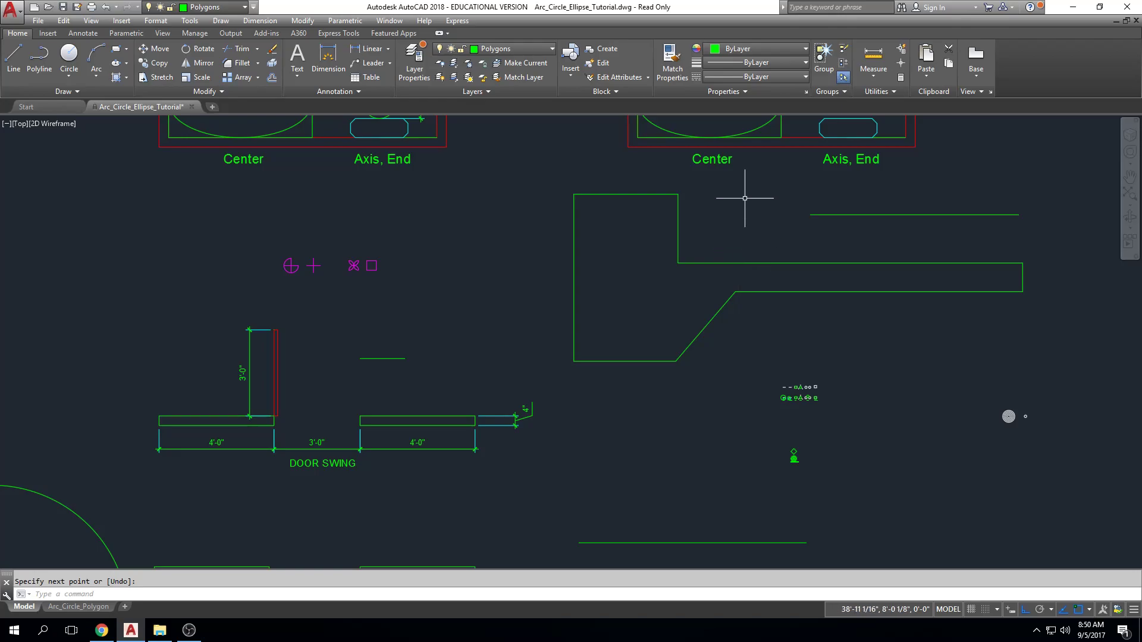
mouse_move(754, 135)
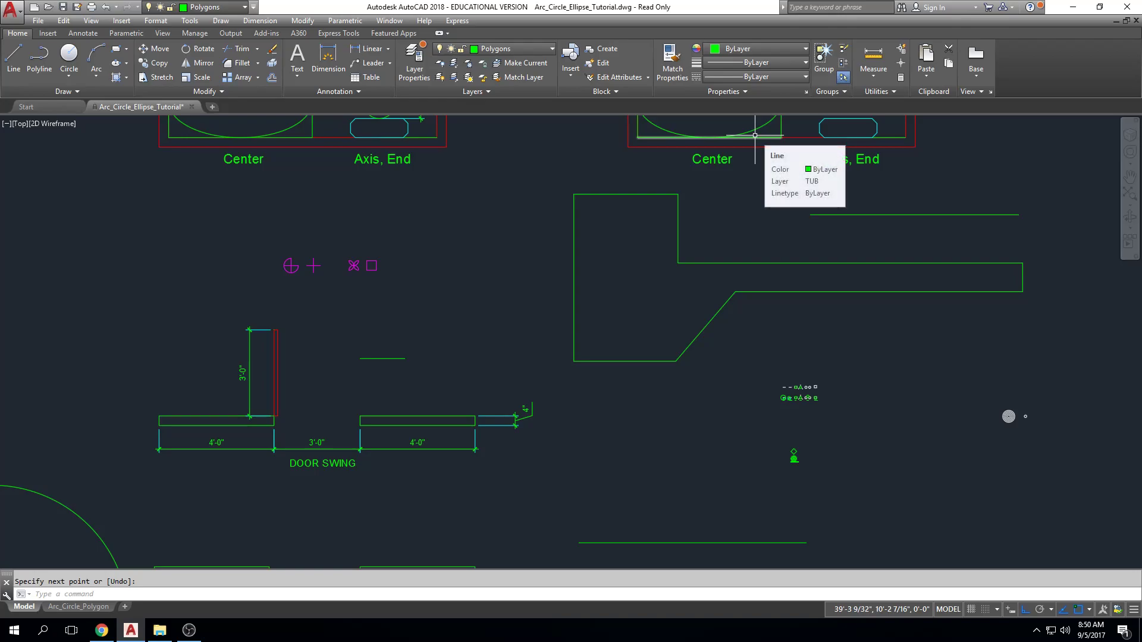
mouse_move(339, 424)
middle_mouse_down()
mouse_move(501, 400)
mouse_move(491, 259)
middle_mouse_up()
left_click(237, 357)
left_click(212, 378)
key("Delete")
Step: Erase the short horizontal line above the door opening in the door swing drawing
middle_click_drag(475, 320, 446, 395)
left_click(537, 240)
left_click(493, 298)
key("Delete")
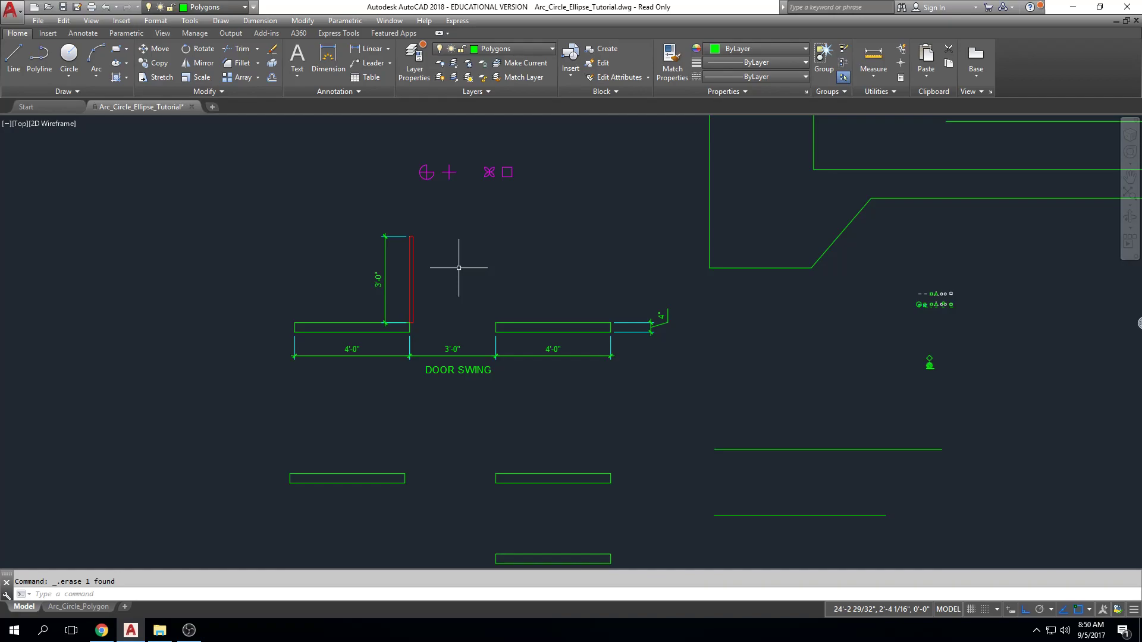
Step: Draw a circle by centre and radius in the empty area up and left of the door
middle_click_drag(334, 197, 333, 209)
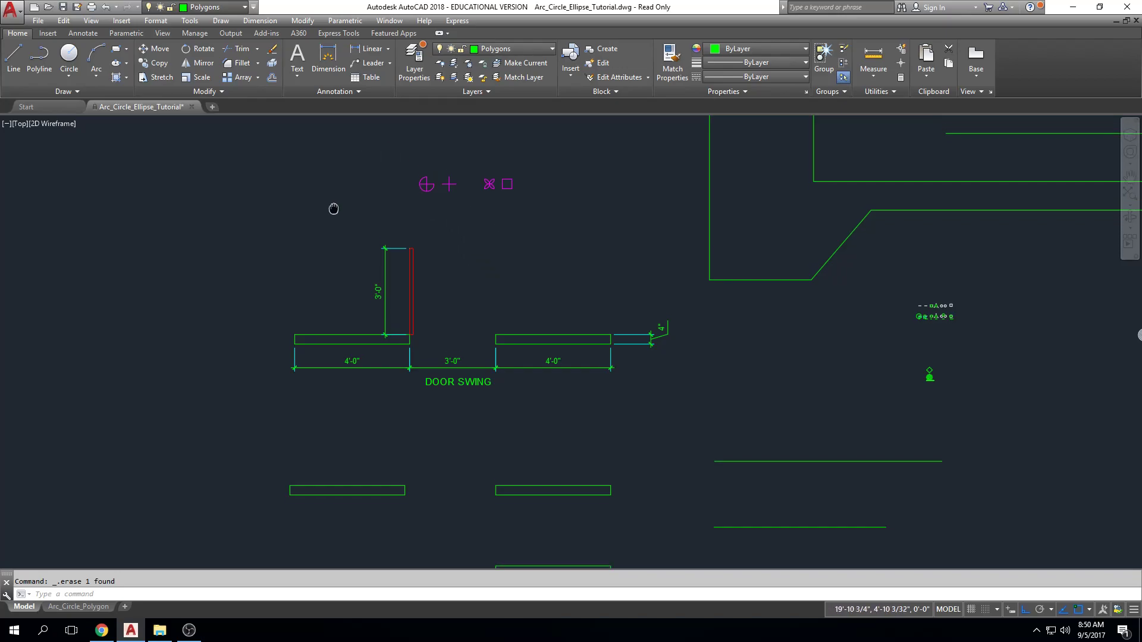
scroll(334, 208, "up", 2)
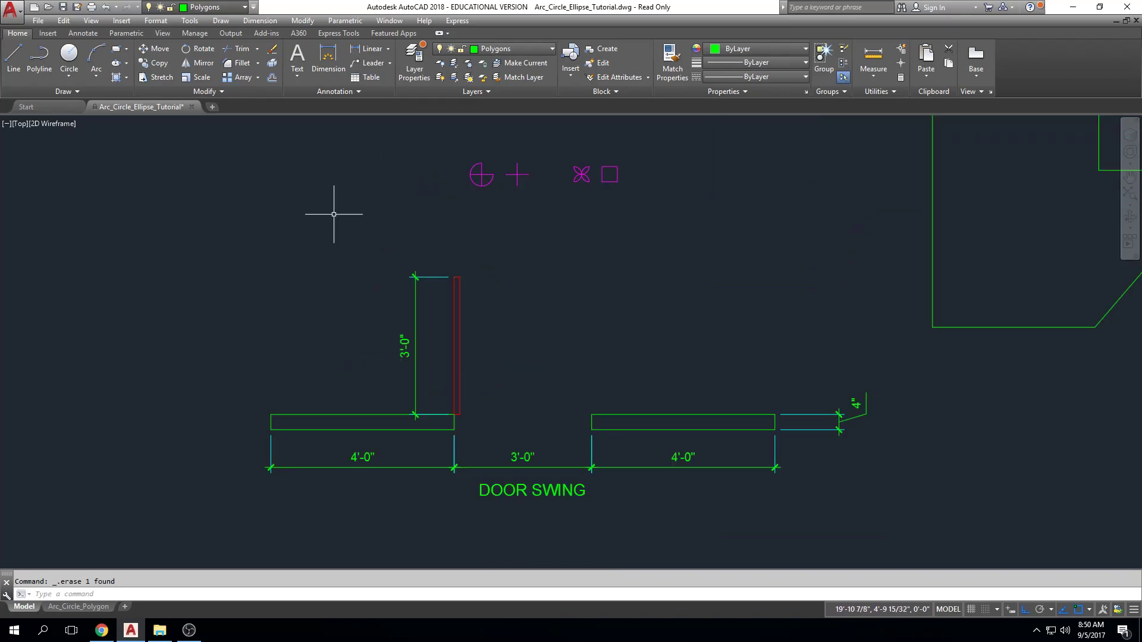
left_click(100, 78)
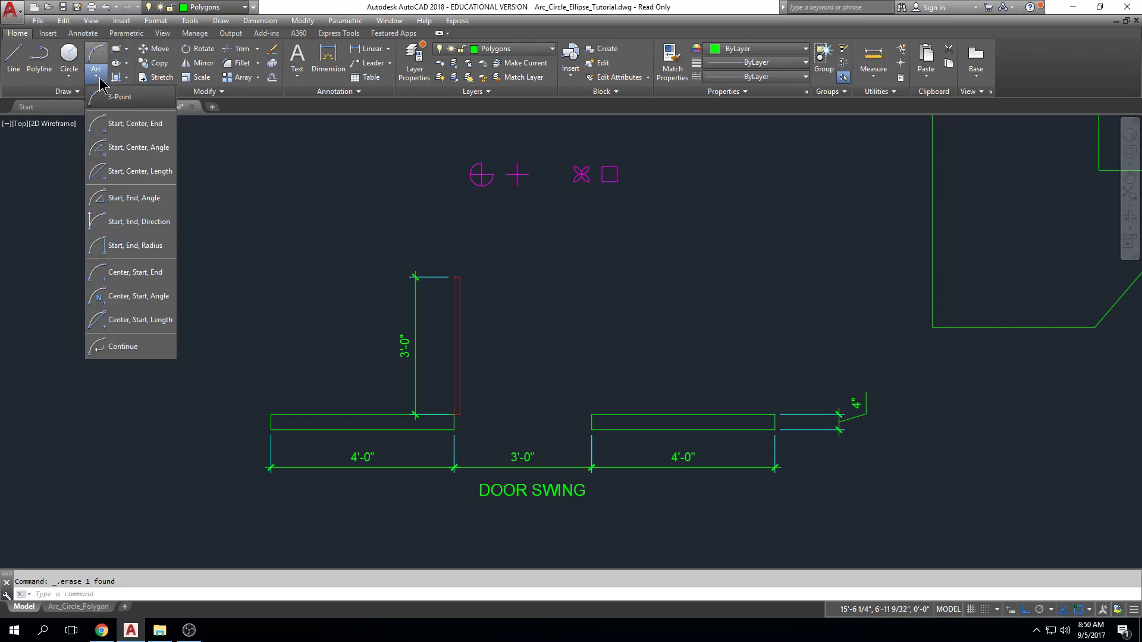
left_click(60, 77)
left_click(68, 76)
left_click(90, 97)
left_click(264, 244)
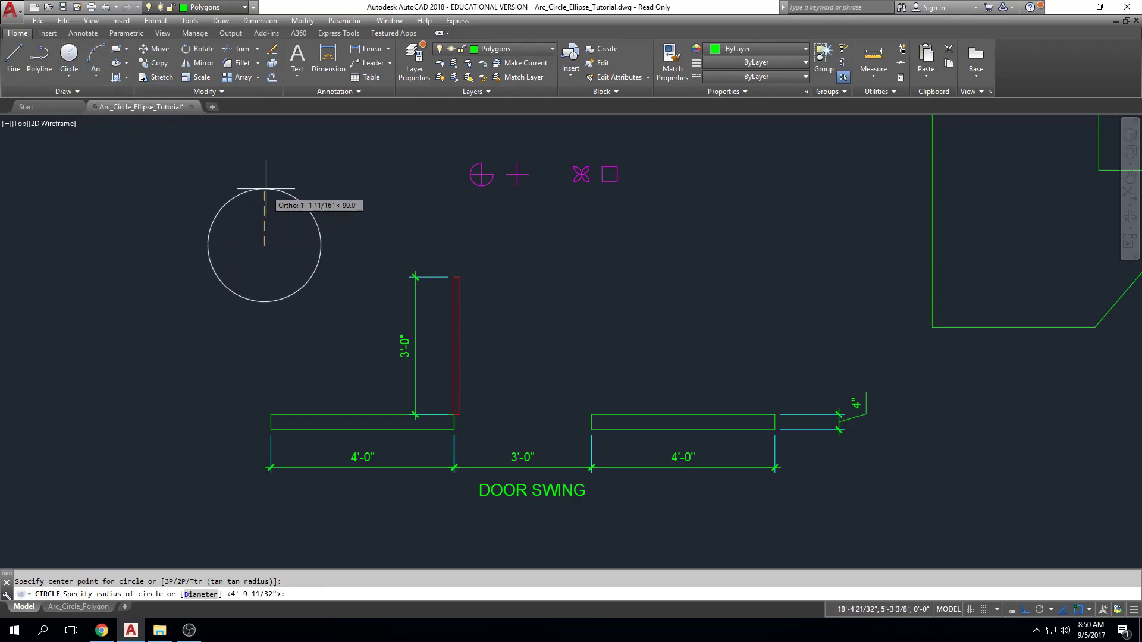
left_click(266, 153)
key("Escape")
Step: Draw one horizontal line to the right and one vertical line upward from the circle's centre, both extending past its edge
middle_click_drag(319, 240, 322, 281)
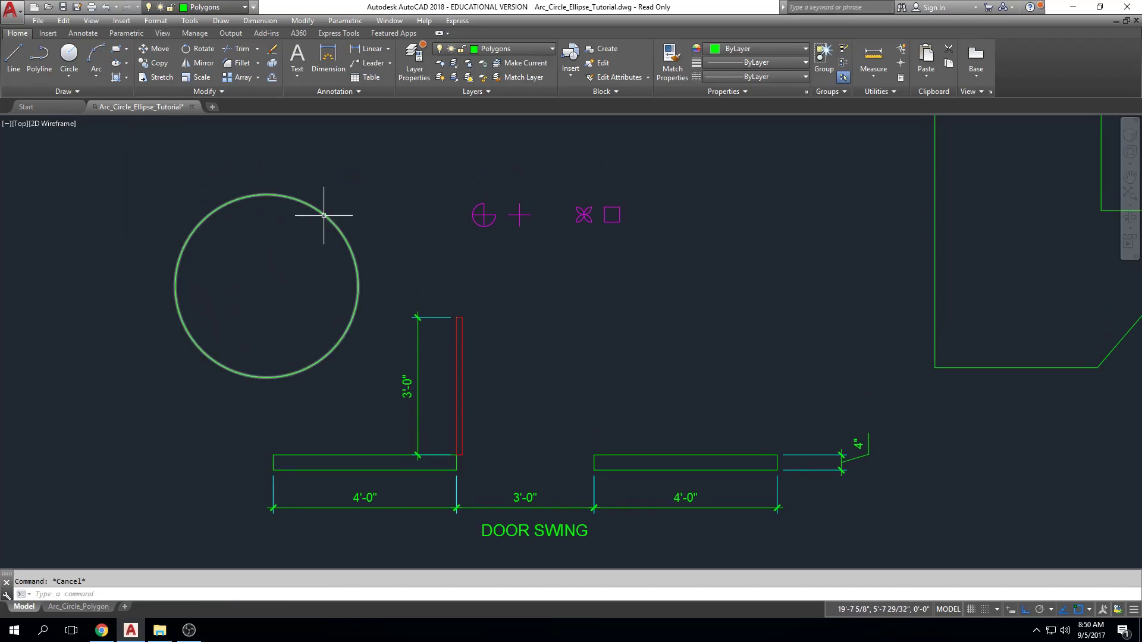
type("l")
key("Return")
scroll(255, 247, "down", 3)
left_click(279, 273)
left_click(347, 270)
left_click(278, 272)
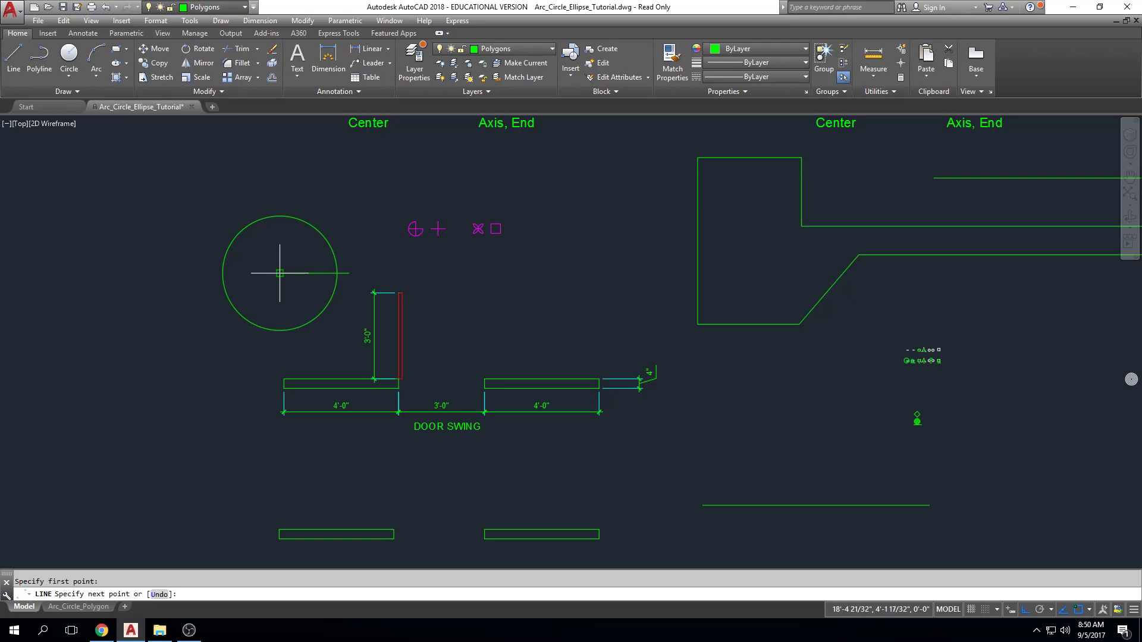
left_click(279, 190)
scroll(291, 208, "up", 4)
key("Escape")
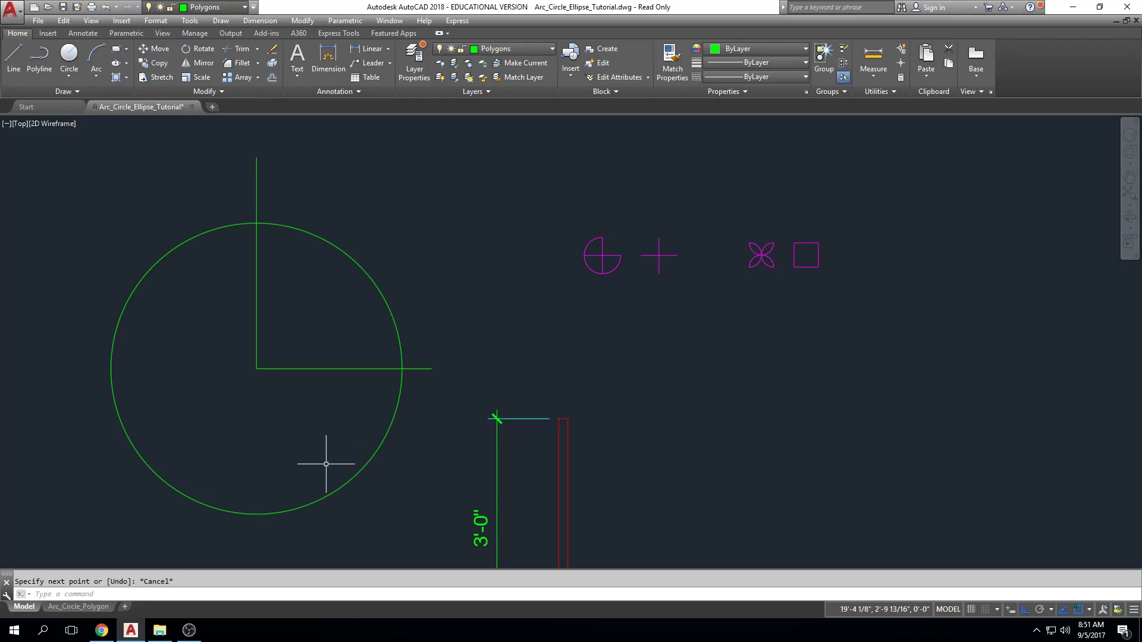
Step: Draw a 3-point arc bulging up and to the right in the empty area left of the circle
scroll(336, 437, "up", 2)
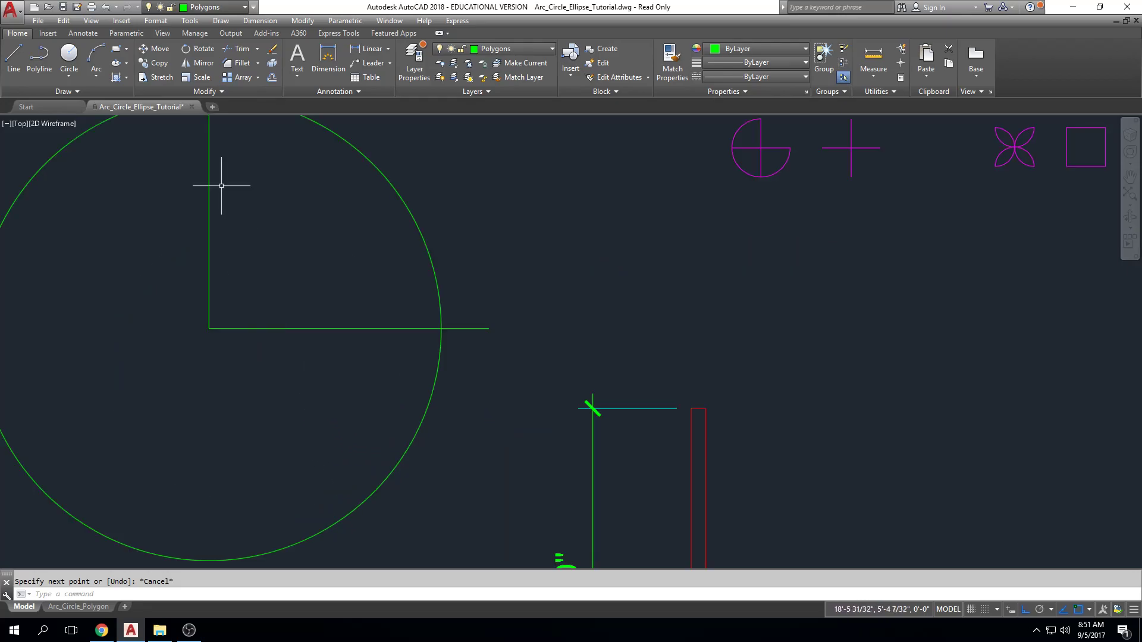
scroll(237, 191, "down", 2)
left_click(105, 78)
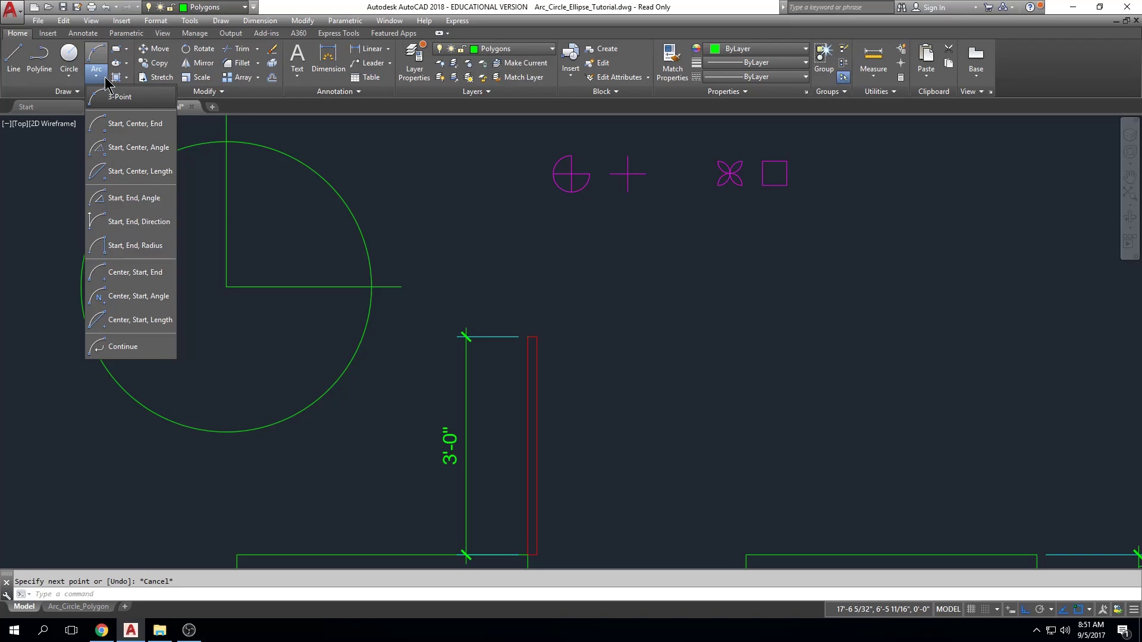
left_click(144, 104)
mouse_move(726, 343)
middle_mouse_down()
mouse_move(677, 333)
mouse_move(663, 315)
middle_mouse_up()
scroll(663, 316, "down", 1)
scroll(729, 321, "down", 1)
middle_click_drag(601, 332, 773, 208)
middle_click_drag(556, 244, 824, 309)
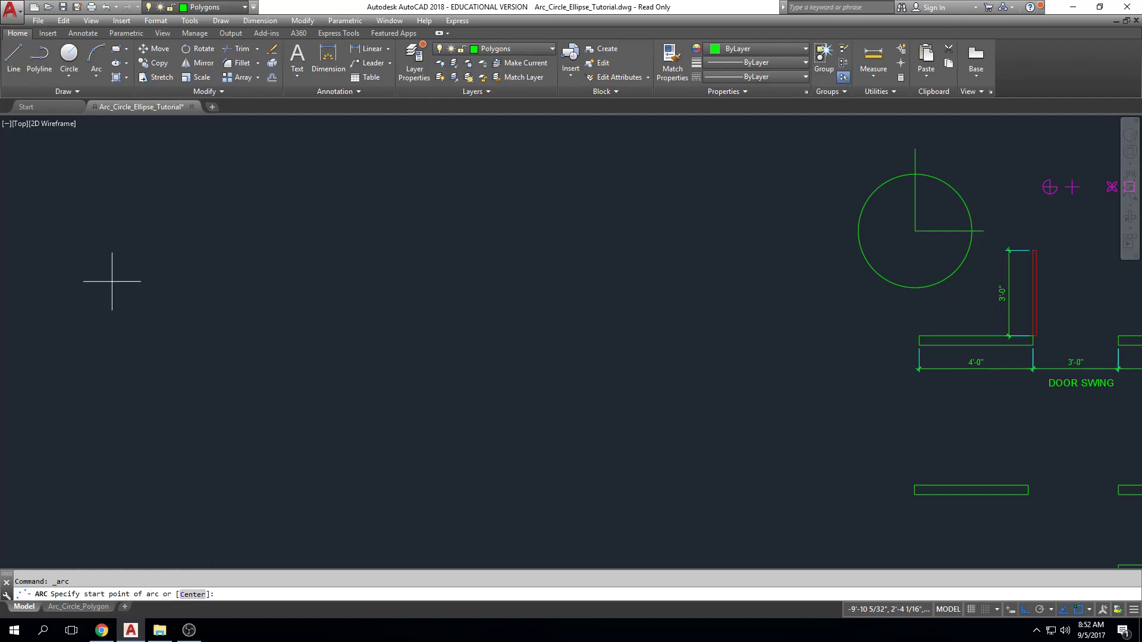
left_click(568, 385)
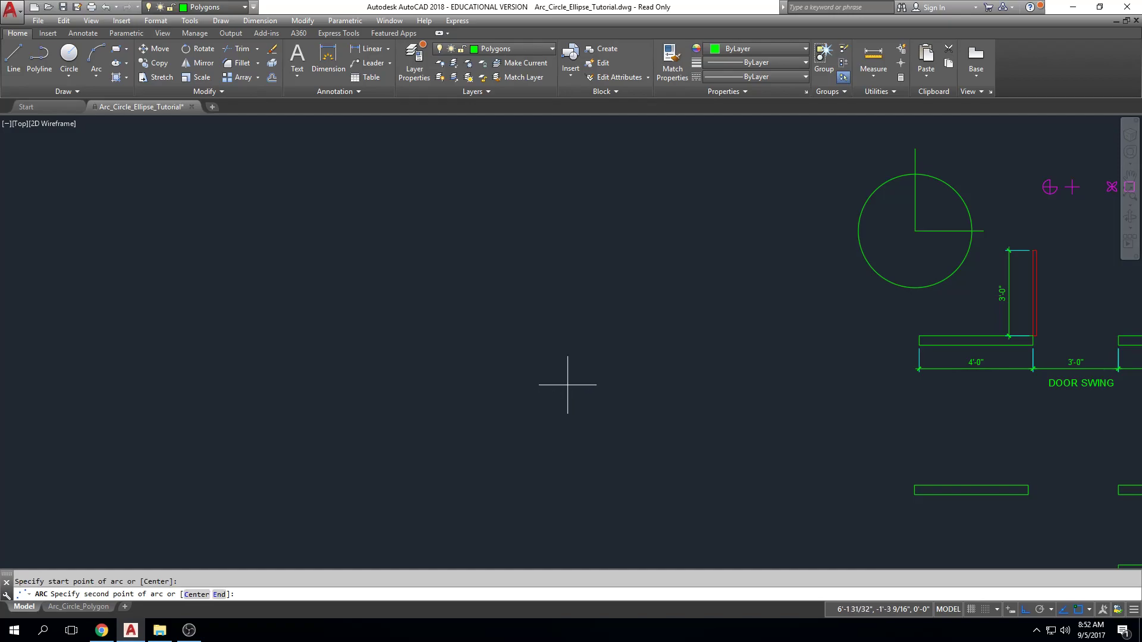
left_click(484, 301)
left_click(481, 321)
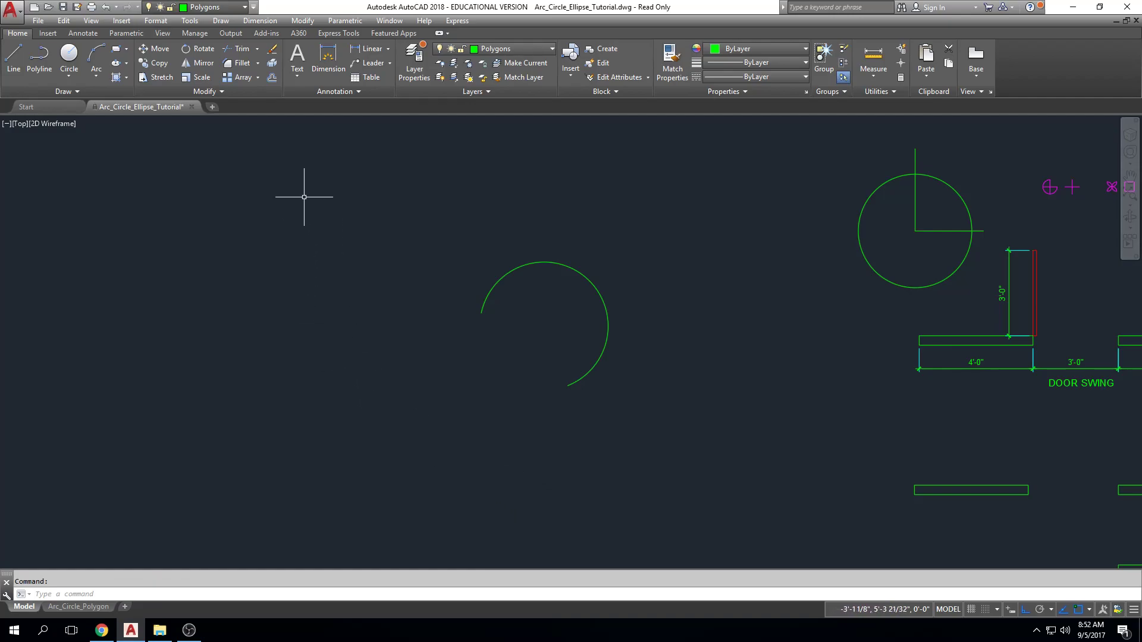
Step: Draw a second 3-point arc left of the first one, bulging downward
key("Return")
left_click(396, 273)
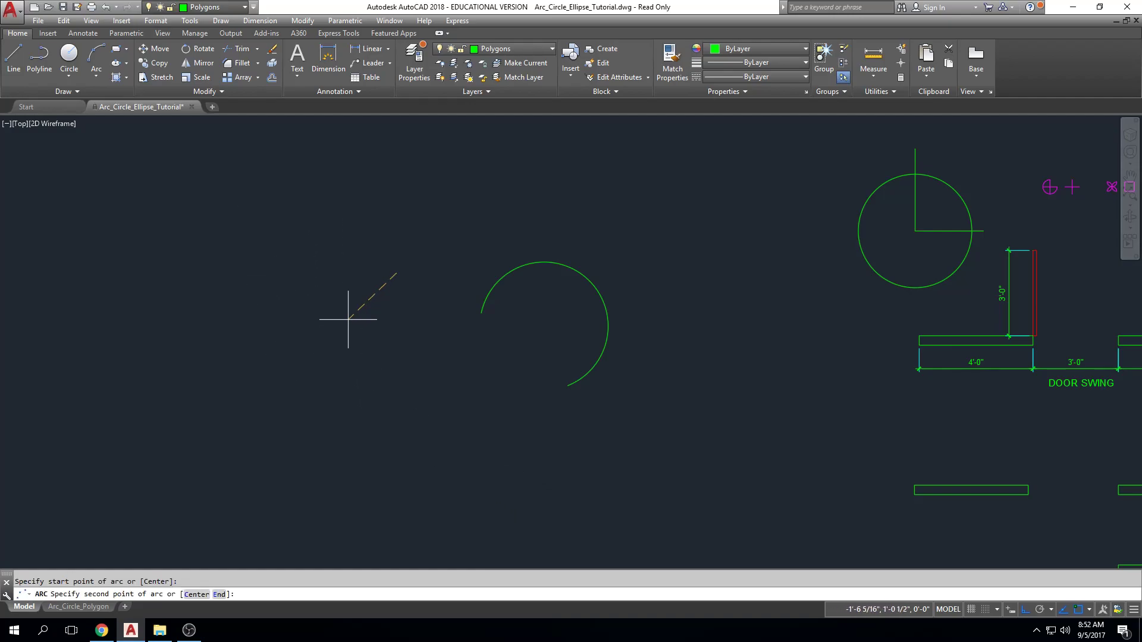
left_click(307, 384)
left_click(276, 350)
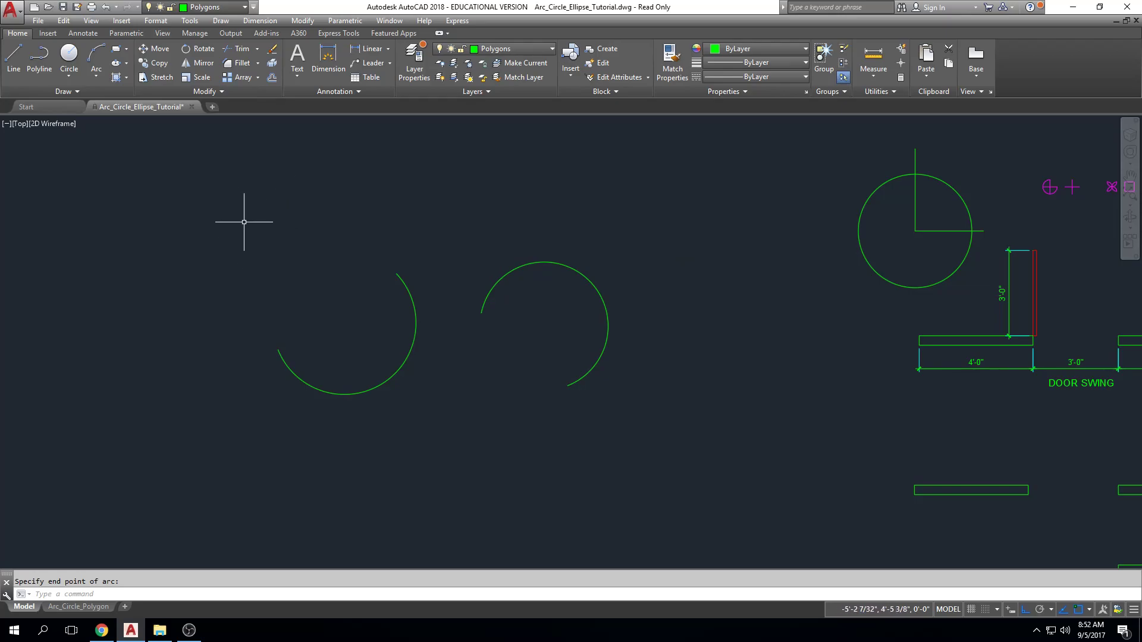
Step: Draw a larger 3-point arc below the first two arcs, with its opening facing right
left_click(95, 58)
middle_click_drag(447, 404, 426, 347)
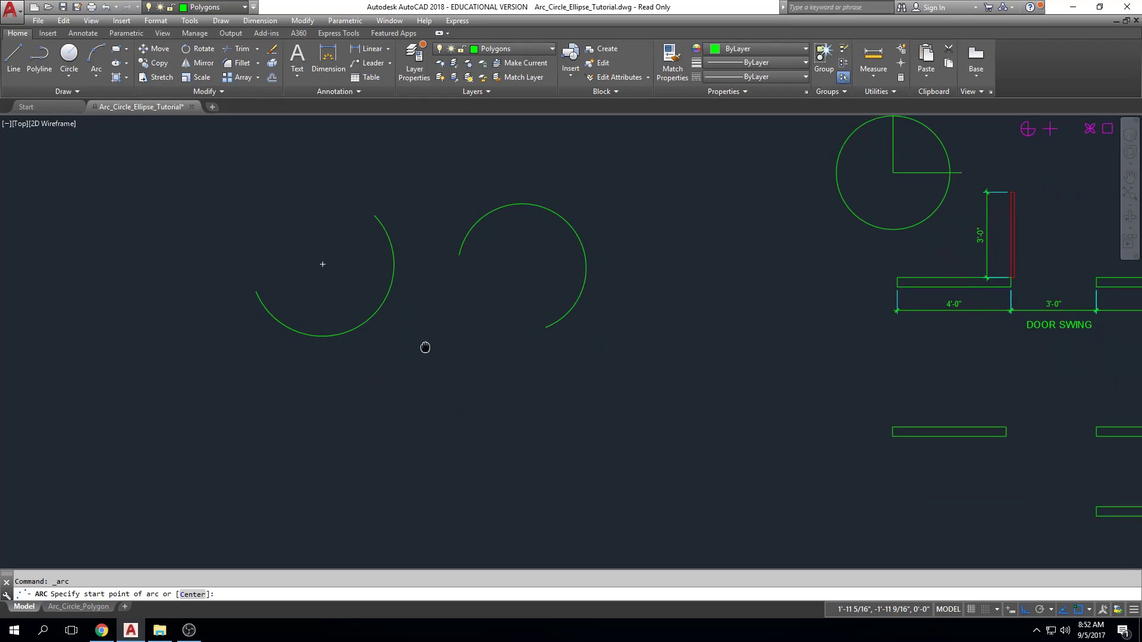
left_click(484, 367)
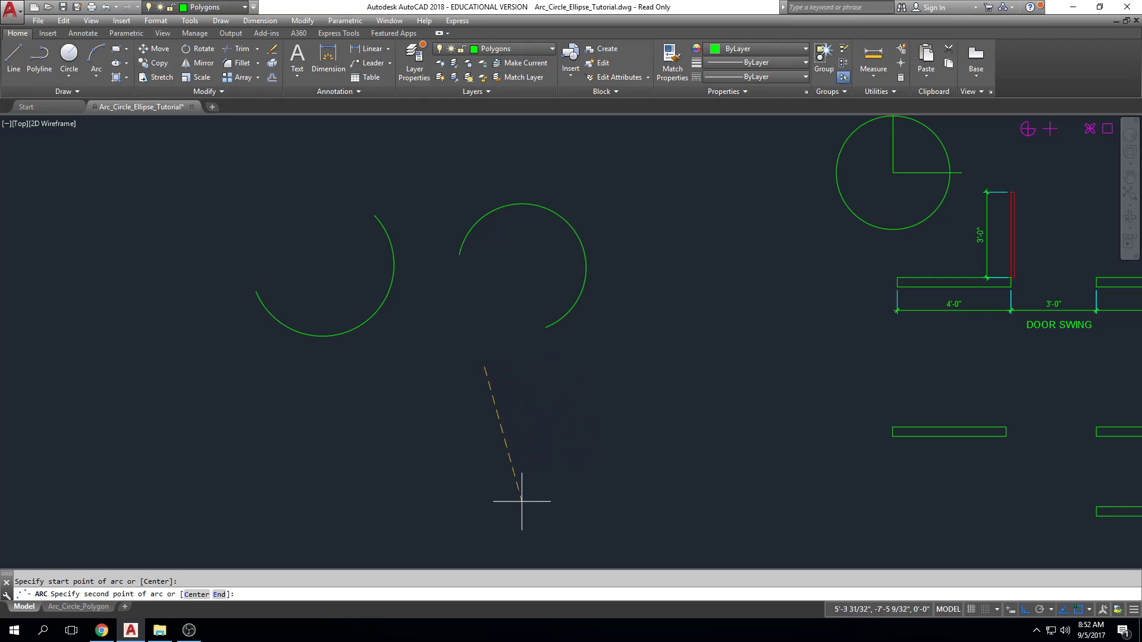
left_click(493, 494)
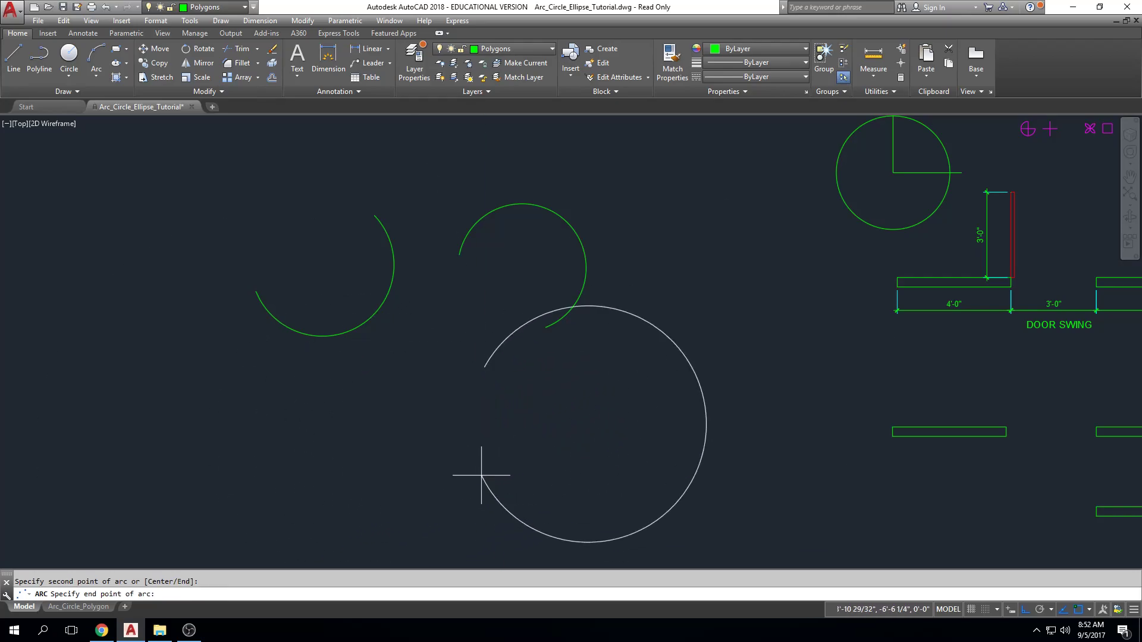
left_click(503, 473)
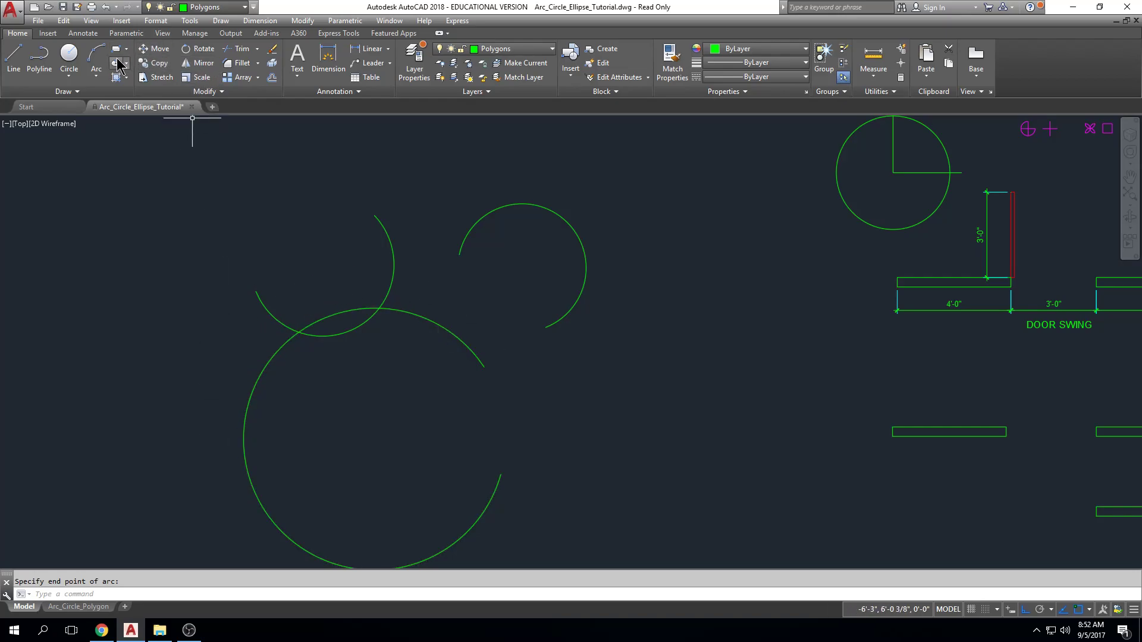
left_click(104, 77)
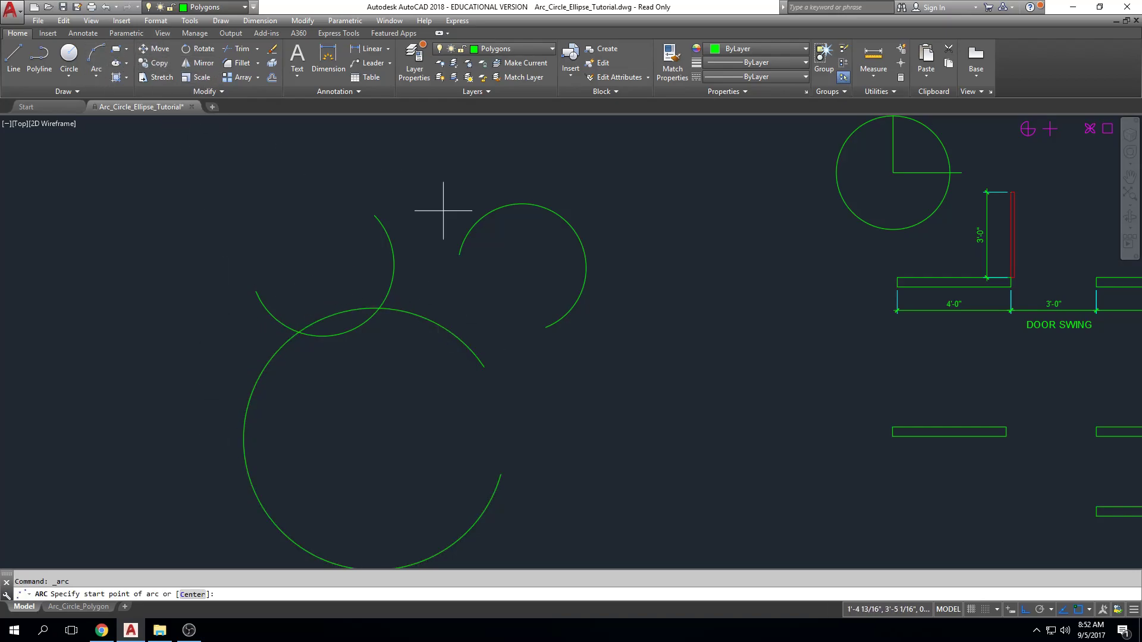
left_click(618, 518)
left_click(589, 381)
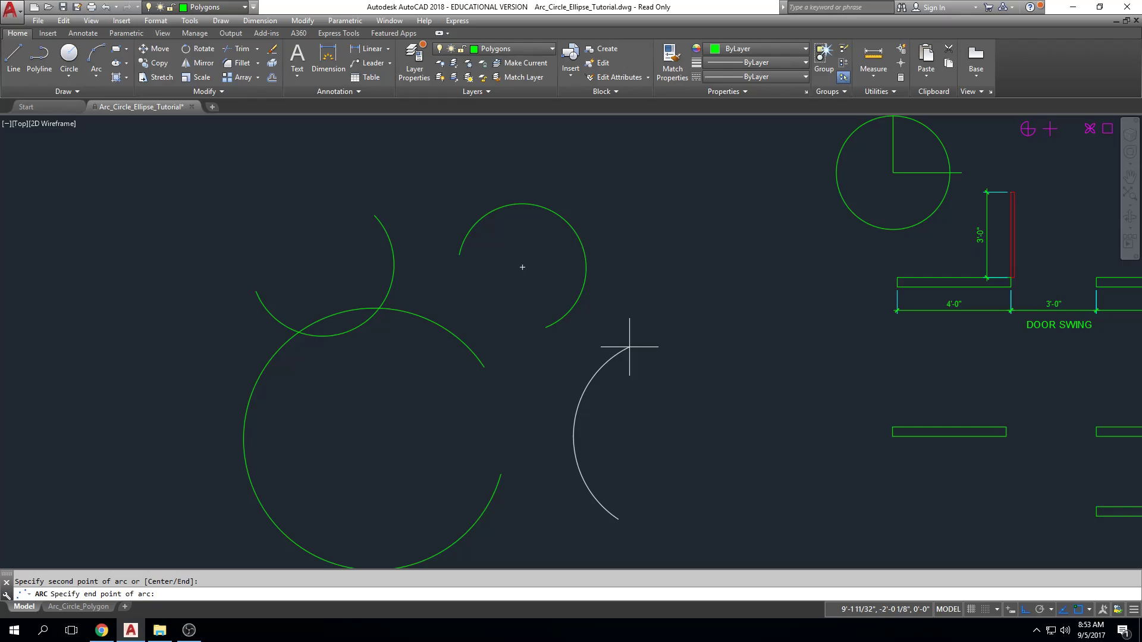
key("Escape")
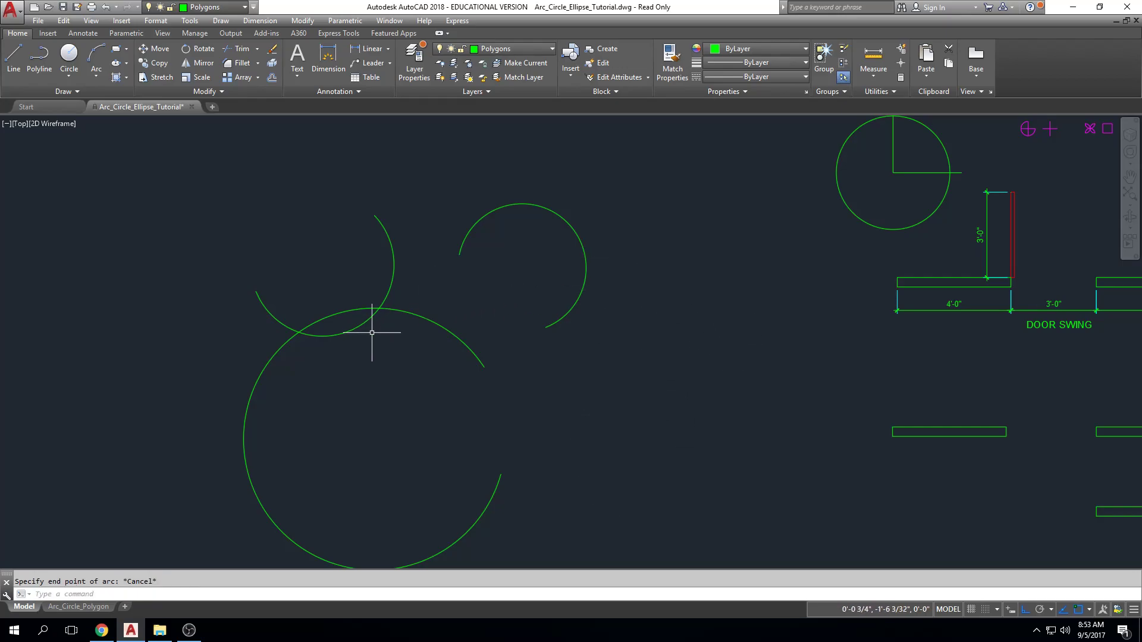
Step: Erase the three practice arcs left of the circle
left_click(601, 184)
left_click(311, 370)
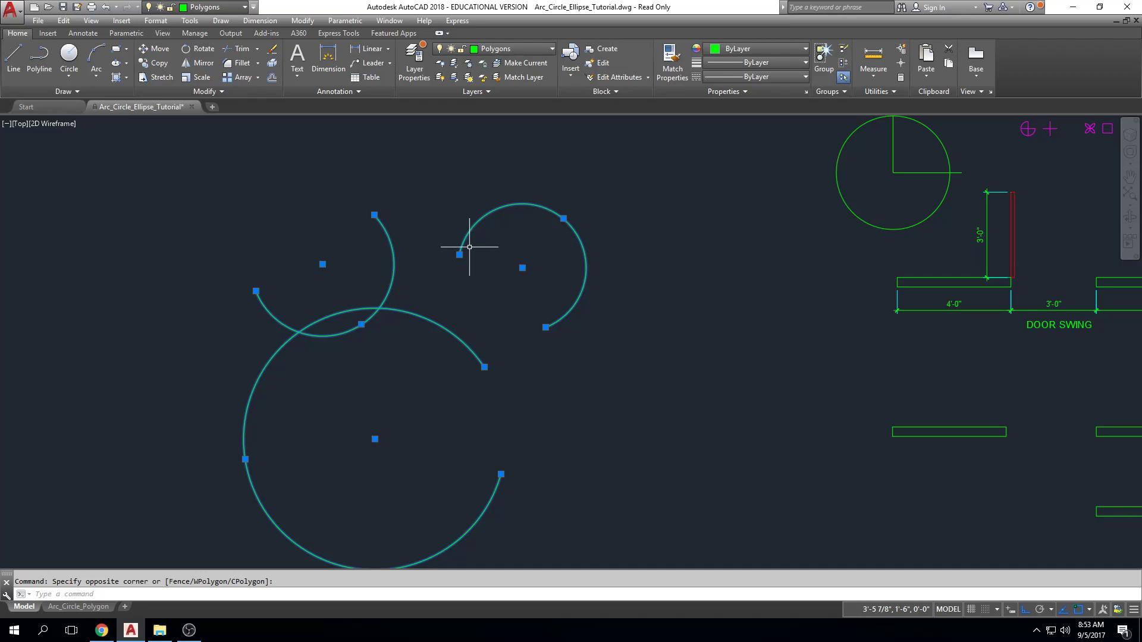
middle_click_drag(893, 196, 704, 290)
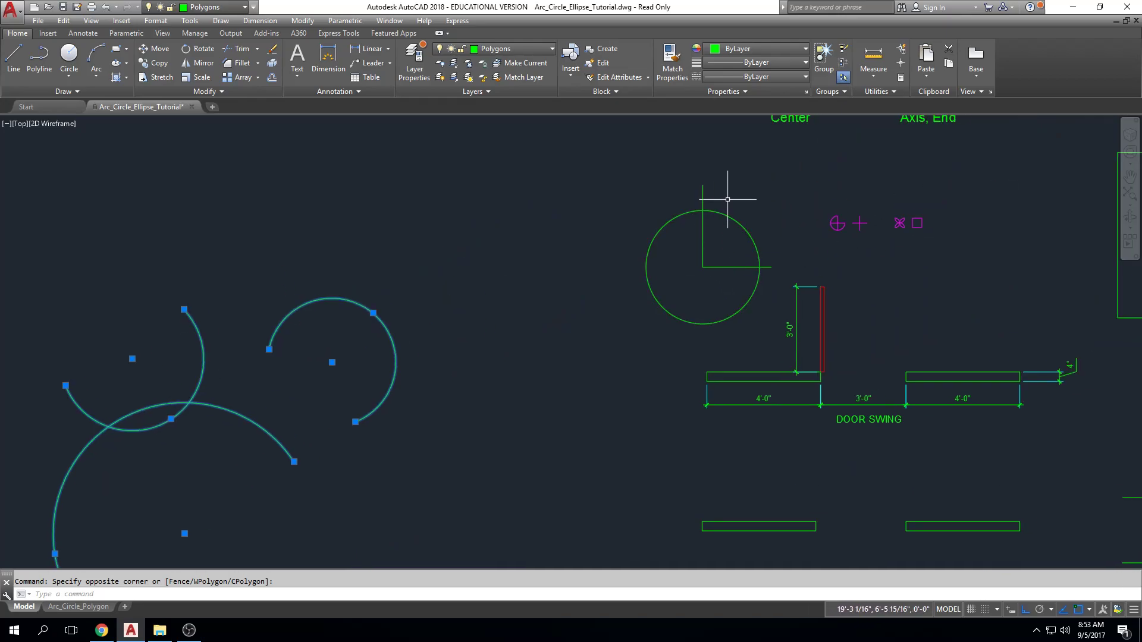
key("Escape")
left_click(420, 217)
left_click(173, 433)
key("Delete")
Step: Draw the door swing with a Start, Center, End arc from the right wall's upper-left corner, centred on the hinge corner, to the door leaf's top
middle_click_drag(214, 189, 313, 237)
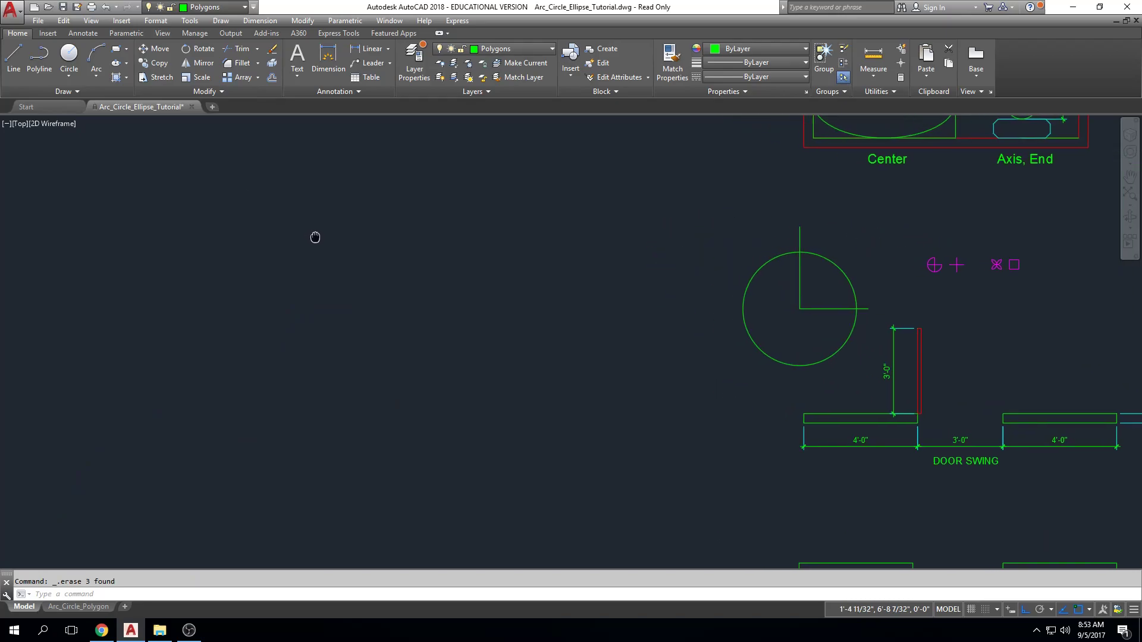
left_click(96, 78)
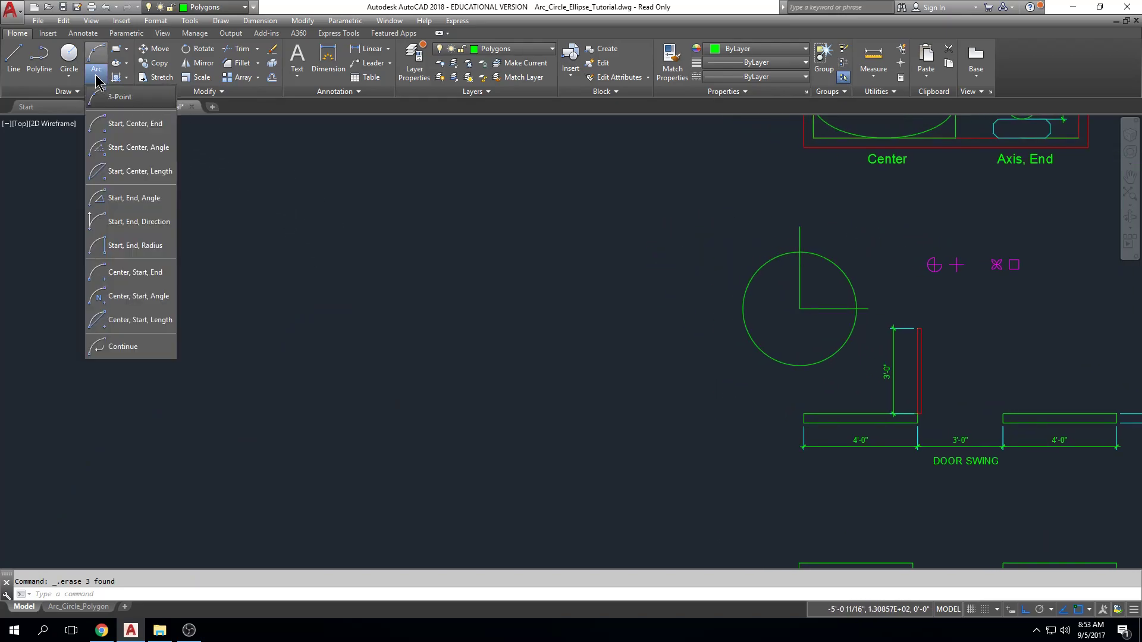
key("Escape")
middle_click_drag(654, 369, 416, 305)
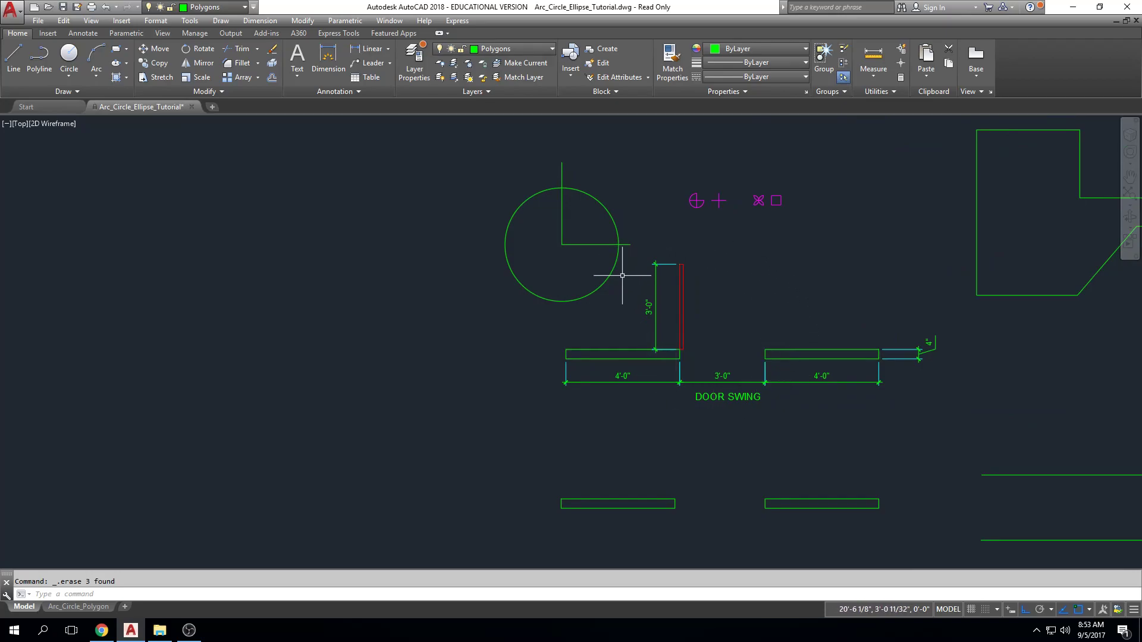
scroll(700, 338, "up", 4)
middle_click_drag(670, 349, 566, 388)
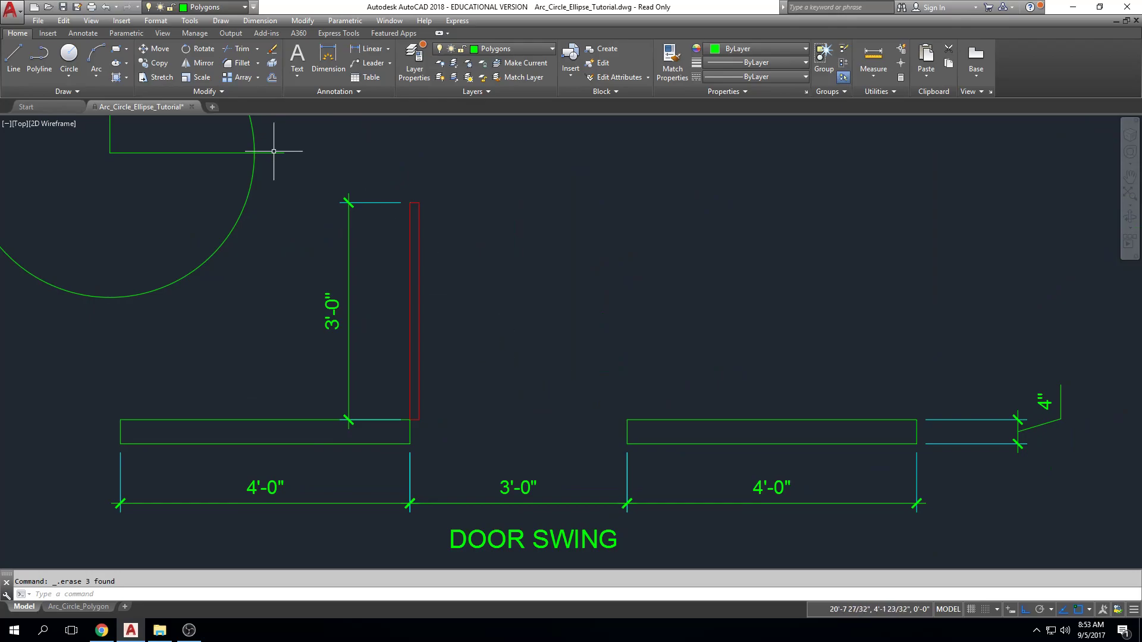
left_click(96, 72)
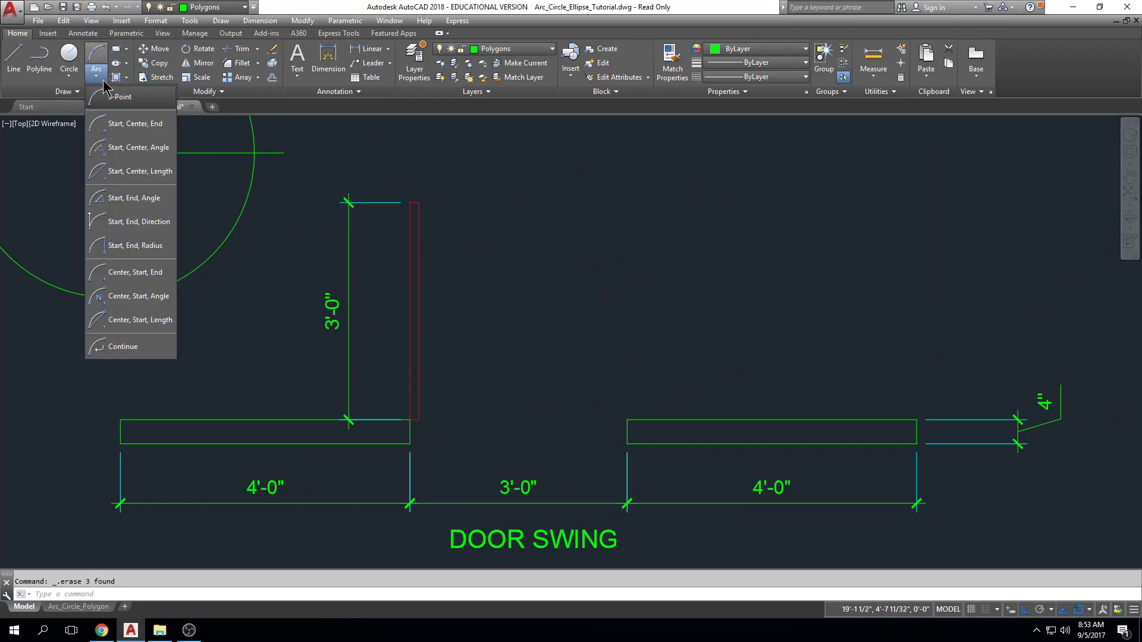
left_click(119, 126)
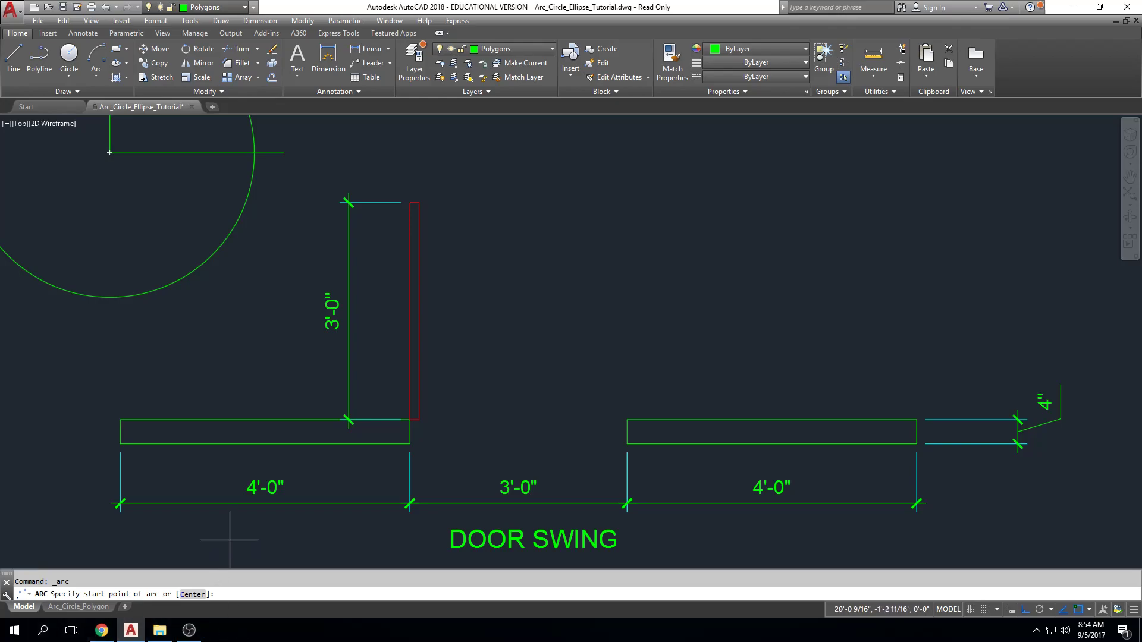
left_click(627, 419)
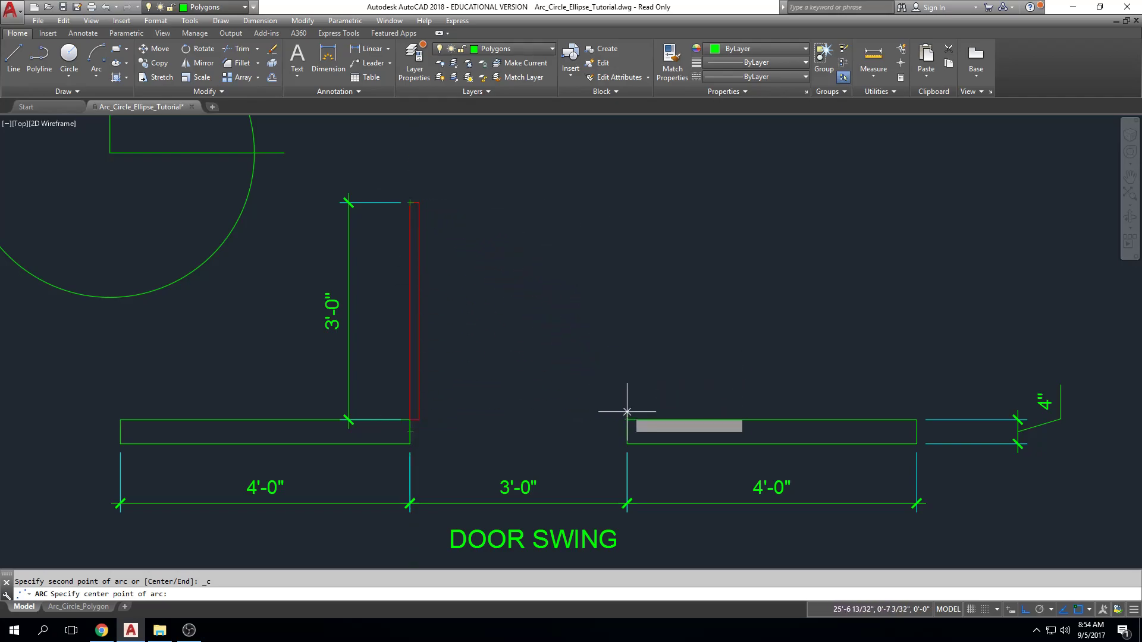
left_click(410, 420)
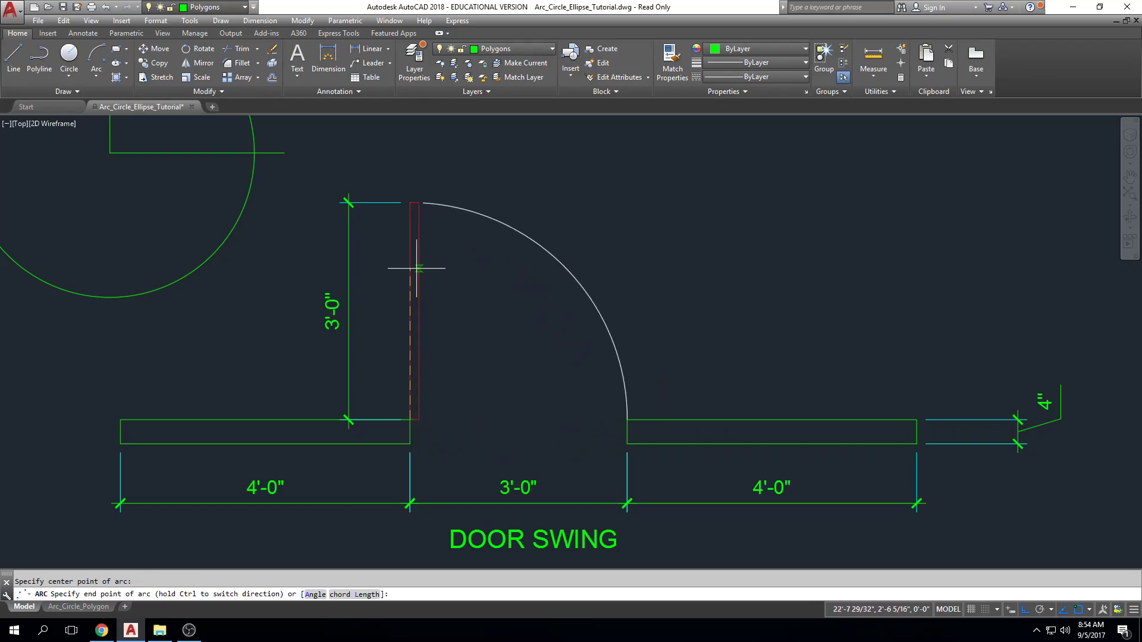
left_click(410, 202)
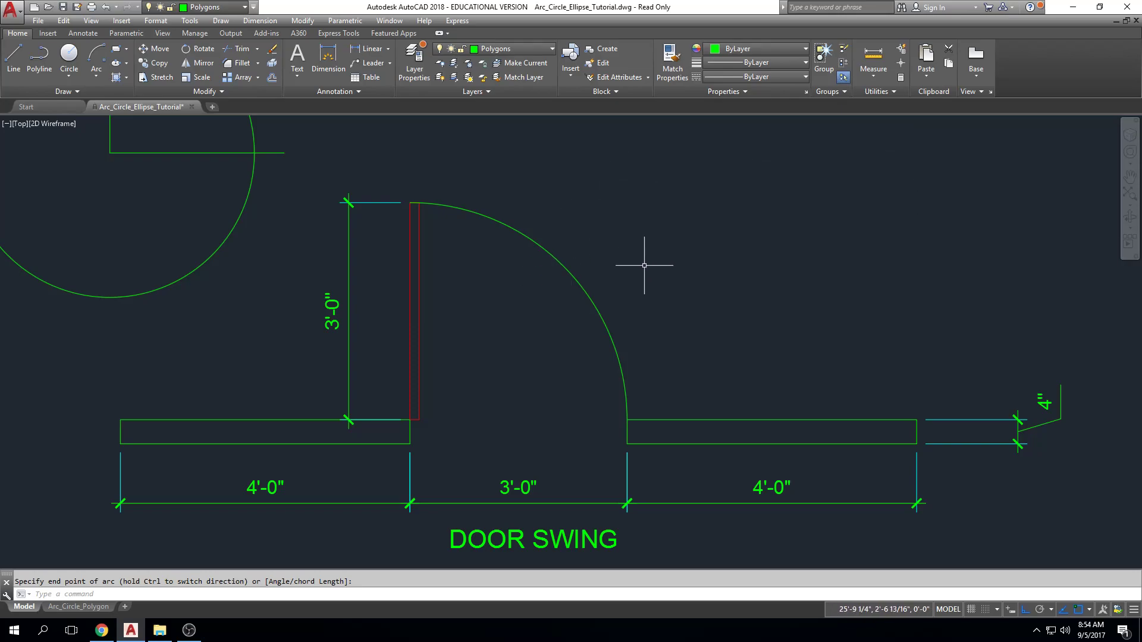
Step: Erase the newly drawn door swing arc
left_click(409, 231)
left_click(535, 202)
key("Delete")
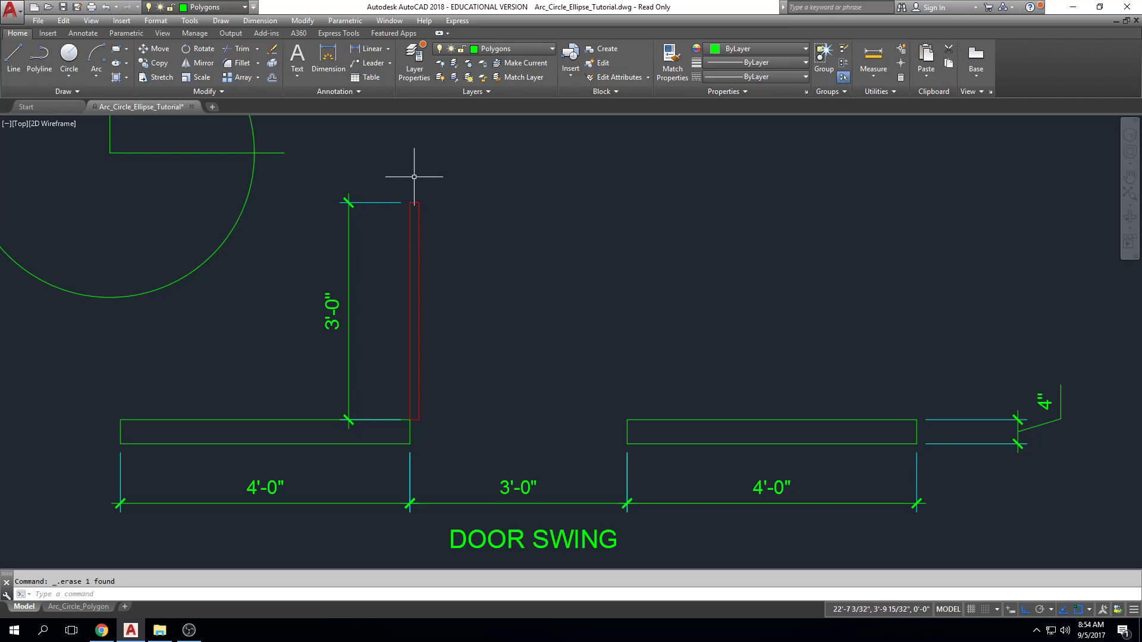
Step: Redraw the quarter-circle door swing with Start, Center, End, starting at the right wall corner, centred on the hinge and ending at the leaf's top
left_click(97, 80)
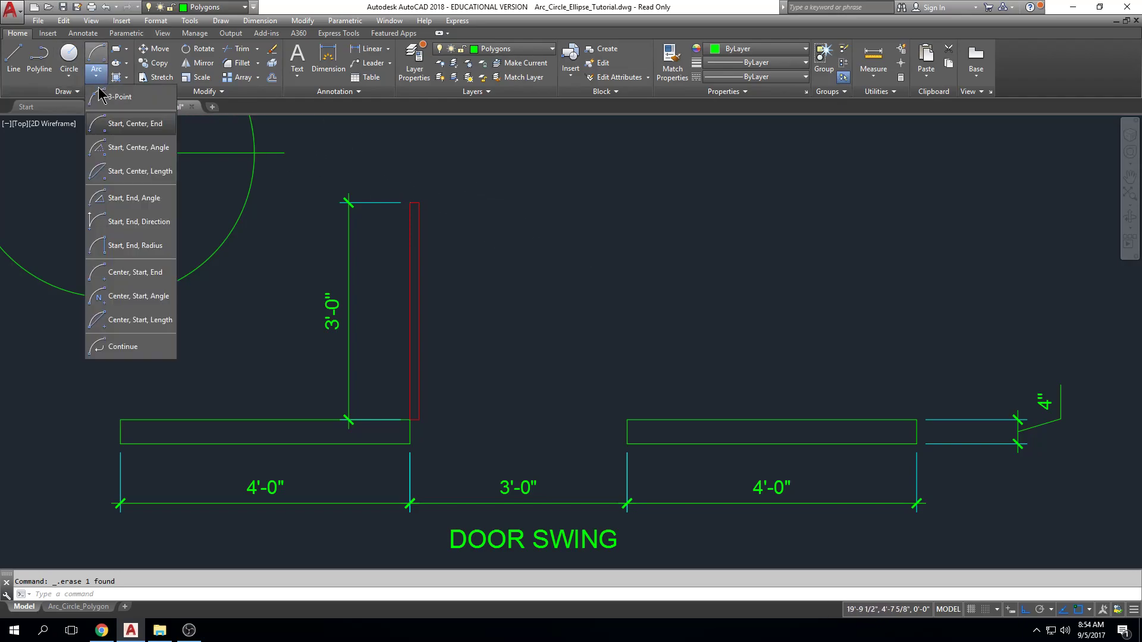
left_click(122, 119)
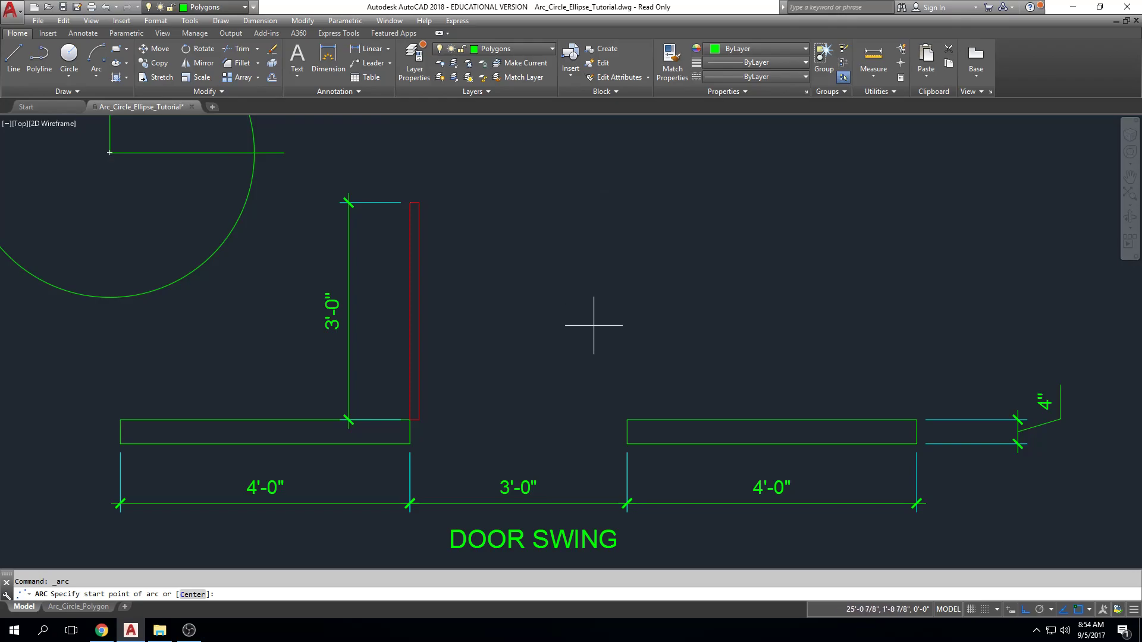
left_click(627, 419)
type("c")
key("Return")
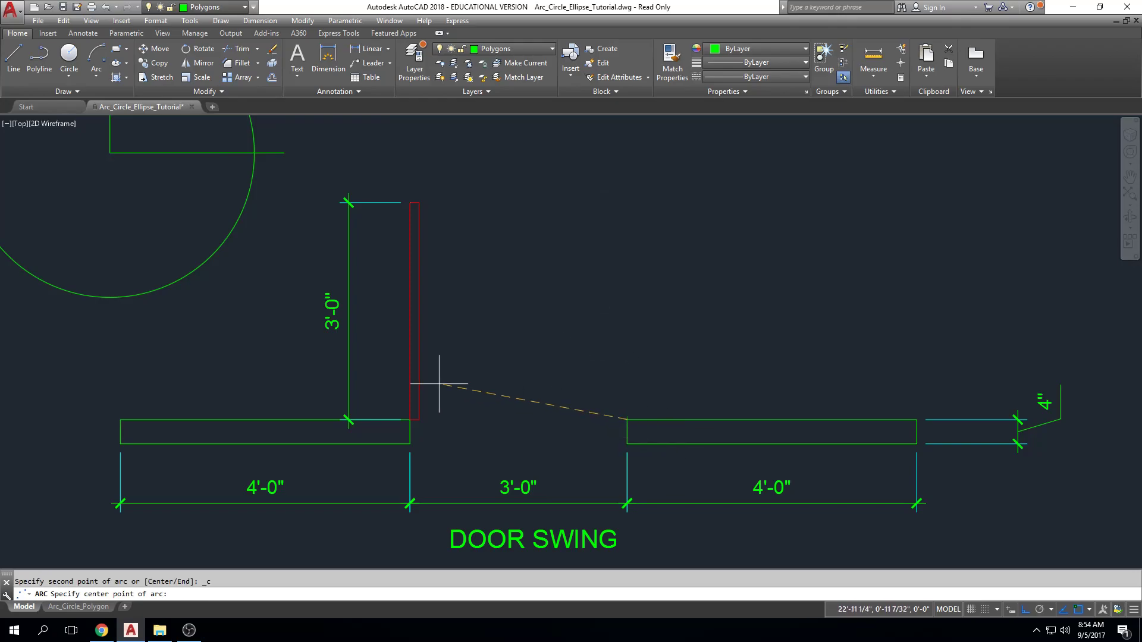
left_click(409, 420)
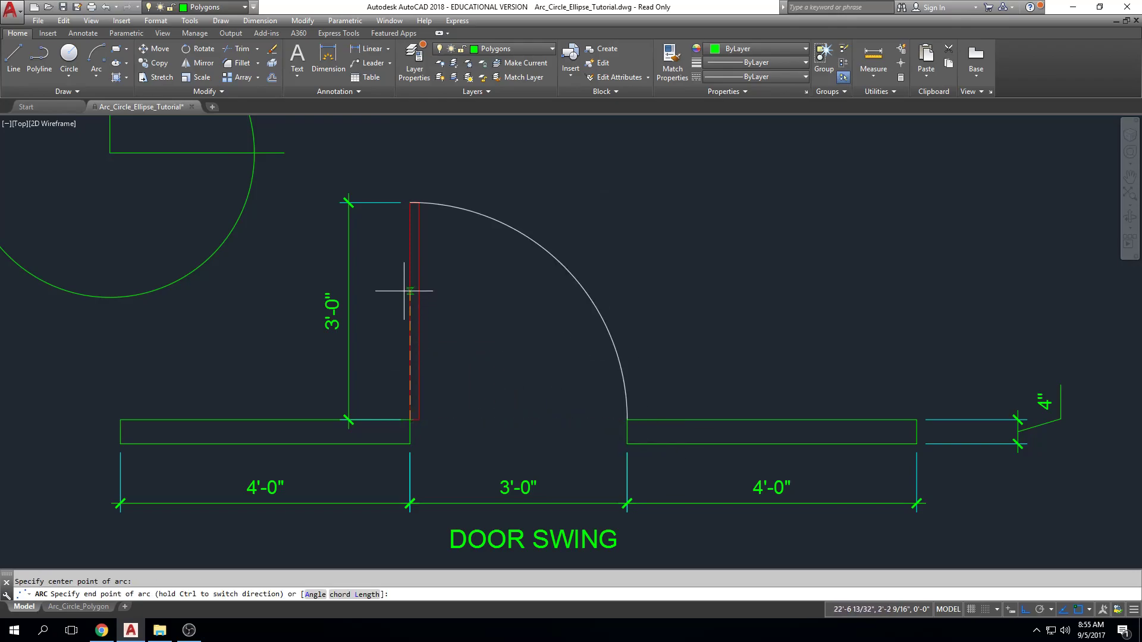
left_click(409, 202)
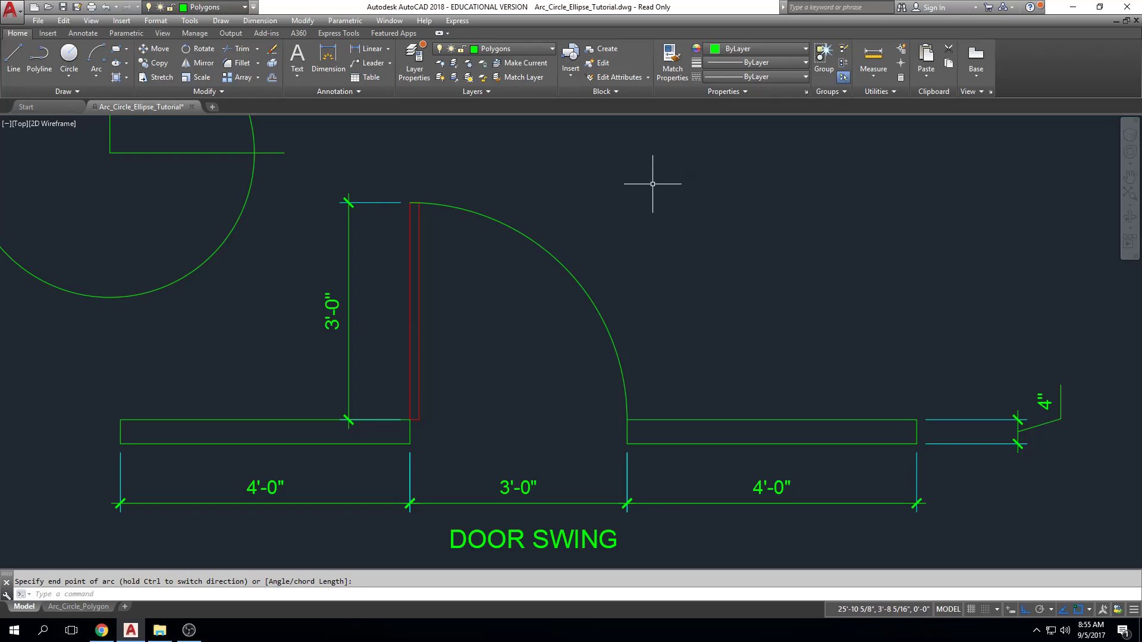
Step: Stretch the door swing arc's midpoint grip outward to the right so the arc bulges well past the door opening
left_click(619, 232)
left_click(576, 295)
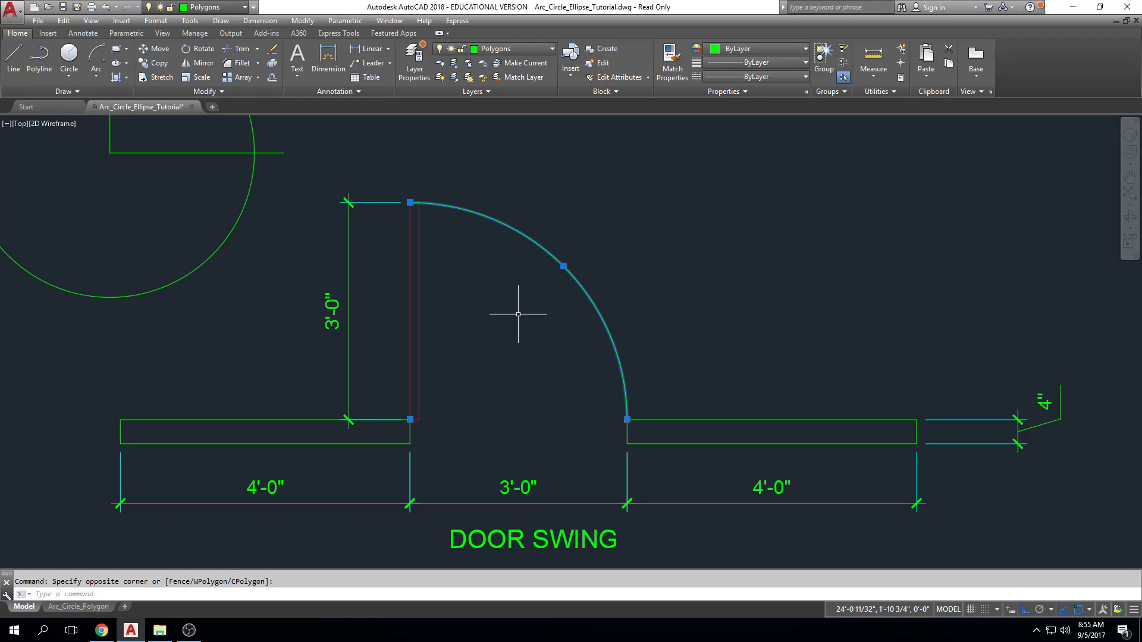
mouse_move(411, 203)
left_click(563, 264)
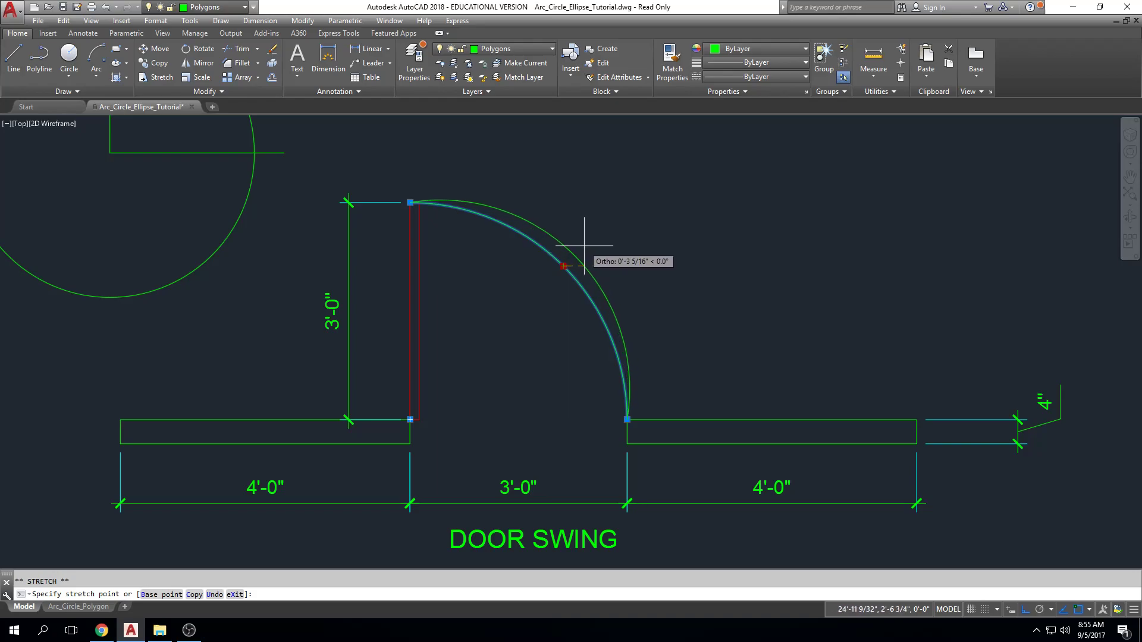
left_click(732, 234)
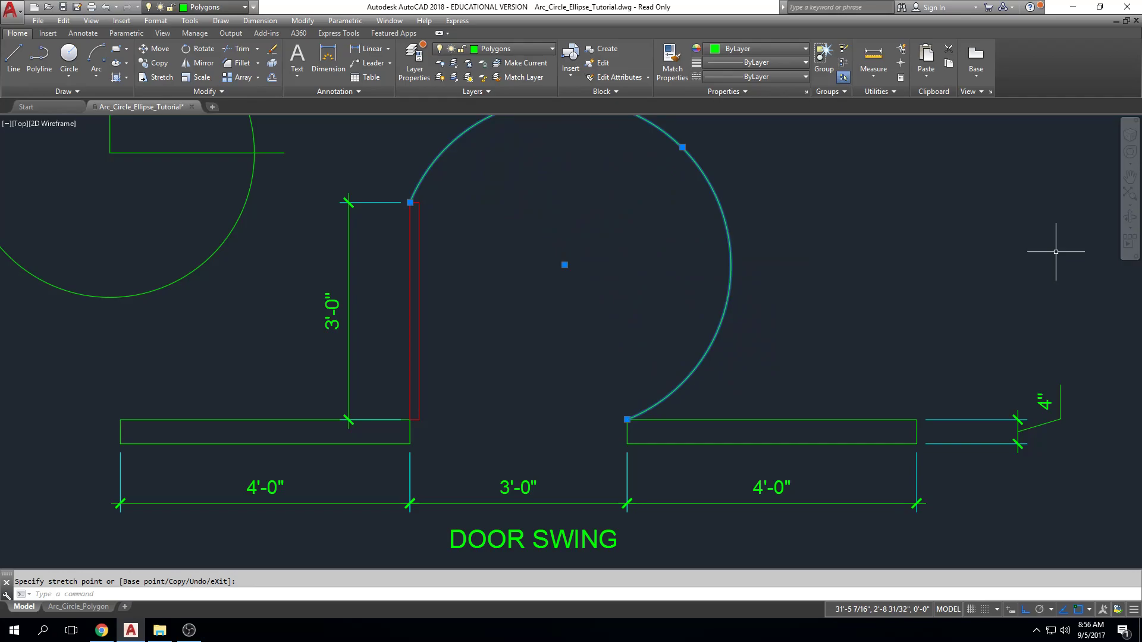
Step: Undo the midpoint stretch of the door swing arc
mouse_move(744, 225)
middle_mouse_down()
mouse_move(714, 339)
mouse_move(722, 315)
middle_mouse_up()
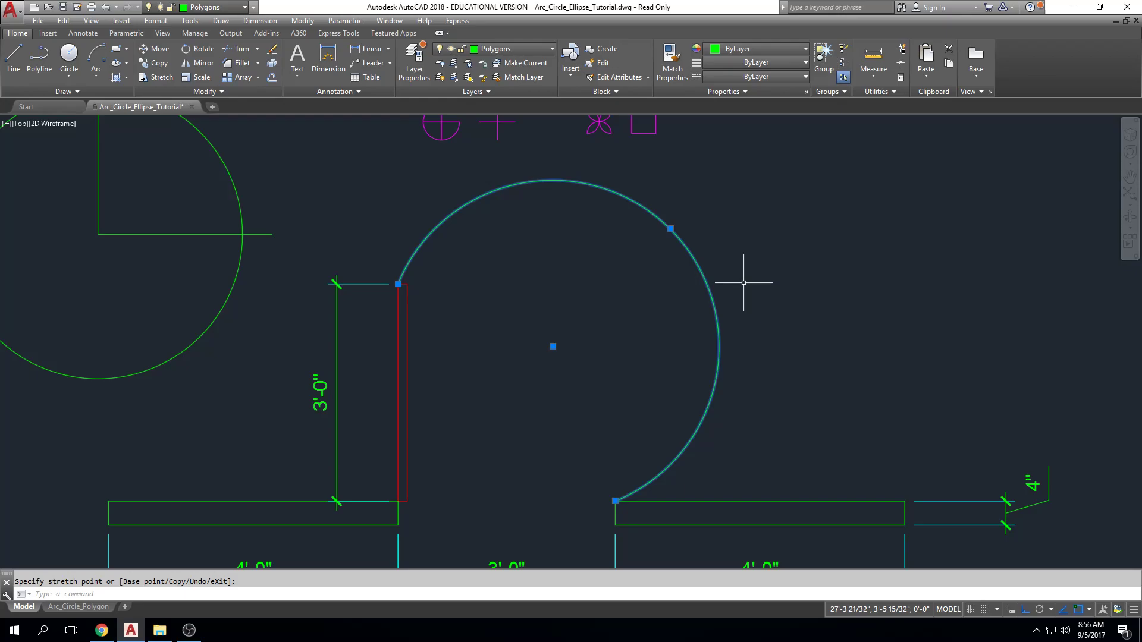
key("Escape")
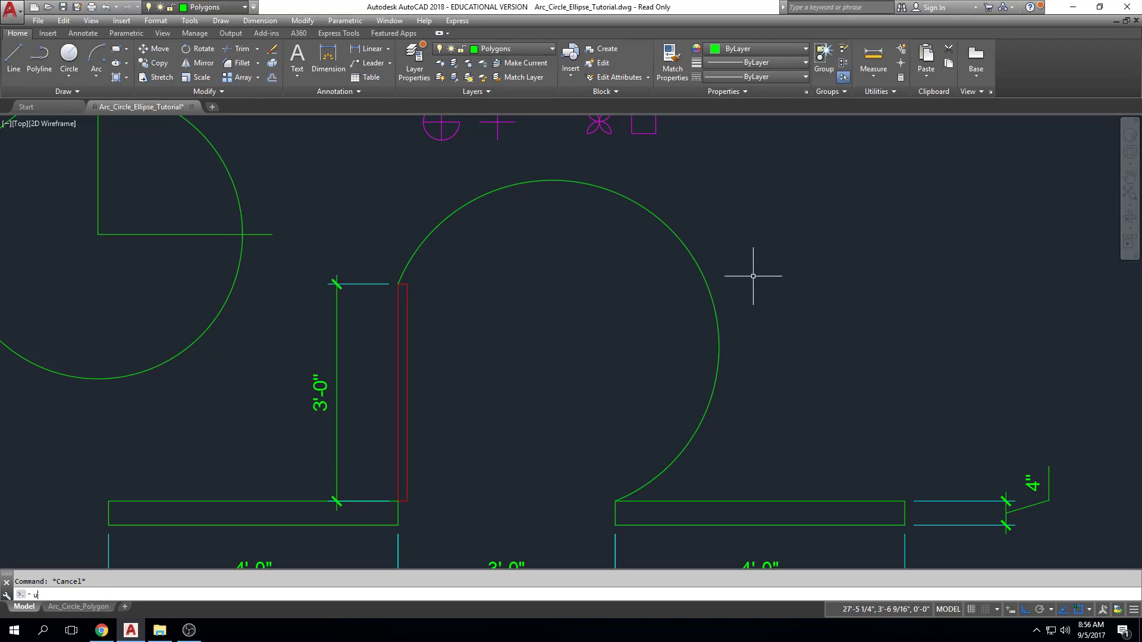
middle_click_drag(741, 357, 753, 276)
key("ctrl+z")
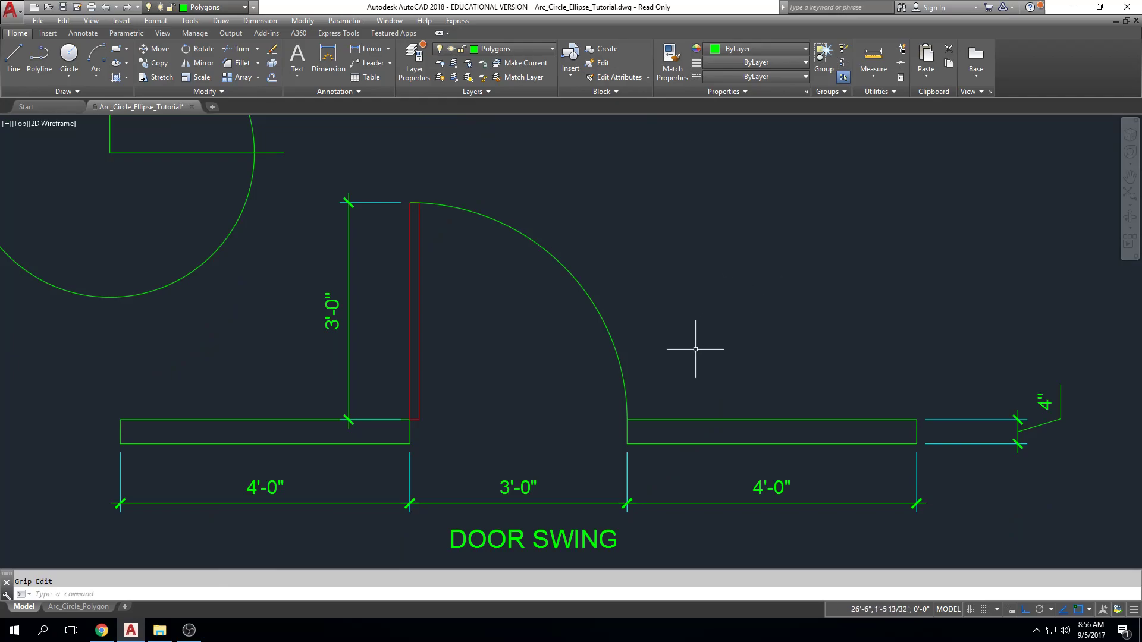
Step: Try to stretch the arc's lower endpoint to the right along the right wall's upper edge, and undo the stretch
scroll(624, 396, "up", 1)
left_click(628, 391)
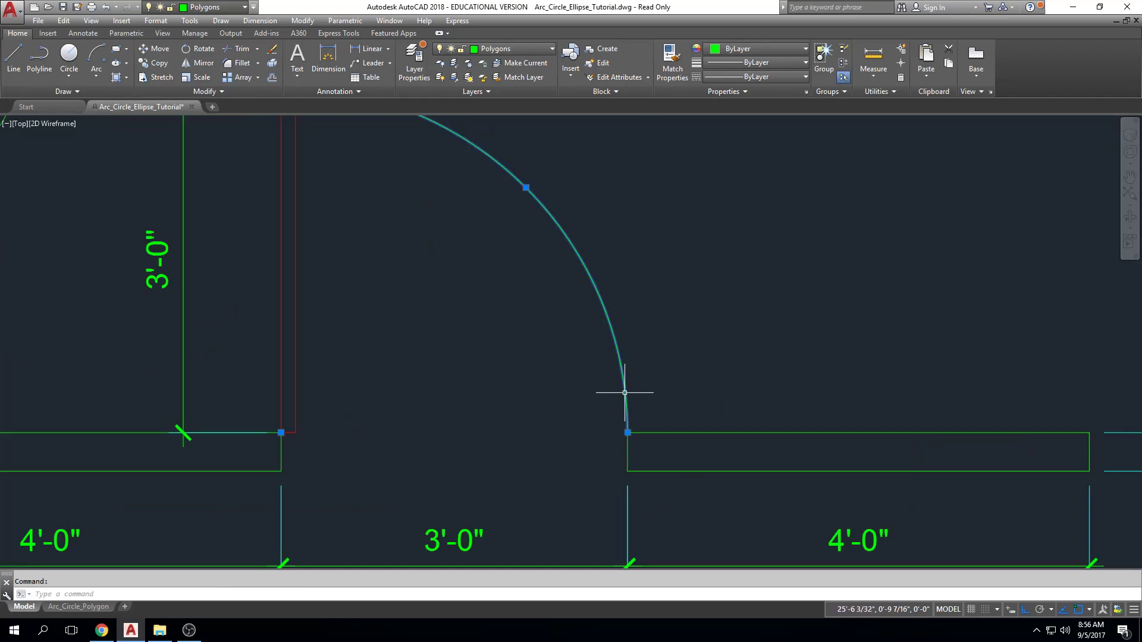
left_click(628, 432)
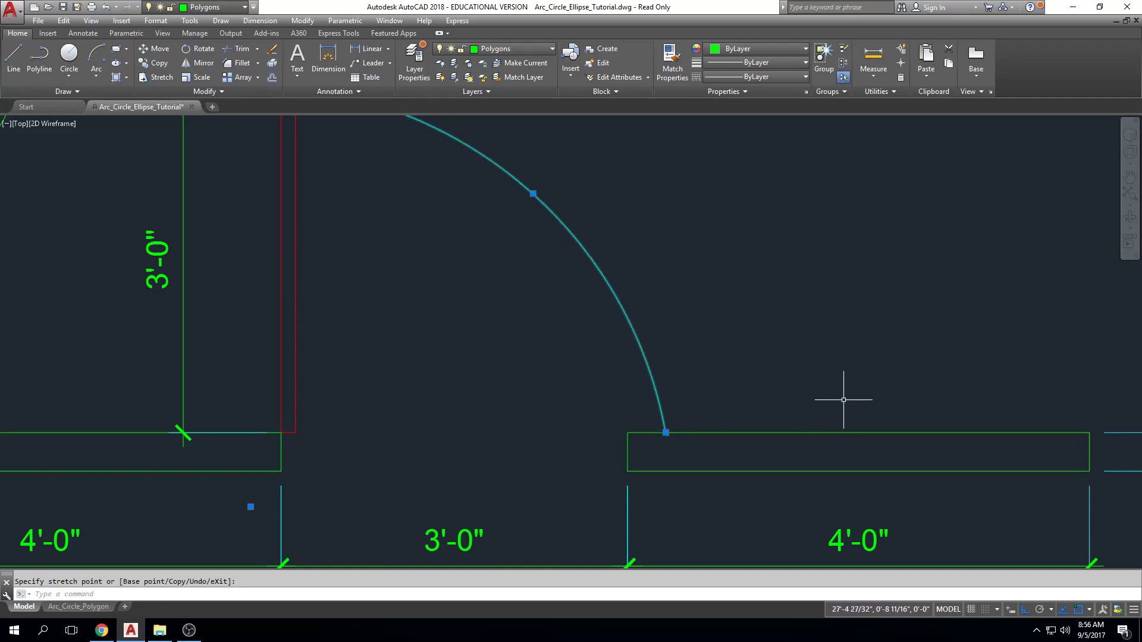
left_click(792, 316)
key("ctrl+z")
Step: Erase the quarter-circle door swing arc from the DOOR SWING figure
scroll(714, 313, "down", 3)
left_click(693, 250)
left_click(611, 285)
key("Delete")
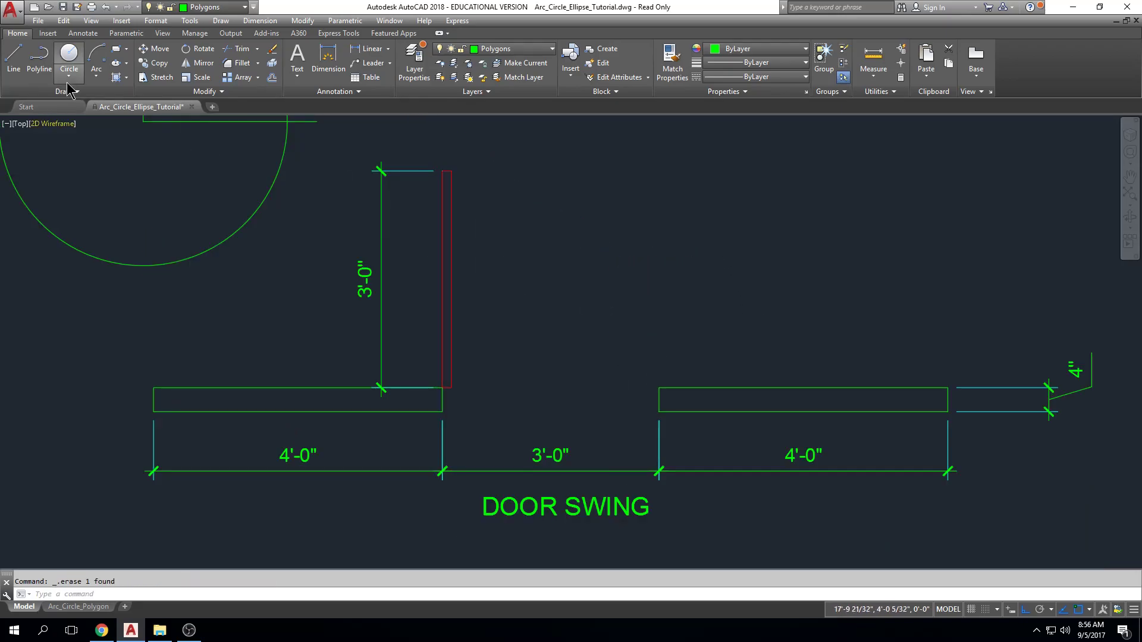
Step: Draw a Start, Center, Angle arc from the right wall's upper-left corner, centred on the hinge corner, with an included angle of 45 degrees
left_click(95, 76)
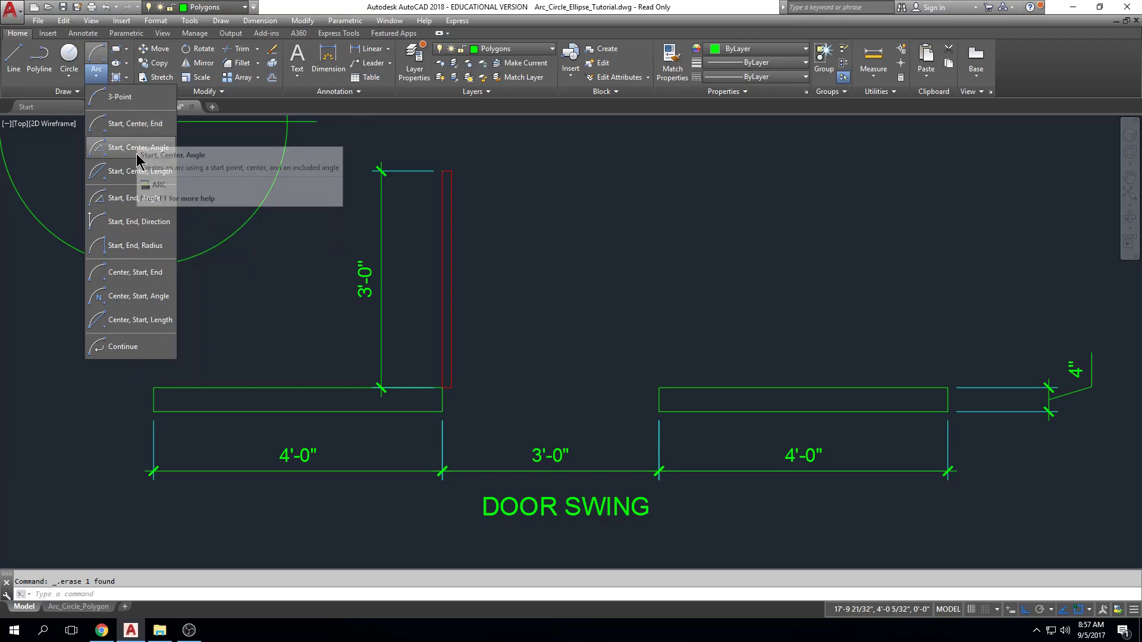
left_click(137, 125)
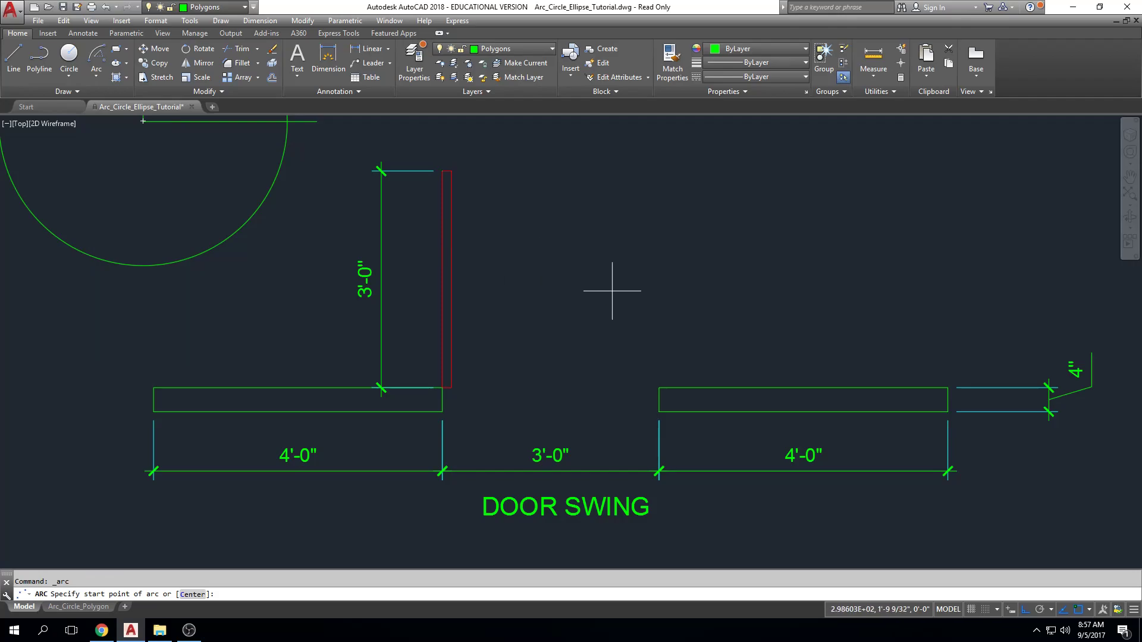
left_click(659, 387)
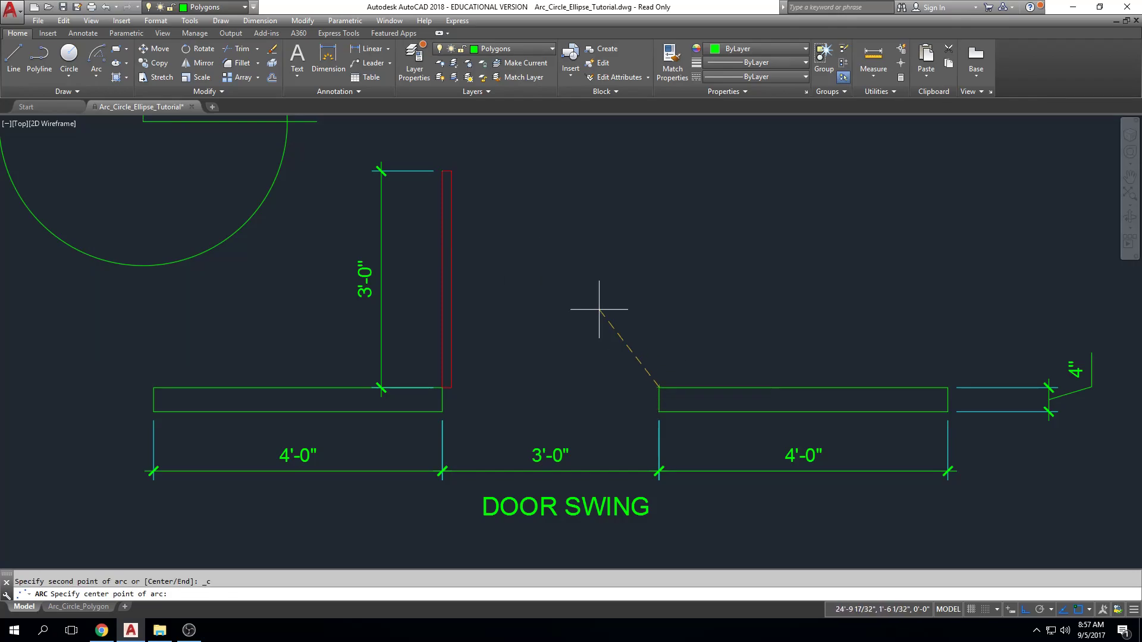
left_click(442, 387)
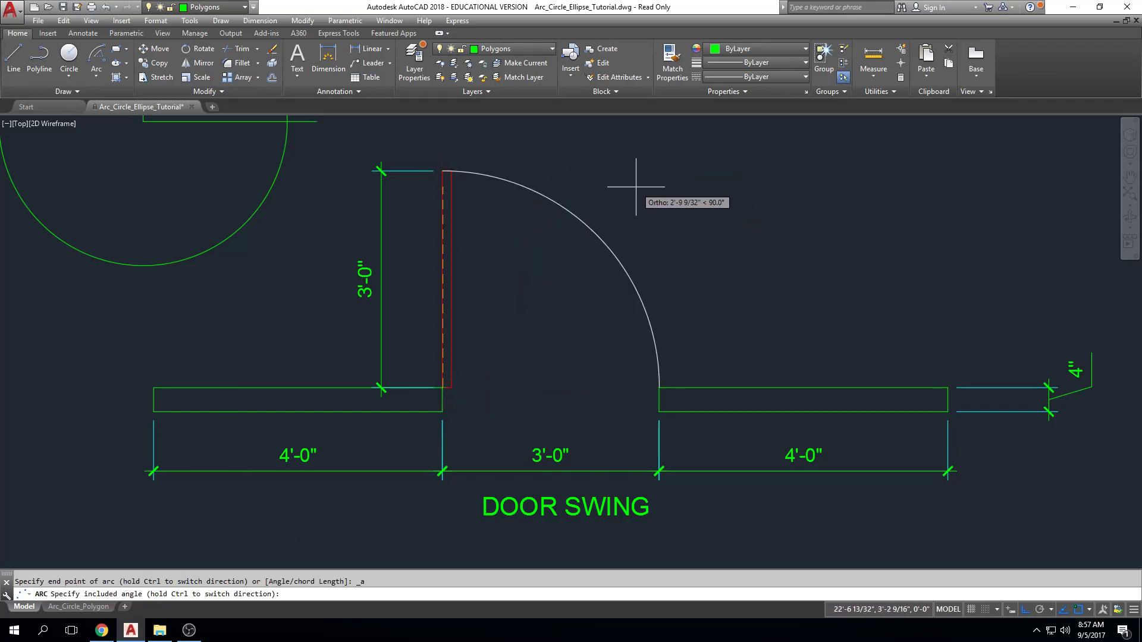
type("45")
key("Return")
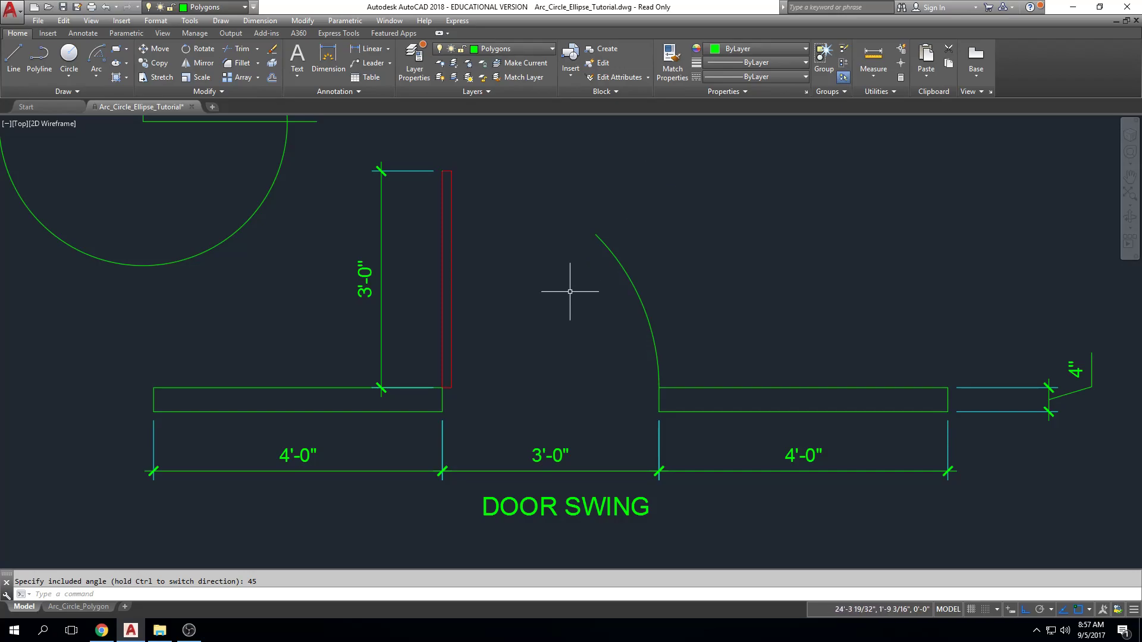
Step: Outline a half-open door leaf with connected lines from the hinge corner to the arc's end, across its thickness and back, with Ortho off
left_click(14, 62)
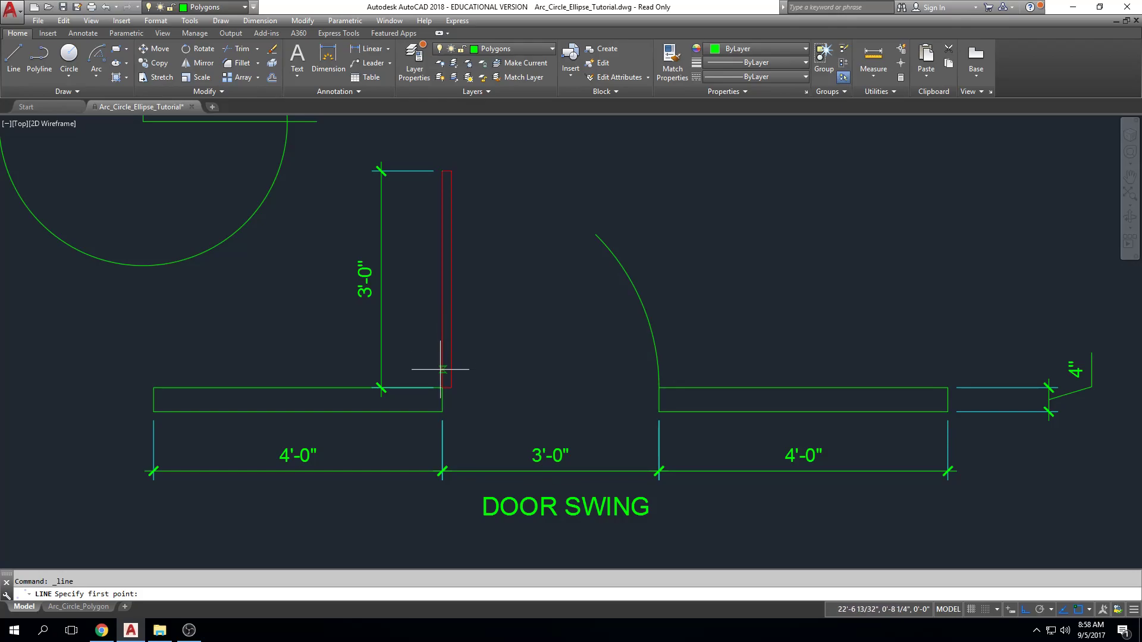
left_click(442, 387)
left_click(596, 236)
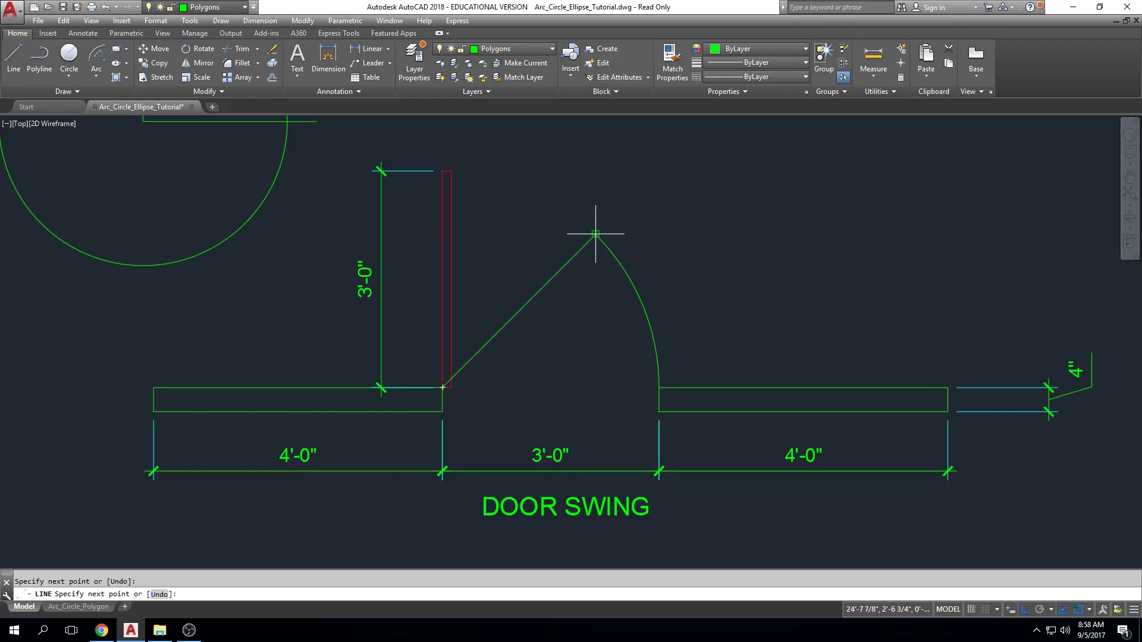
scroll(588, 223, "up", 3)
key("F8")
left_click(591, 249)
scroll(591, 248, "down", 6)
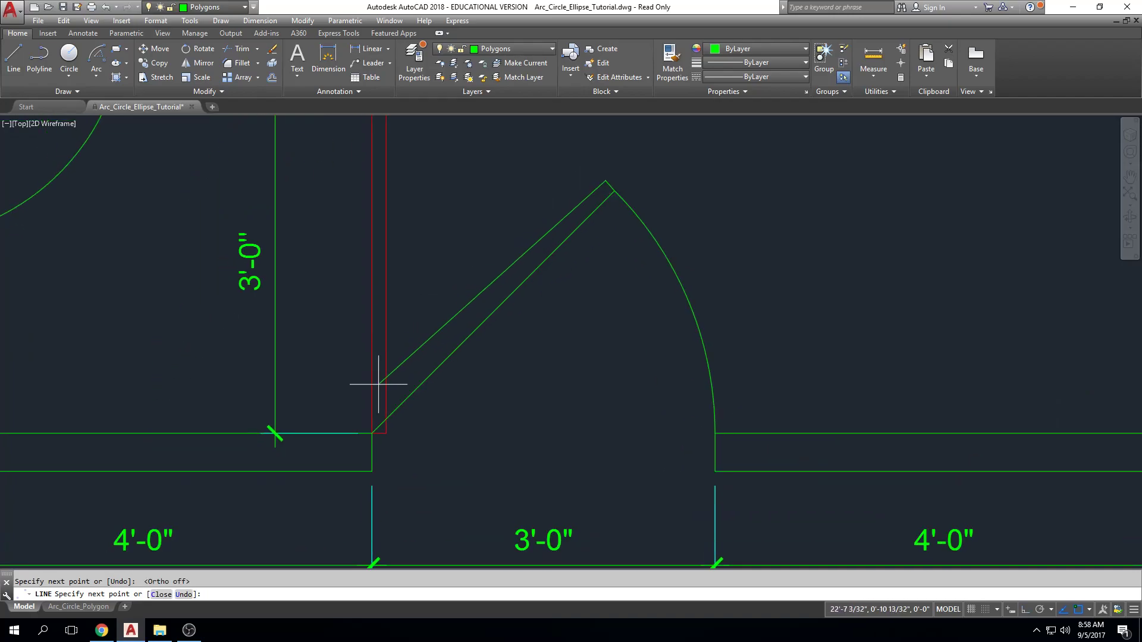
left_click(368, 424)
key("Escape")
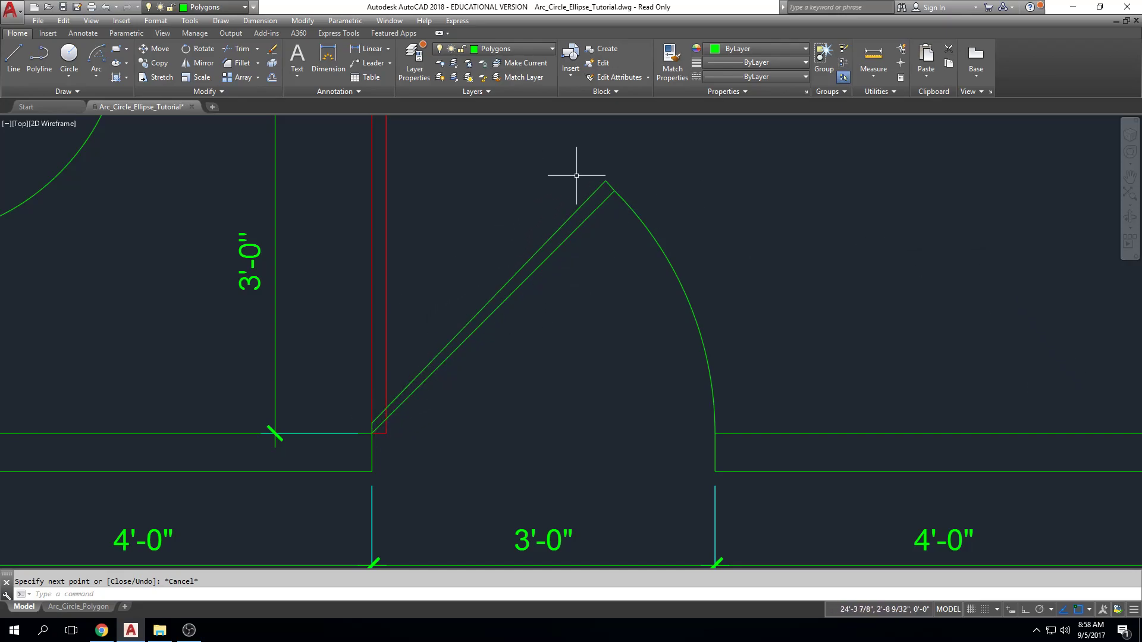
Step: Erase the lines of the angled door leaf, including the short remnant at the hinge corner
scroll(585, 172, "down", 2)
left_click(531, 261)
middle_click_drag(531, 261, 535, 271)
key("Delete")
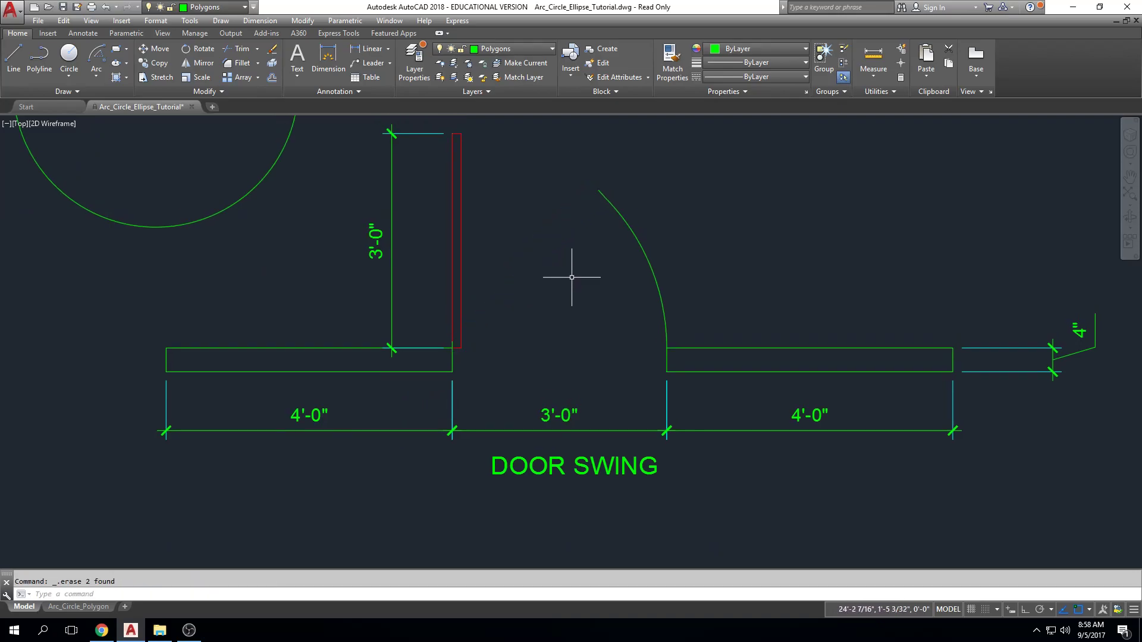
scroll(408, 357, "up", 4)
left_click(574, 264)
left_click(594, 266)
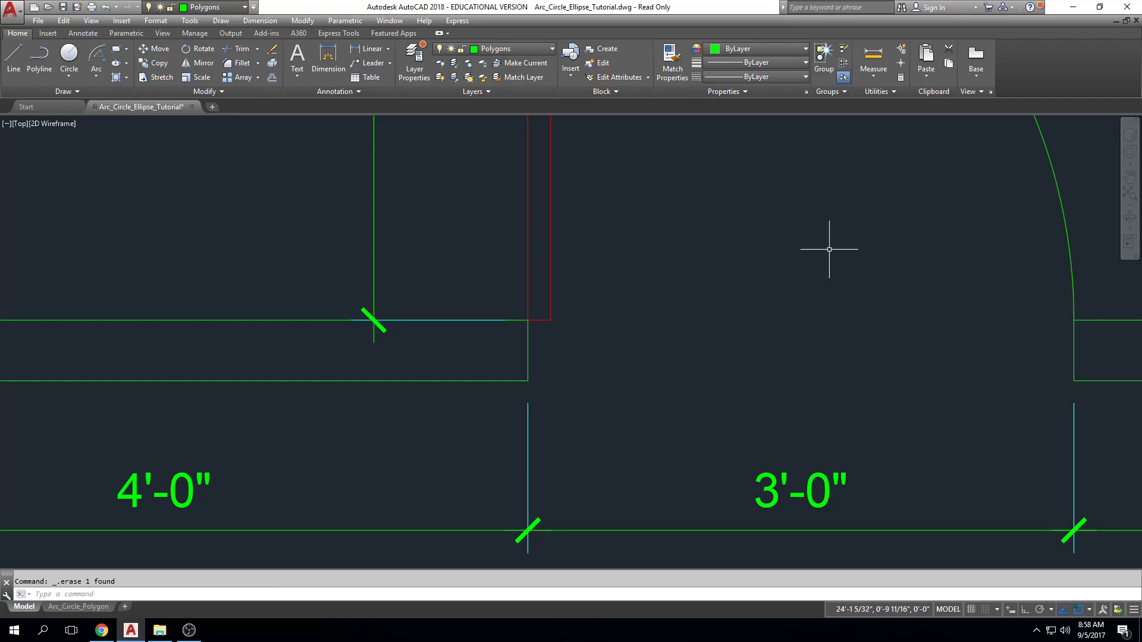
Step: Erase the 45-degree arc from the DOOR SWING figure
scroll(611, 394, "down", 4)
middle_click_drag(698, 369, 717, 354)
left_click(698, 314)
key("Delete")
middle_click_drag(656, 335, 657, 347)
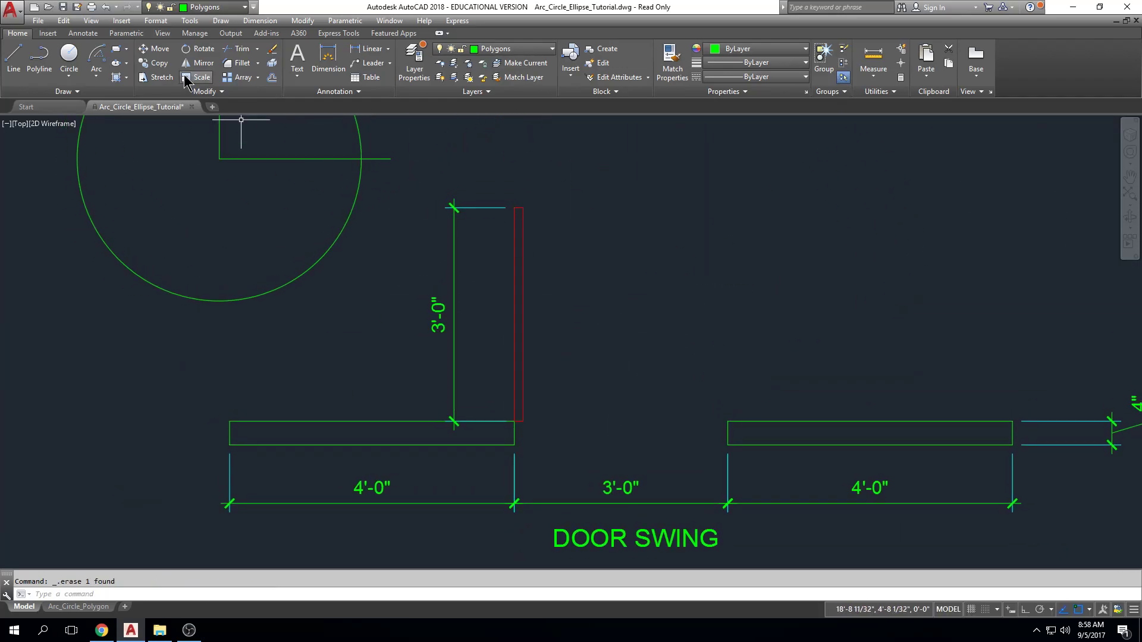
Step: Draw a Start, Center, Length arc from the right wall's upper-left corner, centred on the hinge corner, with the chord set at the door leaf's upper-left corner
left_click(96, 76)
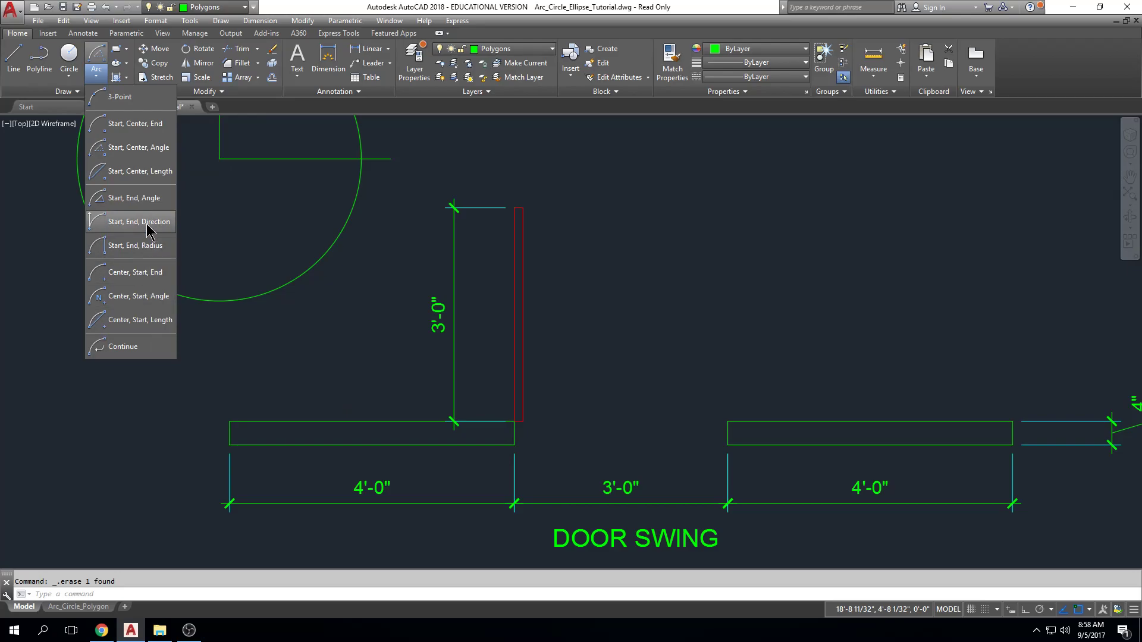
left_click(142, 174)
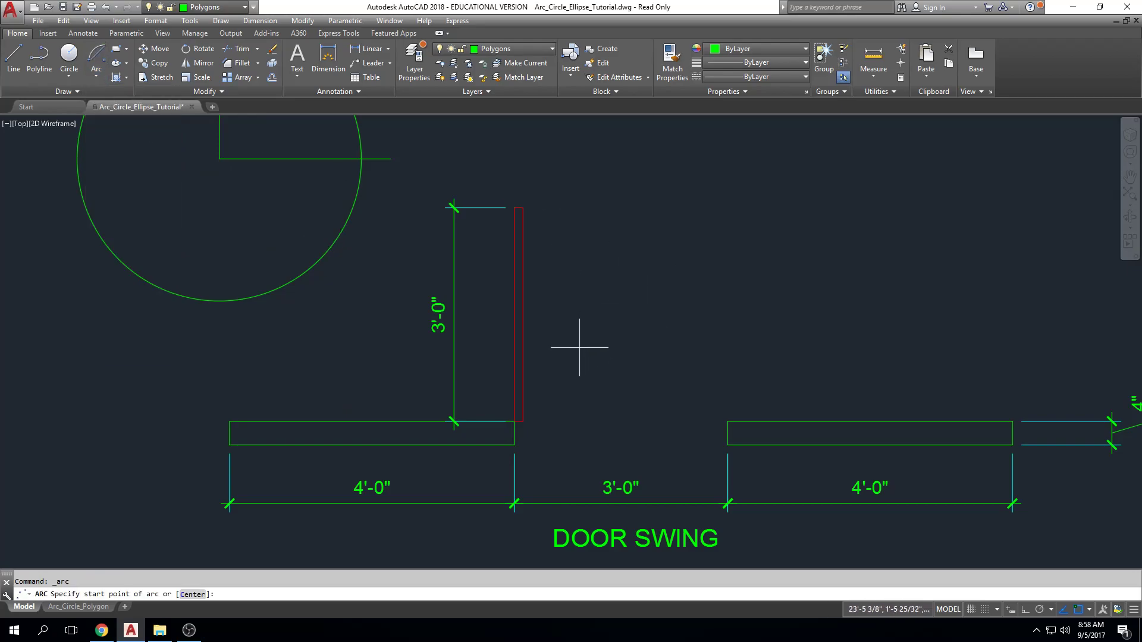
left_click(729, 420)
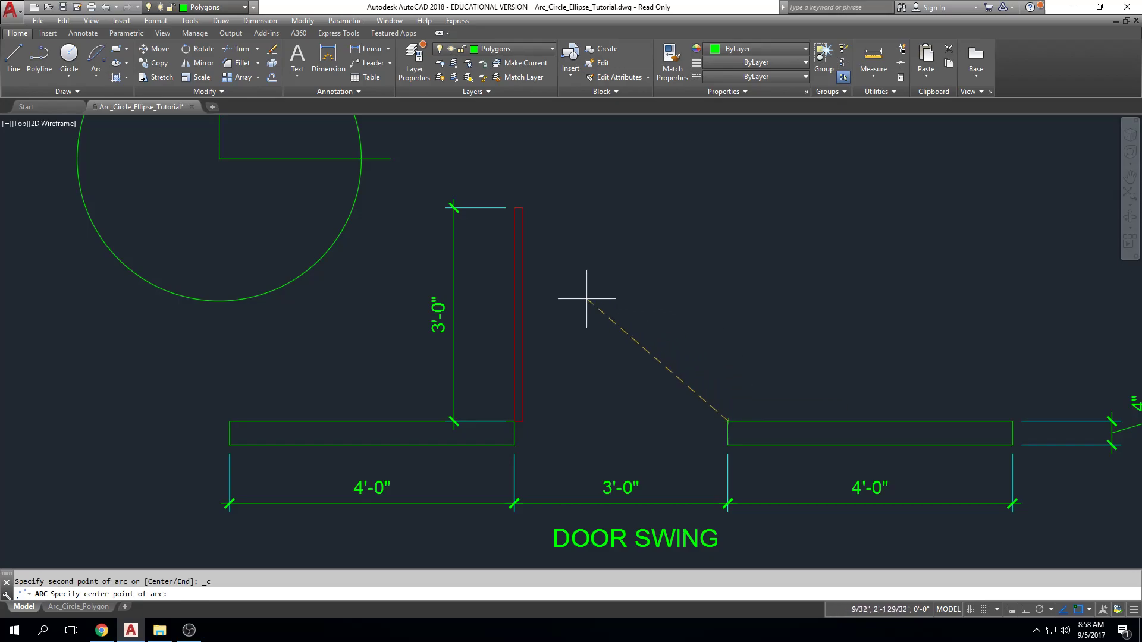
left_click(514, 421)
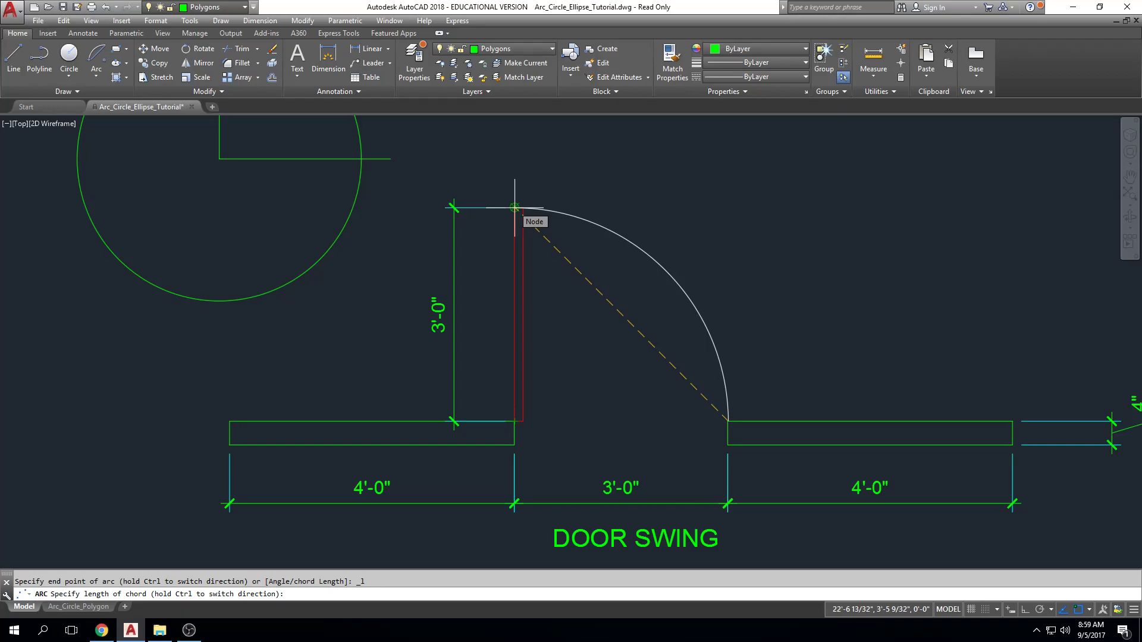
left_click(514, 207)
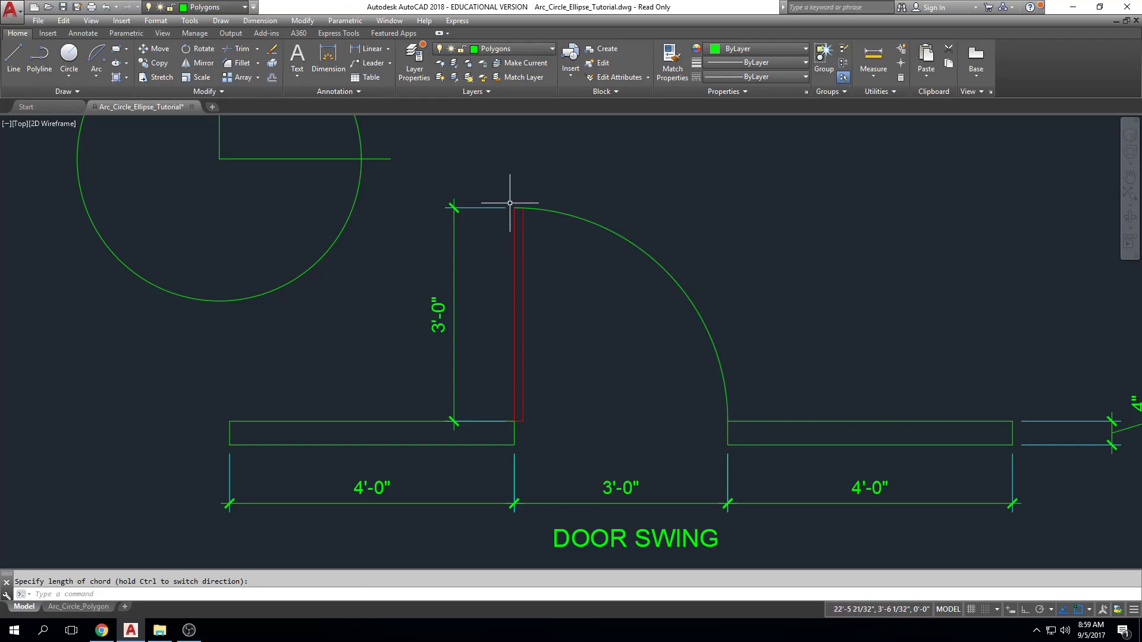
Step: Measure the straight distance between the door swing arc's two endpoints with DIST
type("dist")
key("Return")
left_click(509, 203)
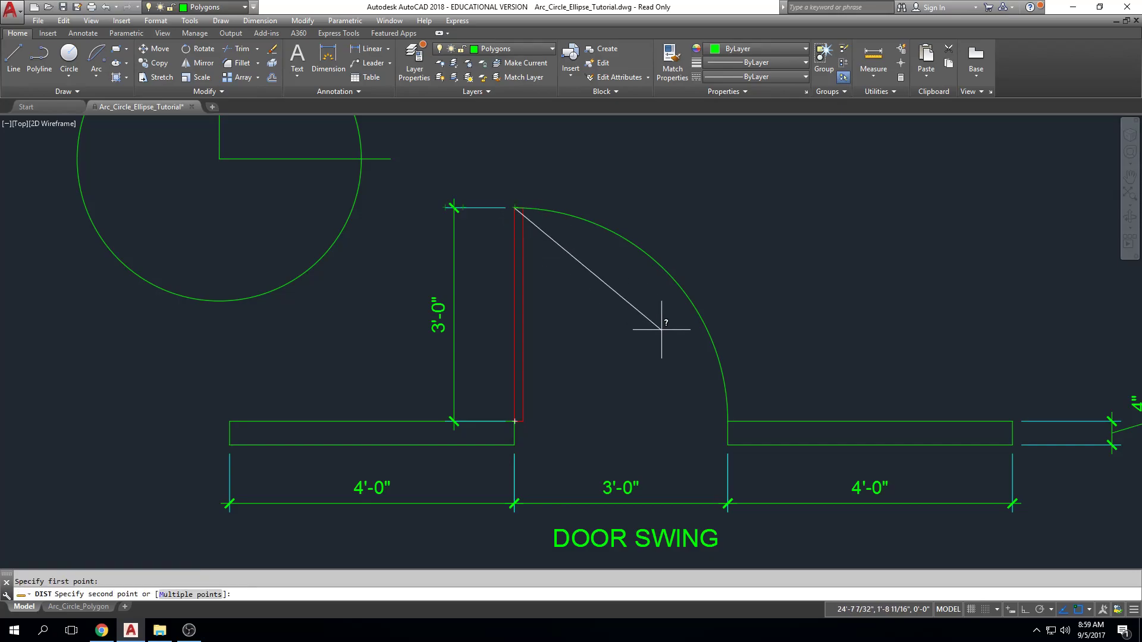
left_click(728, 421)
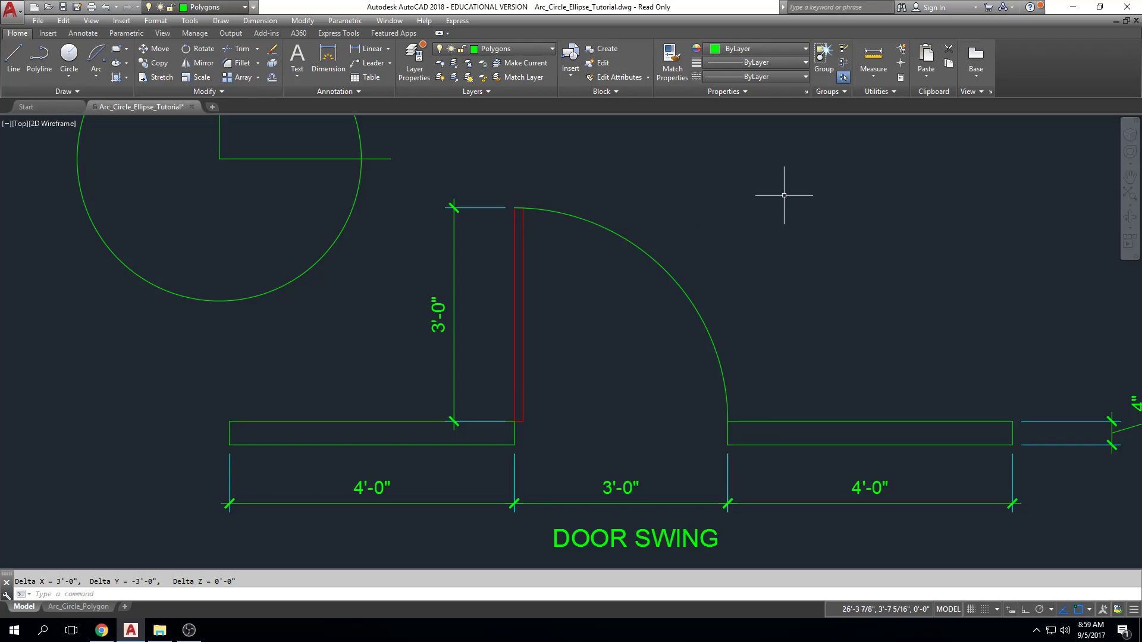
key("Escape")
Step: Erase the door swing arc drawn by chord length
left_click(696, 307)
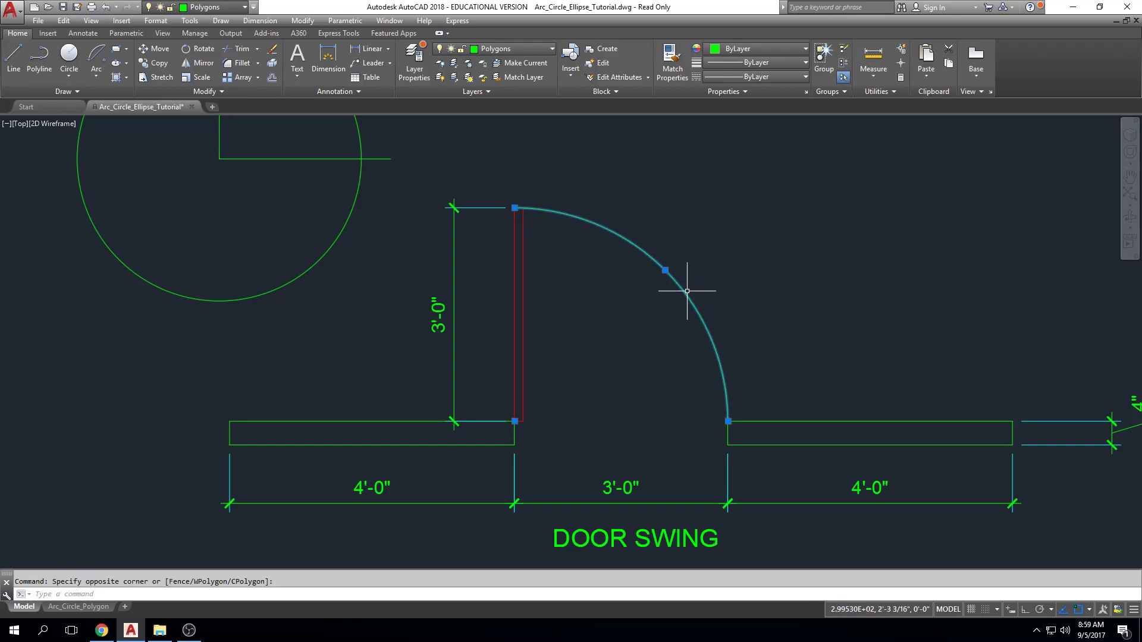
key("Delete")
scroll(765, 344, "down", 3)
middle_click_drag(706, 331, 571, 390)
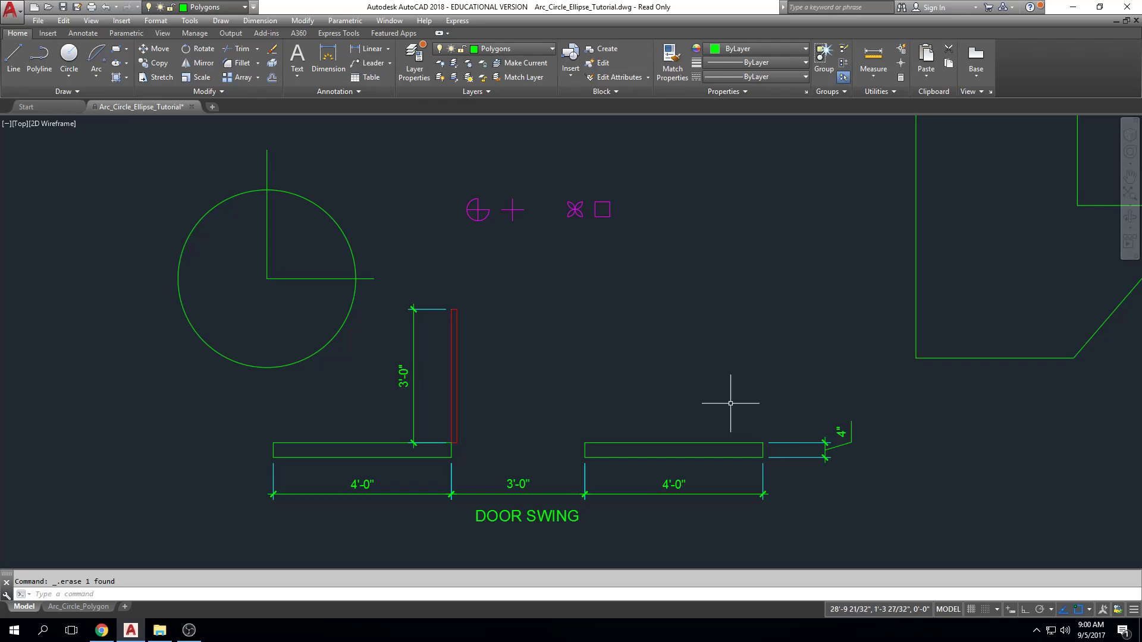
key("Escape")
Step: Erase the spare wall rectangles and loose horizontal lines below the DOOR SWING figure
scroll(574, 403, "down", 4)
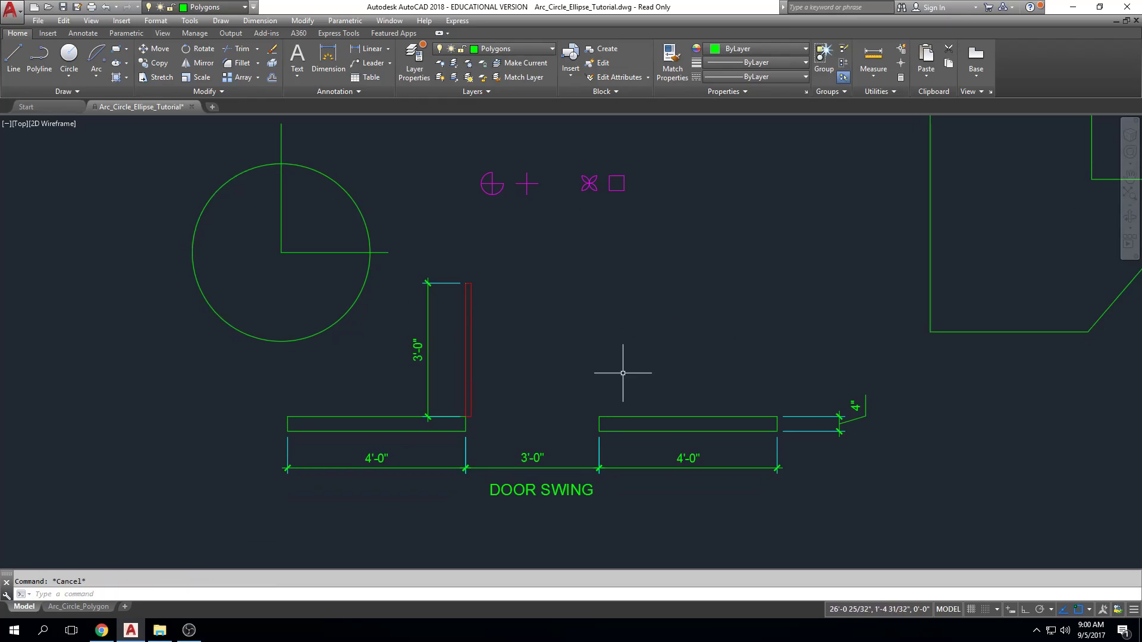
left_click(946, 390)
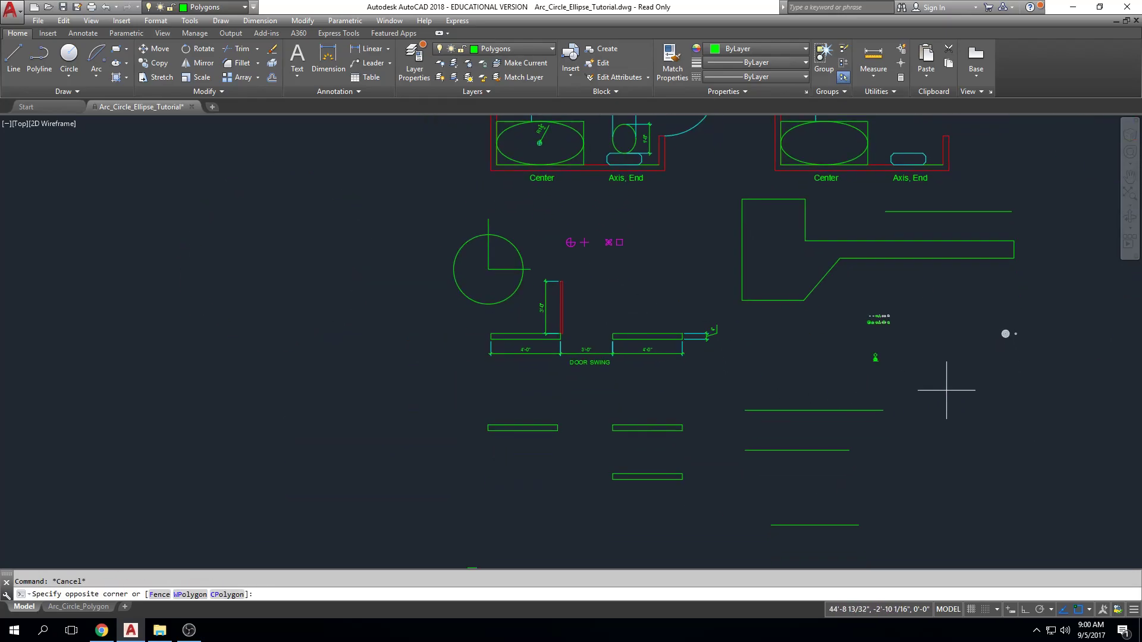
left_click(419, 538)
key("Delete")
Step: Erase the stepped outline and the loose line to the right of the DOOR SWING figure, including any remnant
left_click(1040, 193)
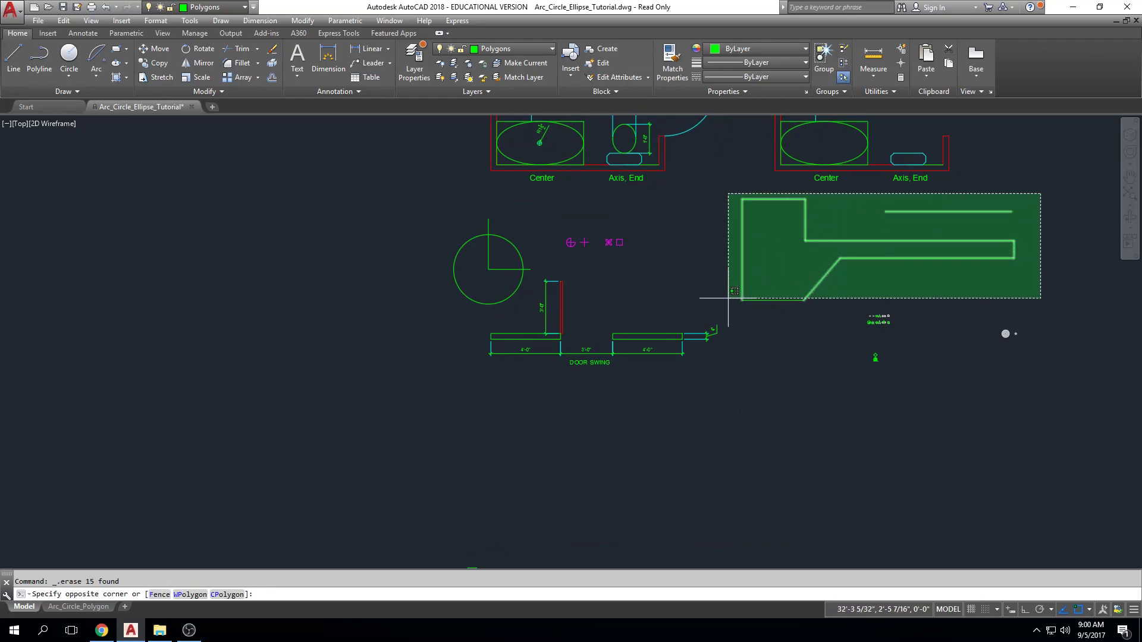
left_click(723, 329)
key("Delete")
left_click(786, 271)
left_click(741, 312)
key("Delete")
Step: Erase the circle and its two perpendicular radius lines above the left wall
left_click(522, 211)
left_click(449, 306)
key("Delete")
scroll(588, 377, "up", 3)
middle_click_drag(593, 363, 599, 371)
key("Escape")
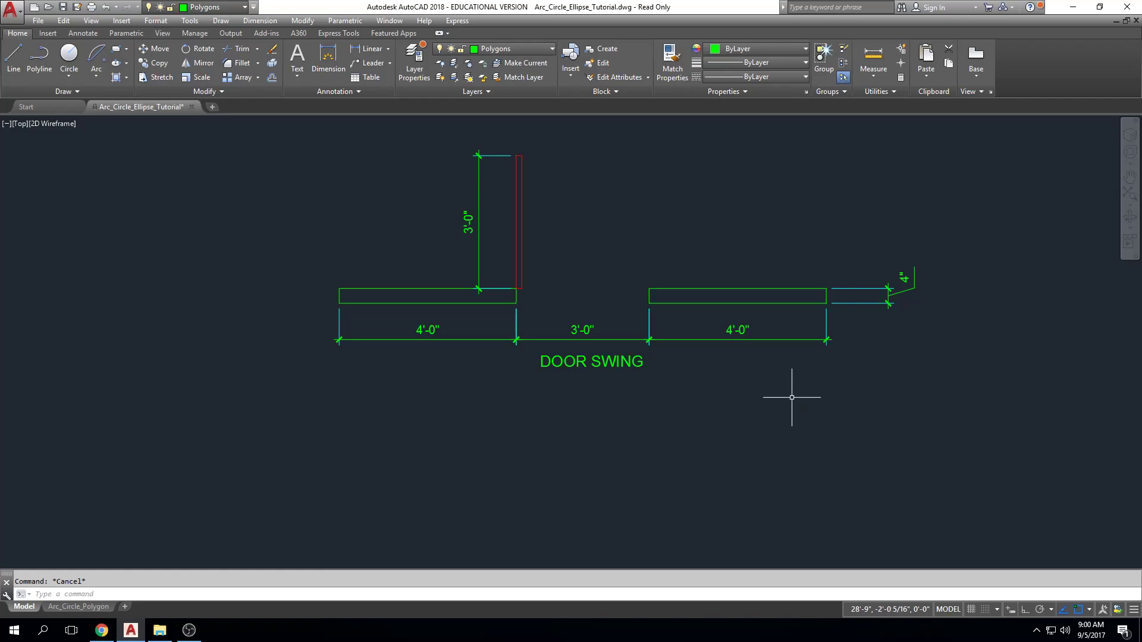
Step: Draw a slightly sloping single line in the empty area left of the DOOR SWING figure and select it to show its grips
mouse_move(736, 400)
middle_mouse_down()
mouse_move(685, 383)
mouse_move(675, 401)
middle_mouse_up()
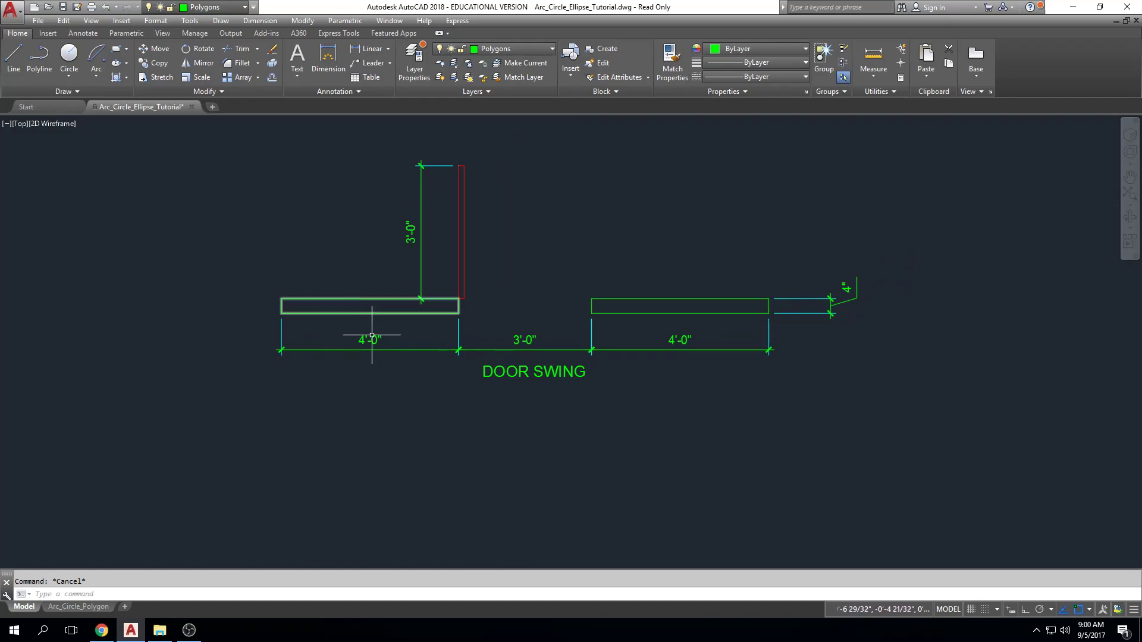
scroll(527, 458, "down", 2)
middle_click_drag(528, 461, 521, 321)
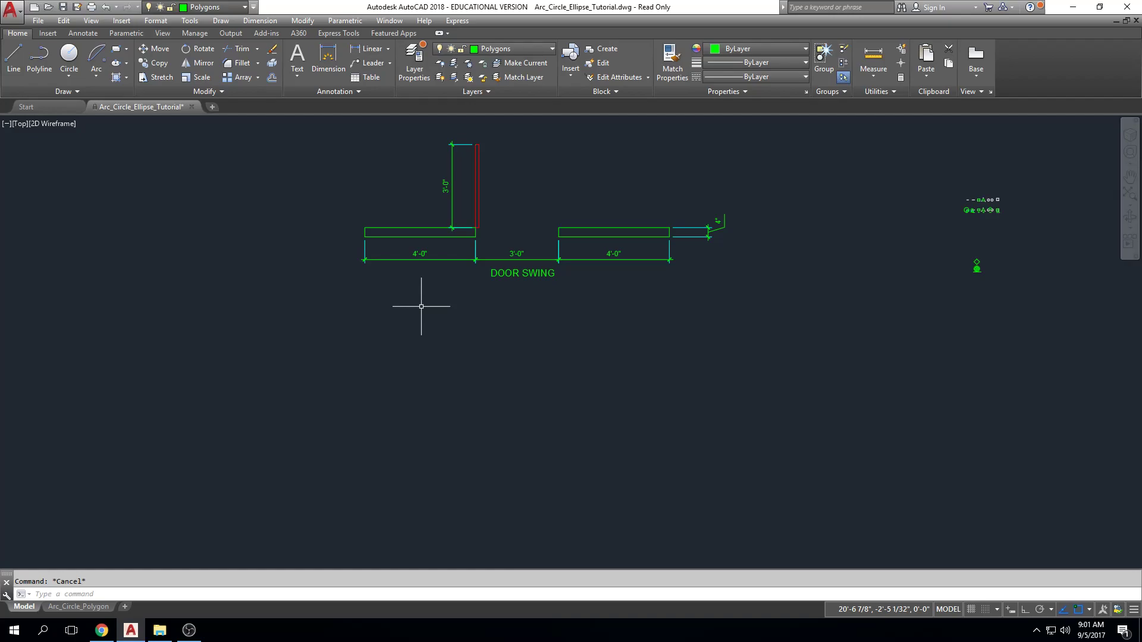
left_click(13, 56)
left_click(57, 209)
left_click(177, 206)
key("Return")
left_click(153, 208)
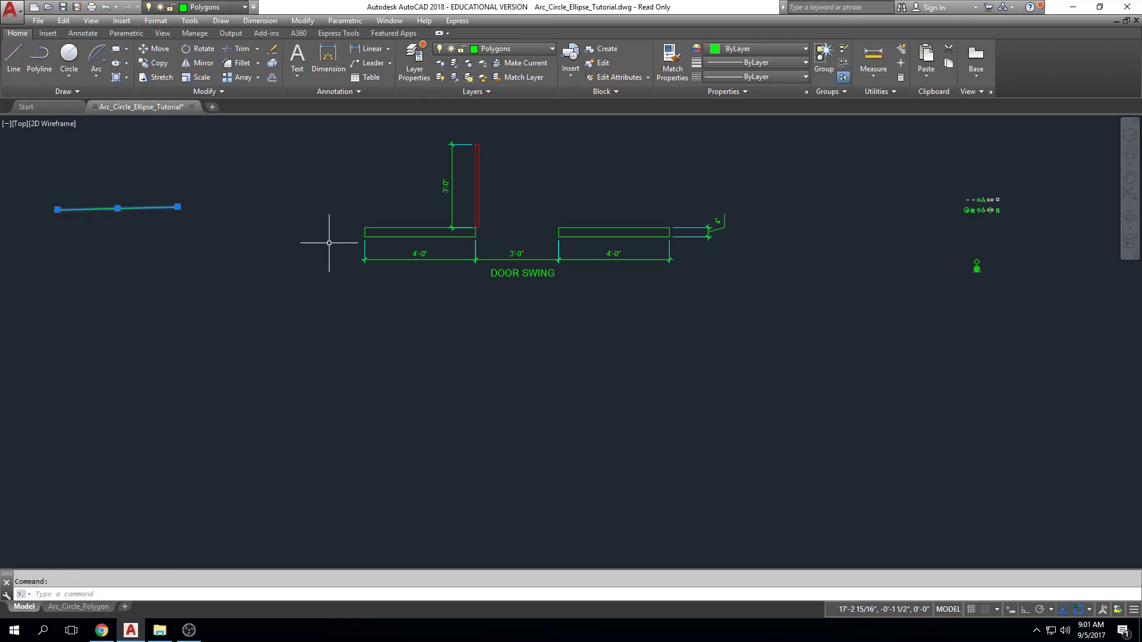
key("Escape")
Step: Draw a small rectangle just below the sloping line and examine it as a selected object
left_click(116, 49)
left_click(131, 279)
left_click(169, 237)
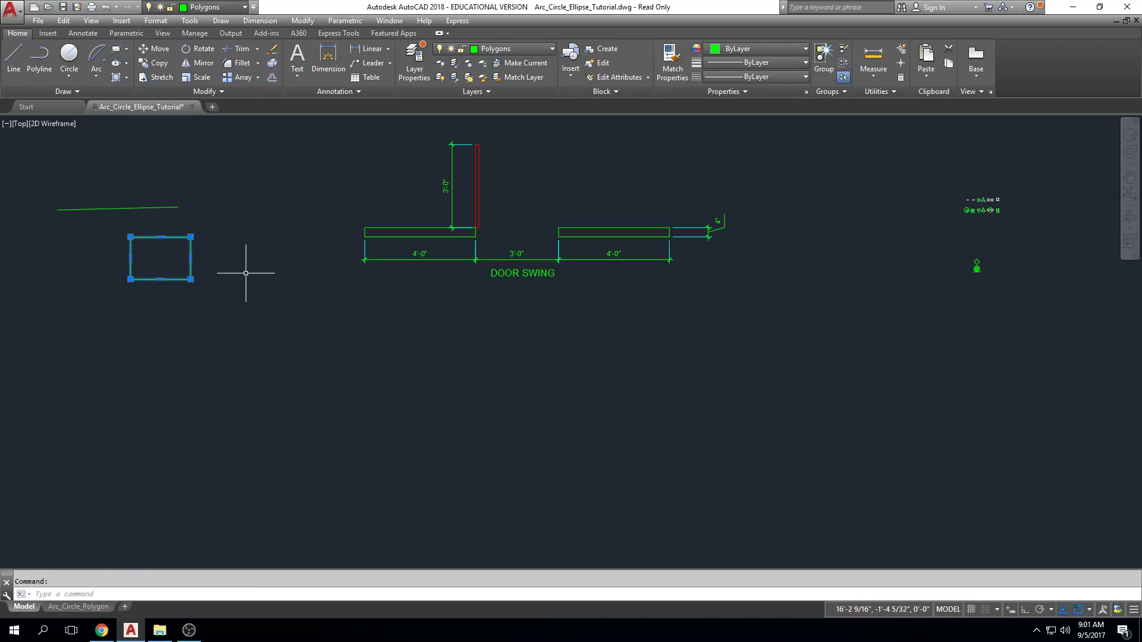
scroll(222, 276, "up", 4)
middle_click_drag(221, 275, 370, 348)
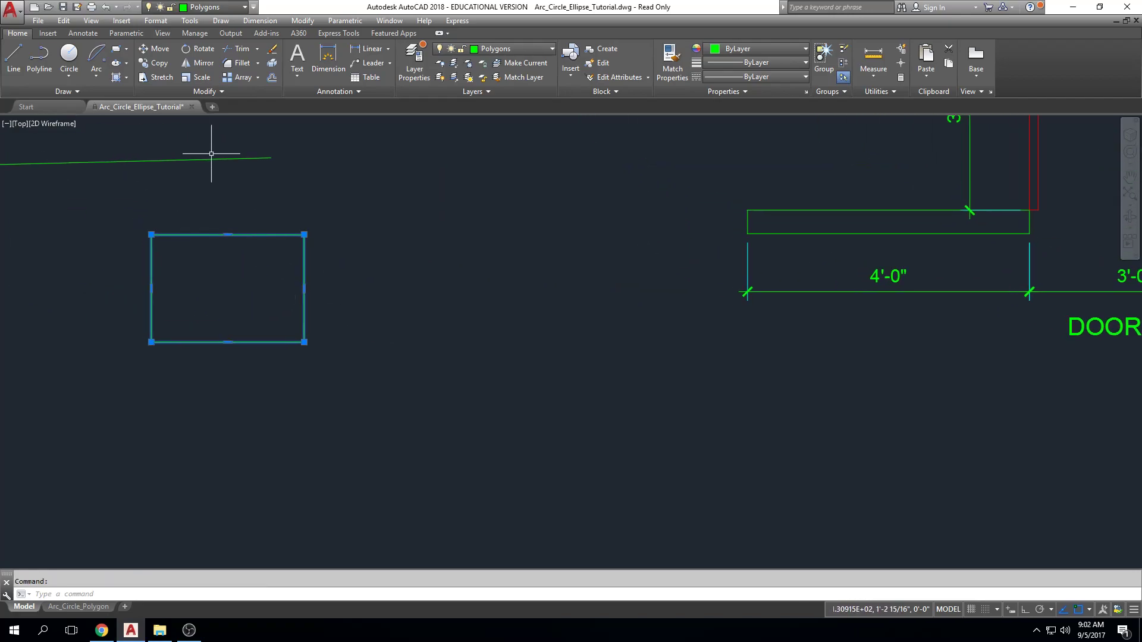
scroll(496, 274, "down", 2)
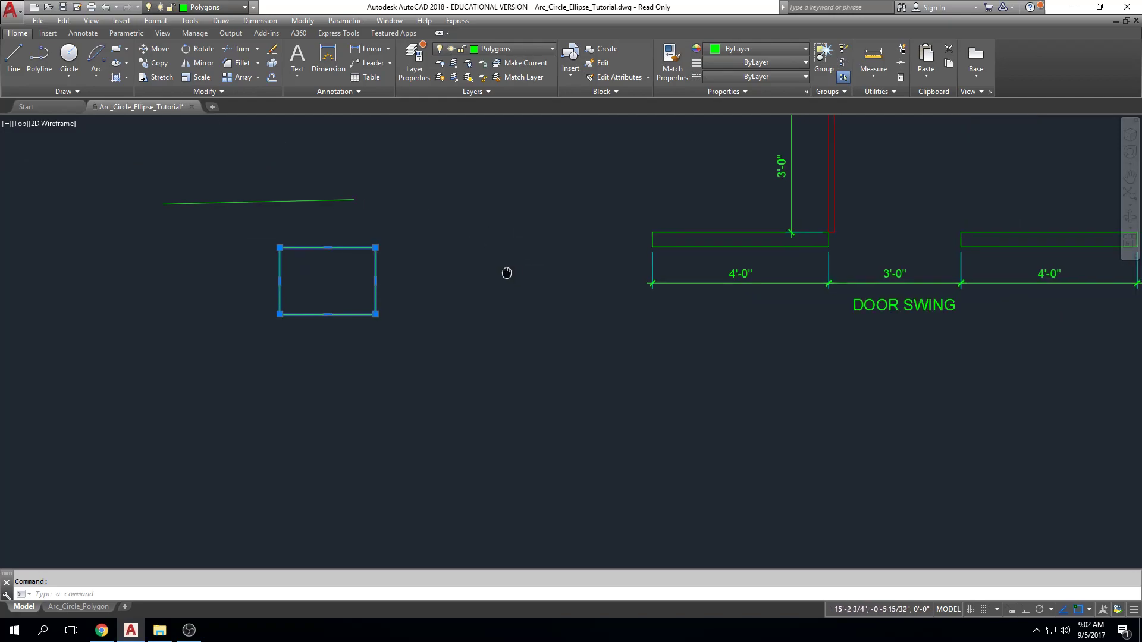
middle_click_drag(512, 273, 439, 257)
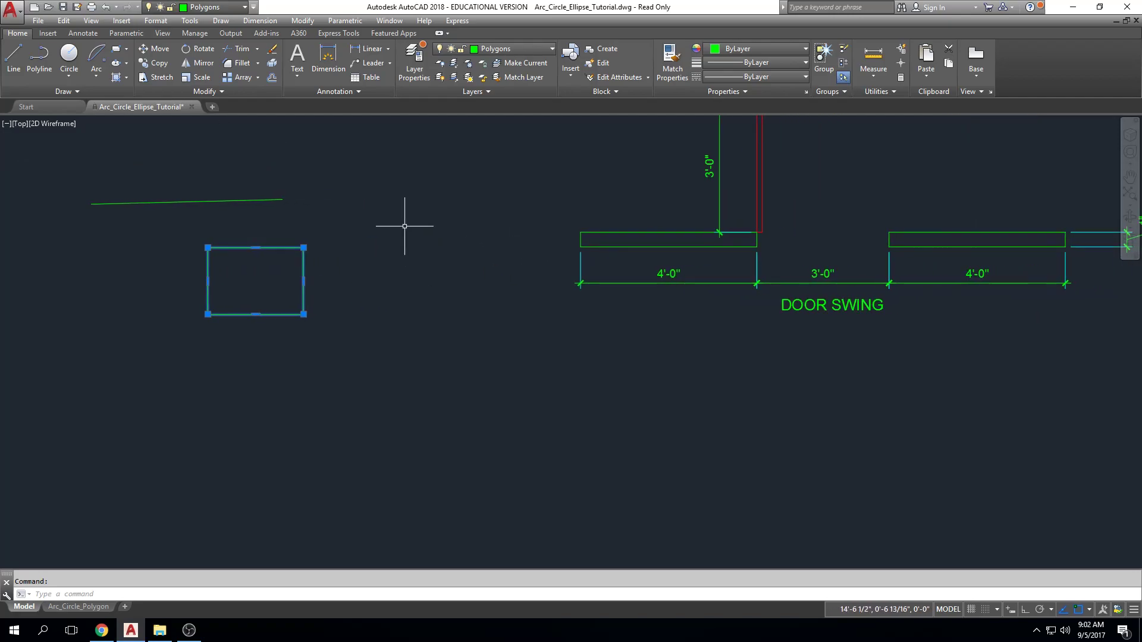
key("Escape")
mouse_move(282, 198)
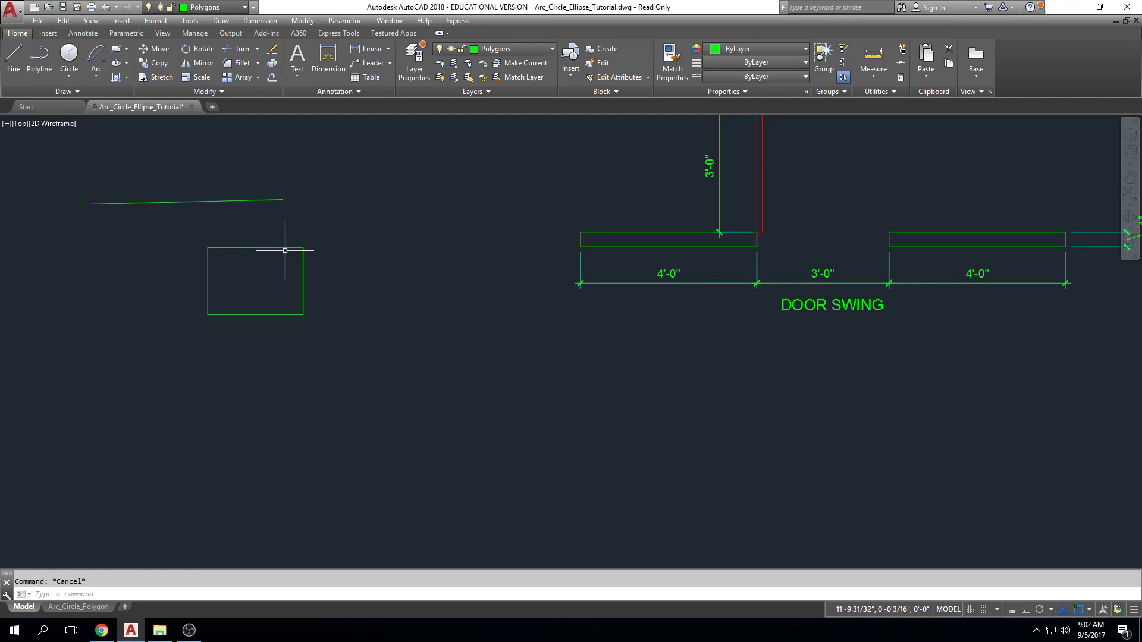
Step: Outline a wall below the right wall with connected Ortho lines from its right-end alignment: 4' left, 4 down, 48 right and back to the start
middle_click_drag(726, 306, 374, 319)
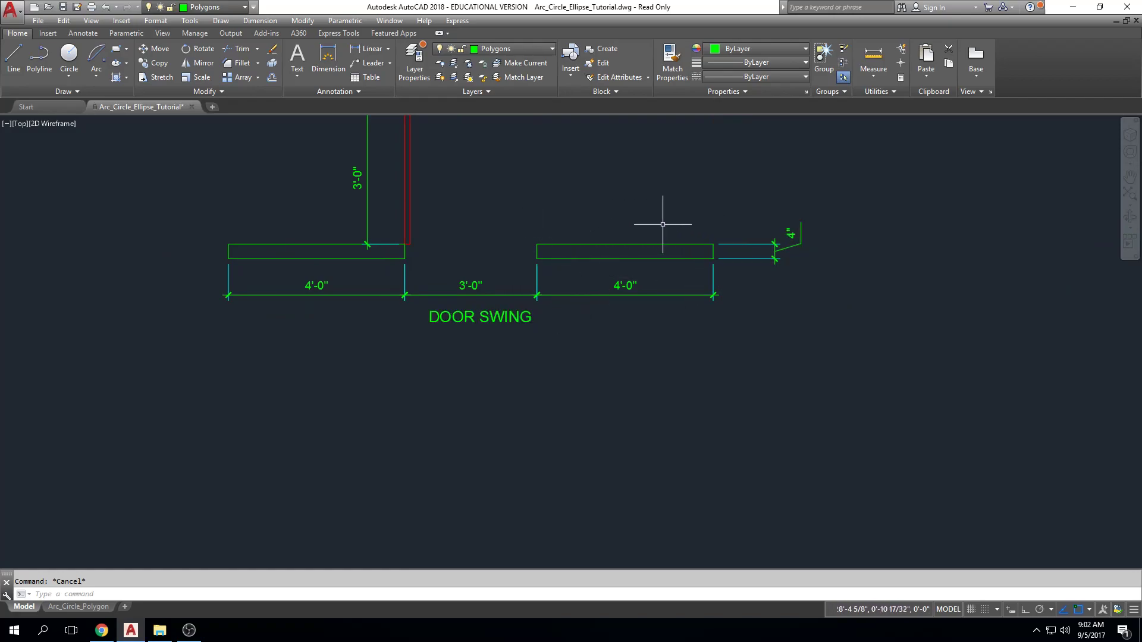
left_click(13, 57)
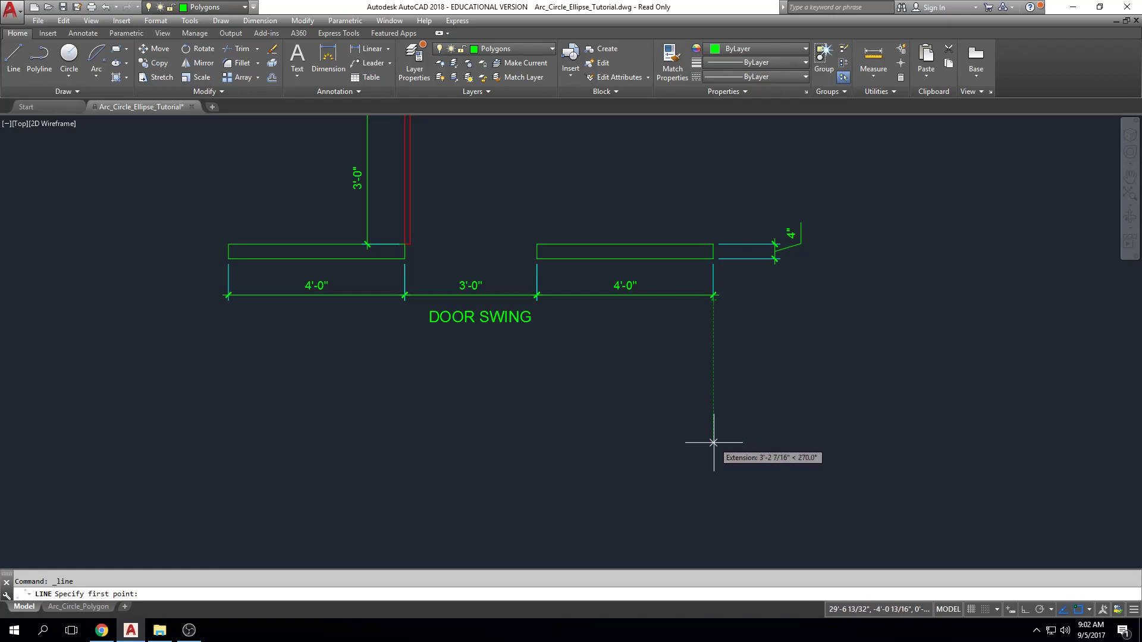
left_click(712, 454)
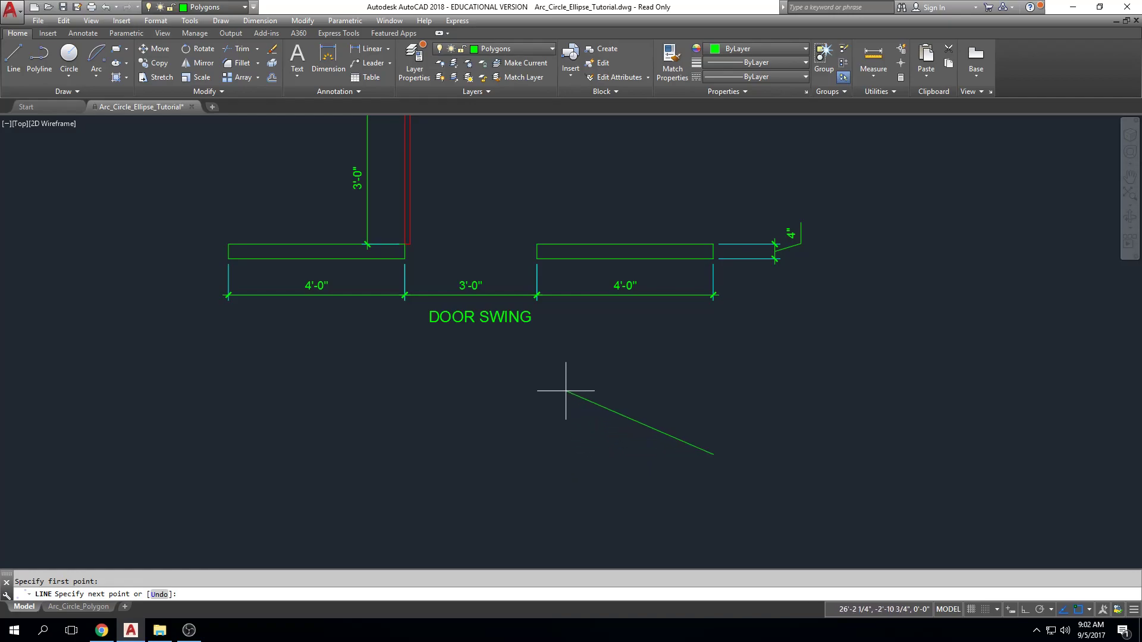
key("F8")
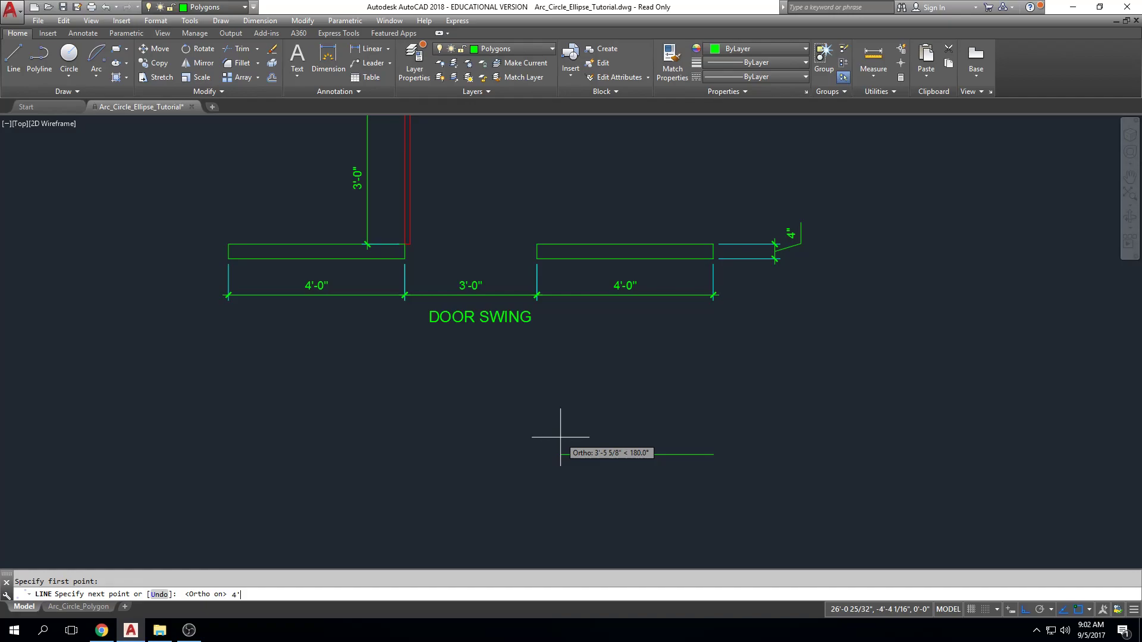
key("Return")
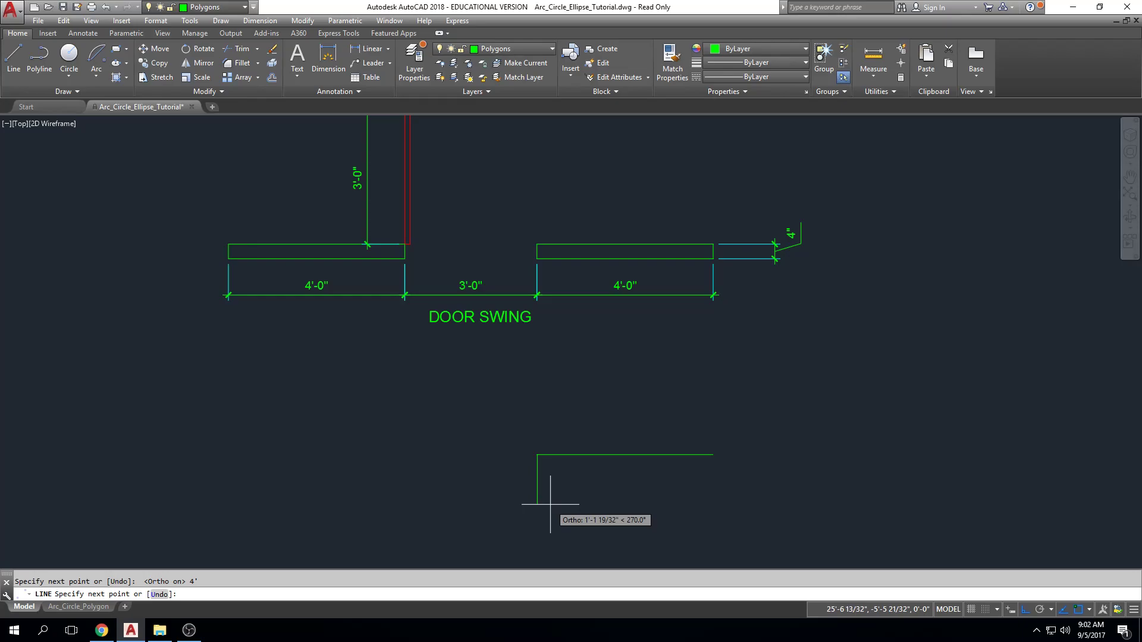
key("Return")
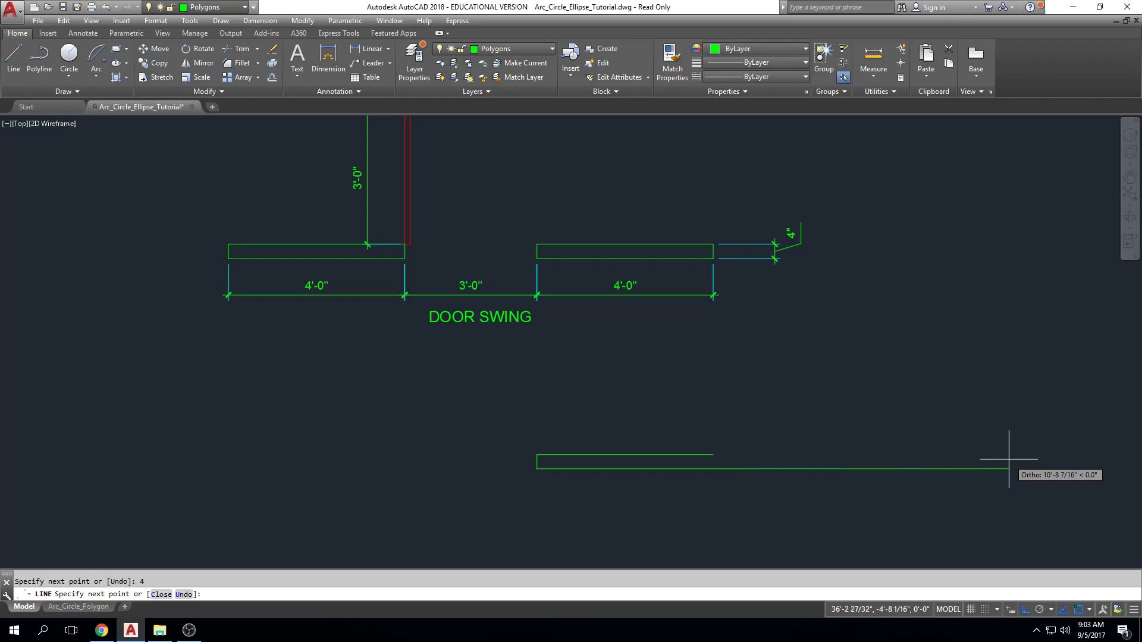
type("48")
key("Return")
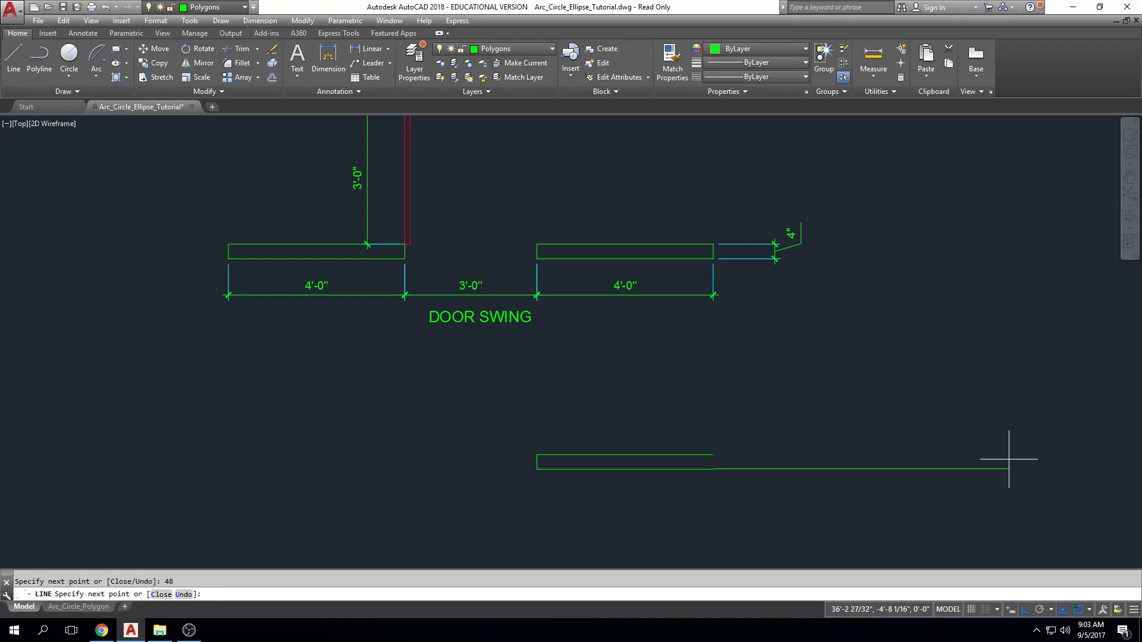
scroll(696, 496, "up", 8)
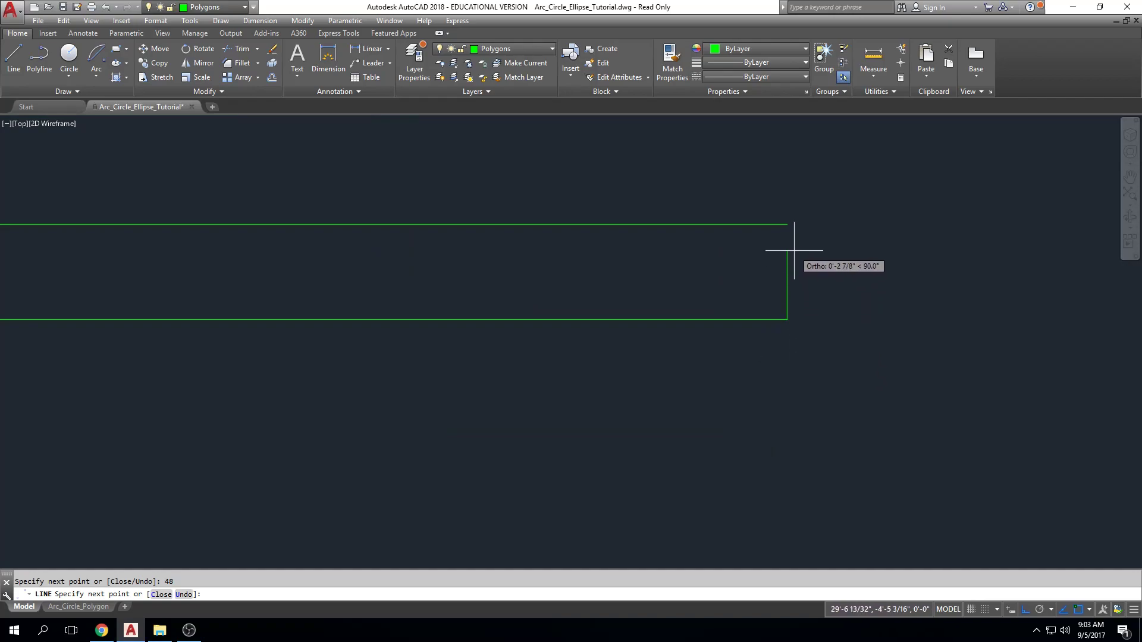
left_click(795, 225)
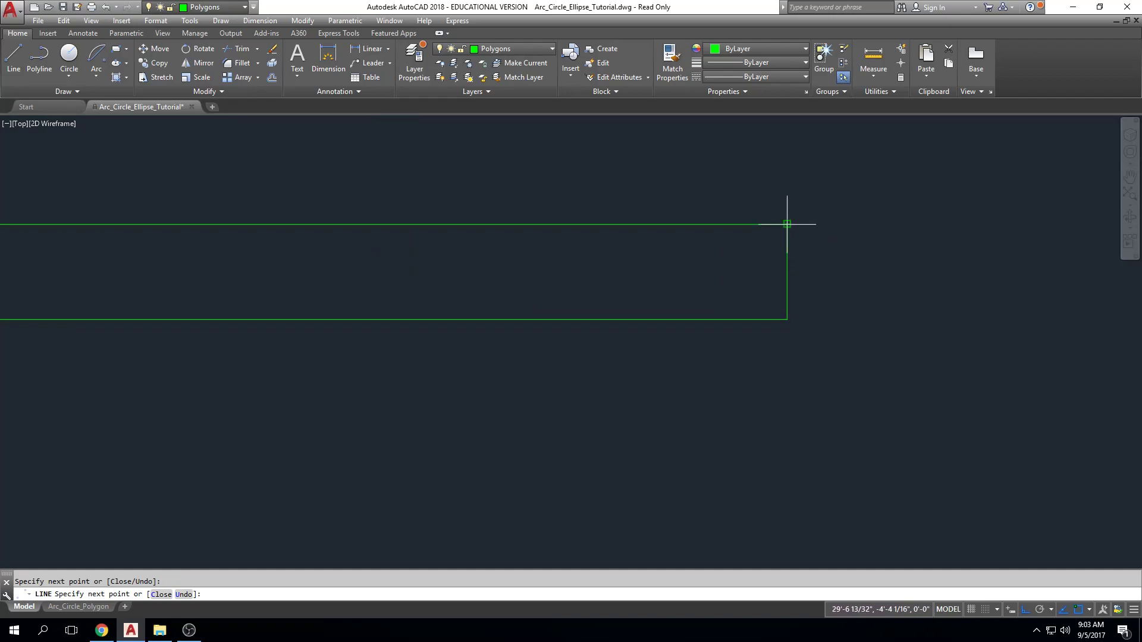
key("Escape")
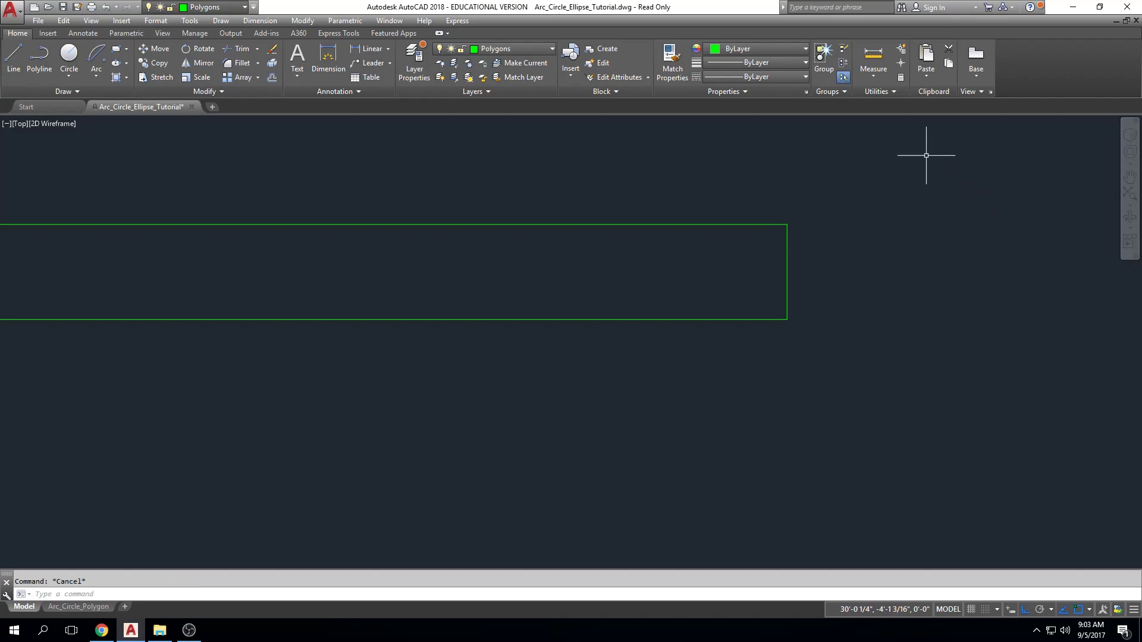
scroll(627, 352, "down", 4)
middle_click_drag(489, 364, 662, 370)
scroll(663, 370, "down", 3)
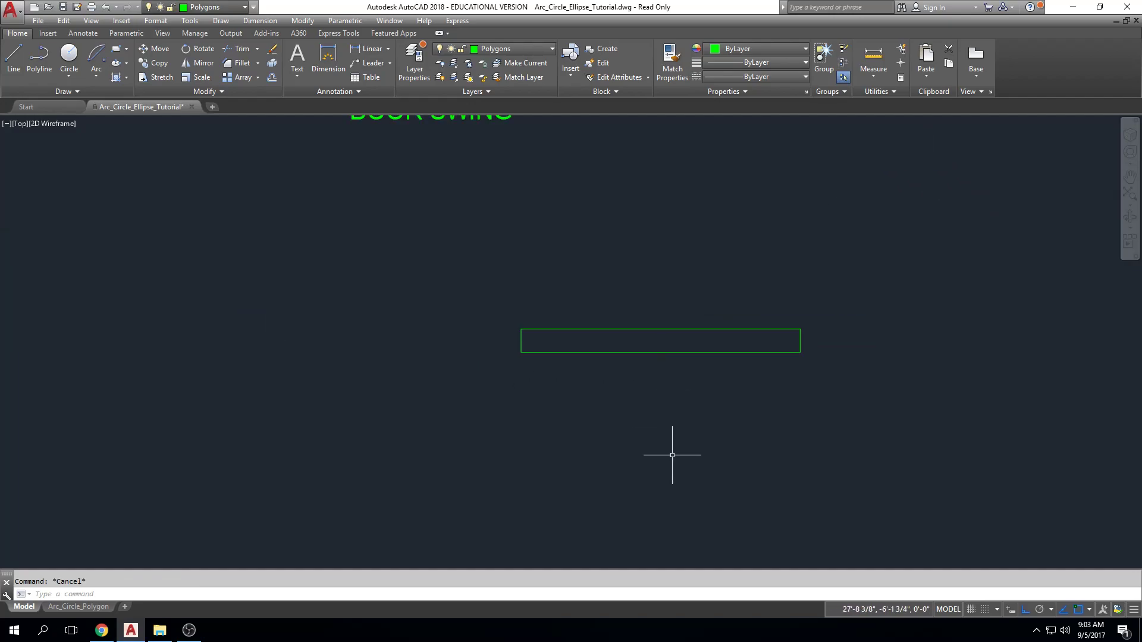
middle_click_drag(548, 412, 683, 458)
scroll(573, 339, "down", 2)
middle_click_drag(514, 277, 495, 314)
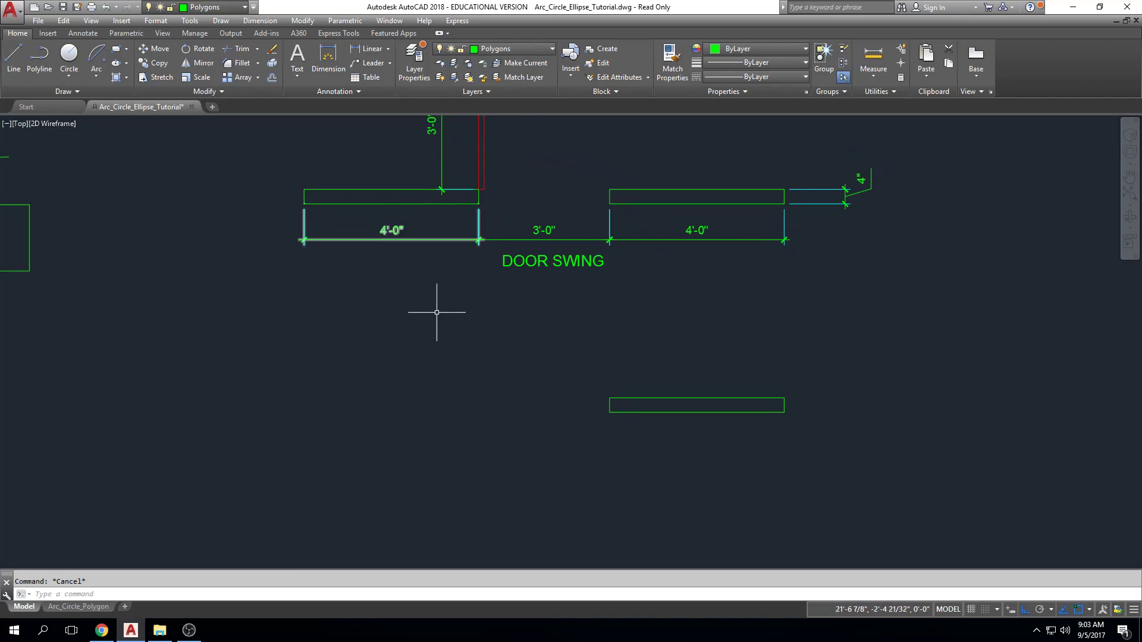
mouse_move(484, 187)
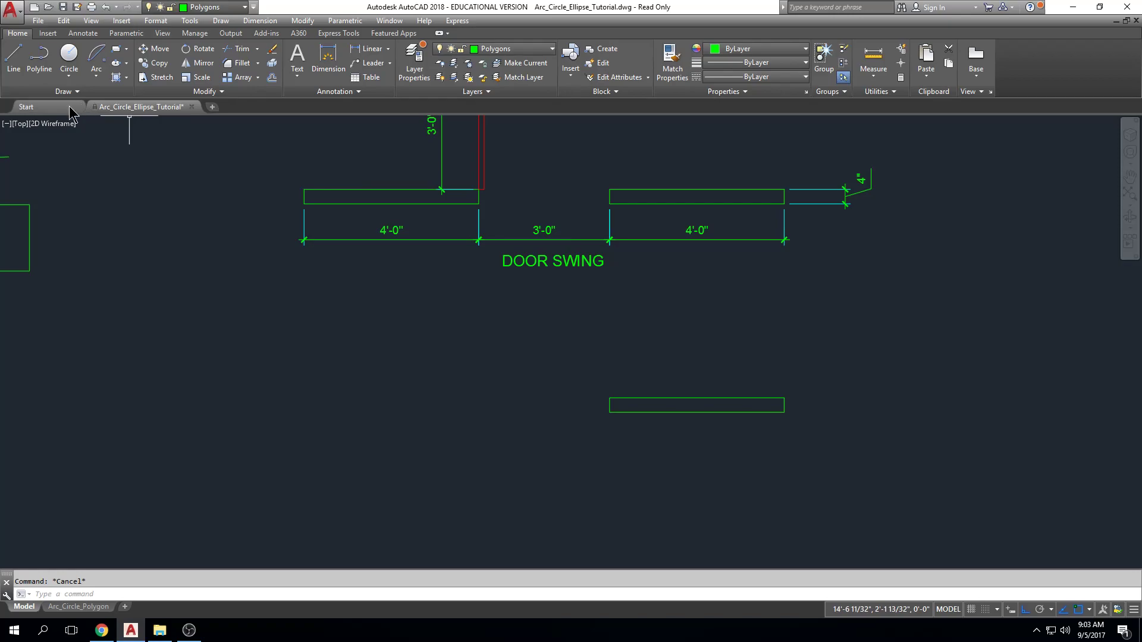
Step: Draw a 3' horizontal guide line leftward from the upper-left corner of the new wall to mark the door opening
left_click(13, 60)
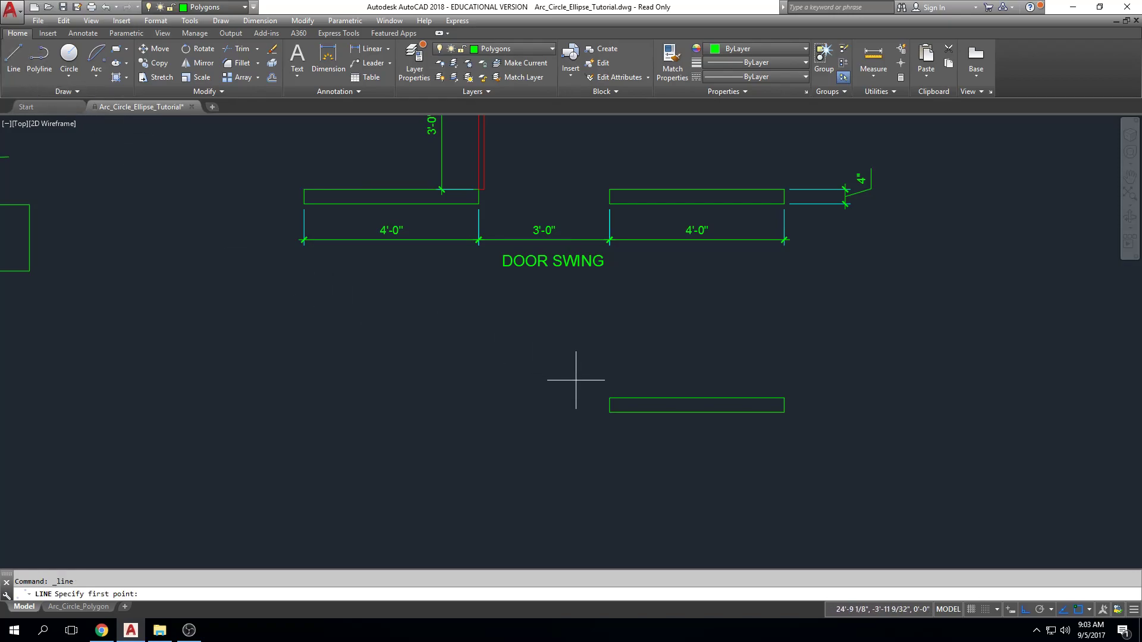
scroll(606, 395, "up", 8)
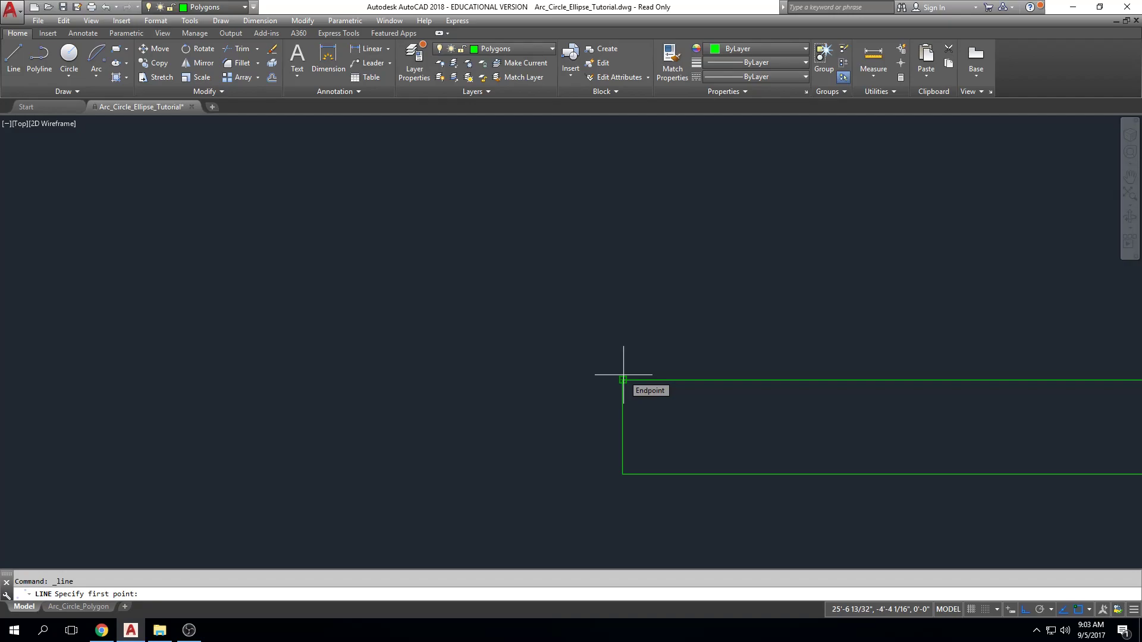
left_click(623, 380)
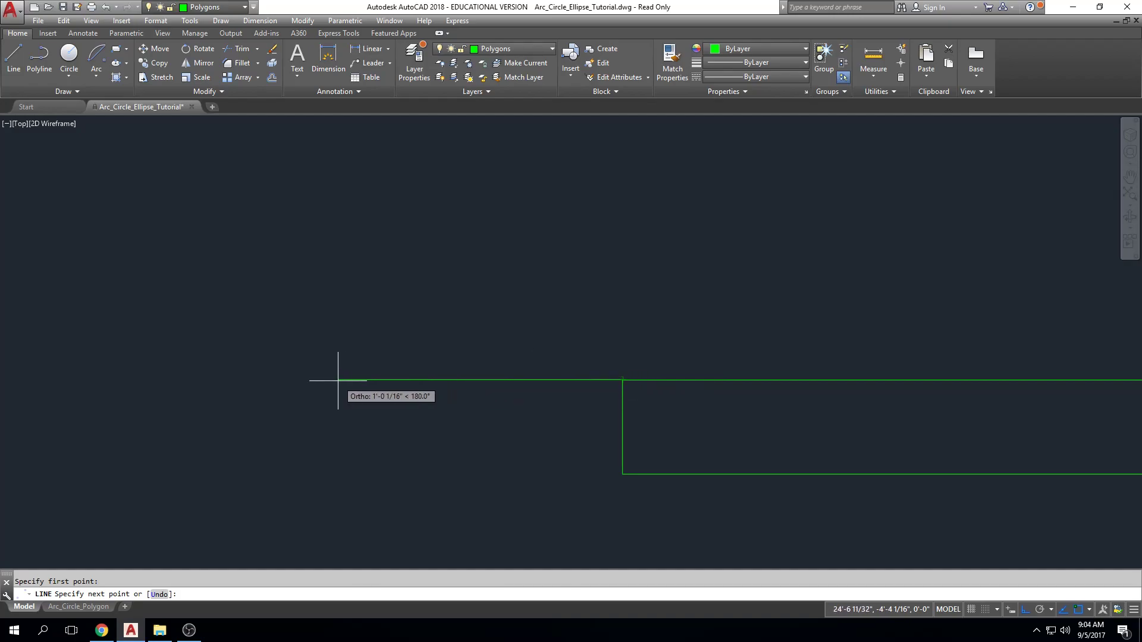
key("Return")
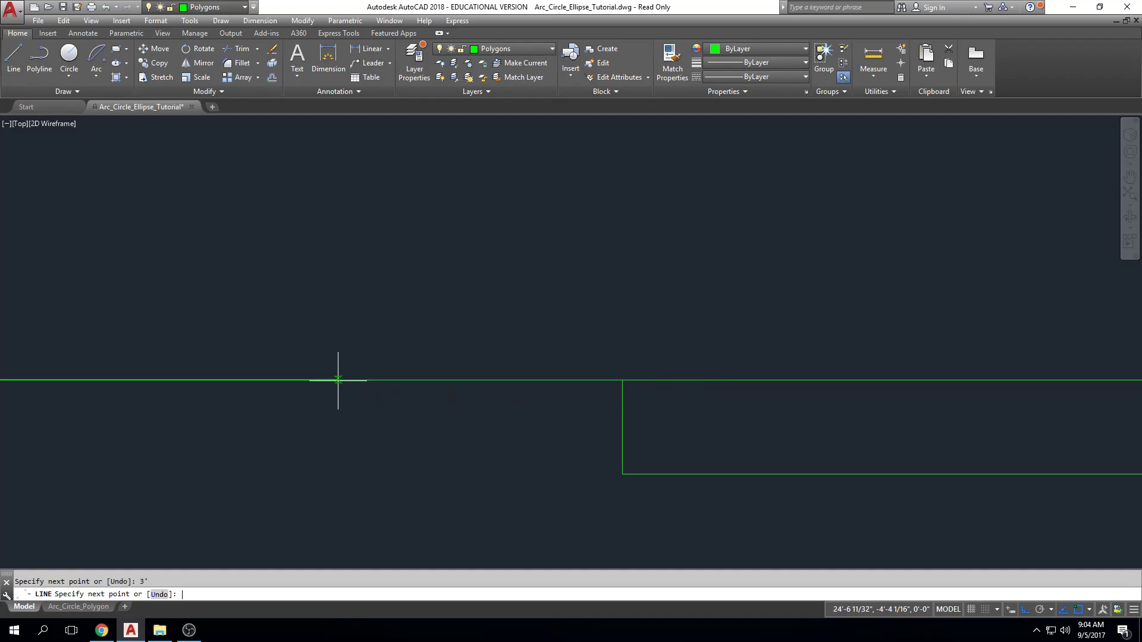
scroll(338, 381, "down", 4)
key("Escape")
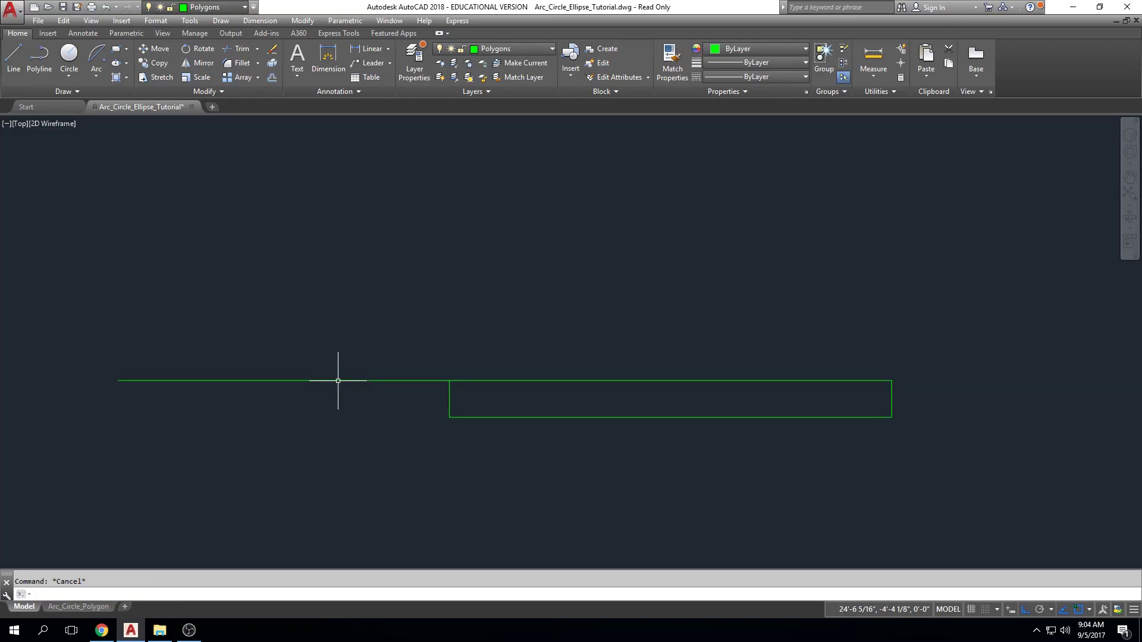
scroll(333, 438, "down", 3)
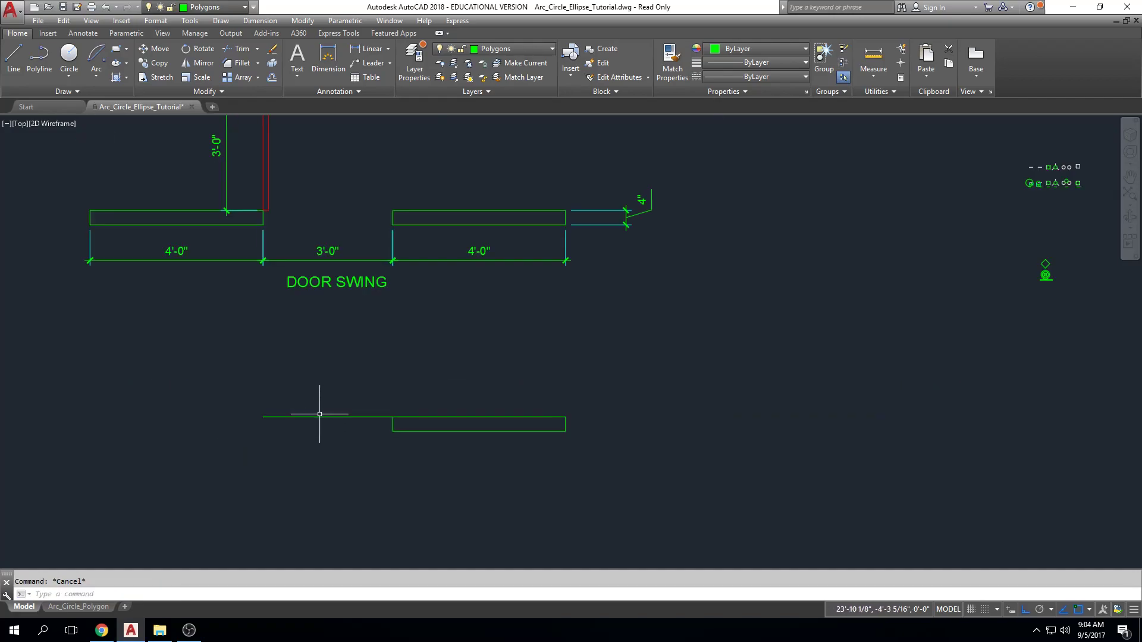
middle_click_drag(319, 417, 535, 423)
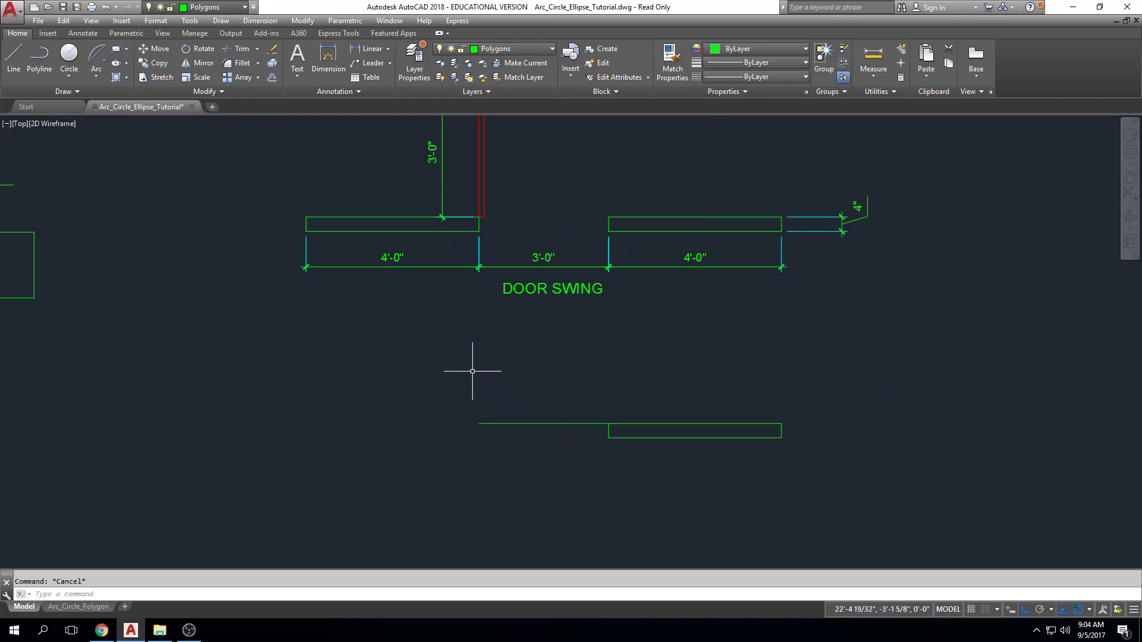
Step: Outline the left wall from the guide line's left end with connected lines: 4 down, 4' left, 4 up and back to the start
left_click(16, 74)
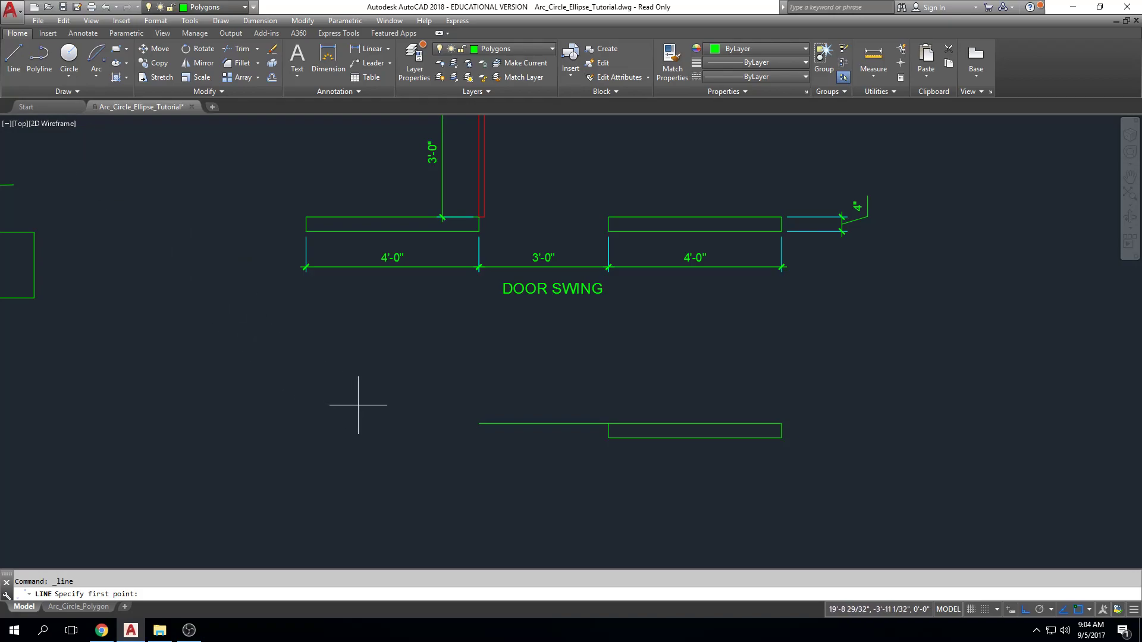
scroll(478, 423, "up", 4)
left_click(478, 419)
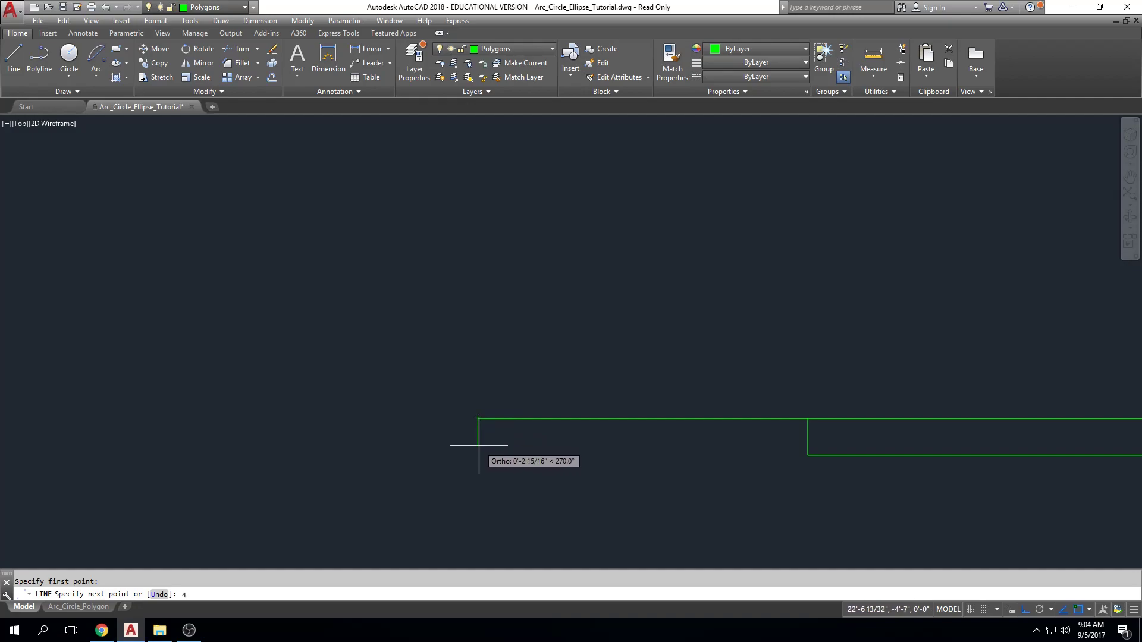
type("4")
key("Return")
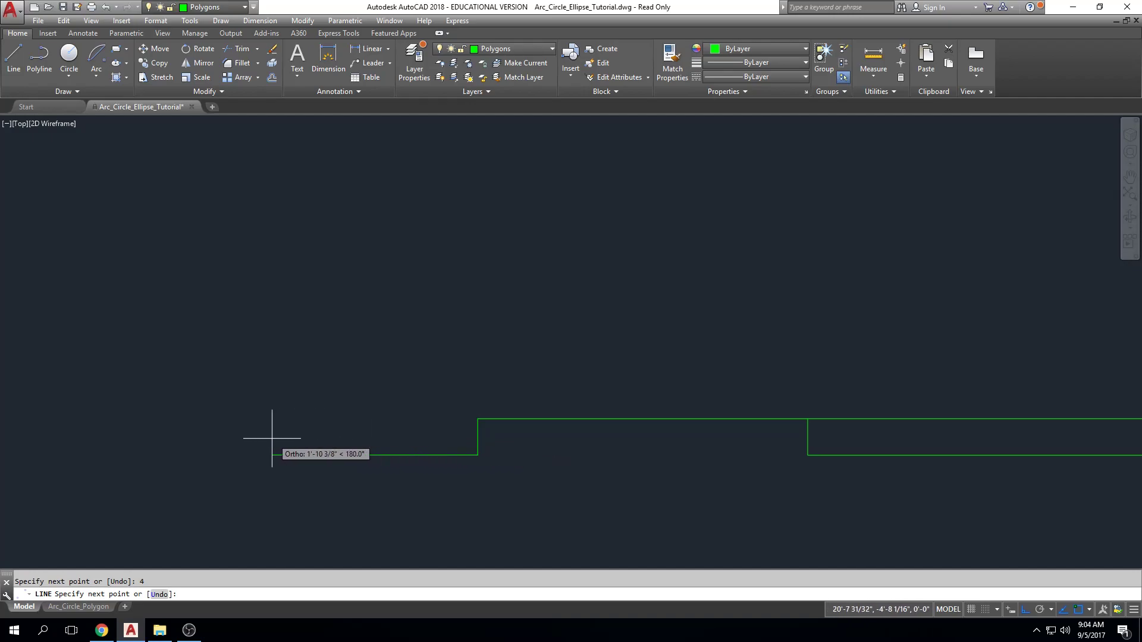
type("'")
key("Return")
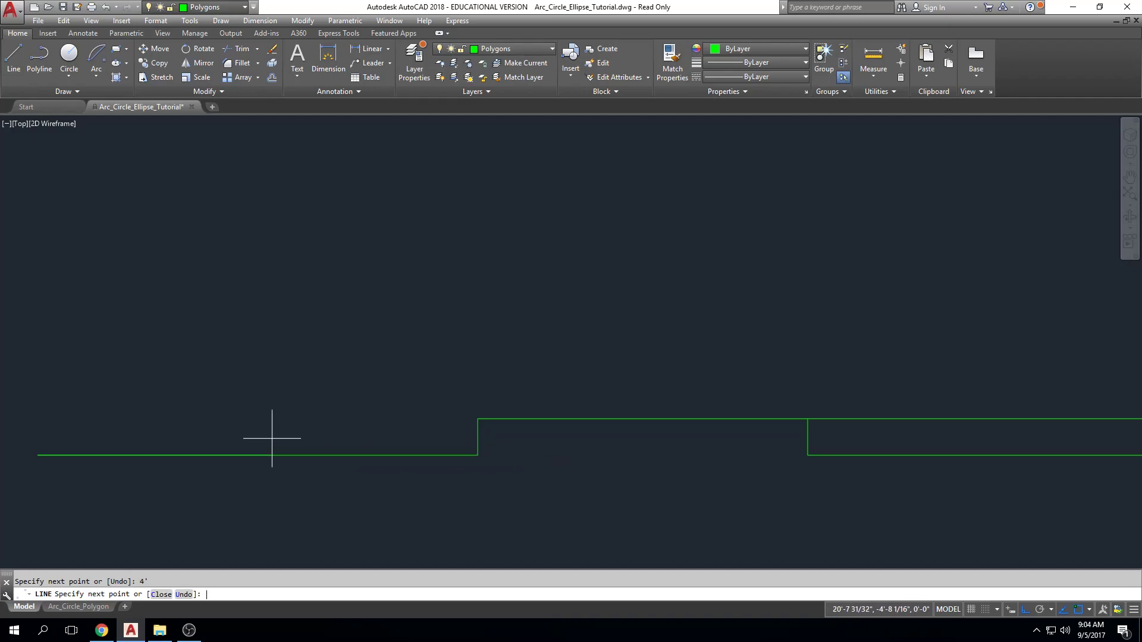
type("4")
key("Return")
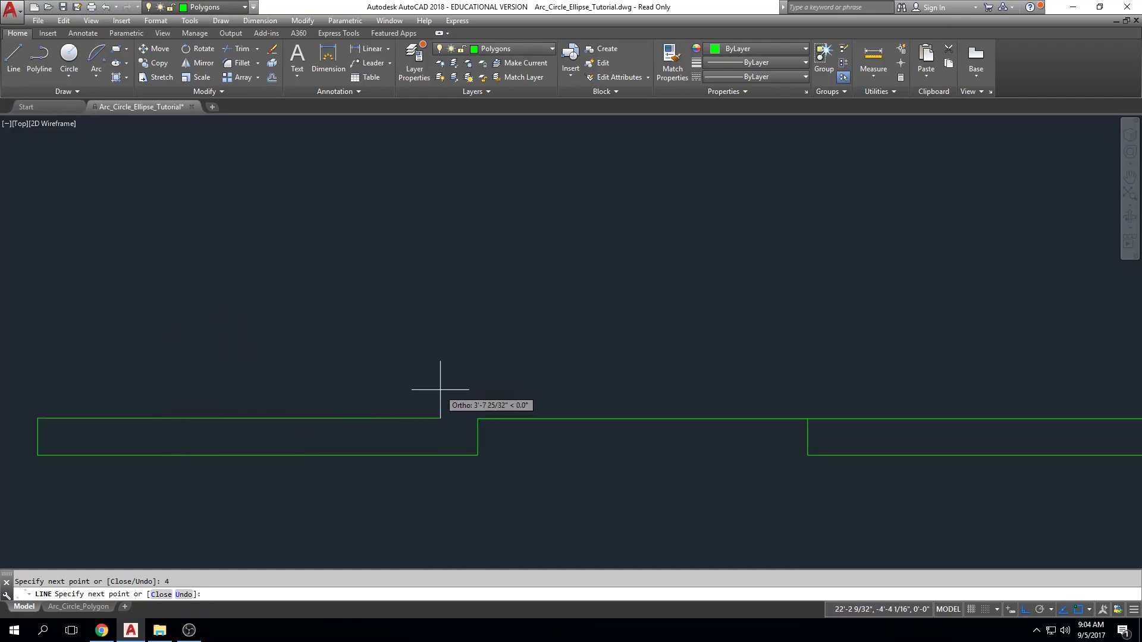
left_click(479, 418)
key("Escape")
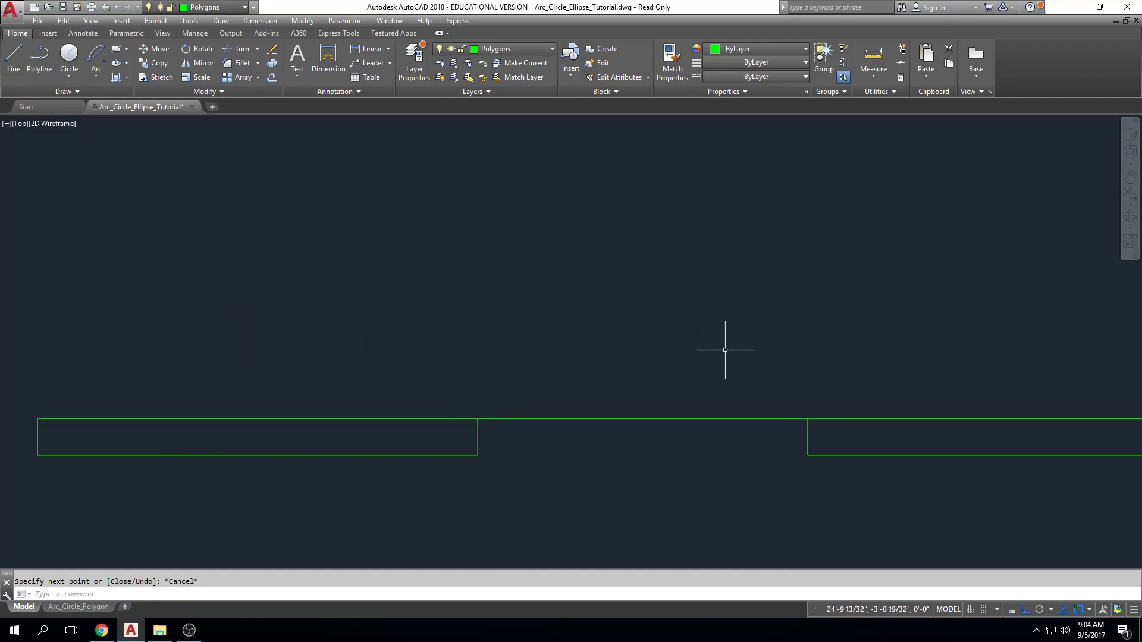
Step: Erase the guide line spanning the door opening between the two new walls
scroll(688, 365, "down", 2)
left_click(679, 358)
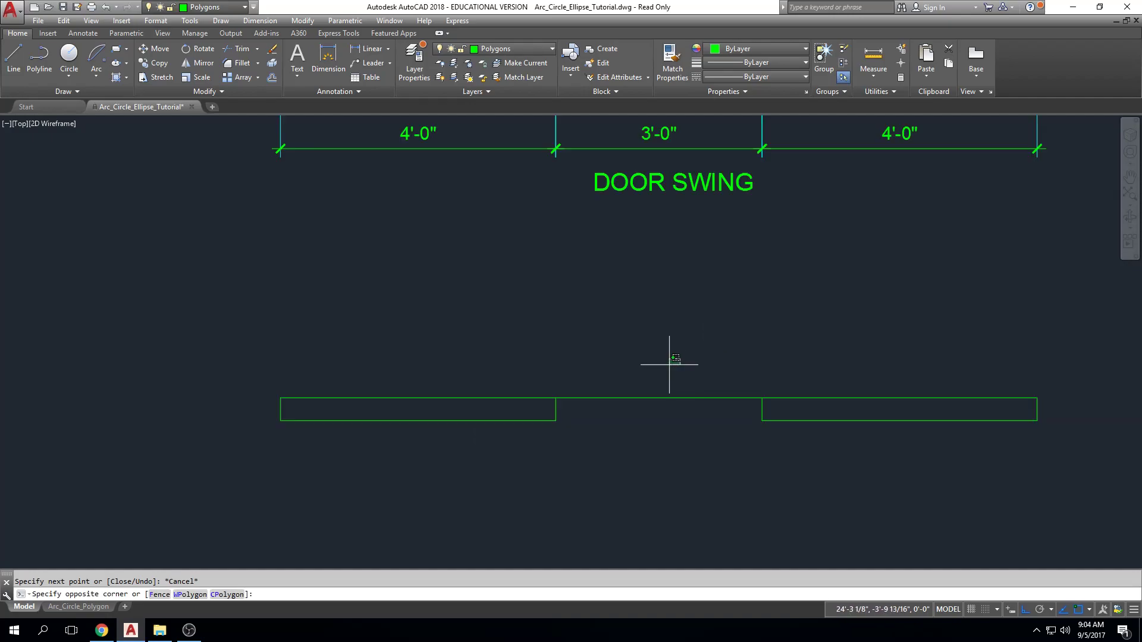
left_click(272, 447)
key("Escape")
left_click(657, 368)
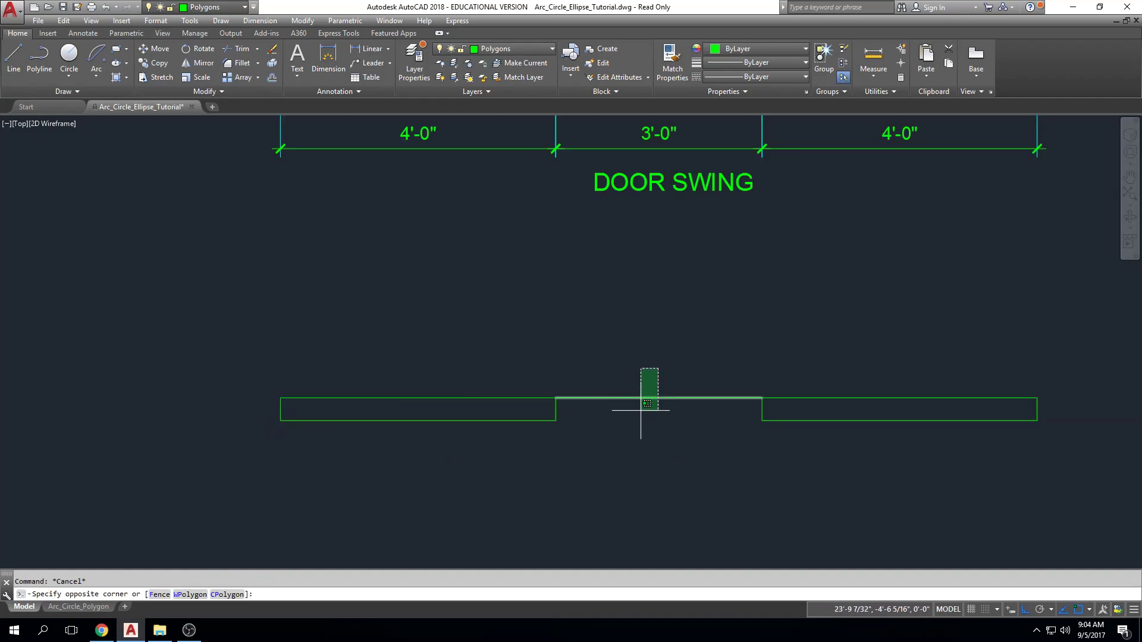
left_click(641, 411)
key("Delete")
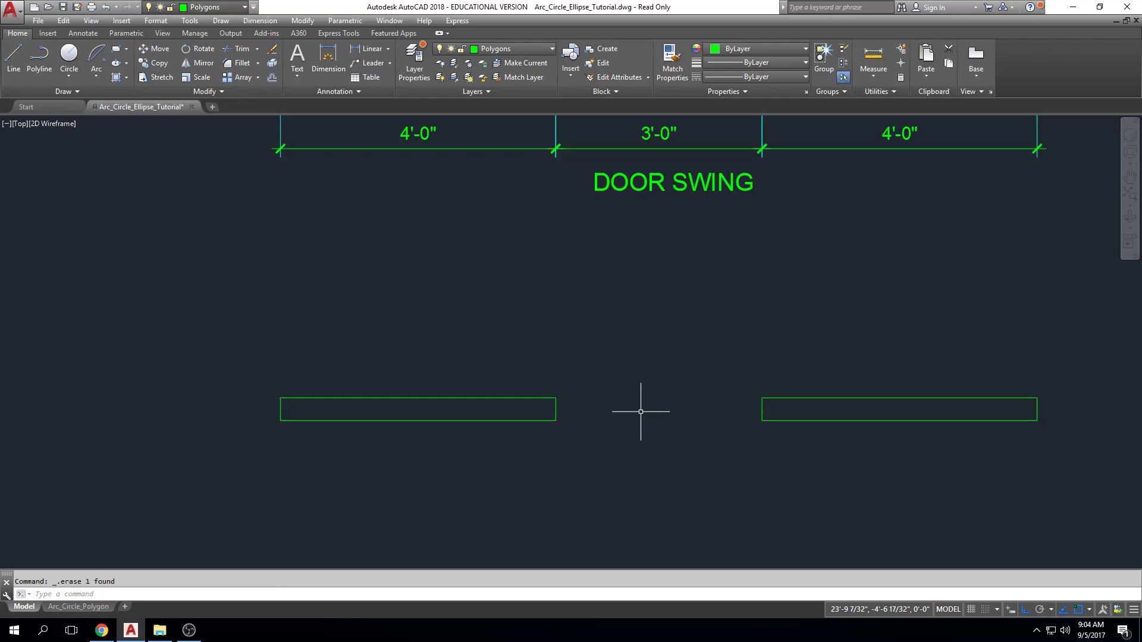
Step: Erase the four lines of the new left wall
left_click(607, 297)
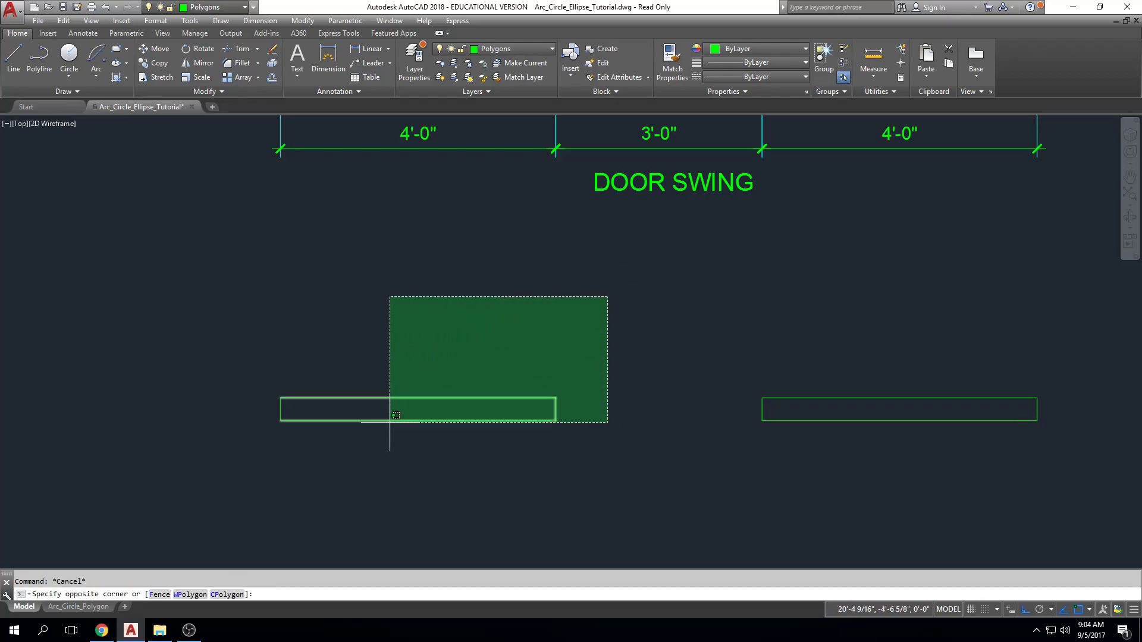
left_click(179, 465)
key("Delete")
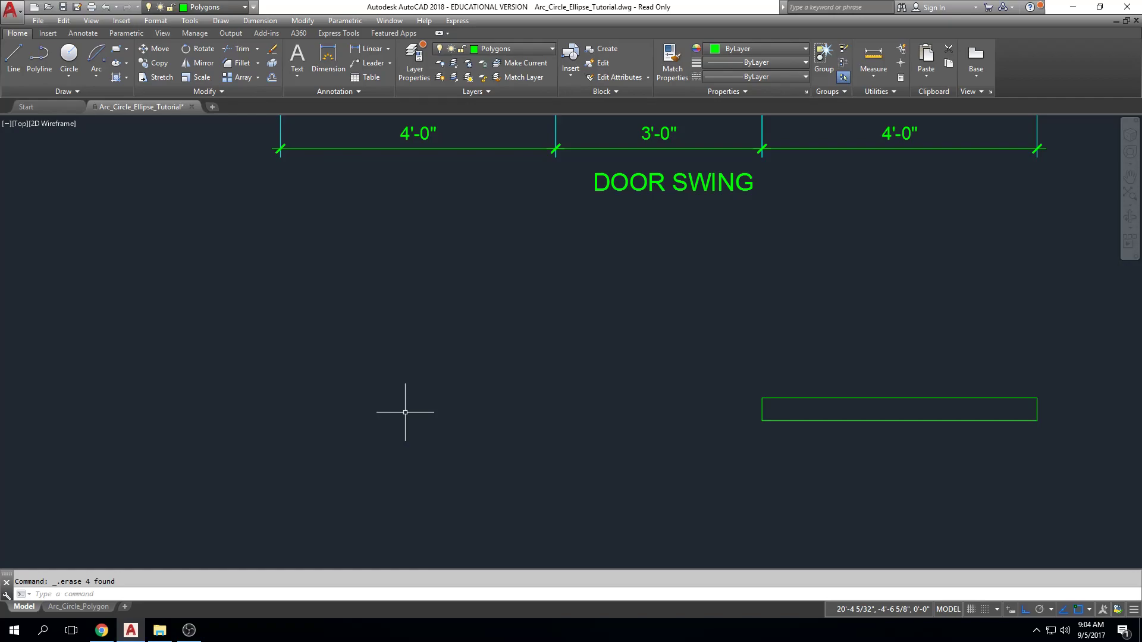
key("Escape")
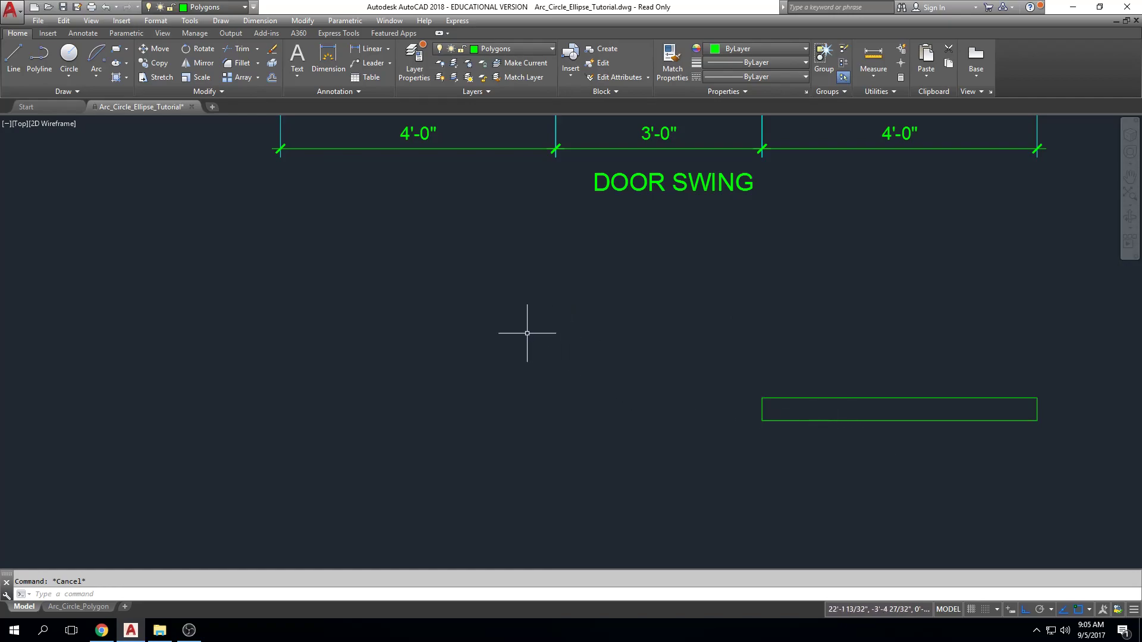
Step: Start a line with the From snap, offset 36 to the left of the new right wall's upper-left corner
left_click(16, 70)
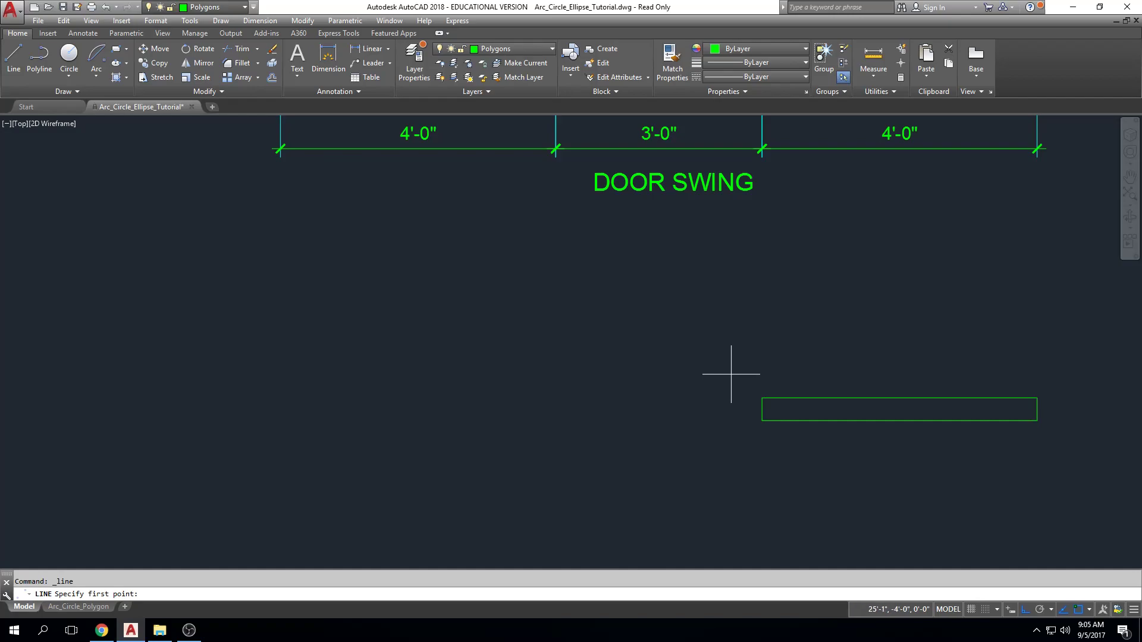
right_click(730, 374, "shift")
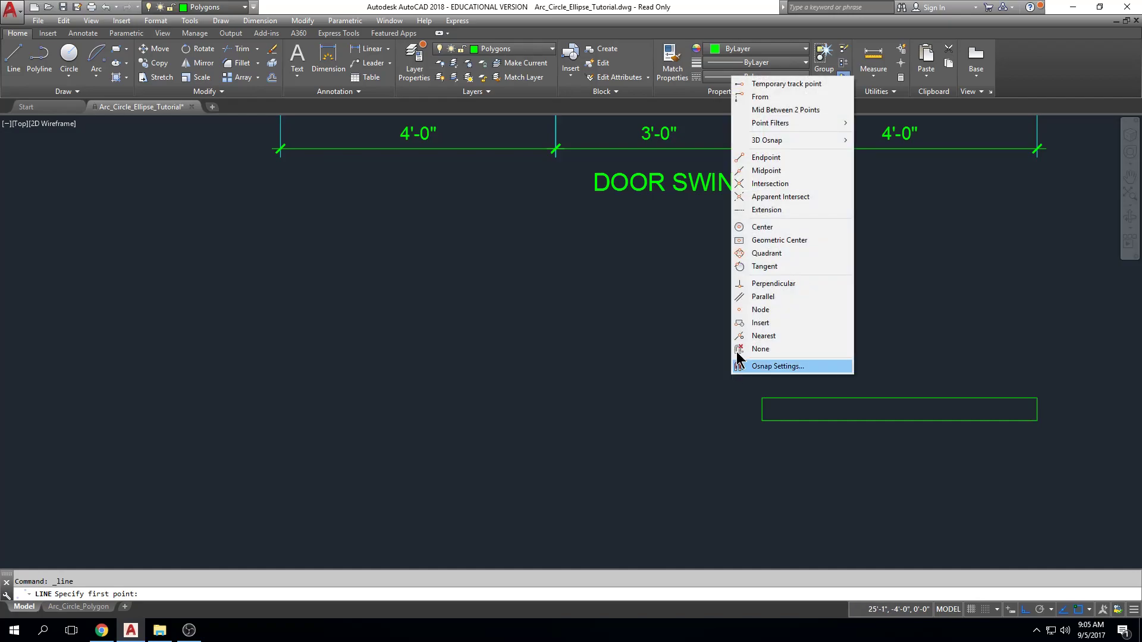
left_click(761, 98)
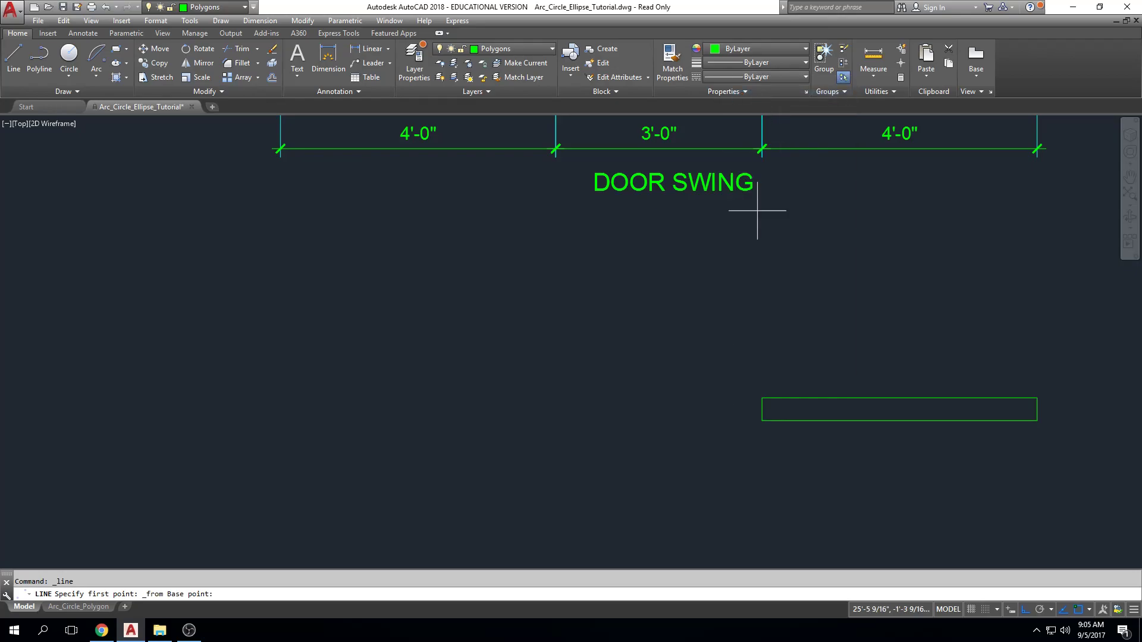
left_click(761, 398)
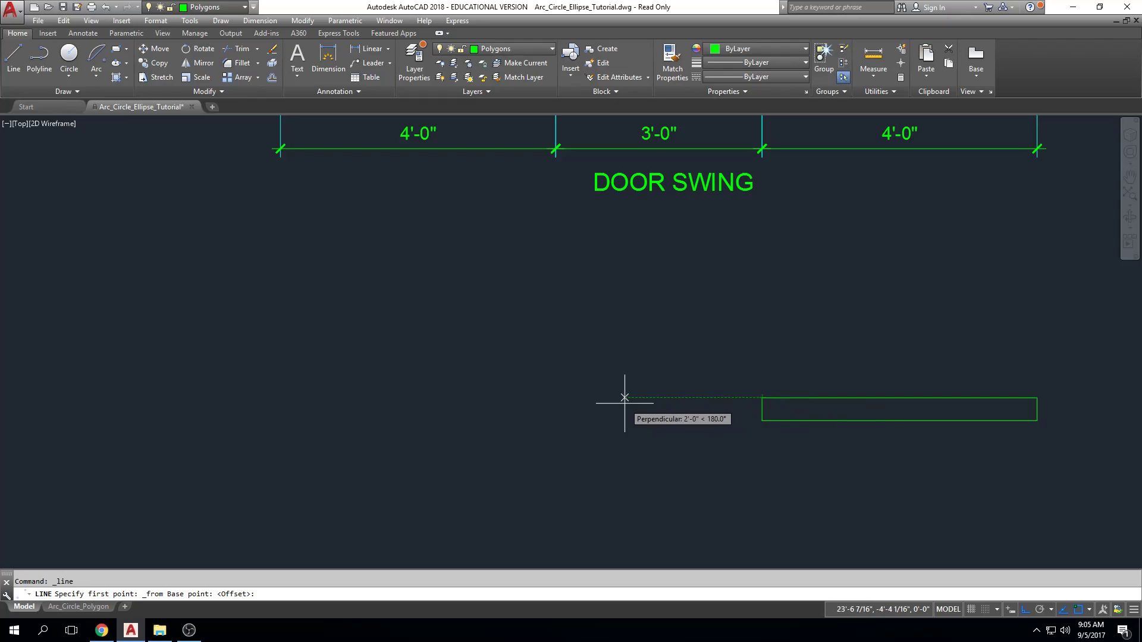
type("36")
key("Return")
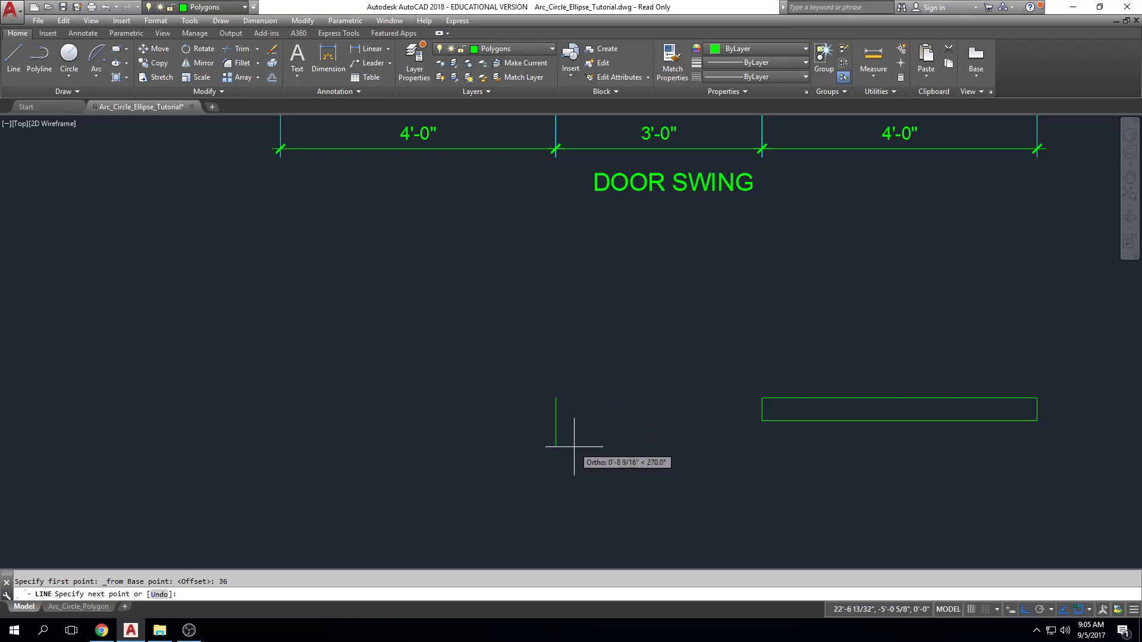
Step: Outline the left wall from that start point with connected lines: 4 down, 4' left, 4 up and back to the start
key("Return")
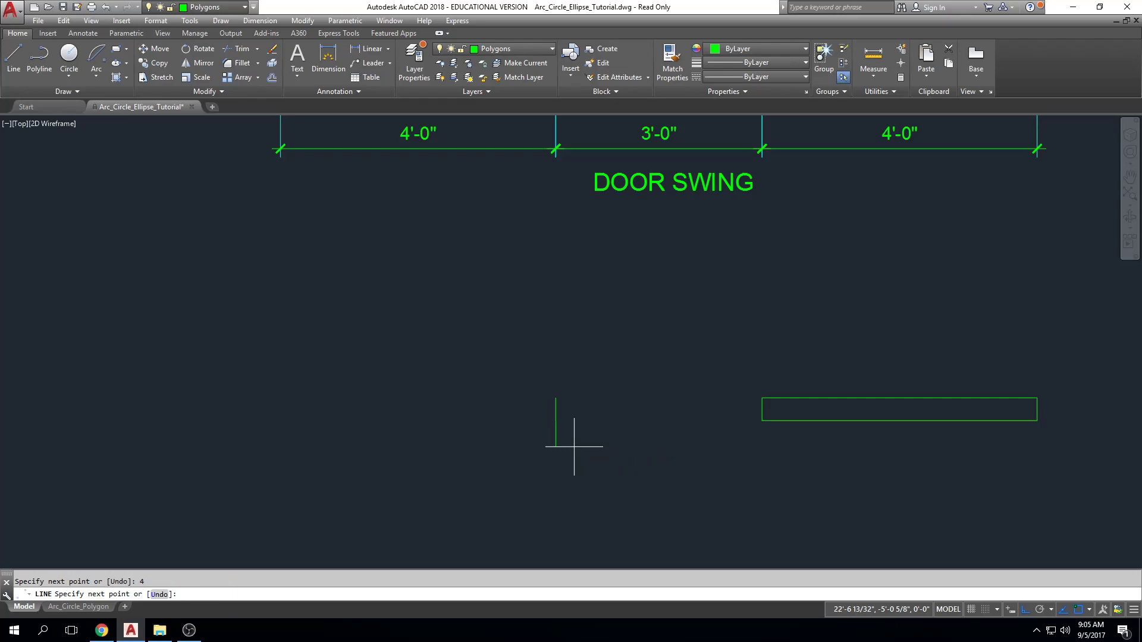
type("4")
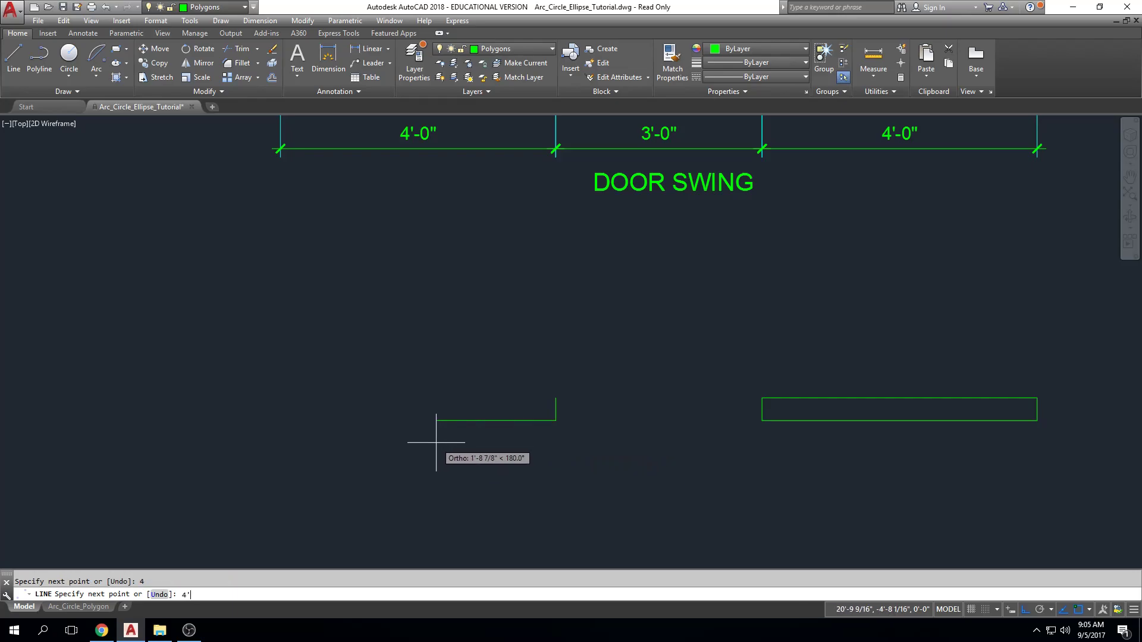
type("'")
key("Return")
type("4")
key("Return")
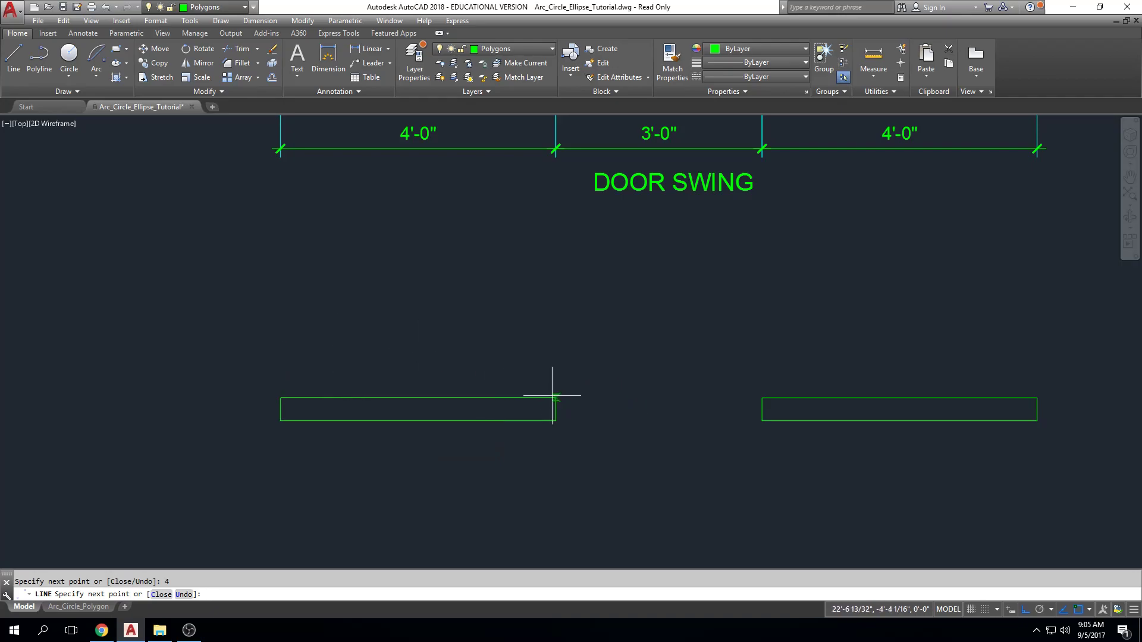
key("Escape")
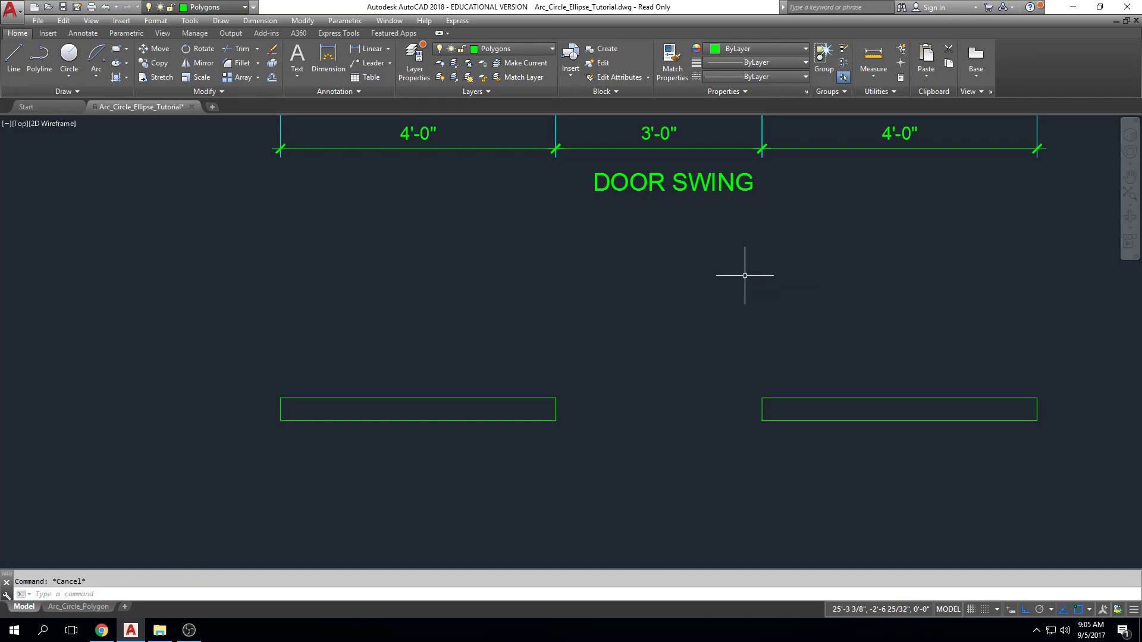
Step: Measure the new right wall's length along its upper edge and its thickness at its left end
left_click(873, 56)
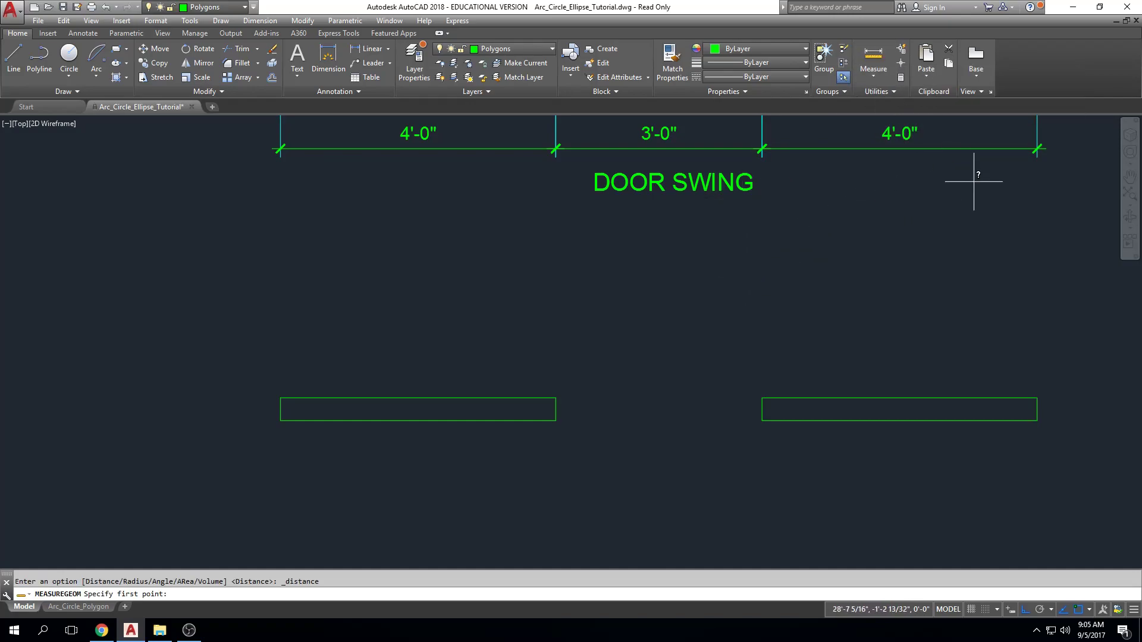
left_click(1037, 398)
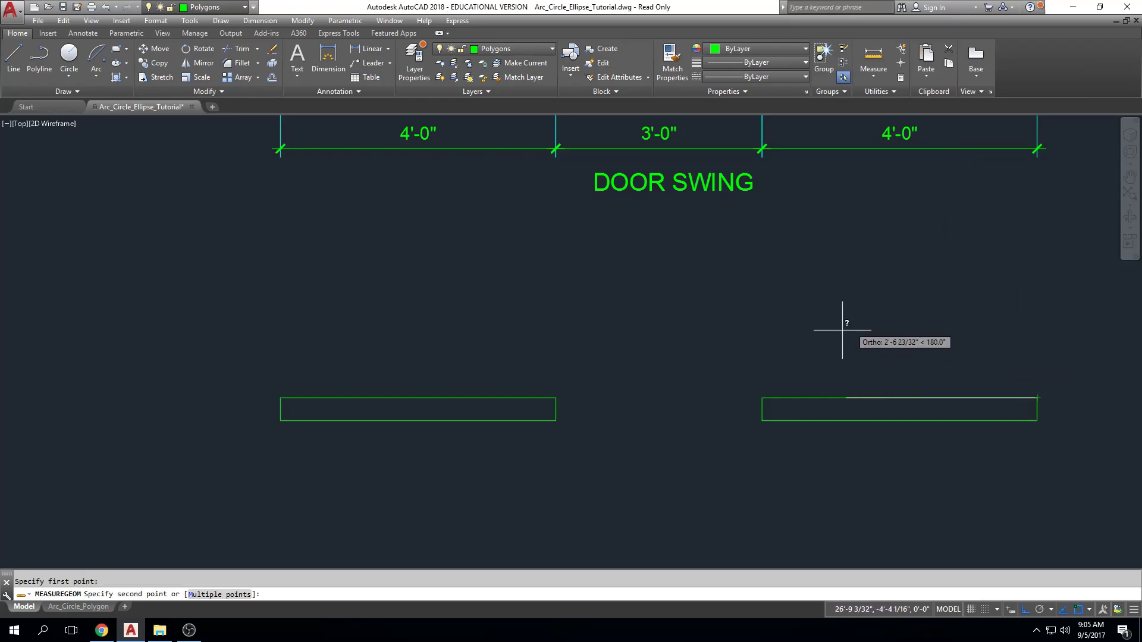
left_click(762, 397)
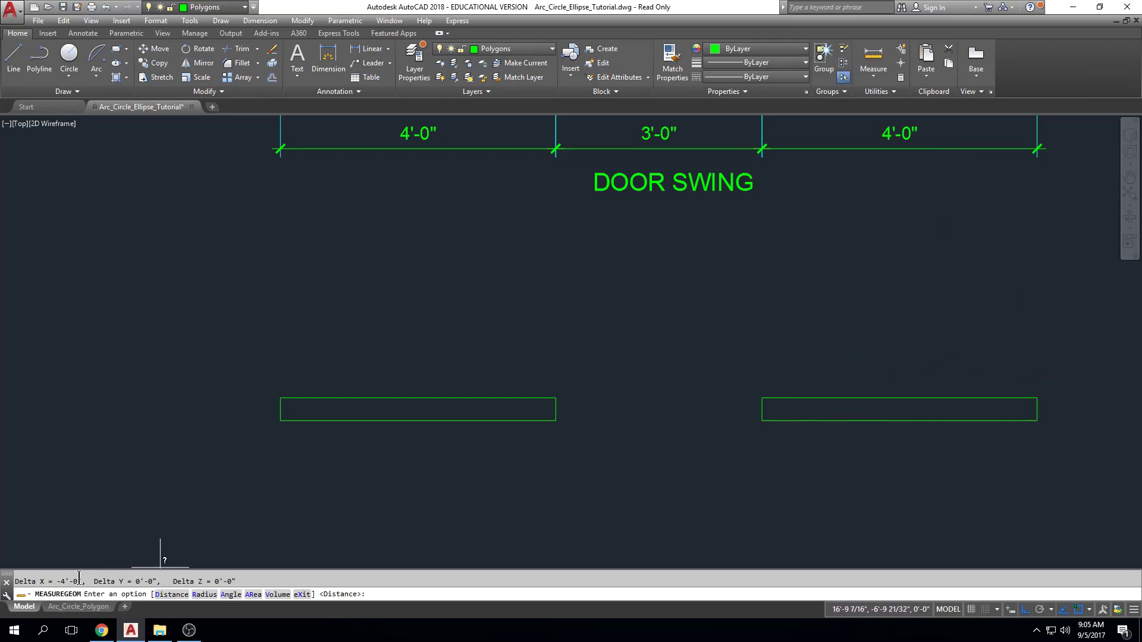
key("Return")
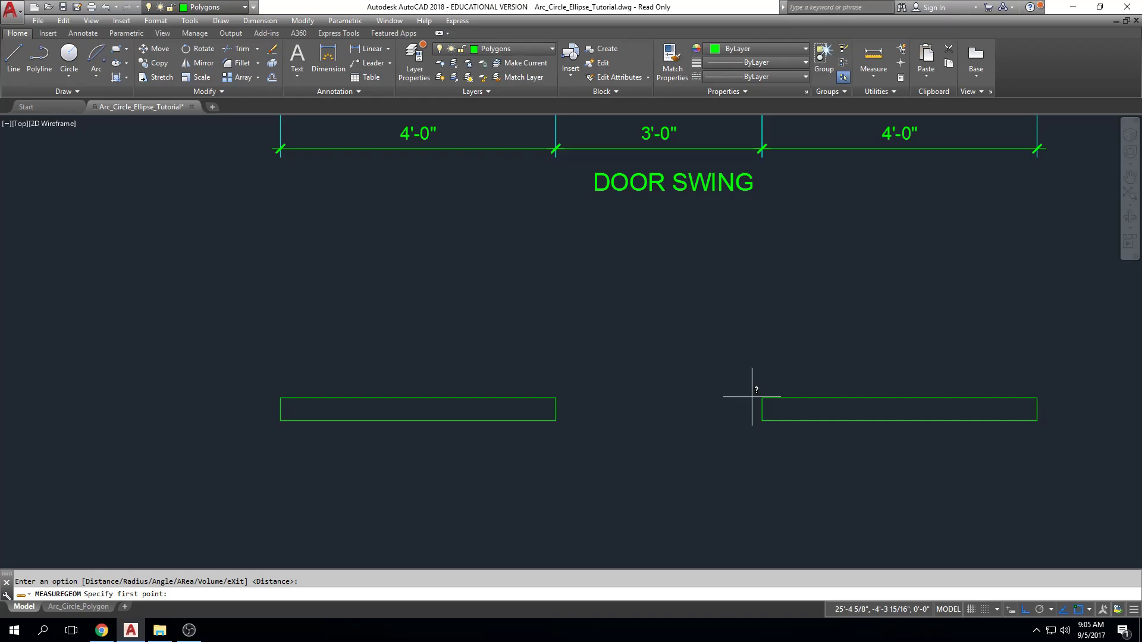
scroll(794, 385, "up", 1)
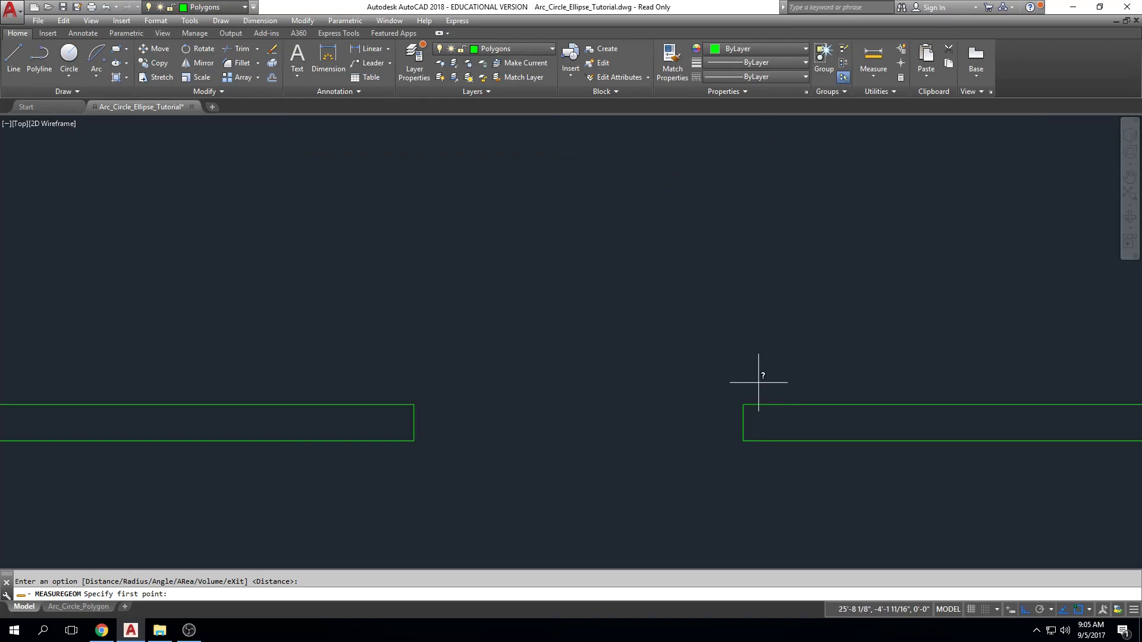
left_click(742, 405)
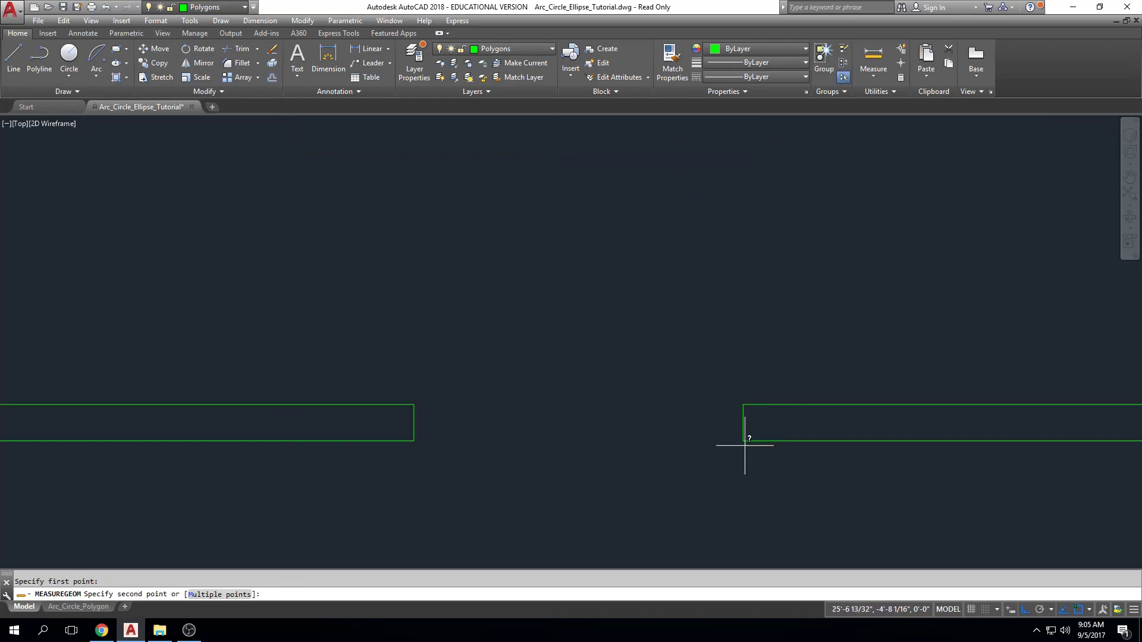
left_click(743, 441)
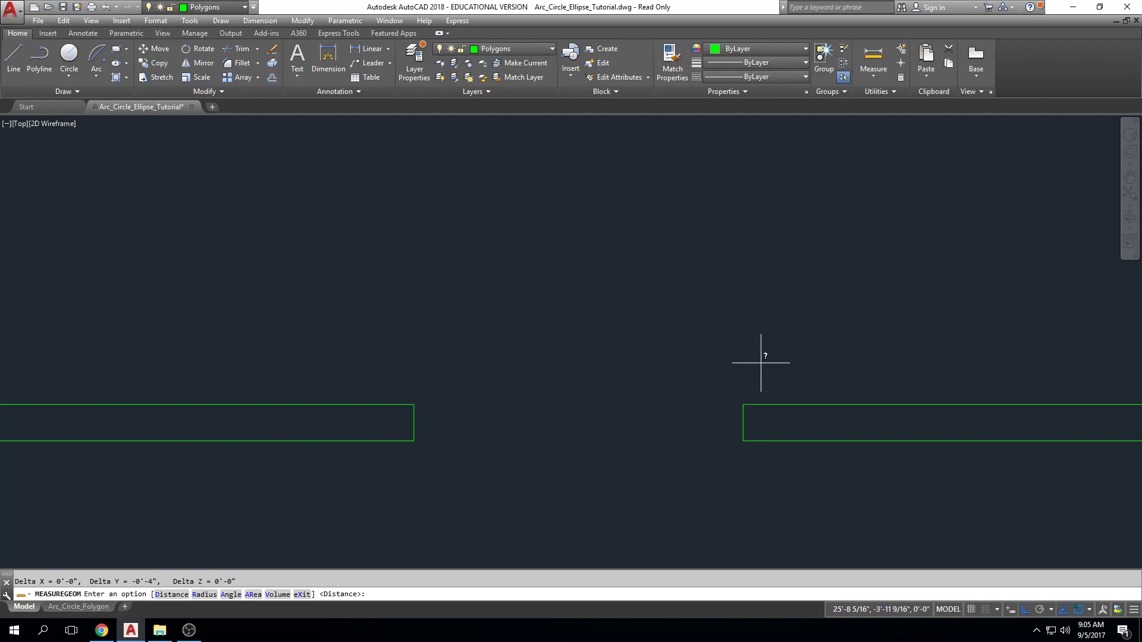
Step: Measure the door opening between the facing upper corners of the new right and left walls
key("Return")
left_click(742, 405)
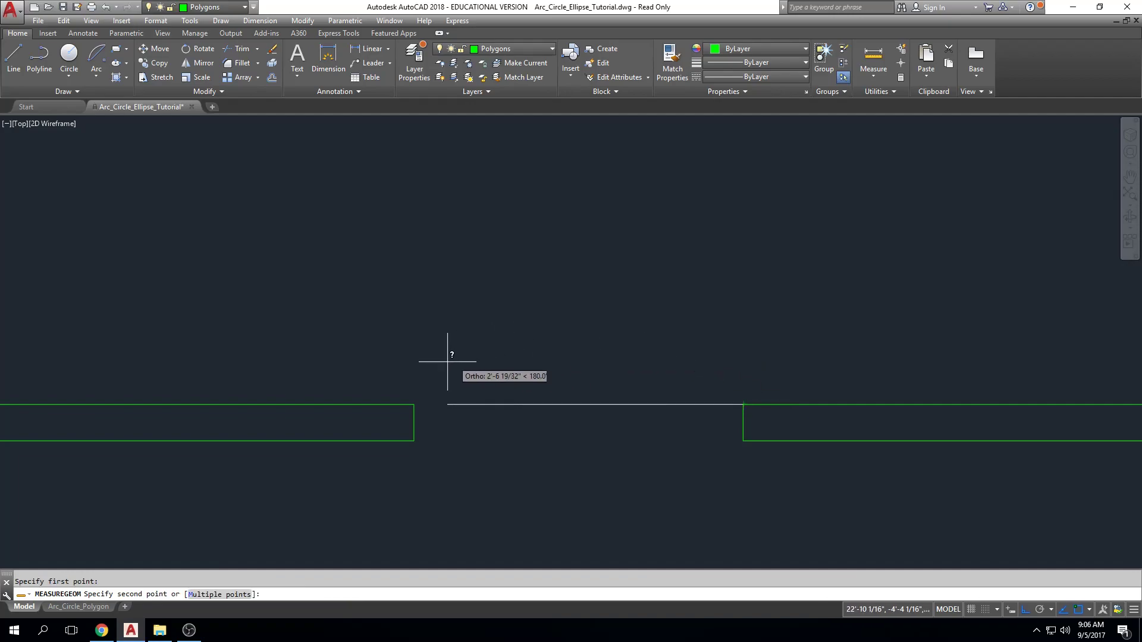
left_click(414, 405)
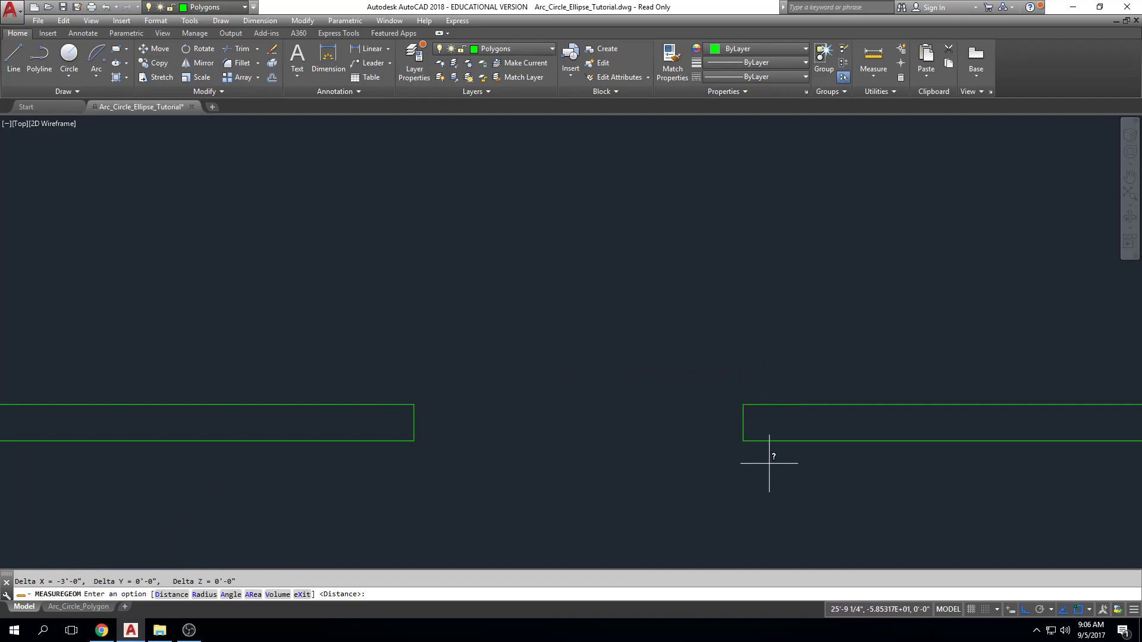
key("Escape")
scroll(767, 457, "down", 4)
mouse_move(961, 416)
middle_mouse_down()
mouse_move(922, 453)
mouse_move(874, 474)
middle_mouse_up()
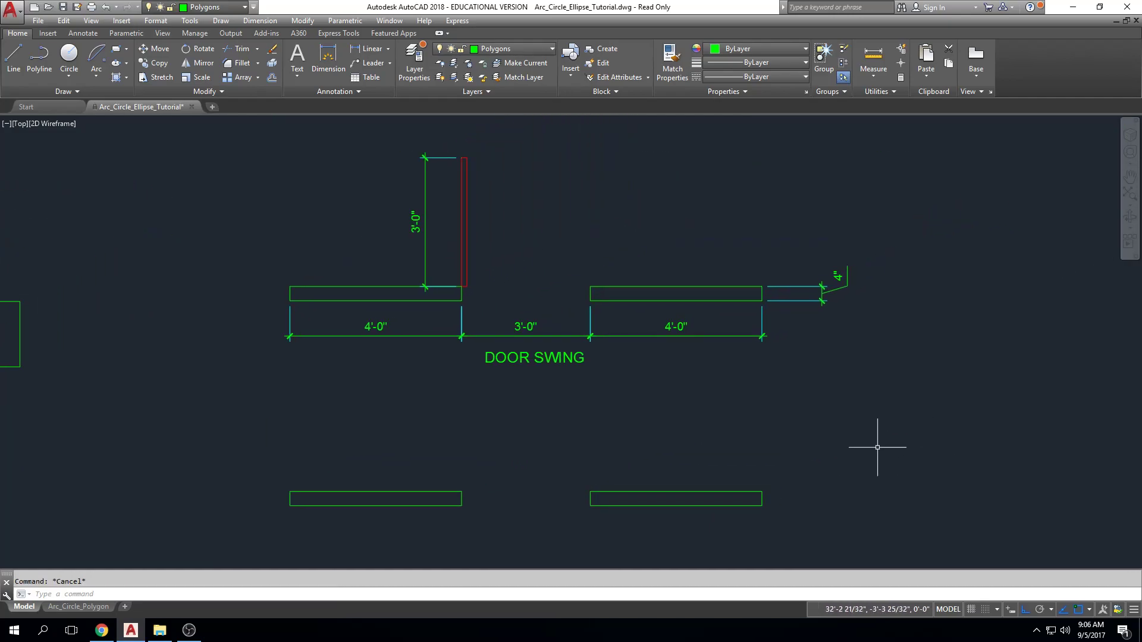
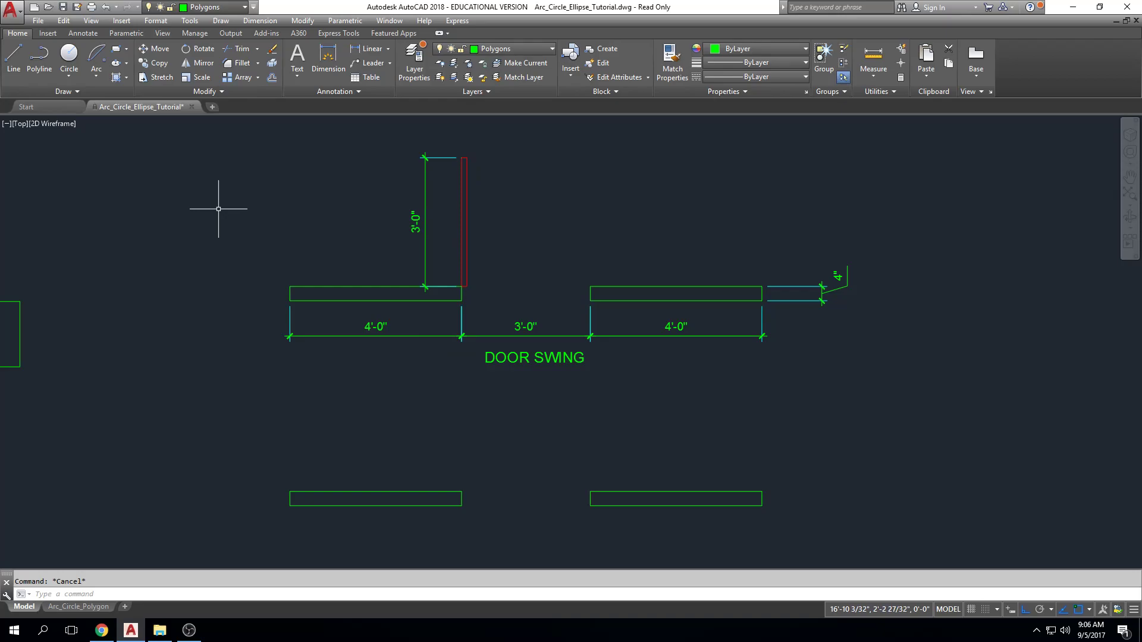
Step: Outline the door leaf with lines from the new left wall's upper-right corner: 3' up, 2 right, 36 down and back to the start
left_click(13, 58)
scroll(467, 440, "up", 5)
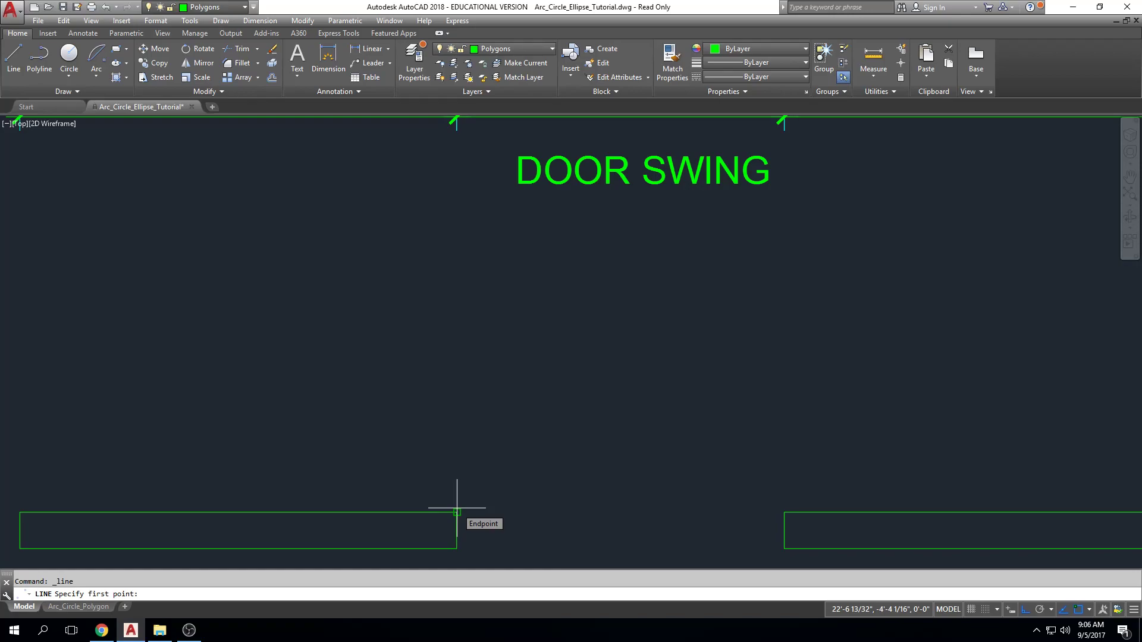
left_click(456, 508)
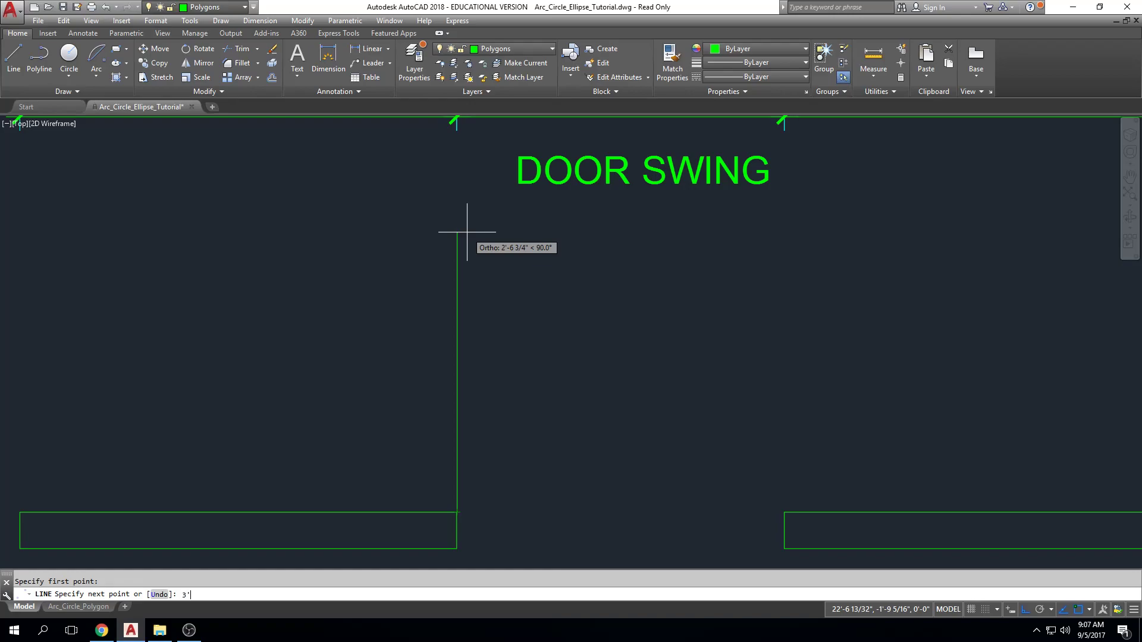
key("Return")
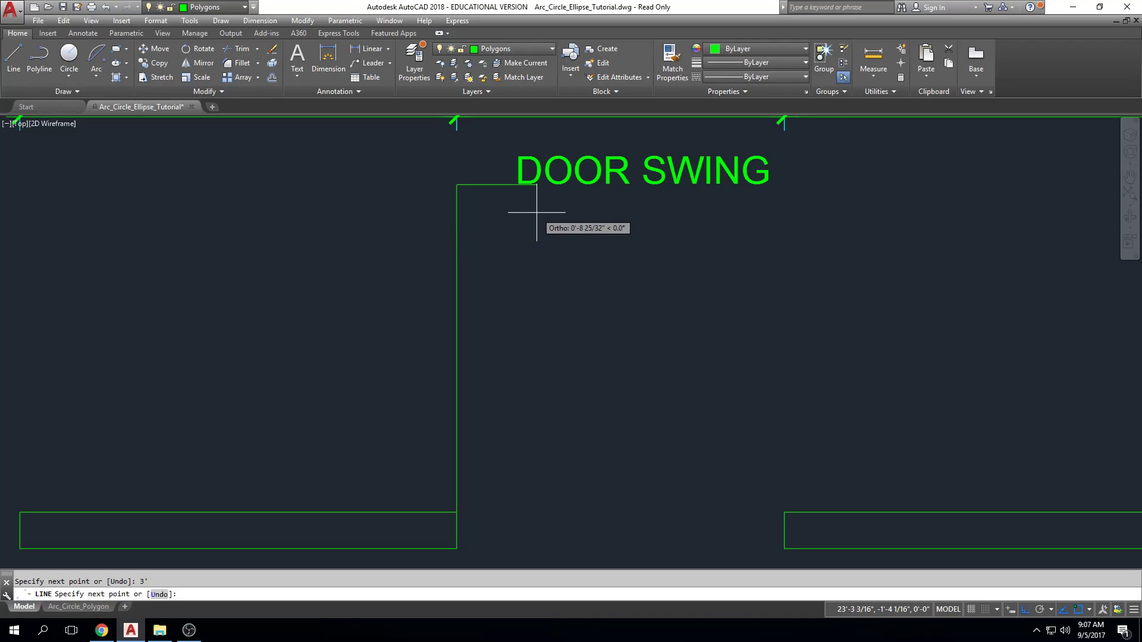
key("Return")
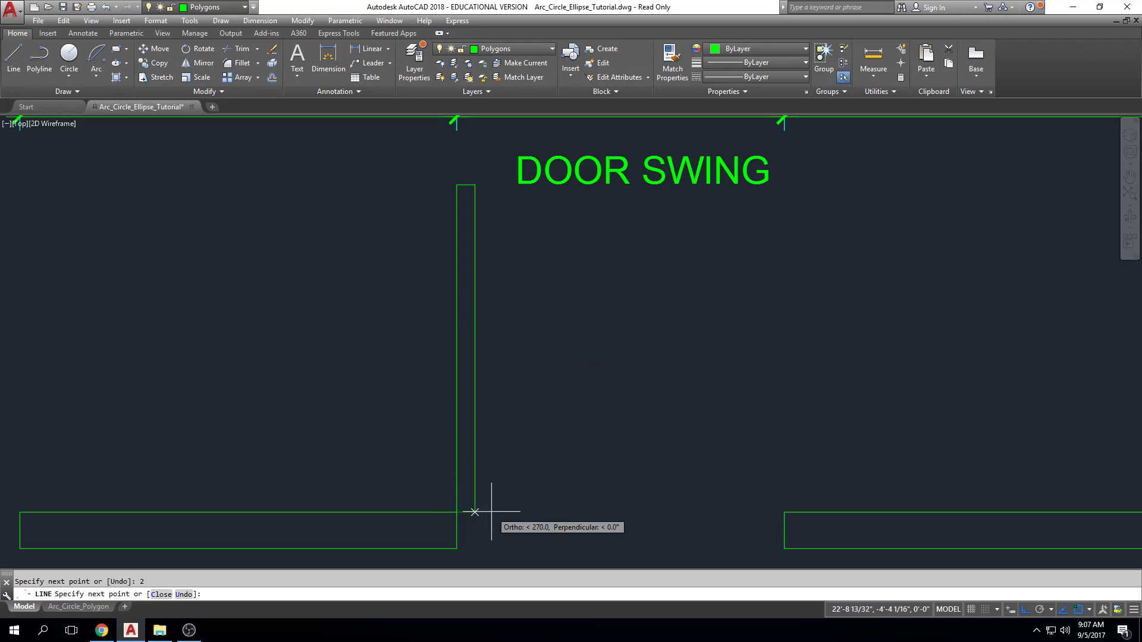
type("36")
key("Return")
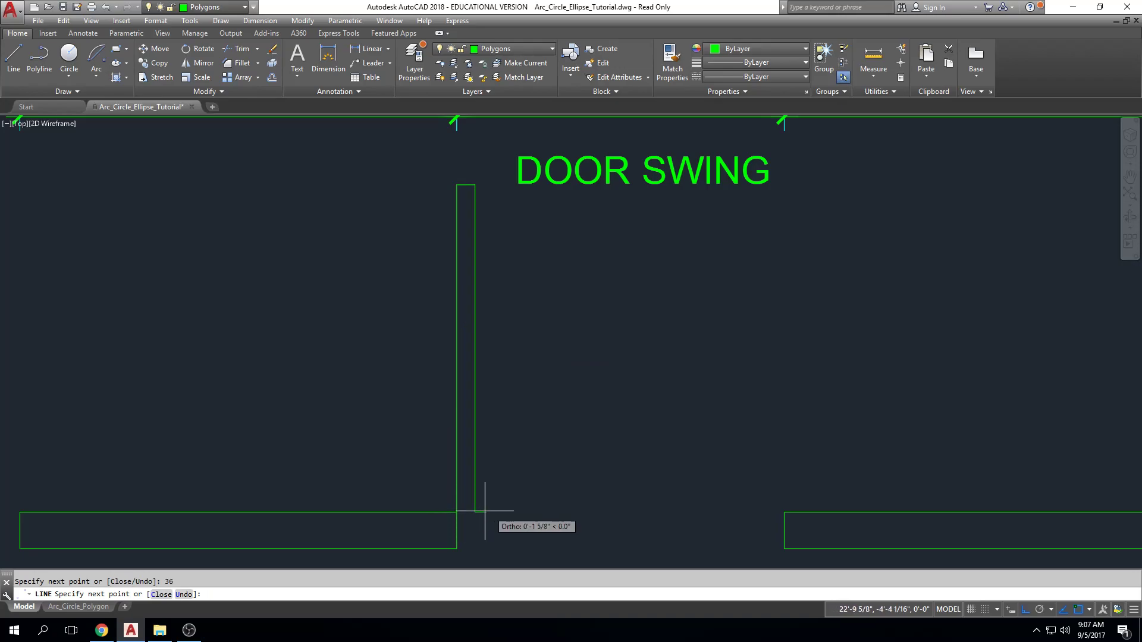
left_click(466, 512)
key("Escape")
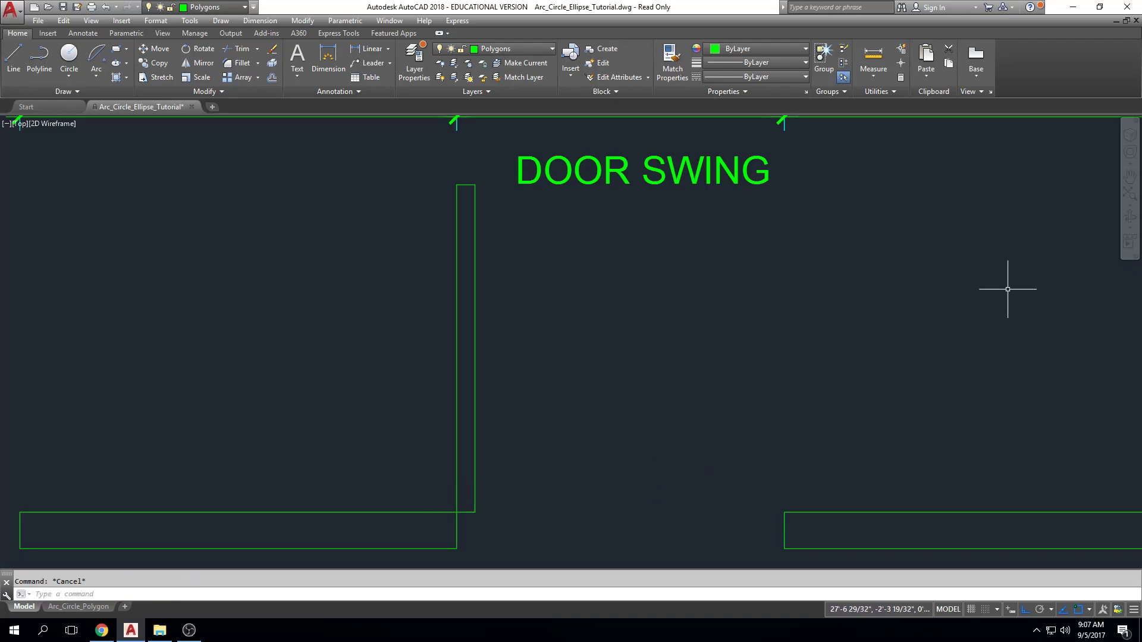
Step: Draw a Start, Center, End arc from the new right wall's upper-left corner, centred on the hinge corner, to the door leaf's top
scroll(816, 363, "down", 2)
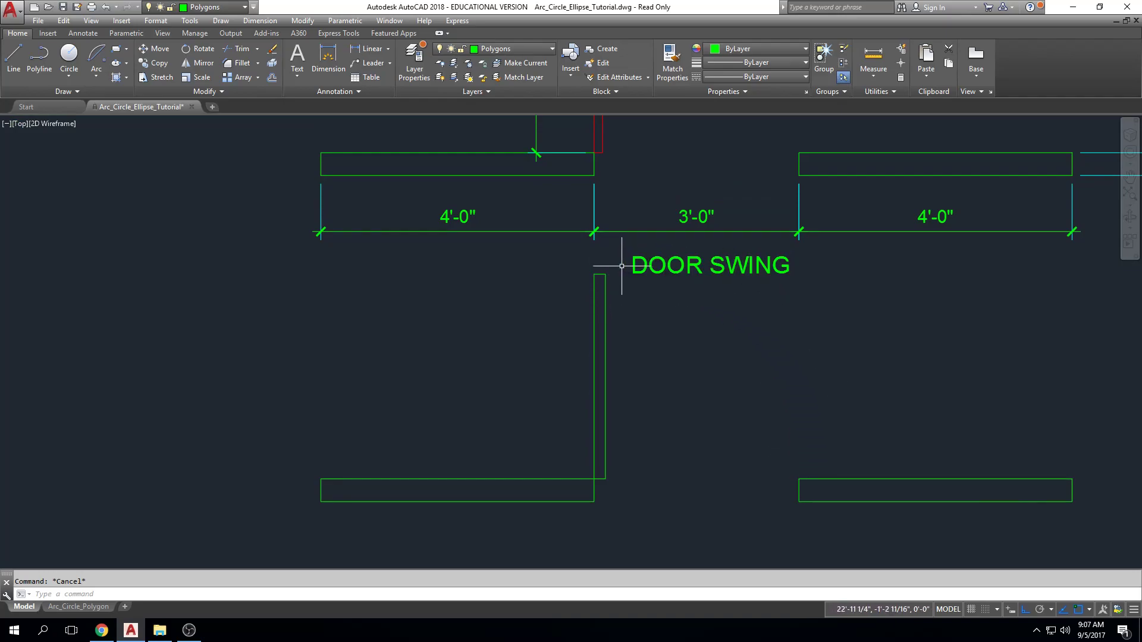
left_click(96, 75)
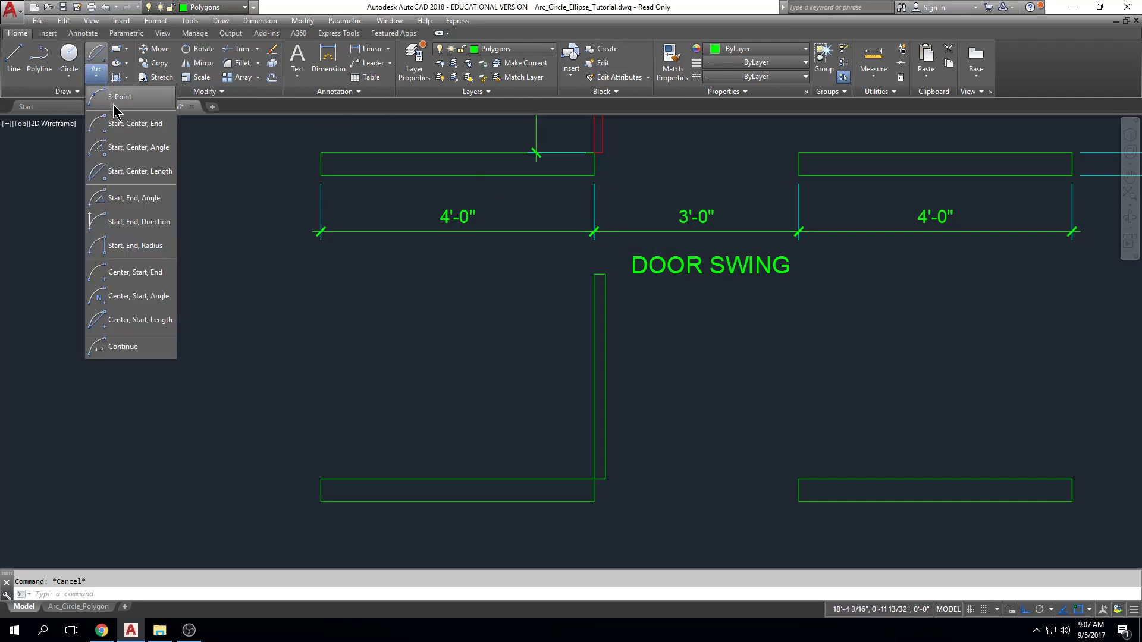
left_click(153, 124)
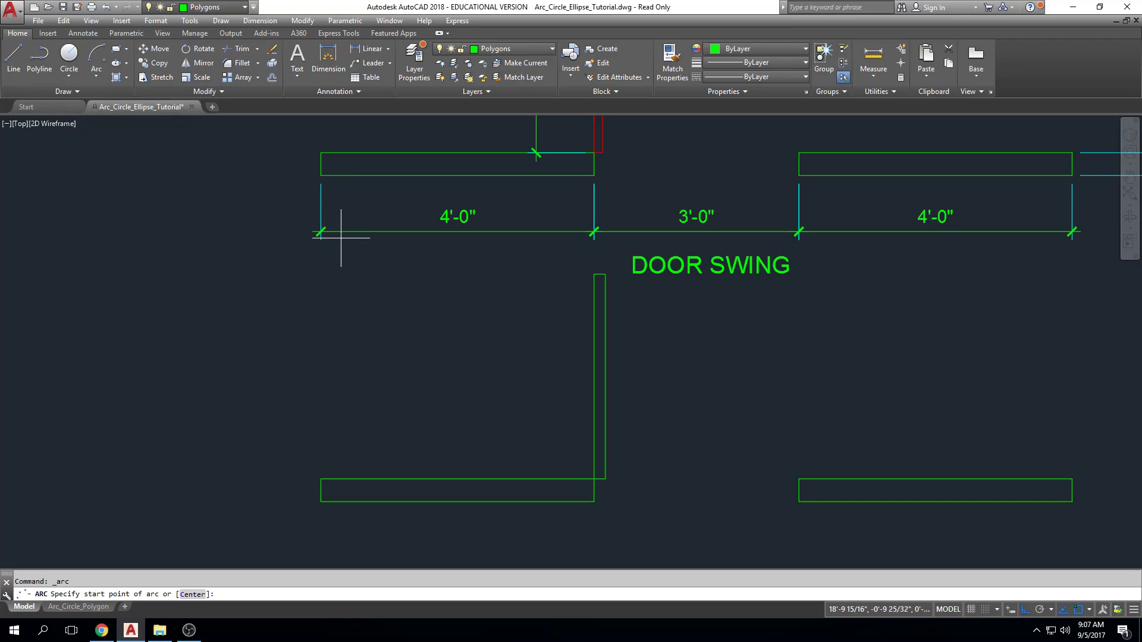
left_click(798, 479)
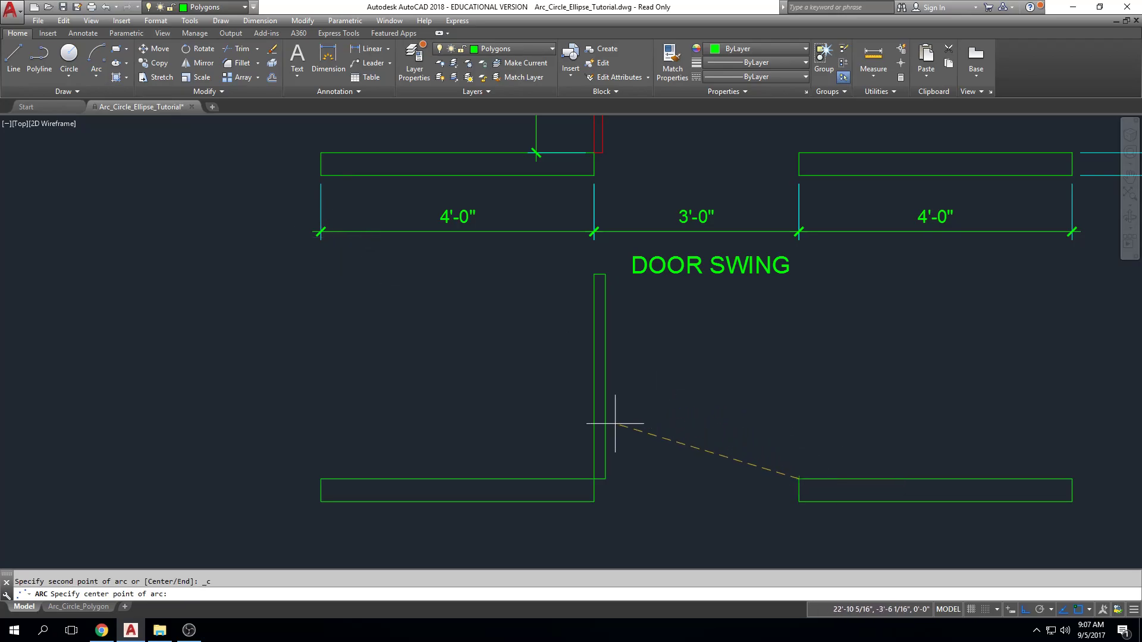
left_click(594, 479)
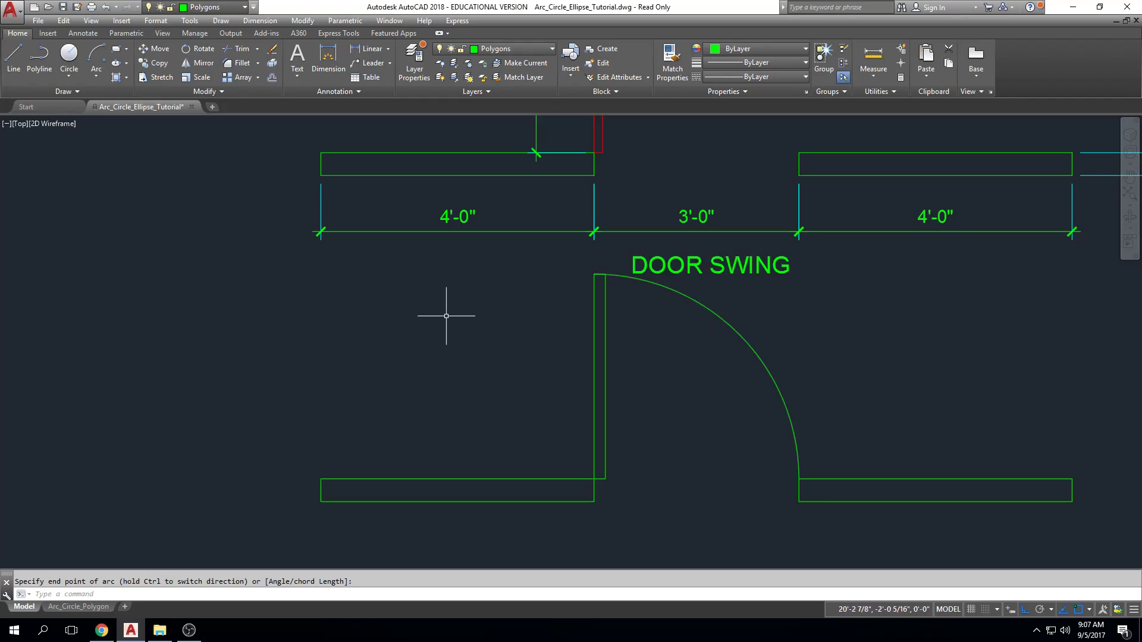
Step: Erase the new door swing arc
scroll(654, 345, "down", 3)
middle_click_drag(739, 377, 668, 377)
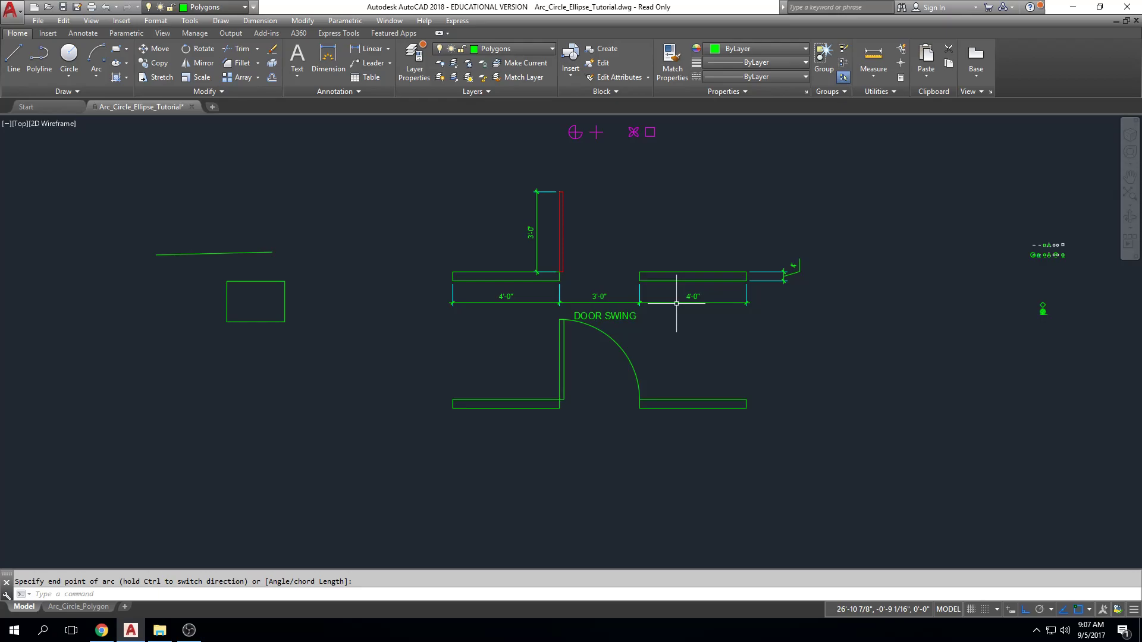
key("Escape")
left_click(631, 348)
left_click(604, 364)
key("Delete")
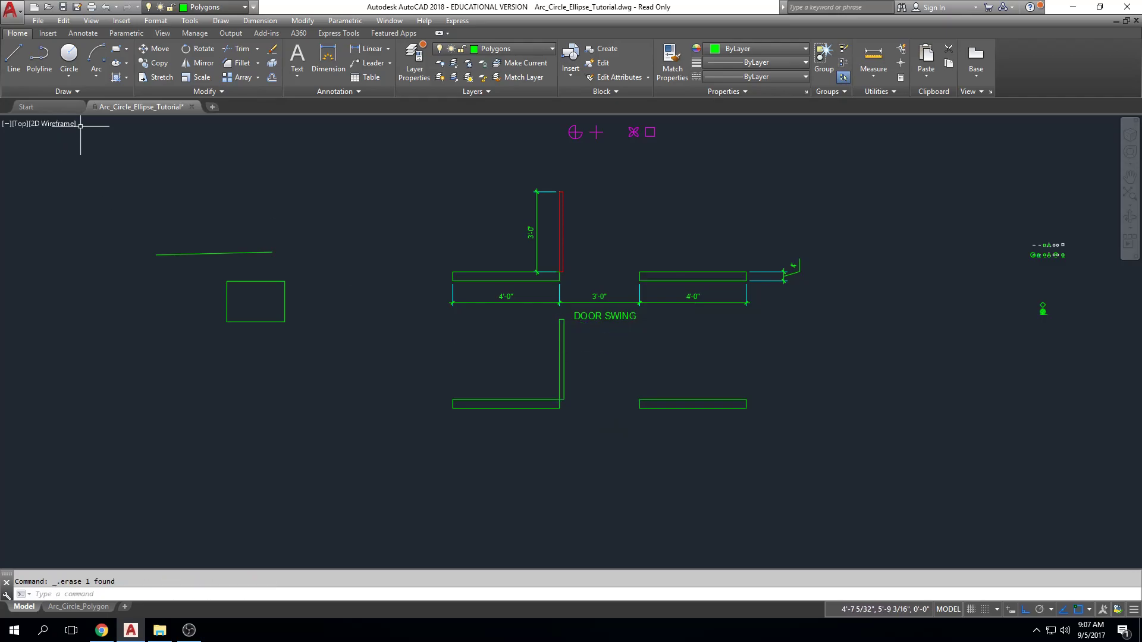
Step: Redraw the swing as a Start, Center, End arc from the right wall's upper-left corner, centred on the hinge corner, to the leaf's upper-left corner
left_click(102, 73)
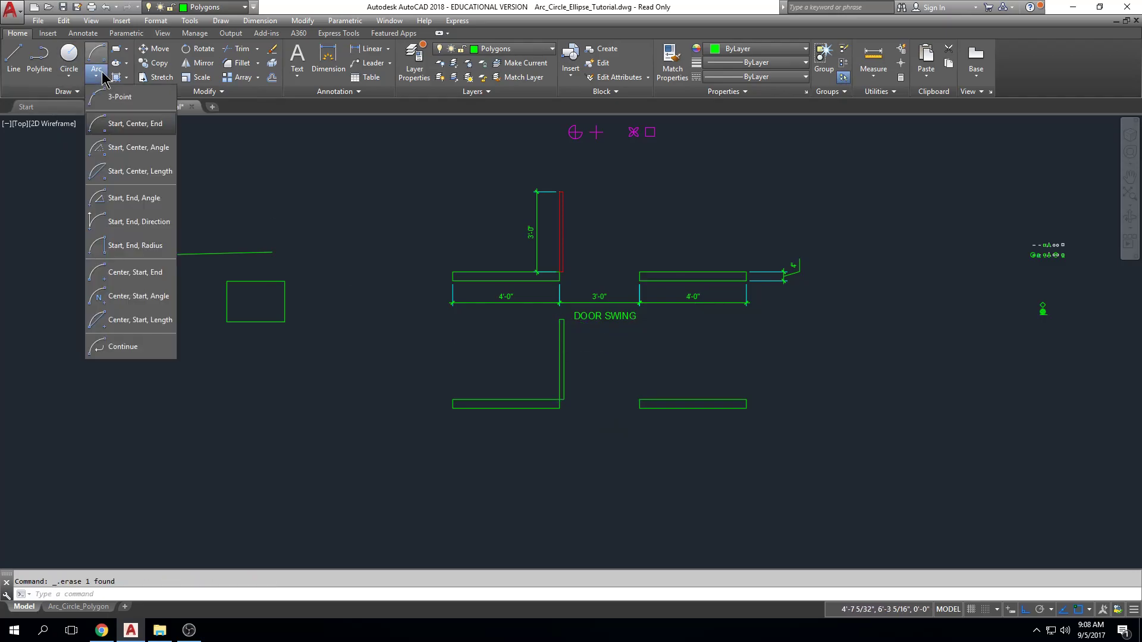
left_click(149, 124)
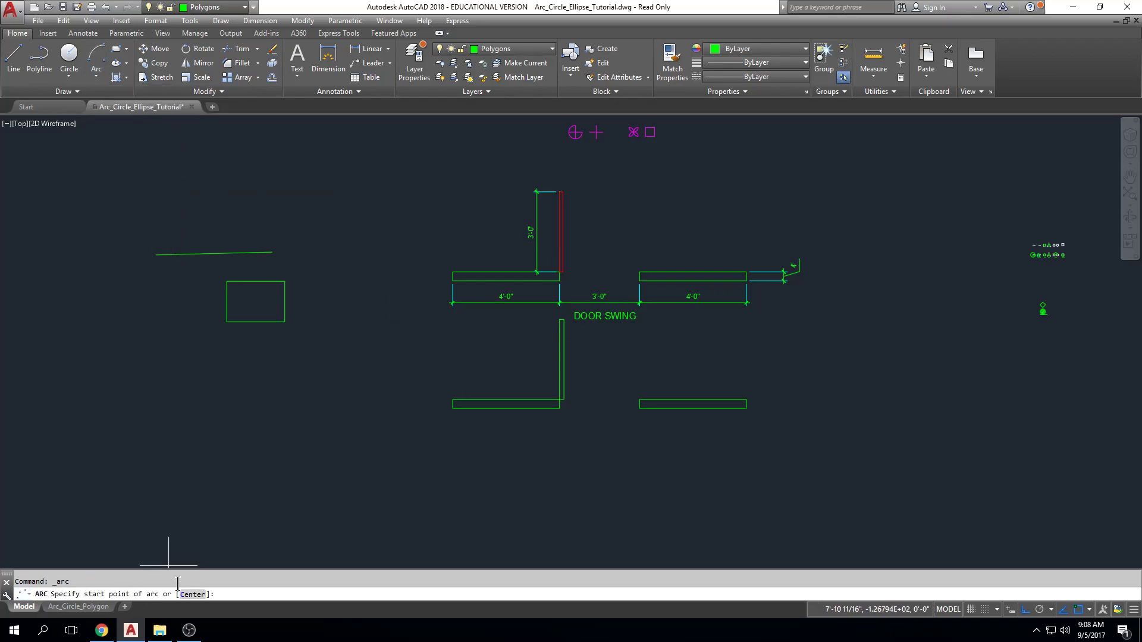
scroll(628, 411, "up", 2)
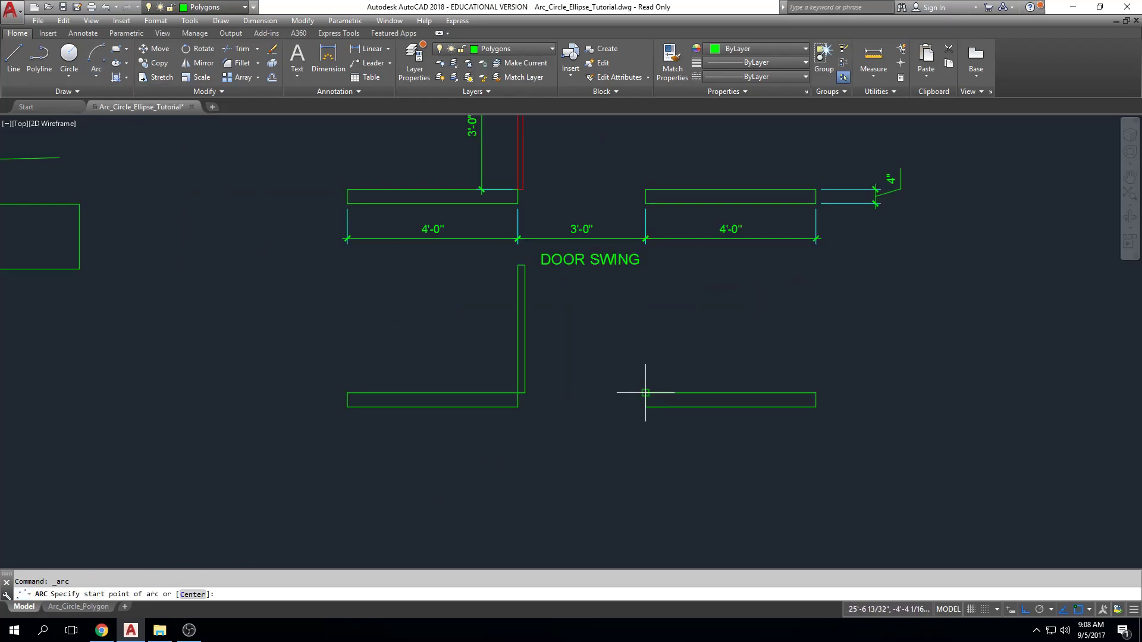
left_click(645, 392)
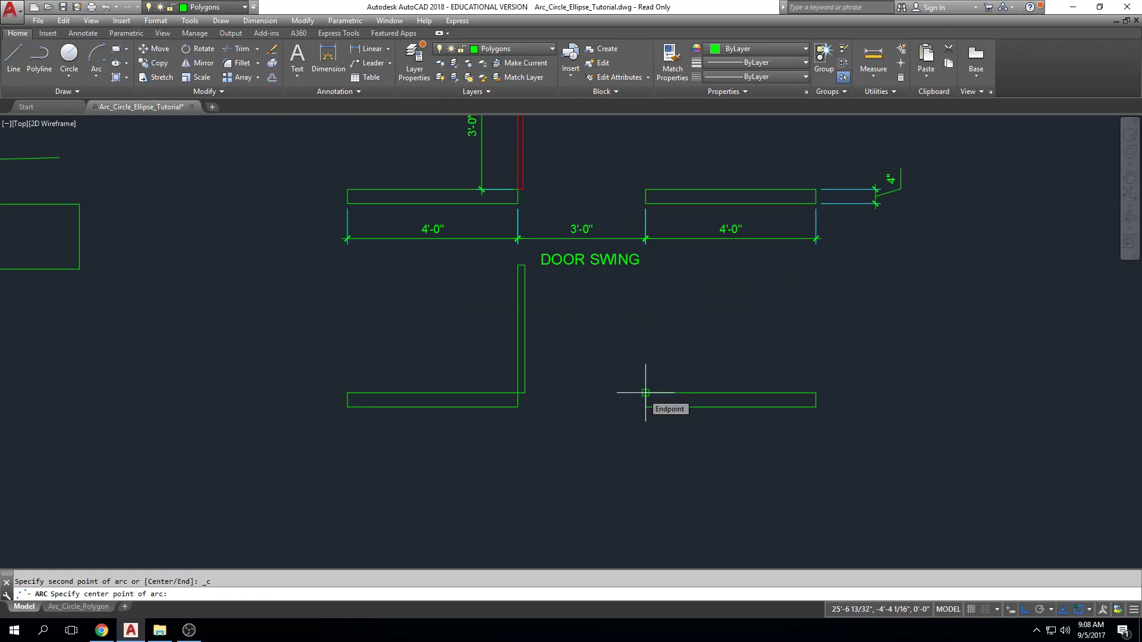
left_click(517, 393)
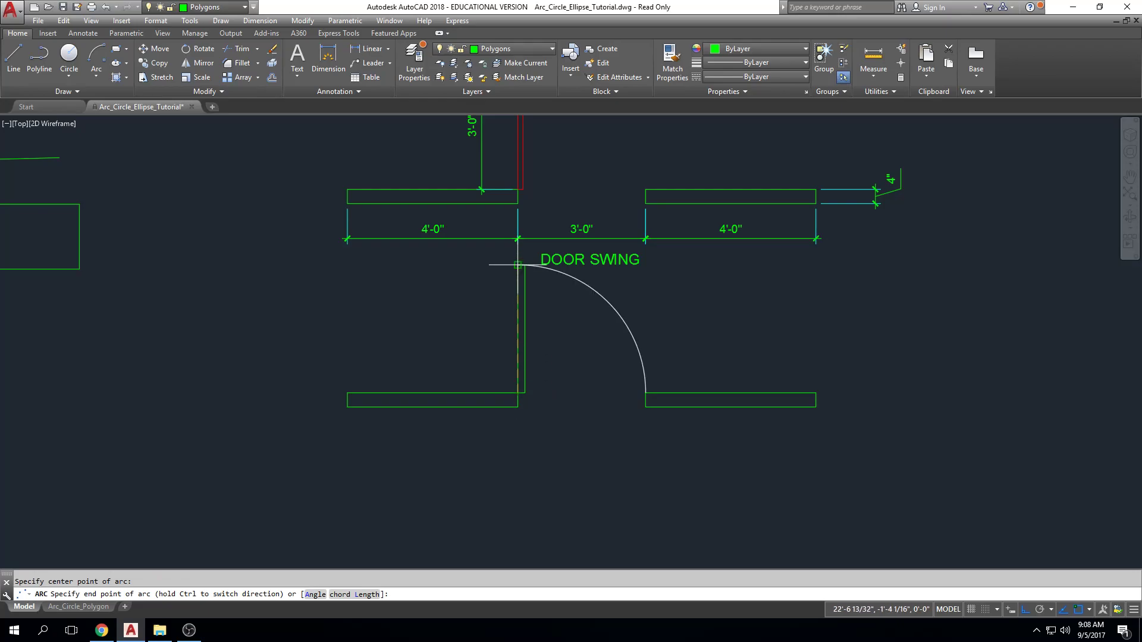
left_click(517, 264)
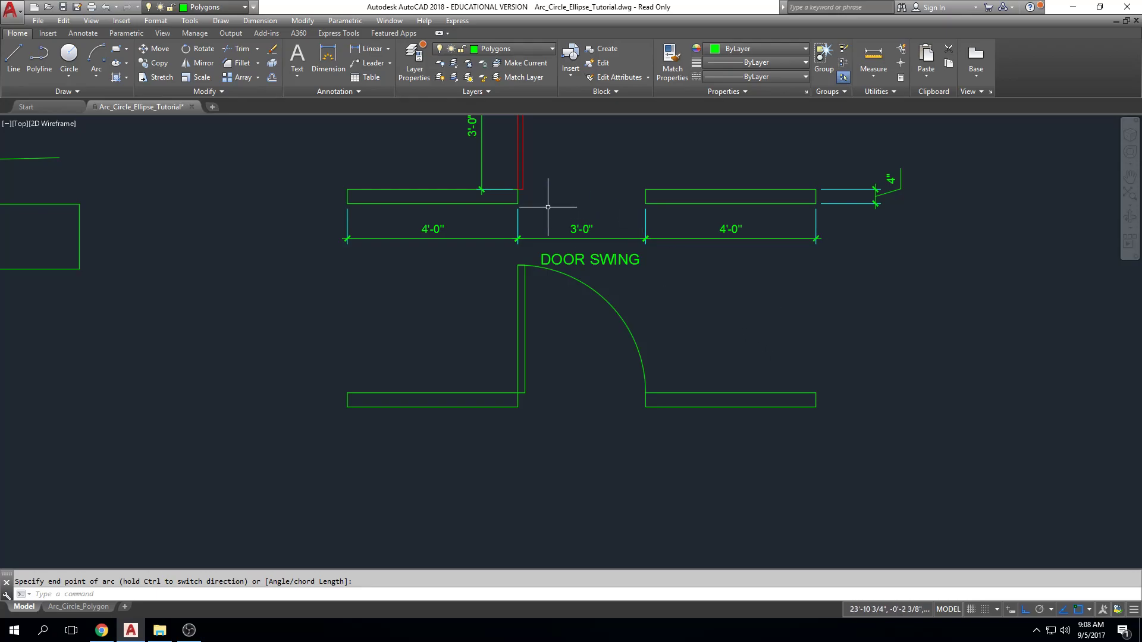
left_click(69, 59)
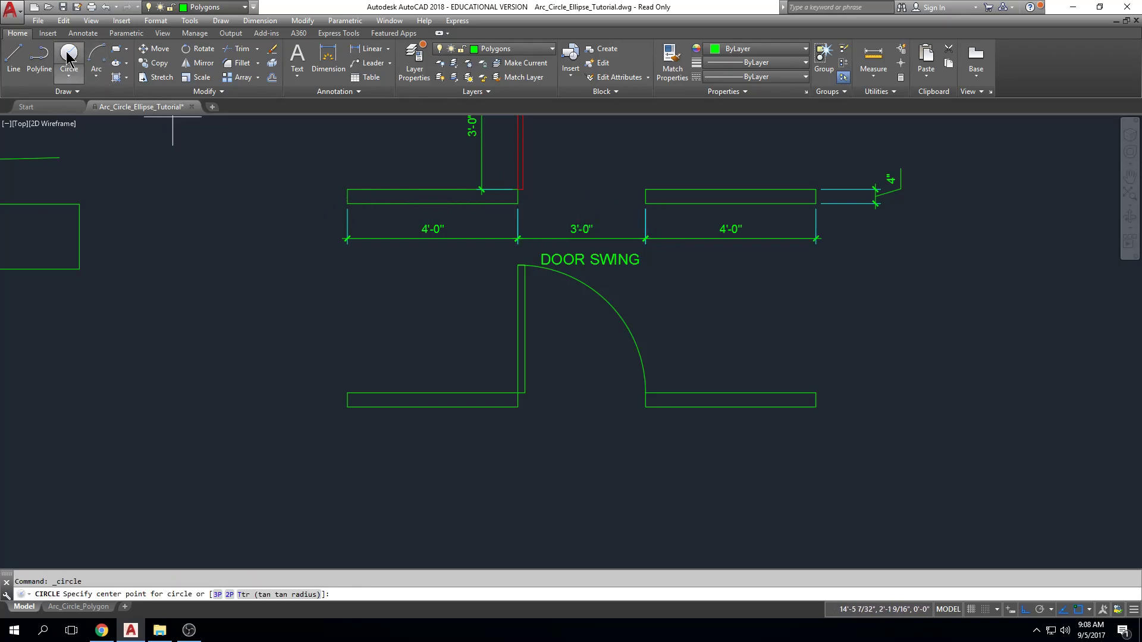
left_click(518, 393)
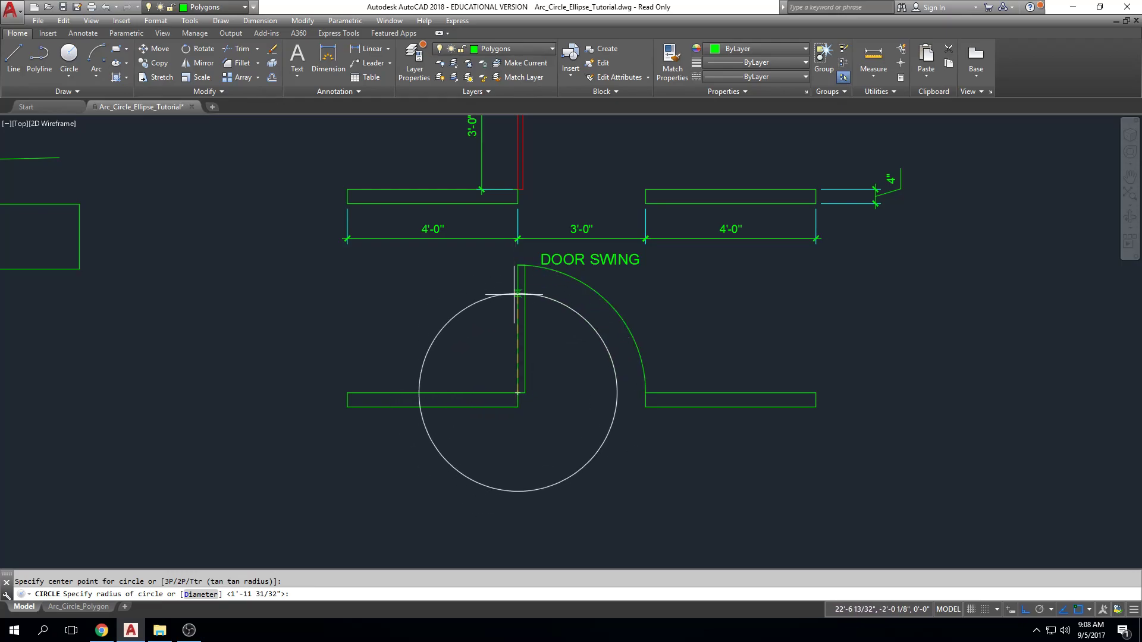
key("Escape")
key("Escape")
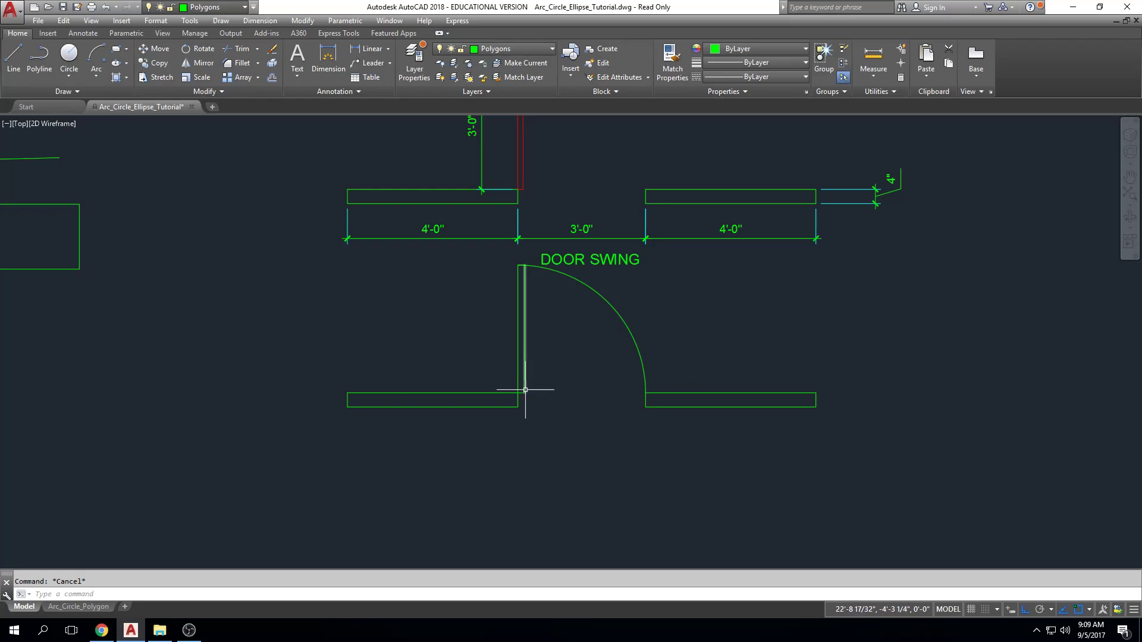
mouse_move(519, 370)
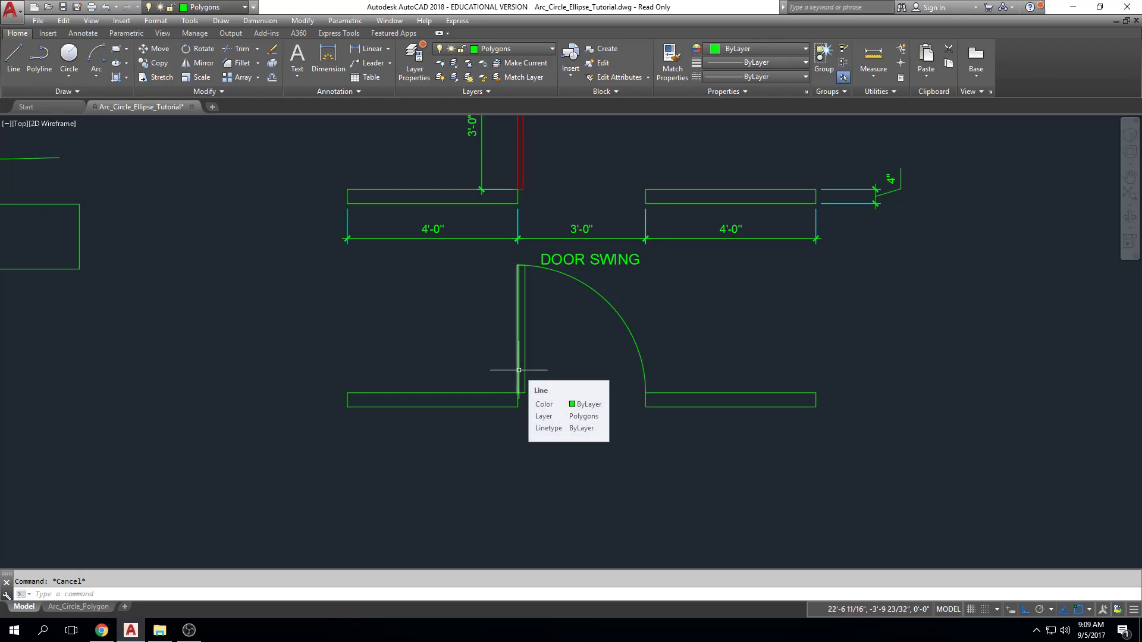
mouse_move(866, 359)
middle_mouse_down()
mouse_move(818, 436)
mouse_move(784, 458)
middle_mouse_up()
scroll(784, 458, "down", 6)
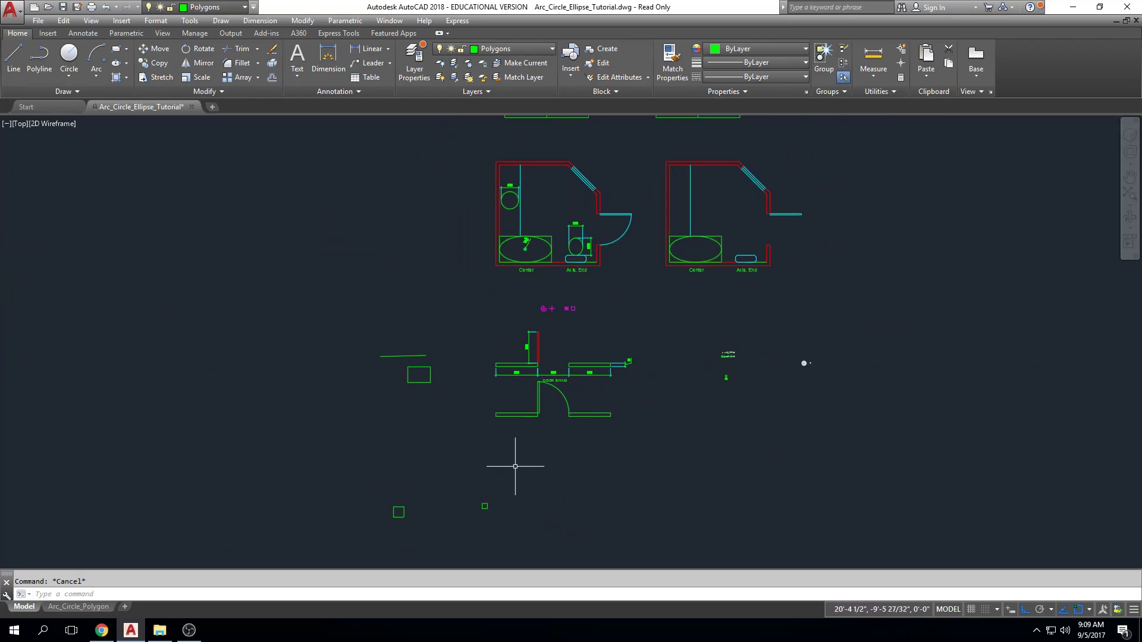
scroll(513, 449, "up", 2)
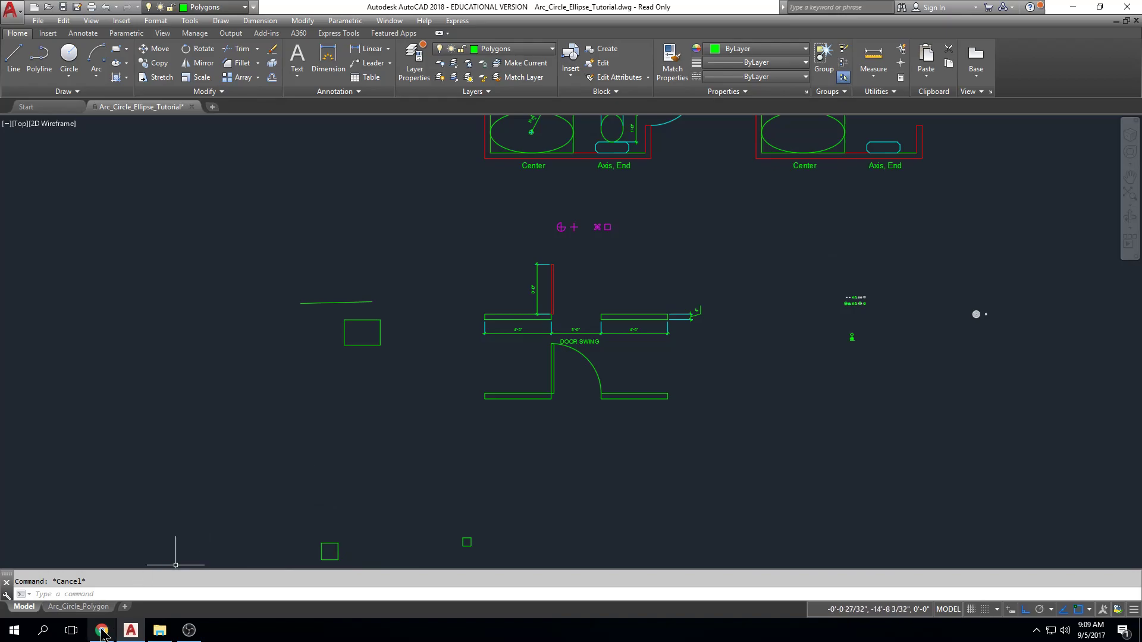
Step: Switch to File Explorer, look through the drawing files in the Arch 1310 Drawings folder, and return to AutoCAD
left_click(159, 629)
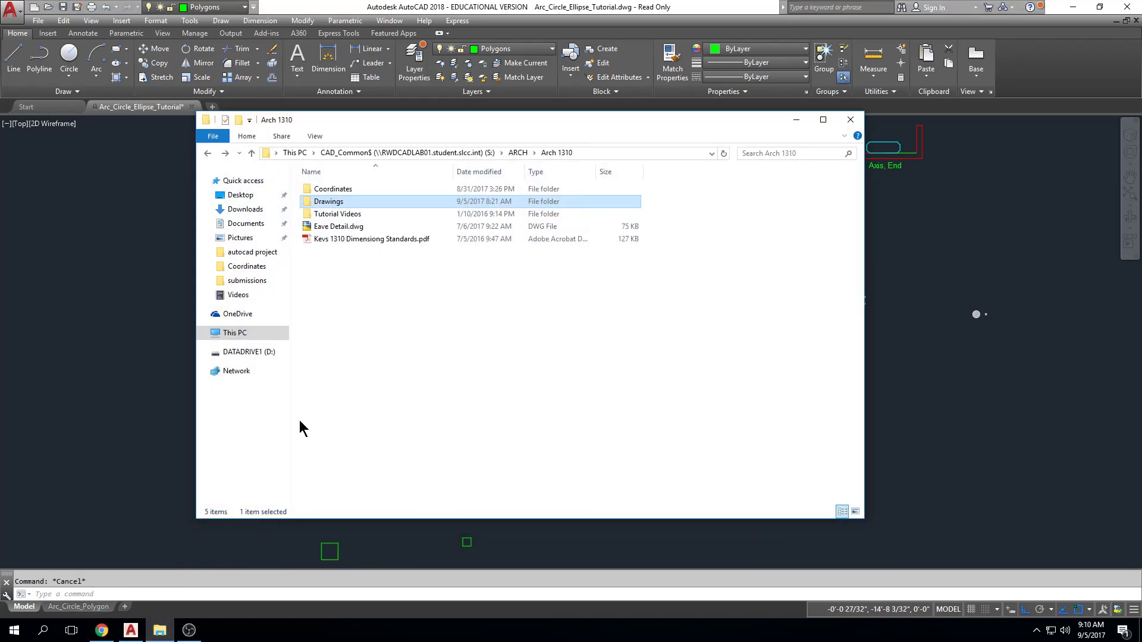
double_click(328, 202)
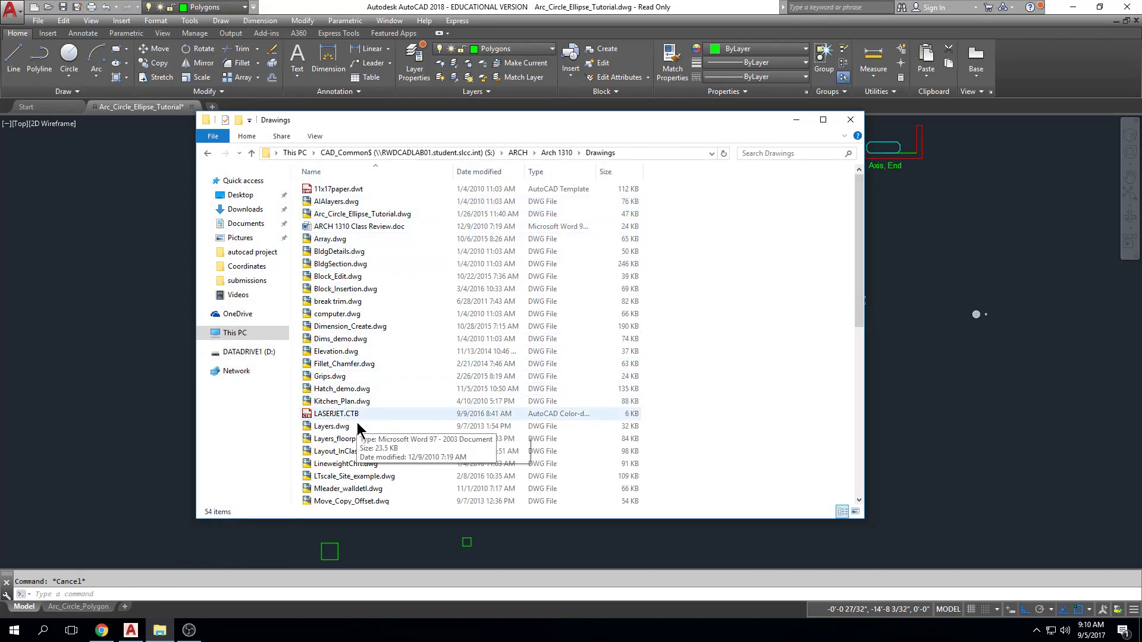
scroll(358, 441, "down", 1)
scroll(357, 442, "down", 2)
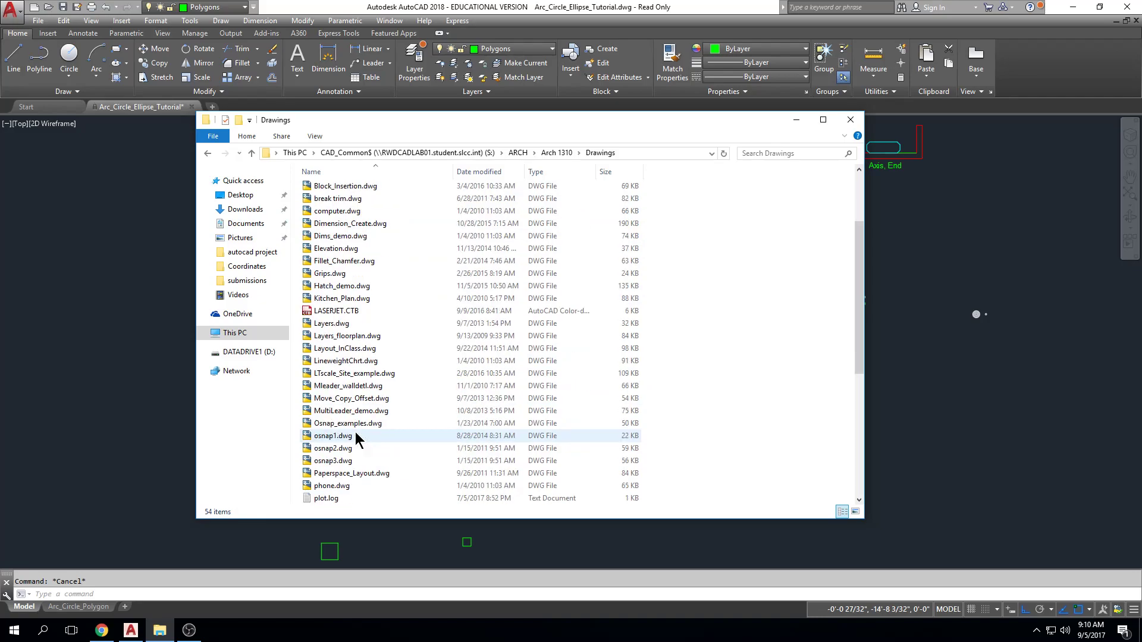
scroll(357, 441, "up", 3)
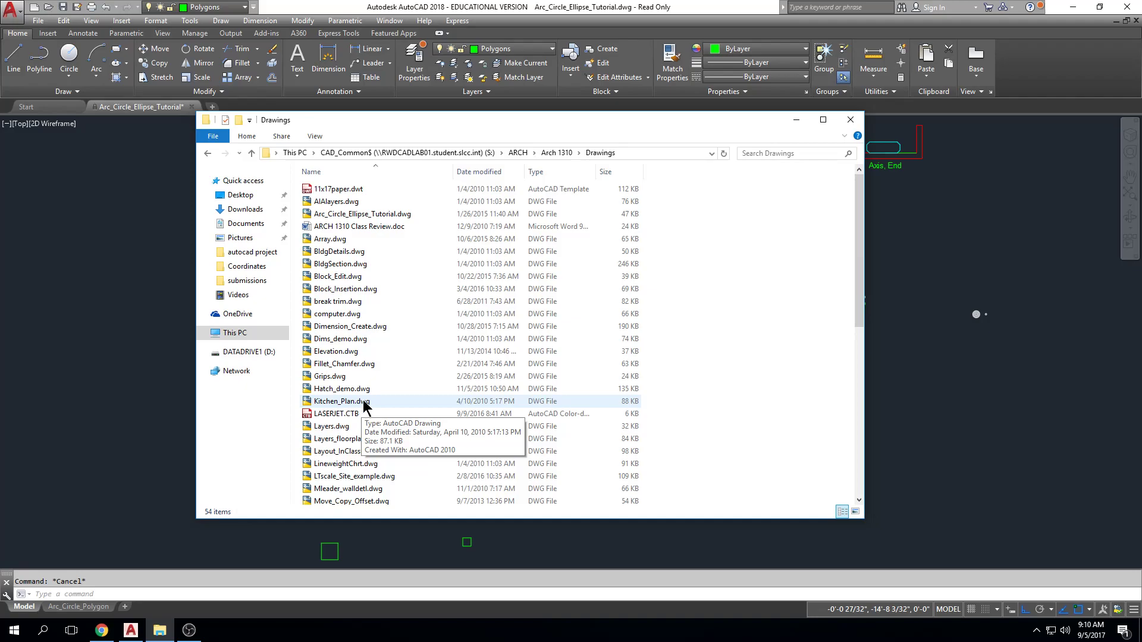
left_click(796, 120)
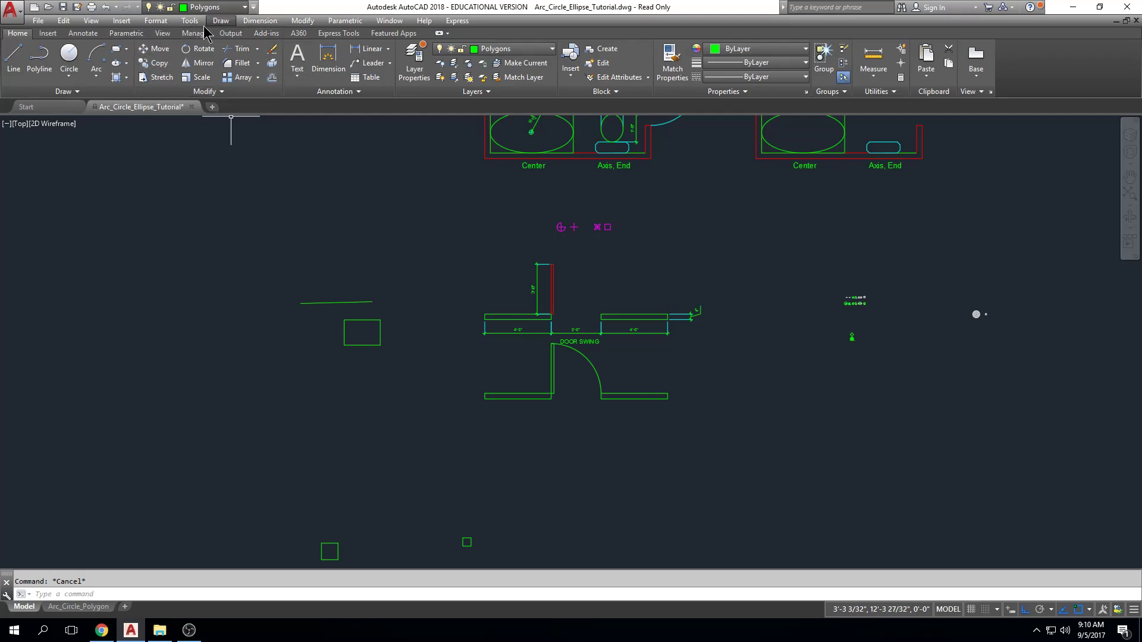
left_click(234, 91)
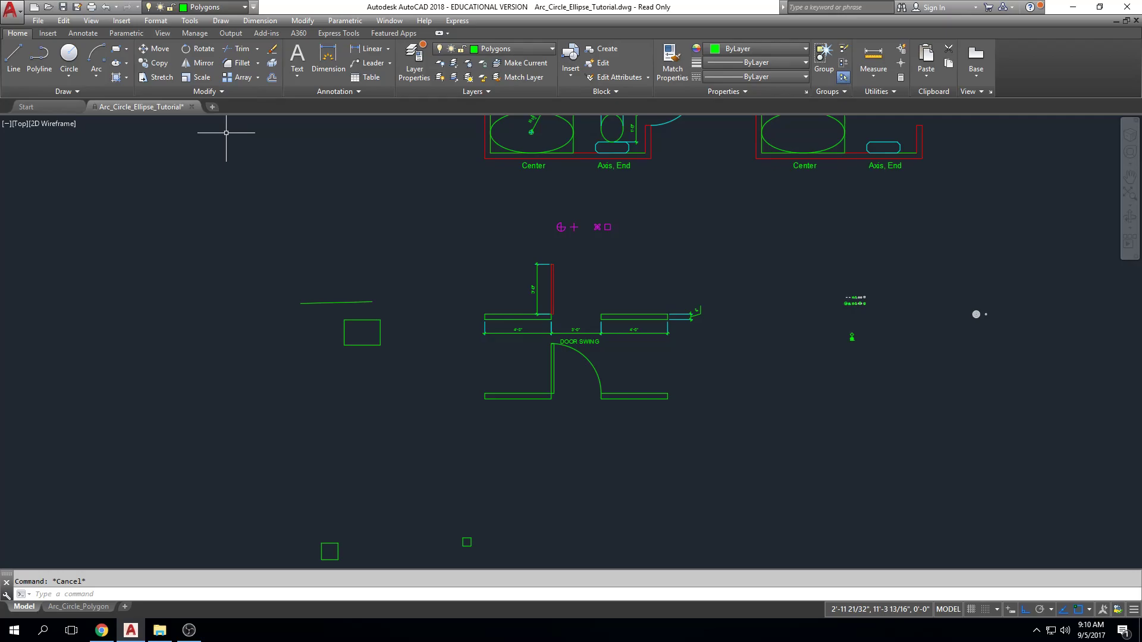
left_click(167, 64)
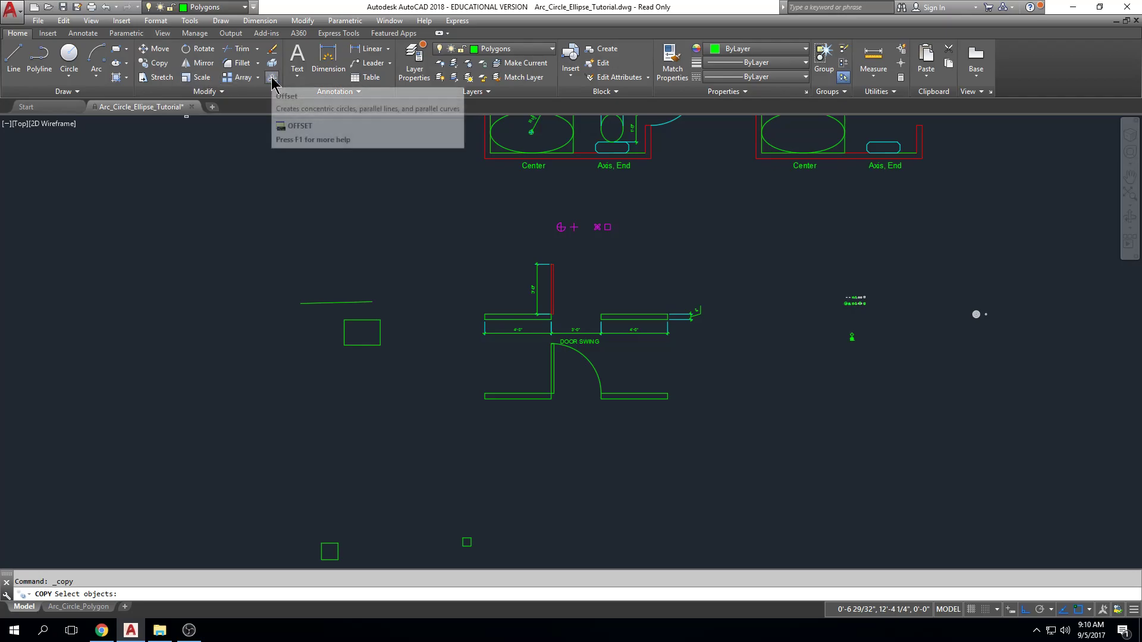
key("Escape")
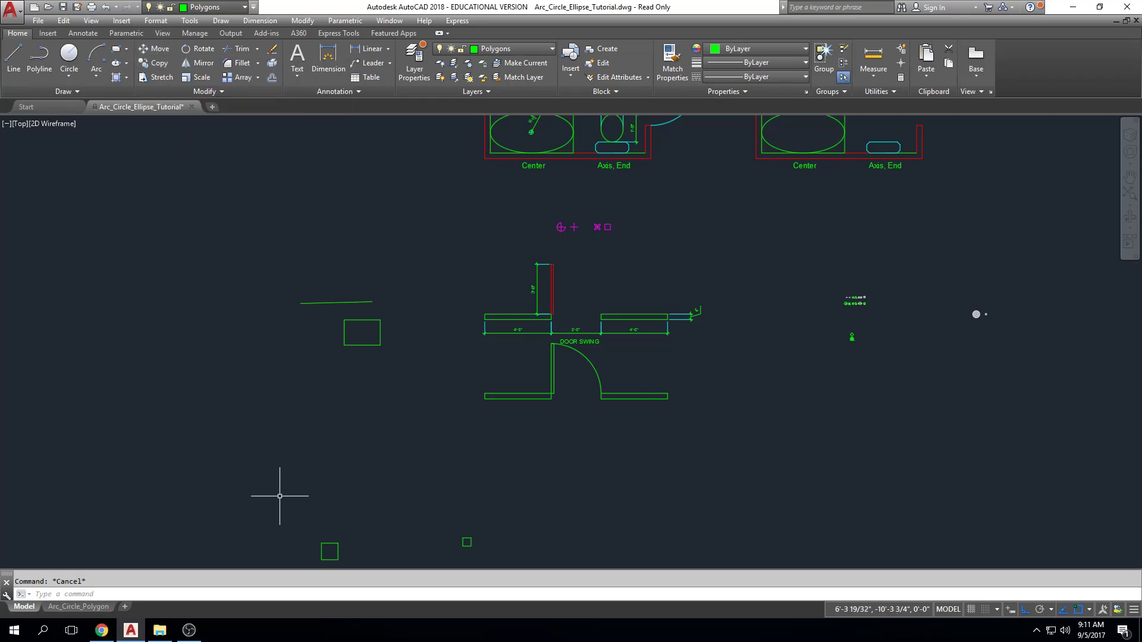
left_click(232, 594)
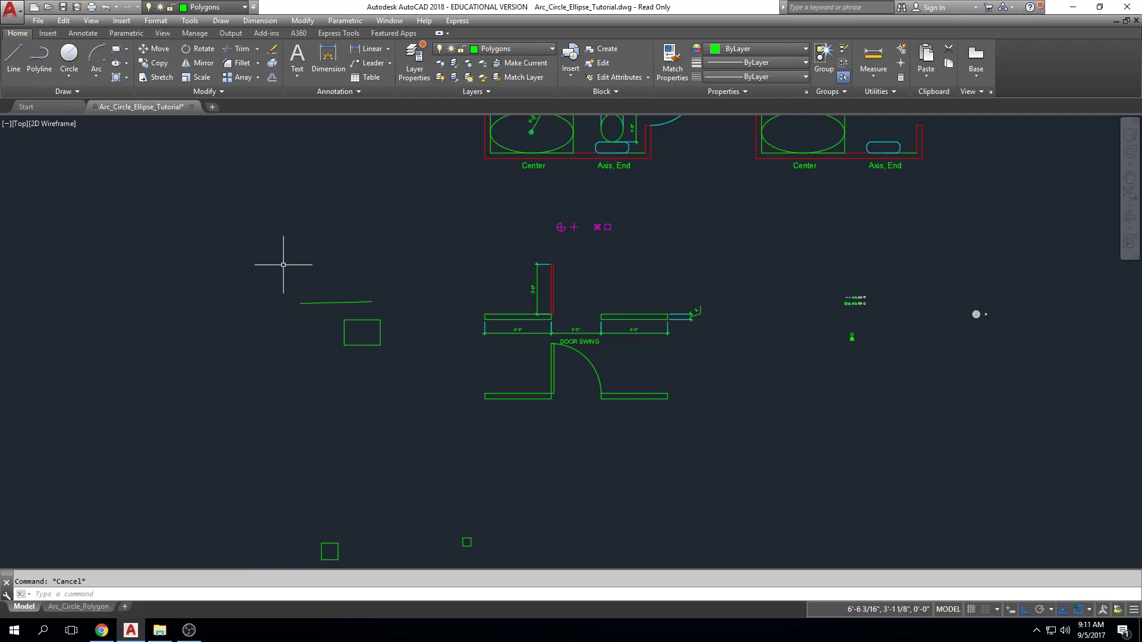
left_click(222, 21)
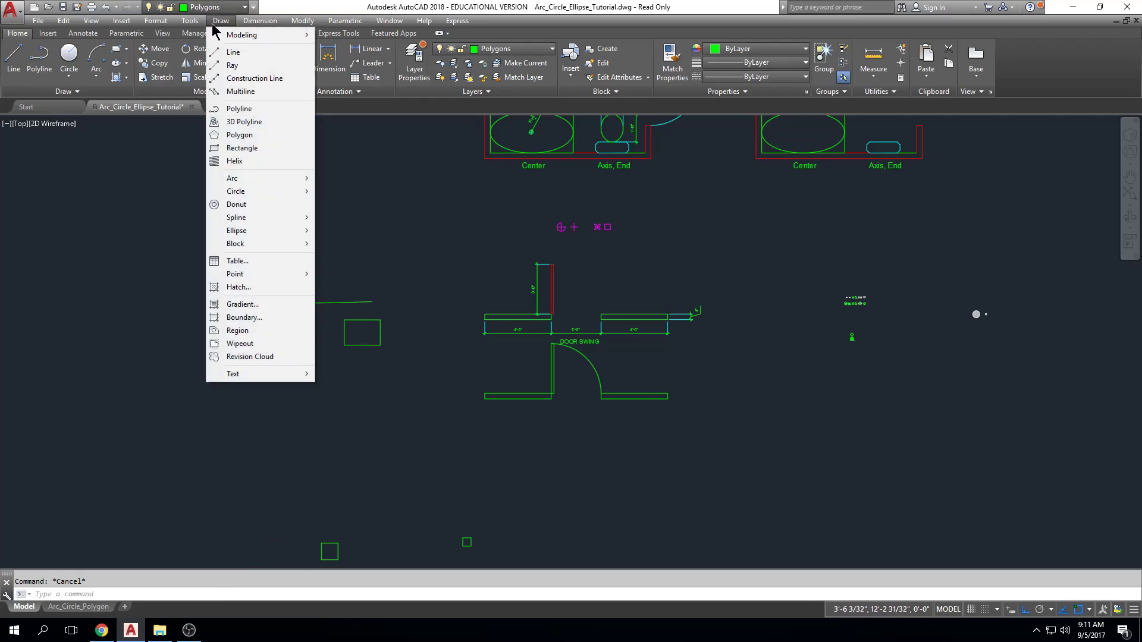
mouse_move(304, 24)
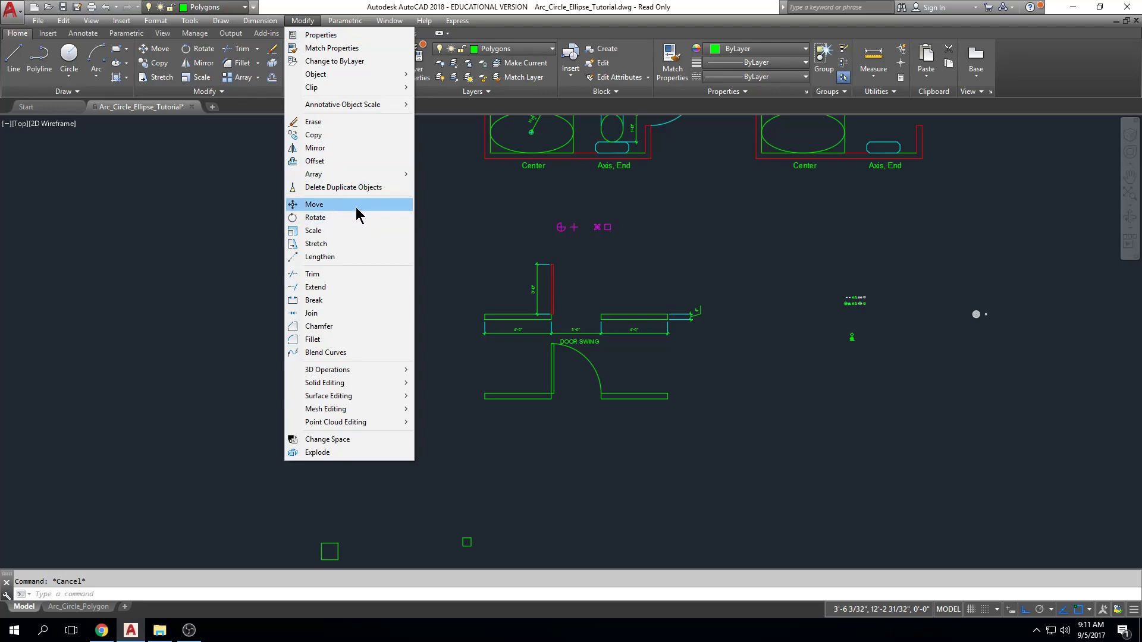
key("Escape")
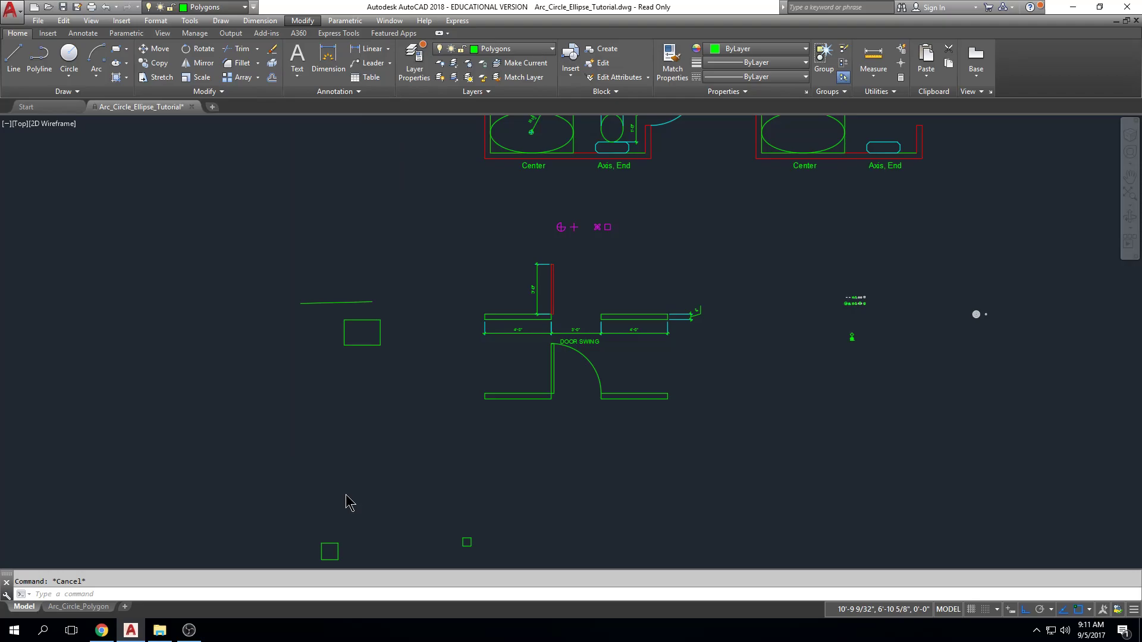
left_click(208, 581)
type("m")
key("Return")
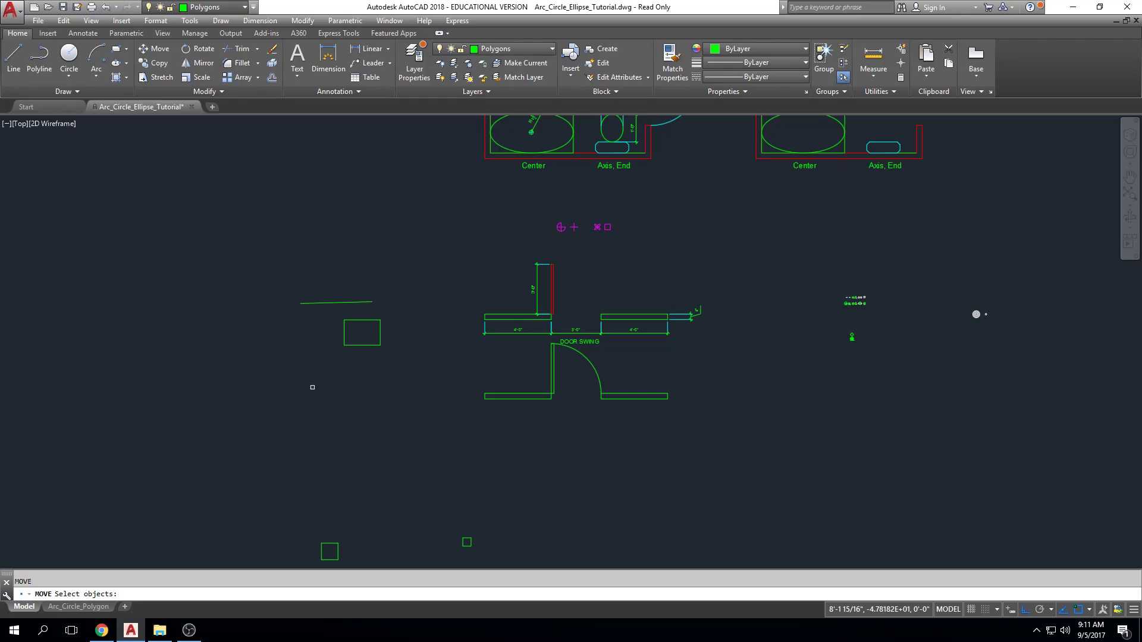
key("Escape")
Step: Select the rectangle below the sloped line with a crossing window, and clear the selection
scroll(343, 403, "up", 2)
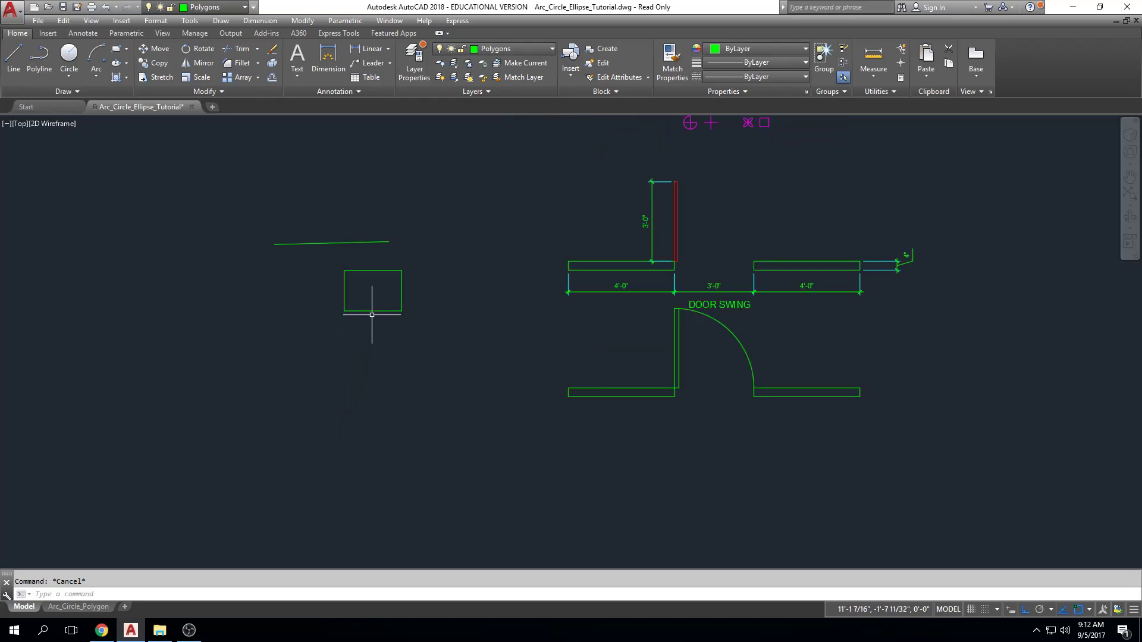
left_click(436, 261)
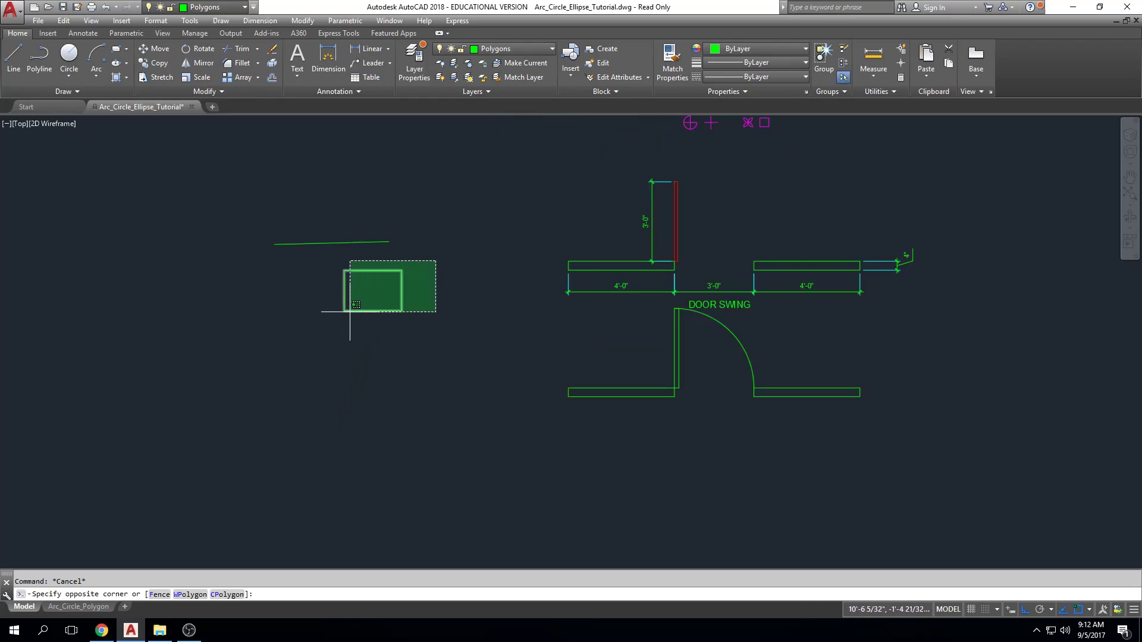
left_click(321, 326)
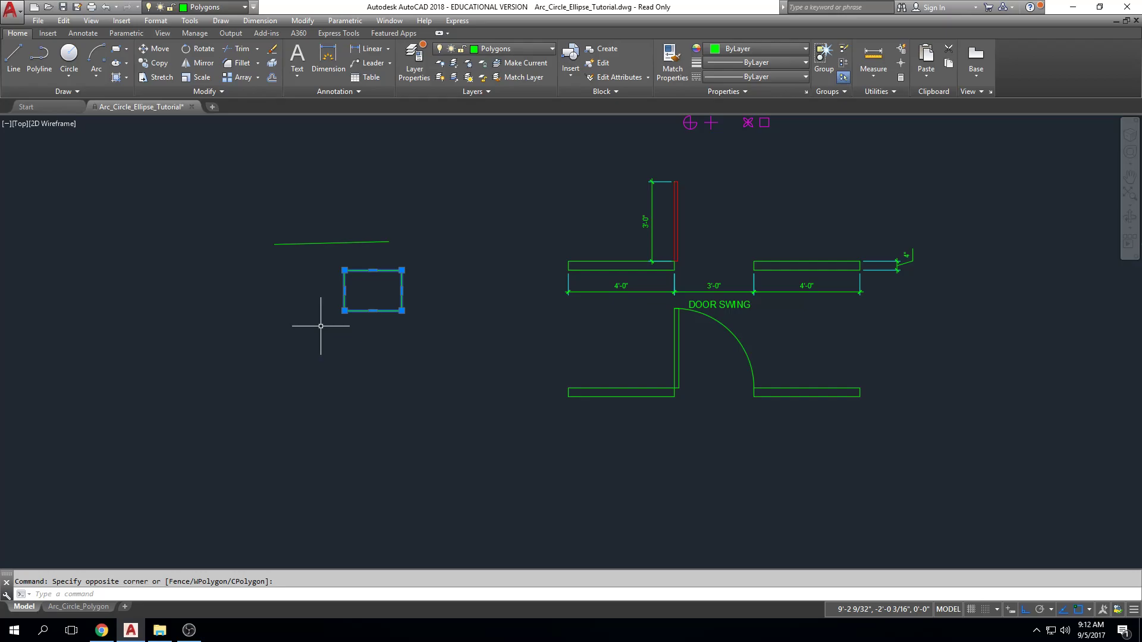
key("Escape")
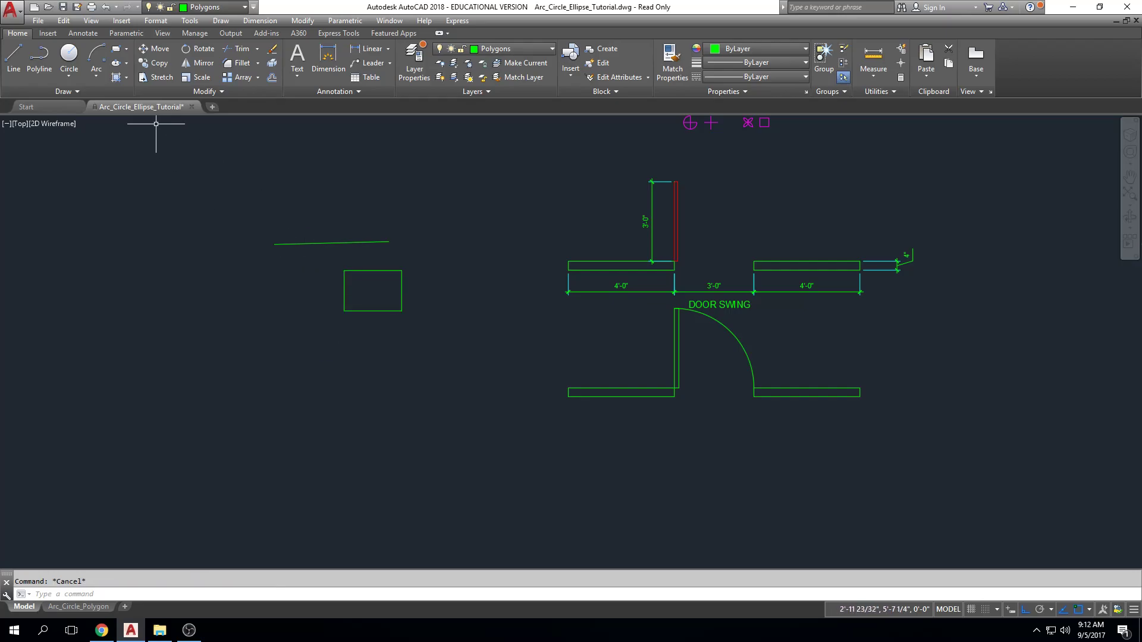
left_click(156, 49)
left_click(464, 216)
left_click(319, 375)
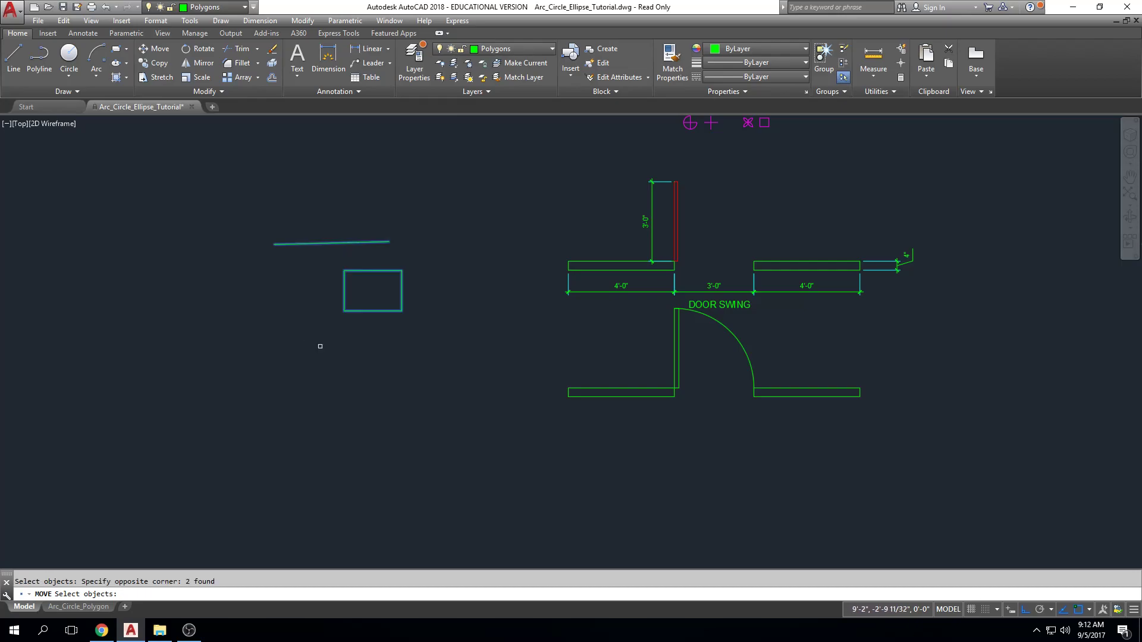
key("Escape")
Step: Select the rectangle below the sloped line first, and Move it horizontally to the right, into the space before the left wall
scroll(387, 263, "up", 4)
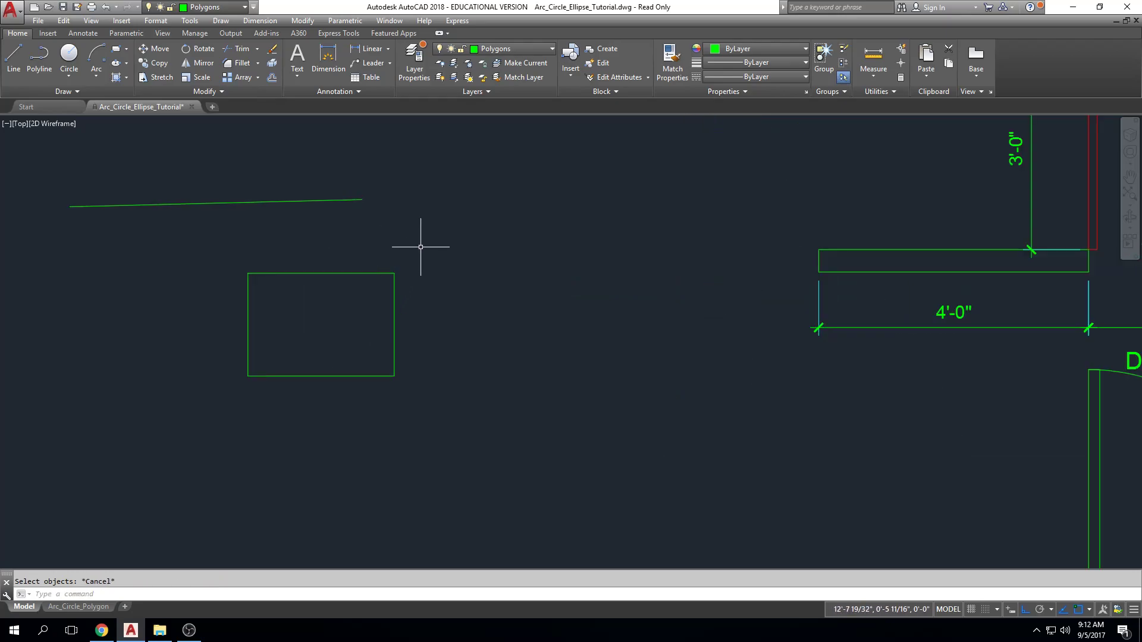
left_click(421, 246)
left_click(164, 419)
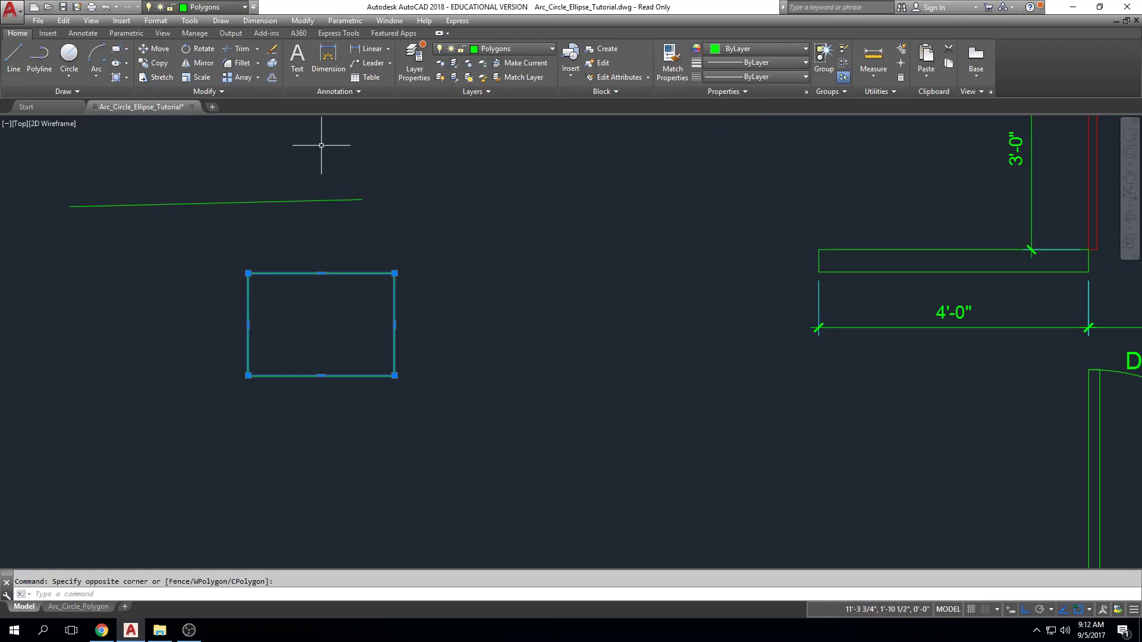
type("m")
key("Return")
left_click(370, 197)
left_click(688, 197)
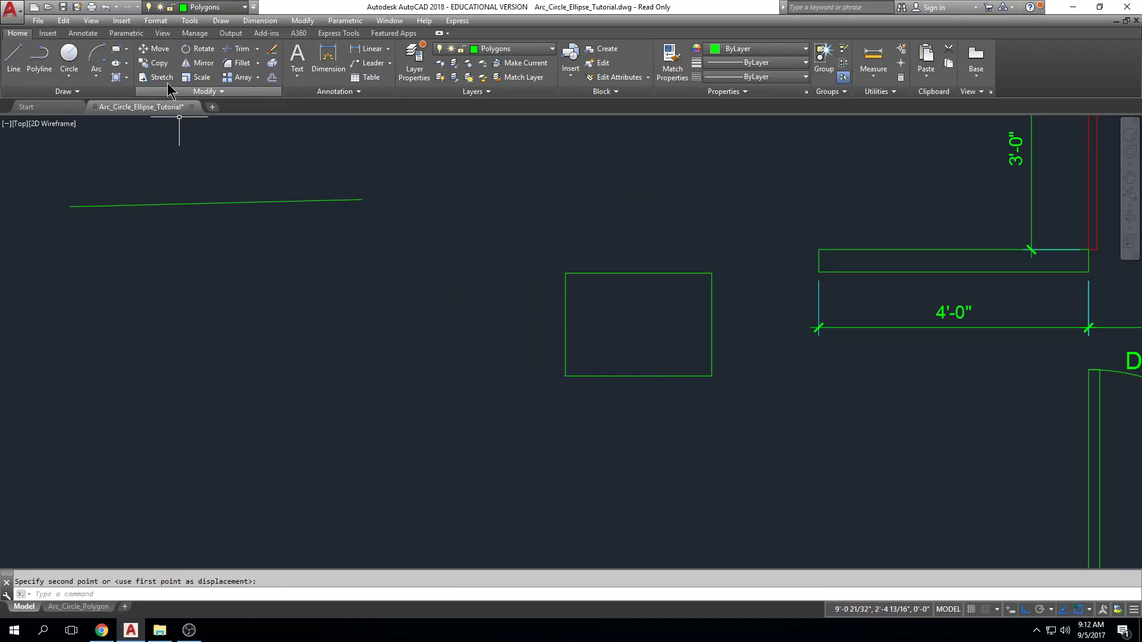
Step: Start Move before selecting, pick the rectangle with a crossing window, and shift it horizontally left to below the sloped line
left_click(156, 49)
left_click(753, 170)
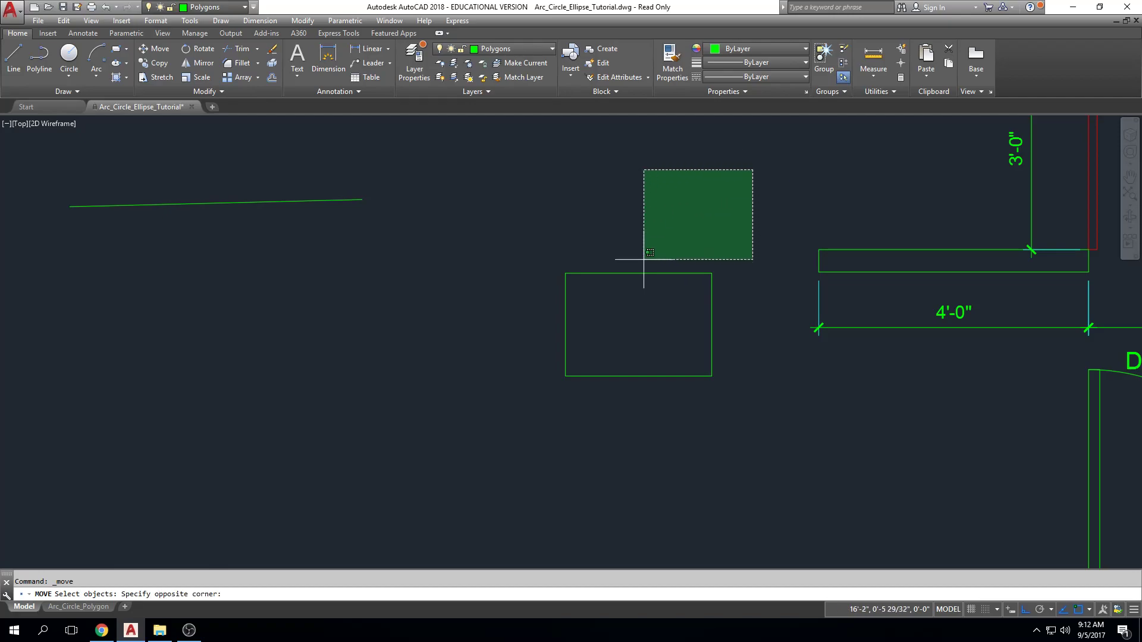
left_click(499, 434)
key("Return")
left_click(530, 322)
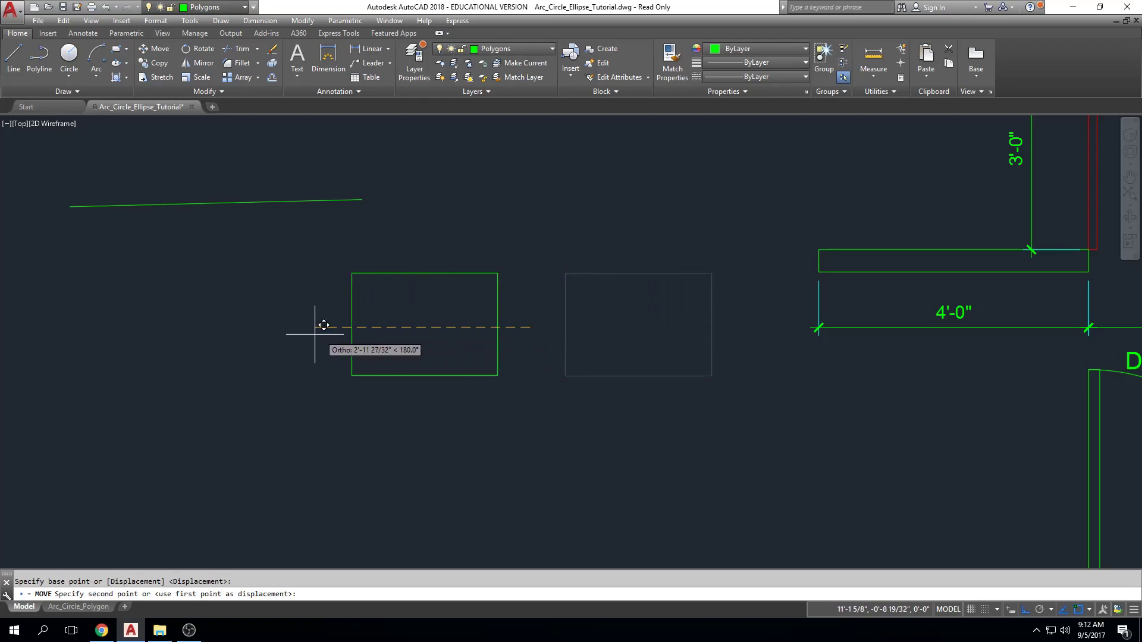
left_click(188, 333)
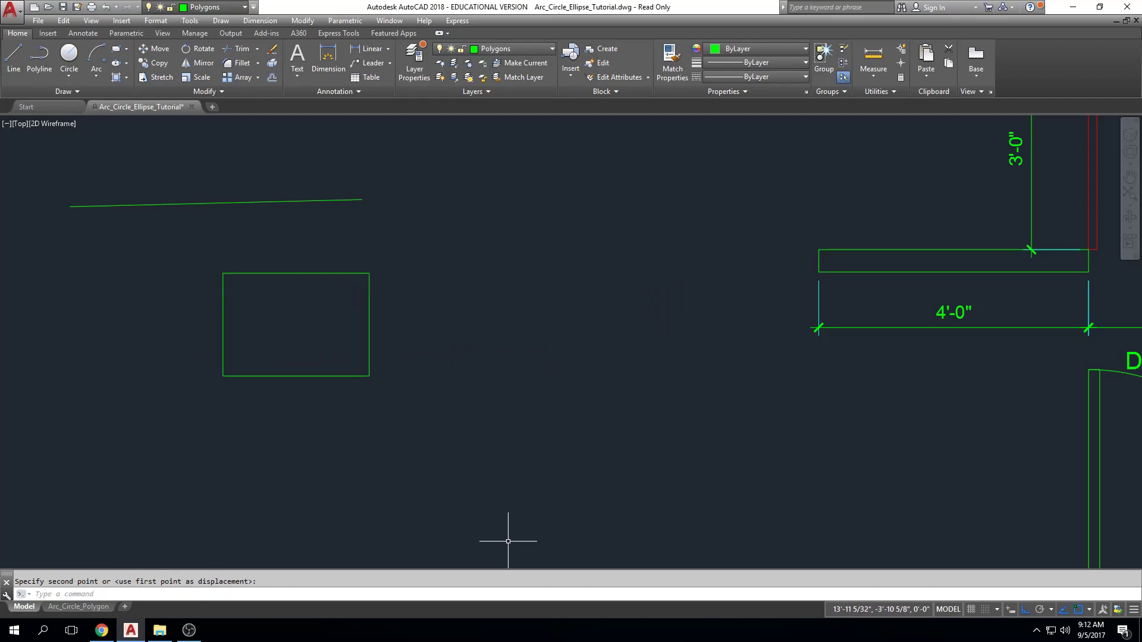
key("Escape")
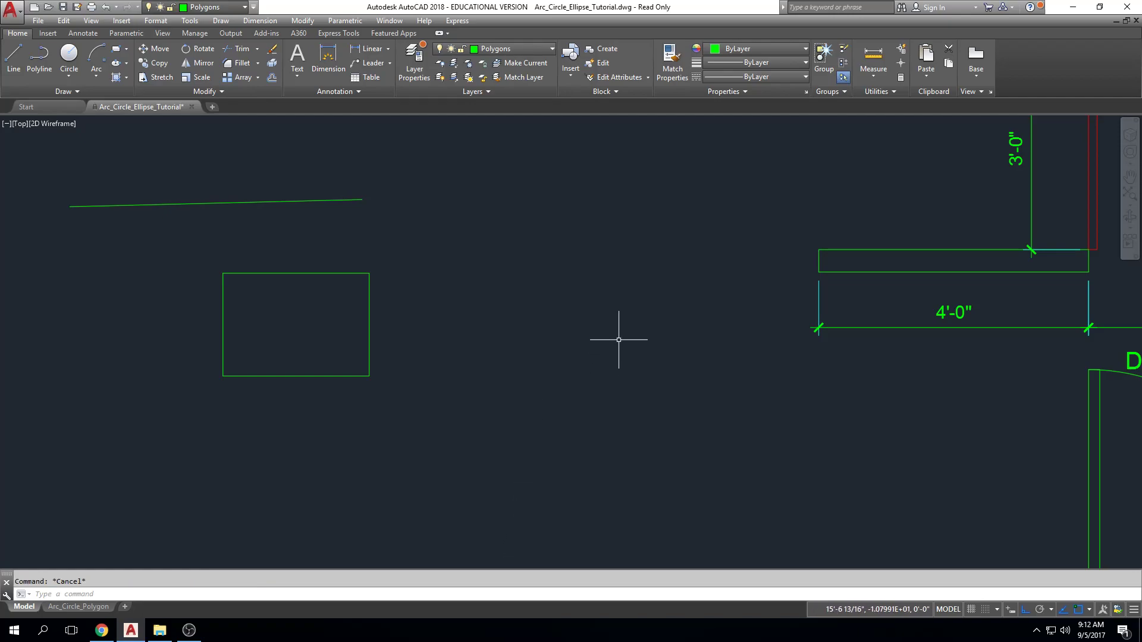
left_click(158, 49)
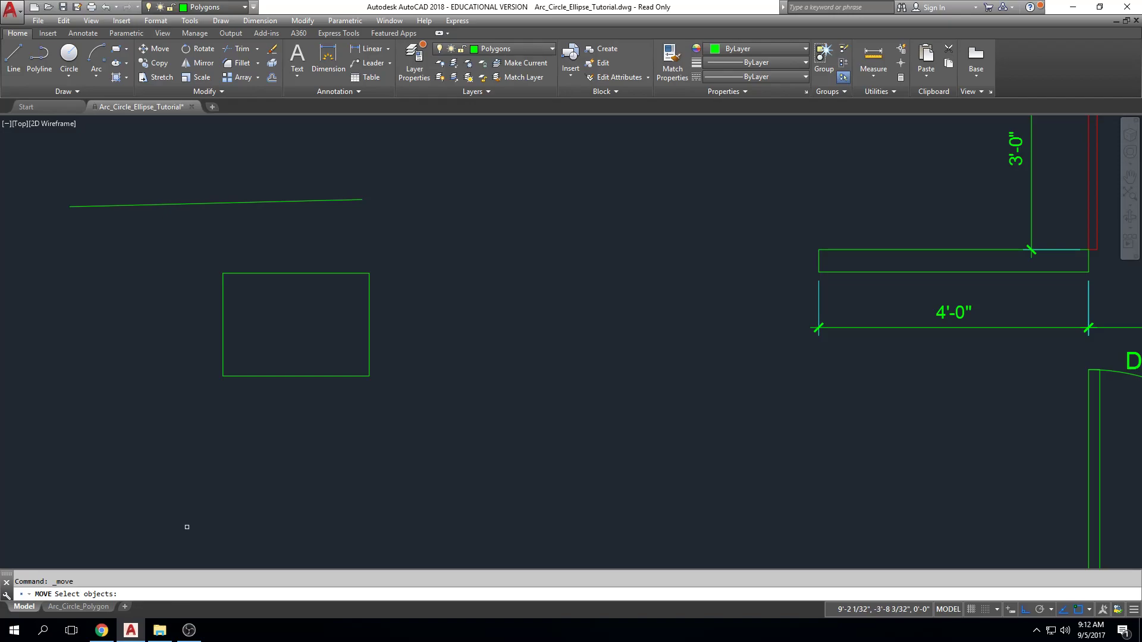
left_click(443, 245)
left_click(360, 309)
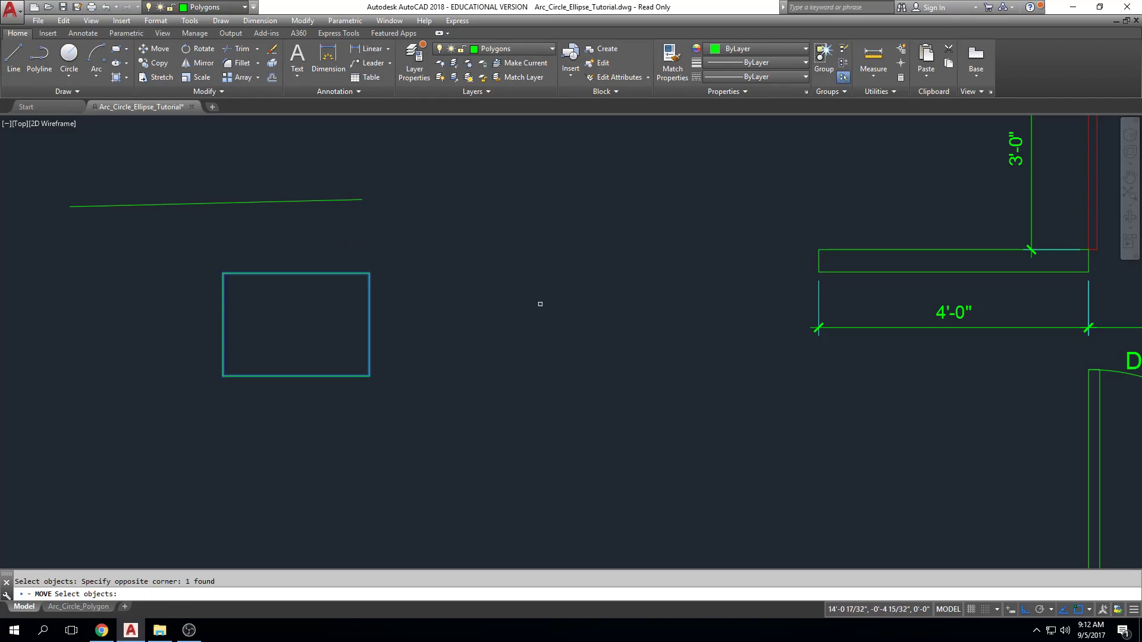
left_click(897, 232)
left_click(881, 258)
left_click(459, 153)
left_click(349, 216)
scroll(621, 257, "down", 2)
scroll(622, 258, "down", 2)
left_click(712, 302)
left_click(665, 419)
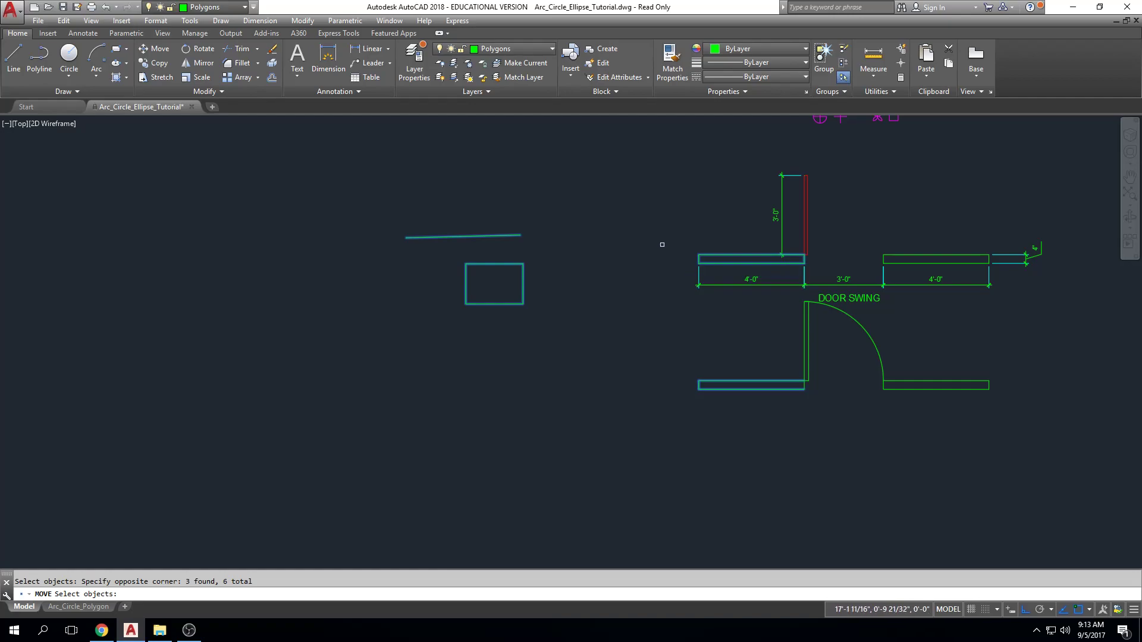
key("Escape")
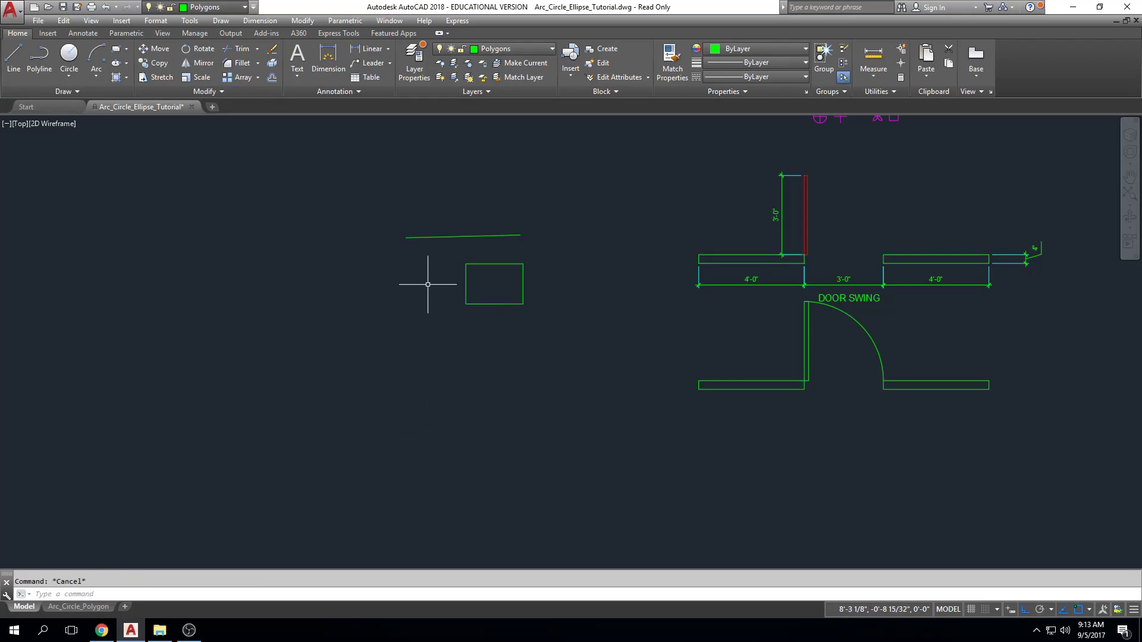
Step: Move the rectangle 4' horizontally to the right, using a base point in the empty space below it
left_click(158, 49)
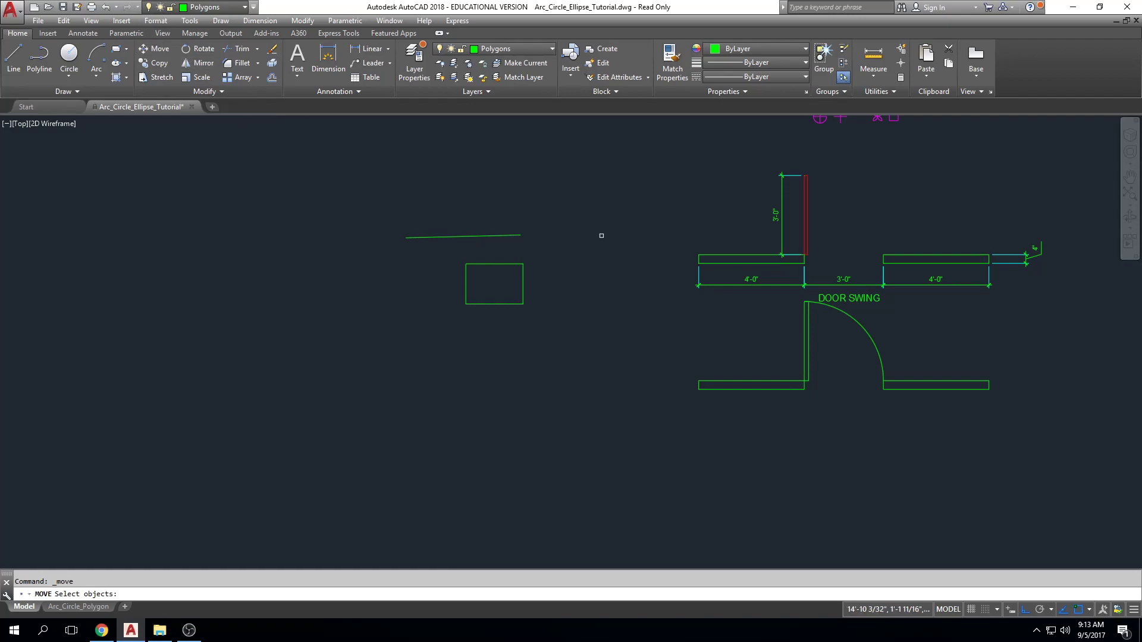
left_click(592, 243)
left_click(395, 358)
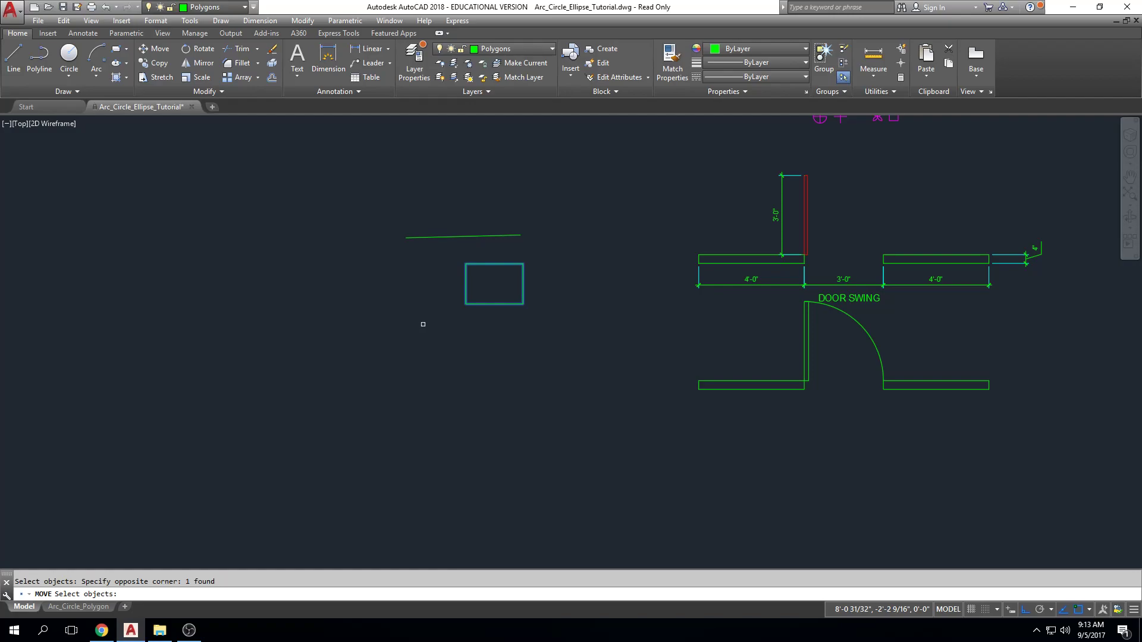
key("Return")
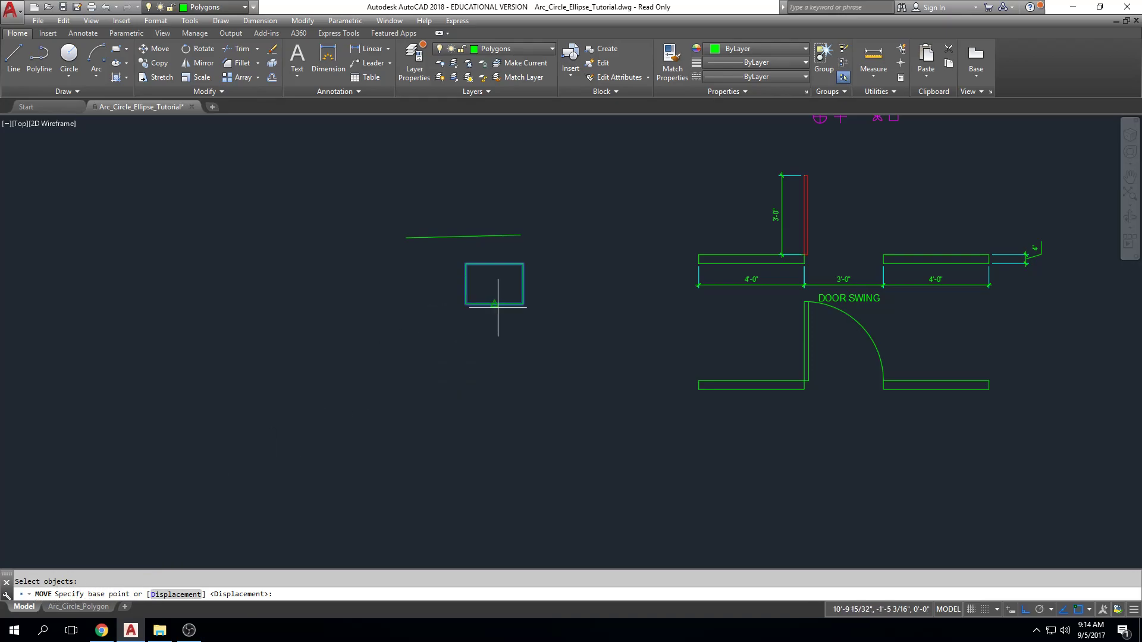
scroll(533, 320, "up", 2)
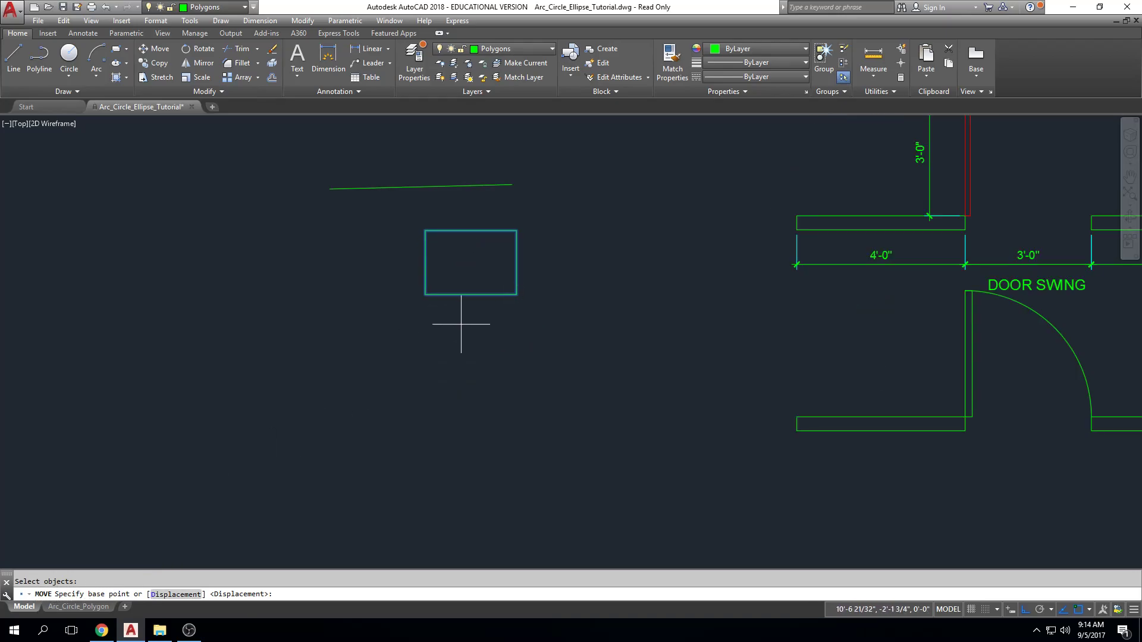
left_click(421, 445)
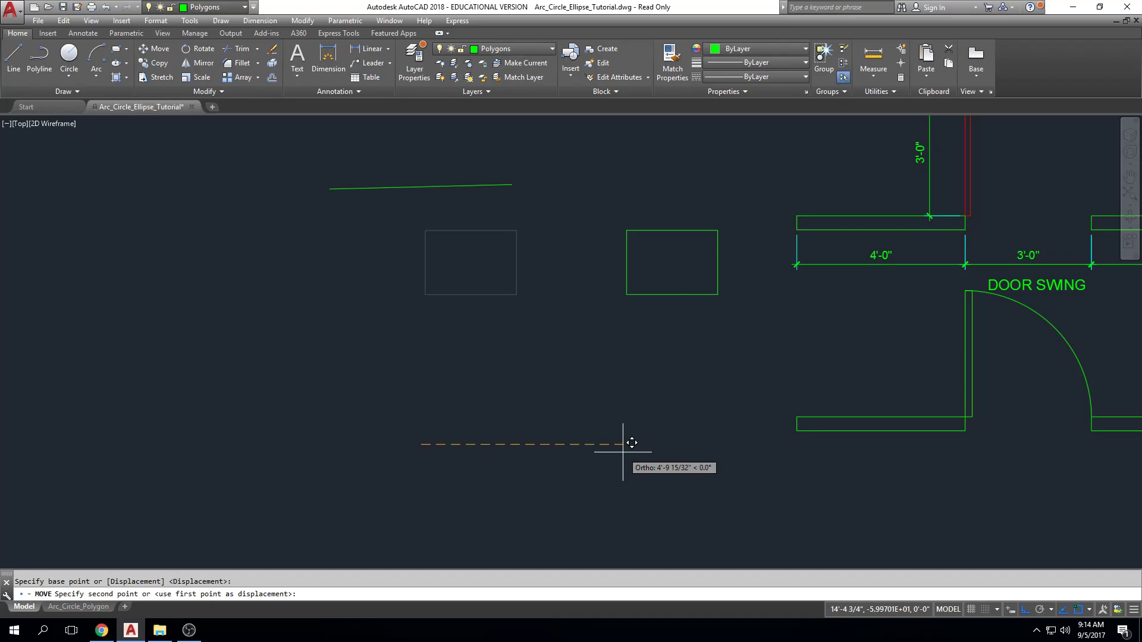
key("Return")
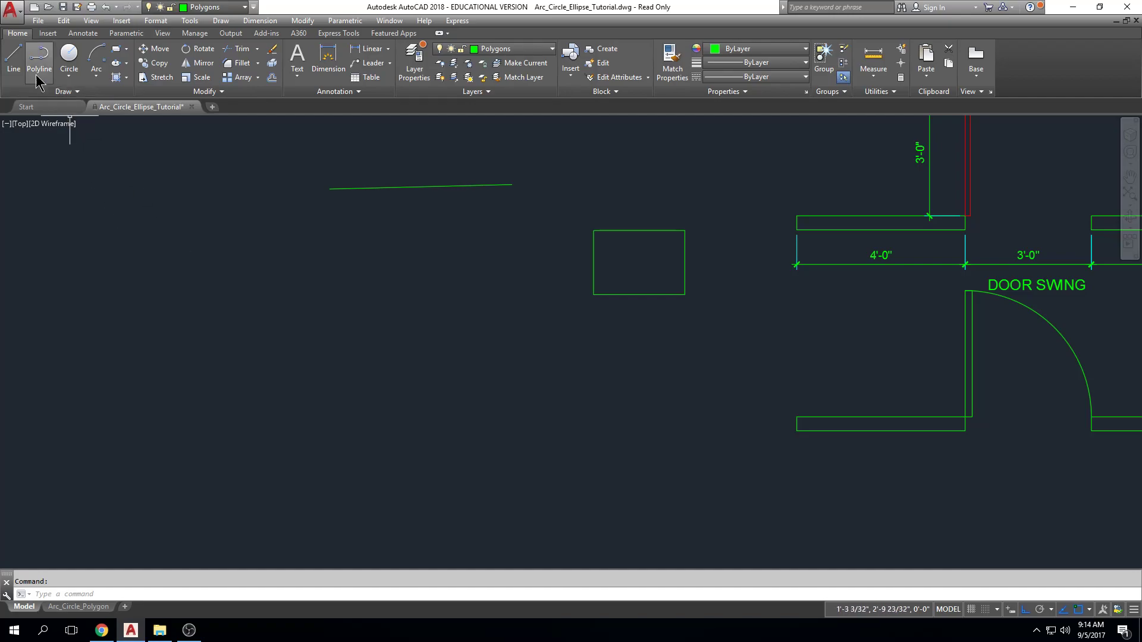
Step: Move the rectangle 4' horizontally back to the left, using a base point beside it
left_click(154, 49)
left_click(725, 190)
left_click(538, 345)
key("Return")
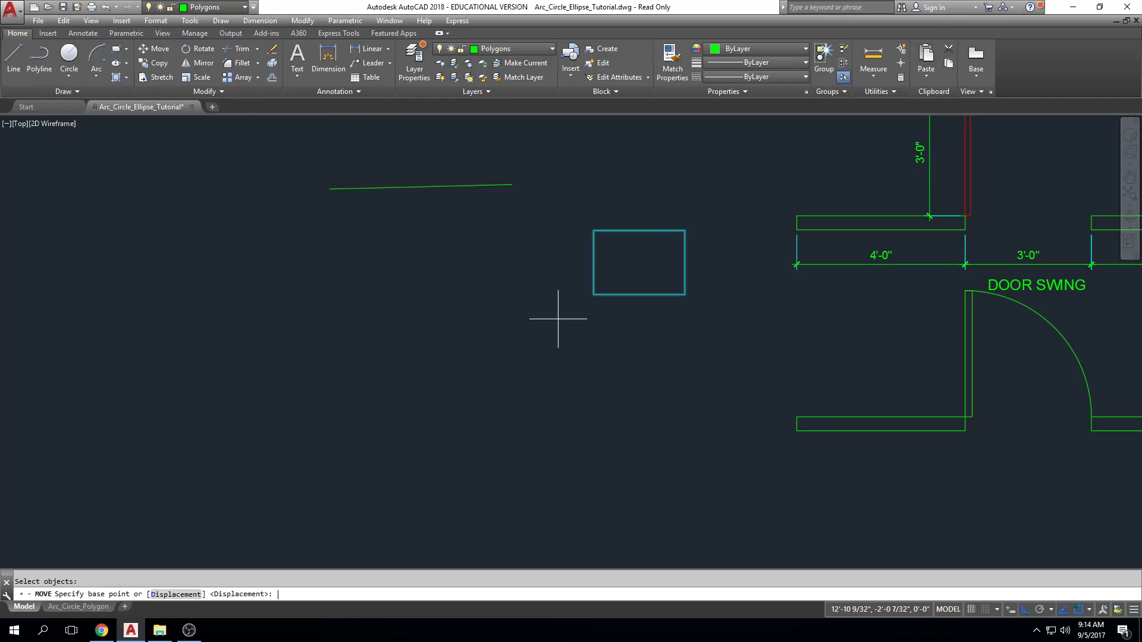
left_click(571, 255)
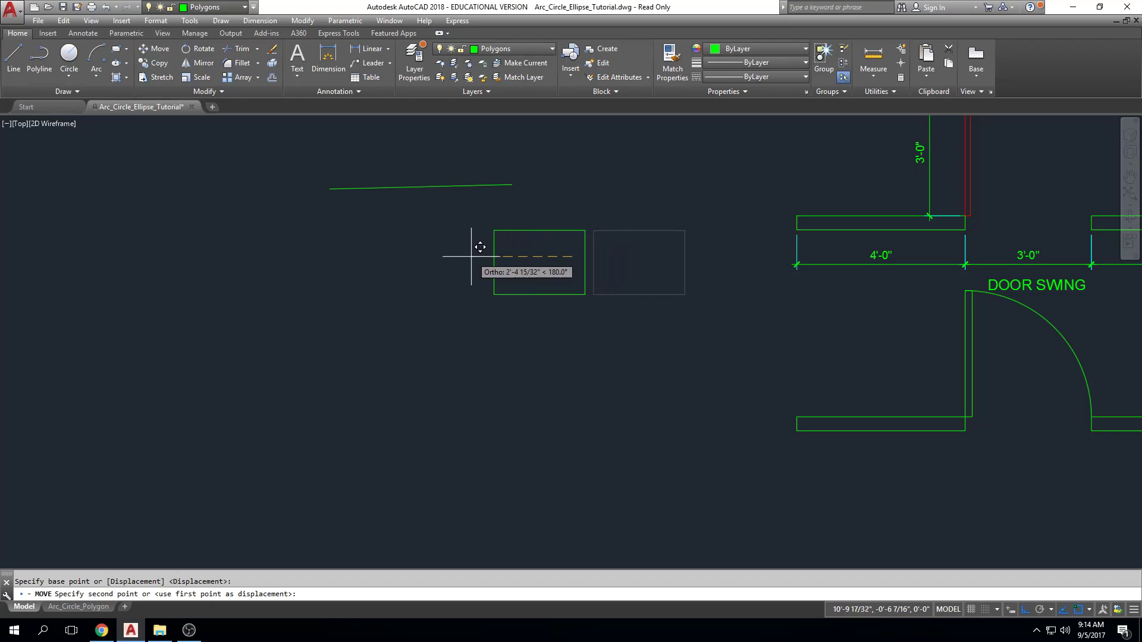
key("Return")
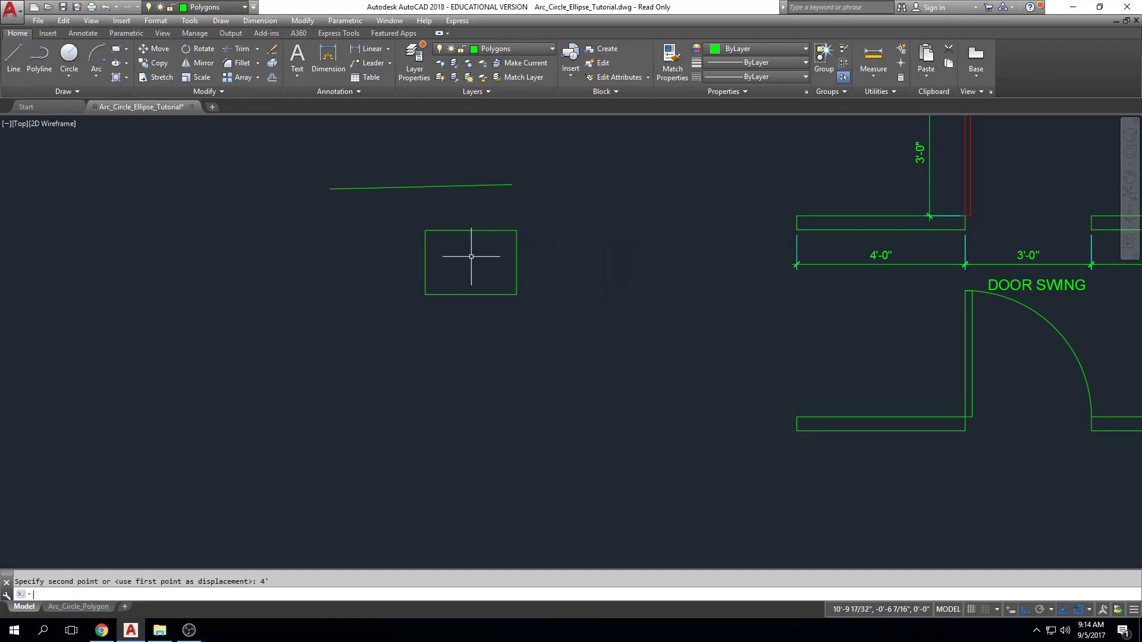
Step: Move the rectangle below the sloped line 5' straight down, using a base point in the empty space beside it
type("m")
key("Return")
left_click(546, 207)
left_click(384, 323)
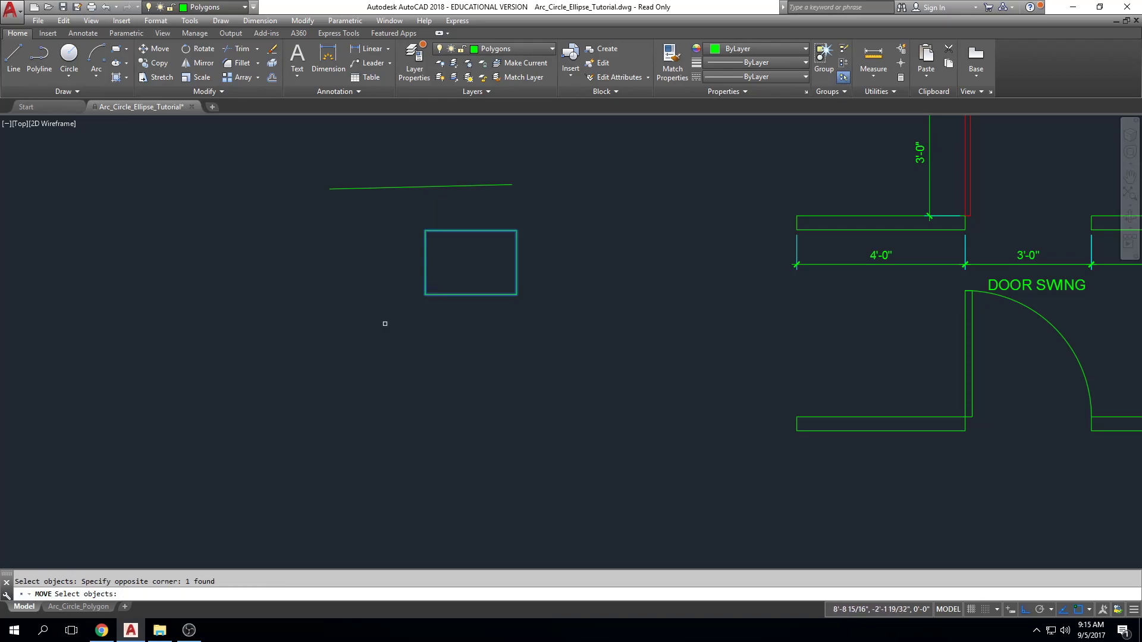
key("Return")
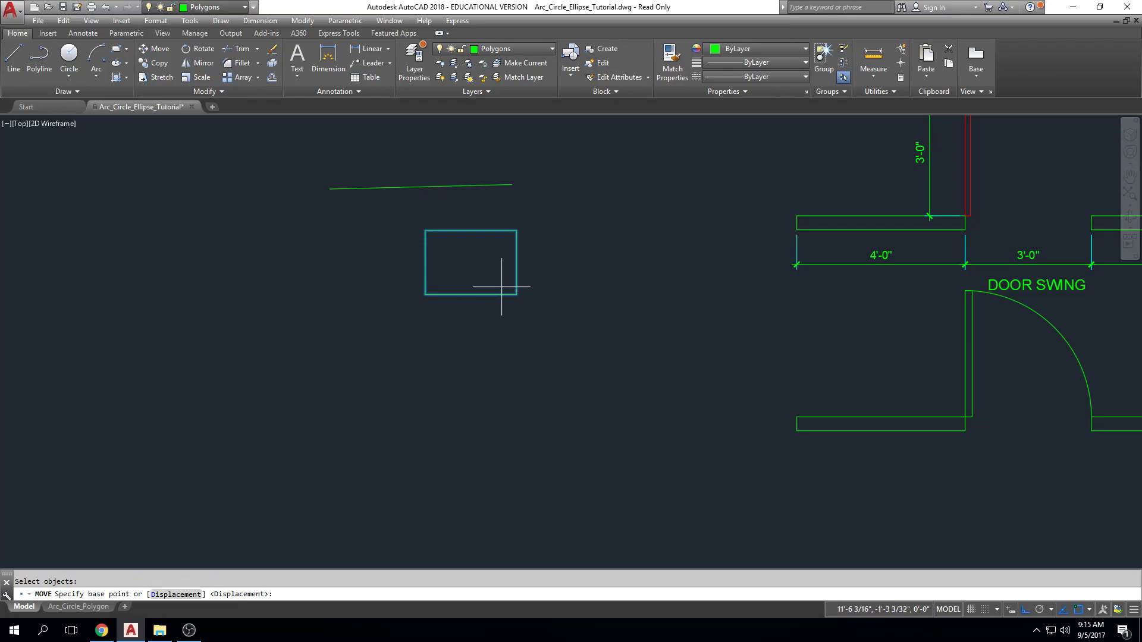
left_click(562, 261)
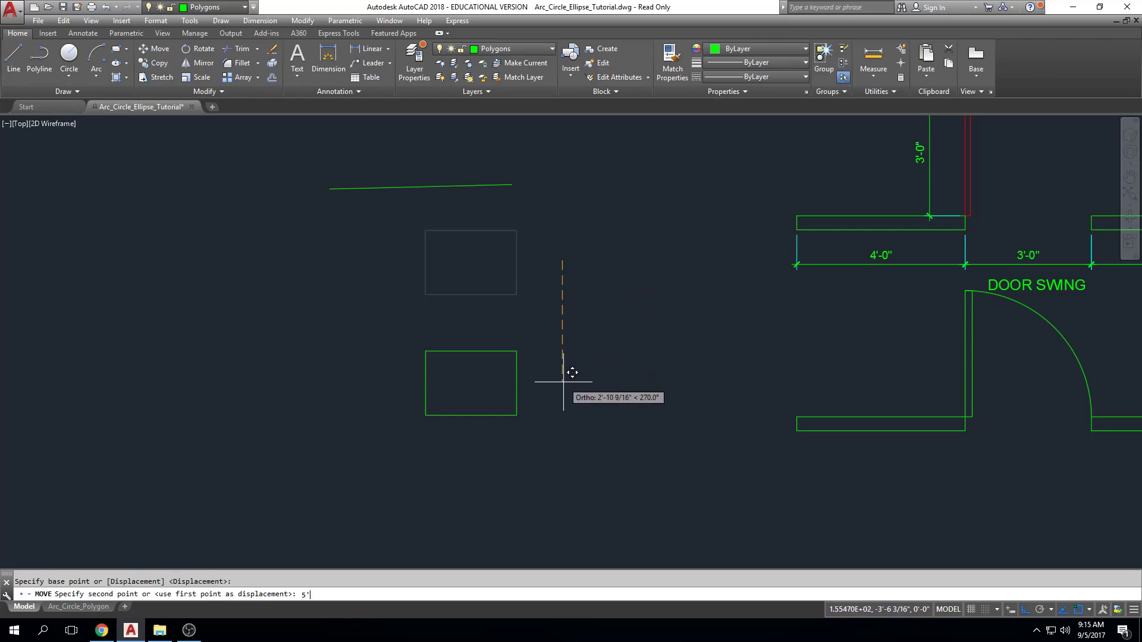
key("Return")
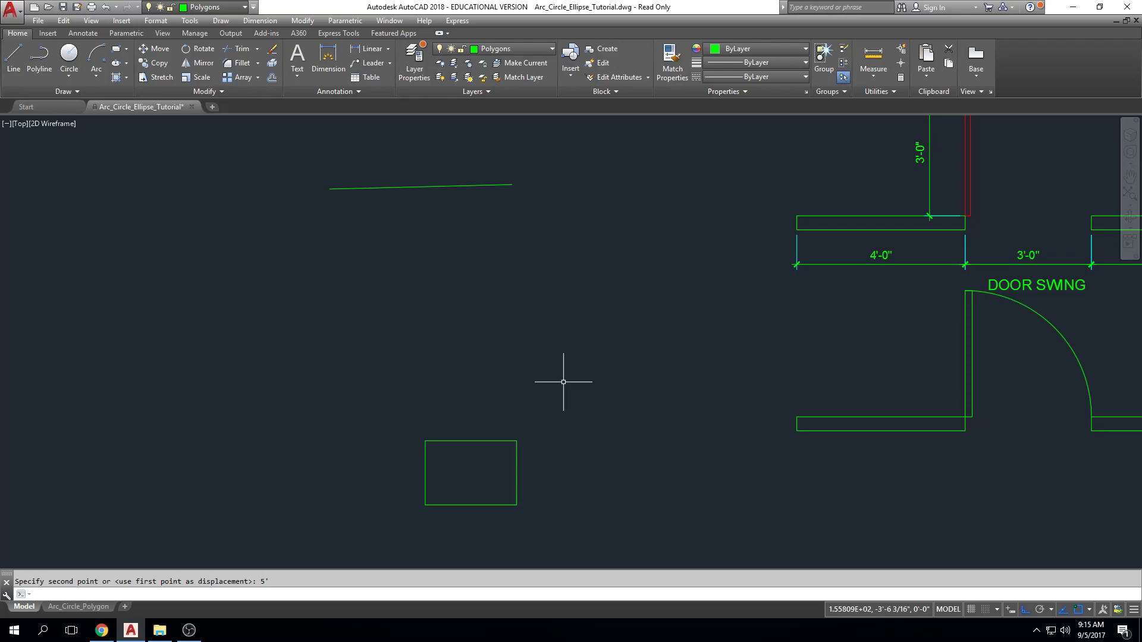
Step: With Ortho off, move the rectangle by its upper-right corner onto the upper-left corner of the upper left wall
type("m")
key("Return")
left_click(556, 360)
left_click(361, 530)
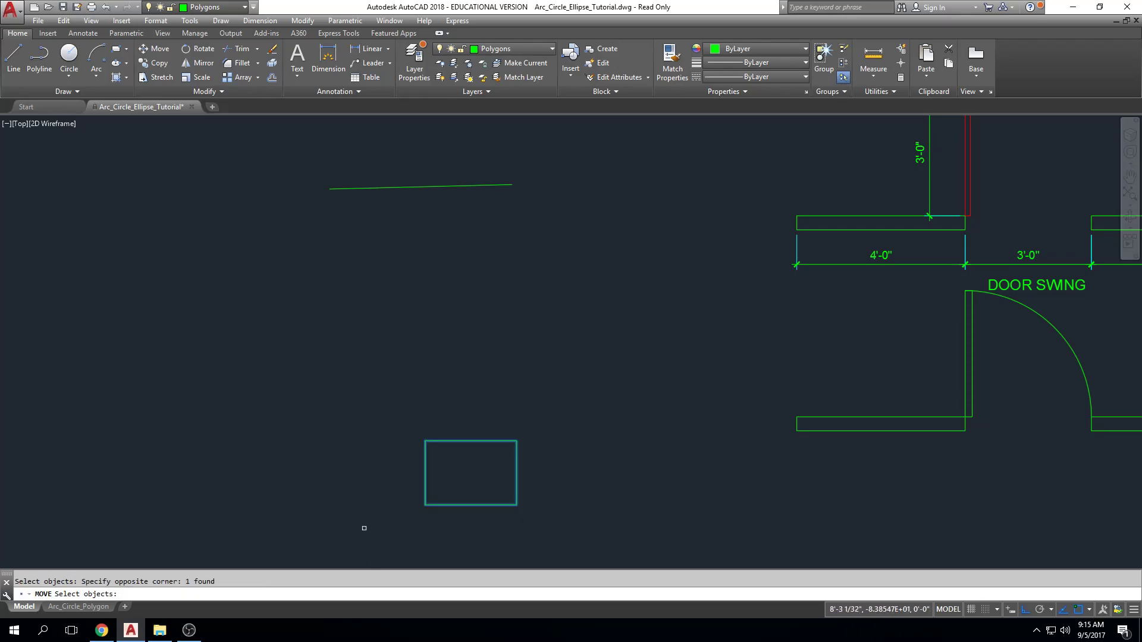
key("Return")
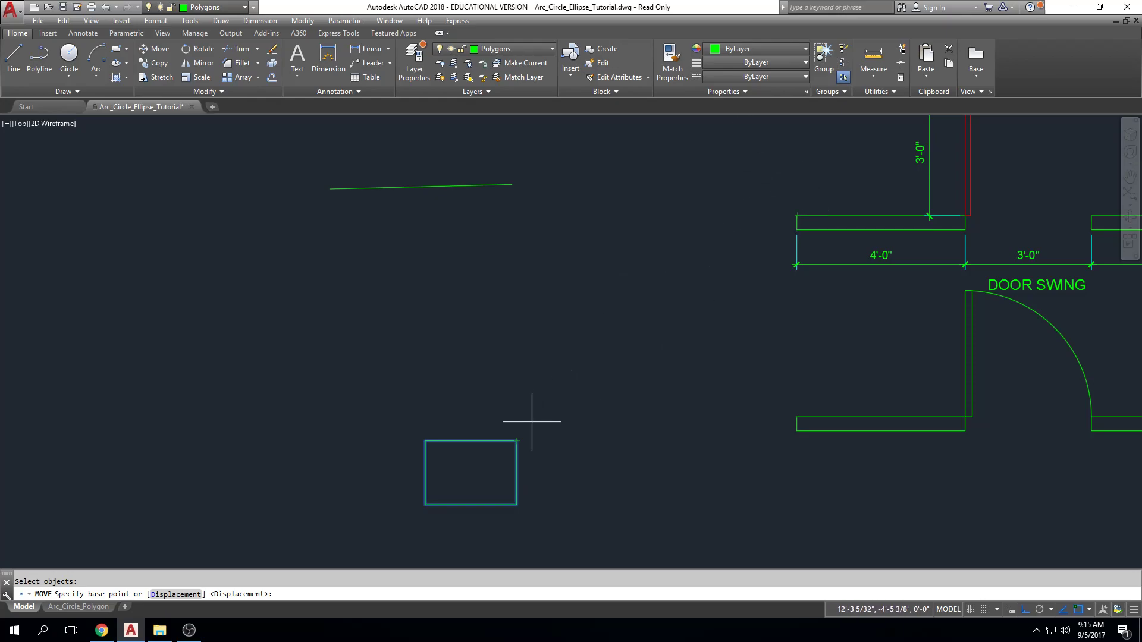
left_click(516, 440)
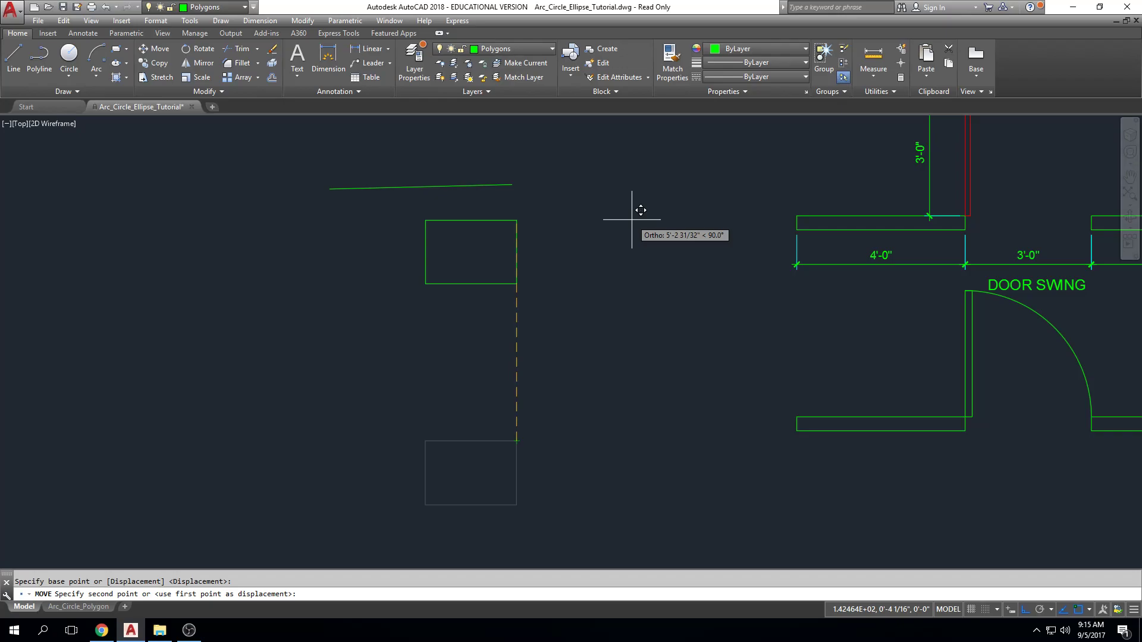
key("F8")
key("F8")
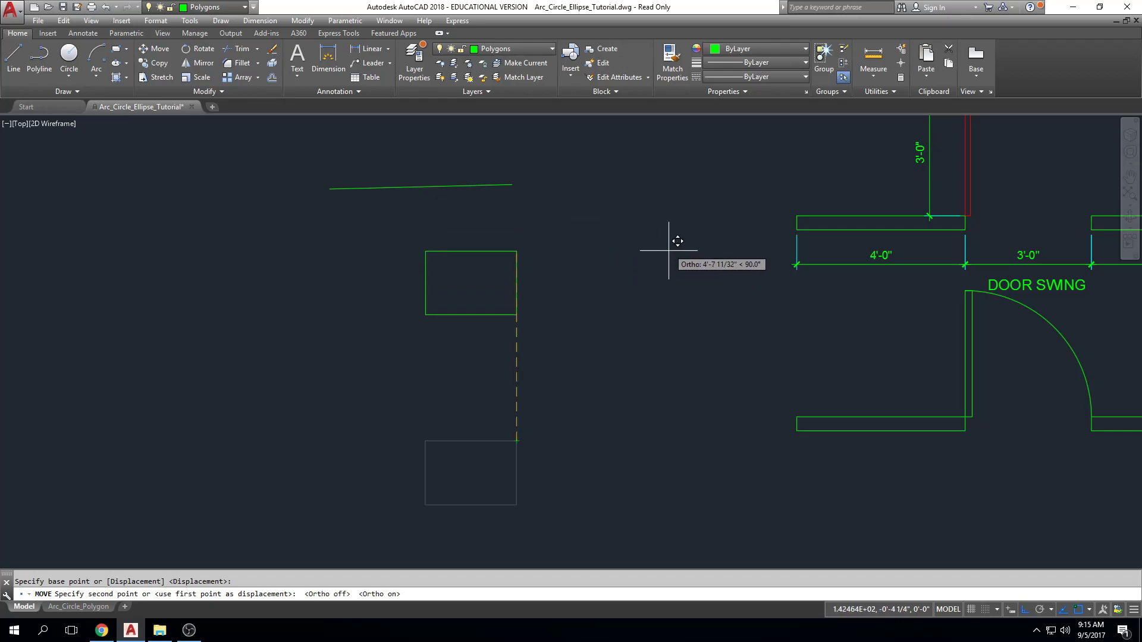
key("F8")
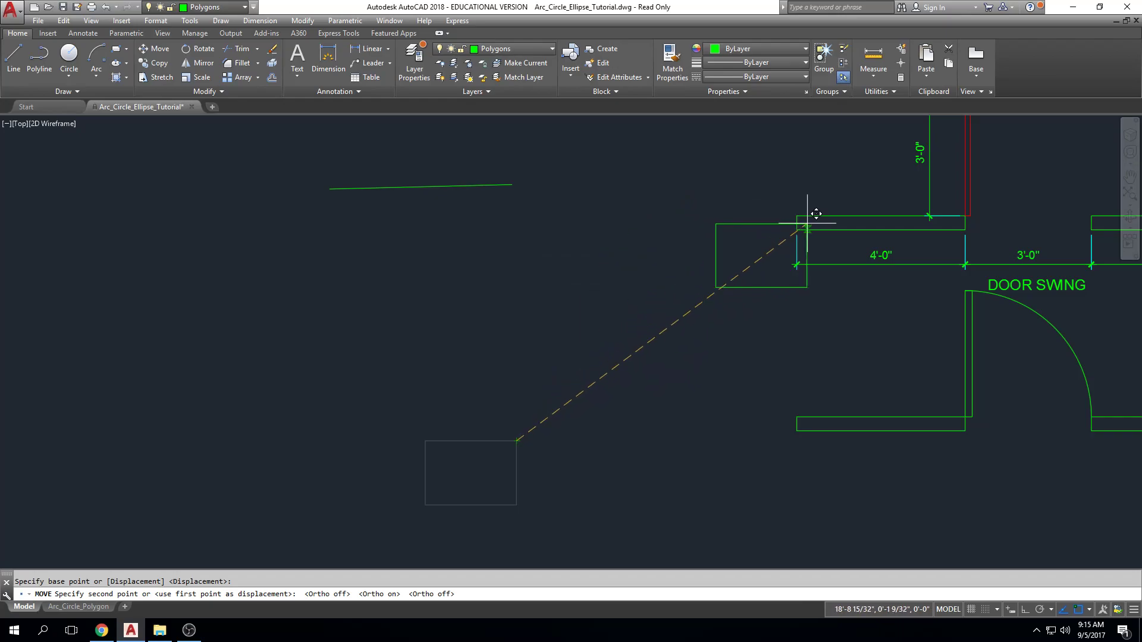
scroll(802, 214, "up", 5)
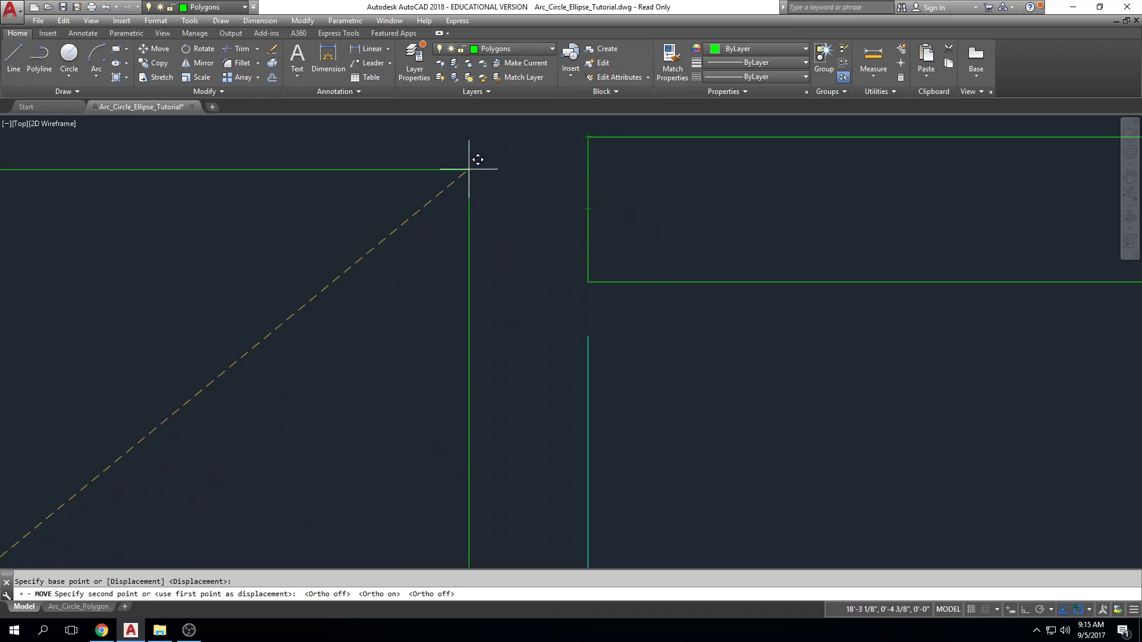
left_click(586, 138)
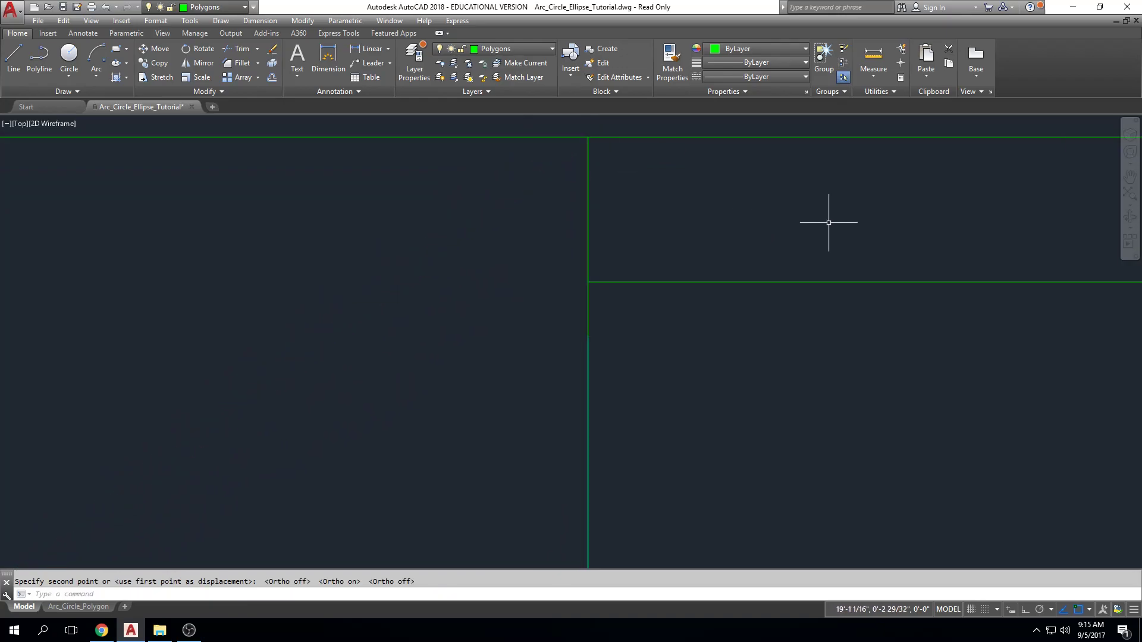
Step: Draw a circle by center and radius in the empty space below the sloped line
scroll(825, 222, "down", 3)
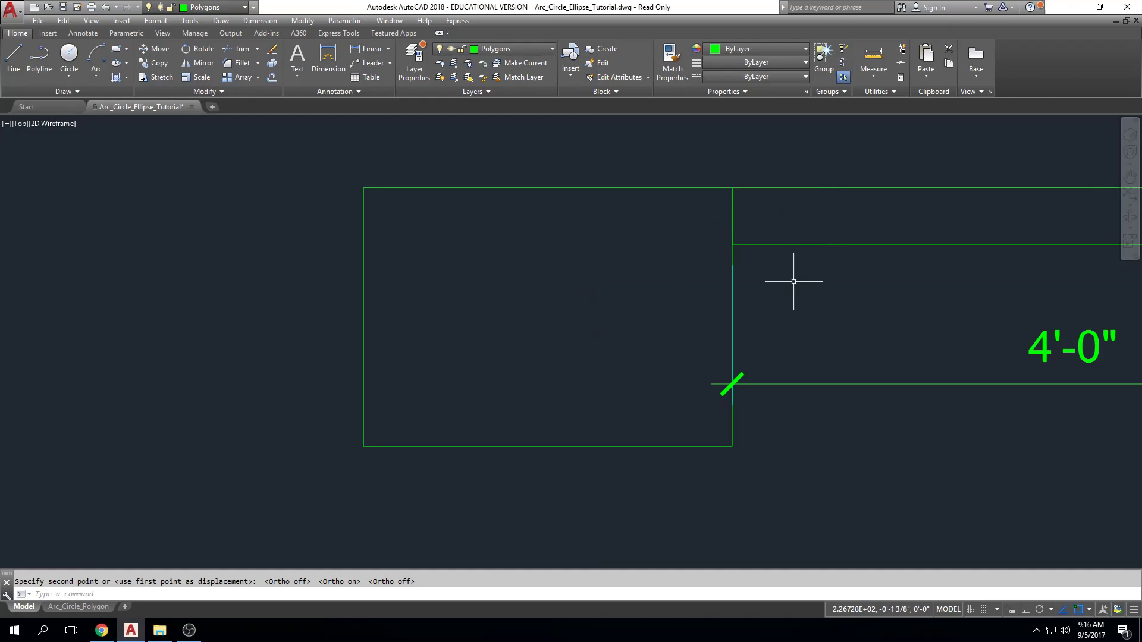
scroll(764, 287, "down", 3)
scroll(726, 321, "down", 4)
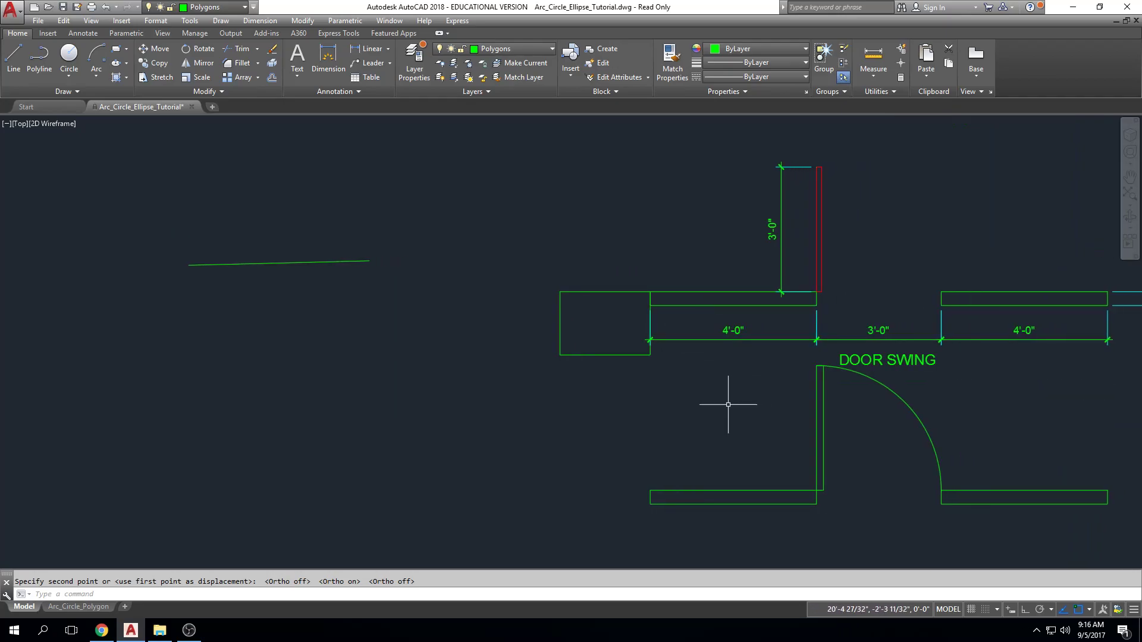
left_click(69, 57)
left_click(242, 419)
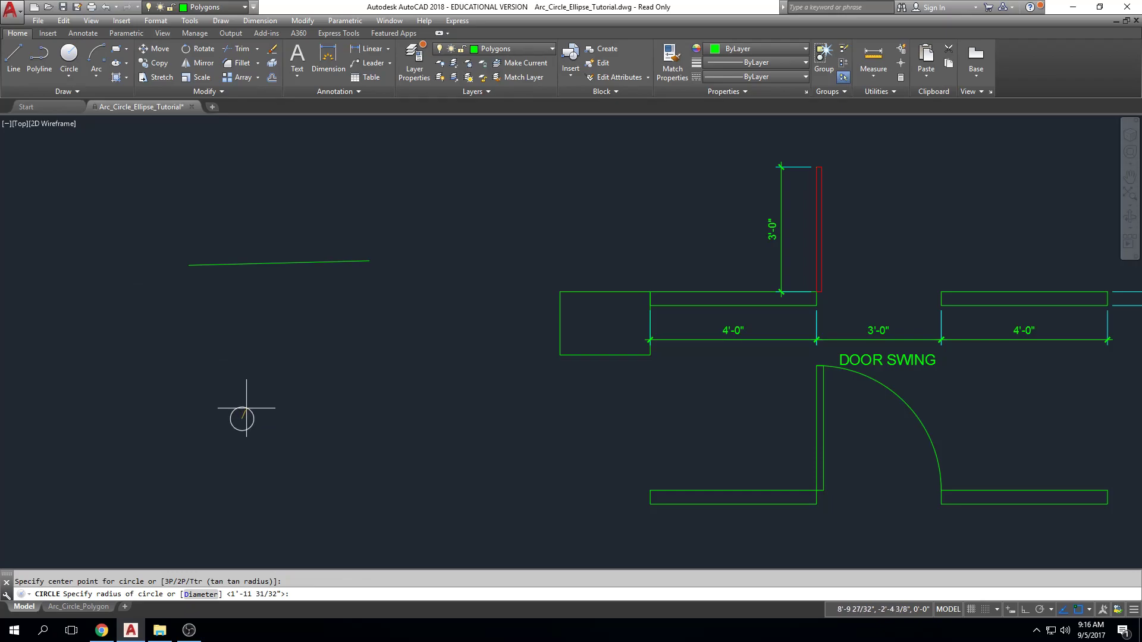
left_click(242, 372)
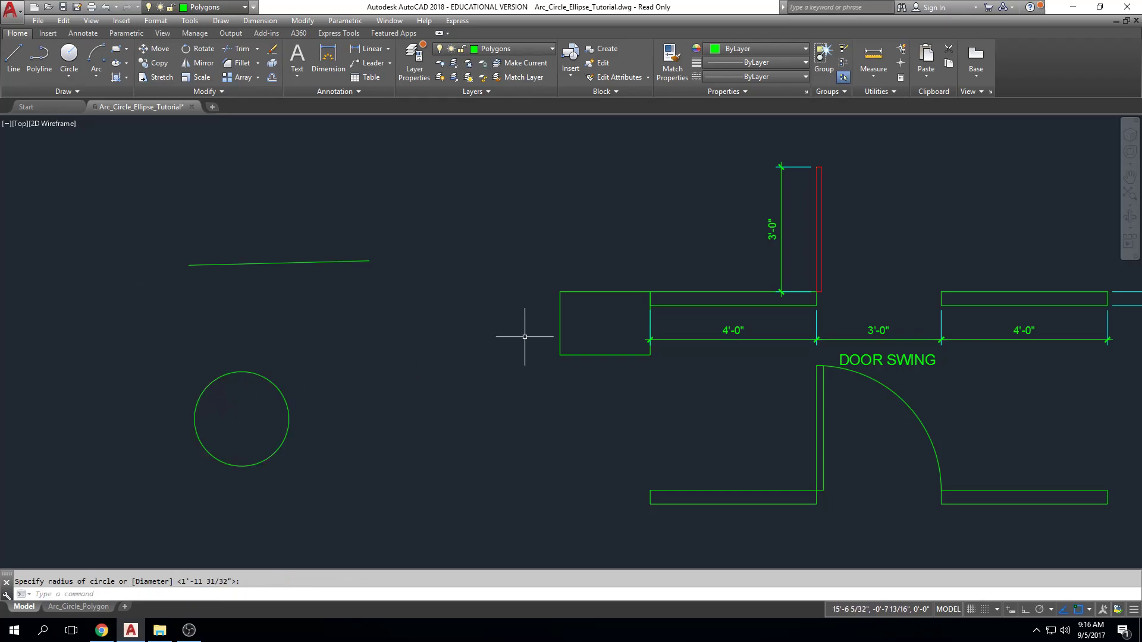
Step: Select the circle and move it from its right quadrant to the midpoint of the red door's top edge
left_click(357, 331)
left_click(265, 394)
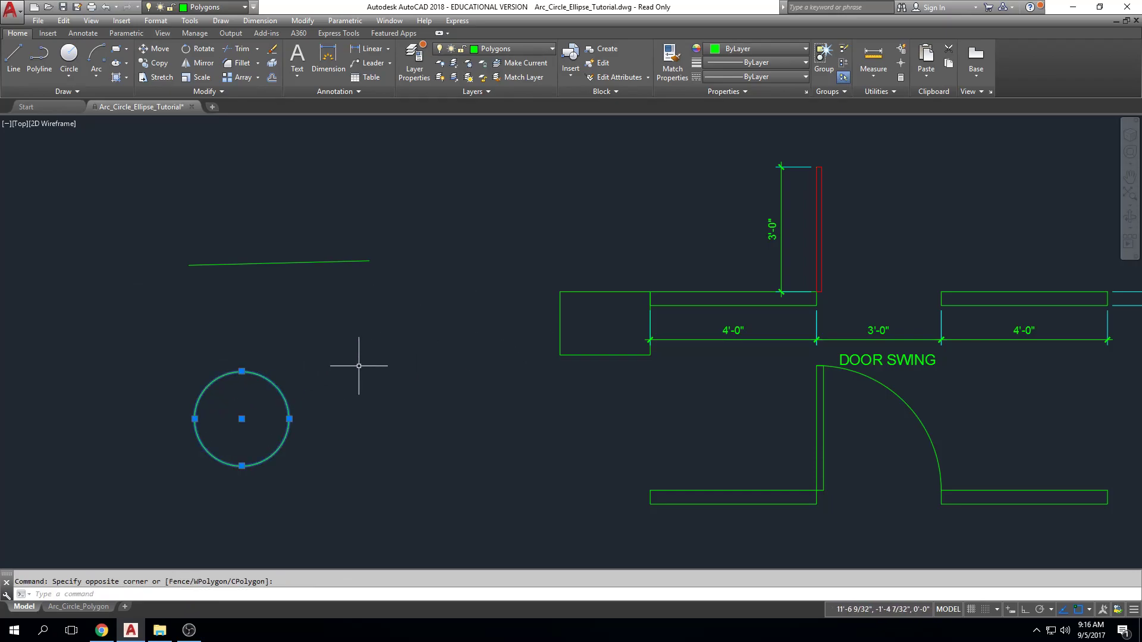
type("M")
key("Return")
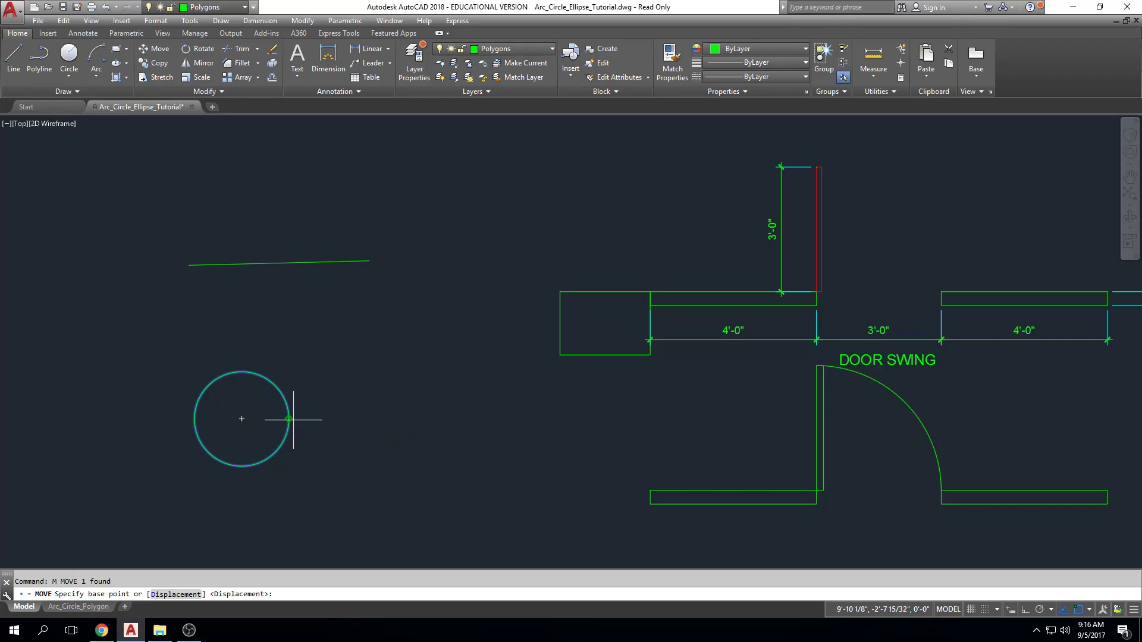
scroll(293, 419, "up", 4)
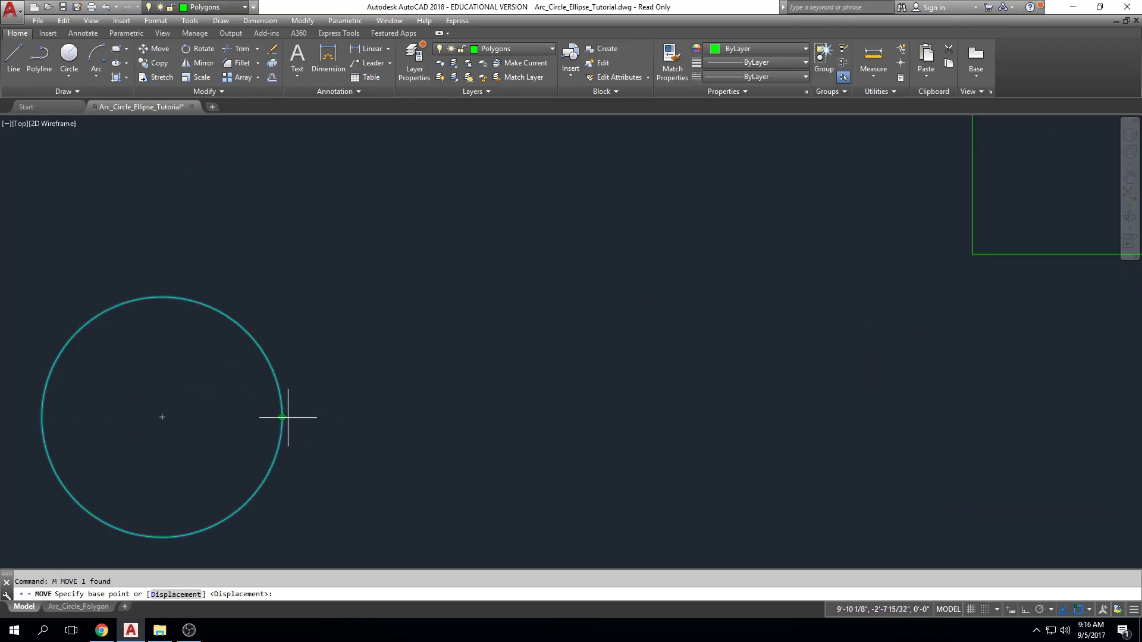
left_click(283, 418)
middle_click_drag(668, 235, 307, 346)
middle_click_drag(701, 222, 555, 398)
middle_click_drag(709, 253, 356, 393)
mouse_move(652, 219)
middle_mouse_down()
mouse_move(537, 275)
mouse_move(387, 324)
middle_mouse_up()
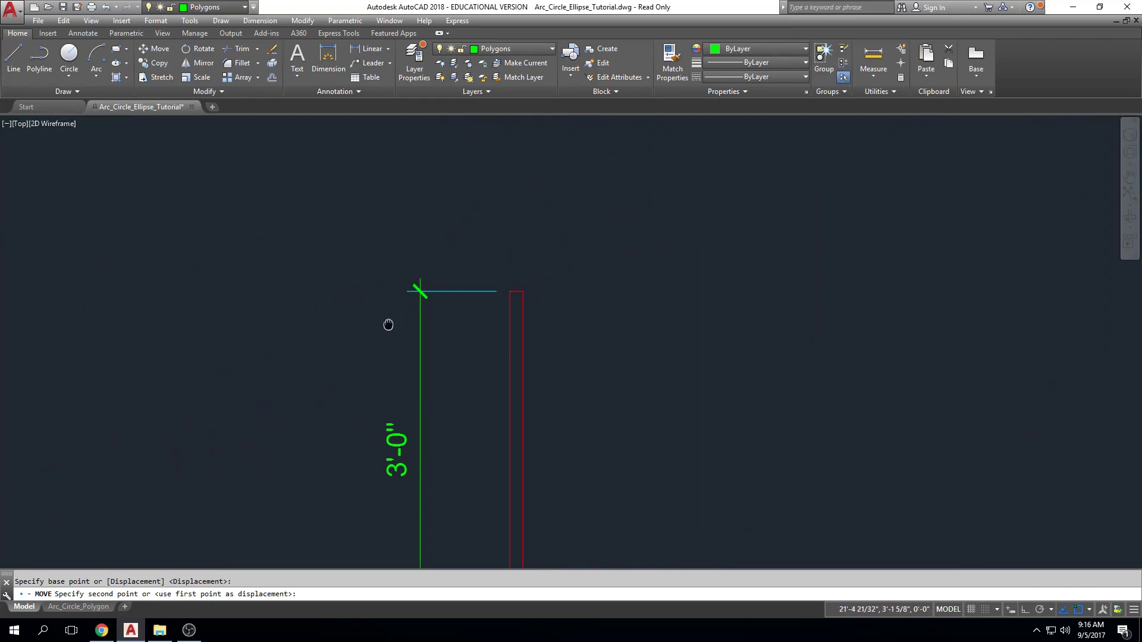
scroll(513, 274, "up", 4)
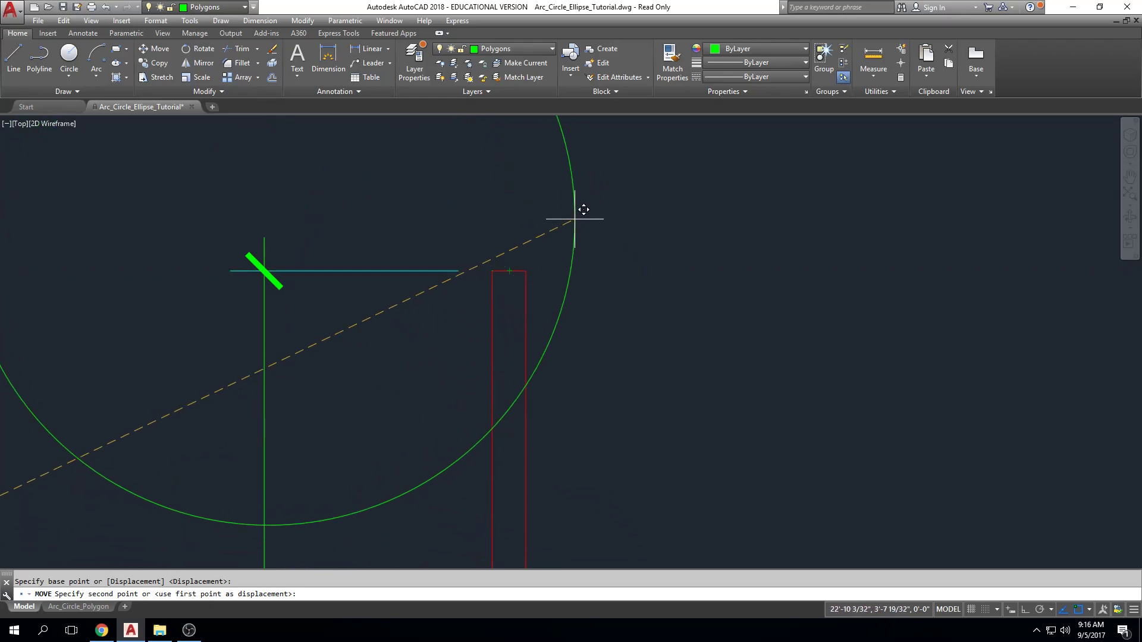
left_click(508, 267)
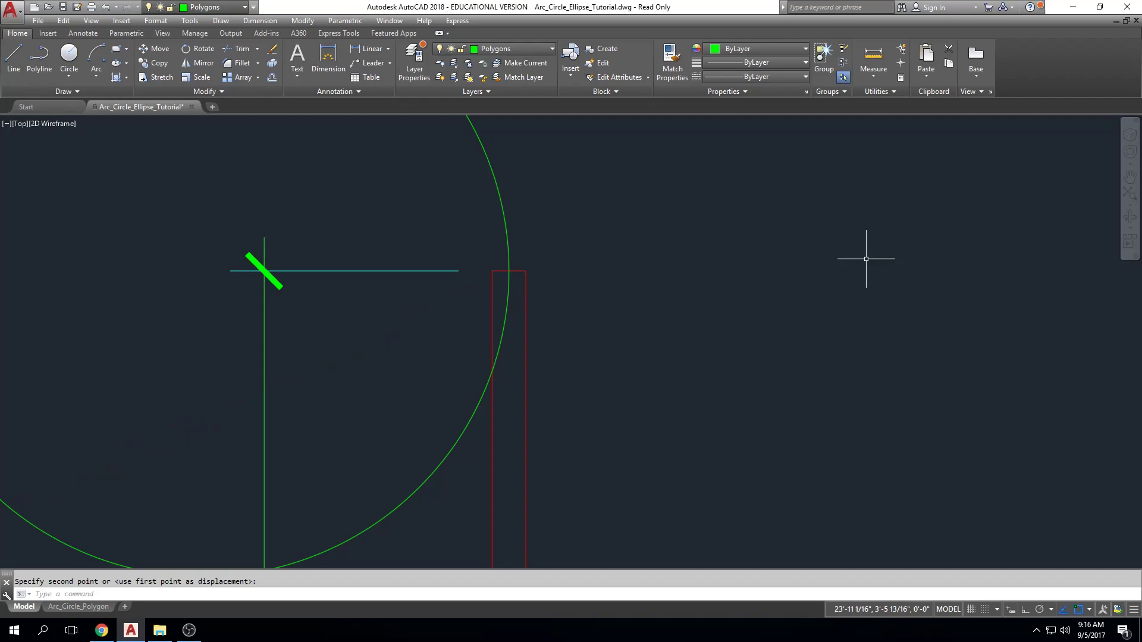
Step: Move the circle 4' to the left, using a base point in the empty space beside it
scroll(867, 257, "down", 4)
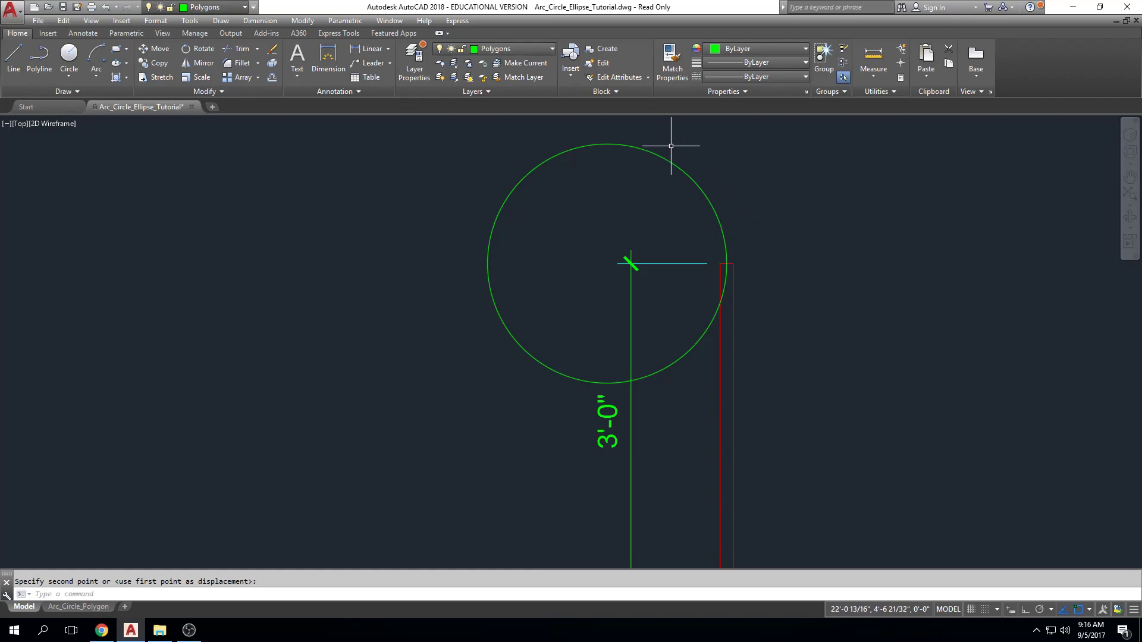
left_click(157, 48)
left_click(693, 140)
left_click(635, 171)
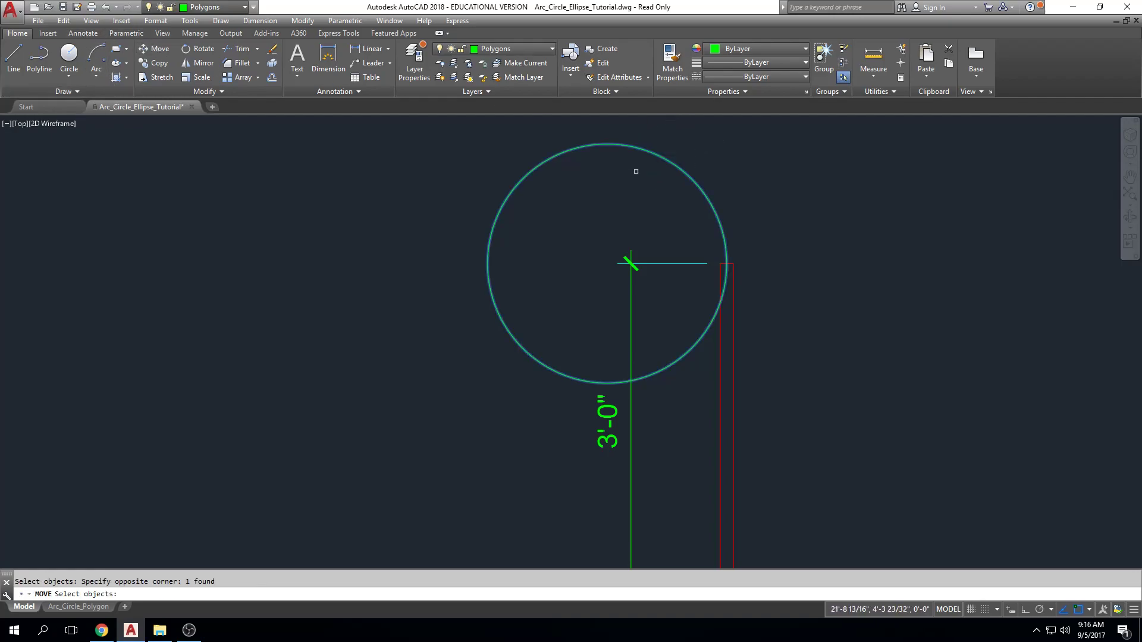
key("Return")
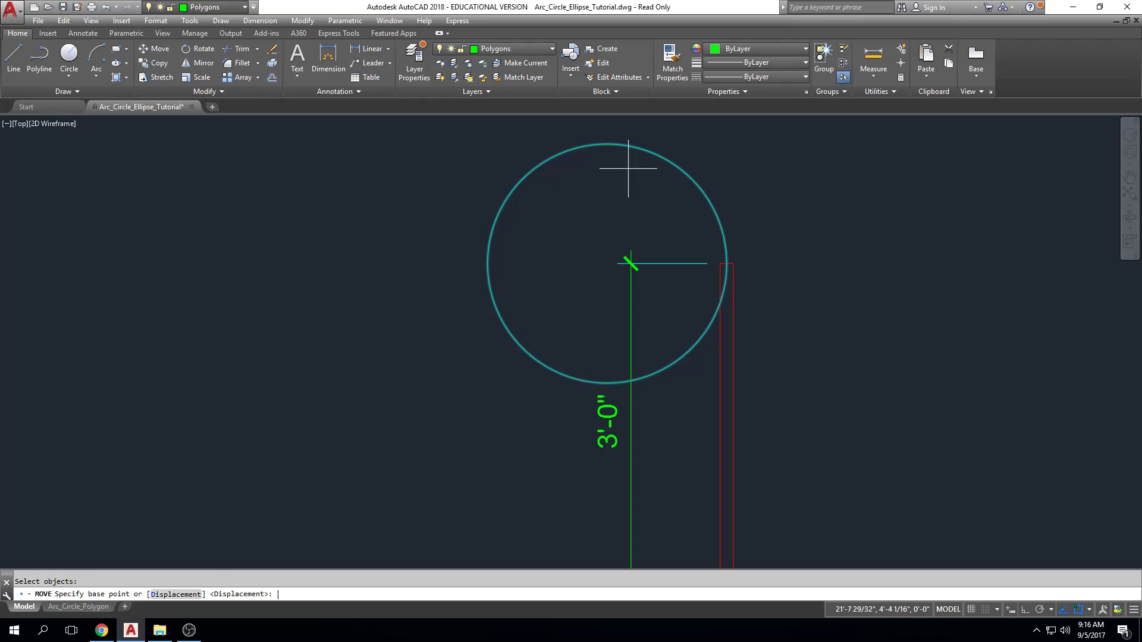
left_click(409, 217)
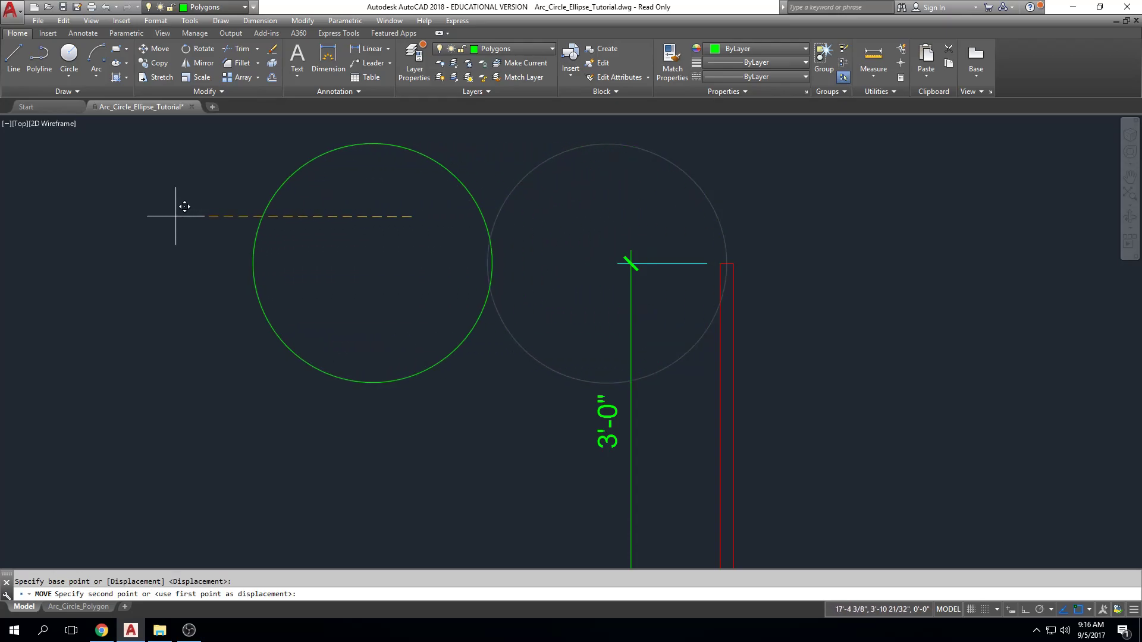
type("4'")
key("Return")
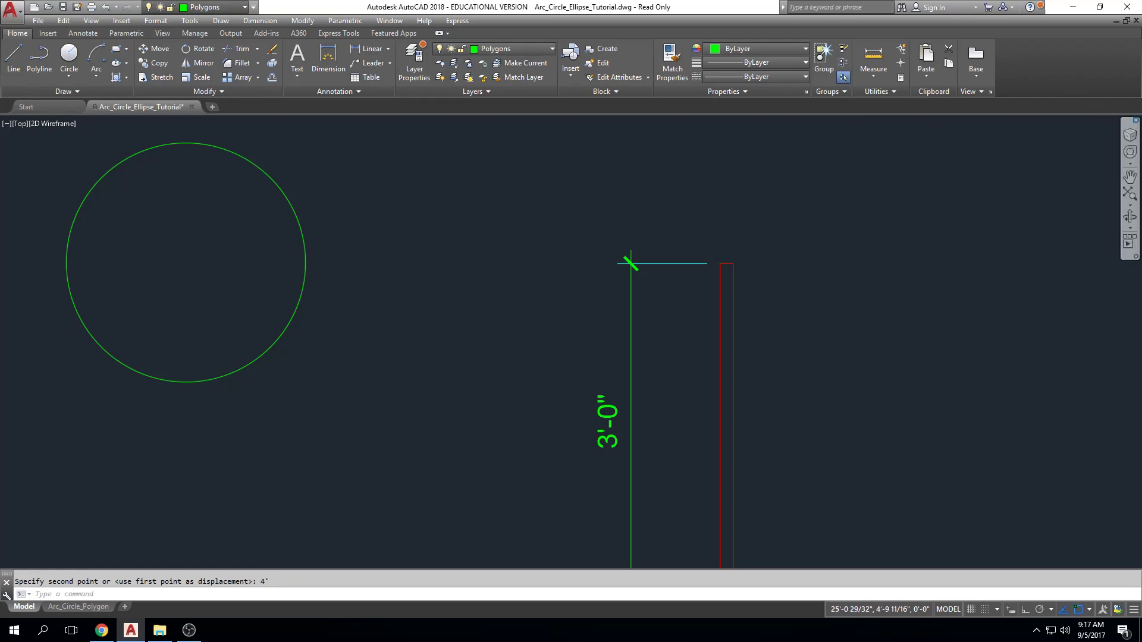
Step: Copy the circle with a base point above it, placing a copy to its left
scroll(431, 306, "down", 3)
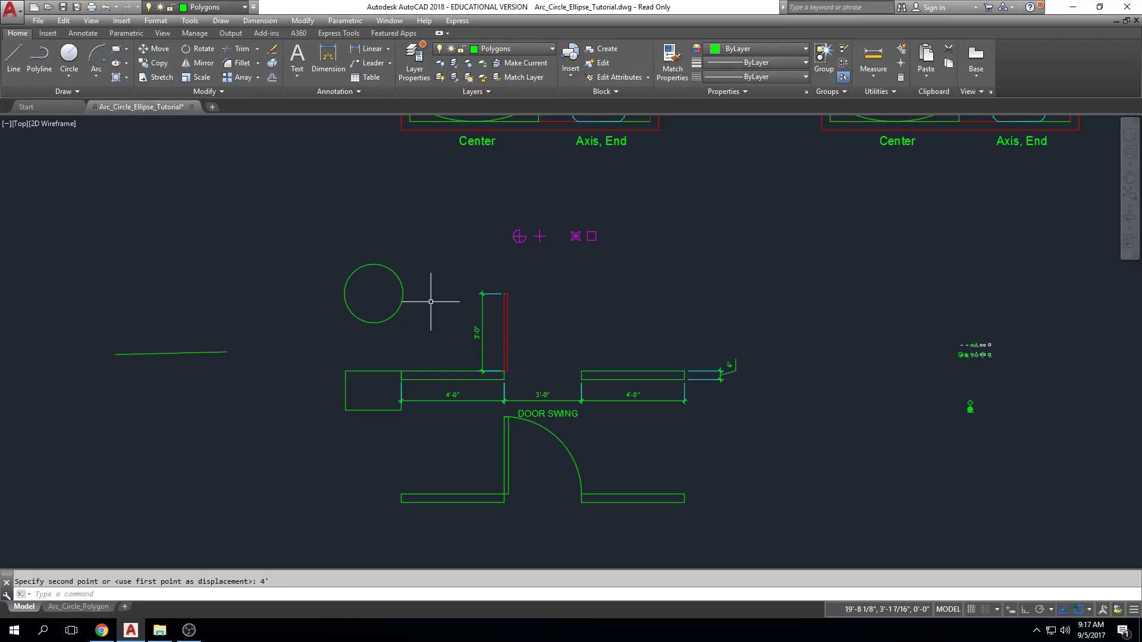
scroll(405, 300, "up", 2)
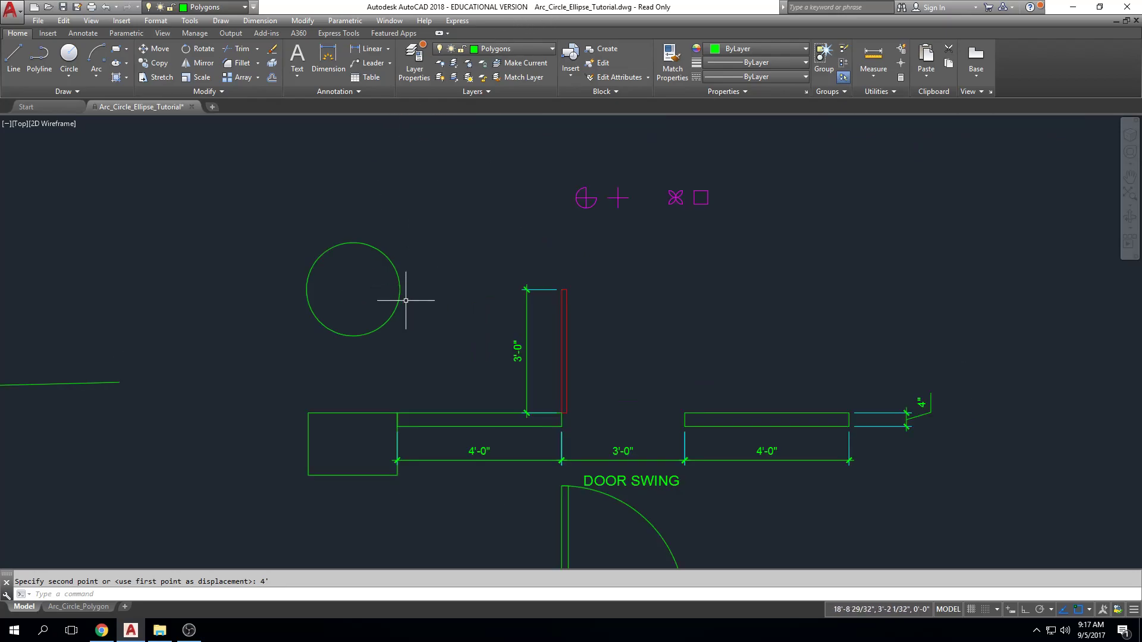
left_click(163, 67)
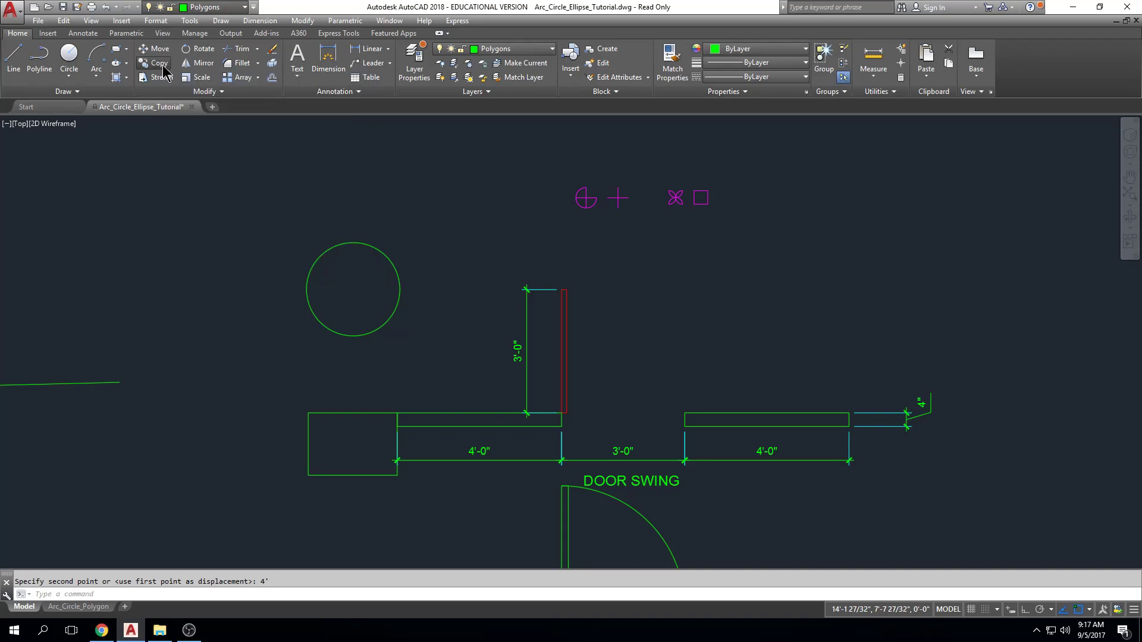
left_click(373, 176)
left_click(254, 300)
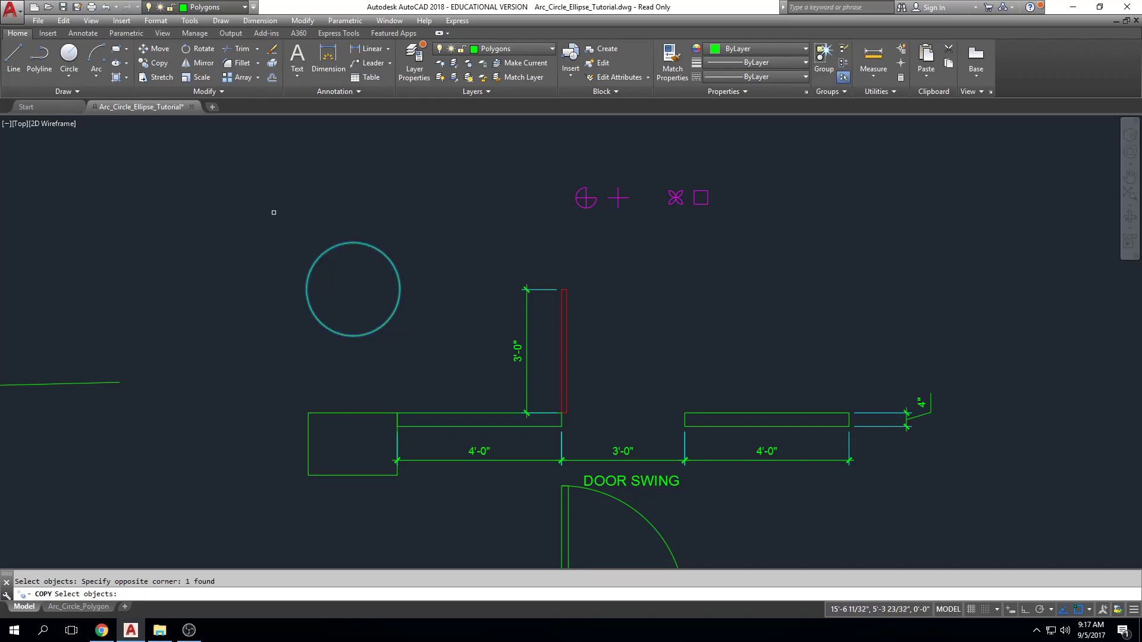
key("Return")
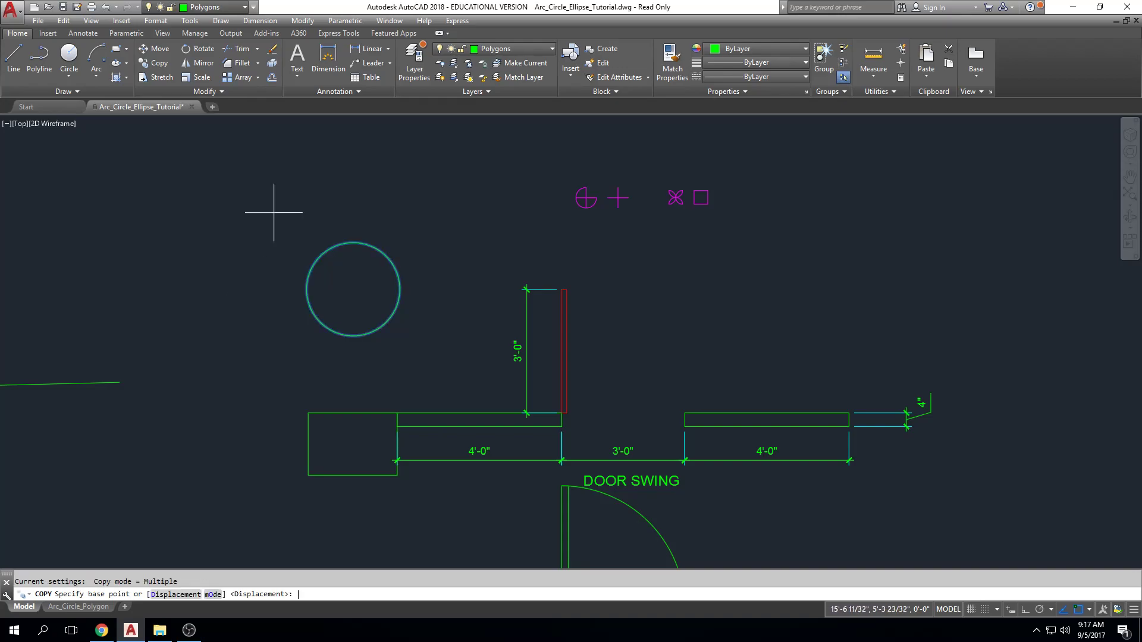
left_click(352, 188)
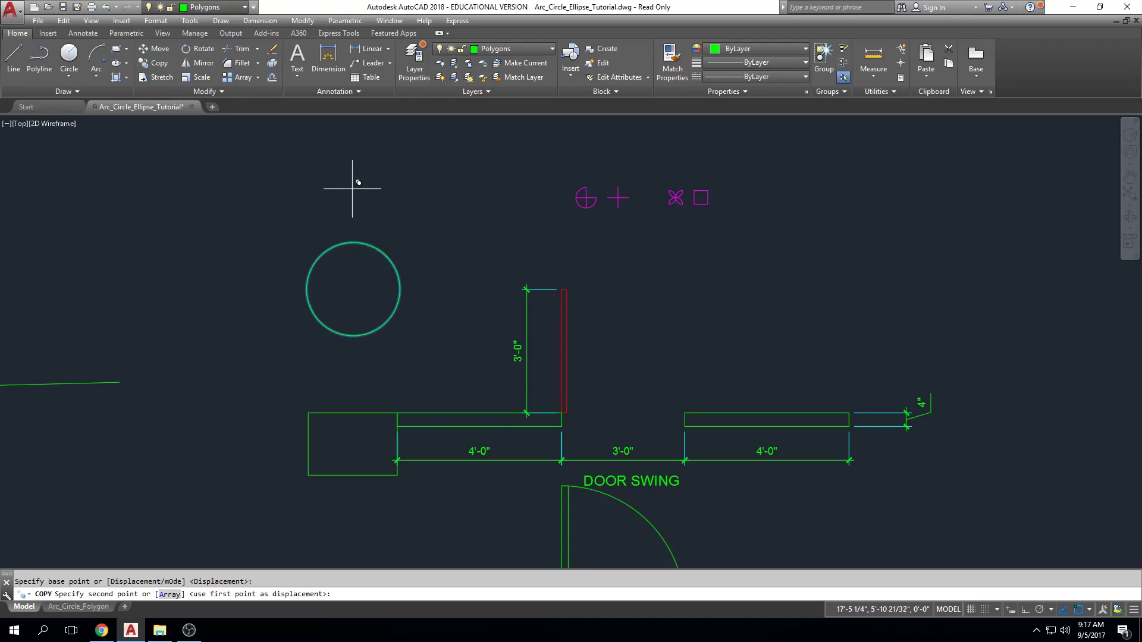
left_click(142, 182)
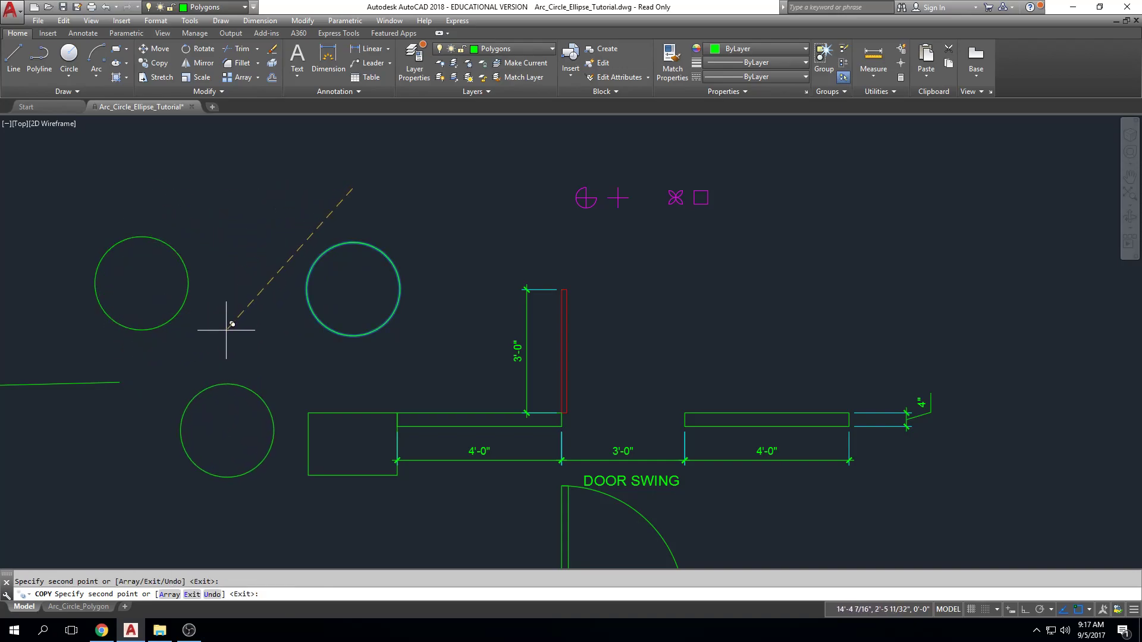
Step: Scatter more than twenty further copies of the circle across the empty space to the left of the door drawing
middle_click_drag(232, 322, 500, 258)
left_click(501, 260)
left_click(391, 338)
left_click(166, 255)
left_click(232, 146)
left_click(303, 302)
left_click(122, 345)
left_click(152, 294)
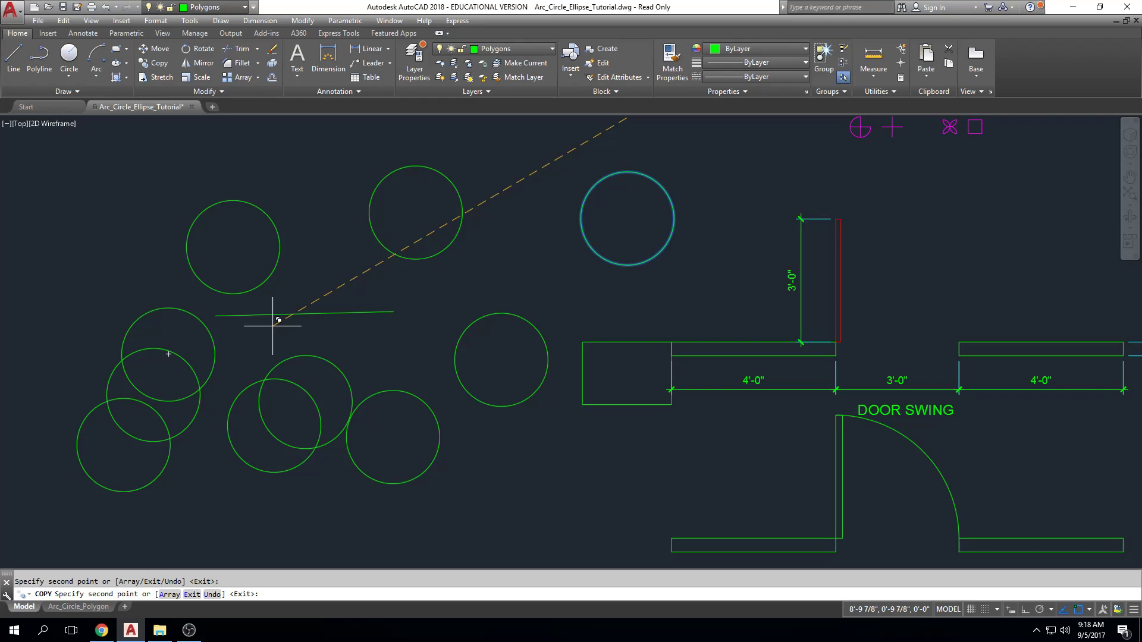
scroll(315, 255, "down", 3)
left_click(333, 225)
left_click(275, 233)
left_click(227, 188)
left_click(113, 208)
left_click(176, 278)
left_click(175, 317)
left_click(113, 320)
left_click(175, 166)
left_click(163, 286)
left_click(219, 380)
left_click(116, 389)
left_click(209, 224)
left_click(303, 269)
left_click(250, 339)
left_click(190, 288)
left_click(236, 167)
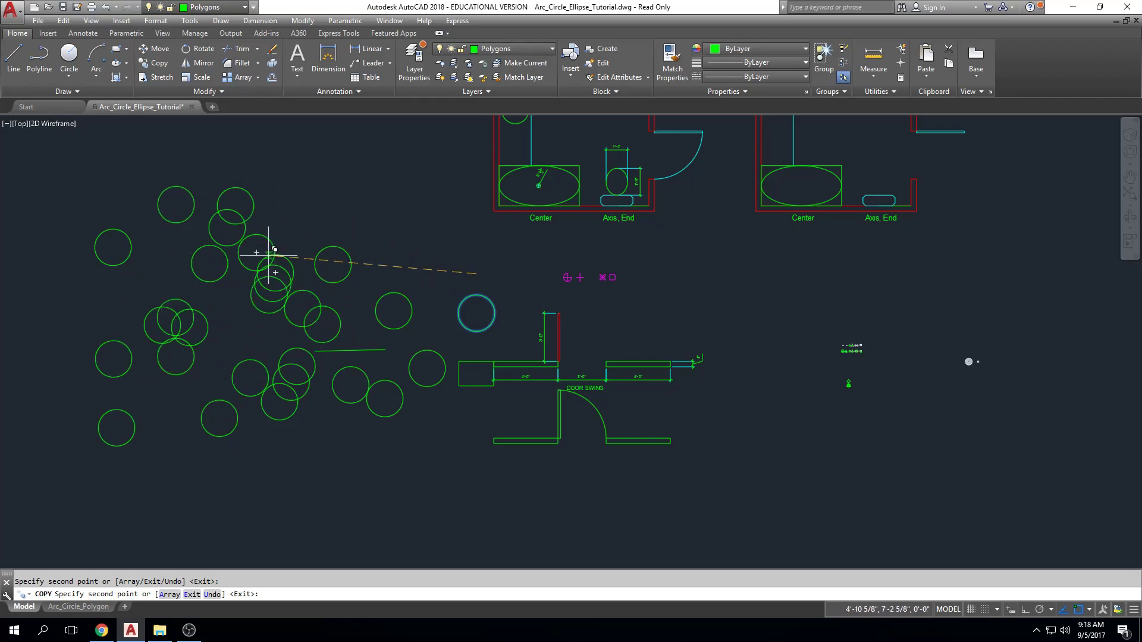
key("Escape")
Step: Copy the entire second bathroom plan with a base point beside it, placing three copies in a row to its right
middle_click_drag(652, 236, 409, 356)
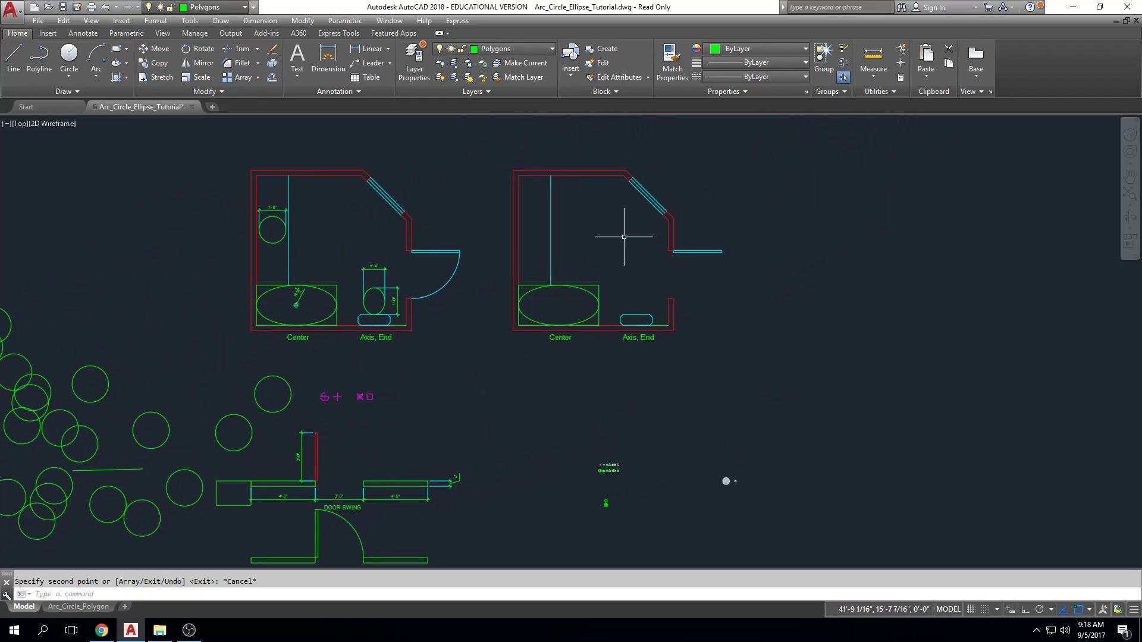
left_click(776, 139)
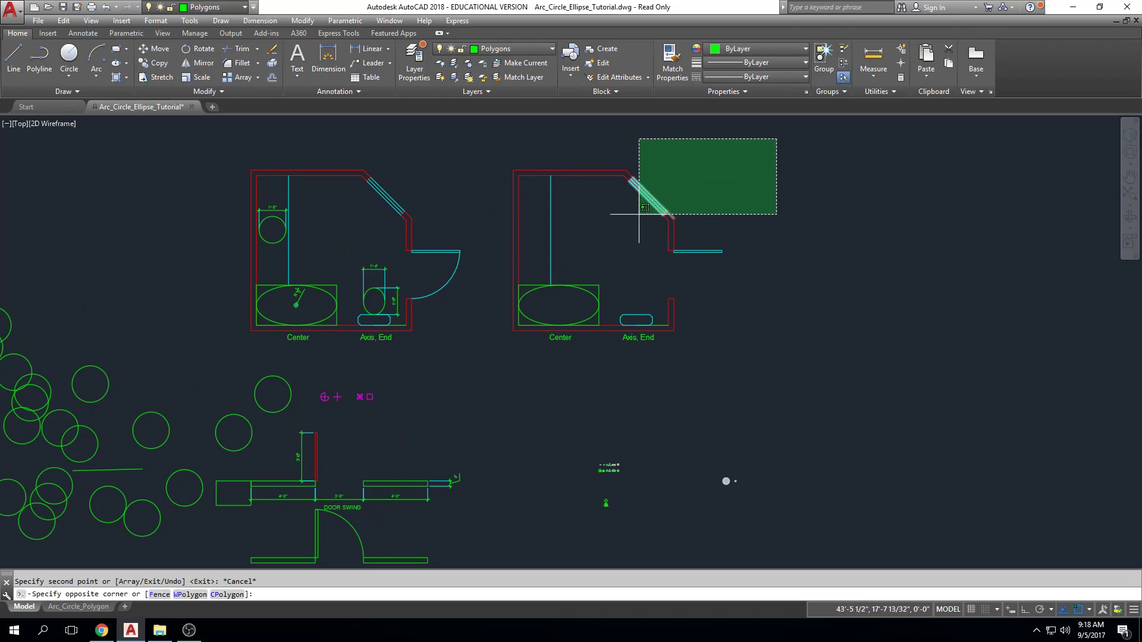
left_click(463, 415)
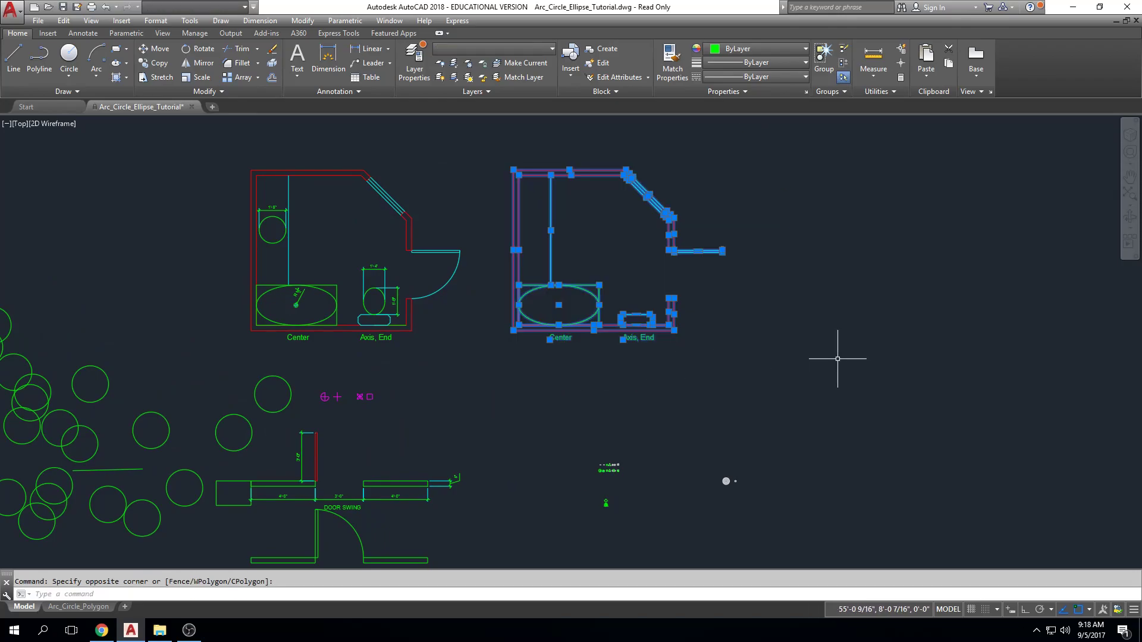
type("co")
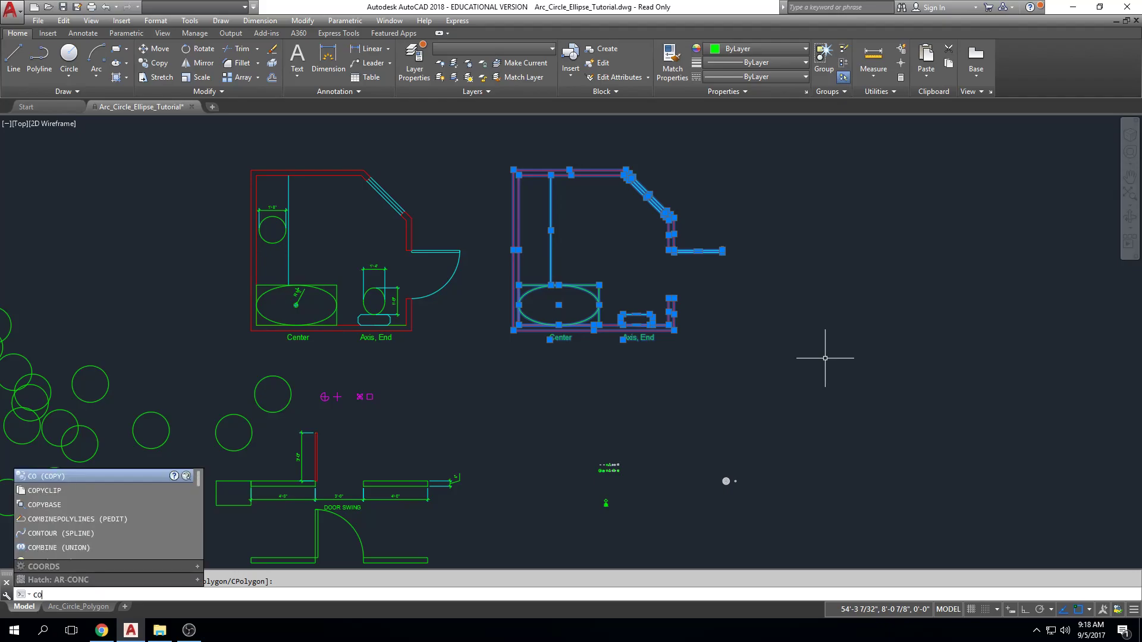
key("Return")
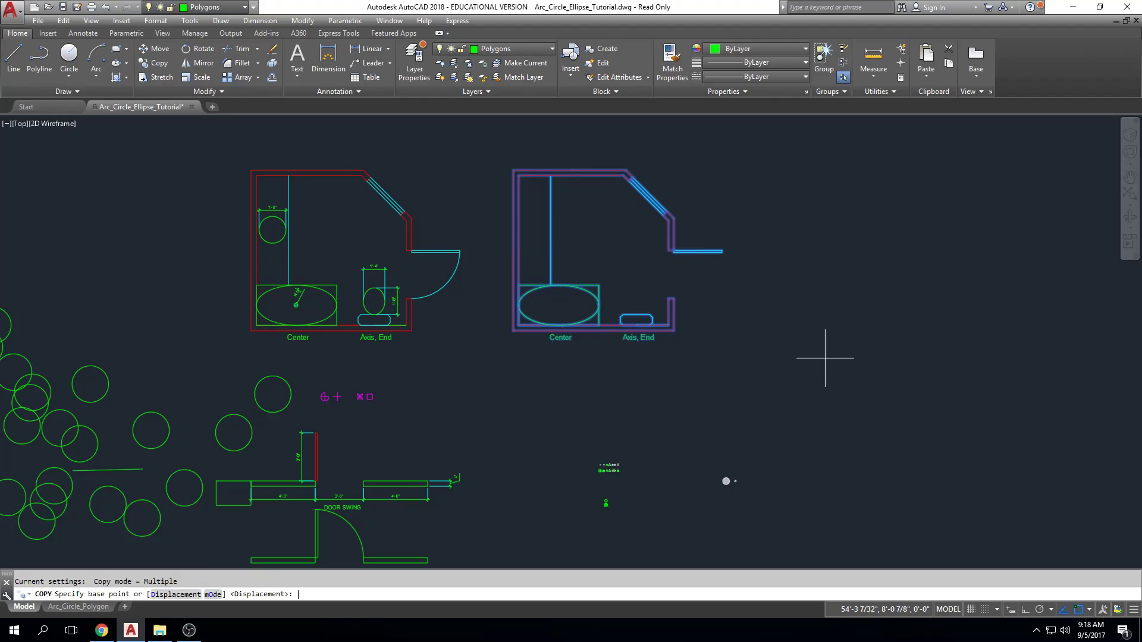
left_click(768, 320)
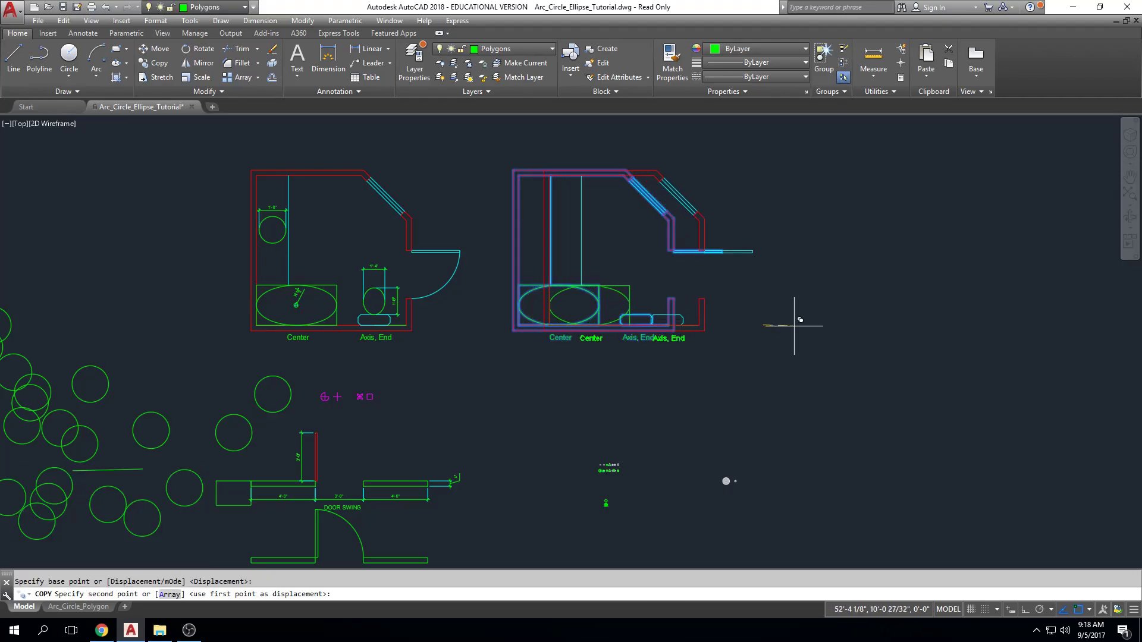
left_click(1045, 322)
middle_click_drag(979, 316, 606, 358)
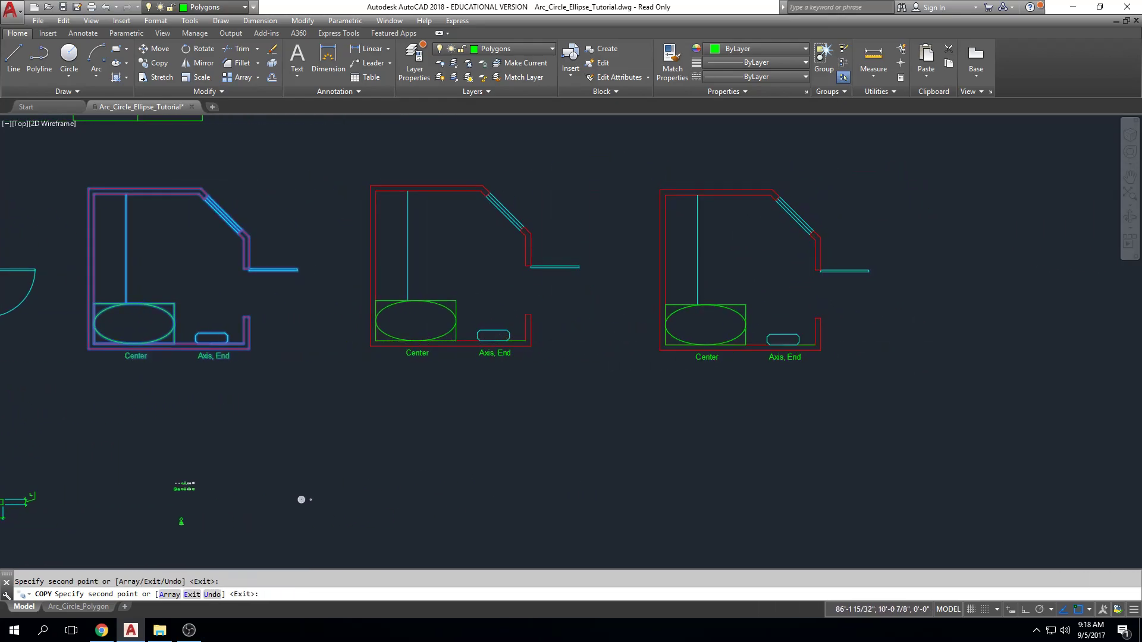
middle_click_drag(911, 345, 486, 349)
left_click(486, 349)
left_click(839, 344)
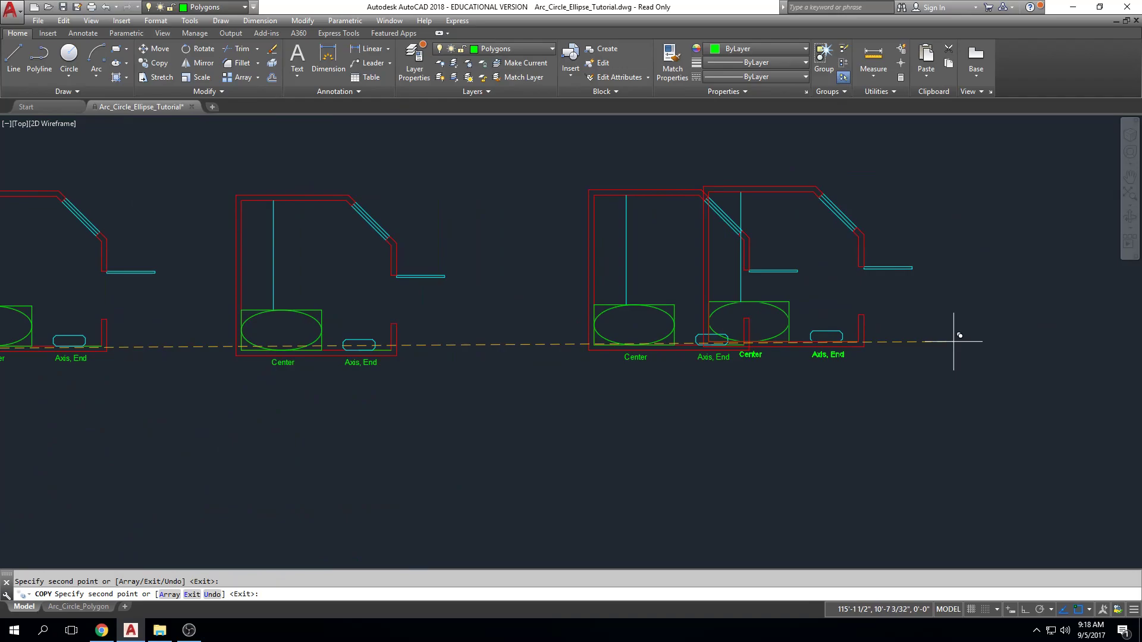
scroll(953, 342, "down", 5)
key("Escape")
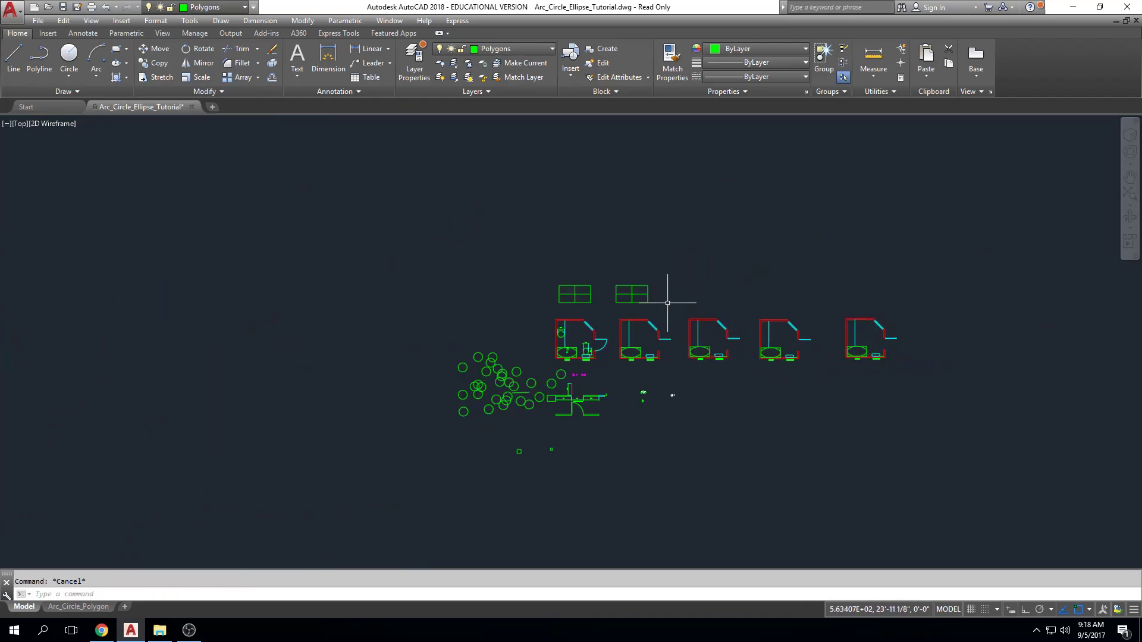
Step: Copy the rightmost bathroom plan 10' diagonally up and to the right, using a base point in the empty space beside it
scroll(899, 321, "up", 7)
type("co")
key("Return")
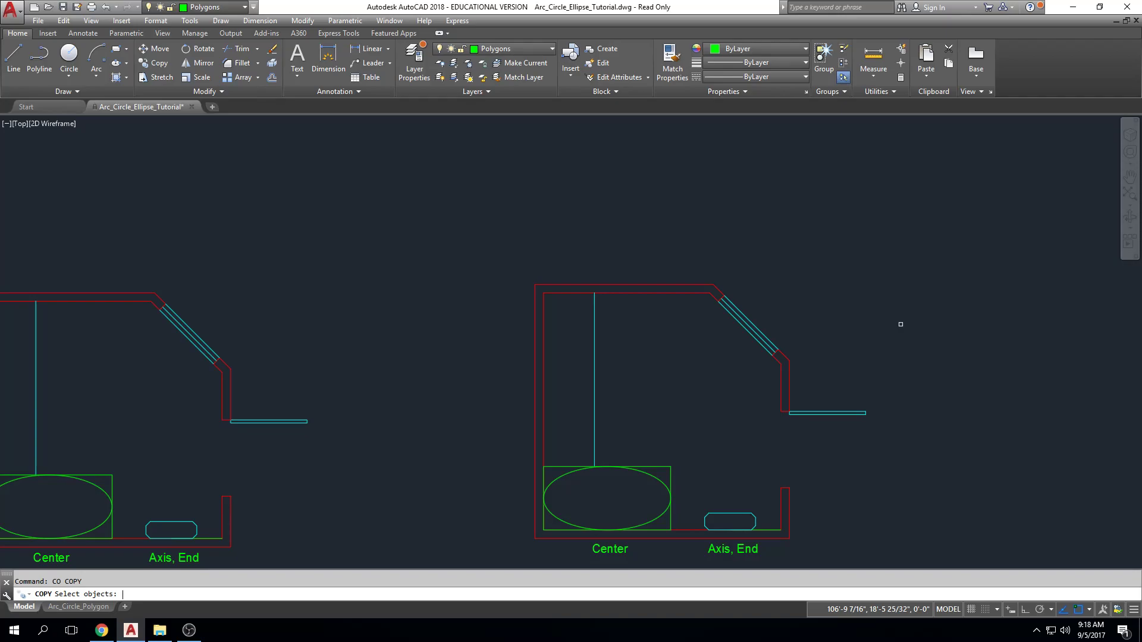
middle_click_drag(971, 178, 953, 168)
left_click(954, 169)
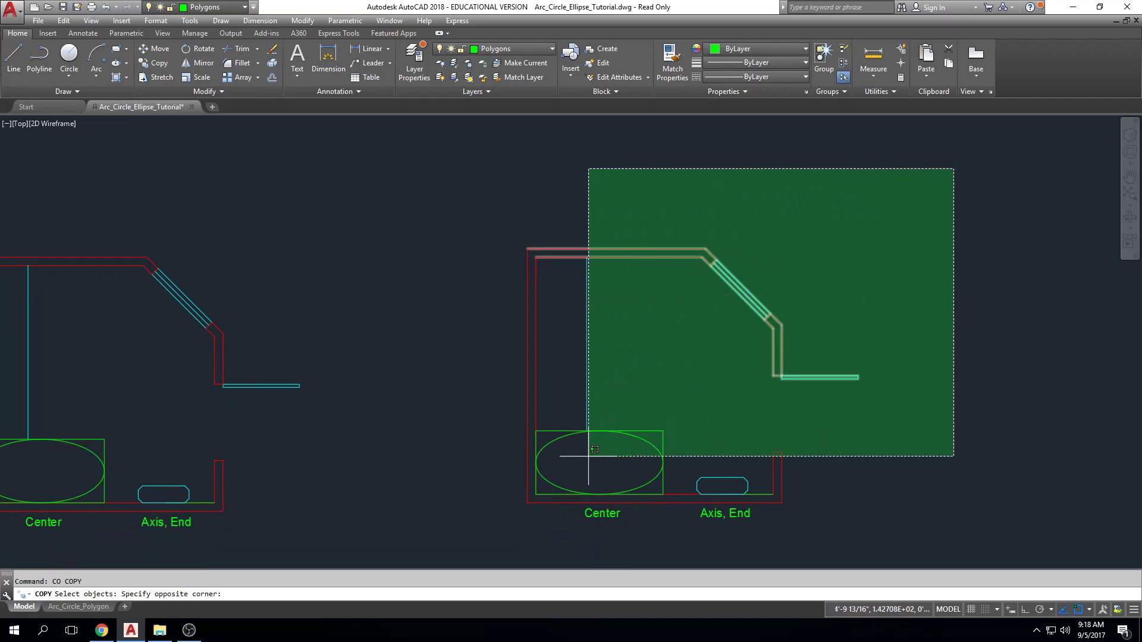
left_click(512, 534)
key("Return")
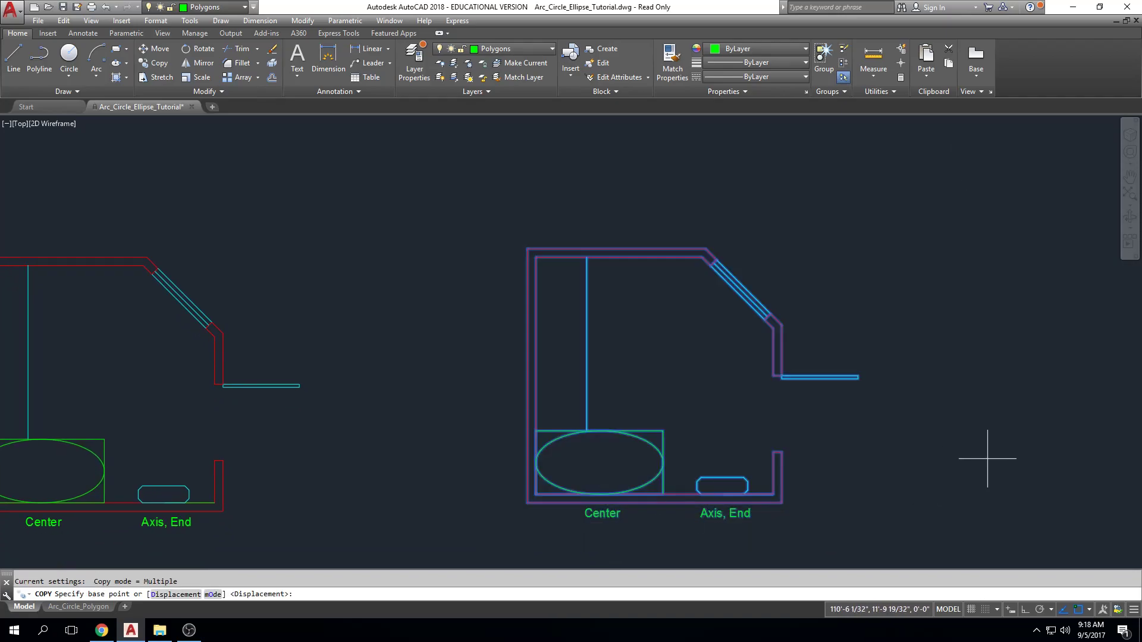
left_click(867, 210)
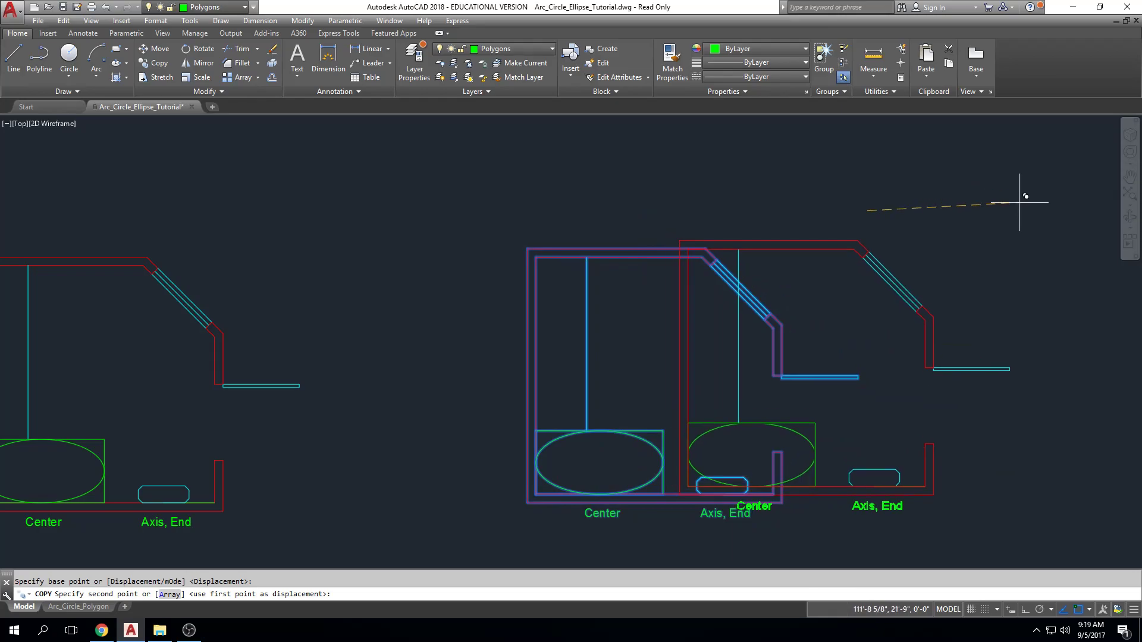
middle_click_drag(1024, 155, 802, 222)
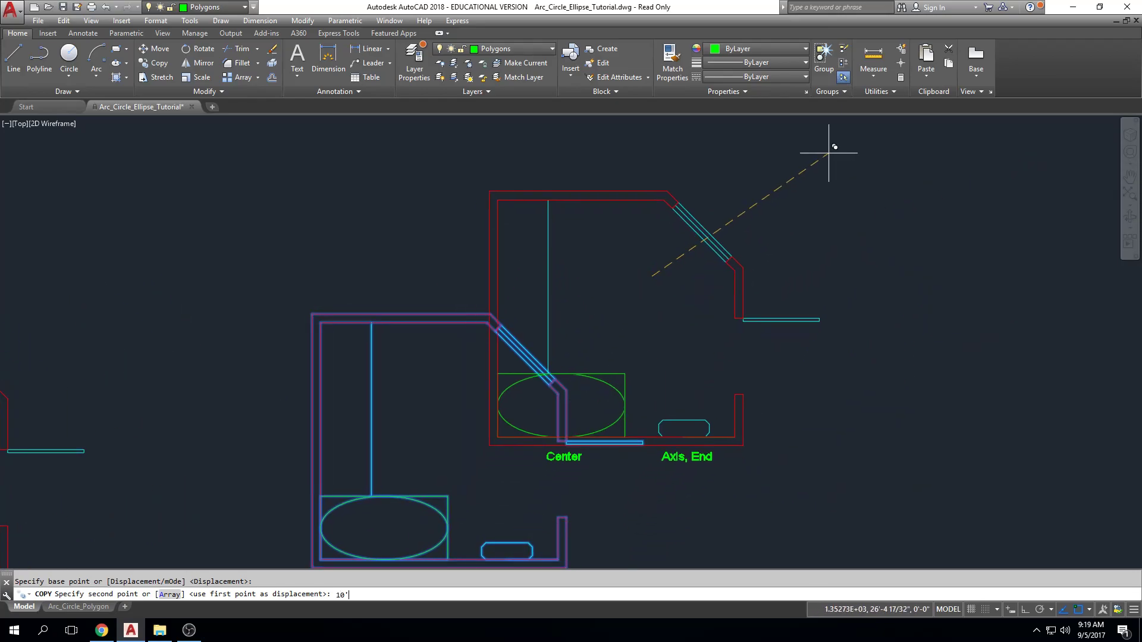
key("Return")
key("Escape")
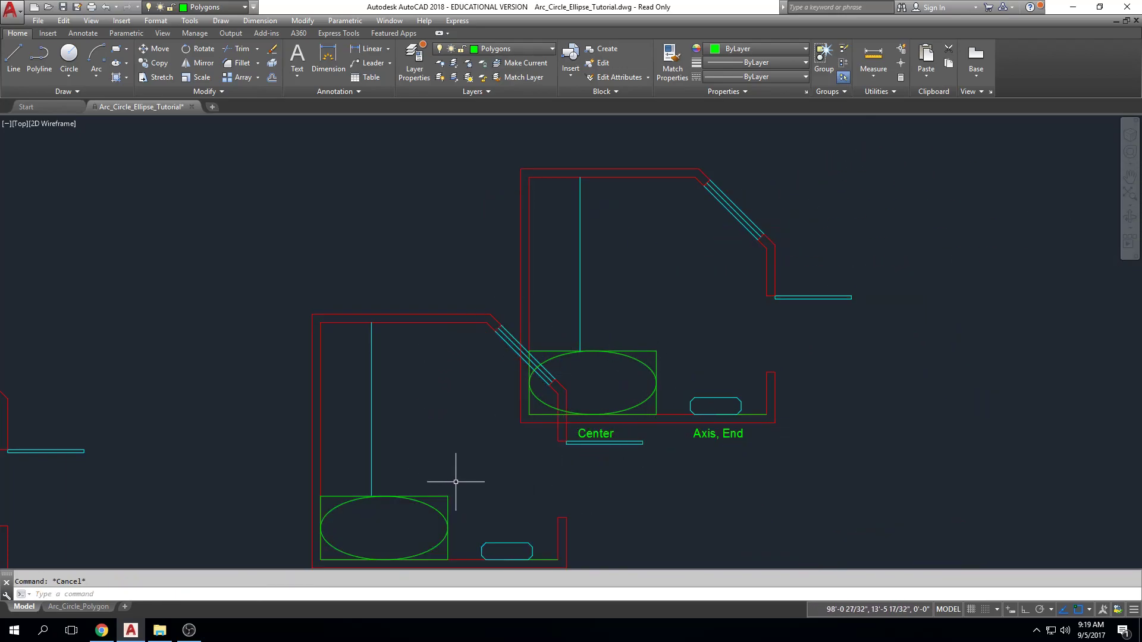
Step: Examine the row of copied bathroom plans and the two parallel lines of the wall to the right of the lower door swing
scroll(993, 416, "down", 2)
middle_click_drag(994, 416, 979, 336)
scroll(980, 336, "down", 2)
middle_click_drag(332, 316, 533, 310)
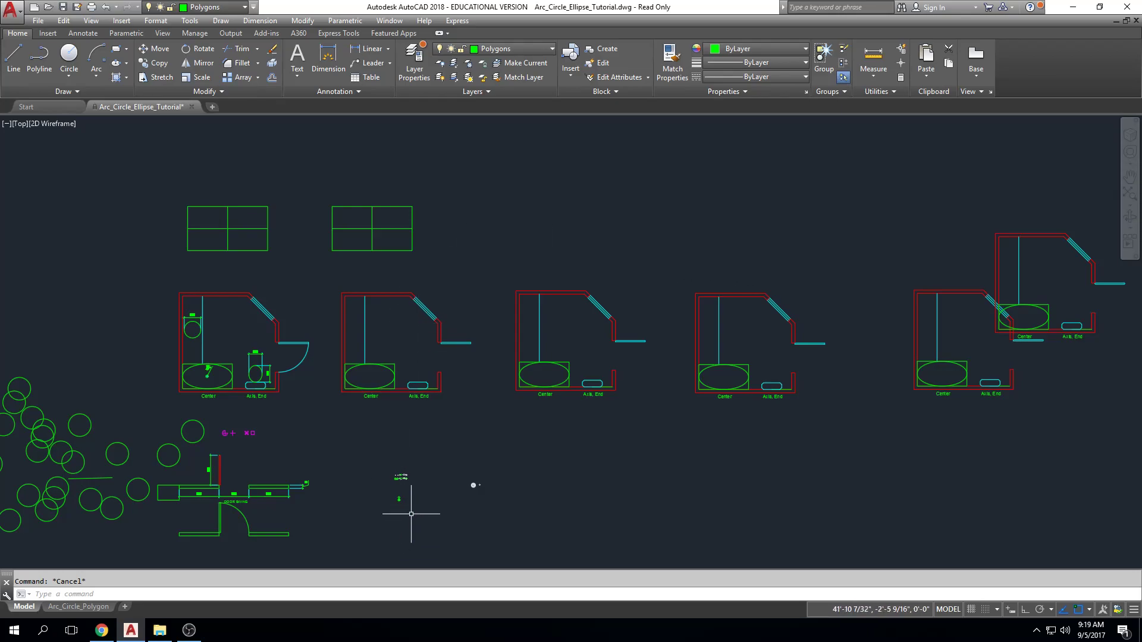
middle_click_drag(307, 530, 548, 449)
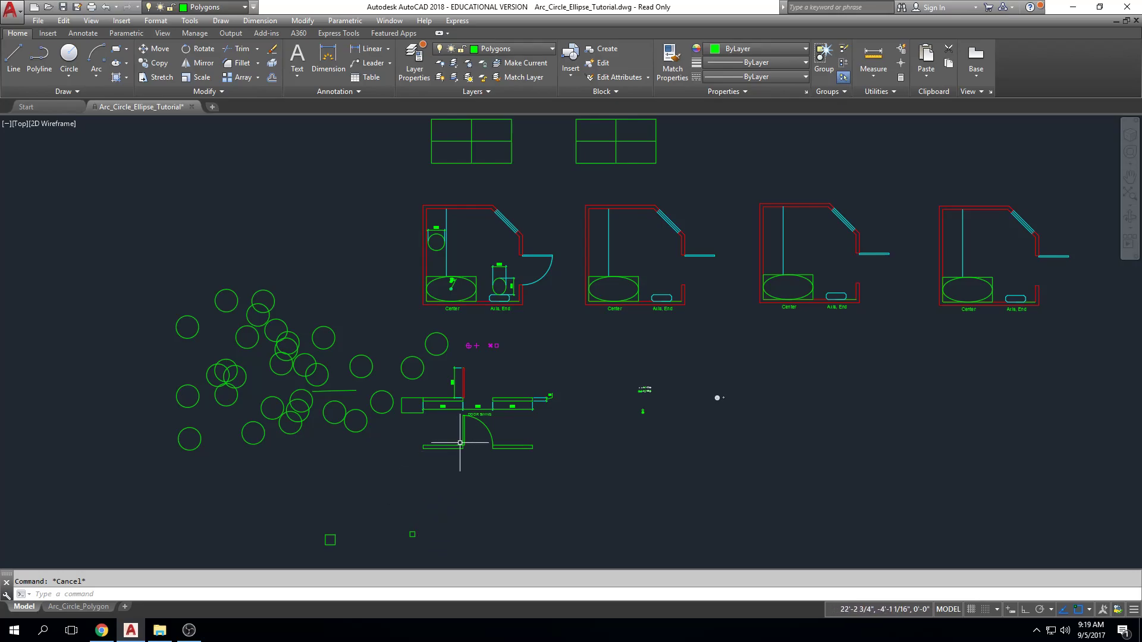
scroll(512, 452, "up", 6)
scroll(538, 458, "up", 2)
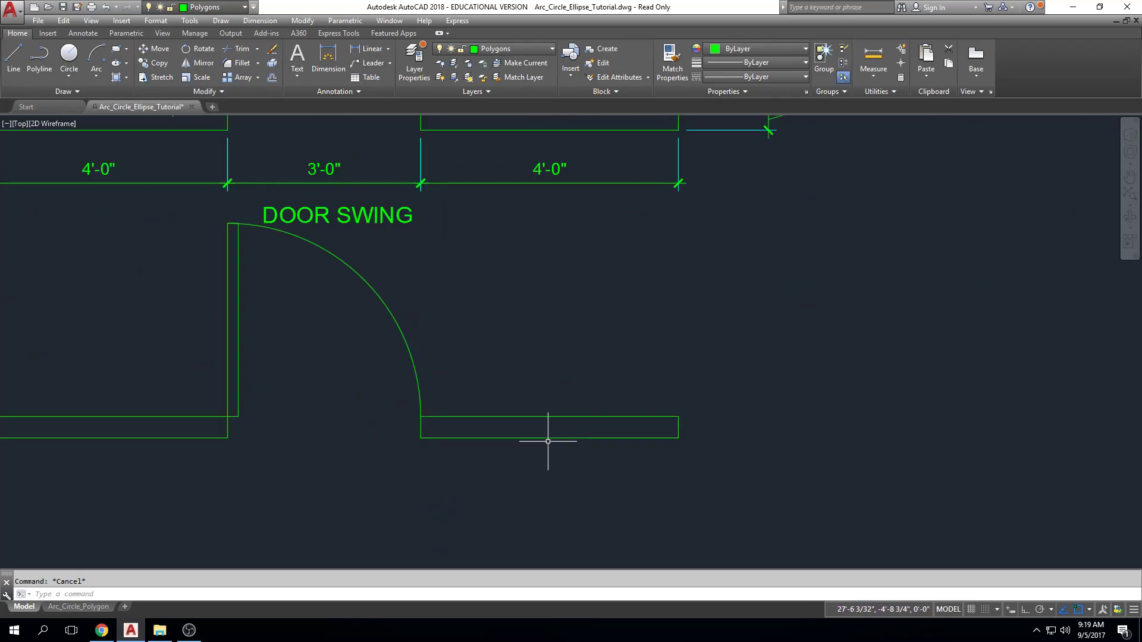
left_click(544, 437)
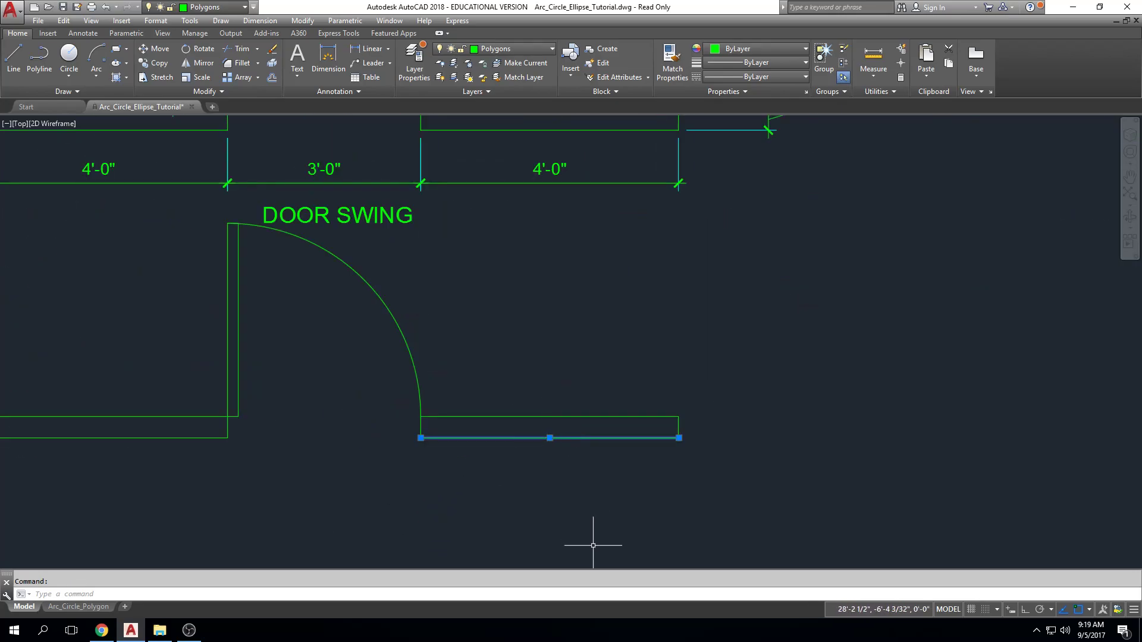
left_click(591, 416)
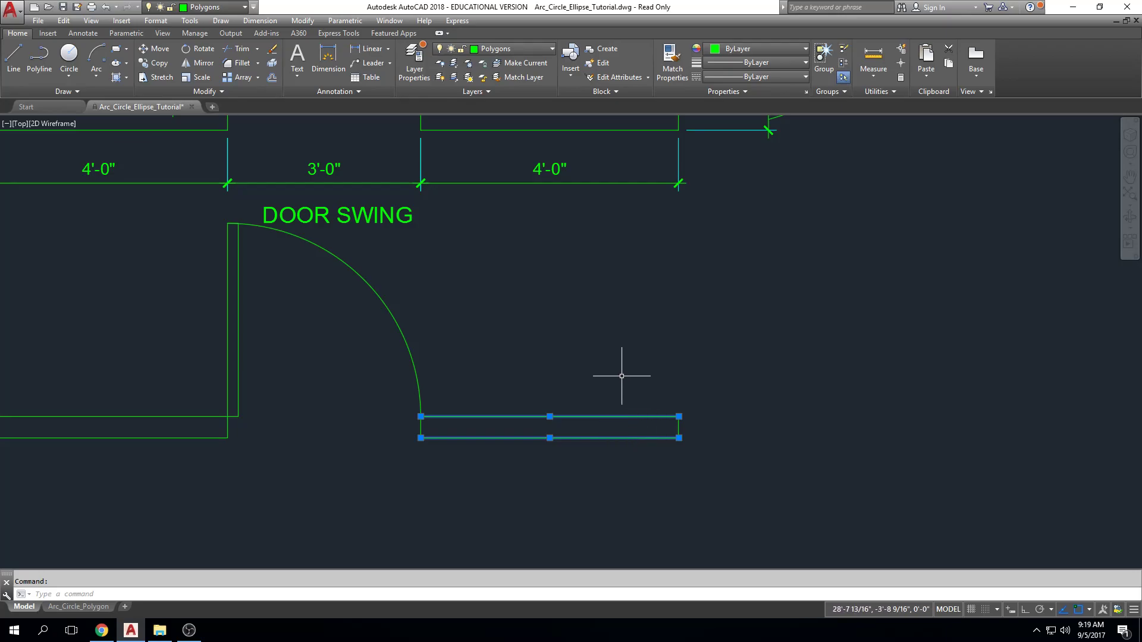
key("Escape")
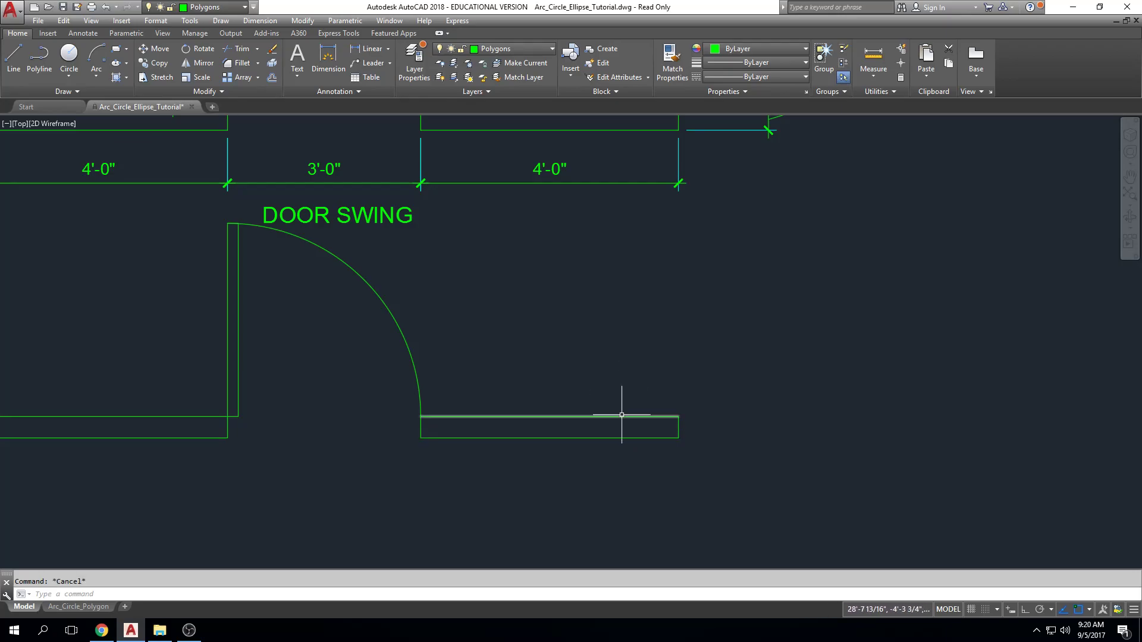
Step: Draw a single vertical line in the empty space to the right of the door swing drawing
scroll(716, 410, "down", 5)
mouse_move(800, 415)
middle_mouse_down()
mouse_move(874, 420)
mouse_move(882, 456)
mouse_move(795, 428)
middle_mouse_up()
type("l")
key("Return")
left_click(802, 348)
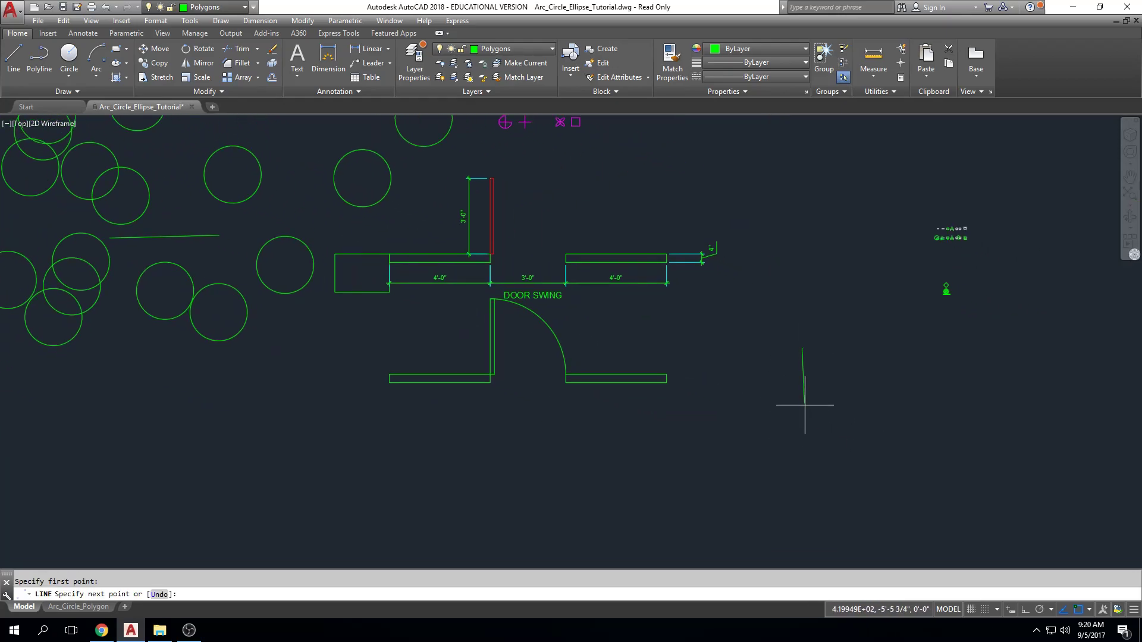
left_click(803, 482)
key("Escape")
Step: Offset the vertical line to its right with an offset distance of 8
scroll(816, 412, "up", 4)
mouse_move(815, 412)
middle_mouse_down()
mouse_move(629, 408)
mouse_move(614, 389)
middle_mouse_up()
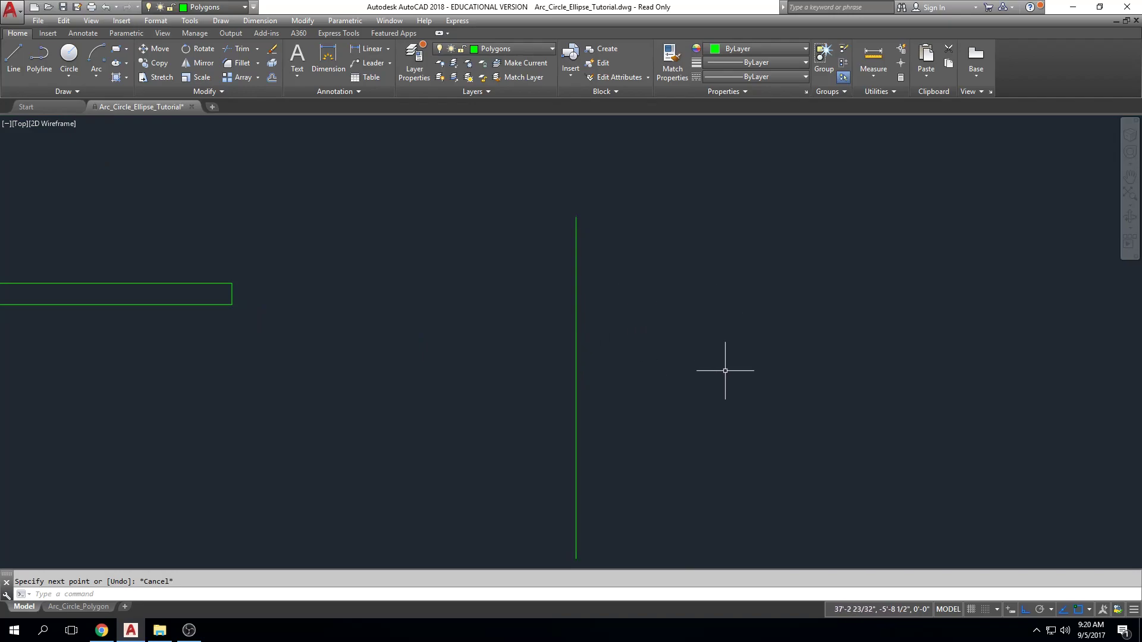
key("Escape")
middle_click_drag(770, 357, 691, 326)
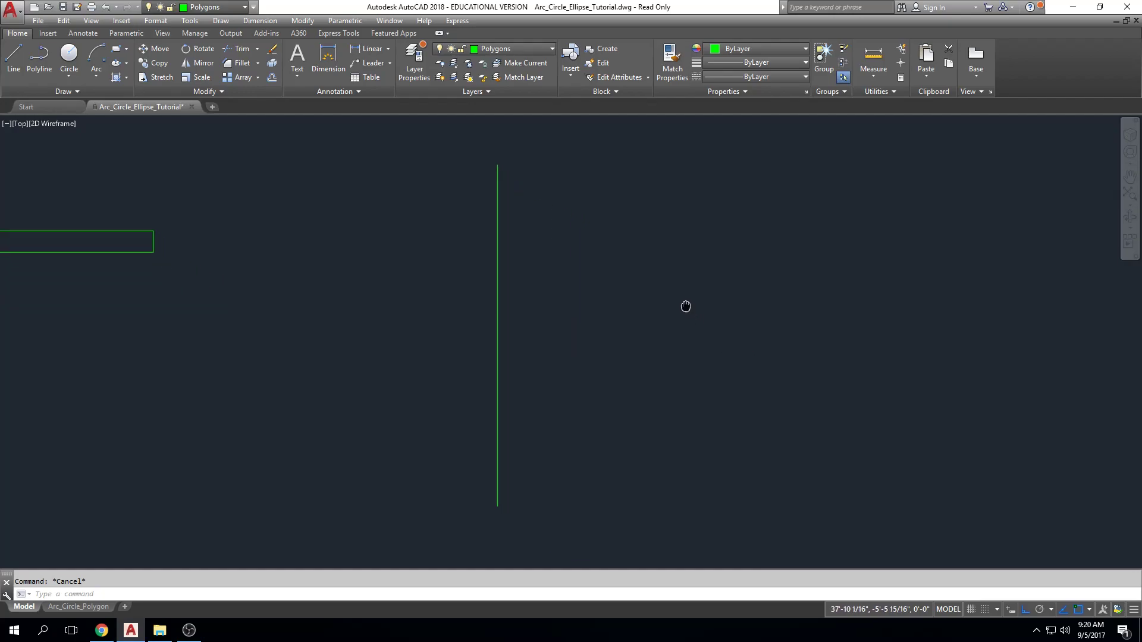
left_click(271, 78)
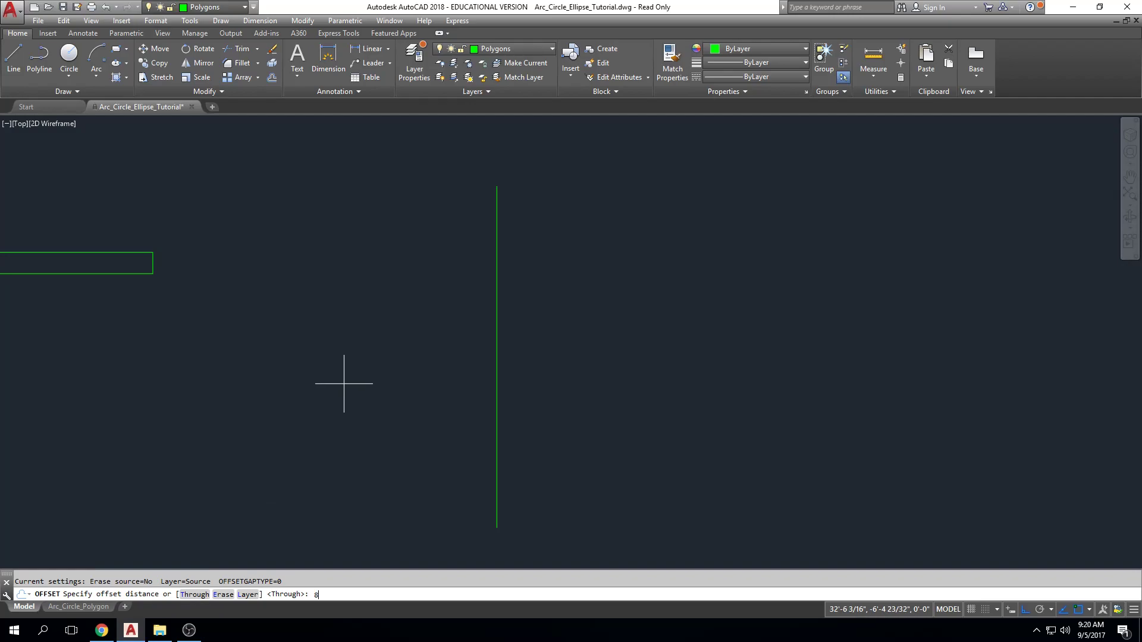
key("Return")
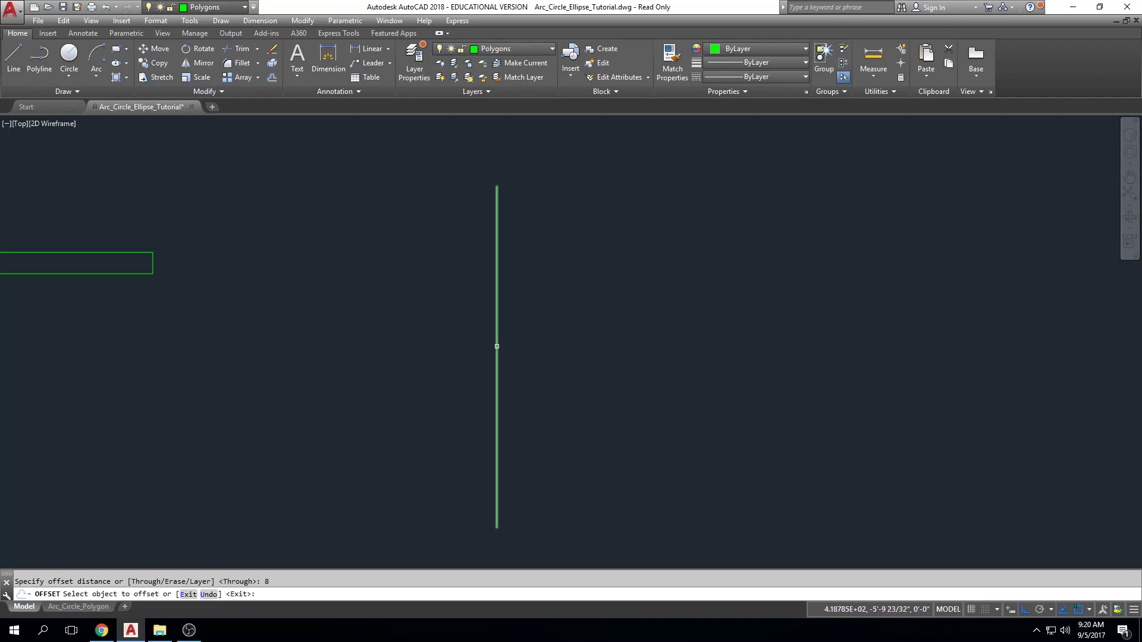
left_click(493, 346)
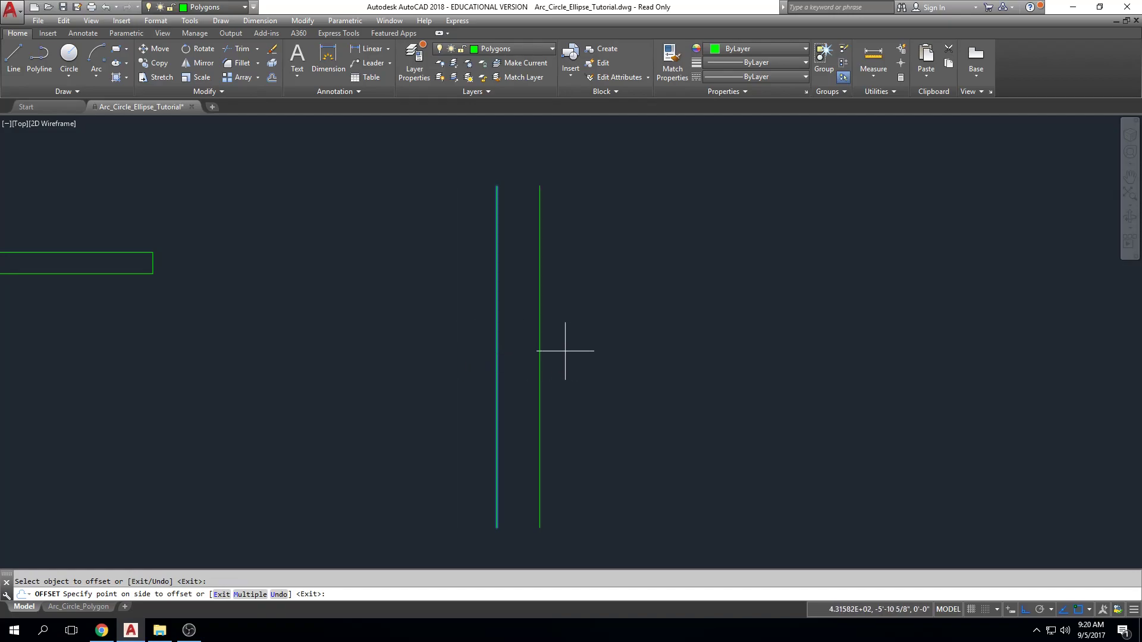
left_click(594, 348)
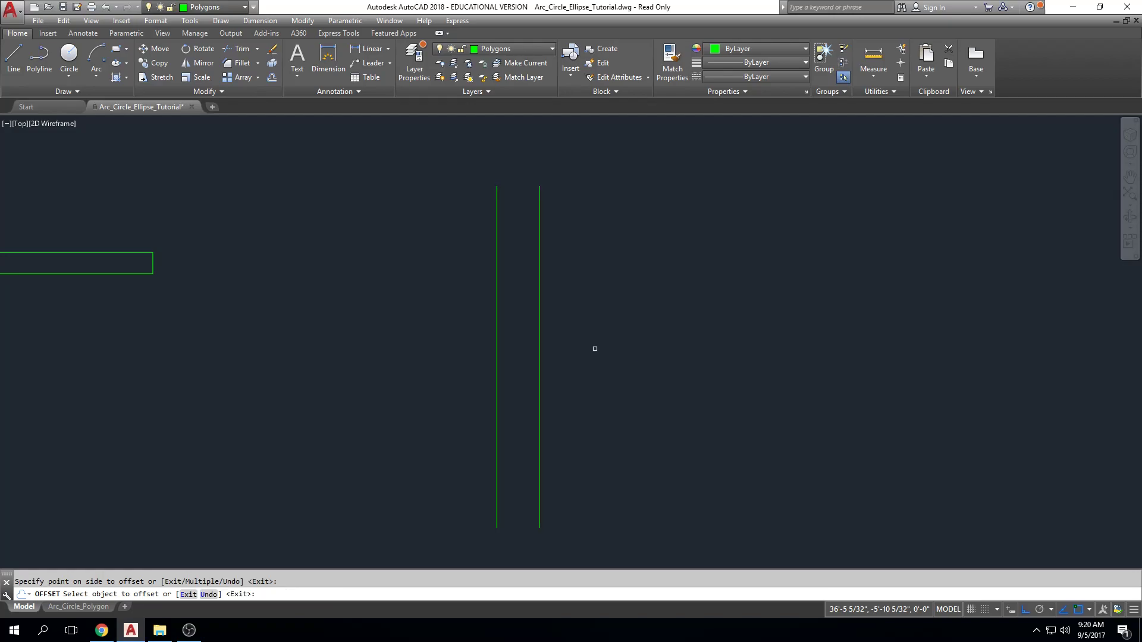
Step: Offset each newest line to the right in turn at the same distance, adding four more parallel lines
left_click(538, 323)
left_click(608, 315)
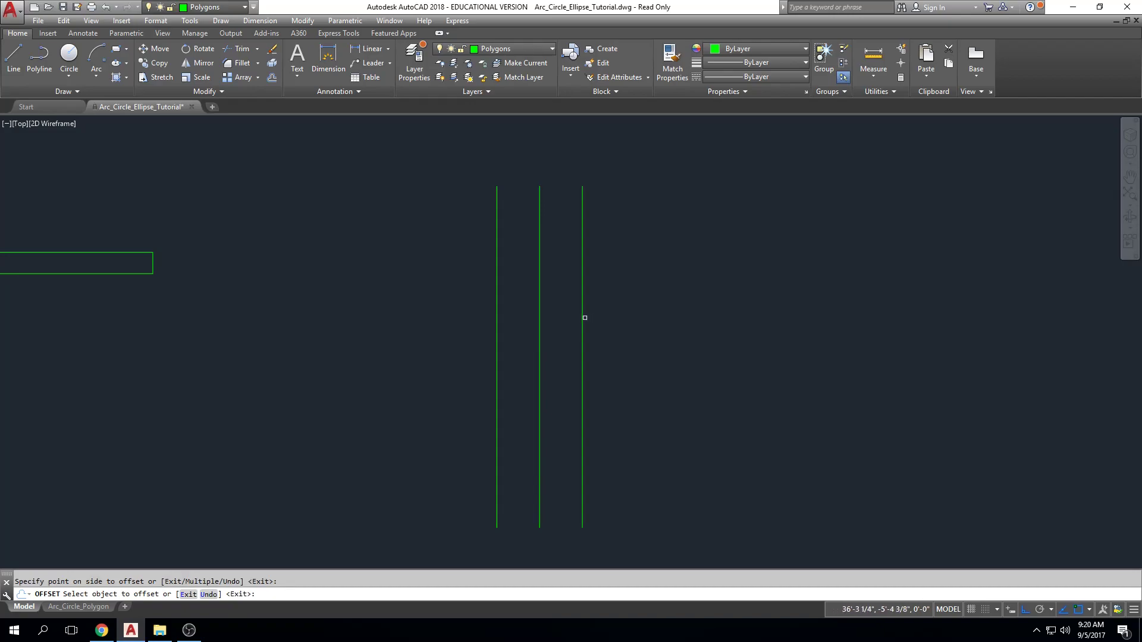
left_click(584, 317)
left_click(641, 316)
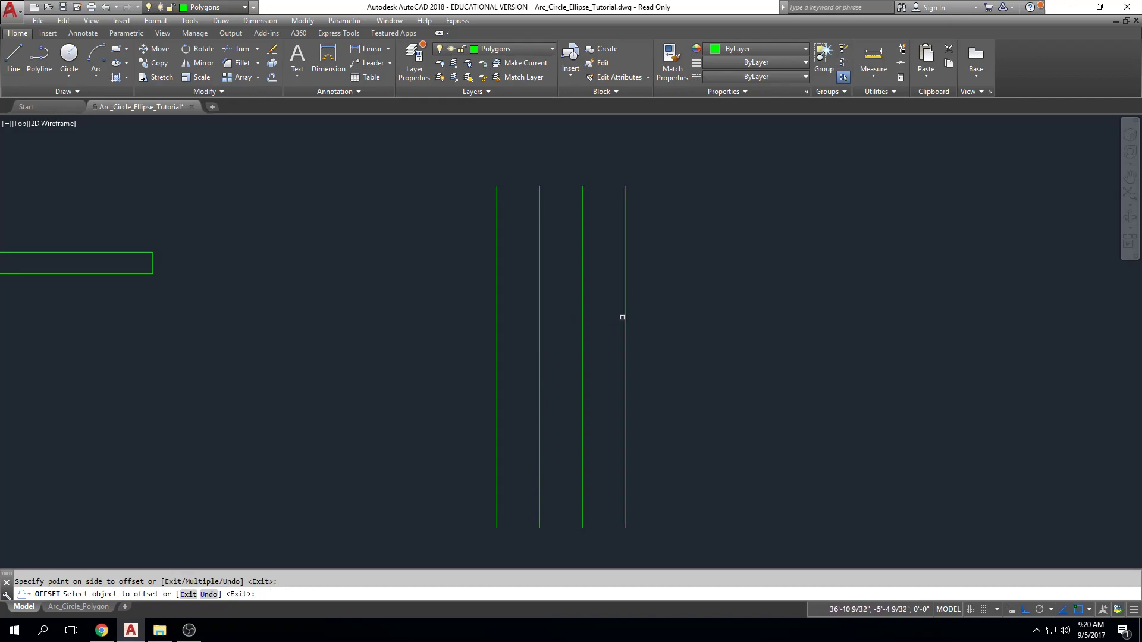
left_click(622, 317)
left_click(721, 312)
left_click(669, 331)
left_click(733, 332)
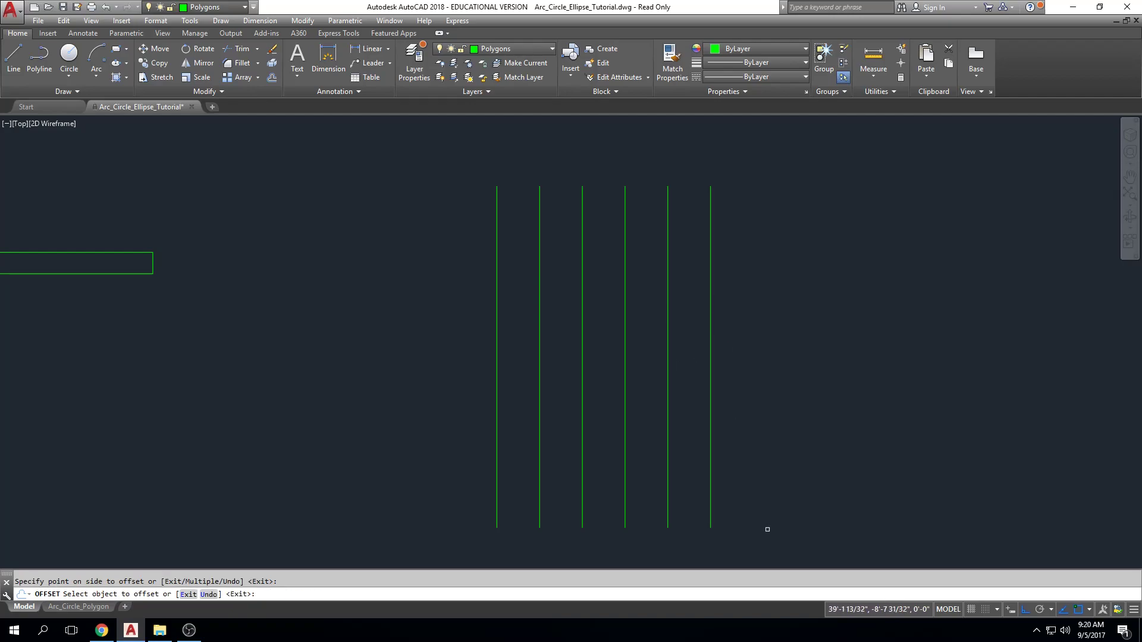
middle_click_drag(367, 348, 492, 316)
key("Escape")
Step: Delete all six parallel vertical lines
left_click(921, 299)
left_click(570, 366)
key("Delete")
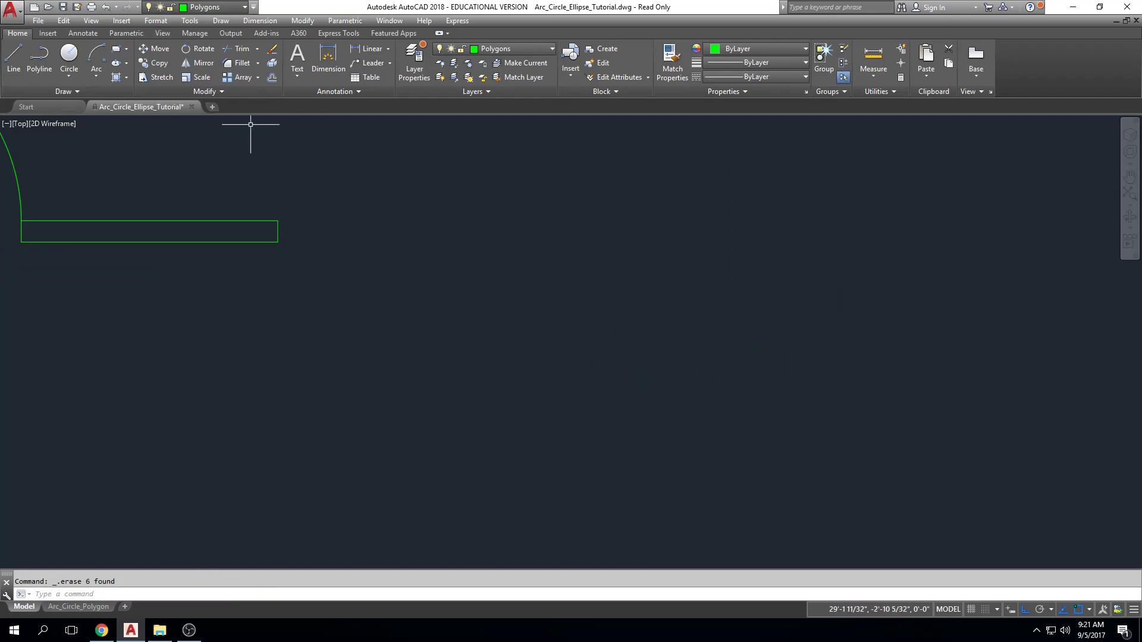
Step: Draw a new vertical line in the empty space to the right of the wall
left_click(14, 76)
left_click(625, 180)
left_click(626, 431)
key("Escape")
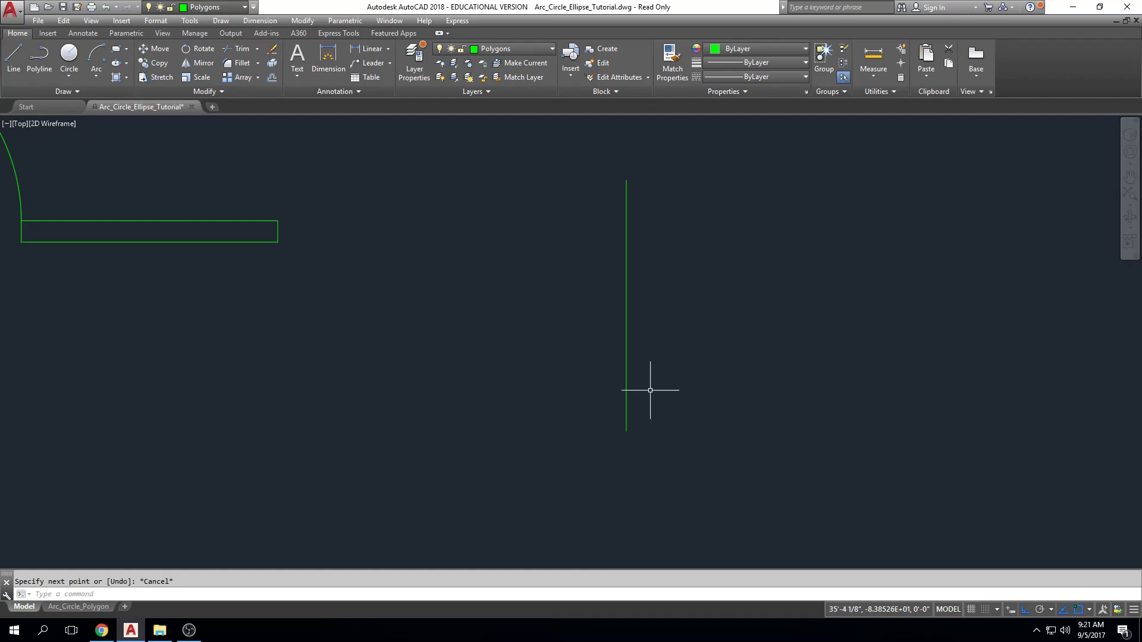
Step: Offset the vertical line to the right at a distance of 2, then offset the new line right again
left_click(276, 78)
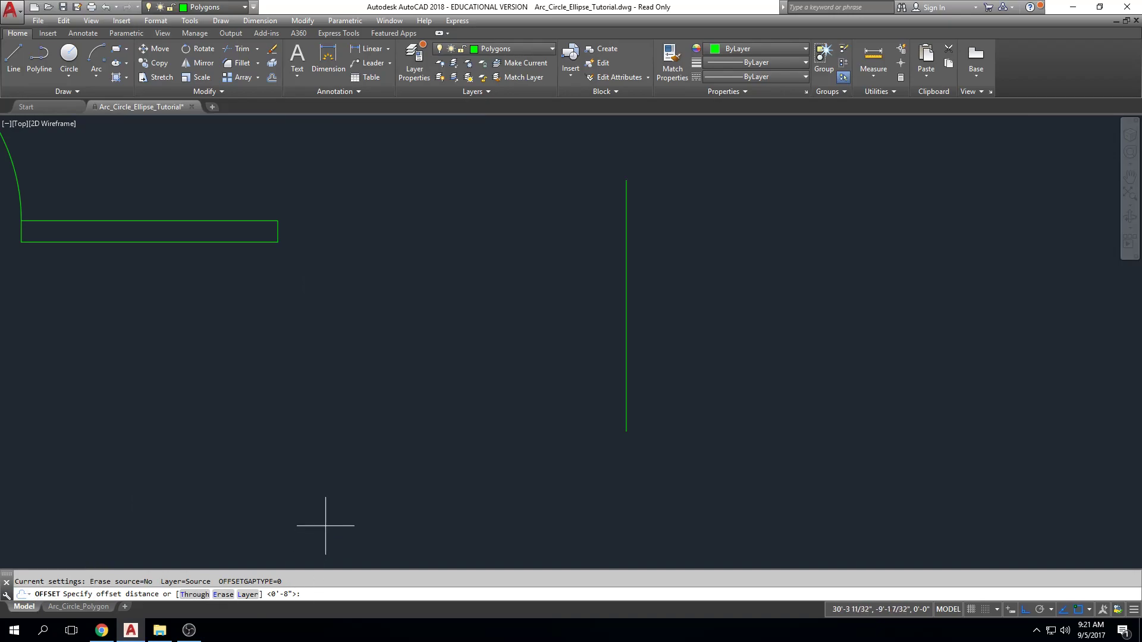
type("2")
key("Return")
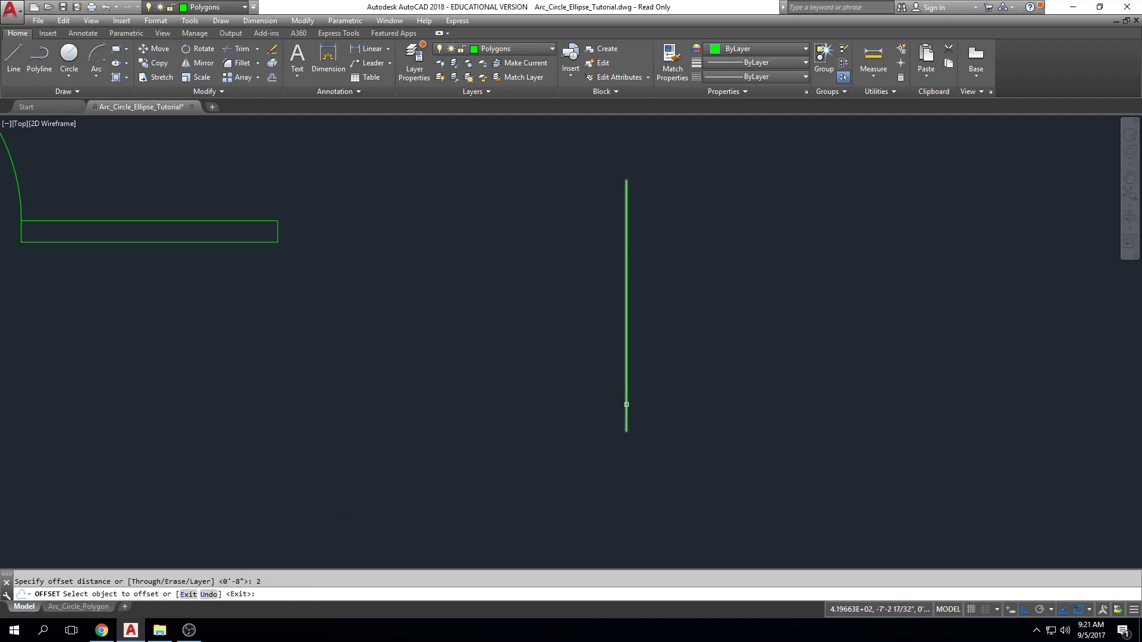
left_click(626, 405)
left_click(666, 374)
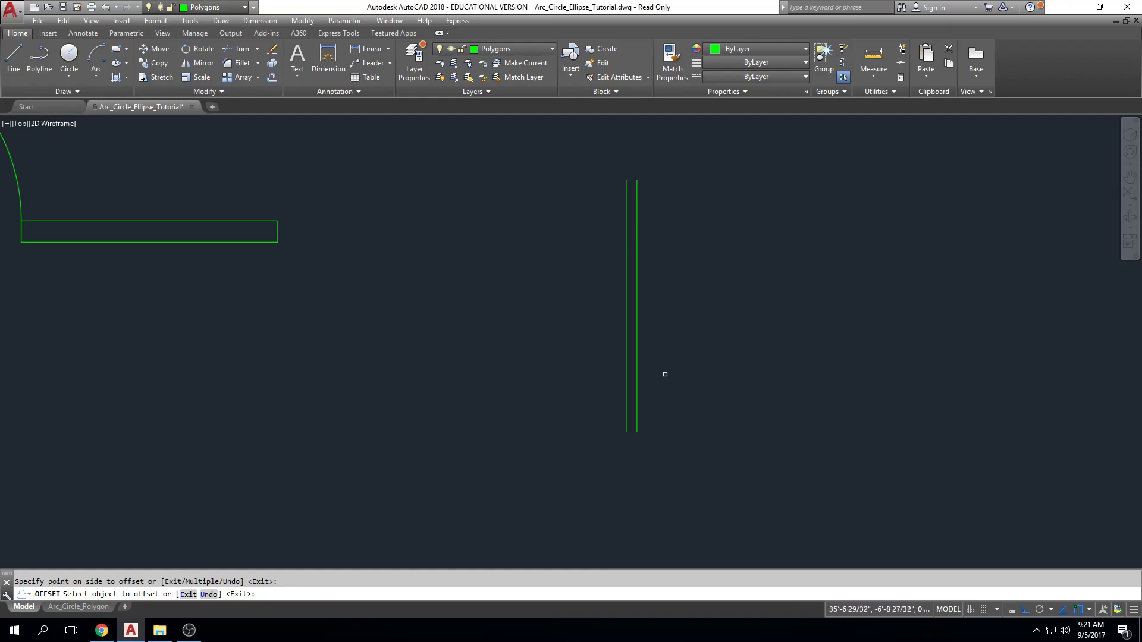
left_click(637, 376)
left_click(720, 371)
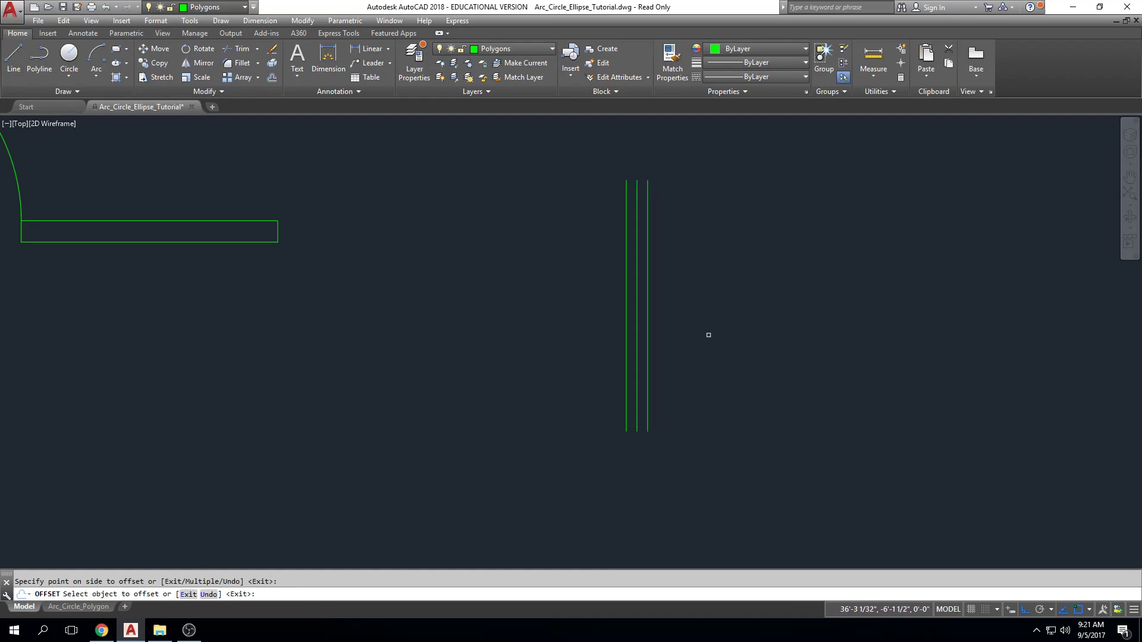
Step: Offset the leftmost vertical line to the left in turn at the same distance, adding three more parallel lines
scroll(642, 181, "up", 3)
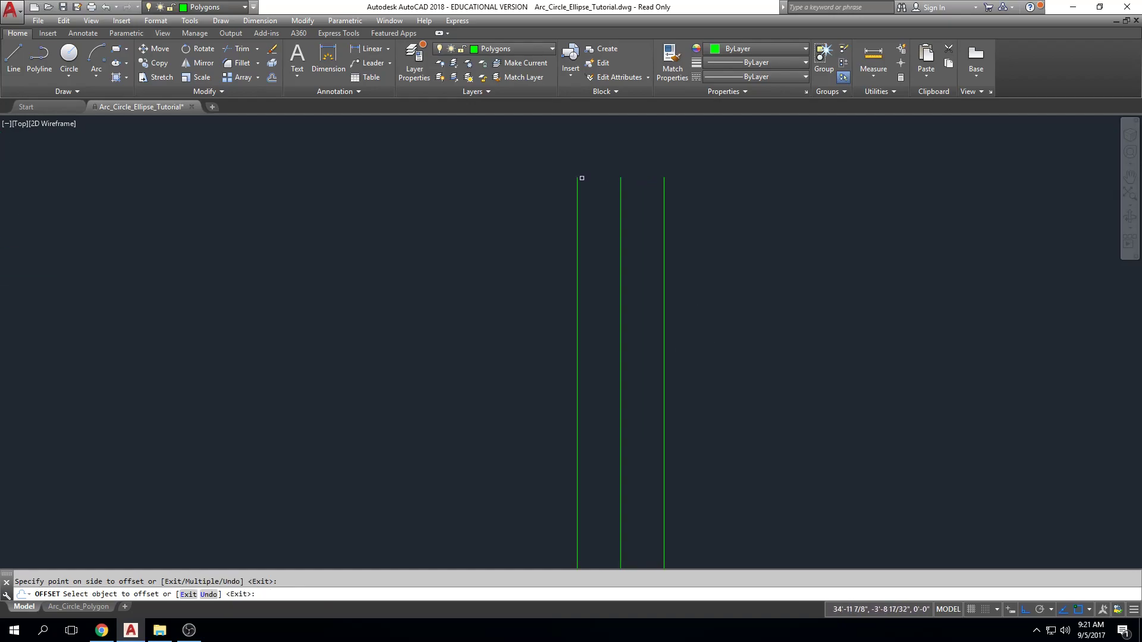
scroll(532, 198, "down", 2)
left_click(550, 199)
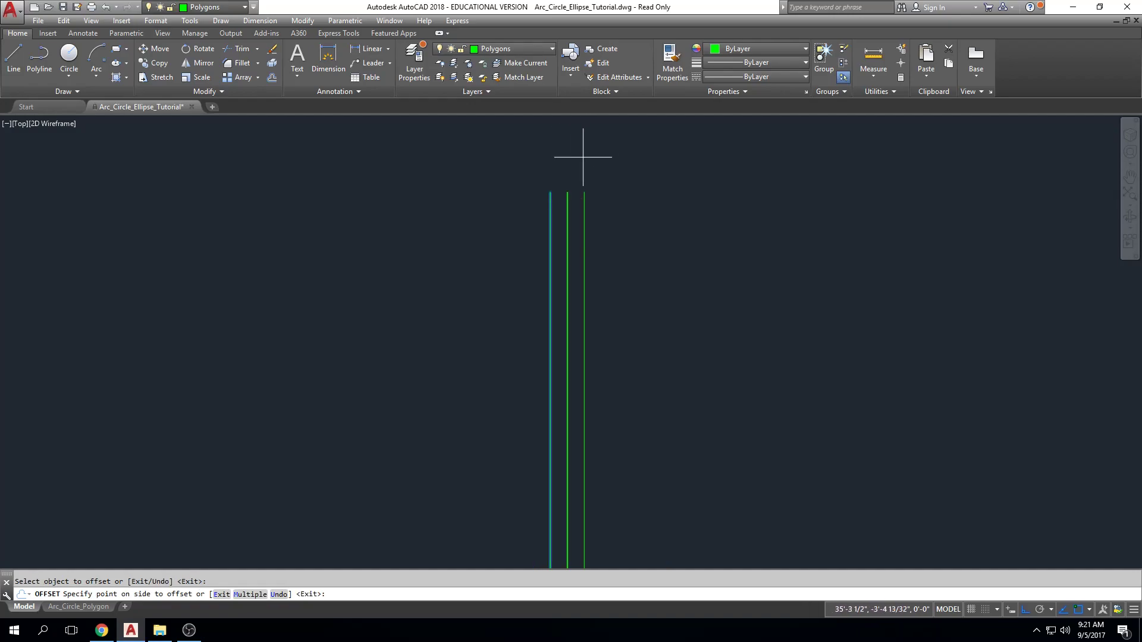
scroll(538, 164, "up", 5)
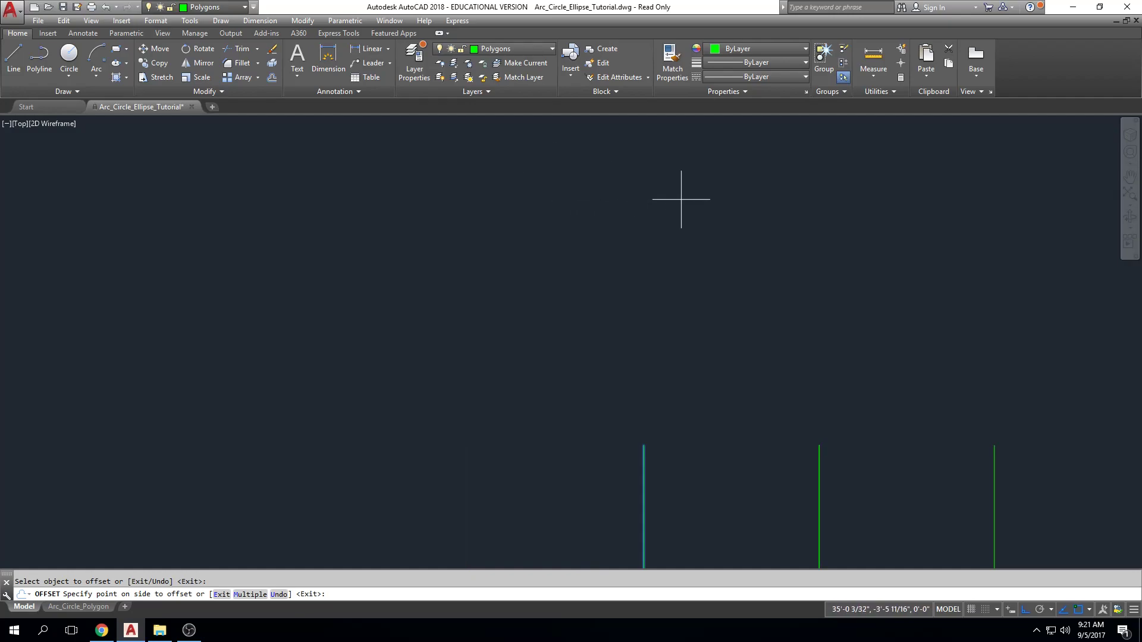
left_click(490, 193)
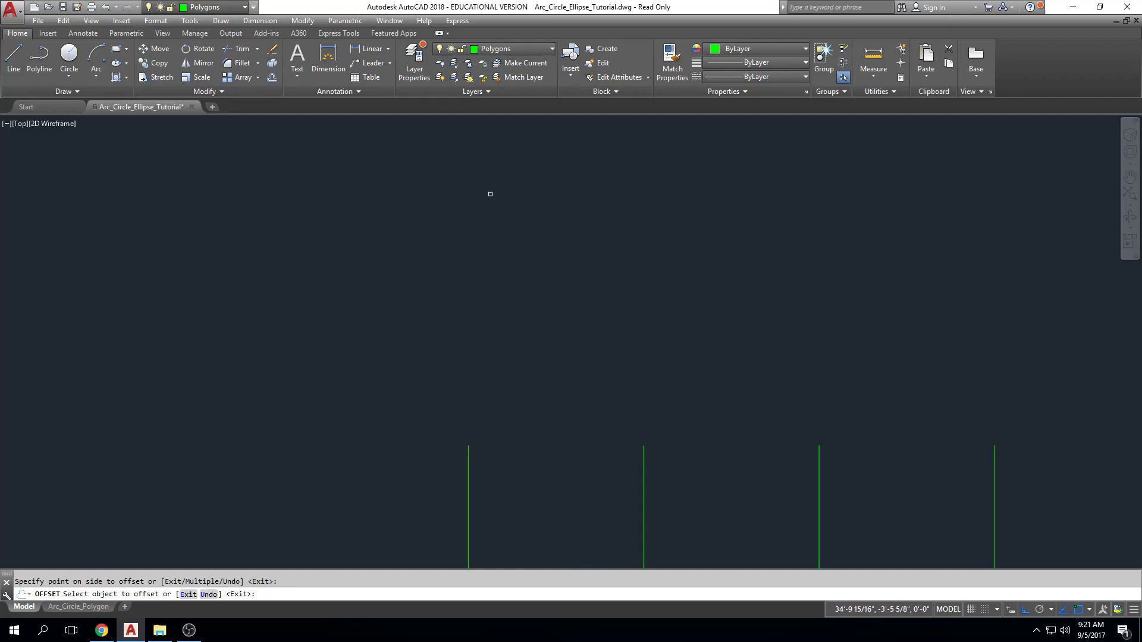
left_click(467, 443)
left_click(299, 375)
left_click(290, 447)
left_click(221, 396)
Step: Offset the circle beside the magenta symbols outward three times at the same distance, using each new circle as the source
scroll(221, 395, "down", 12)
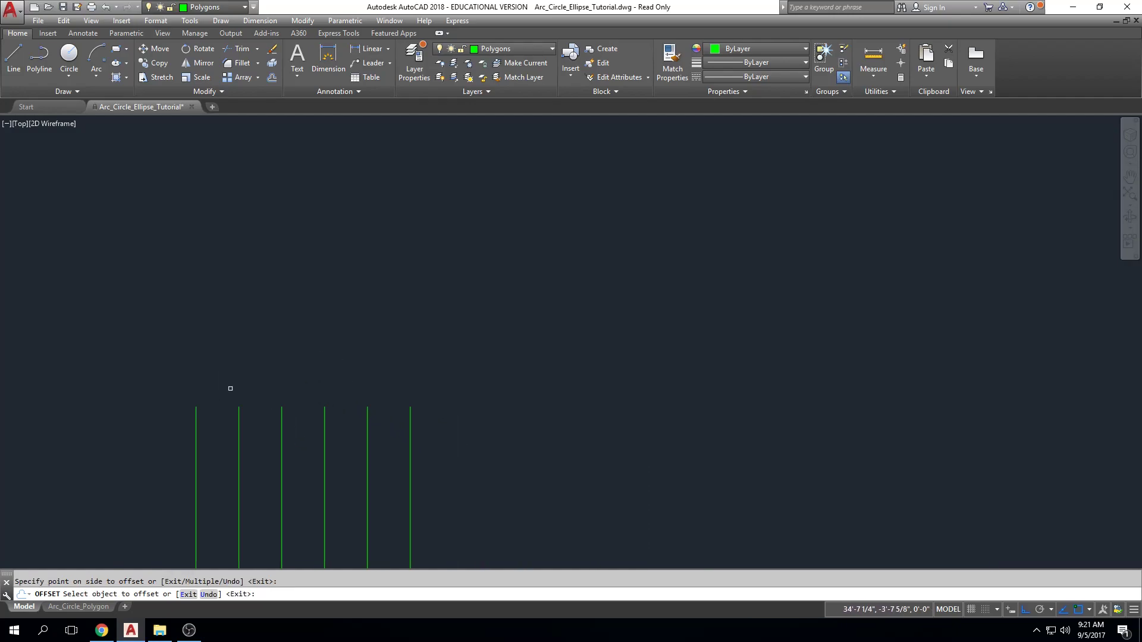
mouse_move(415, 354)
middle_mouse_down()
mouse_move(507, 339)
mouse_move(395, 314)
mouse_move(579, 312)
middle_mouse_up()
middle_click_drag(247, 276, 678, 329)
mouse_move(170, 334)
middle_mouse_down()
mouse_move(286, 470)
mouse_move(235, 486)
middle_mouse_up()
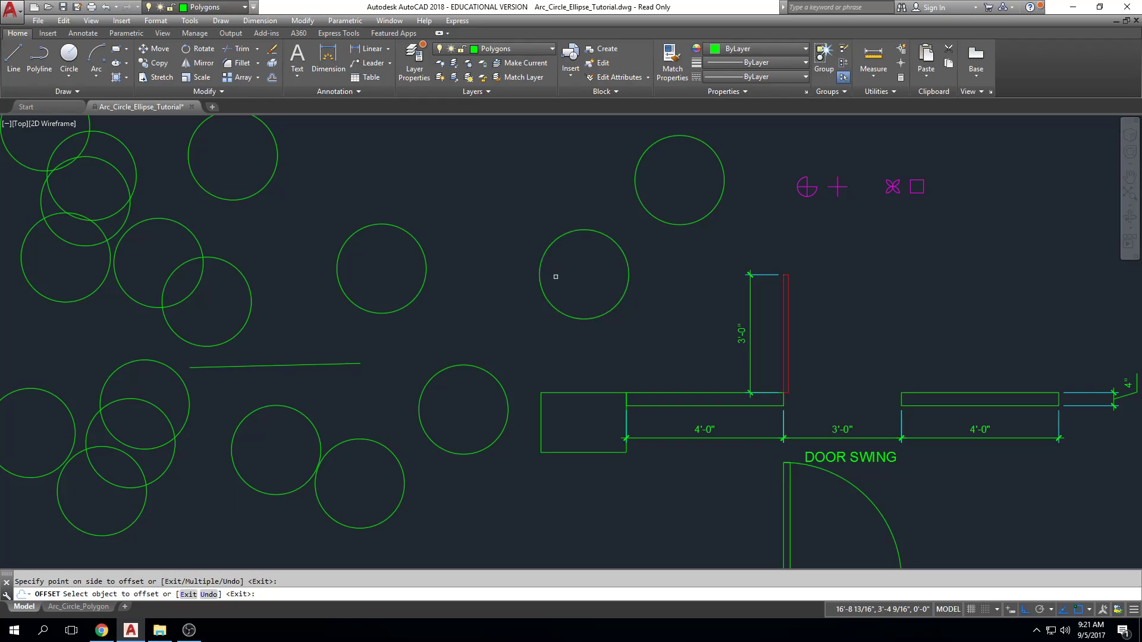
scroll(555, 277, "down", 4)
left_click(826, 400)
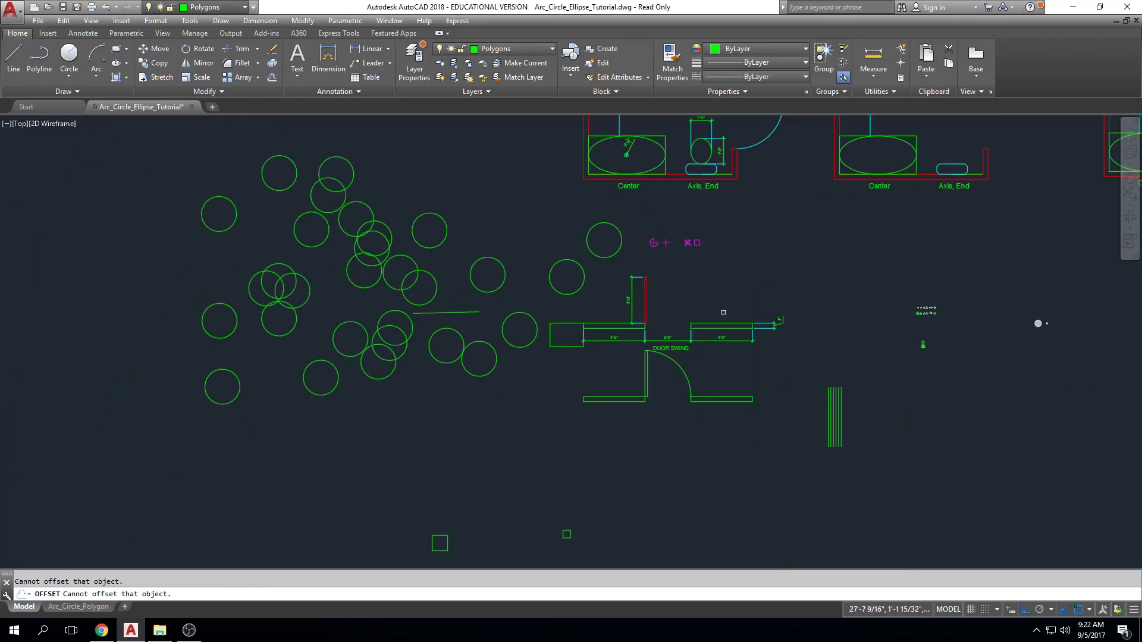
scroll(640, 220, "up", 4)
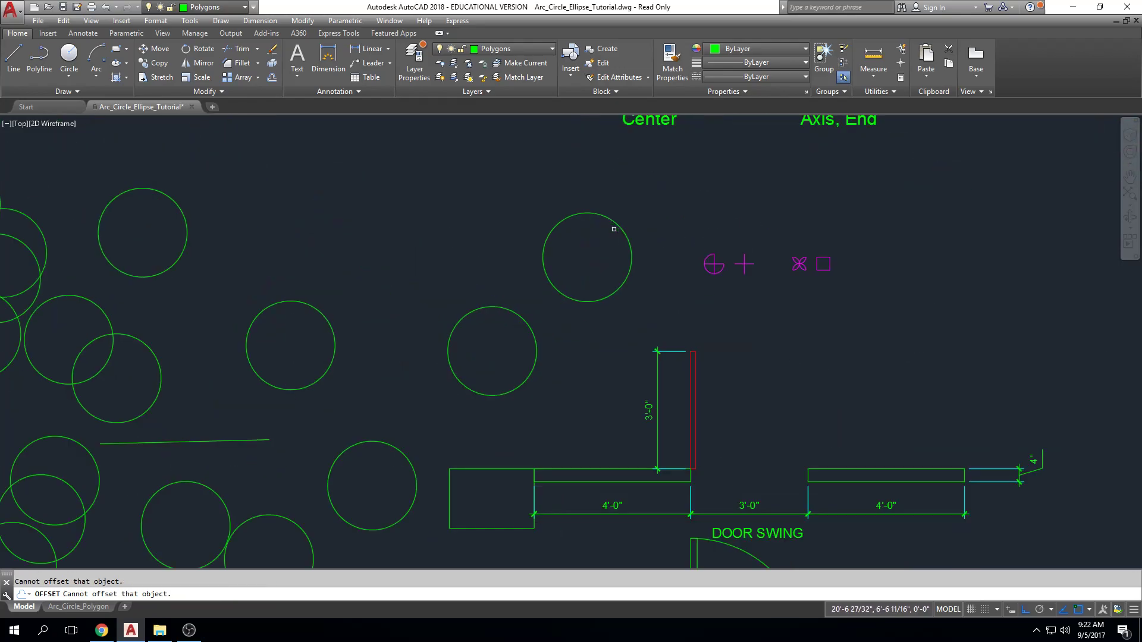
left_click(614, 223)
left_click(632, 229)
left_click(642, 209)
left_click(629, 217)
left_click(682, 196)
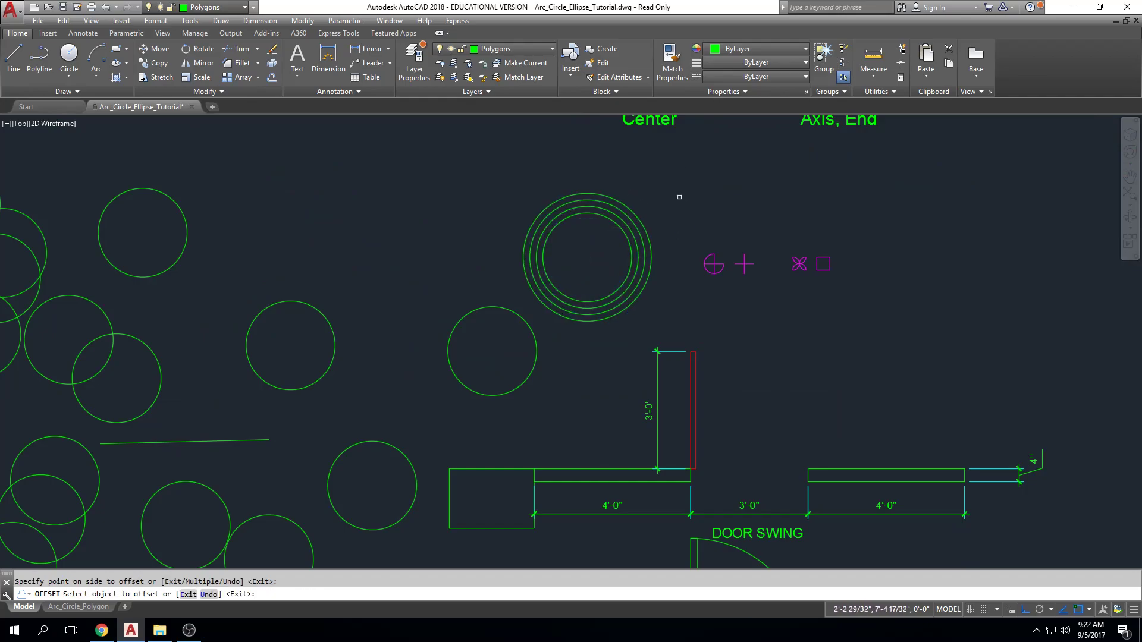
Step: Offset the original circle inward repeatedly at the same distance, adding six concentric circles until no smaller one fits
left_click(631, 249)
left_click(600, 259)
left_click(621, 248)
left_click(610, 256)
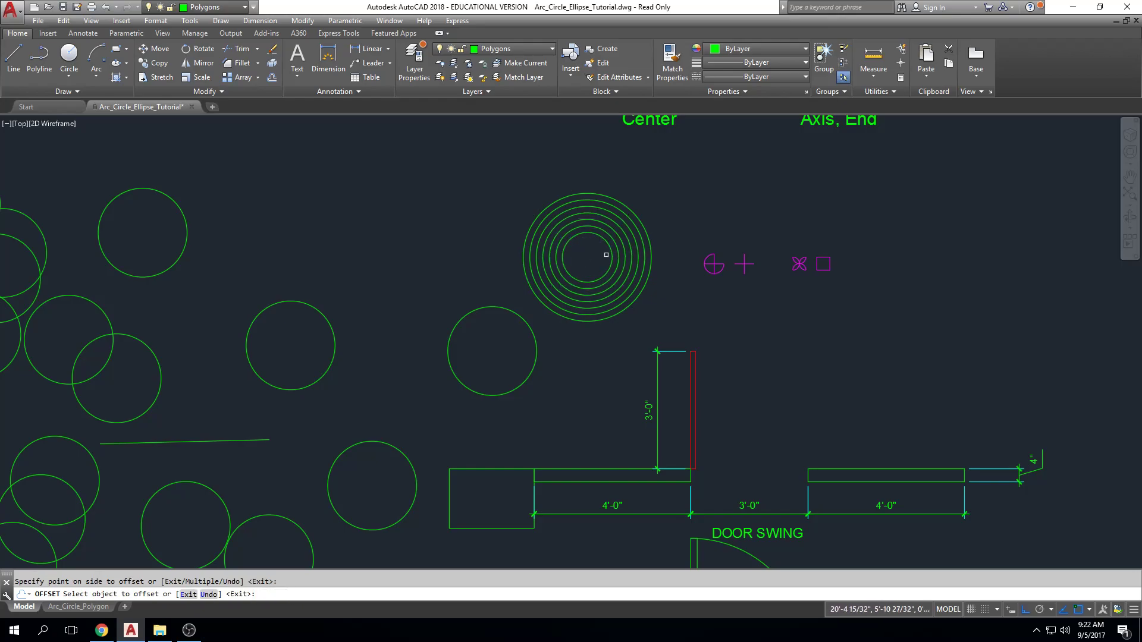
scroll(613, 249, "up", 4)
left_click(610, 213)
left_click(572, 245)
left_click(588, 234)
left_click(563, 254)
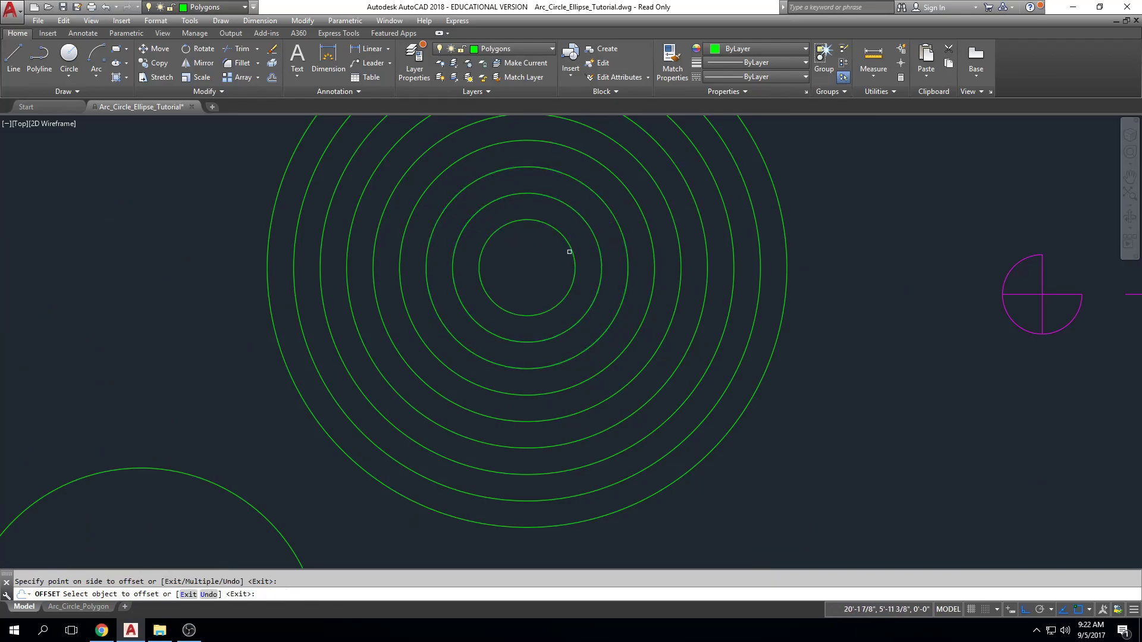
left_click(530, 260)
left_click(506, 268)
left_click(524, 271)
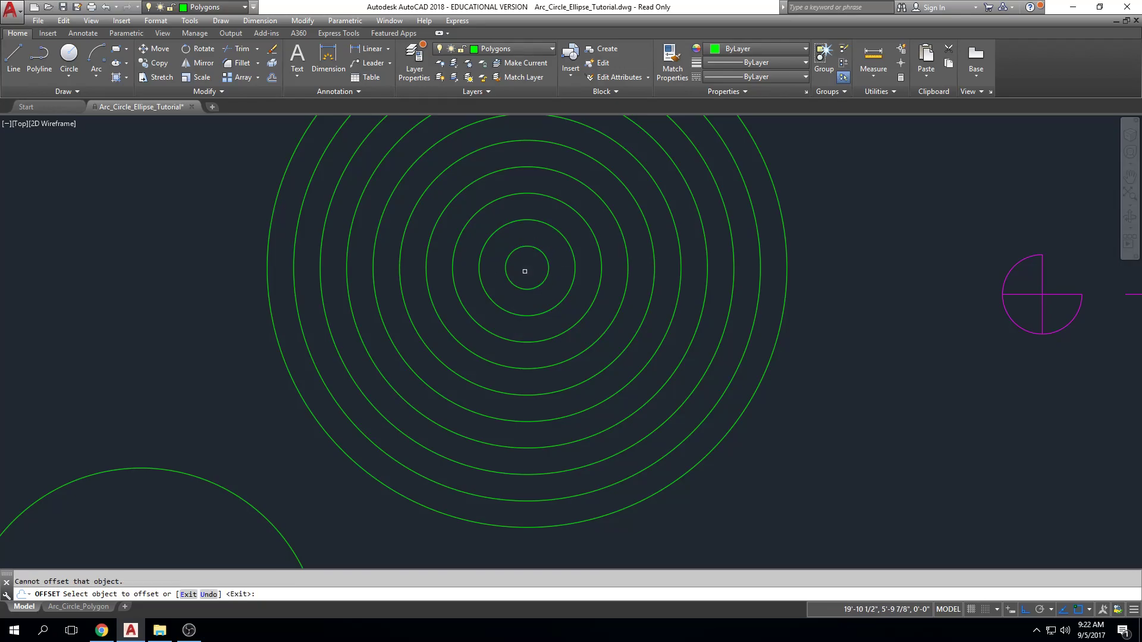
left_click(549, 265)
left_click(527, 263)
scroll(609, 260, "down", 2)
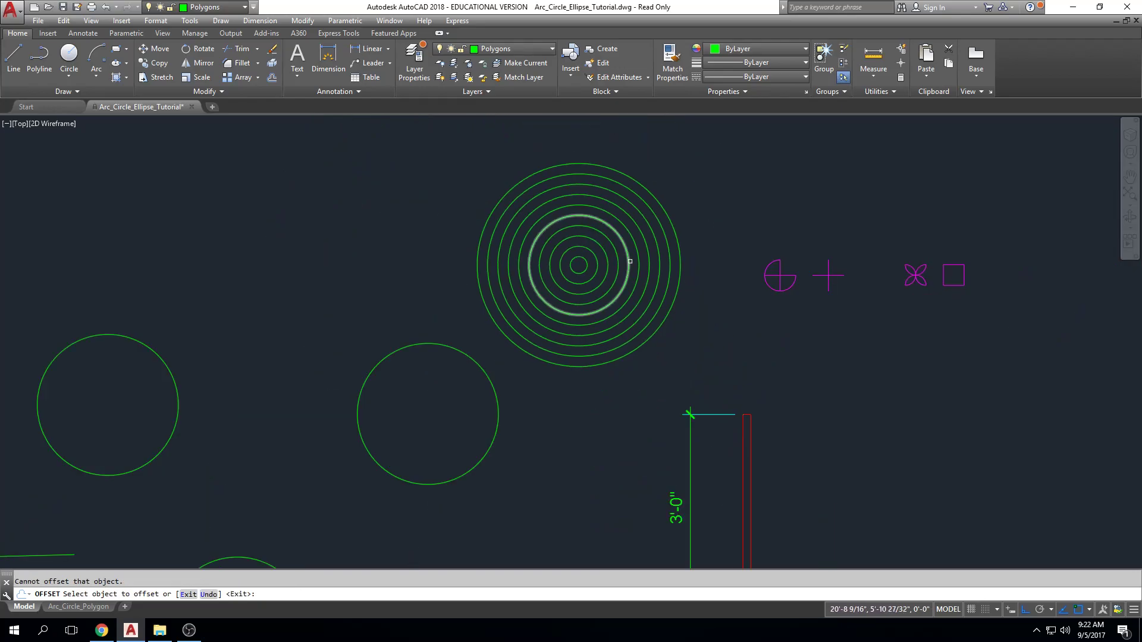
Step: Offset the outermost concentric circle outward twice more at the same distance and end the Offset command
left_click(676, 238)
left_click(744, 194)
left_click(691, 234)
left_click(745, 221)
scroll(745, 222, "down", 3)
middle_click_drag(894, 194, 745, 203)
key("Escape")
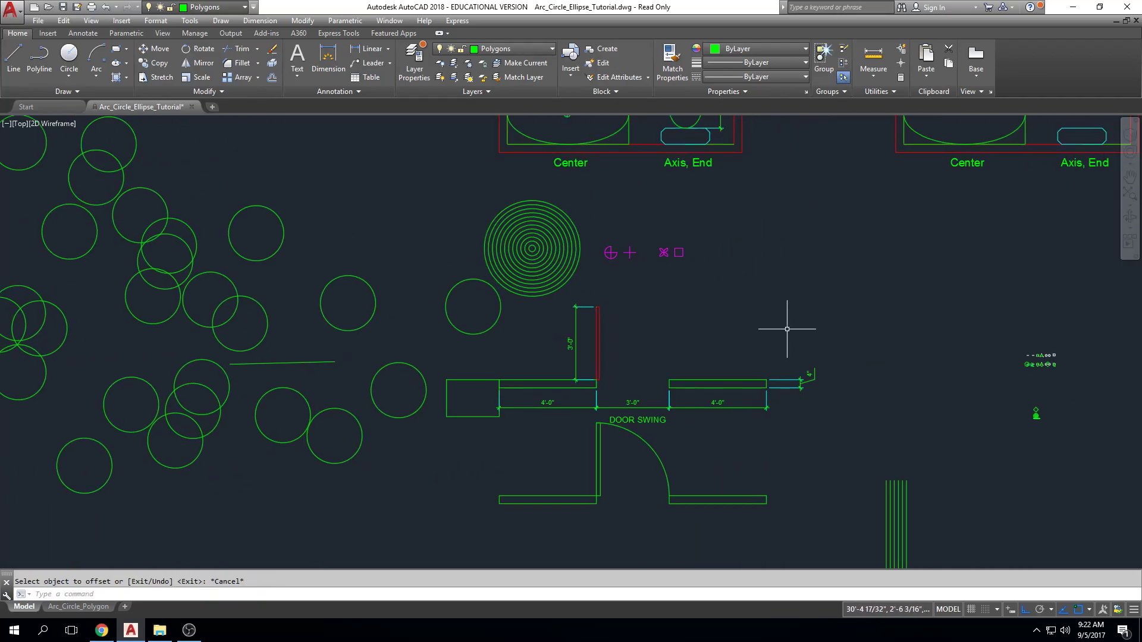
Step: Delete the upper line of the wall segment to the right of the lower door swing
middle_click_drag(755, 397, 748, 301)
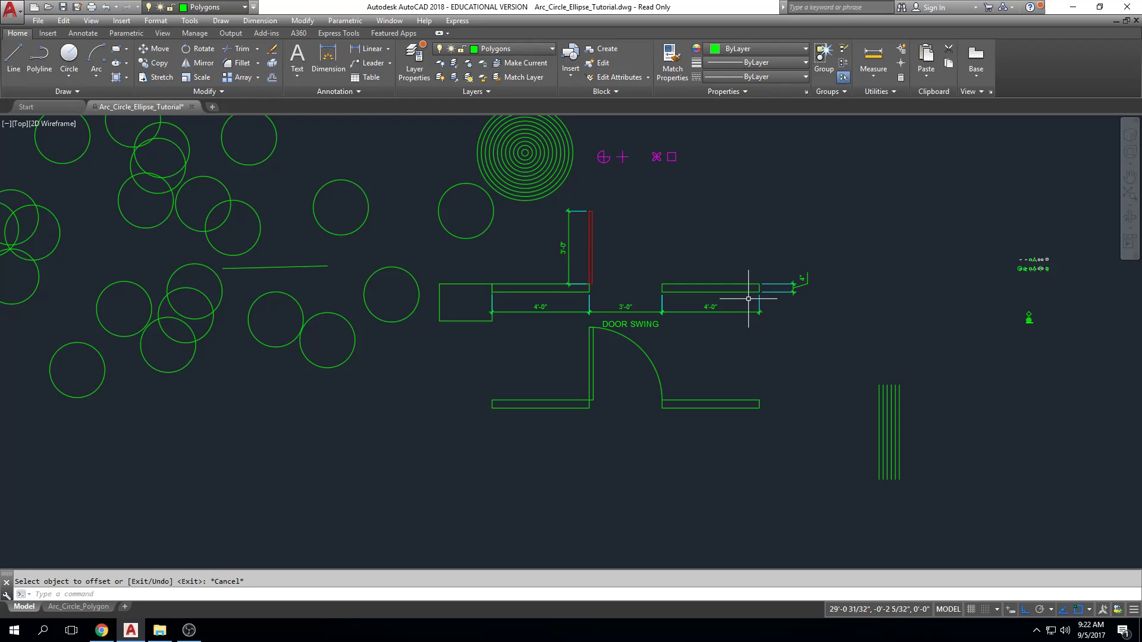
scroll(669, 359, "up", 2)
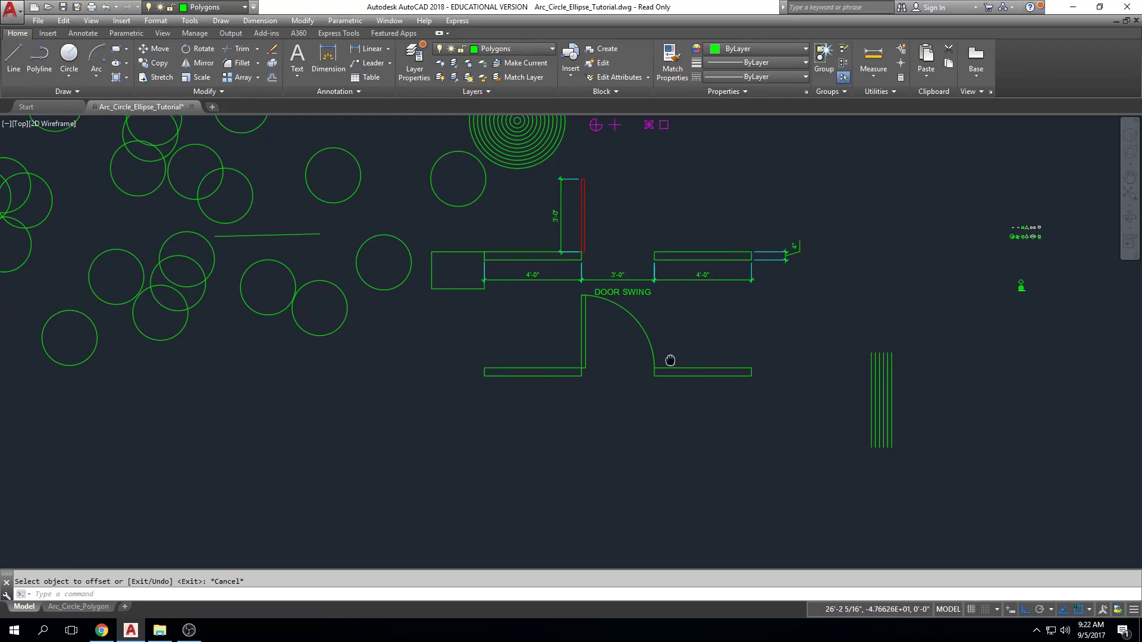
left_click(670, 374)
key("Delete")
Step: Offset the bottom line of that wall segment upward by 4 to recreate its upper line
left_click(774, 386)
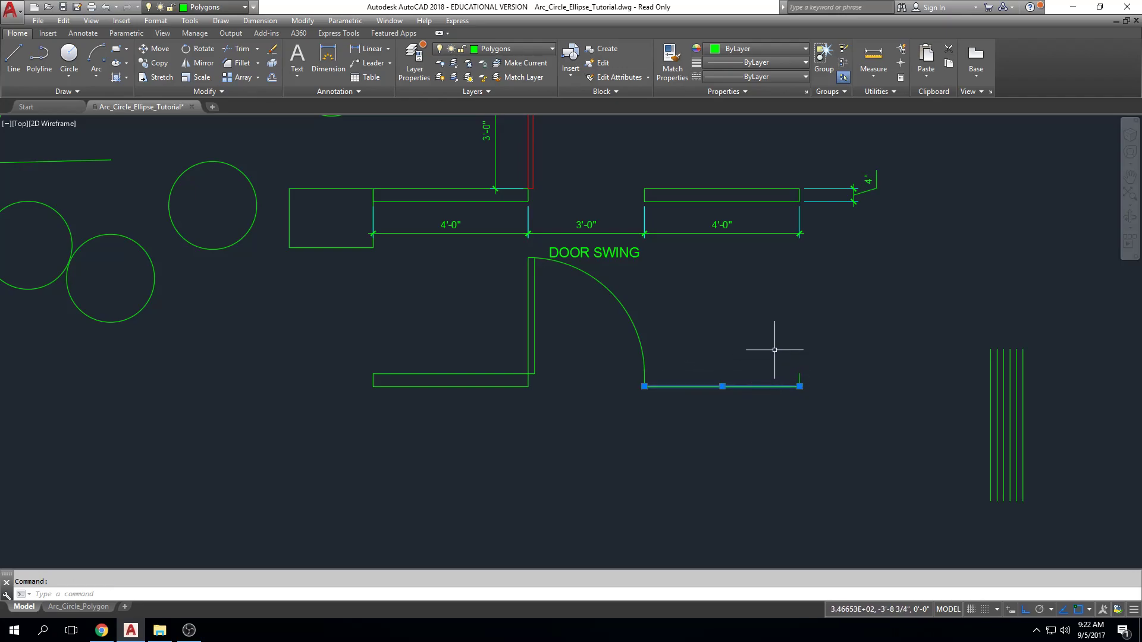
scroll(775, 352, "up", 1)
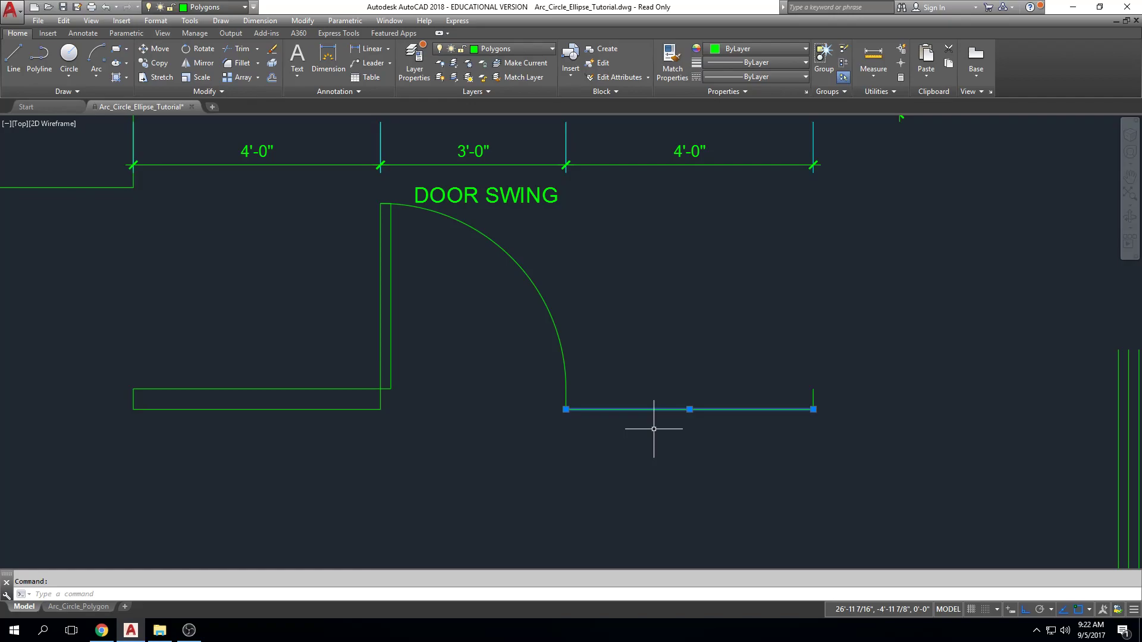
scroll(654, 429, "up", 2)
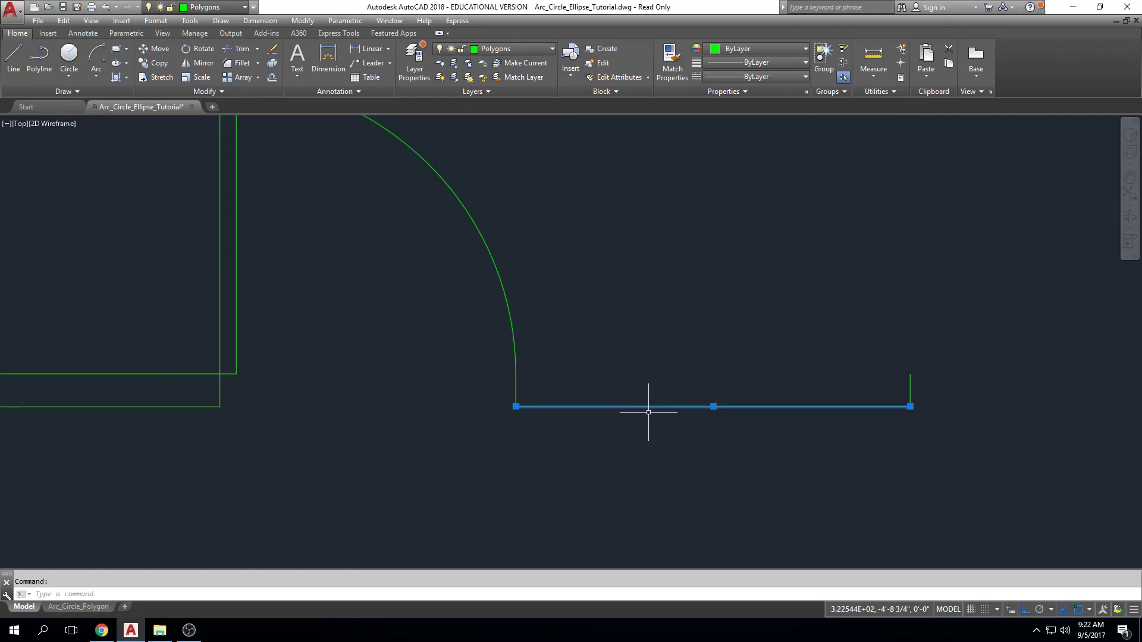
key("Escape")
type("o")
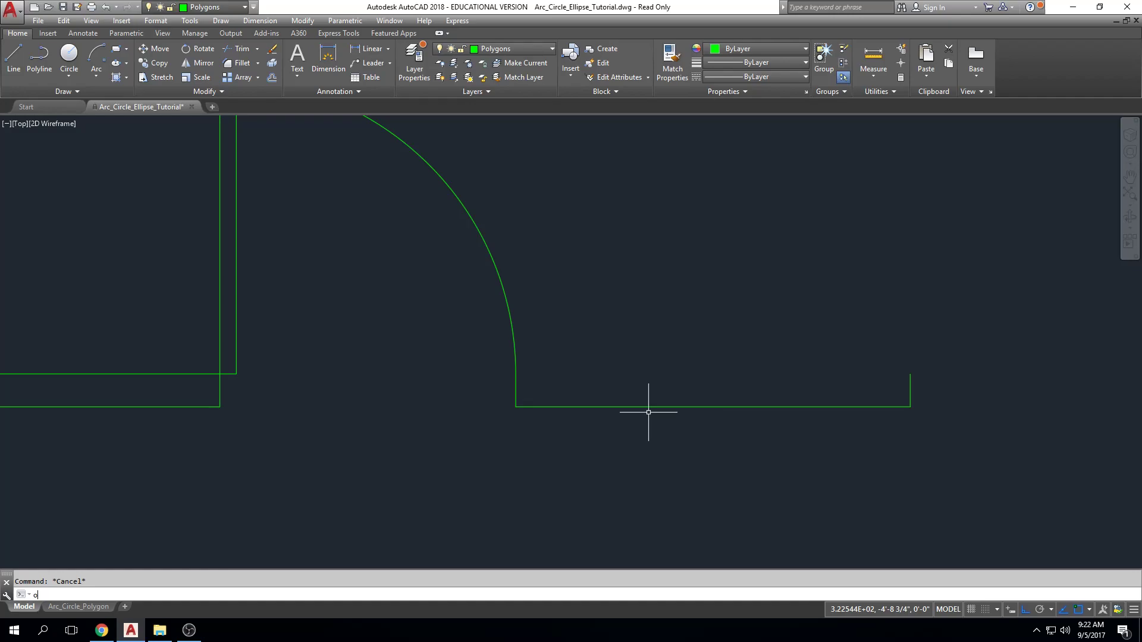
key("Return")
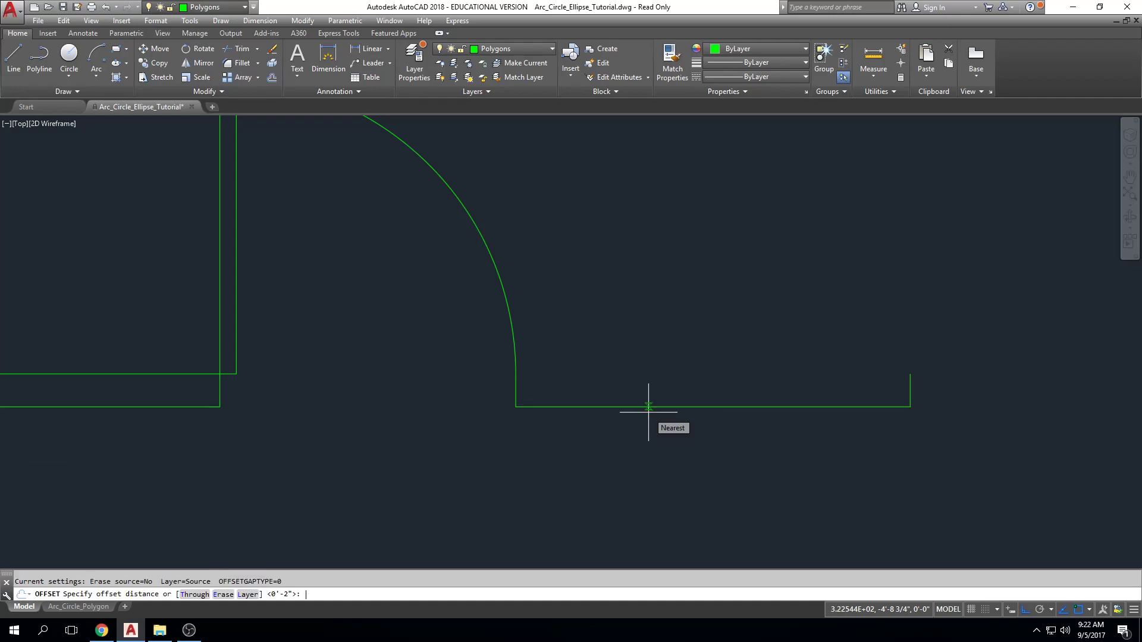
type("4")
key("Return")
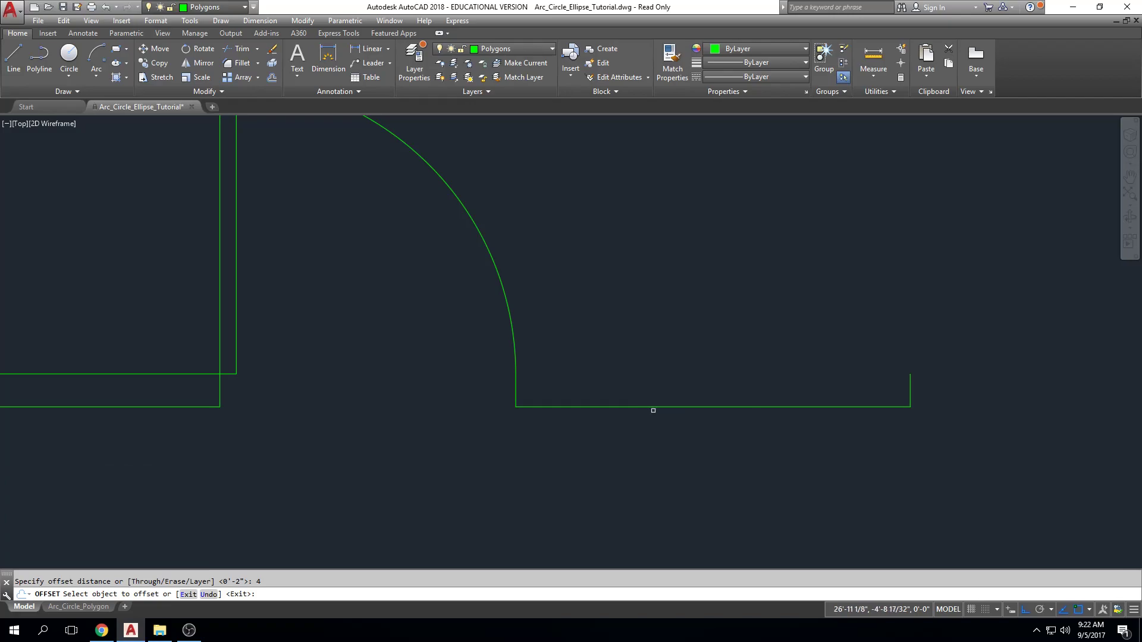
left_click(651, 407)
left_click(650, 345)
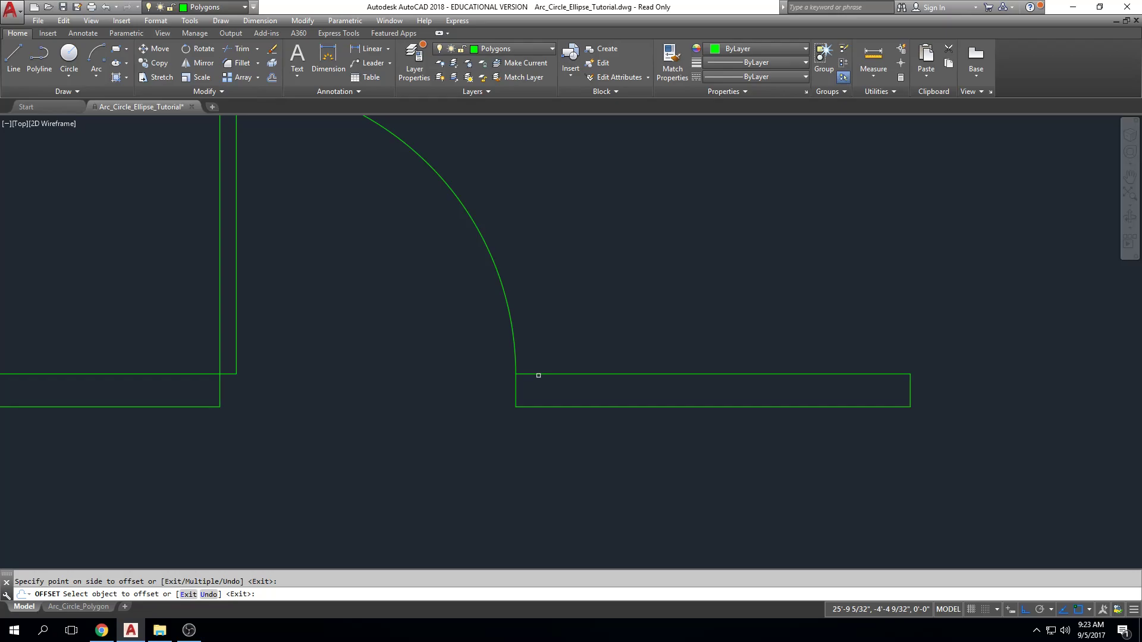
scroll(581, 345, "down", 4)
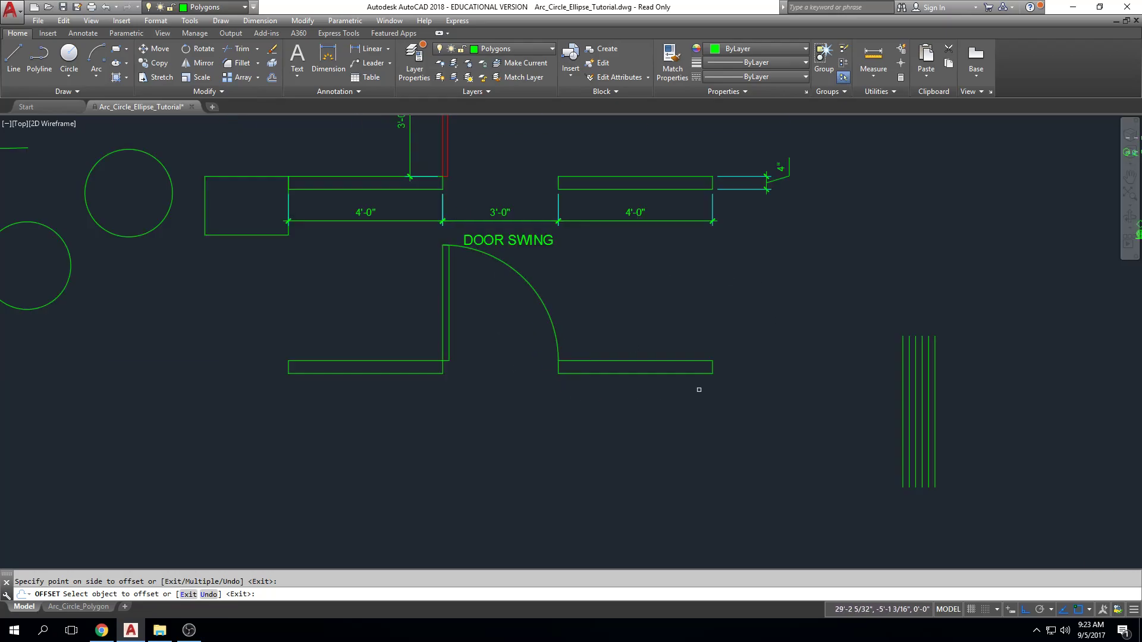
scroll(803, 386, "down", 6)
key("Escape")
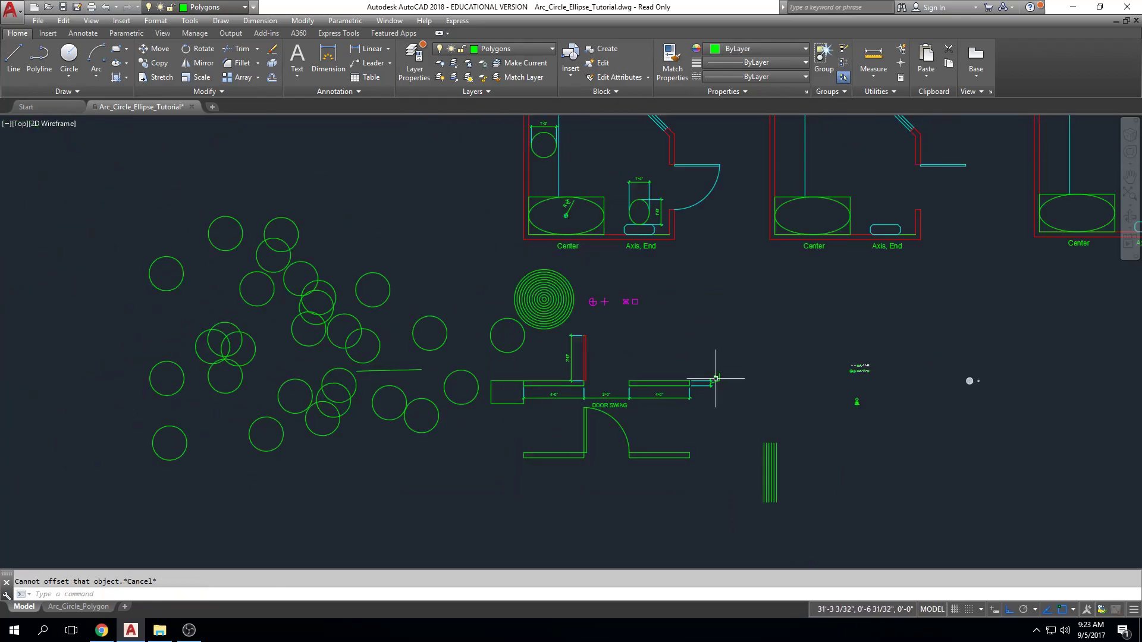
Step: Examine the first bathroom plan's upper wall lines and the vertical cyan line beside the sink, selecting them individually
middle_click_drag(721, 382, 697, 358)
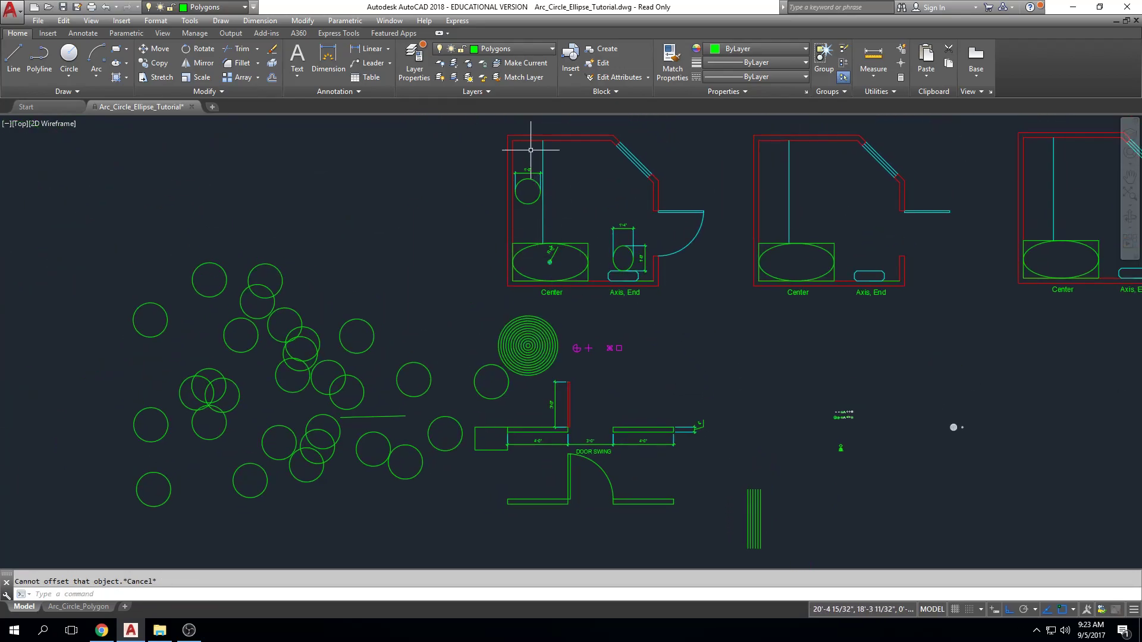
middle_click_drag(535, 154, 534, 254)
scroll(535, 255, "up", 4)
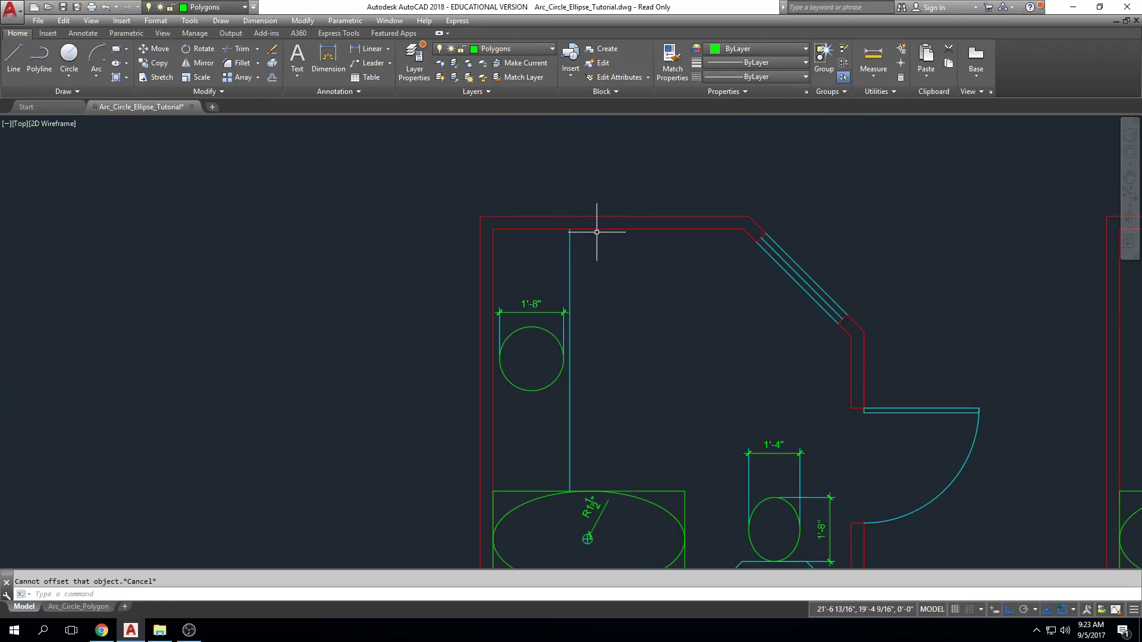
left_click(596, 215)
key("Escape")
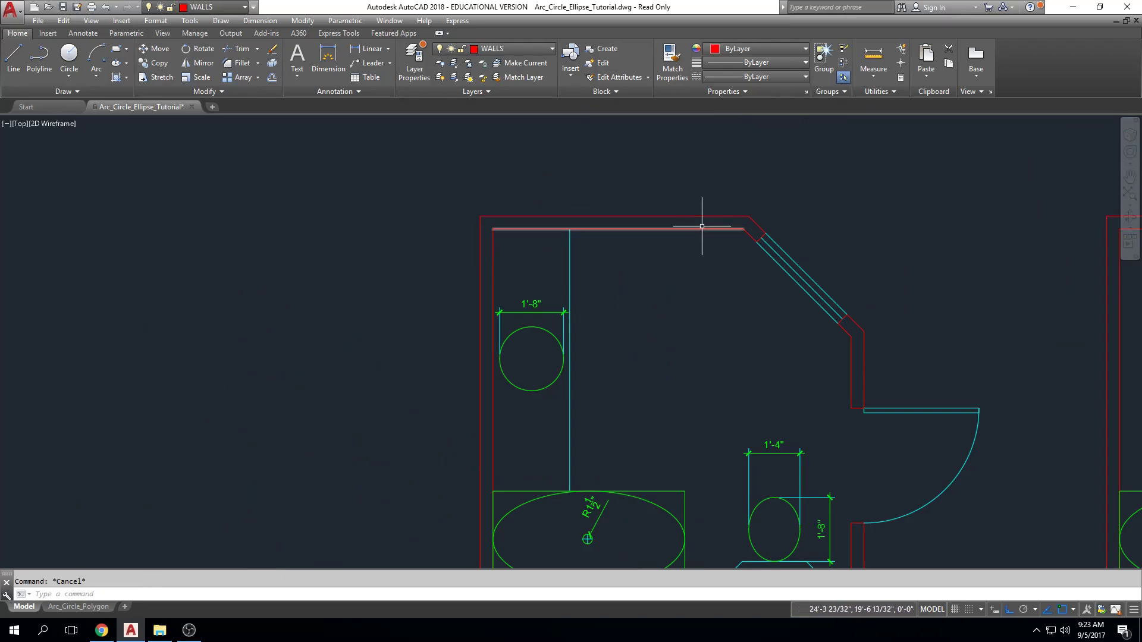
left_click(702, 228)
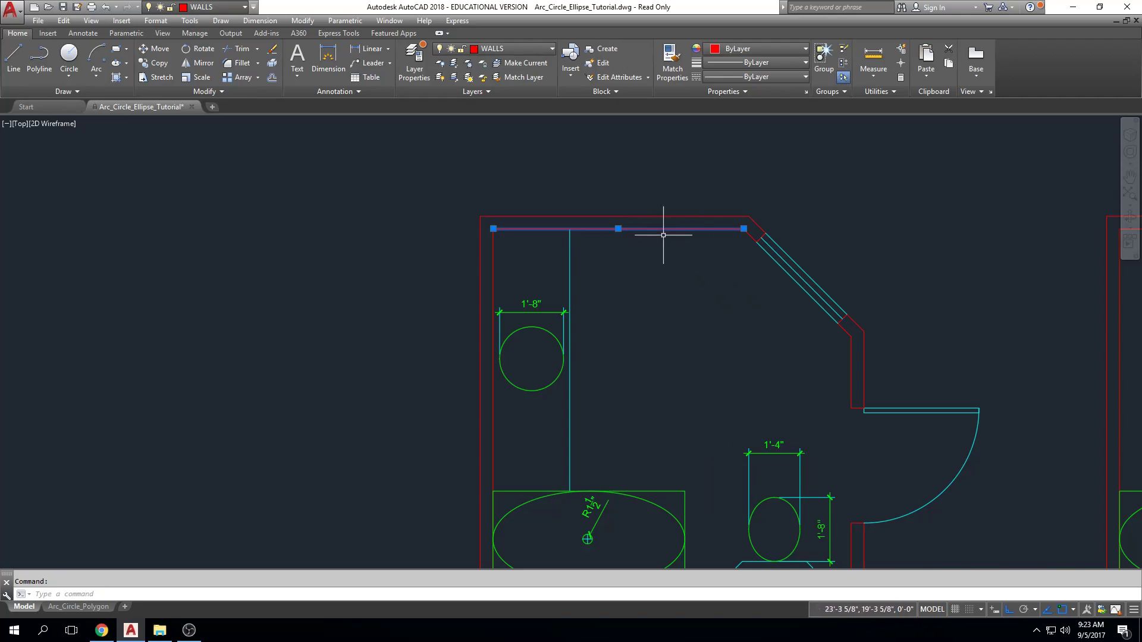
key("Escape")
left_click(572, 258)
left_click(564, 253)
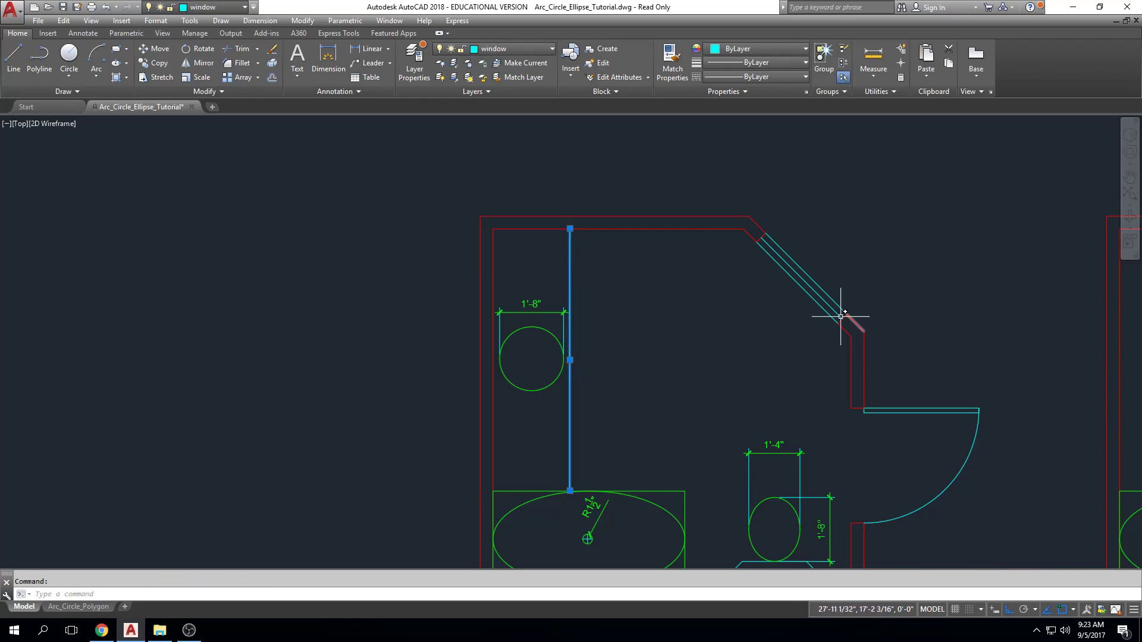
Step: Examine the first bathroom plan's bathtub edge line, tub ellipse and toilet as separate objects, and clear the selection
scroll(648, 309, "up", 4)
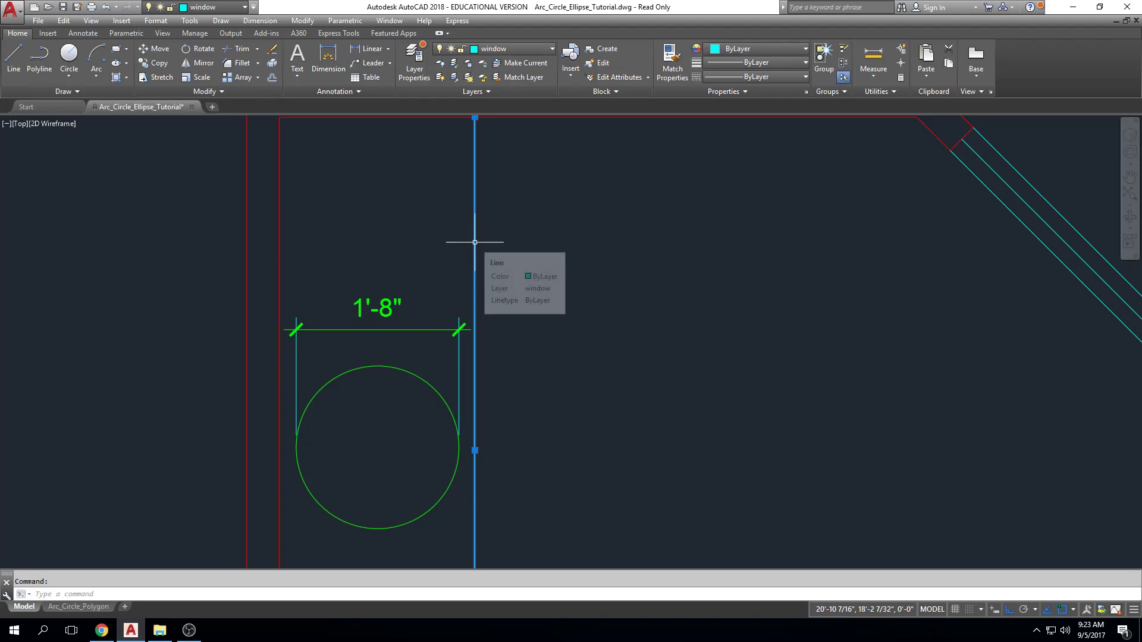
scroll(474, 242, "down", 2)
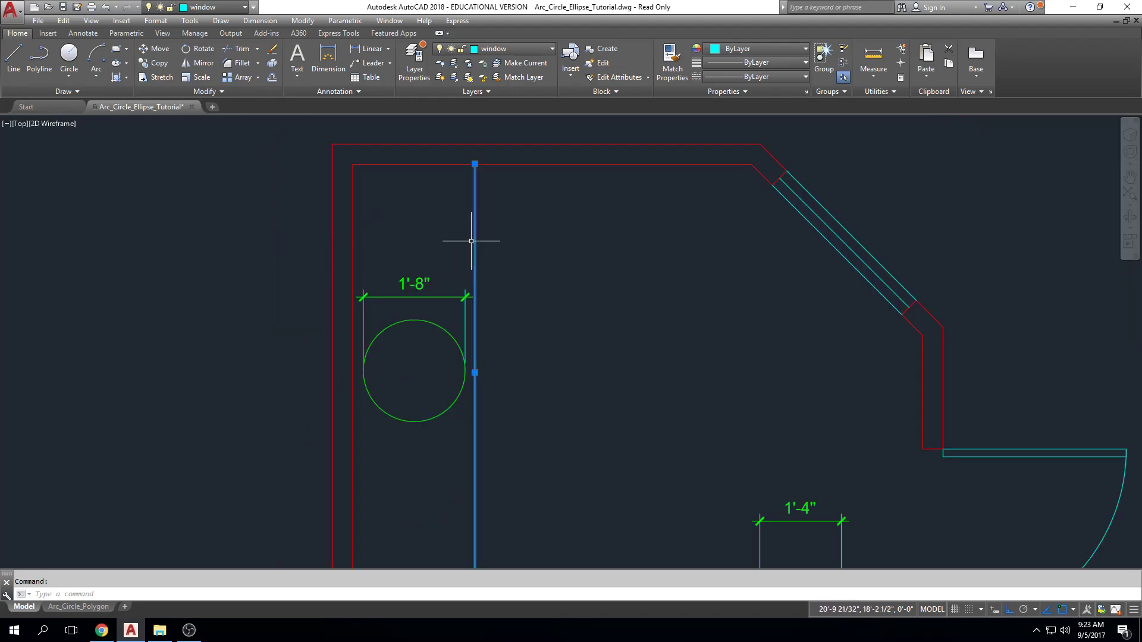
scroll(684, 273, "down", 3)
middle_click_drag(765, 308, 647, 219)
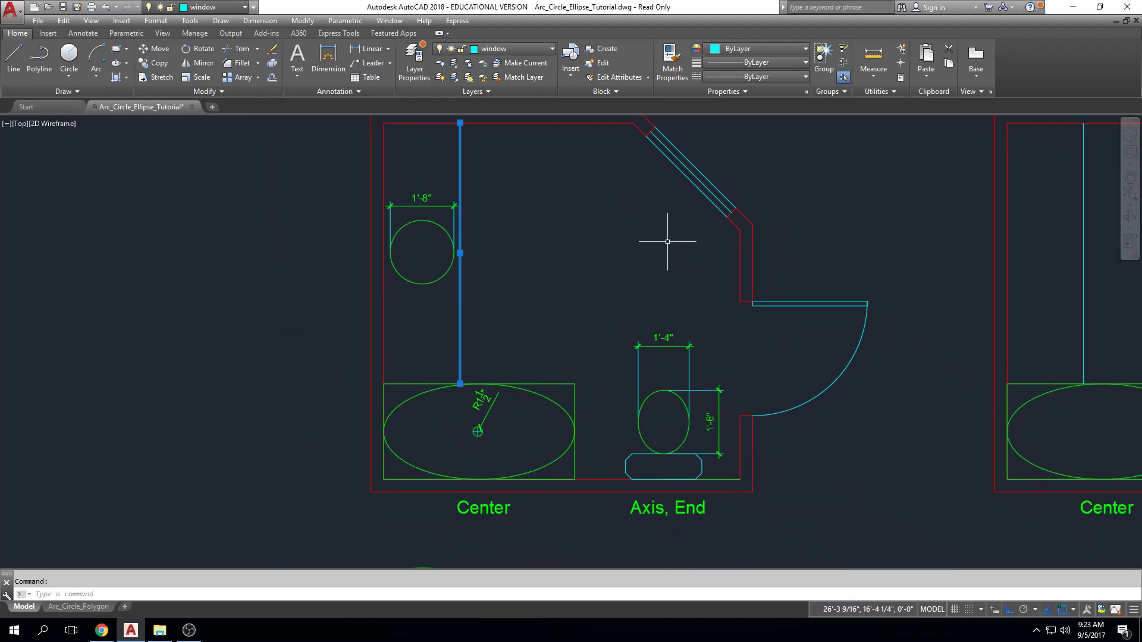
middle_click_drag(679, 416, 686, 377)
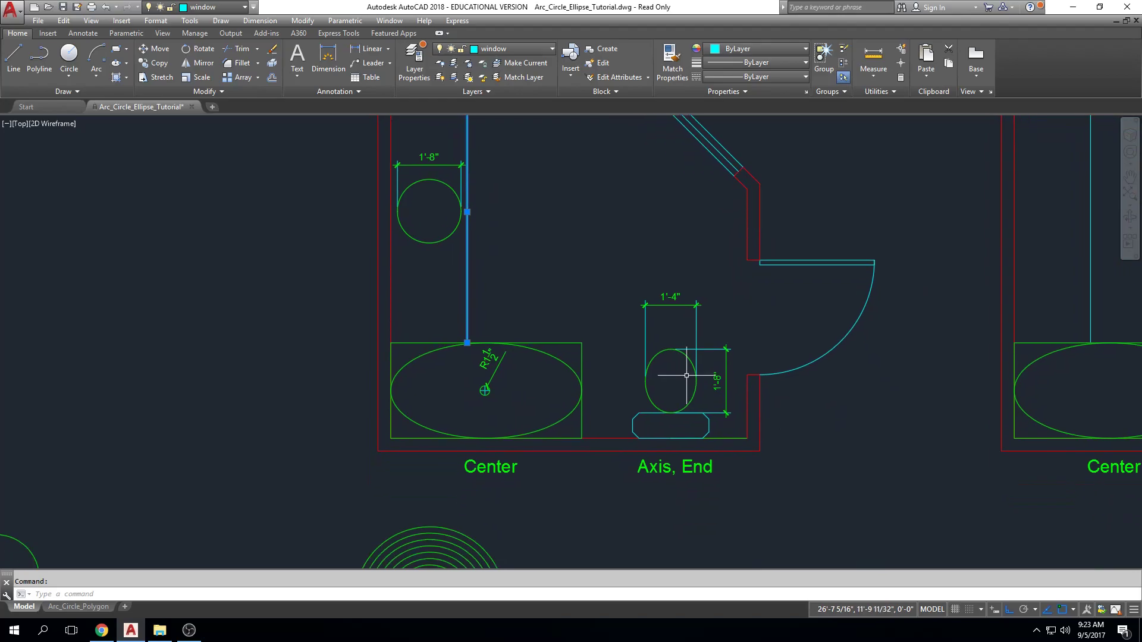
scroll(579, 379, "down", 4)
scroll(580, 377, "up", 4)
left_click(577, 366)
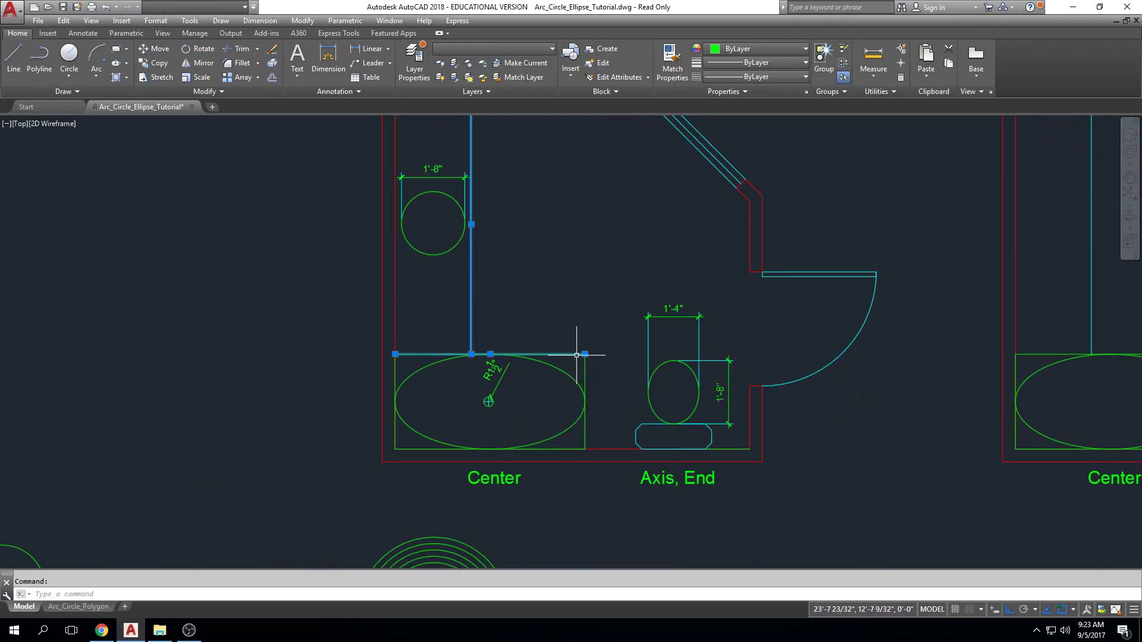
left_click(578, 380)
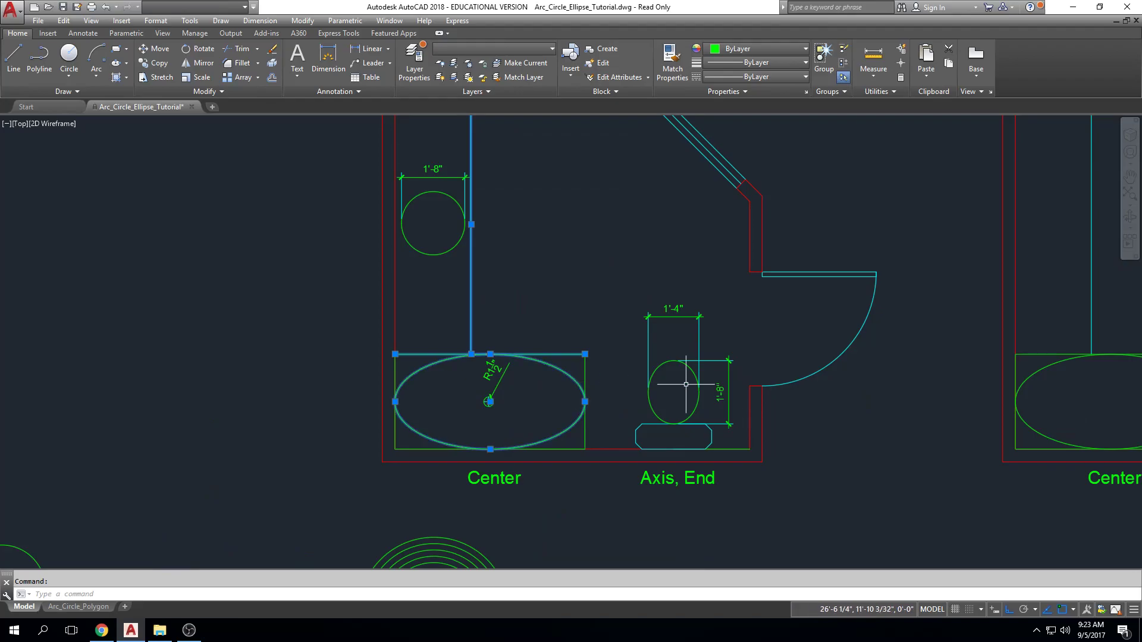
key("Escape")
scroll(606, 380, "down", 4)
mouse_move(771, 440)
middle_mouse_down()
mouse_move(860, 448)
mouse_move(767, 369)
middle_mouse_up()
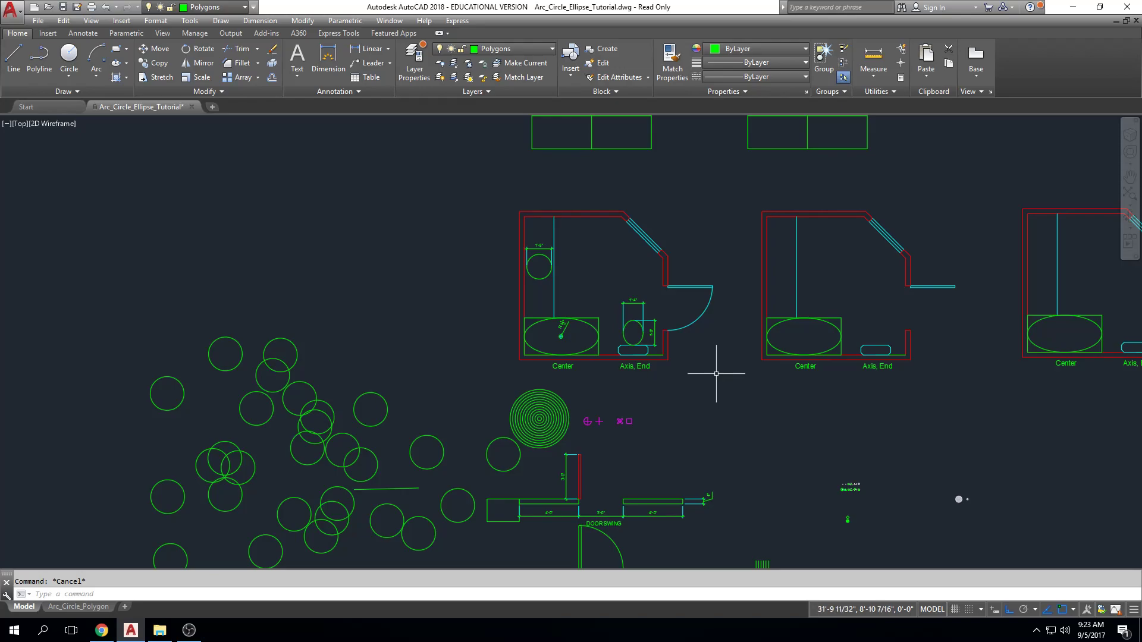
Step: Examine the door swing drawings and the short end line of the lower wall segment where the door arc ends
scroll(664, 382, "up", 4)
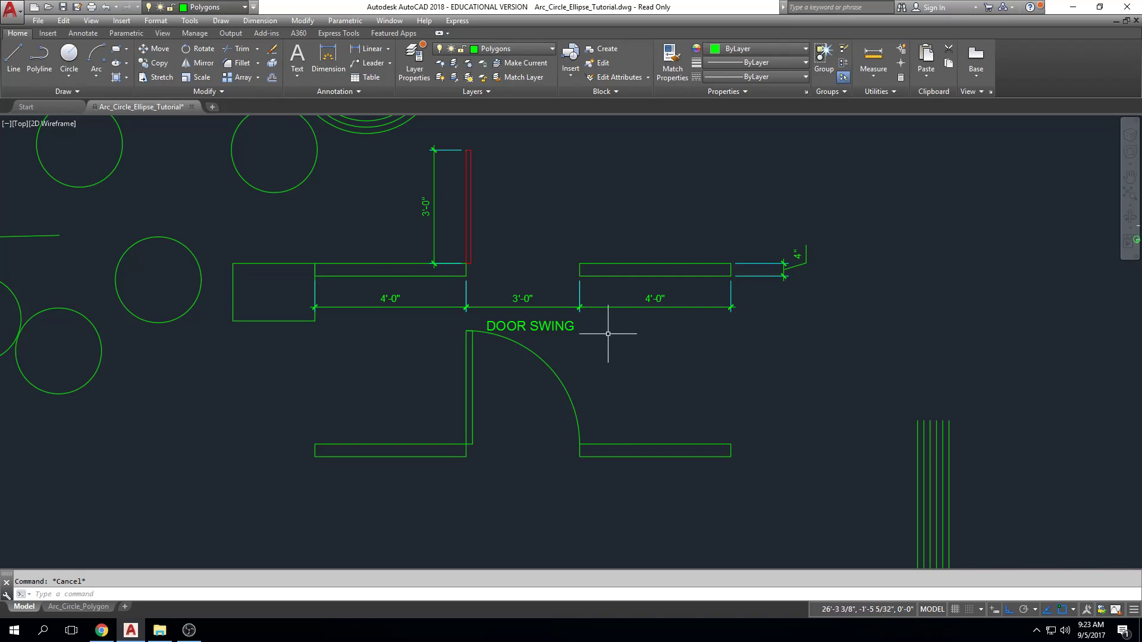
middle_click_drag(611, 331, 615, 383)
scroll(601, 311, "up", 5)
scroll(773, 301, "down", 2)
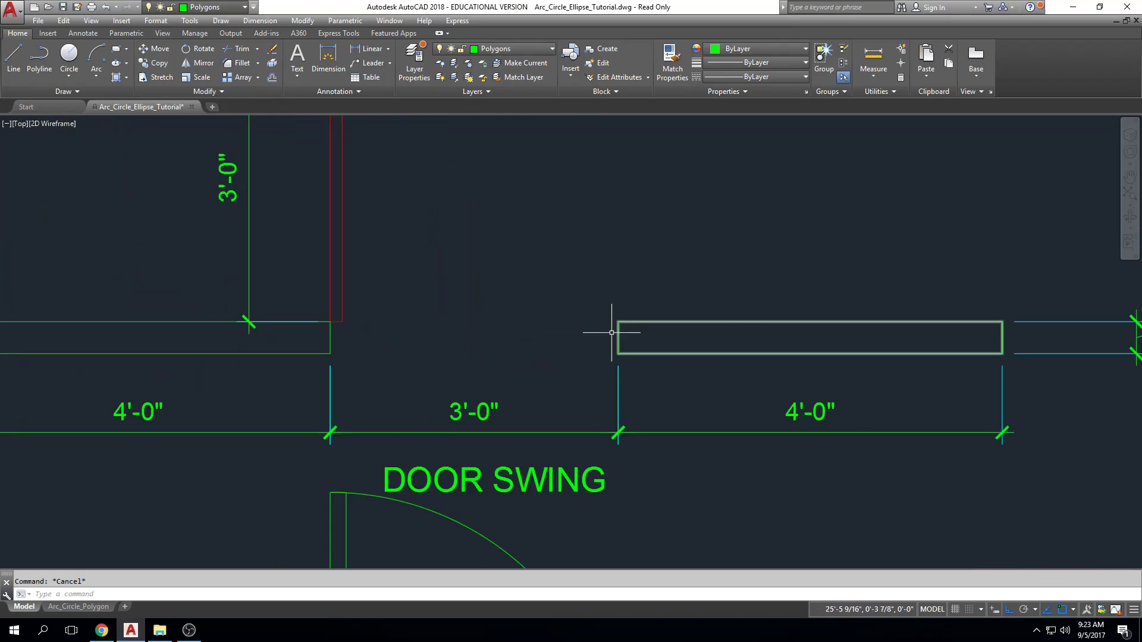
middle_click_drag(718, 424, 684, 272)
middle_click_drag(708, 446, 677, 247)
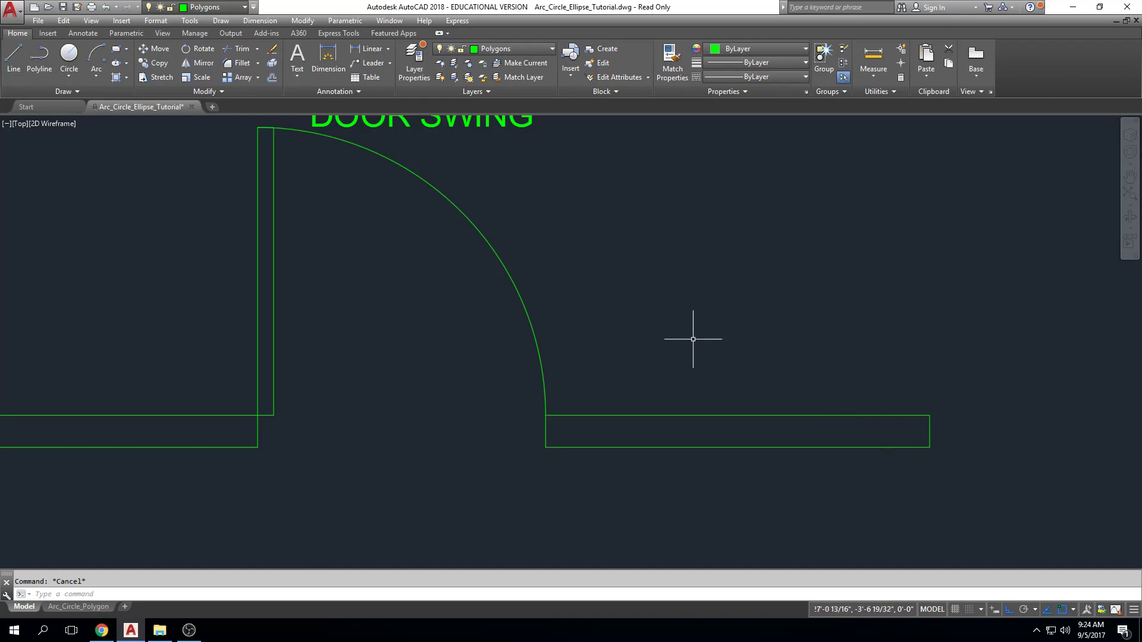
left_click(547, 432)
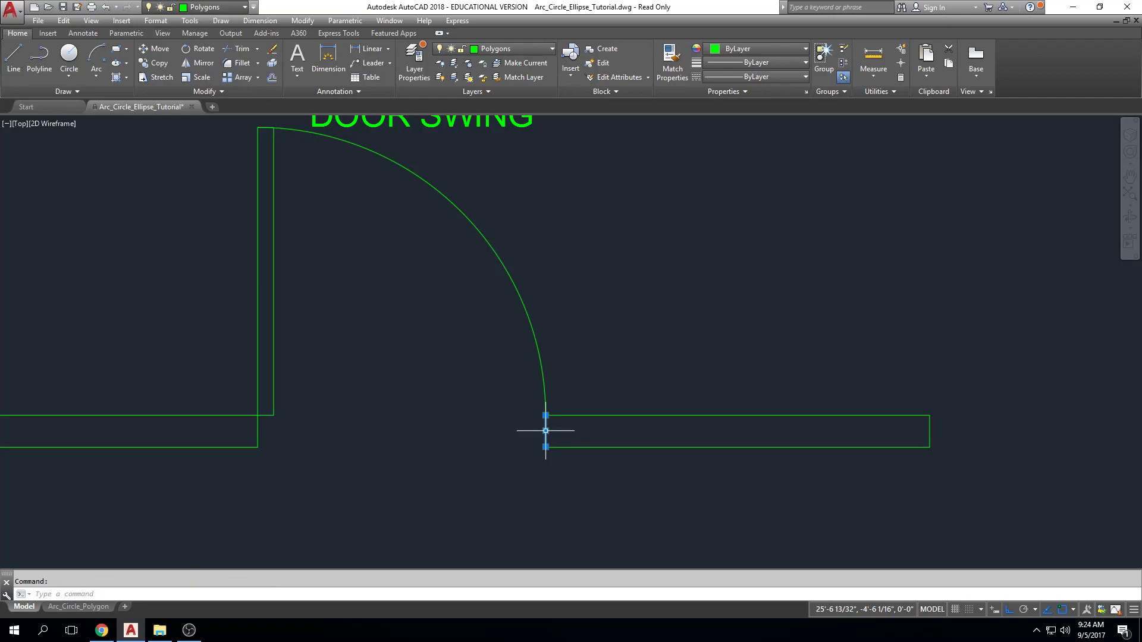
left_click(545, 415)
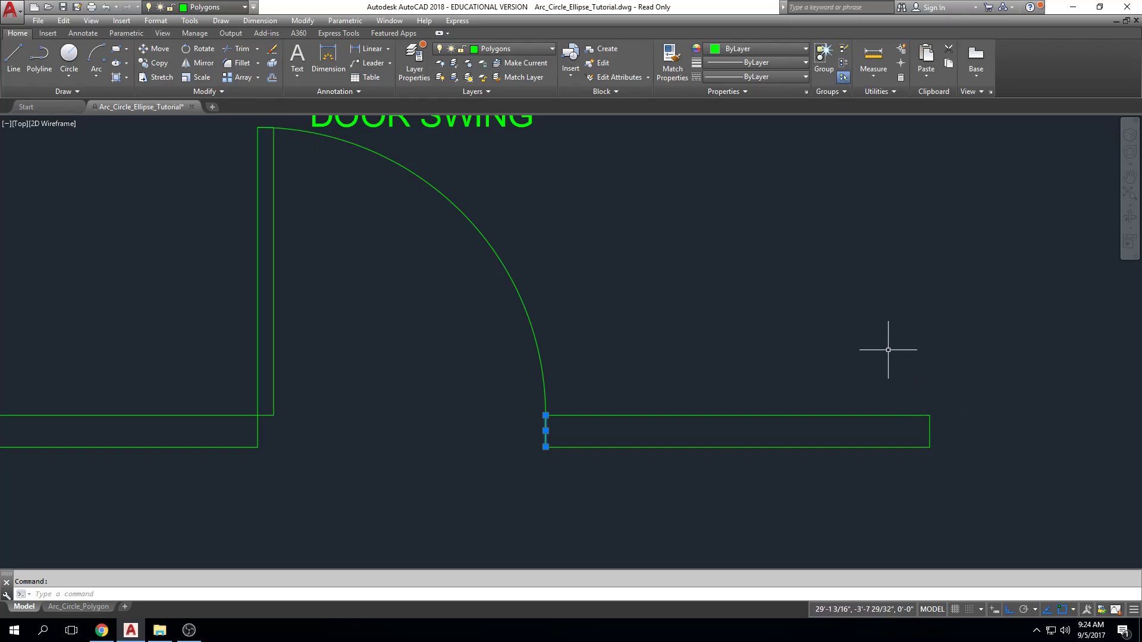
scroll(862, 431, "down", 2)
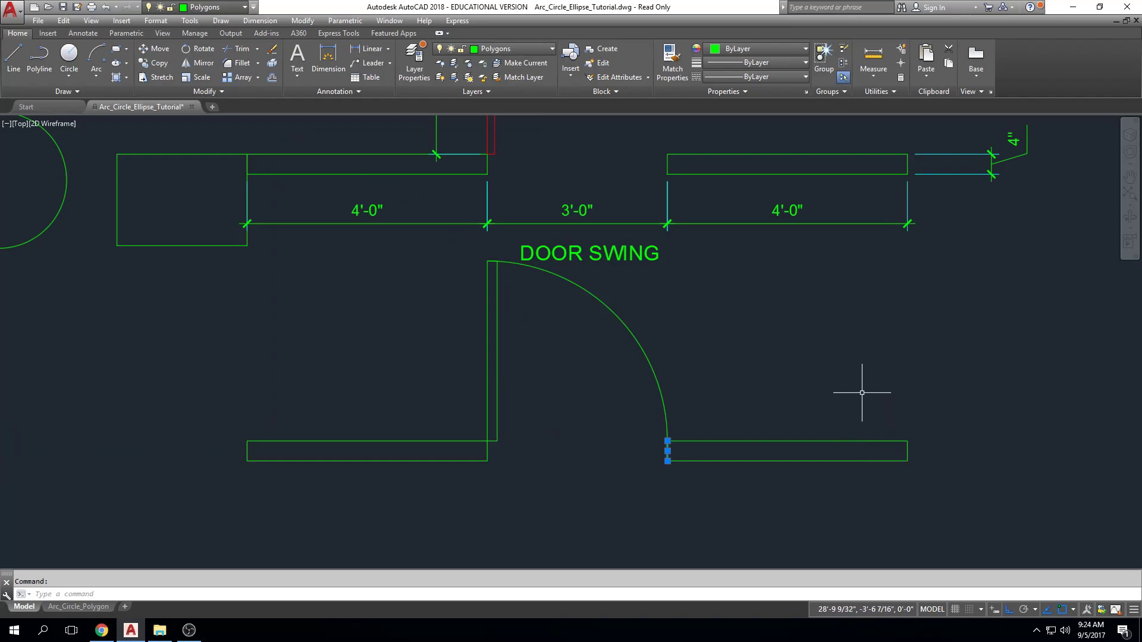
key("Escape")
scroll(800, 381, "down", 3)
scroll(764, 306, "down", 2)
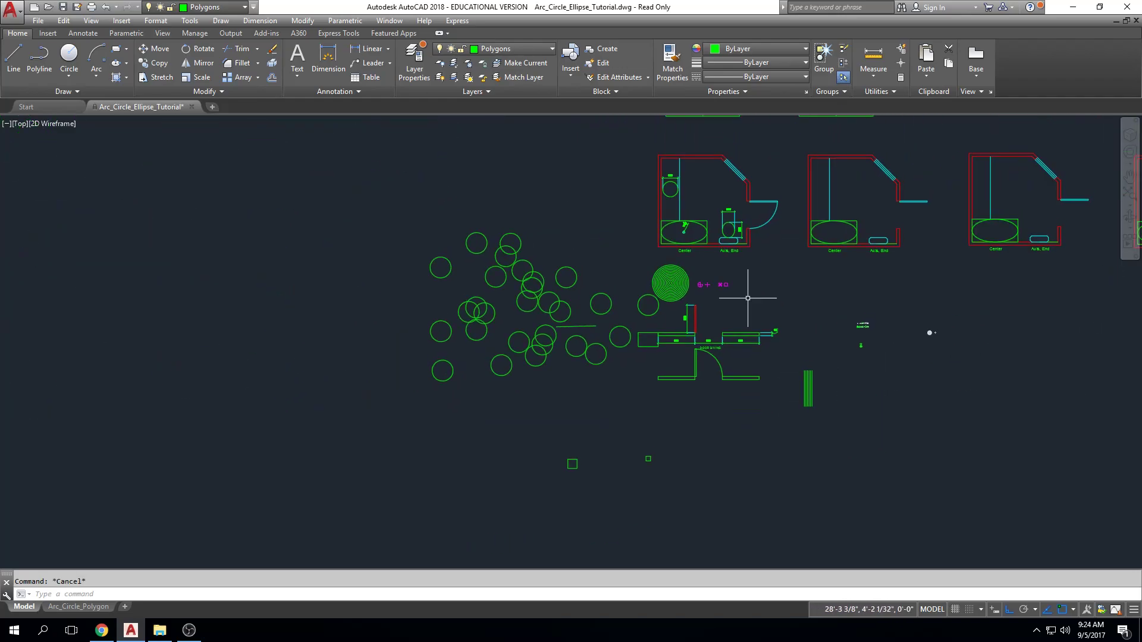
middle_click_drag(930, 280, 777, 324)
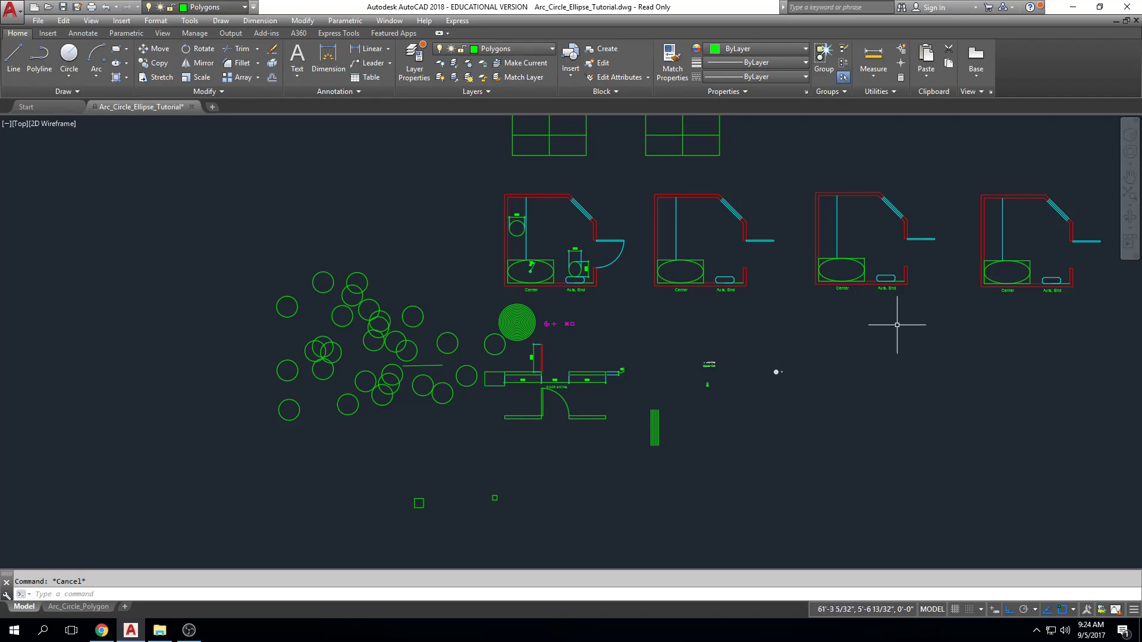
Step: Switch to the Canvas course page in Chrome and review the week 3 in-class and drawing assignments in the semester schedule
left_click_drag(1141, 13, 518, 0)
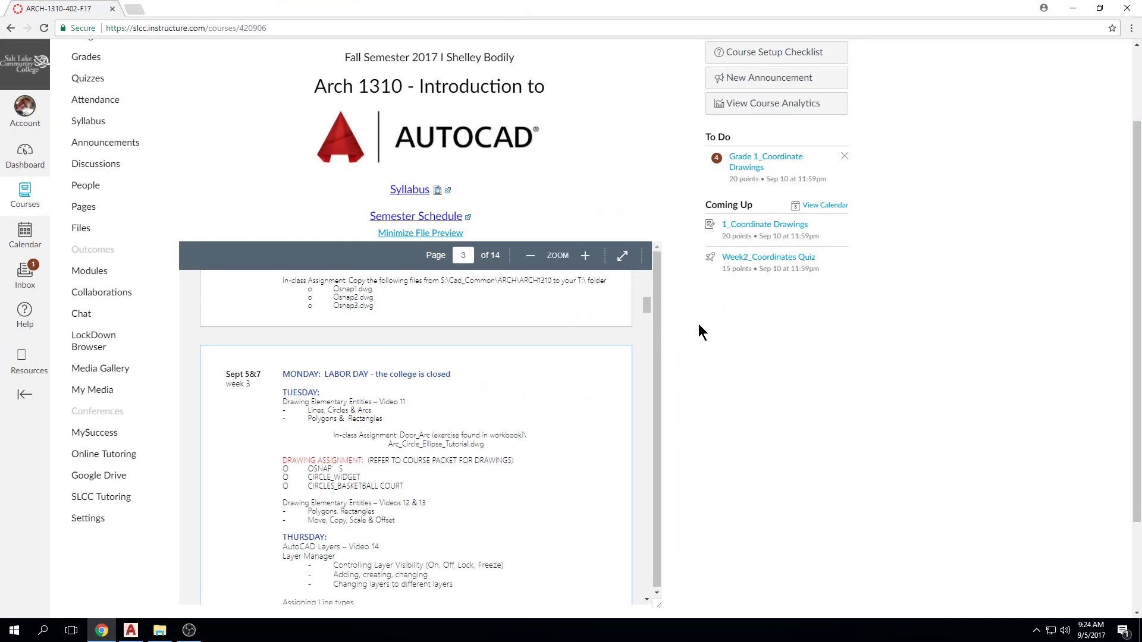
scroll(699, 325, "down", 1)
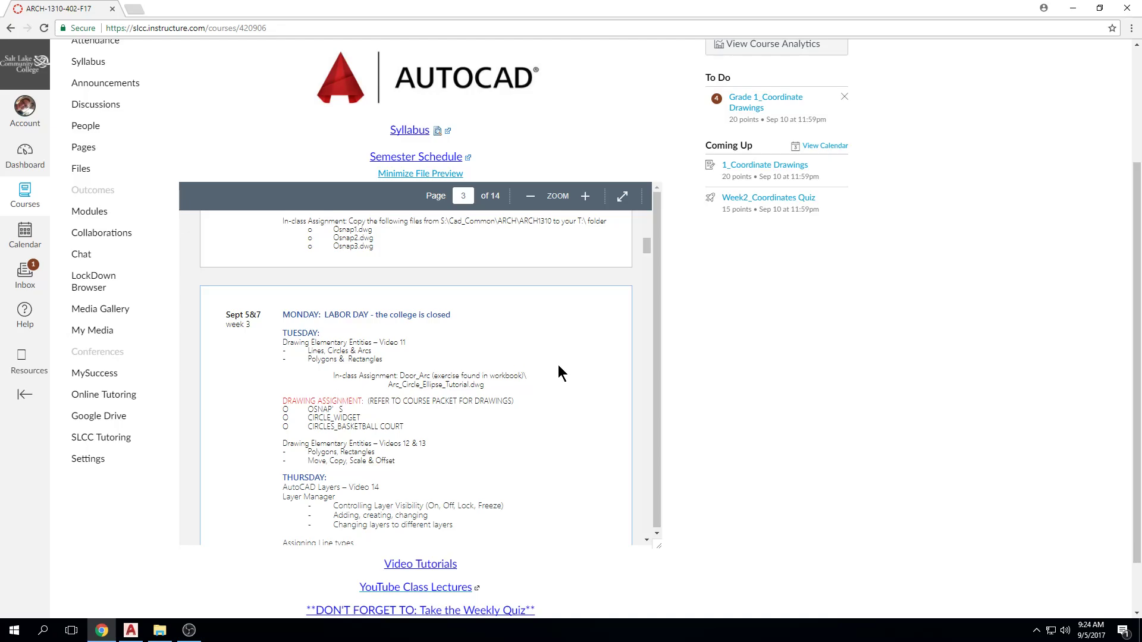
left_click_drag(388, 383, 488, 384)
left_click_drag(629, 3, 1141, 57)
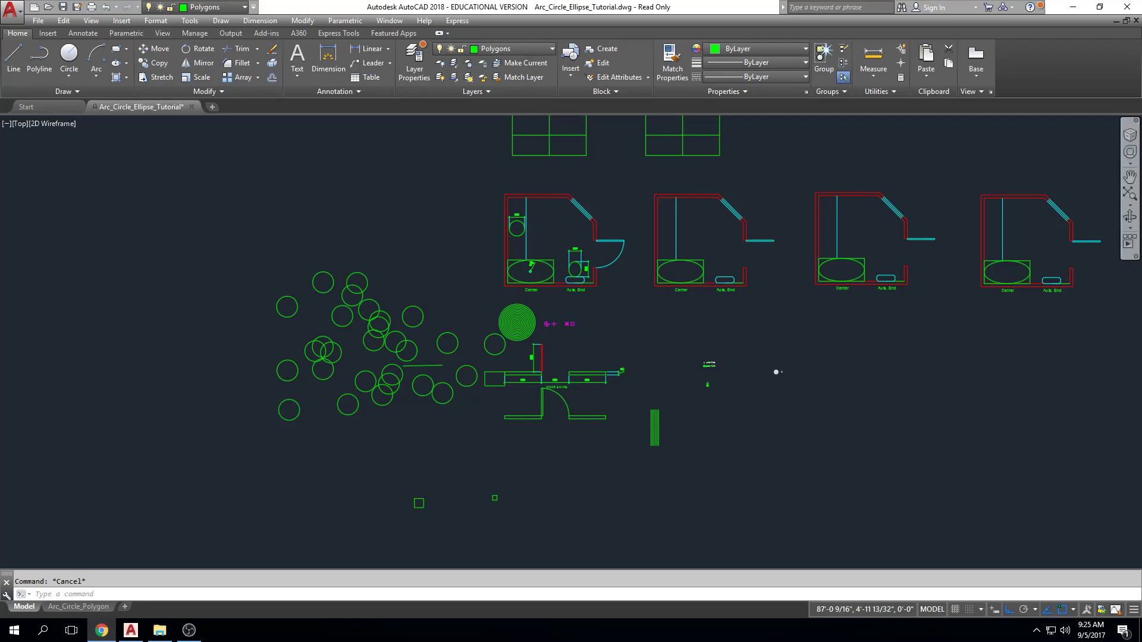
left_click_drag(1141, 56, 587, 51)
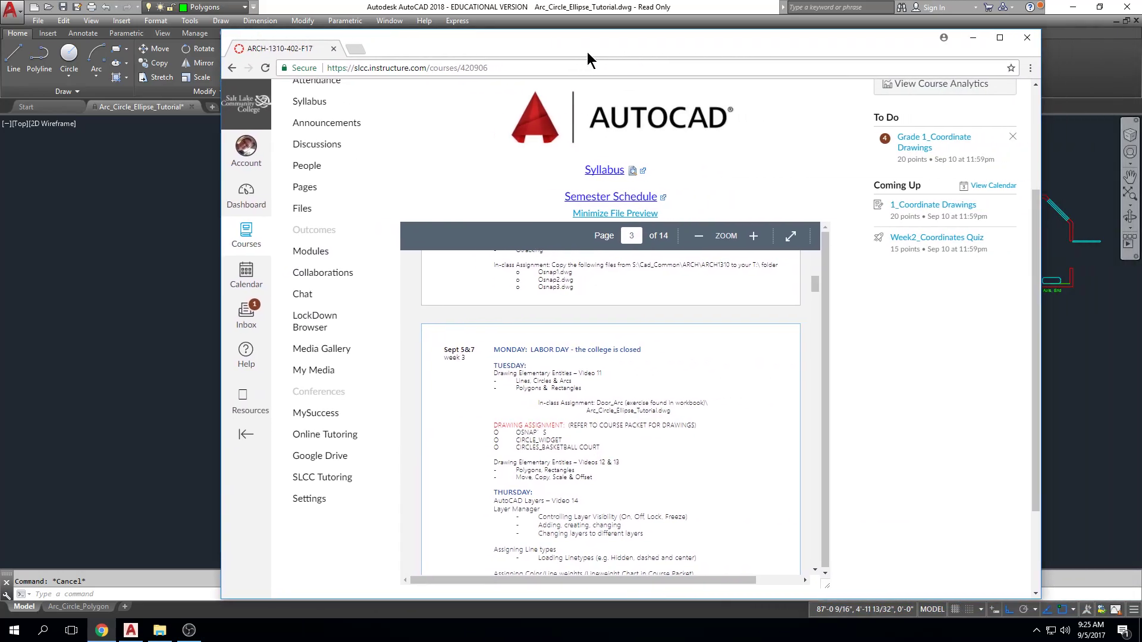
double_click(587, 52)
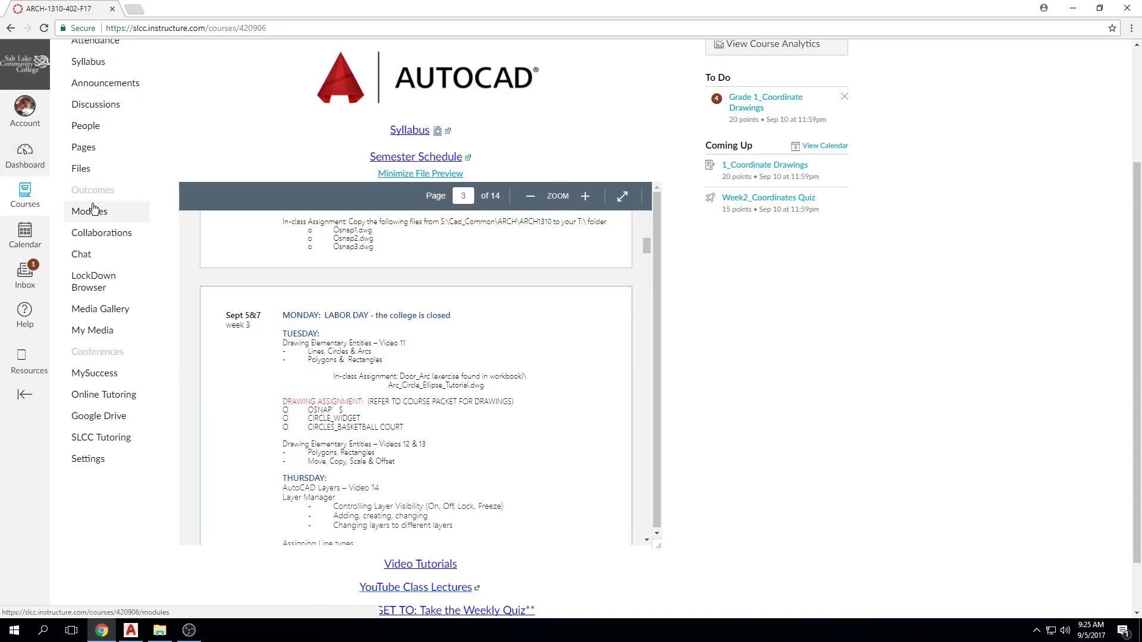
Step: Open the course assignment 2 Osnaps, Circle Widget, Circles Basketball Court, and Door Arc Exercise and enlarge its description box
scroll(98, 220, "up", 1)
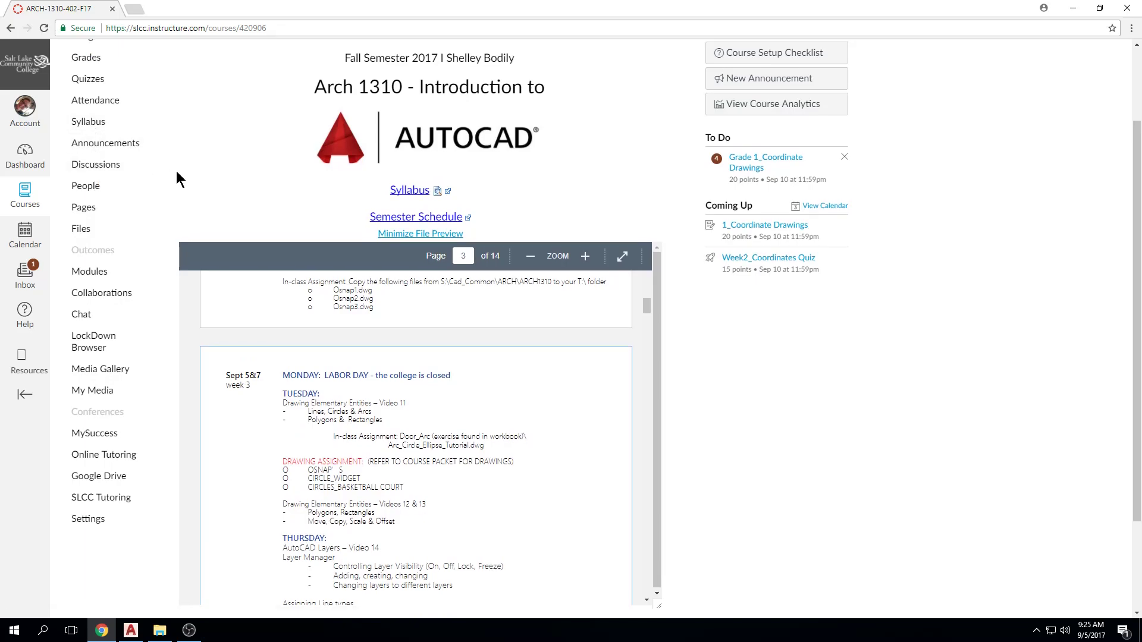
scroll(176, 170, "up", 2)
left_click(112, 140)
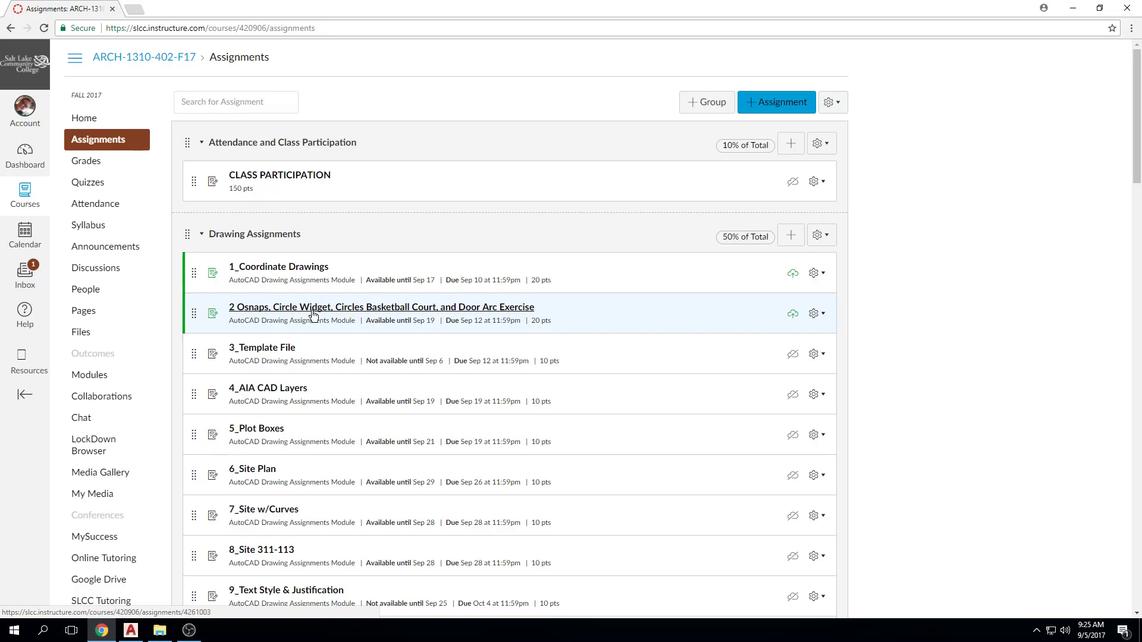
left_click(244, 311)
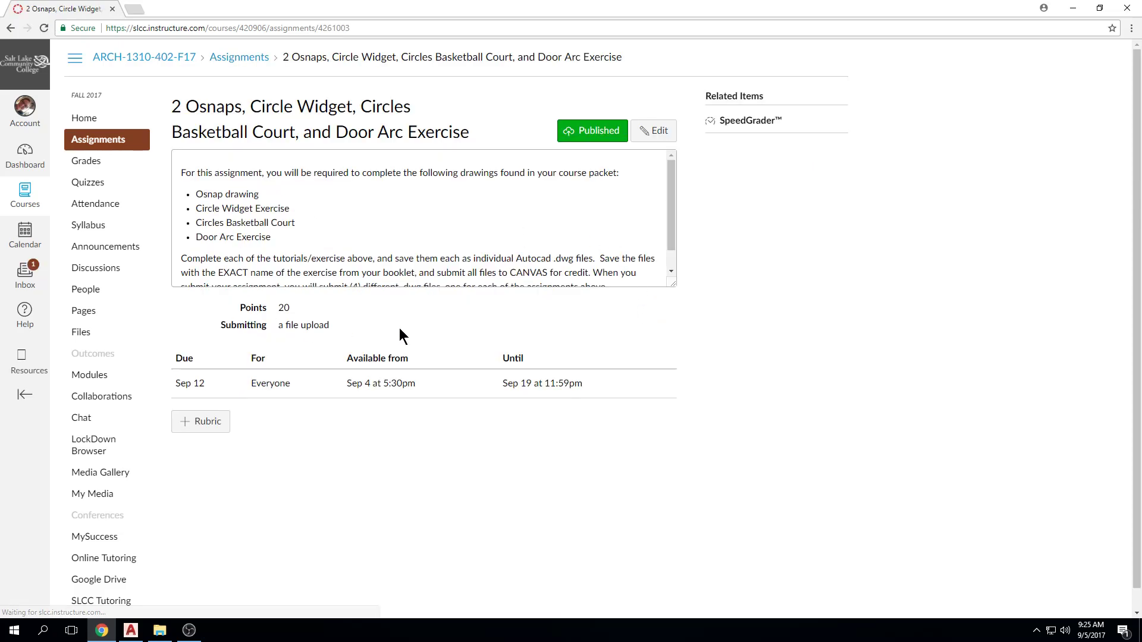
left_click_drag(673, 283, 676, 464)
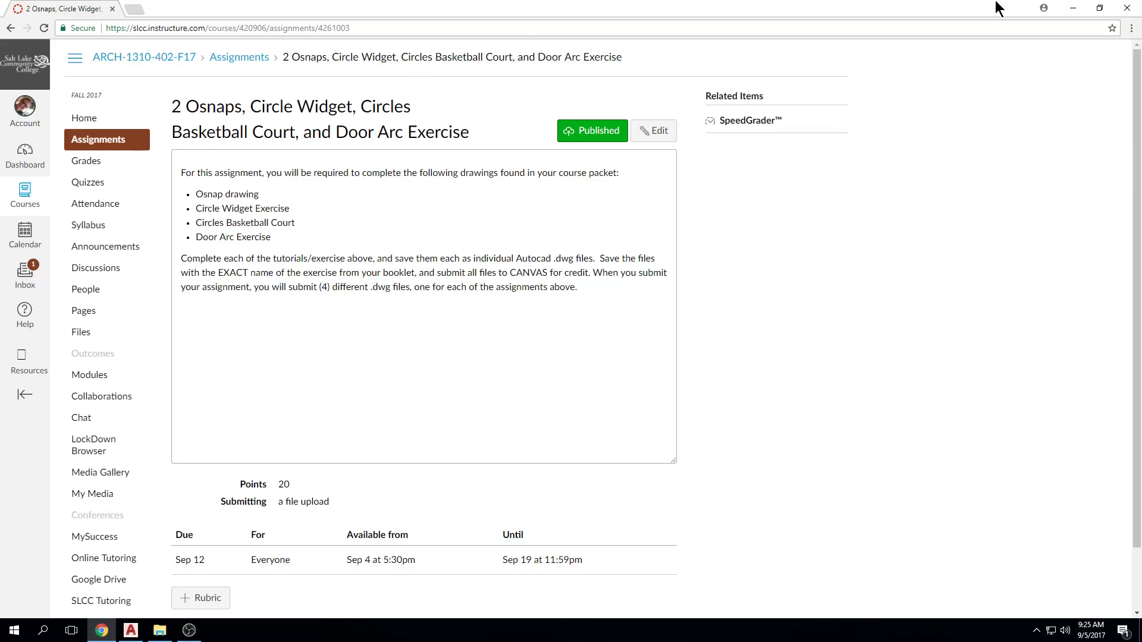
Step: Leave the assignment page and switch back to the Arc_Circle_Ellipse_Tutorial drawing in AutoCAD
left_click(1071, 7)
left_click(1067, 7)
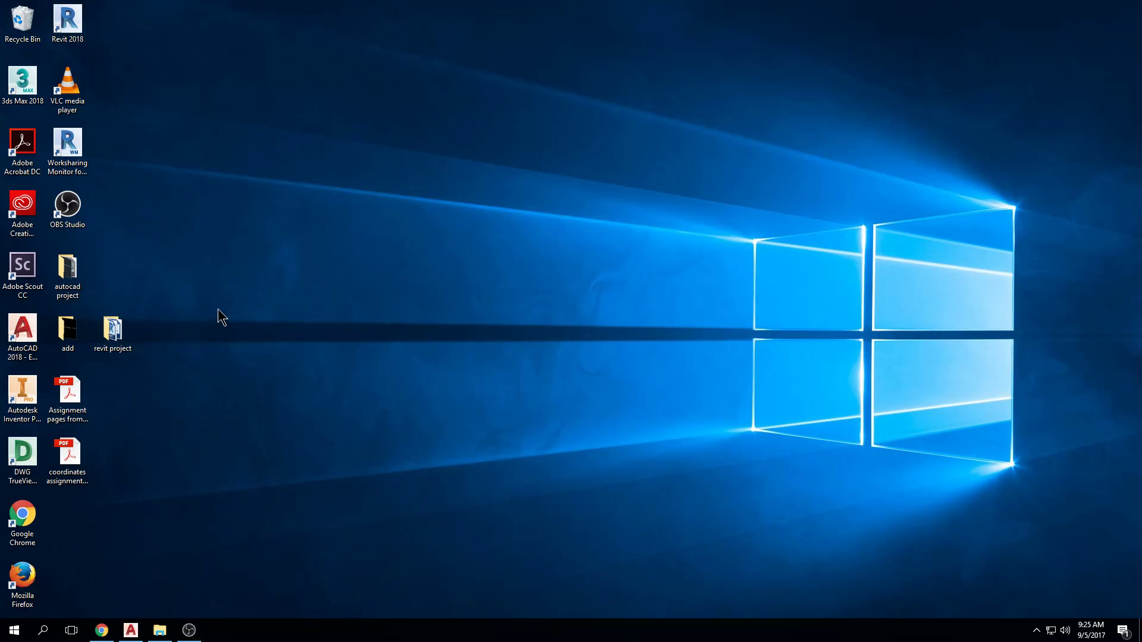
left_click(130, 631)
left_click(102, 631)
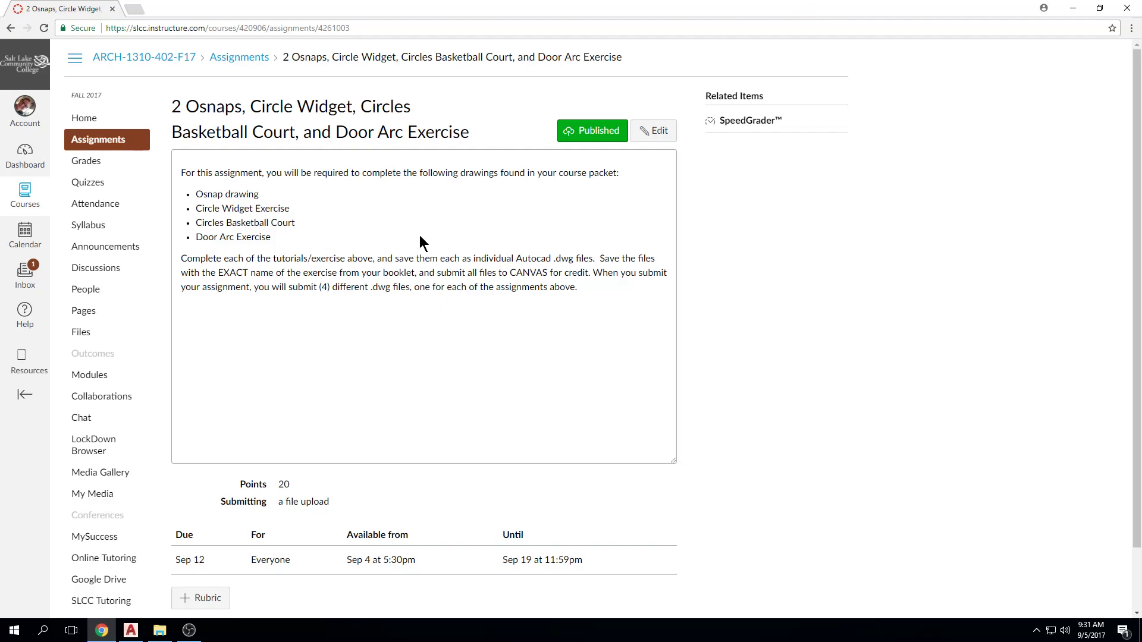
left_click(130, 629)
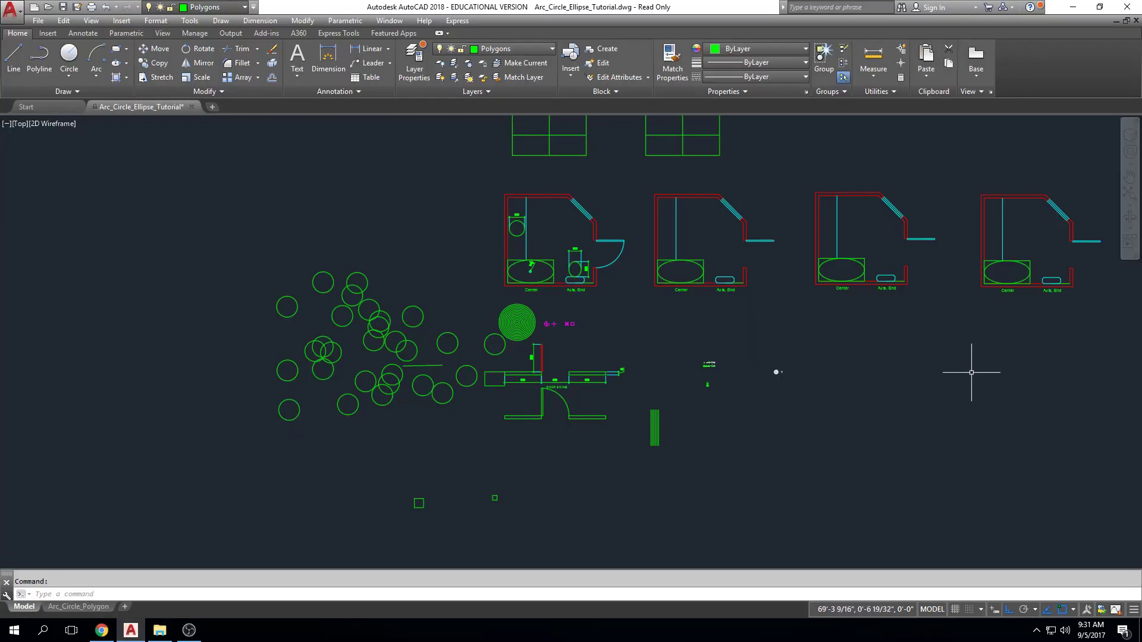
Step: Open the drawing's UNITS settings, review the available length types and close them without a change
middle_click_drag(971, 356, 892, 353)
middle_click_drag(951, 517, 935, 532)
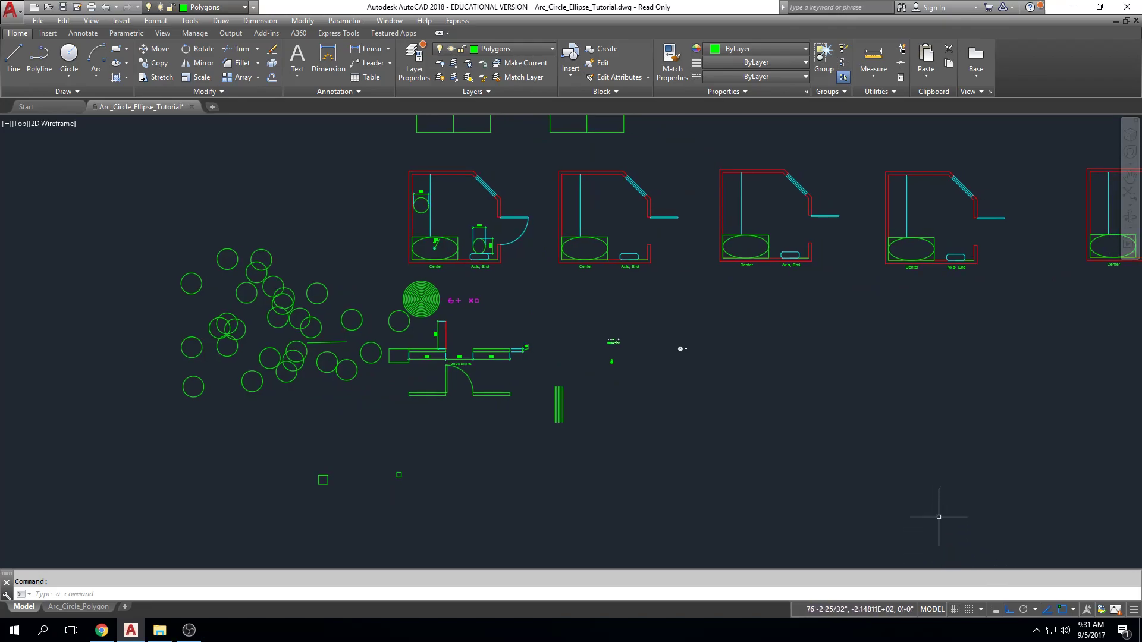
middle_click_drag(708, 419, 676, 433)
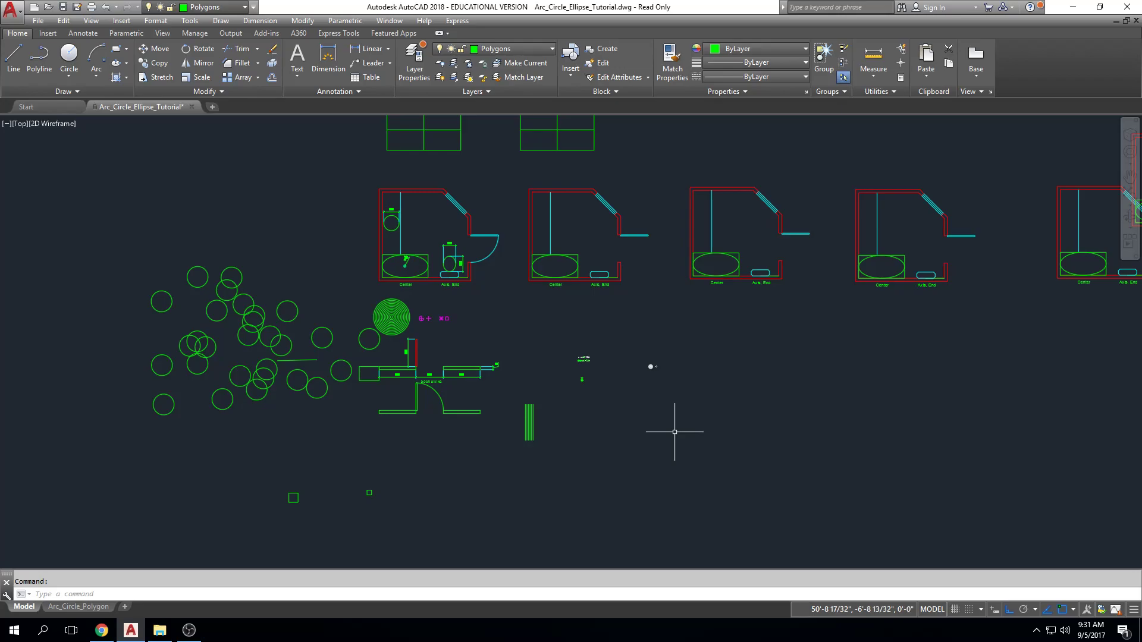
type("unit")
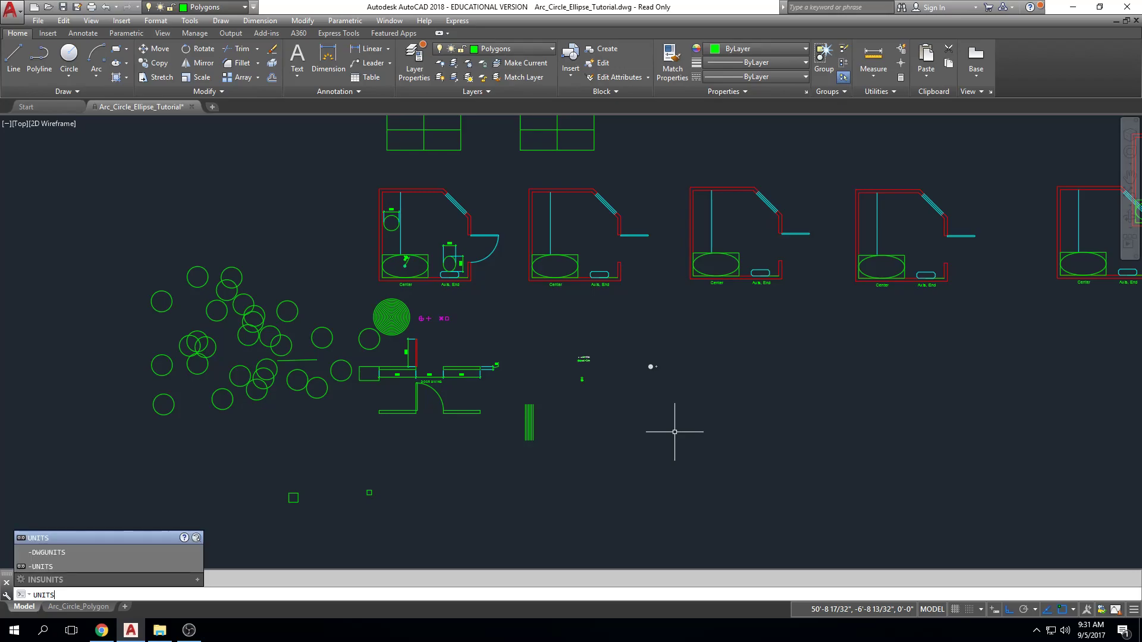
key("Return")
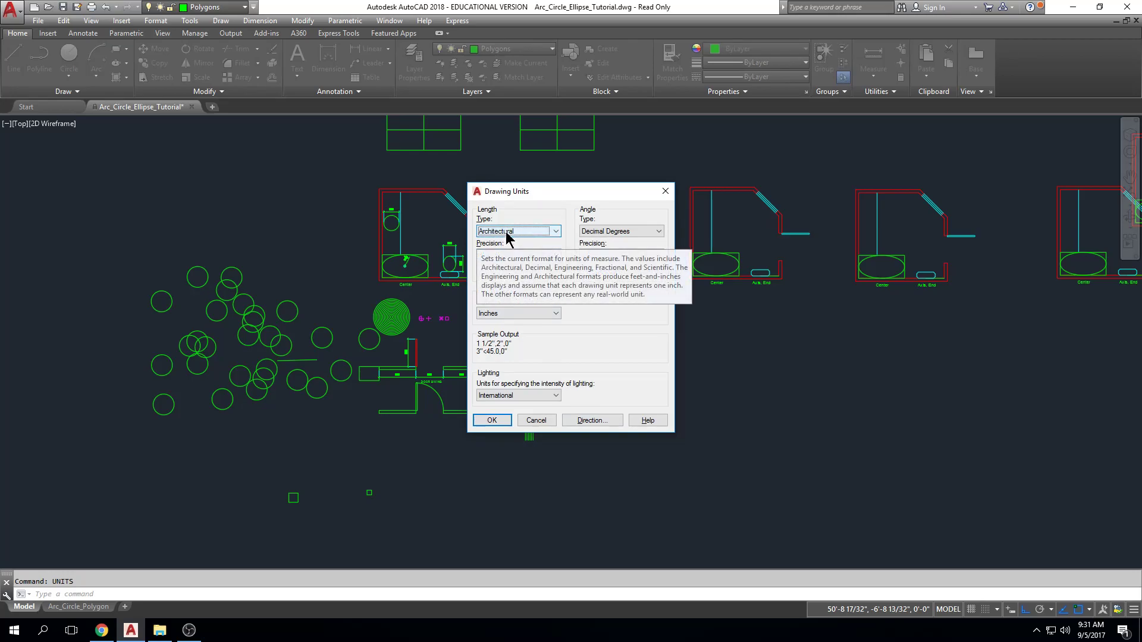
left_click(555, 232)
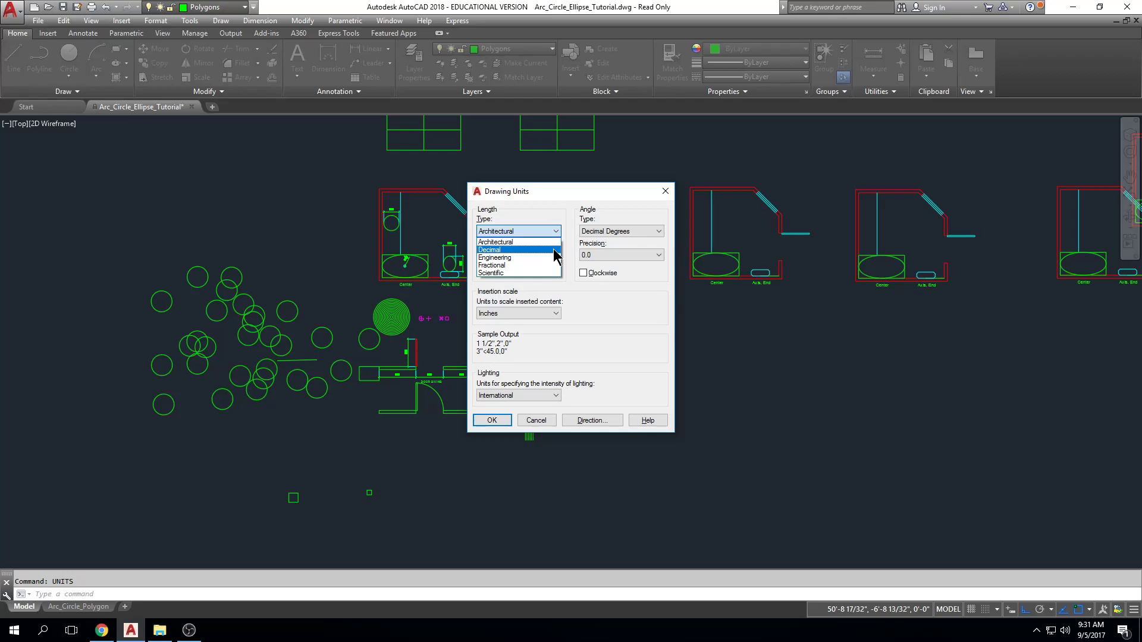
key("Escape")
key("Escape")
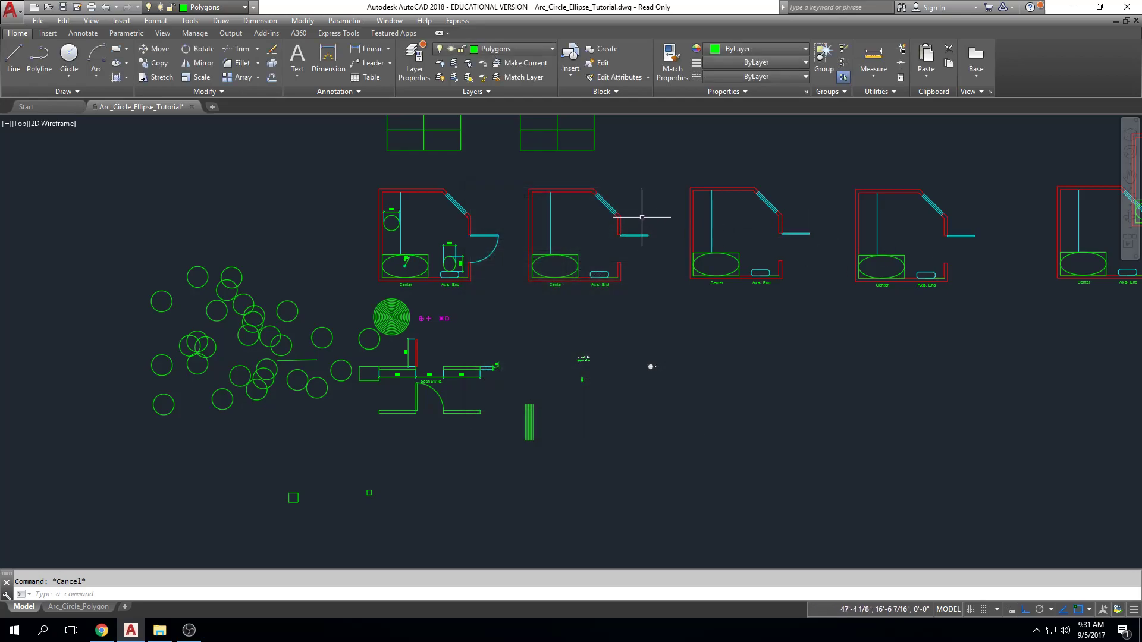
Step: Start a new drawing, add the Units display to the status bar and review the unit formats it offers
left_click(212, 107)
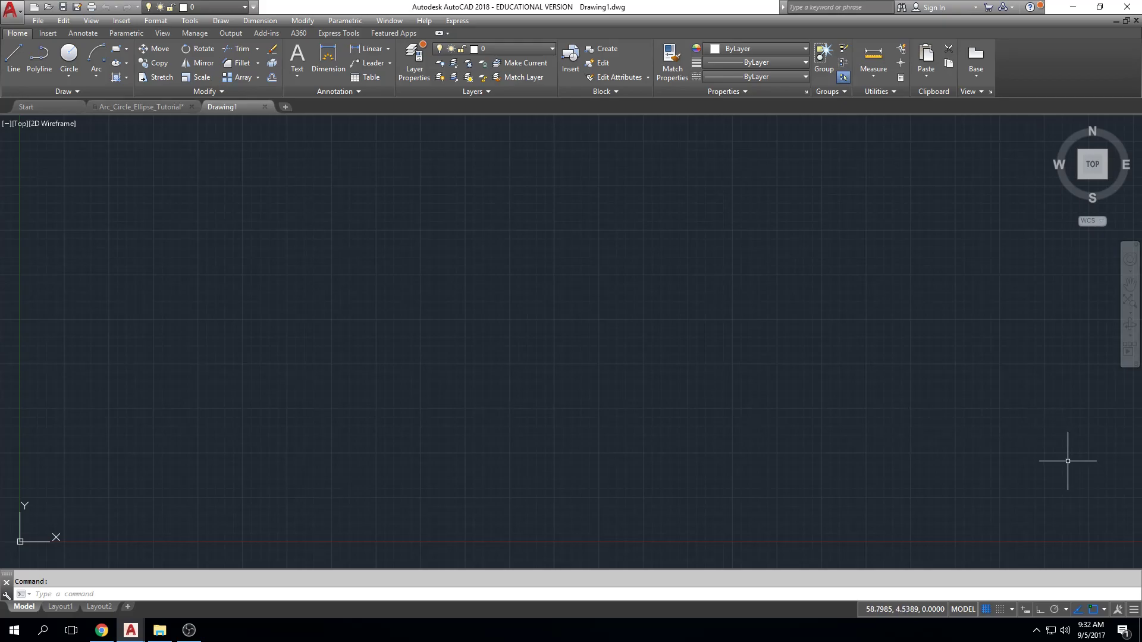
left_click(1133, 609)
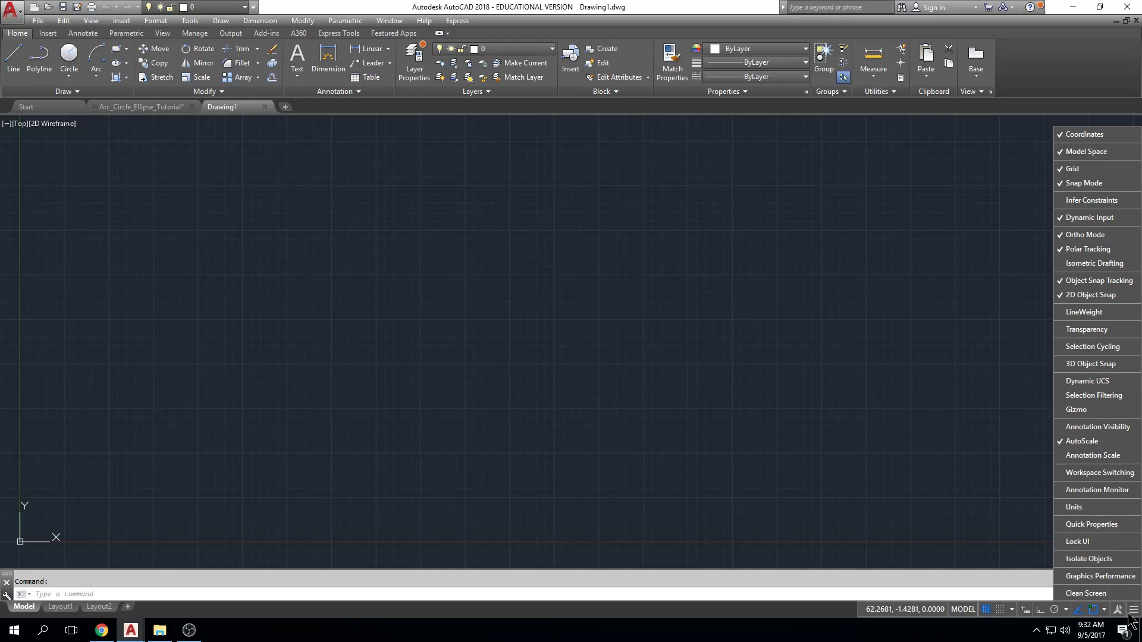
left_click(1113, 509)
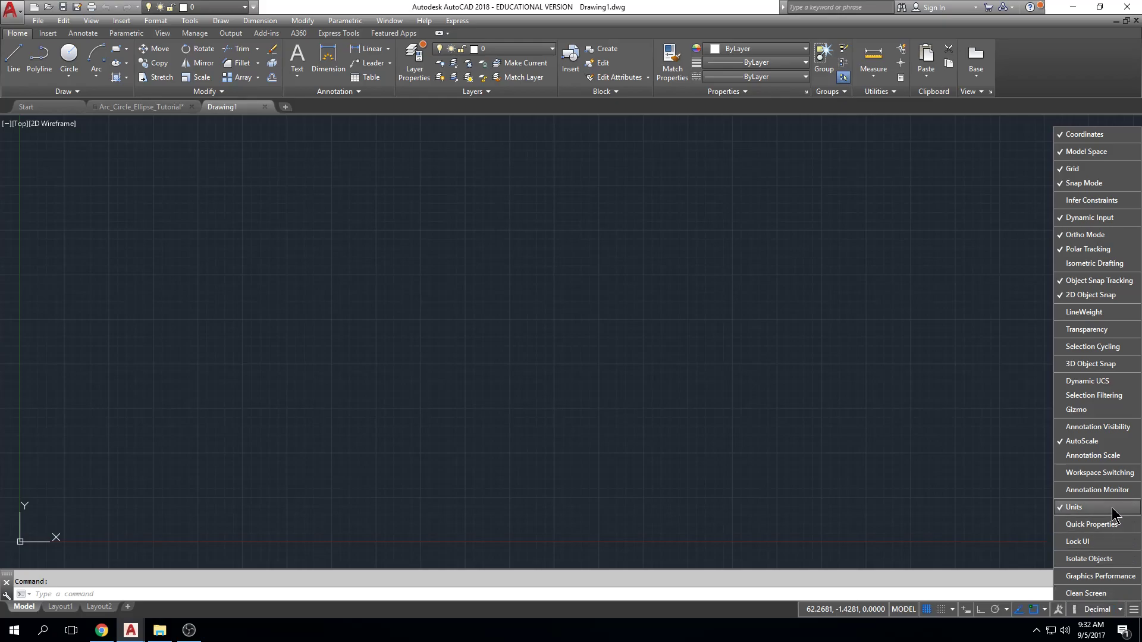
left_click(1021, 503)
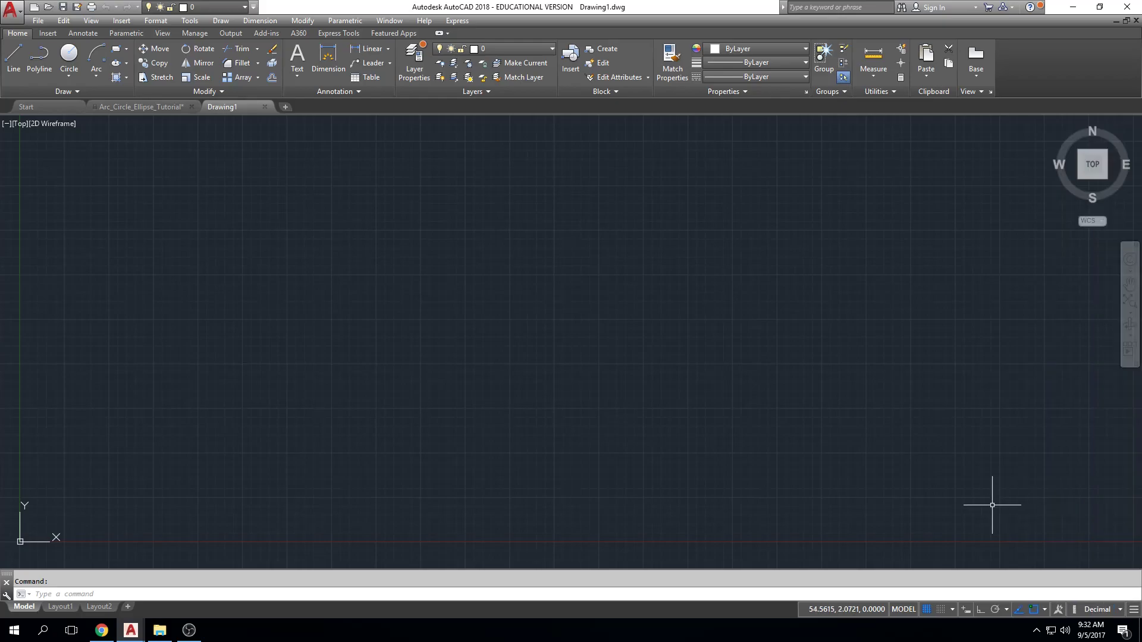
left_click(1121, 609)
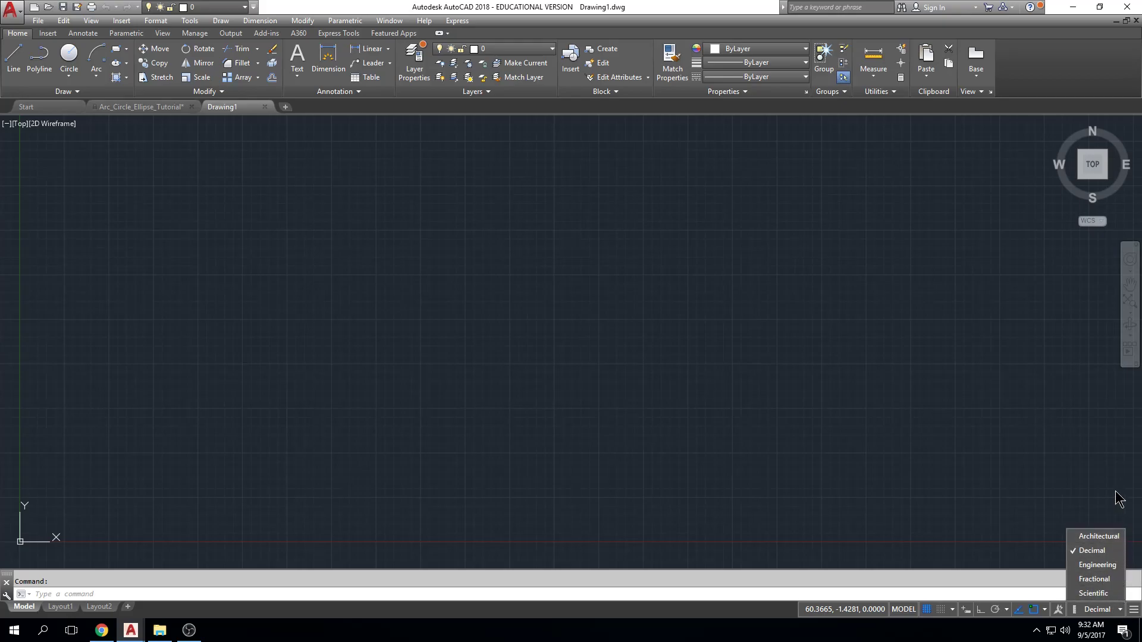
key("Escape")
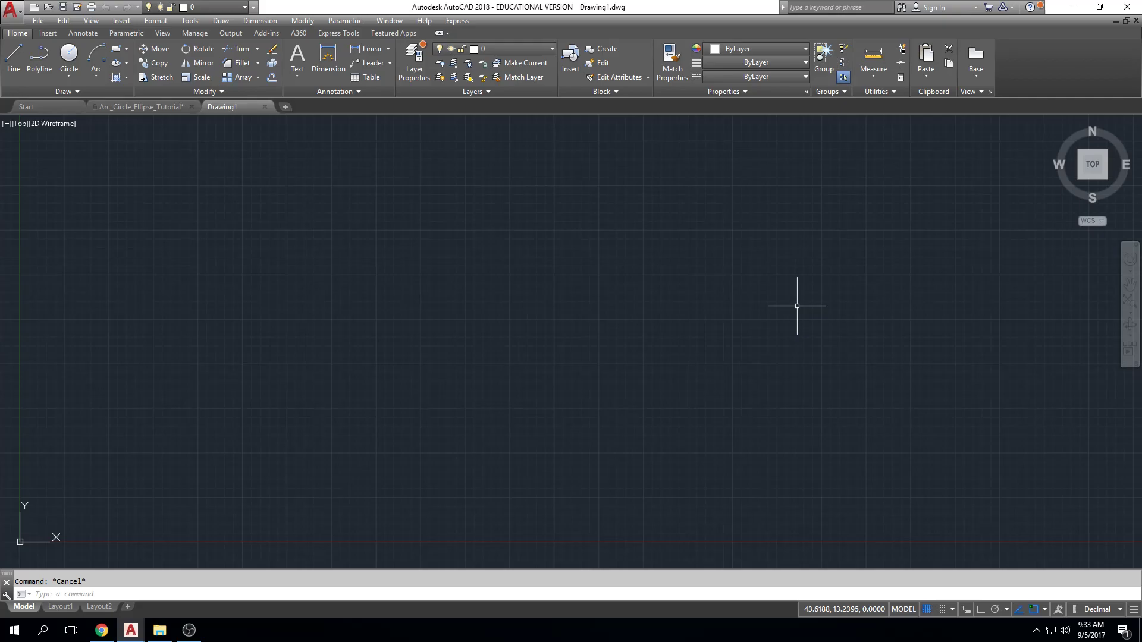
Step: Switch to the assignment page in Chrome and check its due date against the system calendar
left_click(102, 630)
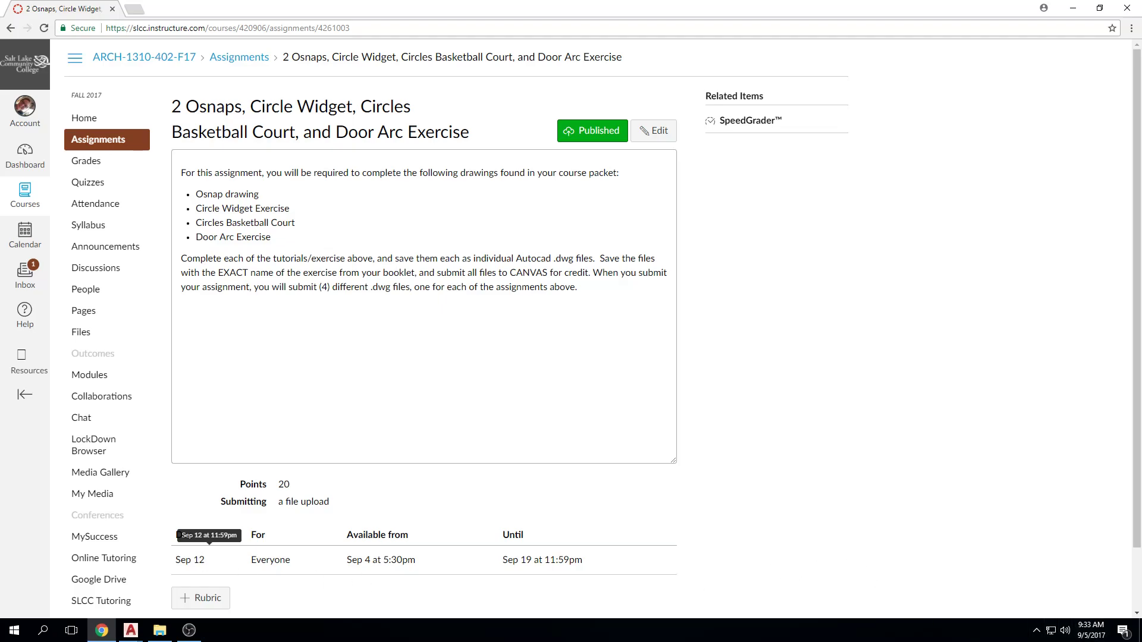
left_click(1091, 629)
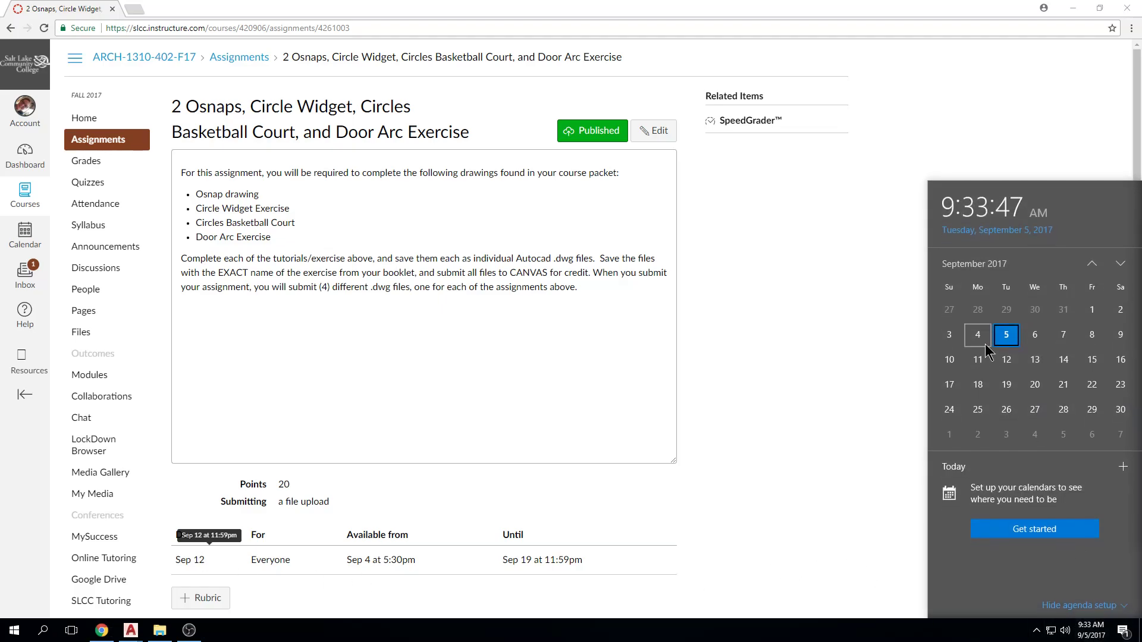
left_click(864, 318)
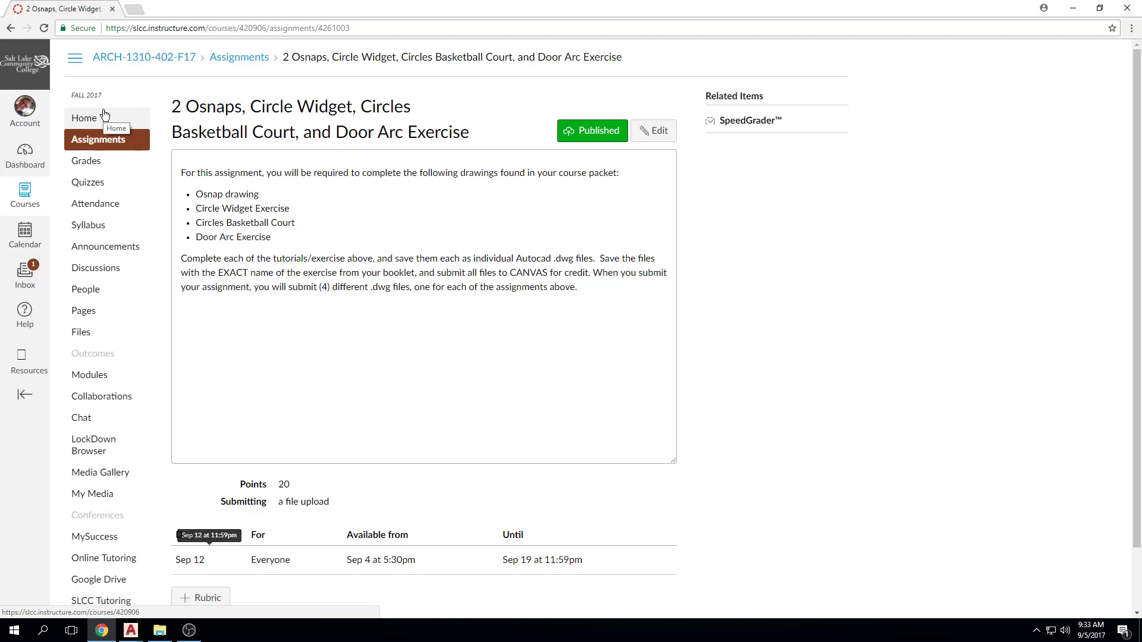
Step: Go to the ARCH-1310 course home page and switch back to the Arc_Circle_Ellipse_Tutorial drawing in AutoCAD
left_click(86, 122)
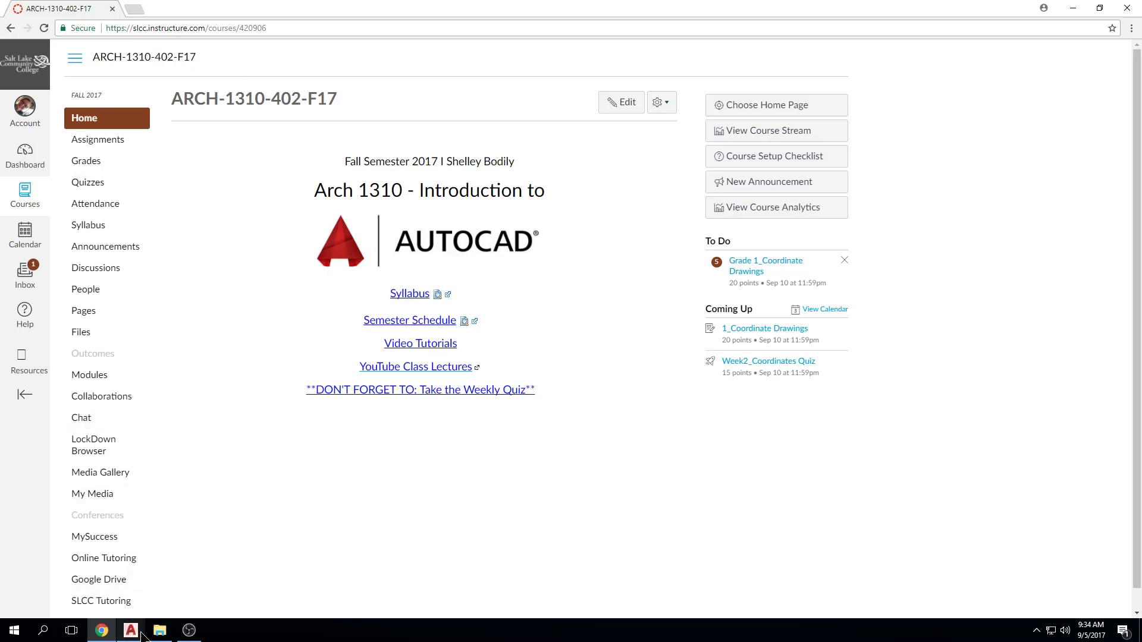
mouse_move(142, 636)
left_click(65, 572)
key("Escape")
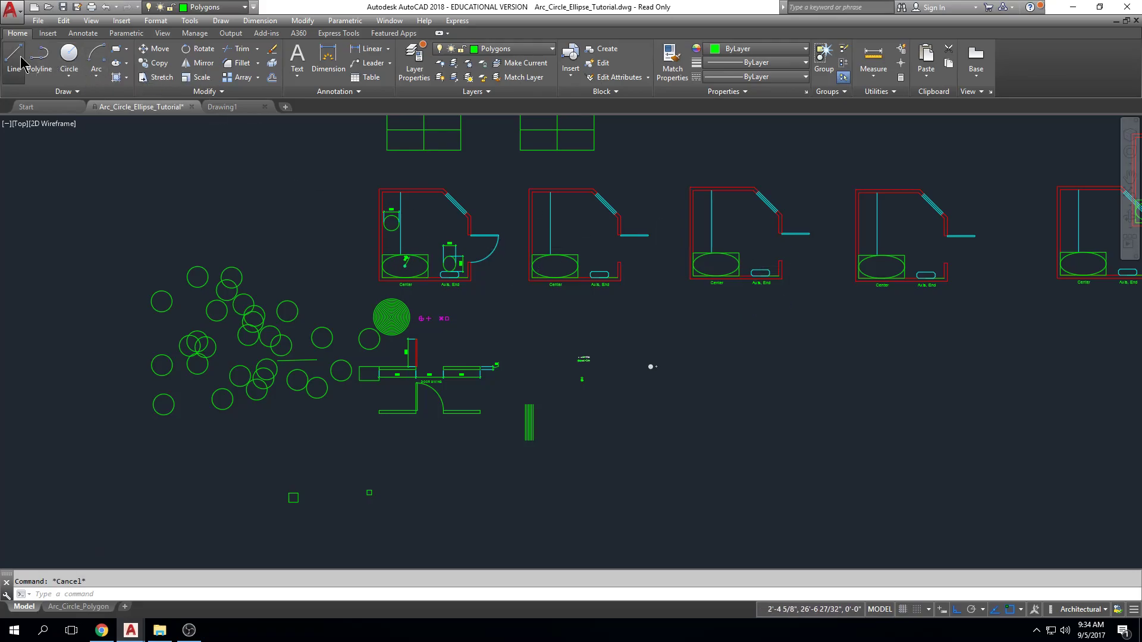
Step: Draw connected lines in the empty area below the plans, 4' horizontally to the right and 8' straight up
left_click(20, 59)
scroll(706, 400, "up", 4)
left_click(707, 336)
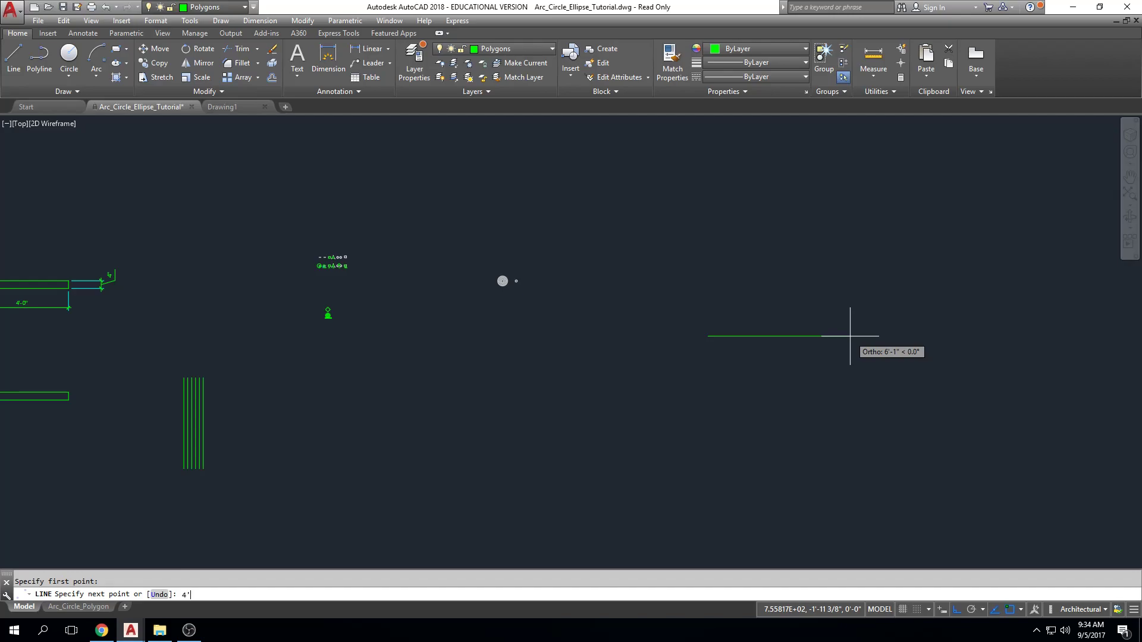
key("Return")
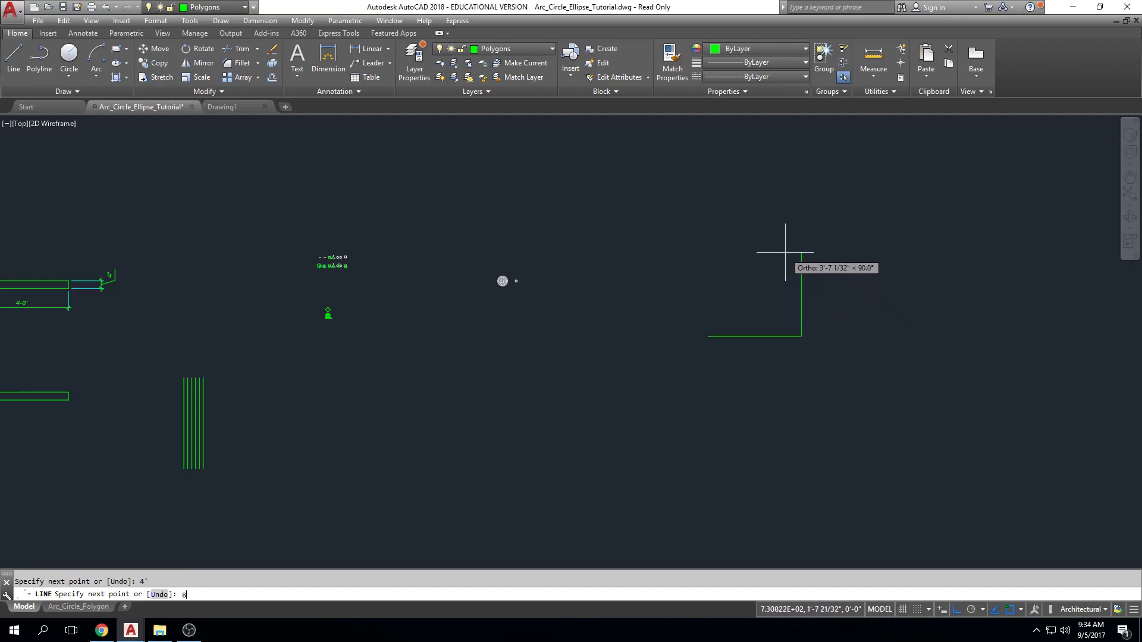
type("8'")
key("Return")
scroll(829, 273, "down", 2)
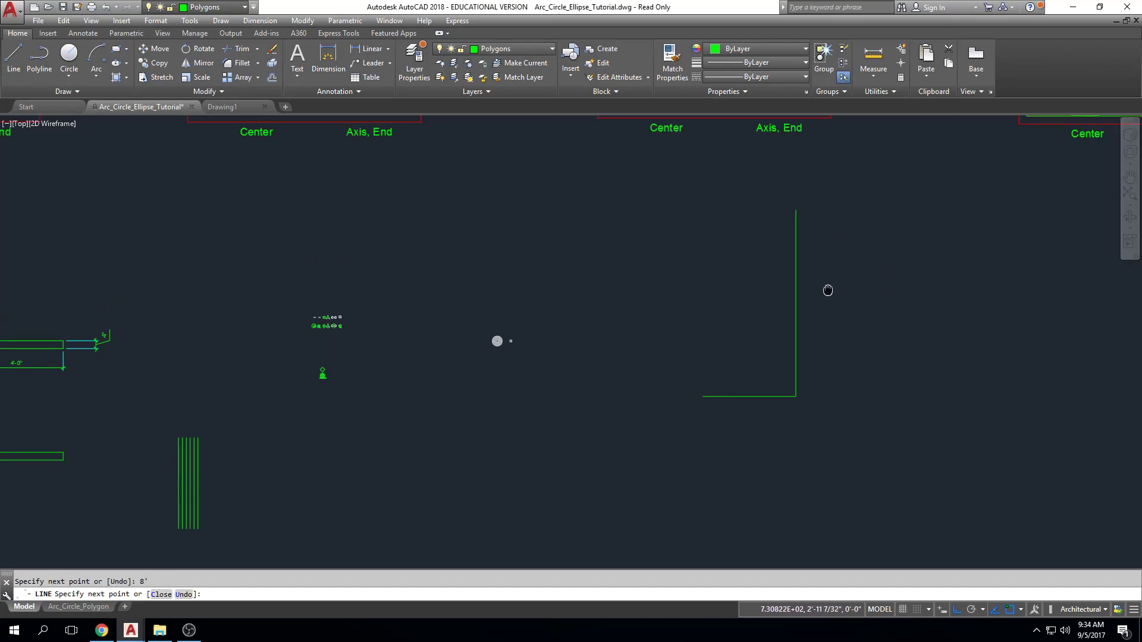
Step: Turn ortho off, set polar tracking to 18-degree increments and continue the line with a 3' segment at 36 degrees
scroll(848, 212, "up", 2)
key("F8")
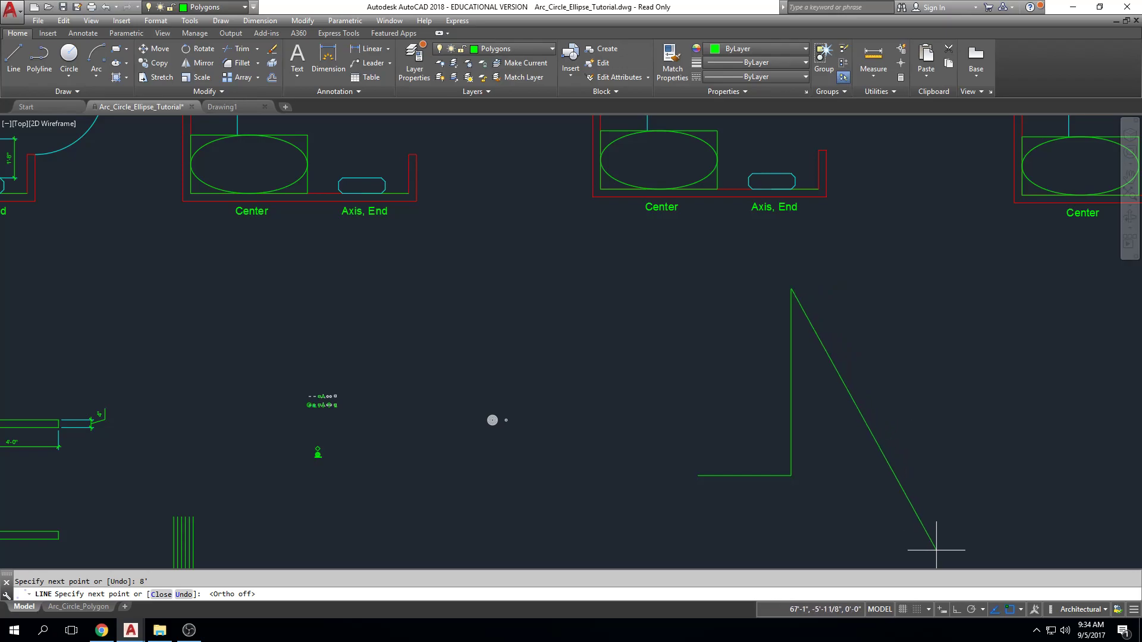
left_click(981, 609)
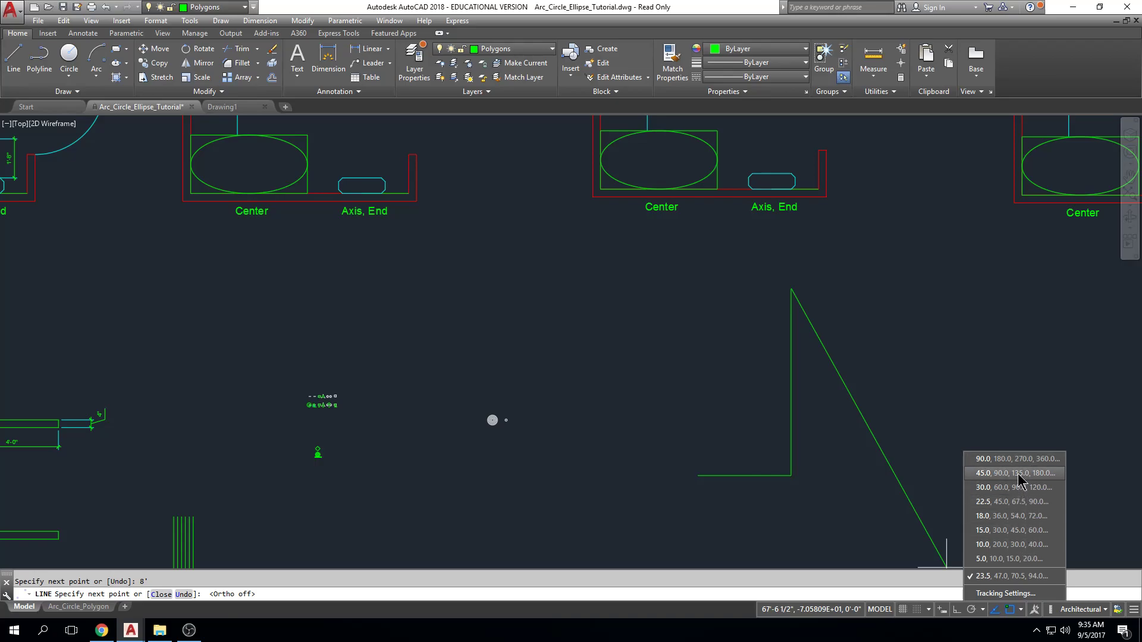
left_click(1018, 516)
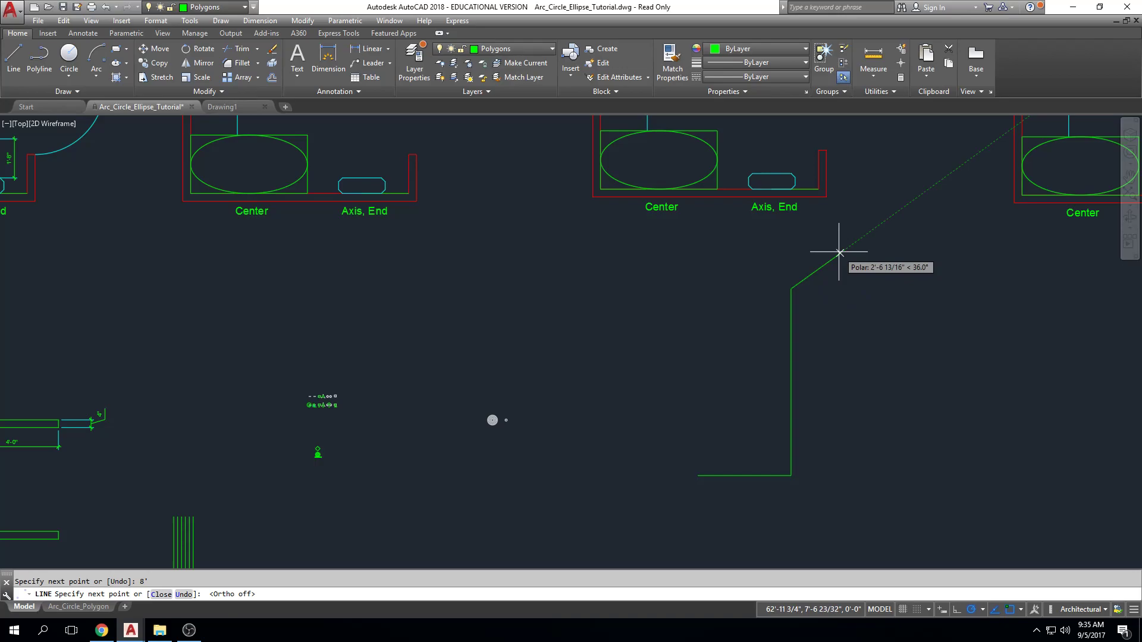
key("Return")
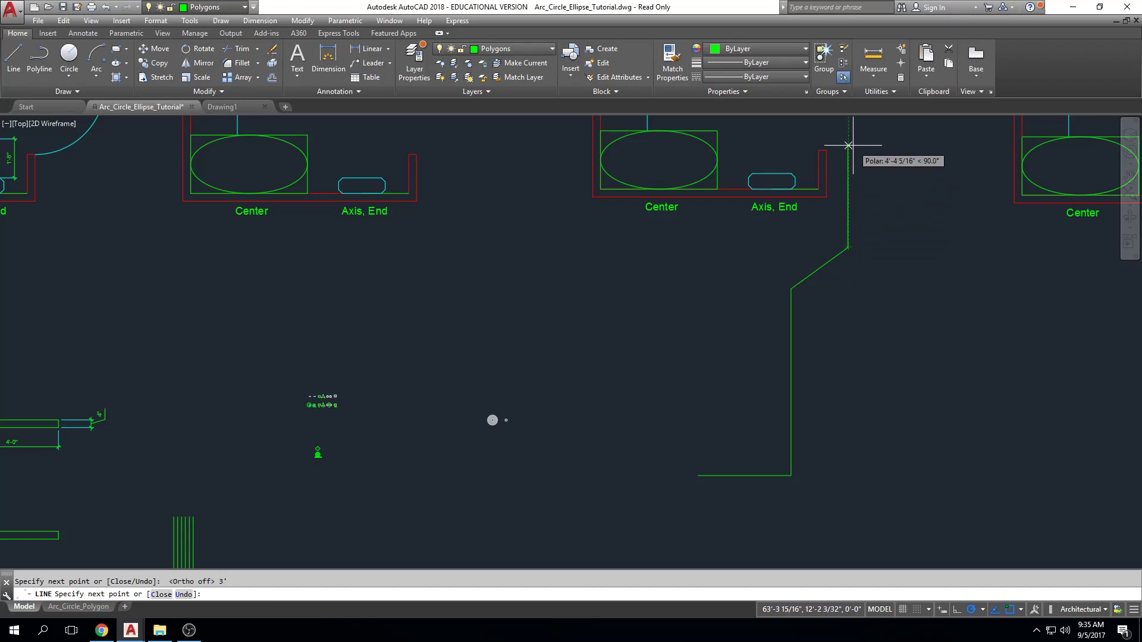
Step: Add a short vertical segment upward from the end of the angled line using the 90-degree polar direction
scroll(846, 218, "up", 2)
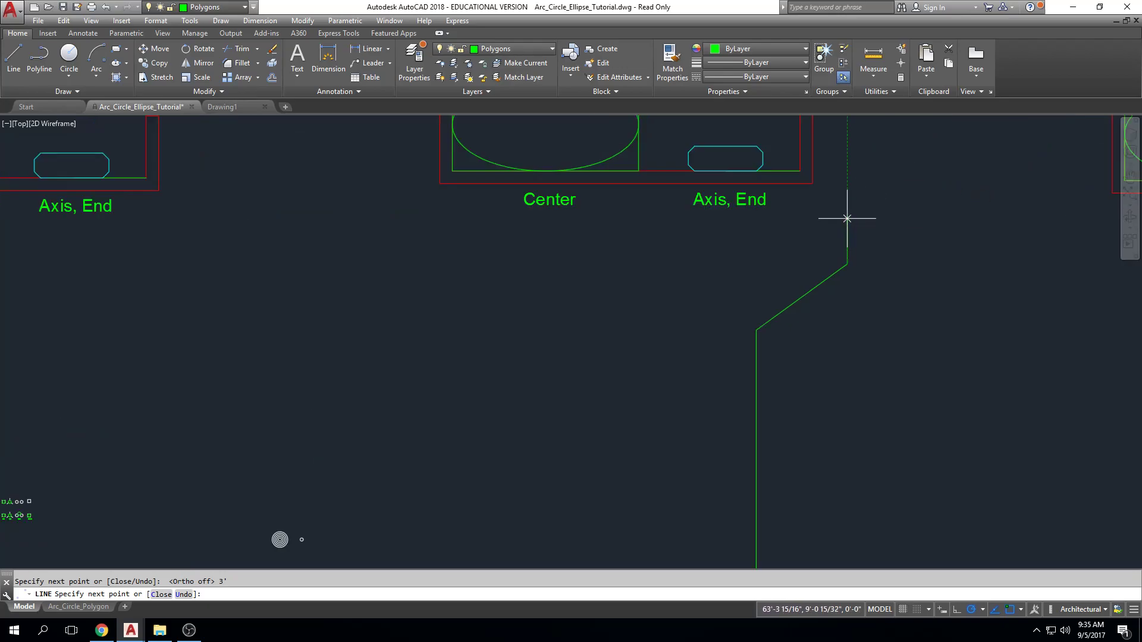
scroll(846, 218, "up", 2)
left_click(844, 186)
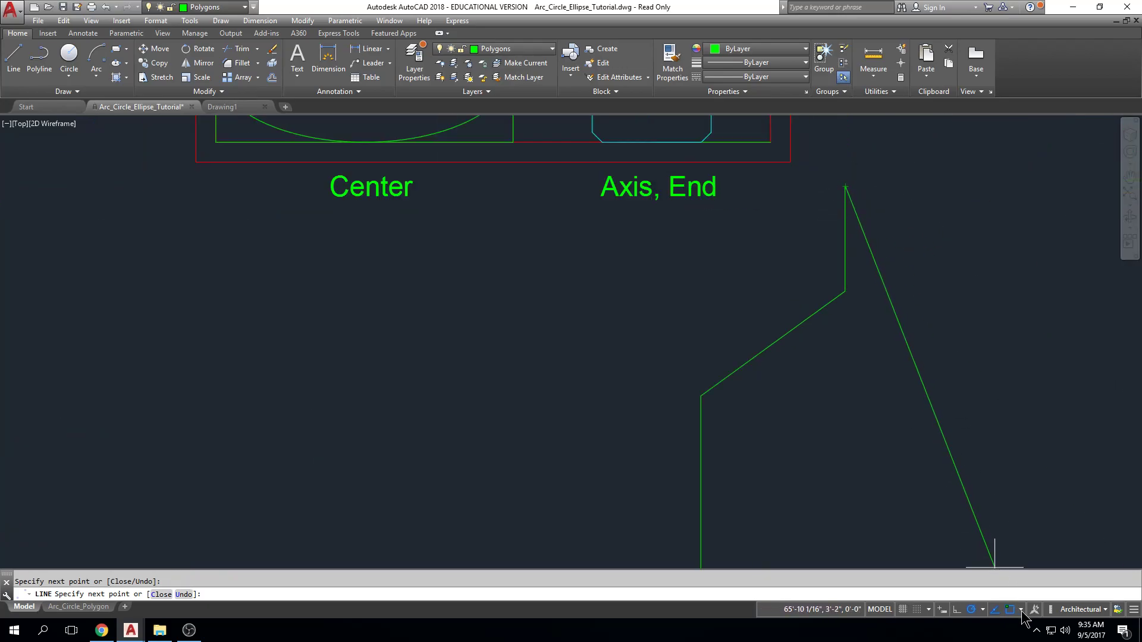
Step: Add 169 degrees as an additional polar tracking angle in the drafting settings and end the line command
left_click(982, 610)
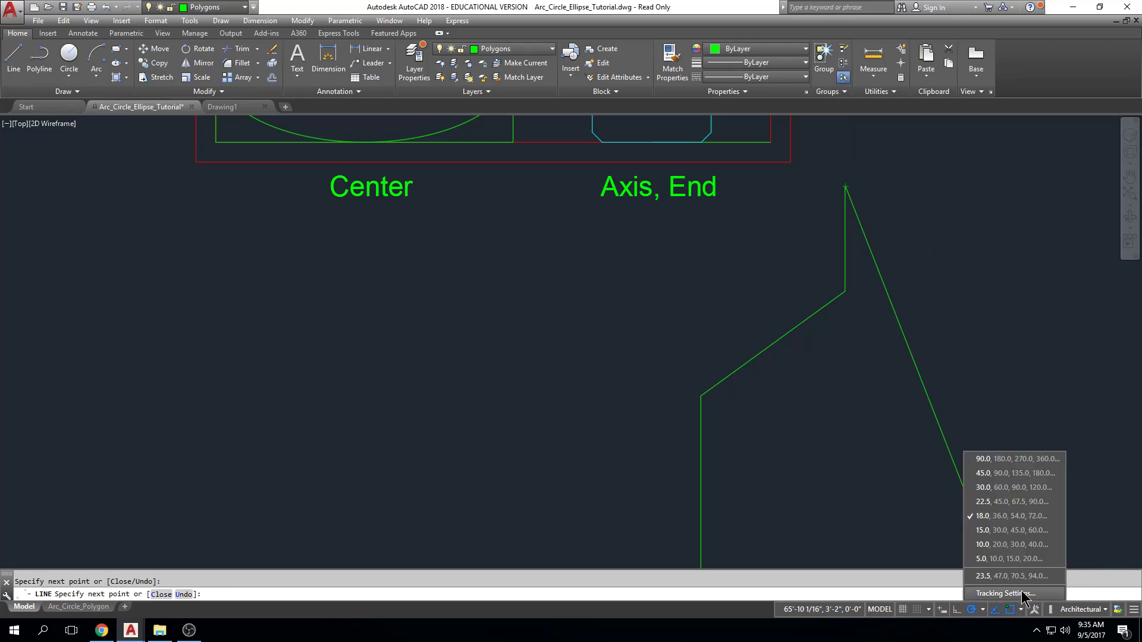
left_click(1005, 594)
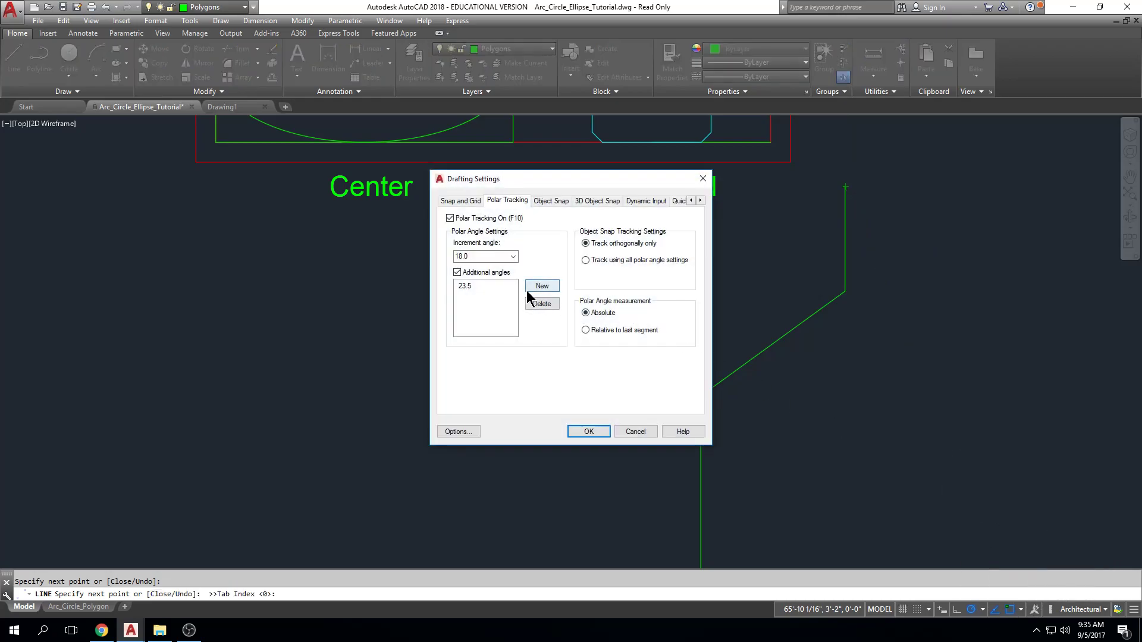
left_click(543, 288)
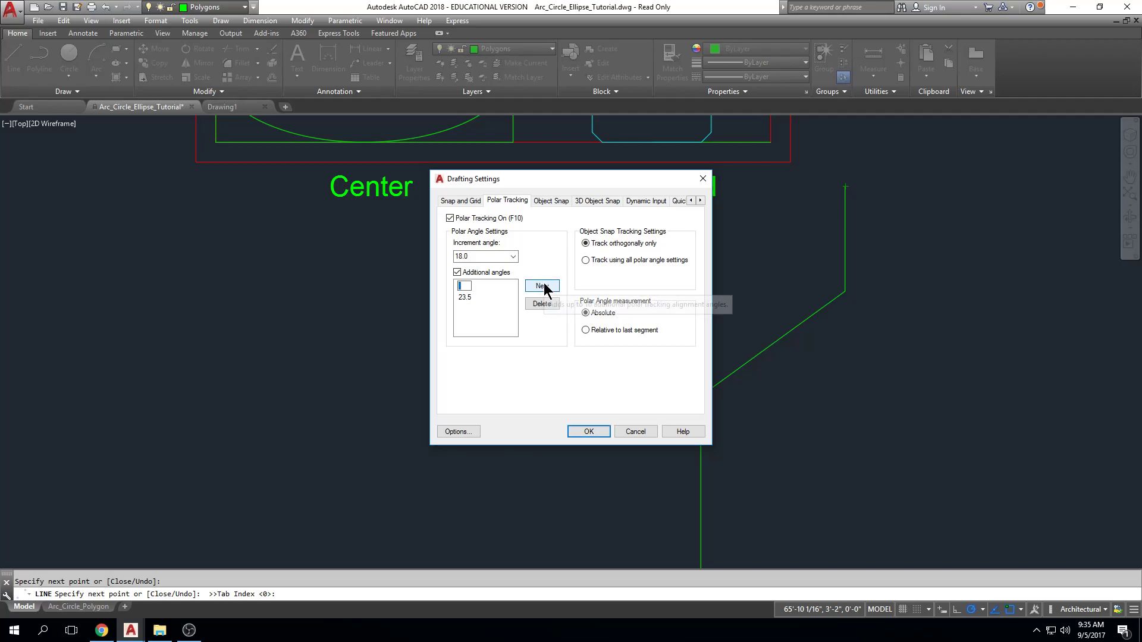
type("1")
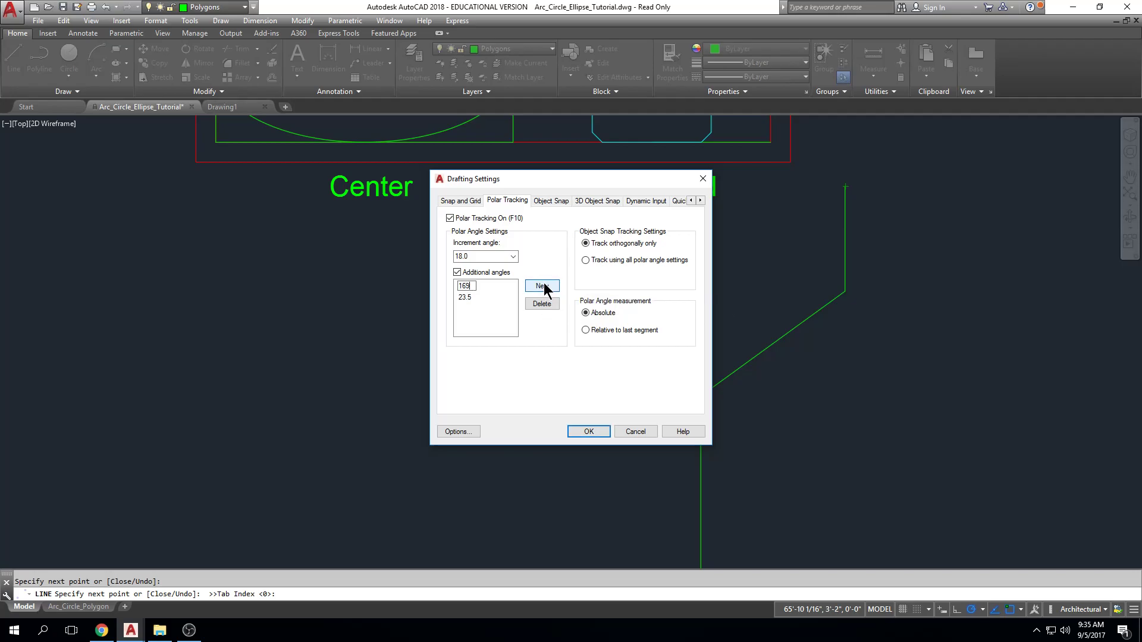
type("69")
key("Return")
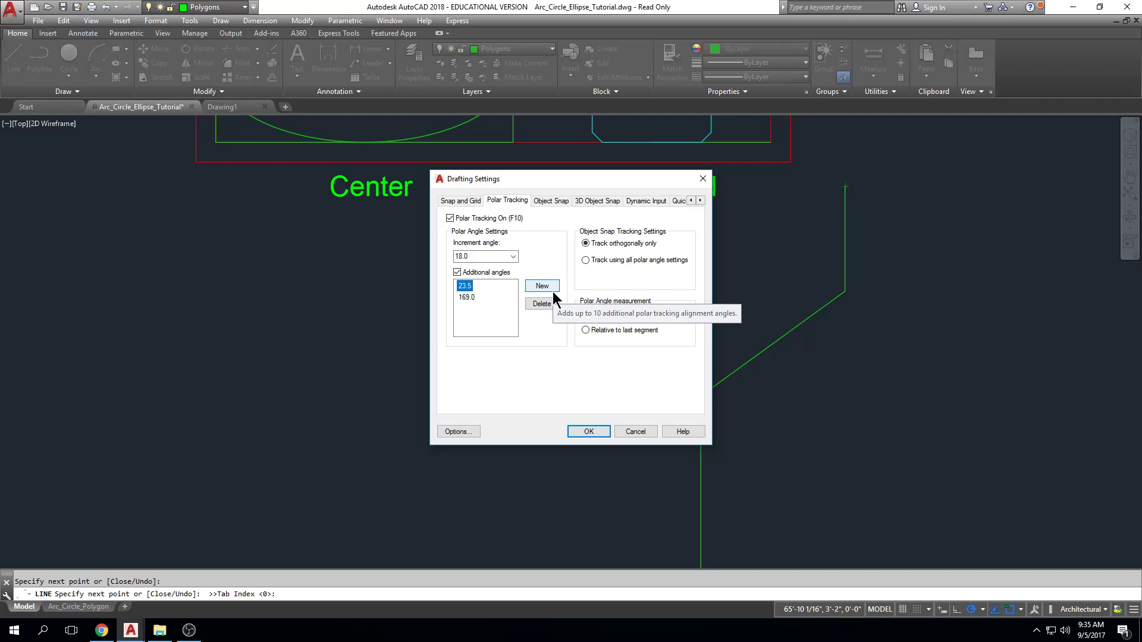
left_click(588, 430)
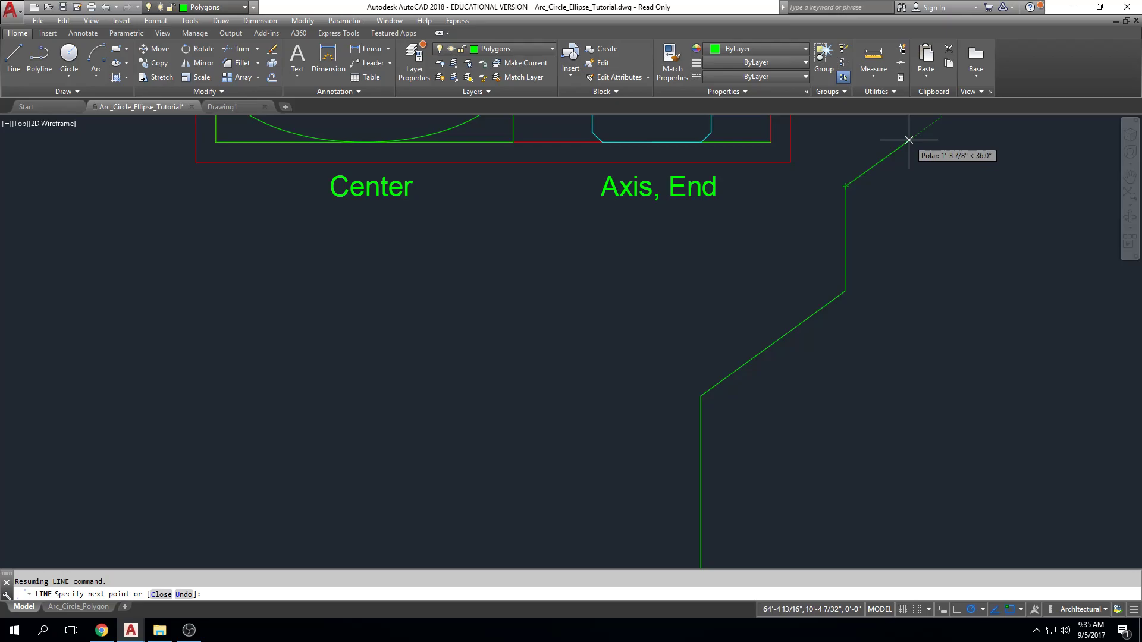
key("Escape")
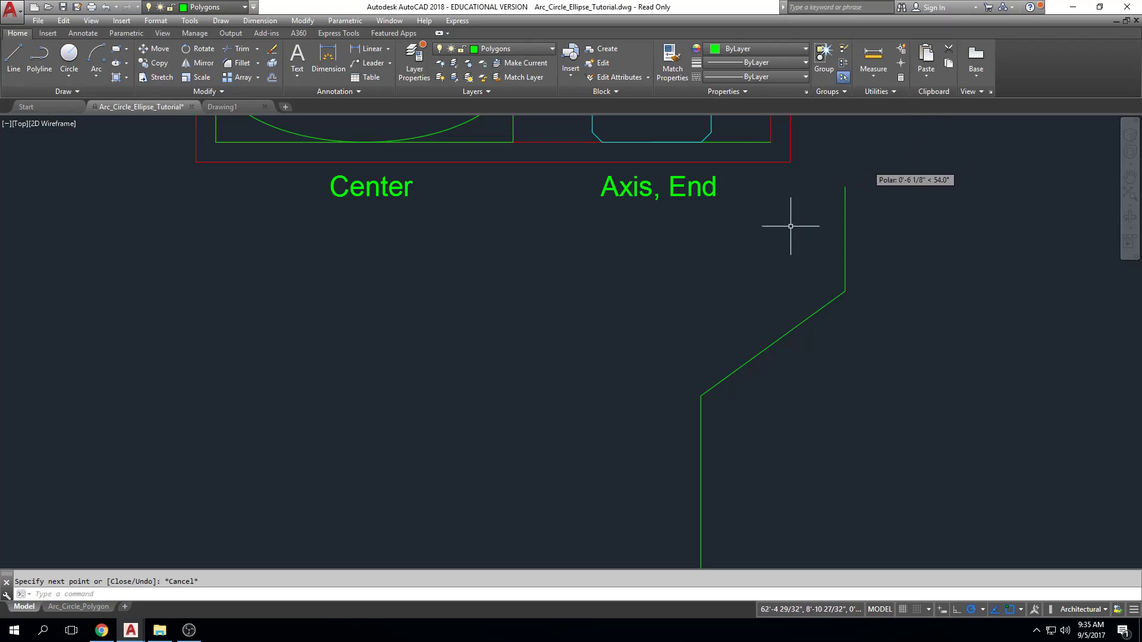
scroll(791, 224, "down", 1)
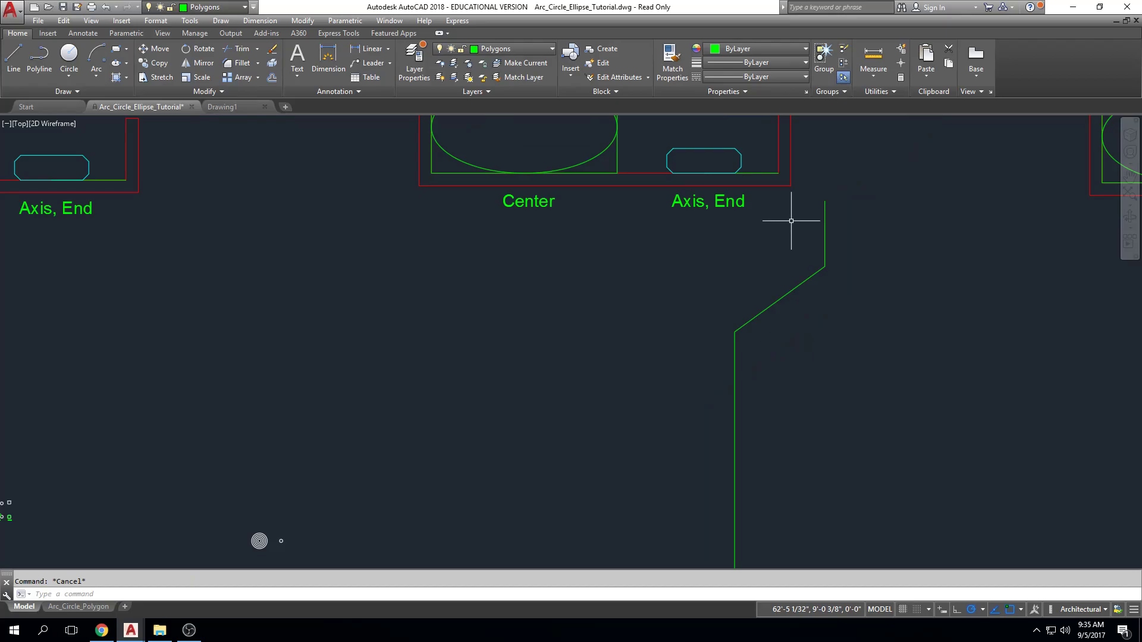
middle_click_drag(706, 277, 707, 189)
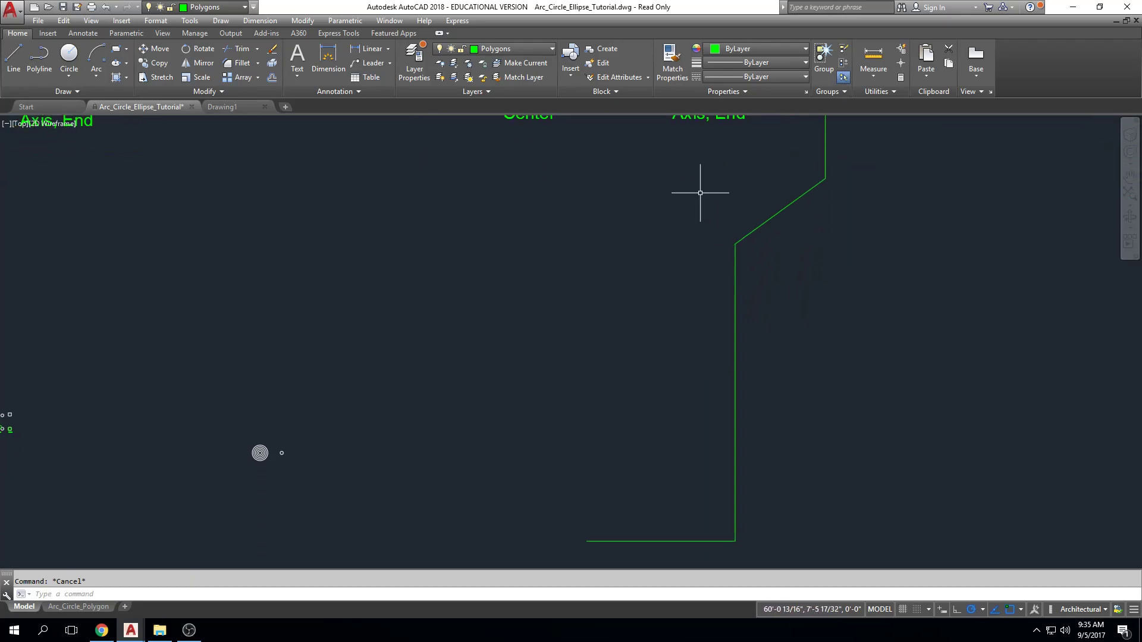
Step: Draw a new line beside the existing shape, with a horizontal segment to the right followed by a shorter segment straight up
left_click(14, 59)
middle_click_drag(839, 273, 399, 249)
left_click(500, 341)
left_click(689, 341)
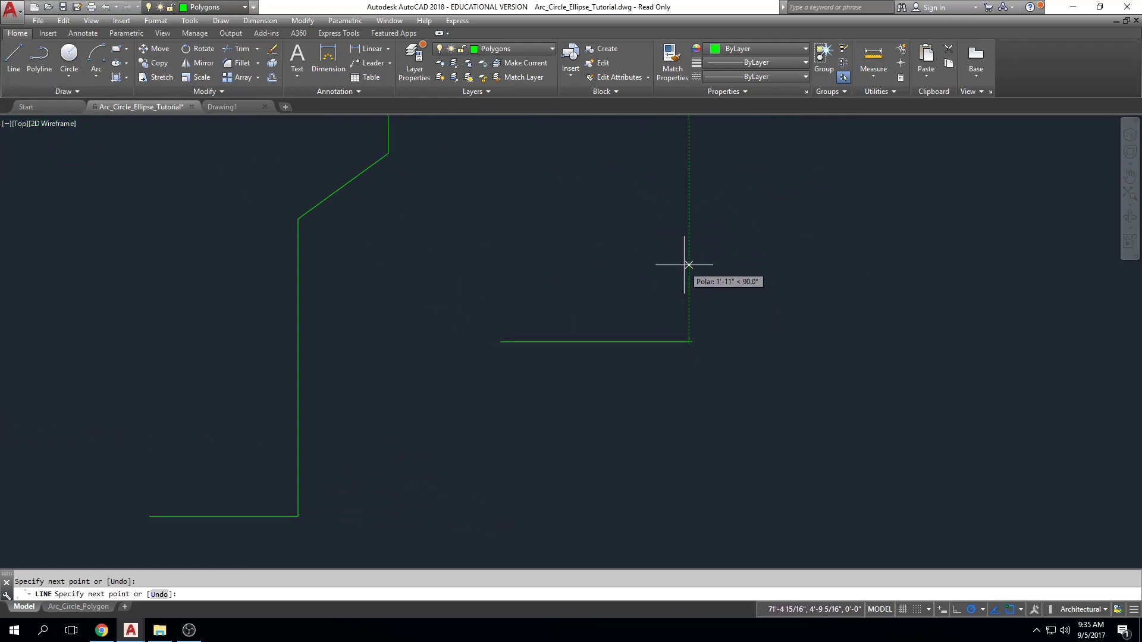
left_click(689, 239)
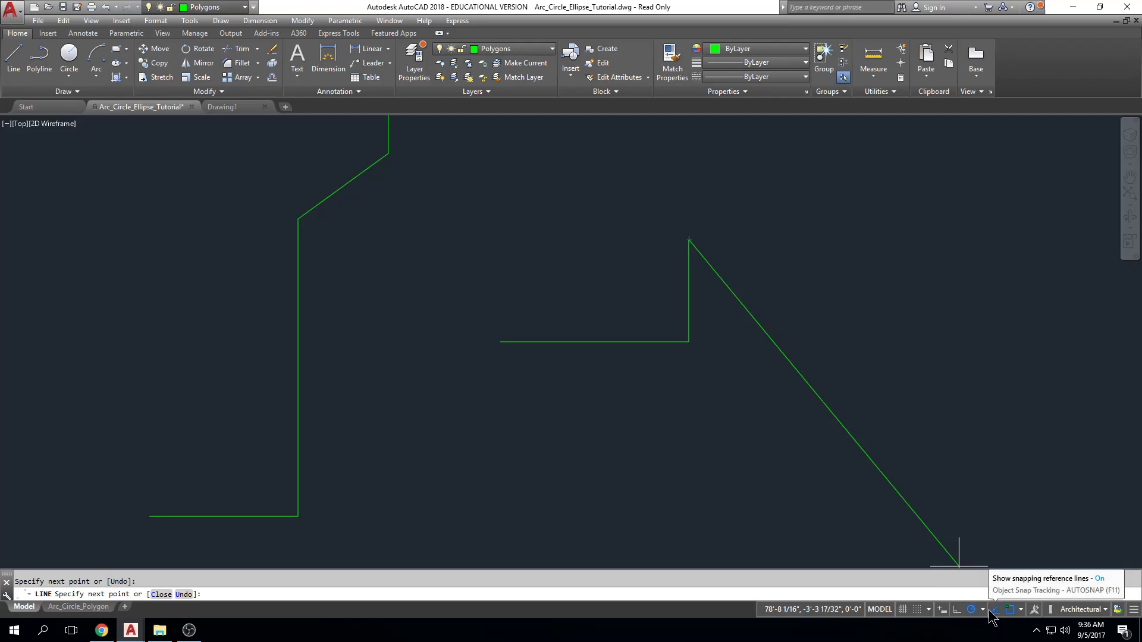
Step: Set the polar tracking increment to 45 degrees while keeping the line in progress
left_click(1134, 610)
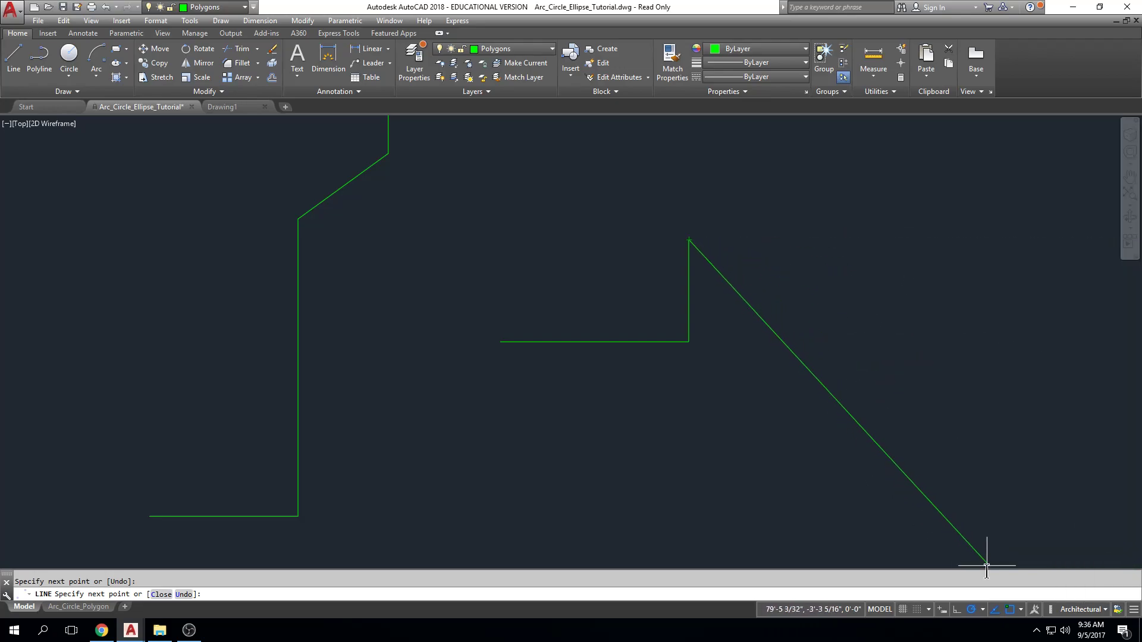
left_click(983, 609)
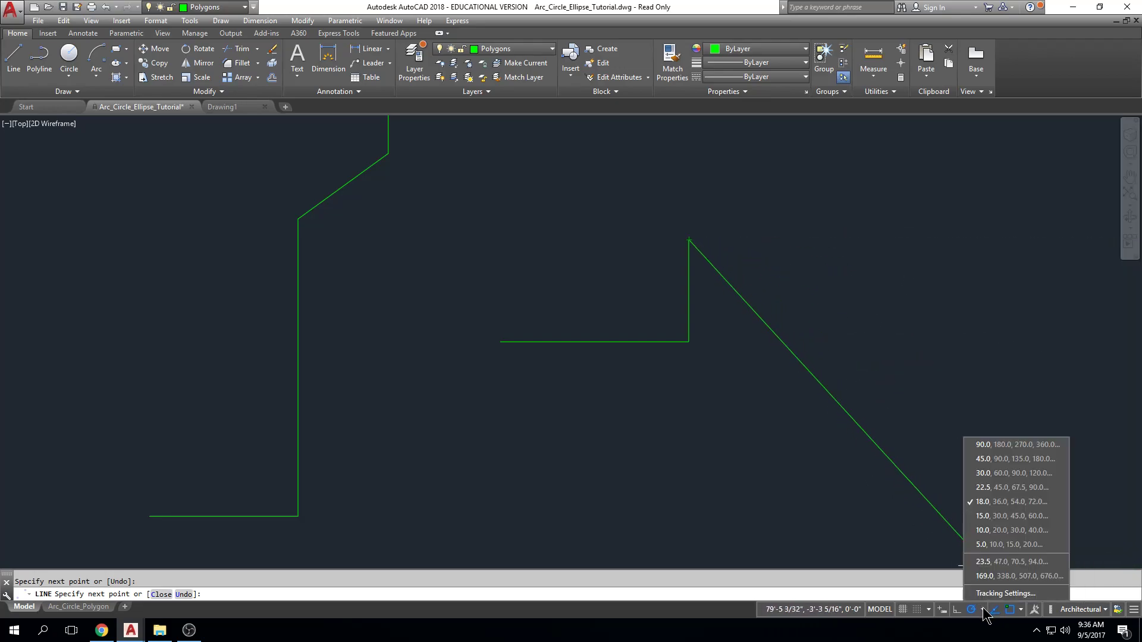
left_click(1023, 460)
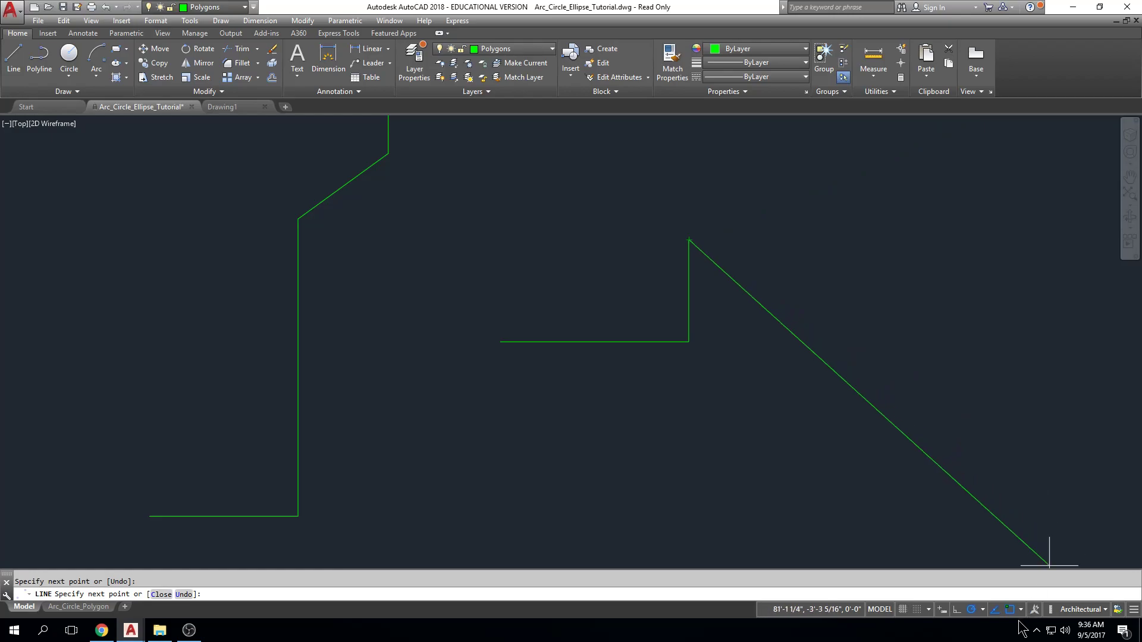
Step: Delete the additional polar angles 23.5 and 169 in the polar tracking settings
left_click(983, 610)
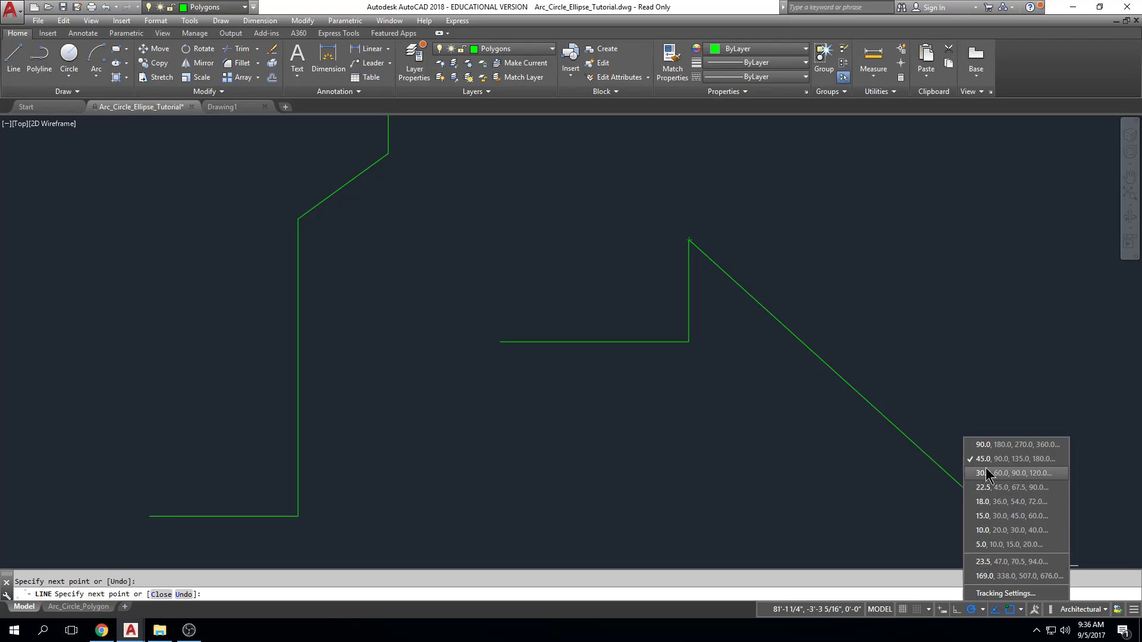
left_click(1005, 593)
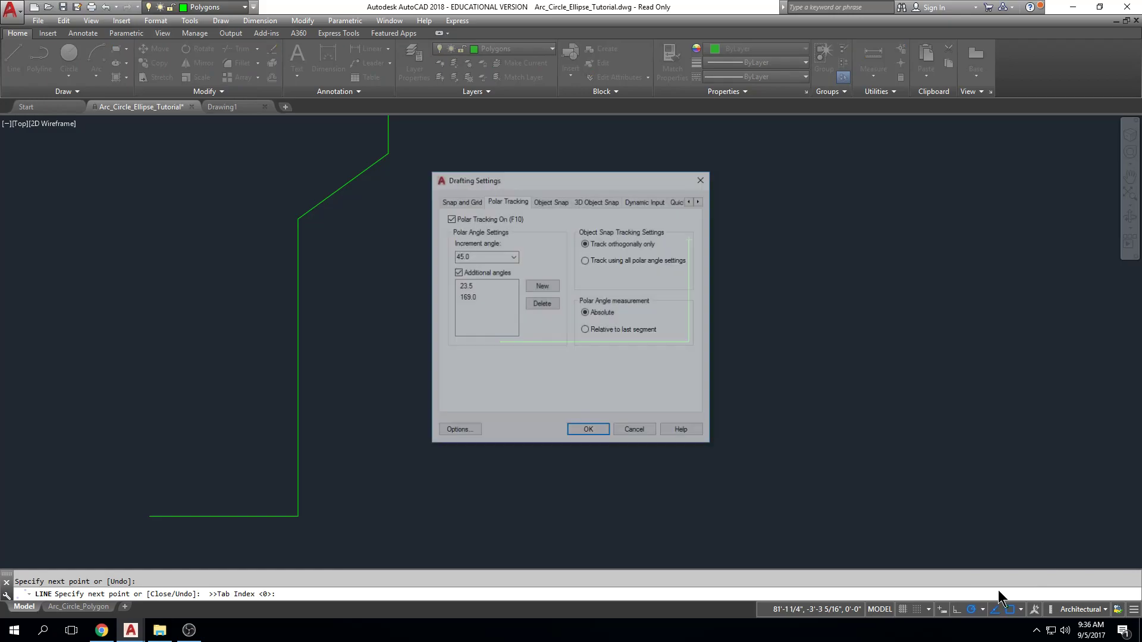
left_click(468, 298)
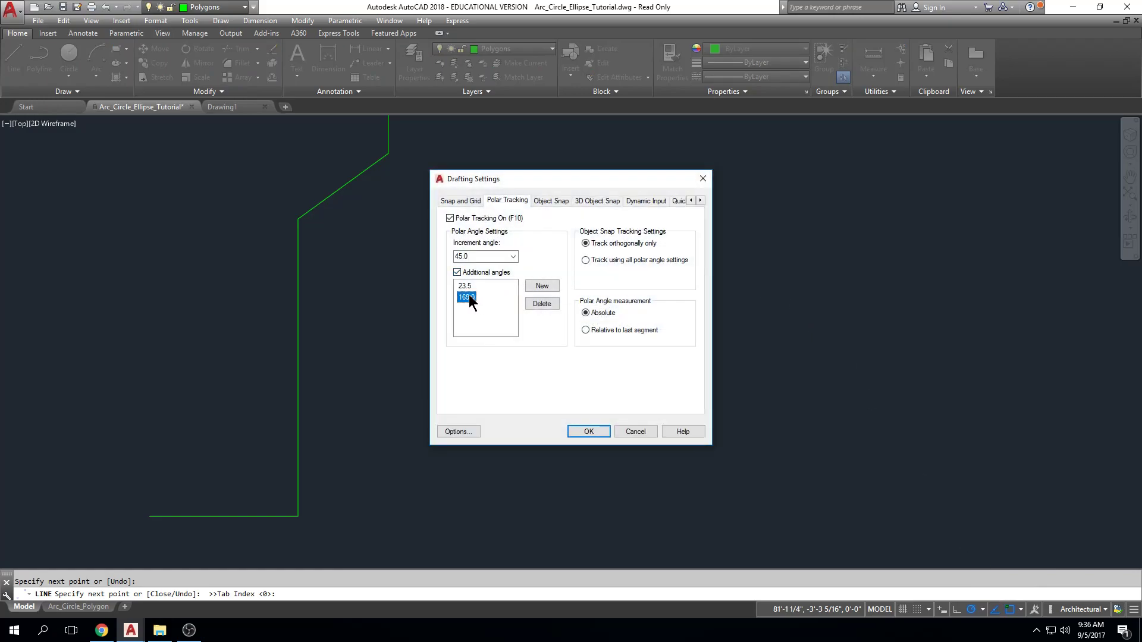
left_click(469, 284)
left_click(538, 304)
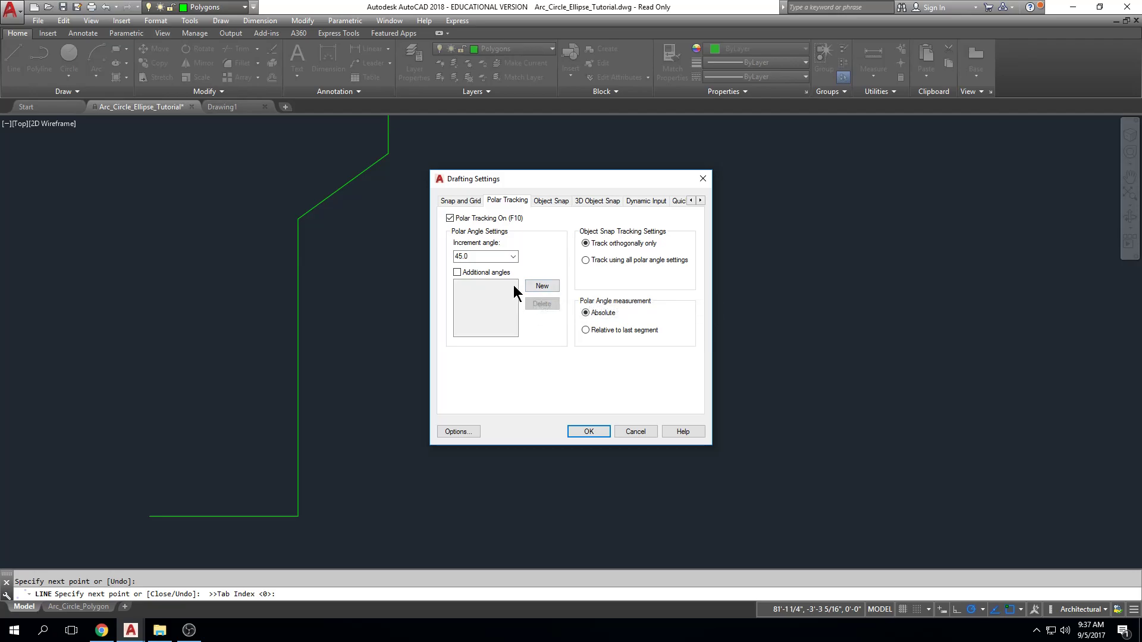
Step: Add 135 degrees as an additional polar tracking angle and apply the drafting settings
left_click(530, 290)
type("135")
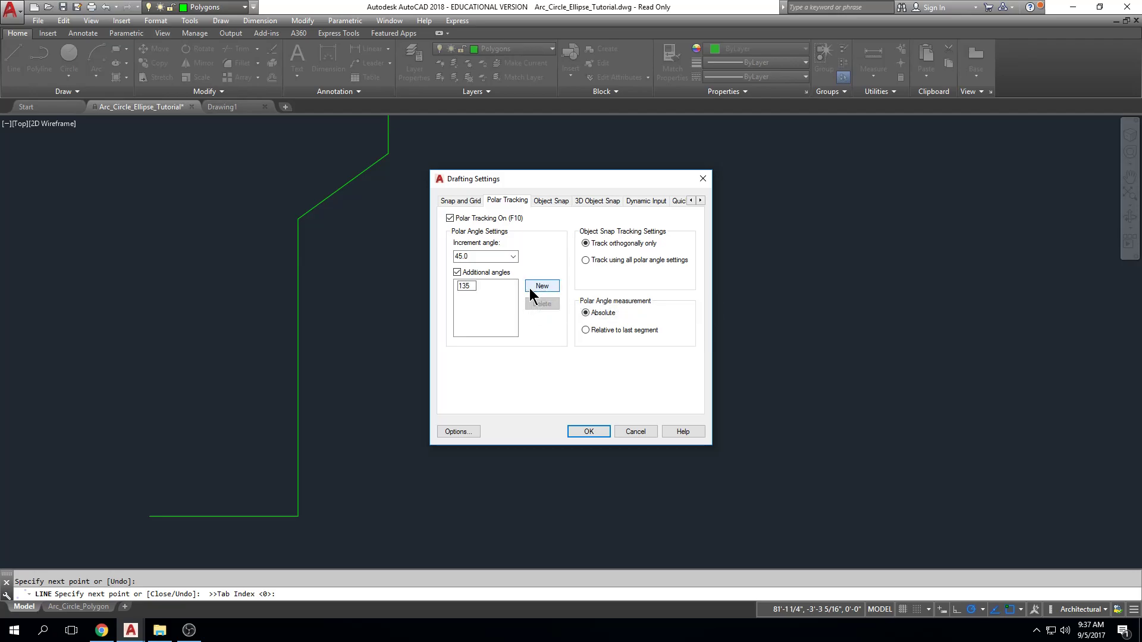
key("Return")
left_click(589, 431)
Step: Continue the line up to the right at 45 degrees with a freely placed segment and a 12" segment, and end the line command
middle_click_drag(543, 329, 558, 380)
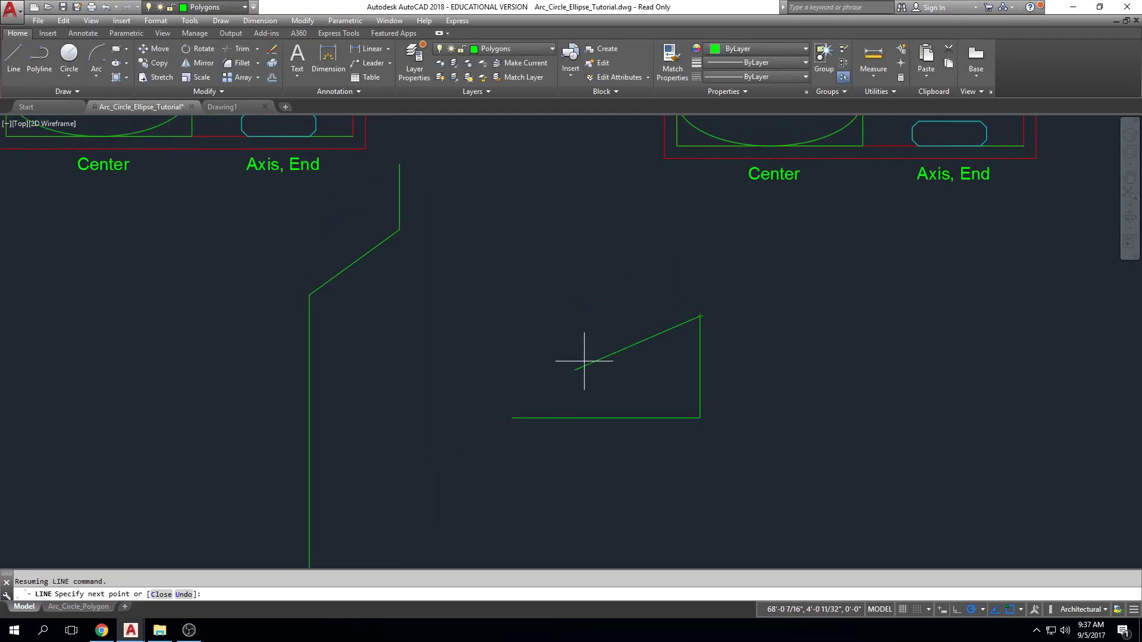
left_click(745, 271)
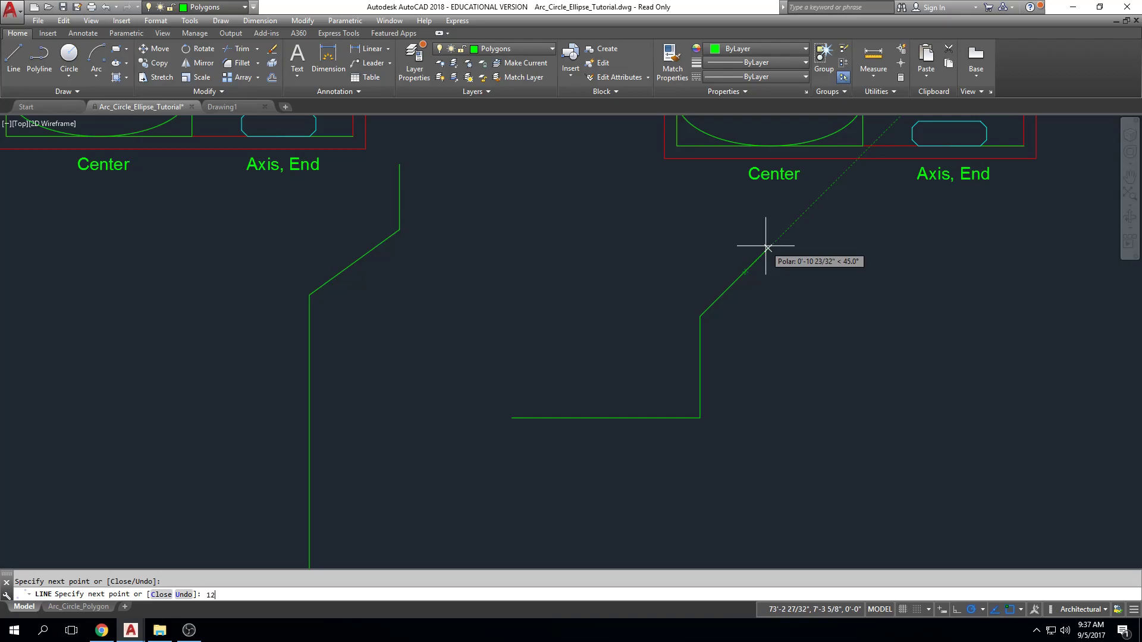
key("Return")
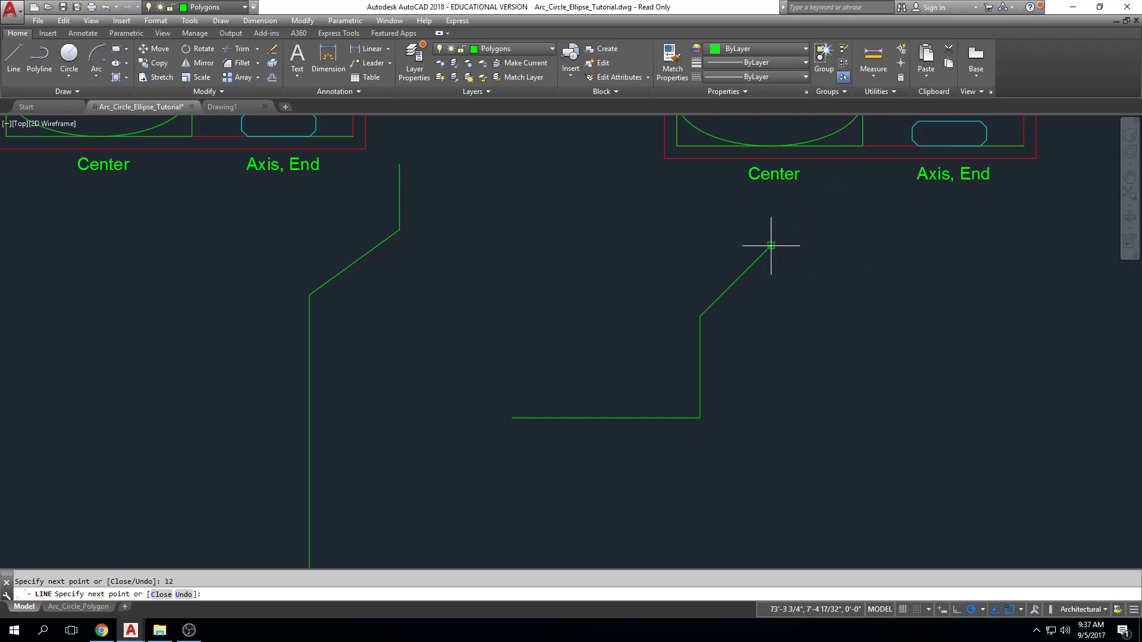
key("Escape")
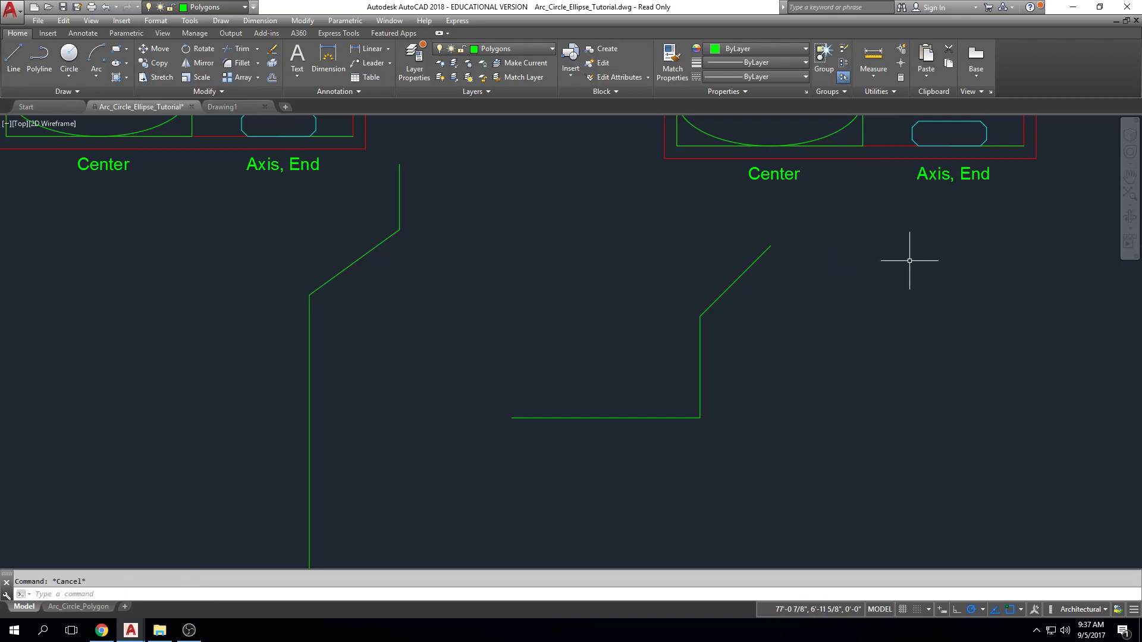